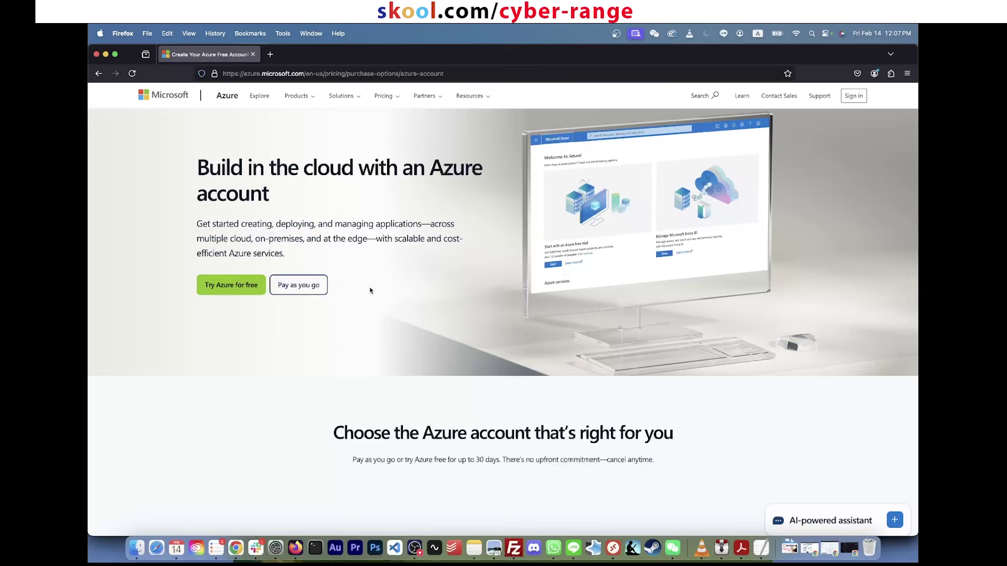
Step: Start the free Azure trial signup and reach its sign-in page
click(415, 74)
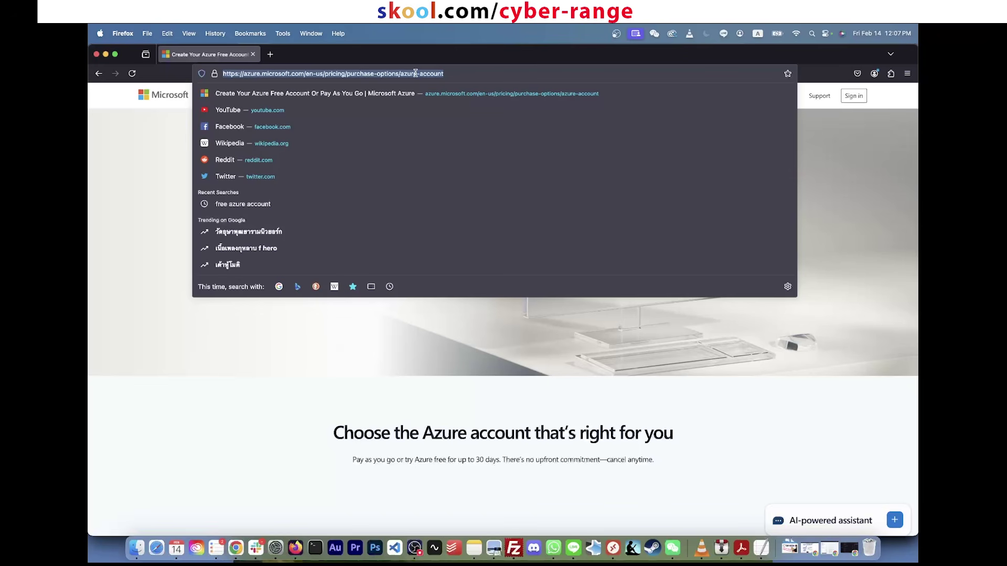
click(393, 305)
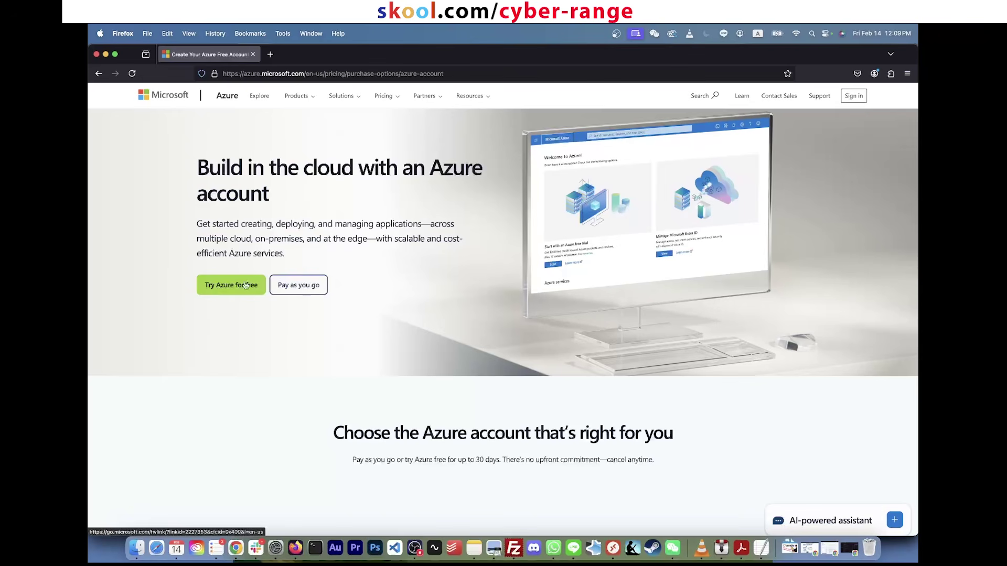
click(235, 289)
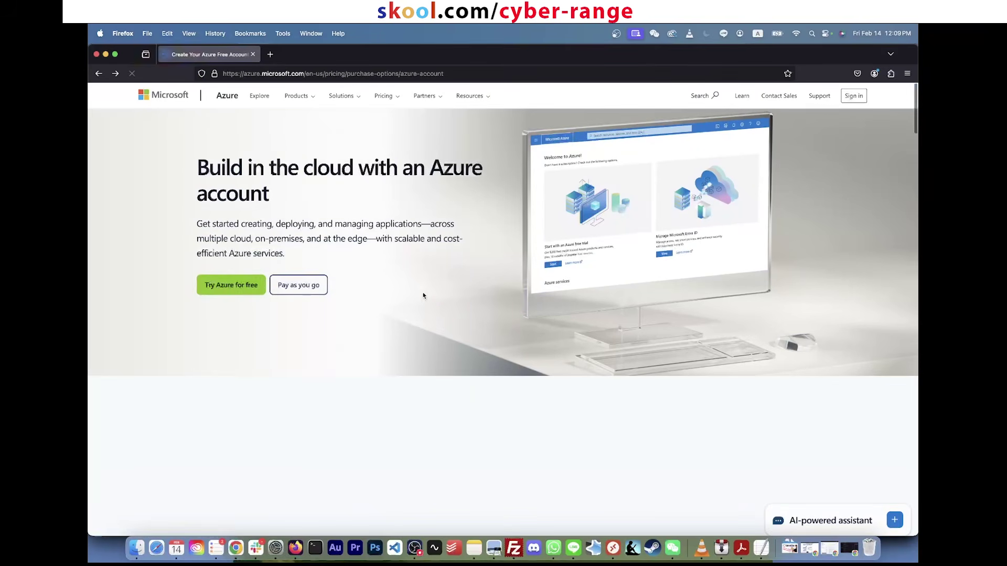
click(247, 290)
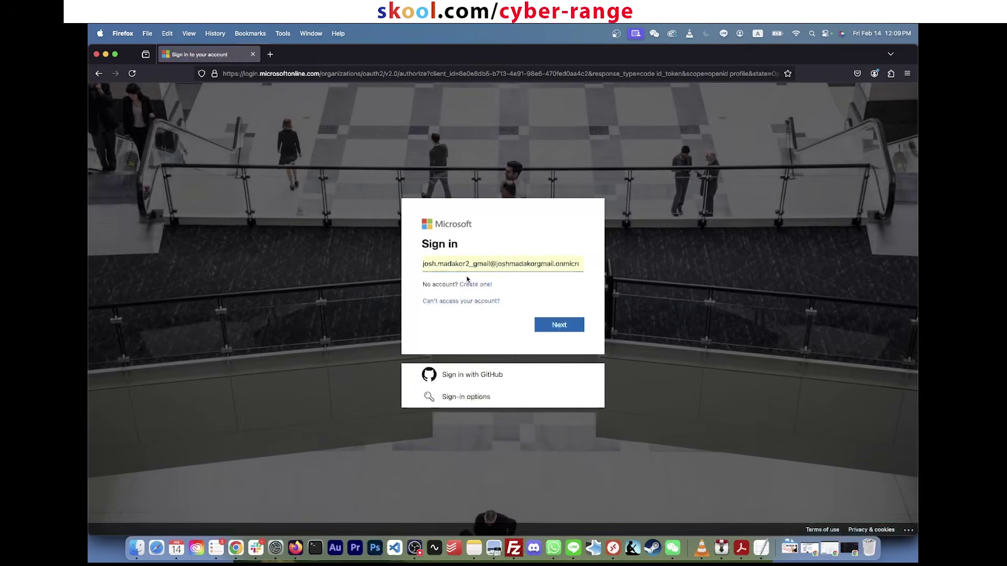
Step: Create a new Microsoft account by pasting the email address and submitting it
click(471, 285)
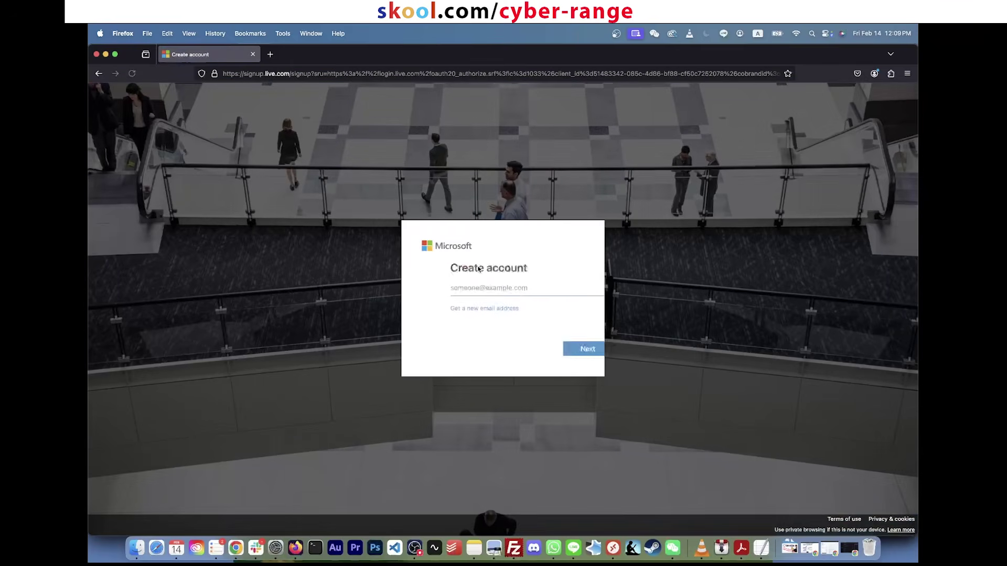
click(475, 290)
key(super+v)
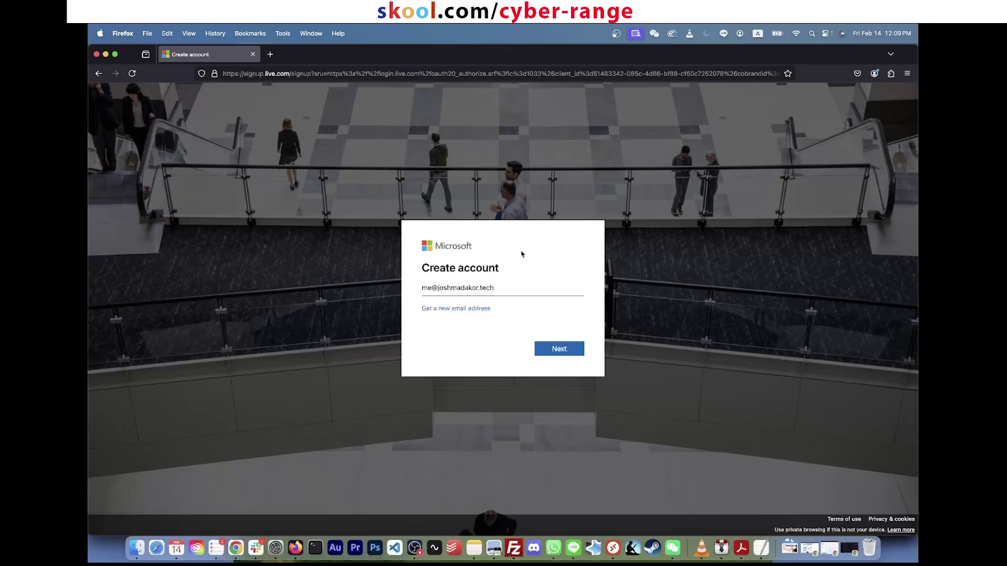
drag(495, 288, 415, 287)
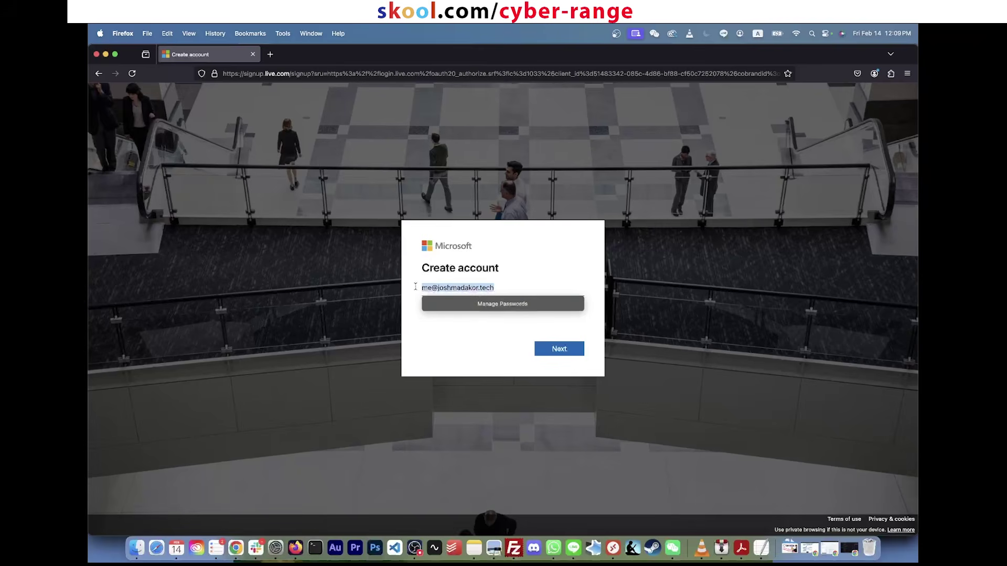
click(485, 348)
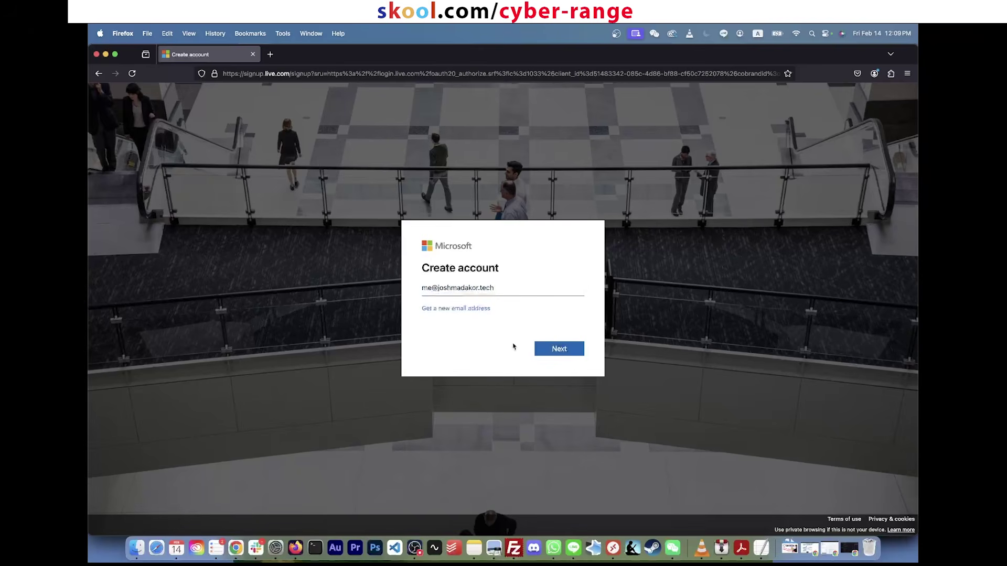
click(563, 350)
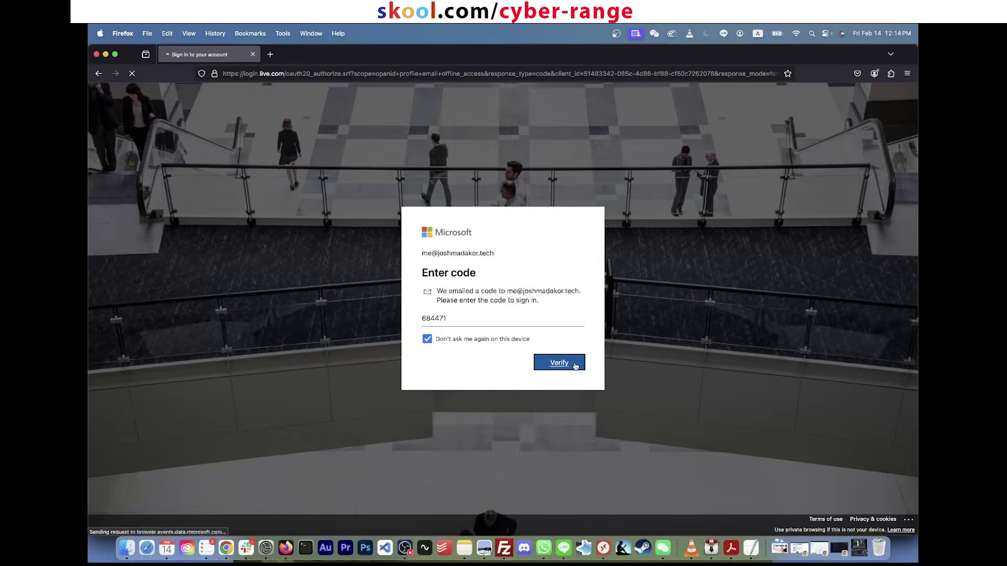
Step: Confirm the verification code to finish signup, then enter portal.azure.com as the address
click(574, 363)
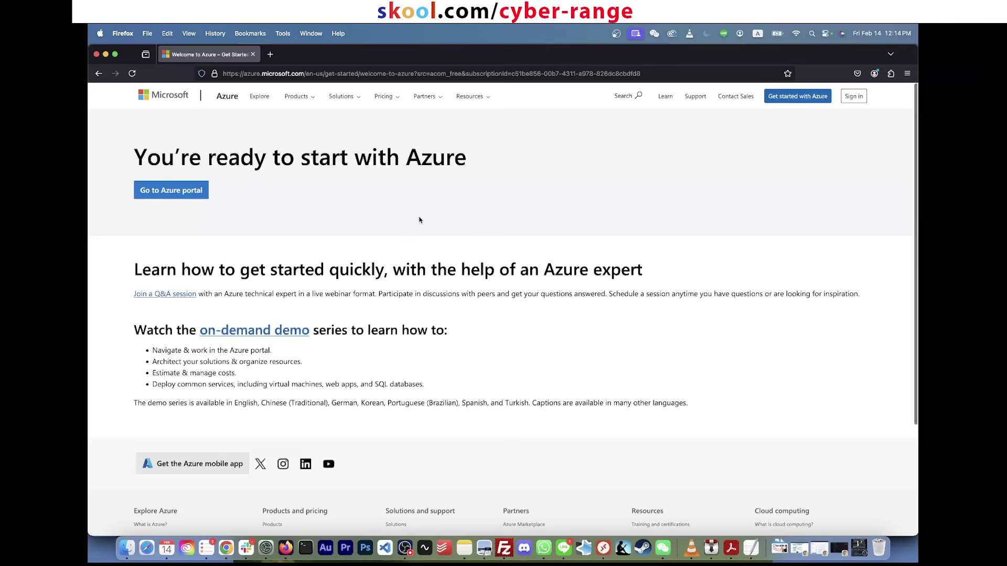
click(335, 74)
text(portal.azure.com)
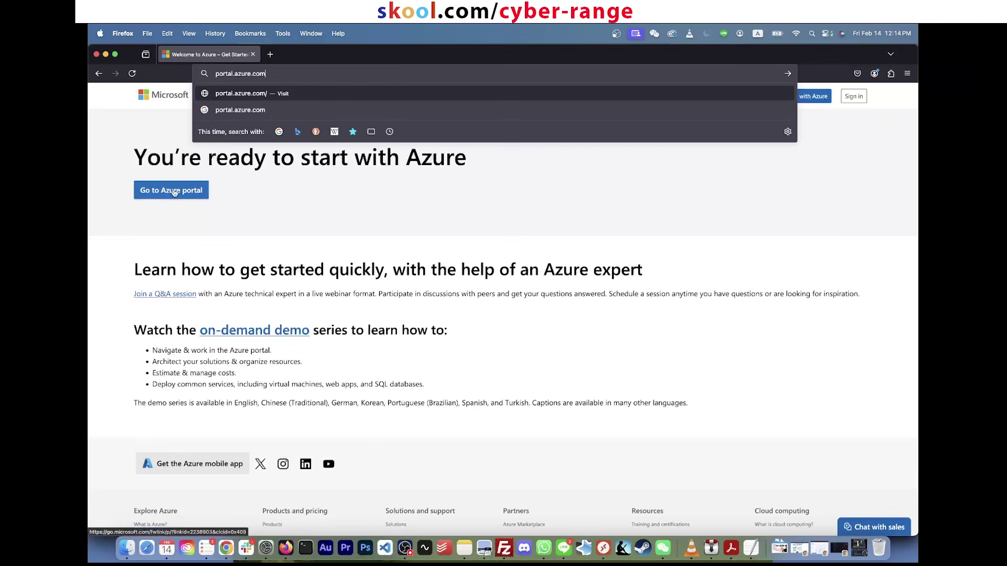
Step: Load the Azure portal and adjust the page zoom to view the Quickstart Center
key(Return)
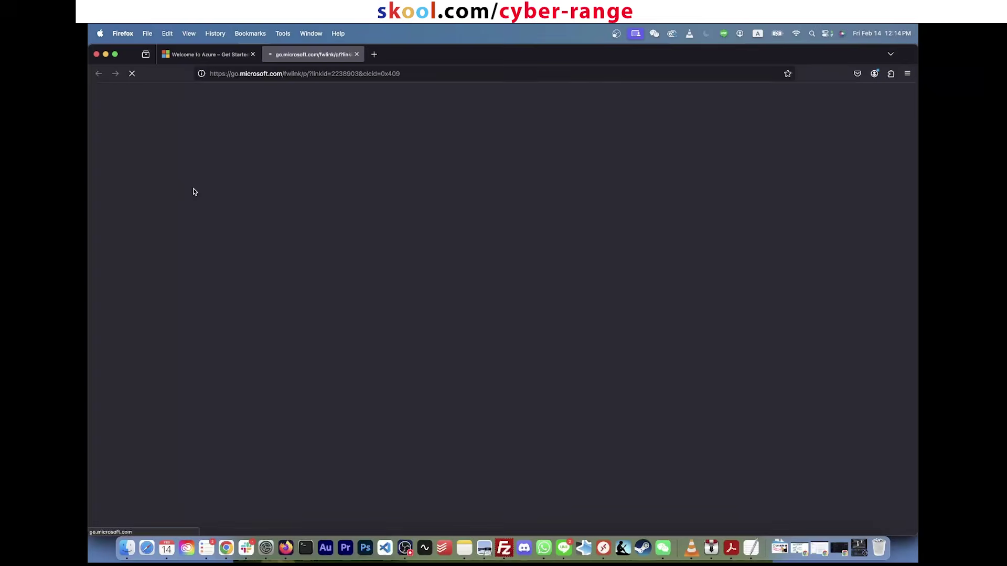
key(super+equal)
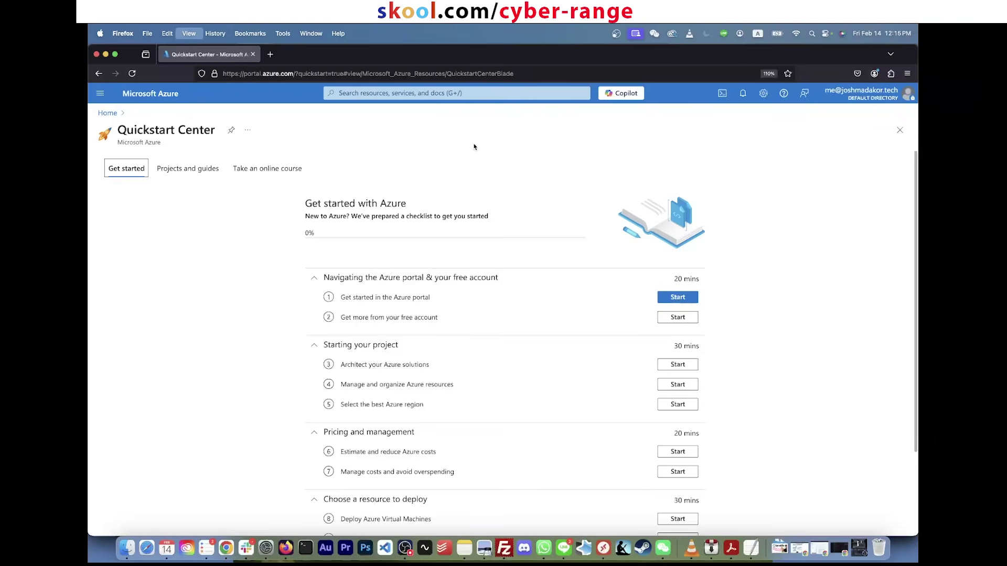
key(super+minus)
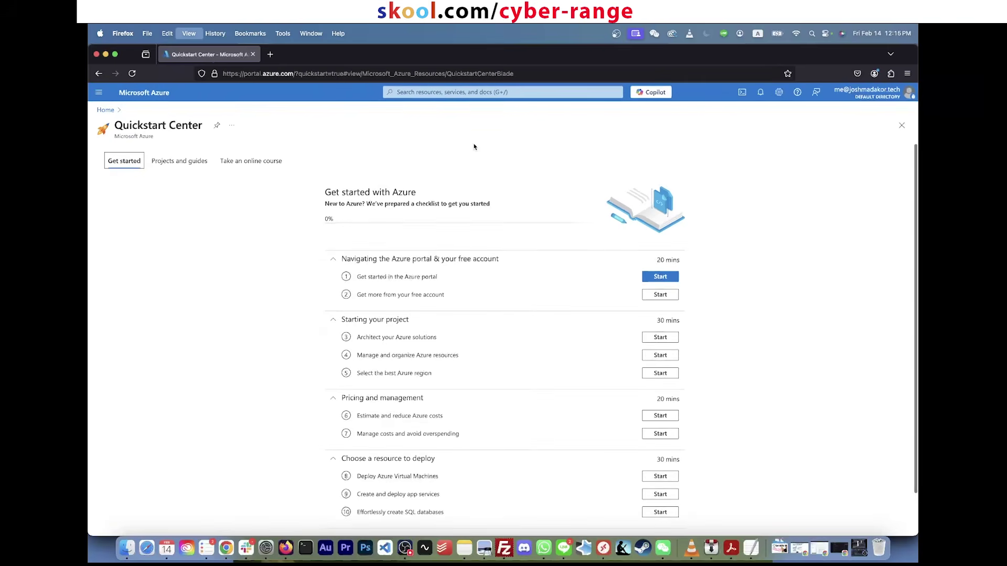
key(super+equal)
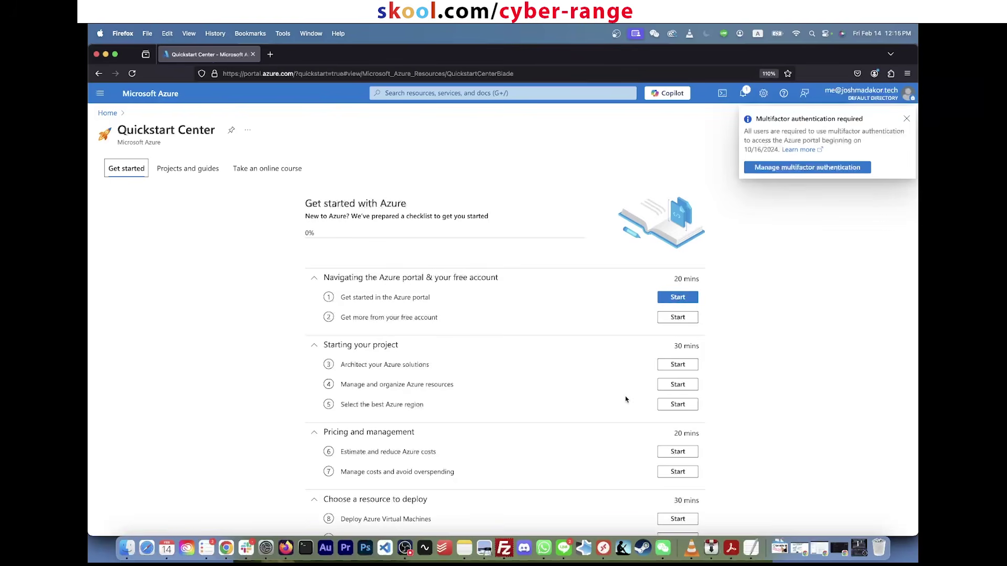
scroll(660, 403, down, 3)
scroll(670, 404, up, 3)
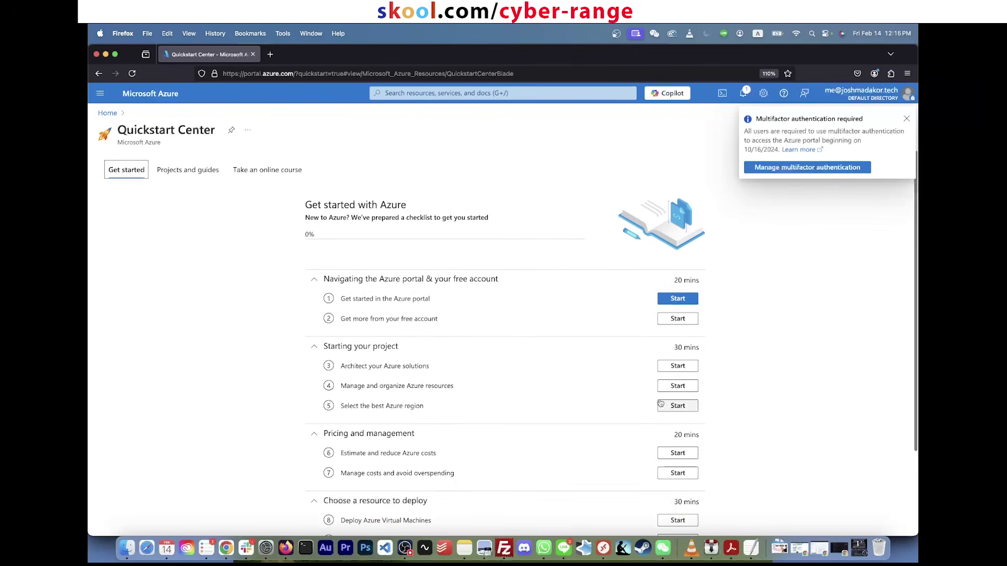
scroll(677, 382, down, 3)
scroll(671, 354, up, 3)
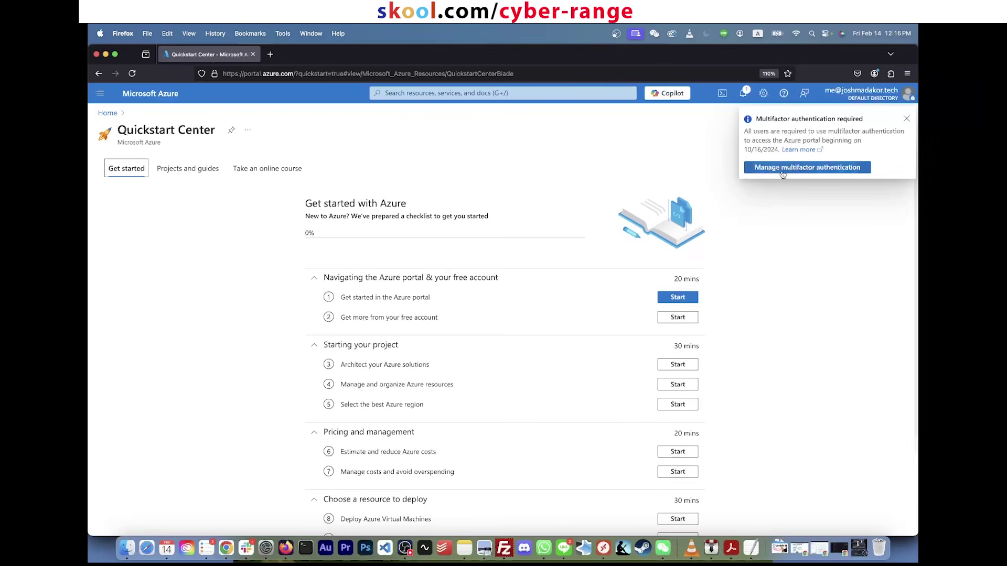
Step: Dismiss the multifactor authentication notice and select the address bar
click(908, 121)
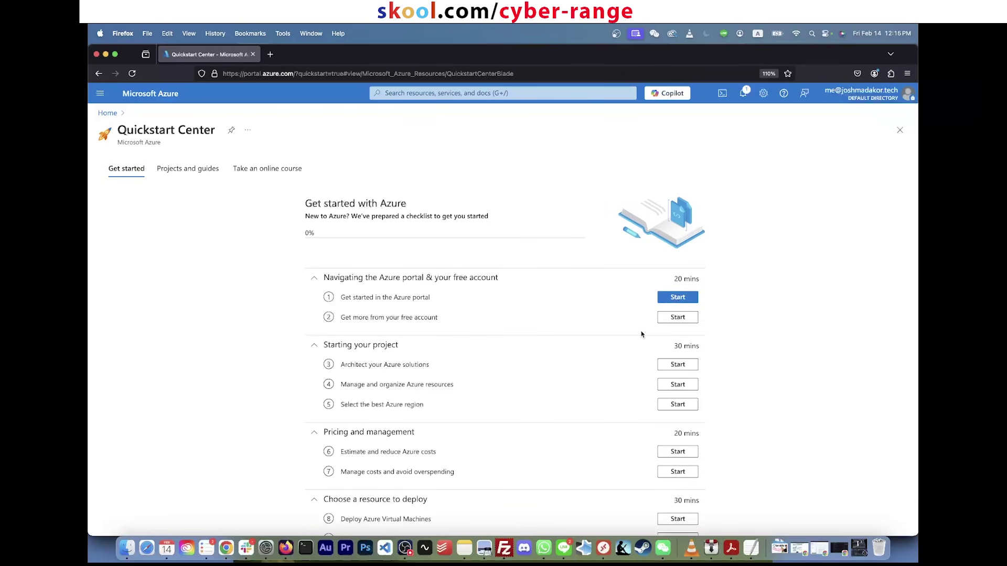
scroll(665, 383, down, 3)
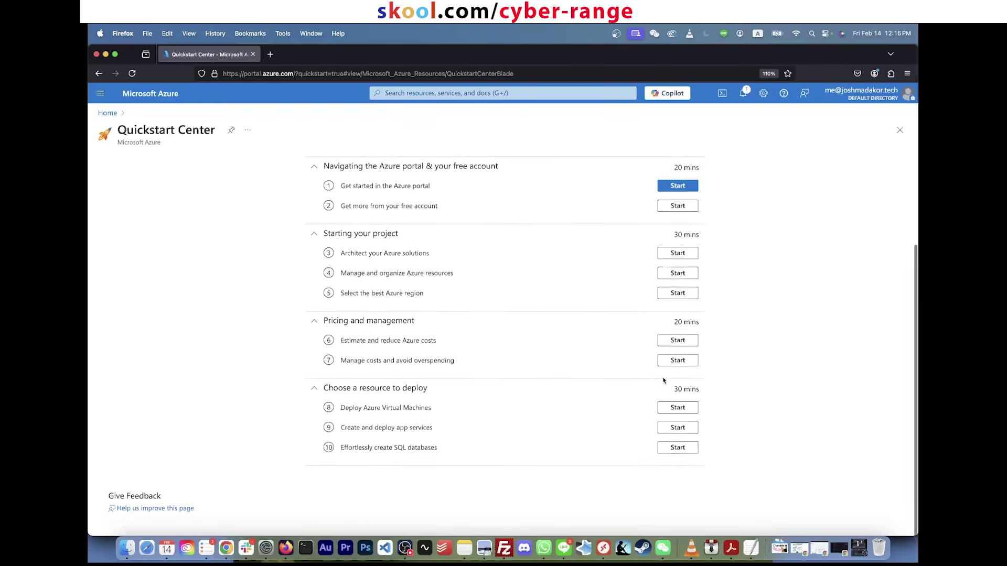
click(522, 96)
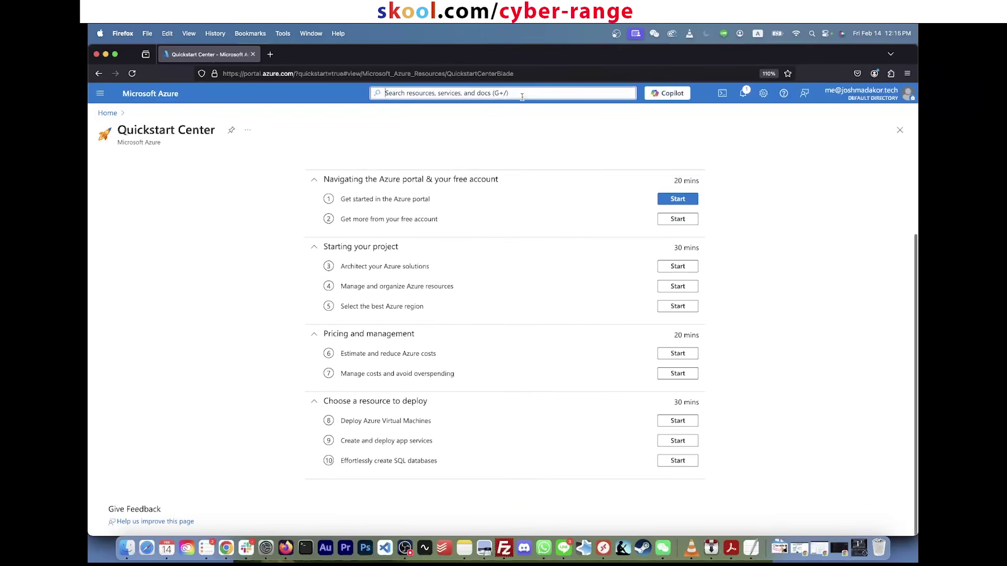
click(257, 70)
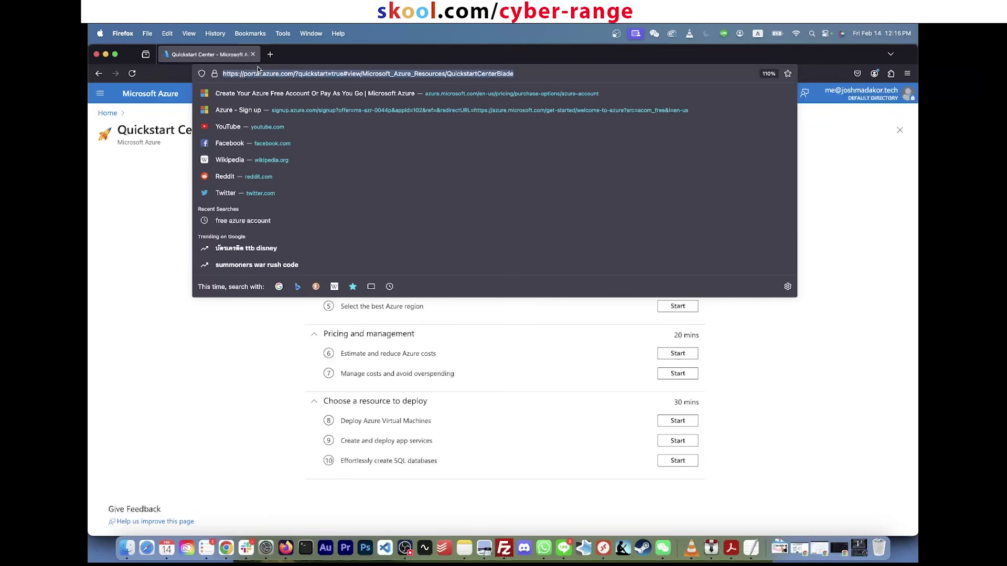
Step: Navigate to portal.azure.com to load the Azure portal home page
text(portal.azure.com)
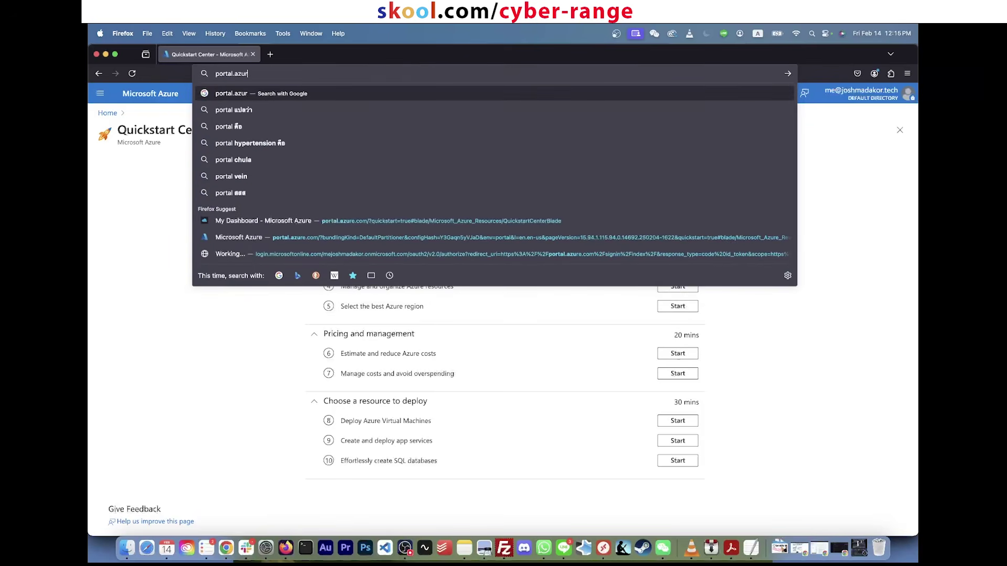
key(Escape)
key(Return)
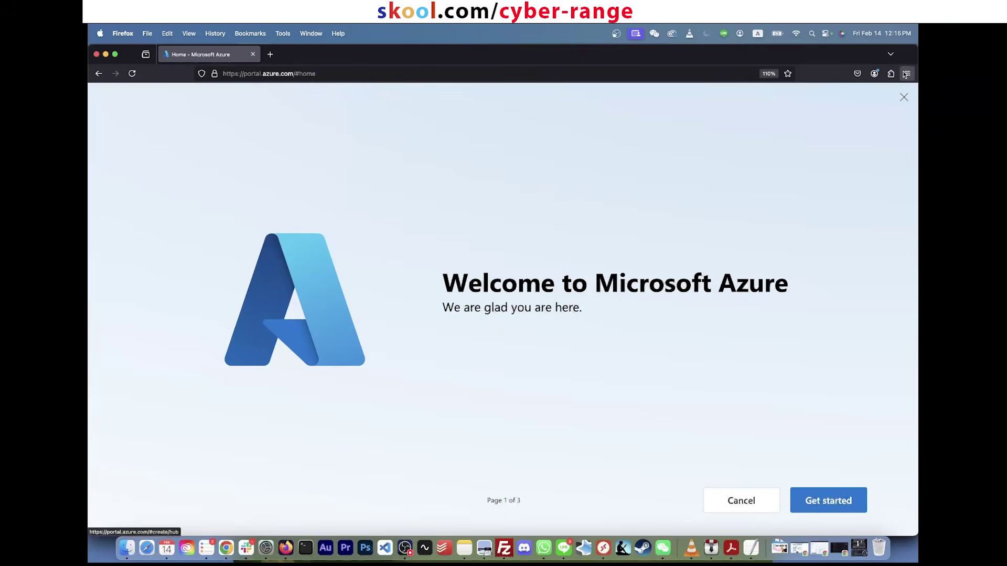
Step: Skip the welcome tour and close the how-will-you-use-Azure prompt to reveal Azure services
click(904, 97)
click(572, 203)
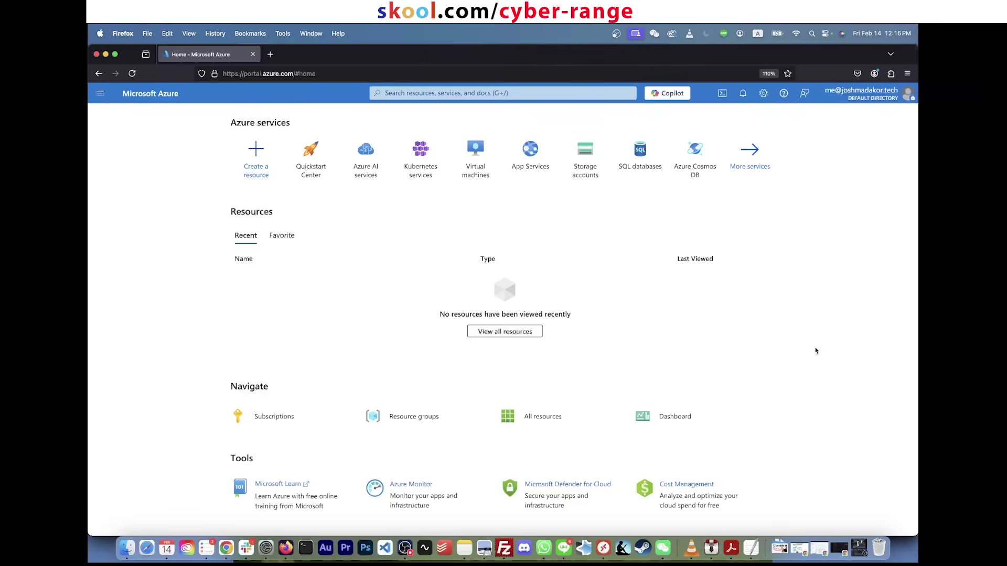
key(super+Tab)
key(super+Tab)
scroll(815, 351, down, 3)
scroll(816, 351, up, 3)
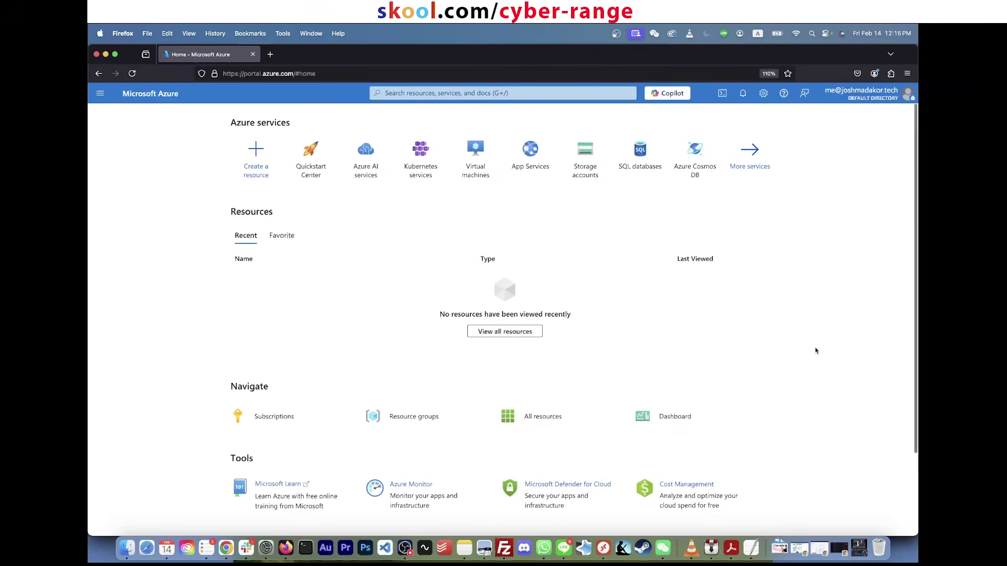
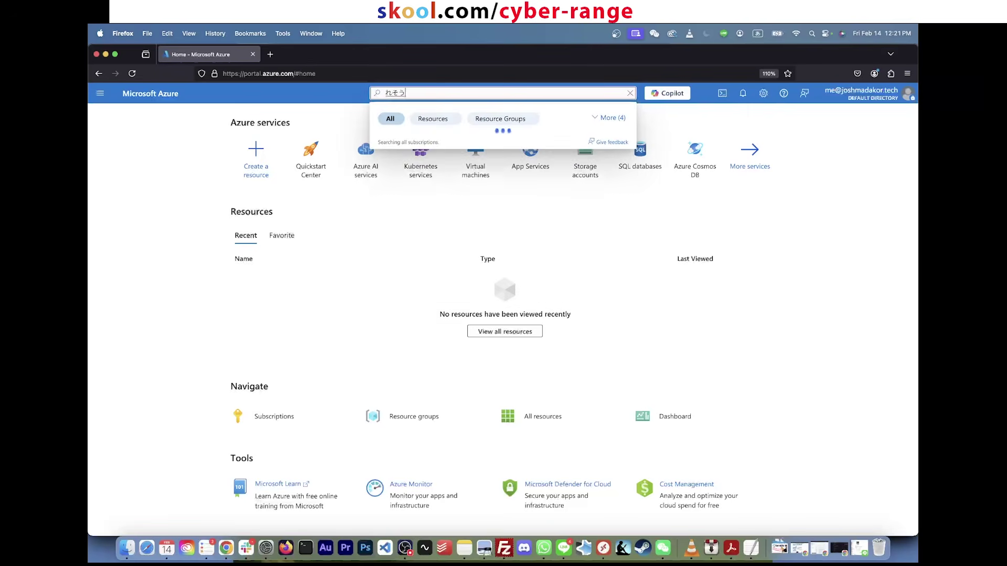
Step: Open the Resource groups service and start creating a new resource group
key(ctrl+space)
text(resea)
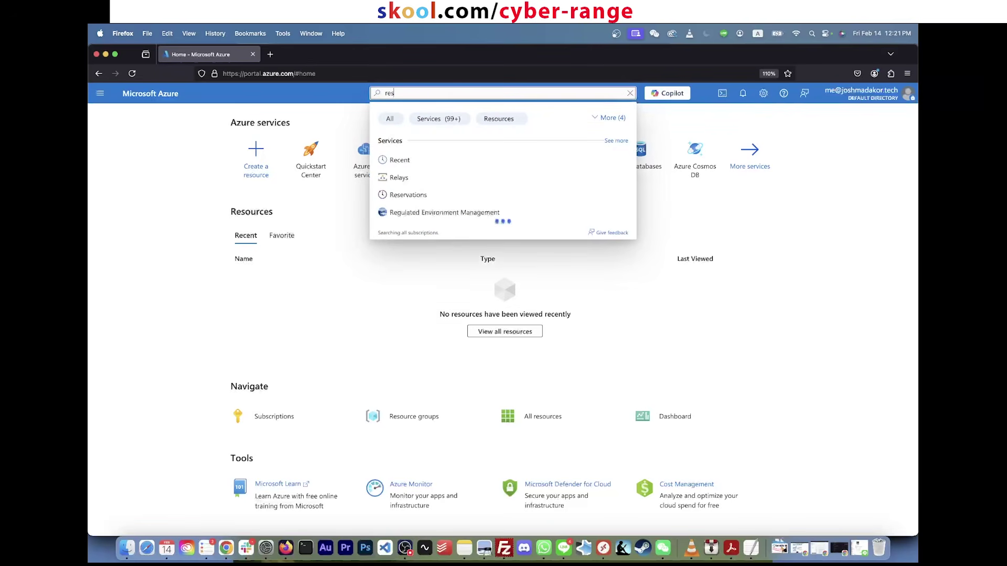
key(BackSpace)
key(BackSpace)
text(ource)
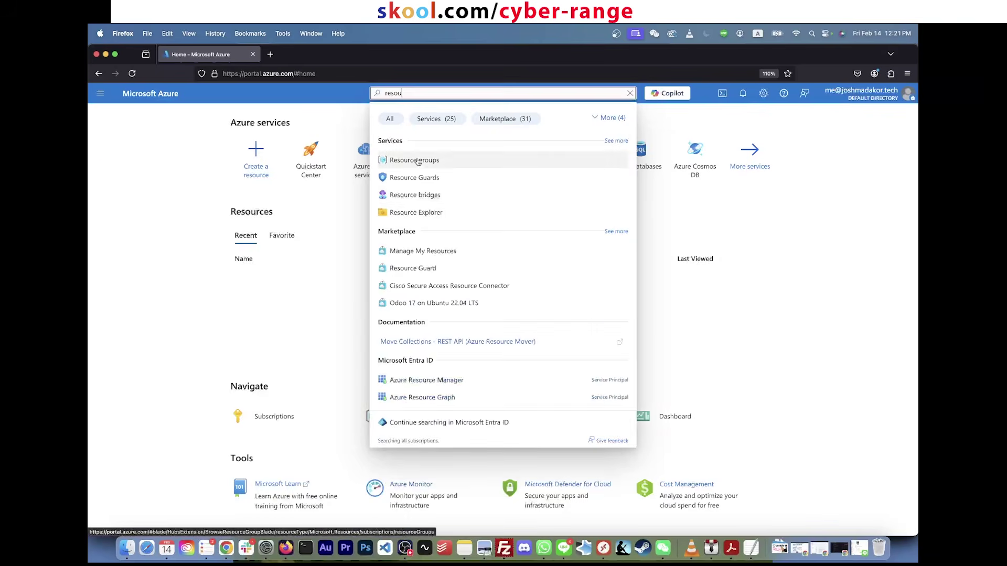
click(420, 162)
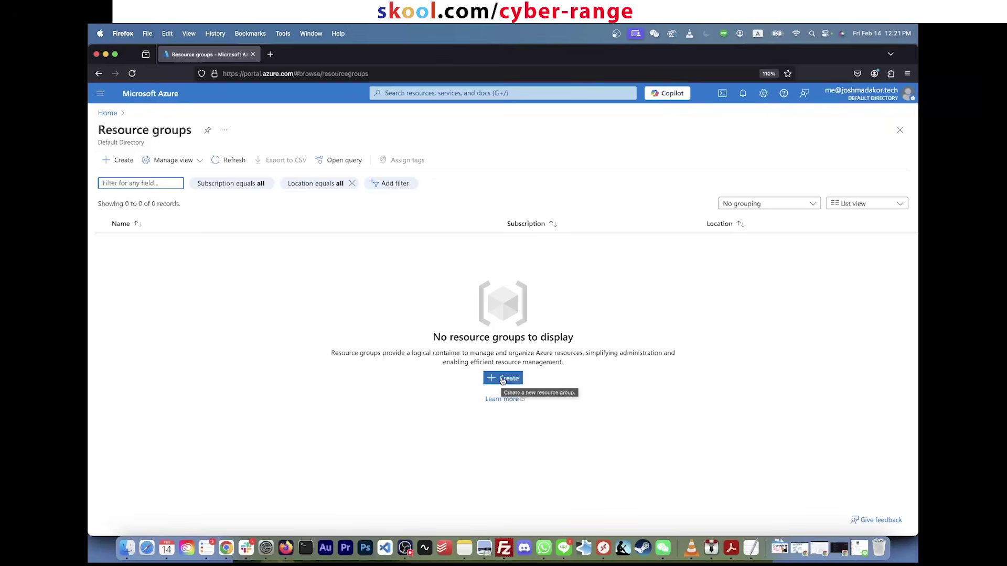
click(511, 381)
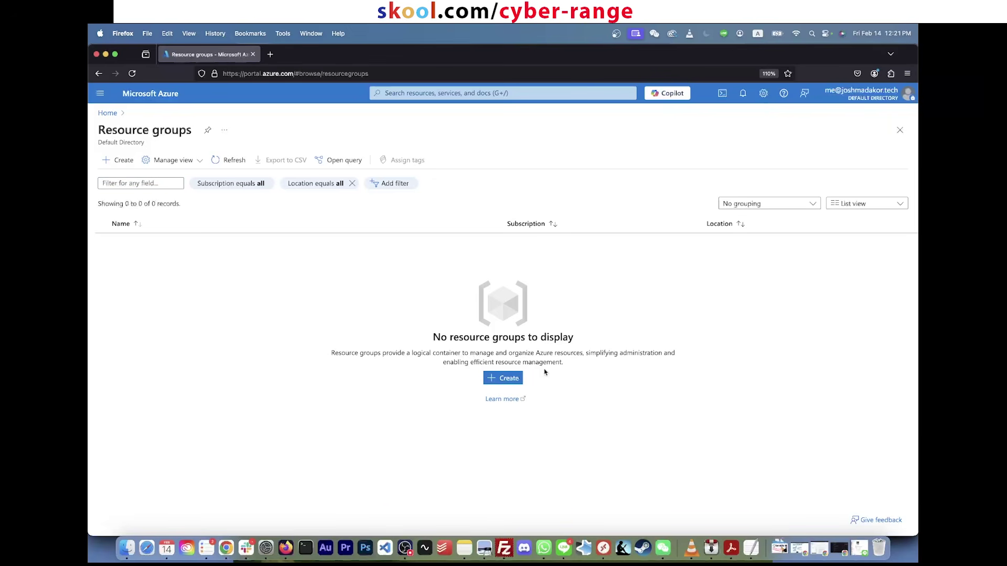
click(509, 378)
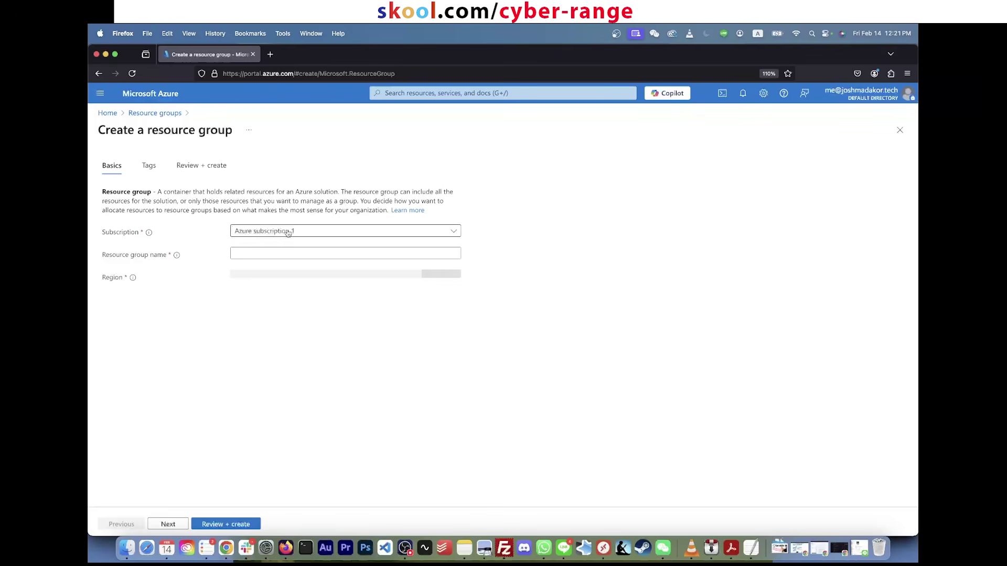
Step: Choose Azure subscription 1, name the group RG-SOC-Lab, and set region (US) East US 2
click(288, 233)
click(290, 272)
click(269, 249)
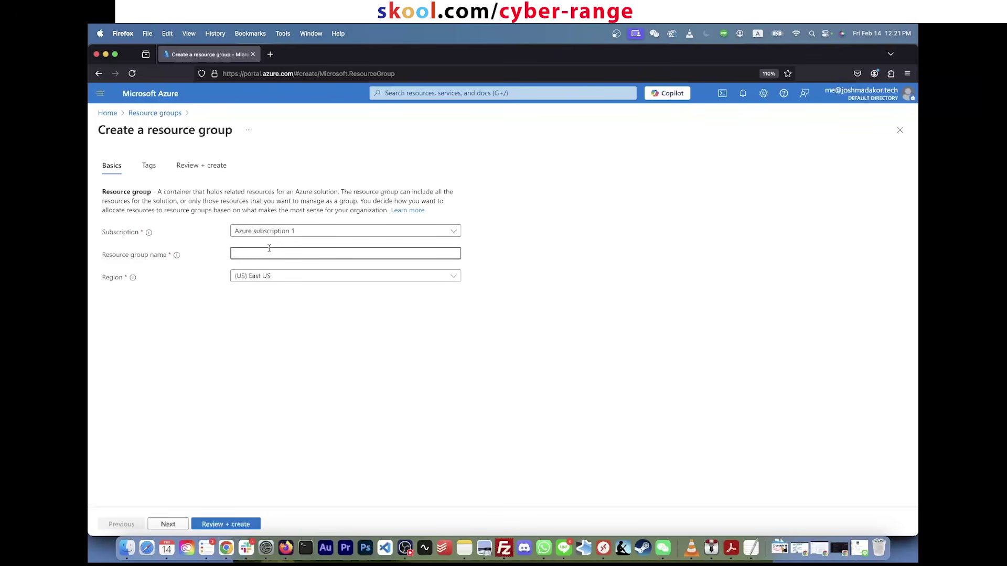
text(RG-SOC)
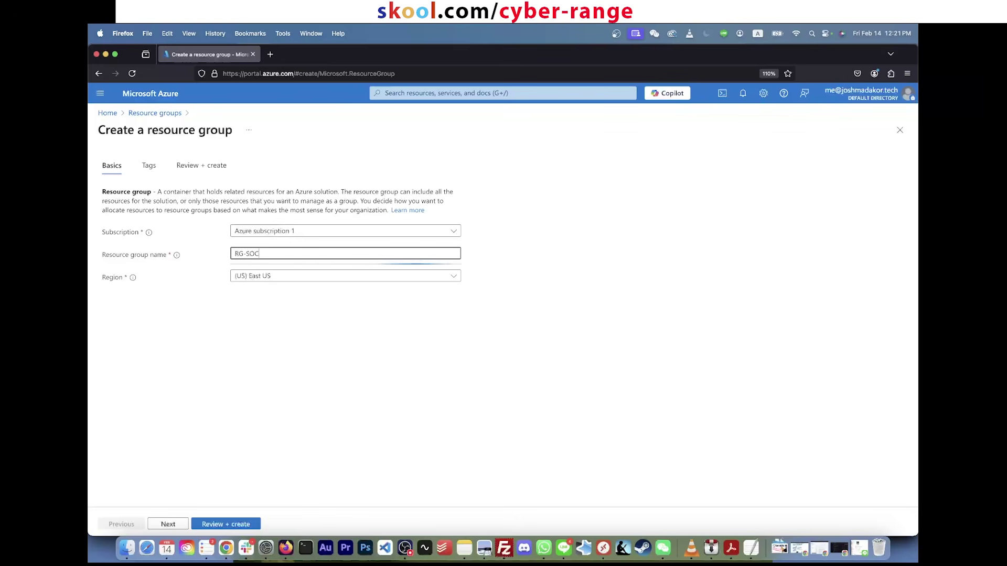
text(-Lab)
click(268, 280)
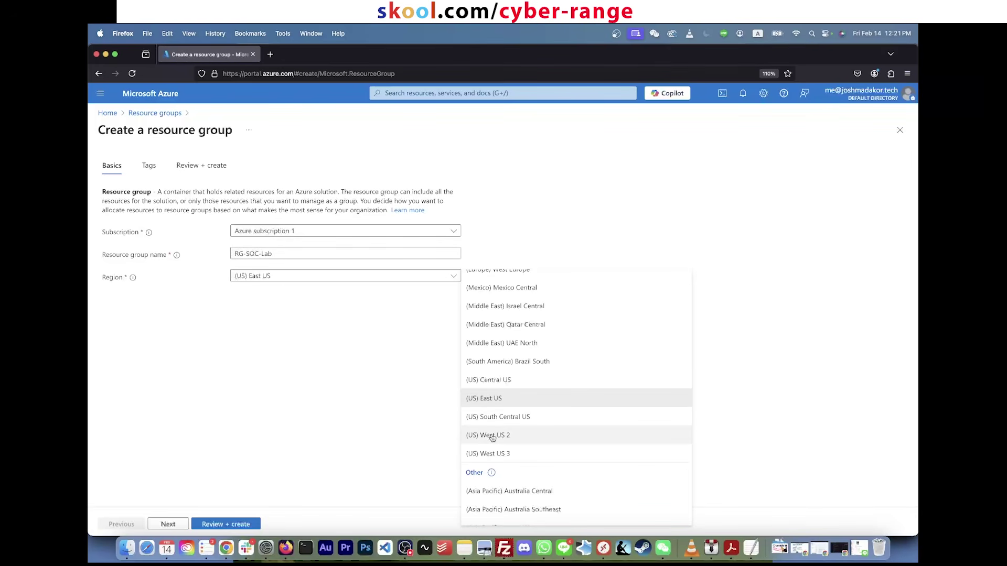
scroll(513, 394, up, 10)
scroll(512, 391, down, 15)
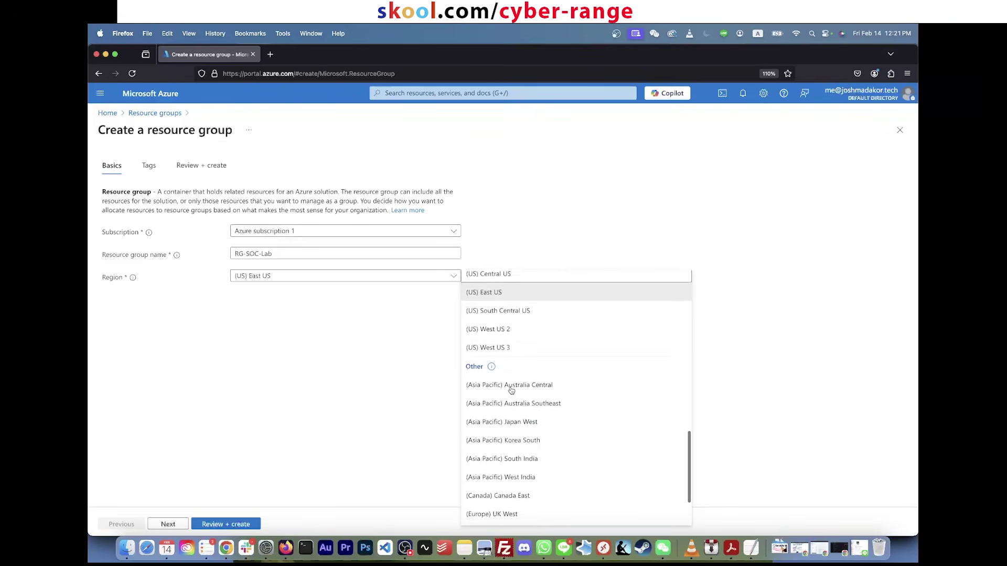
text(east us)
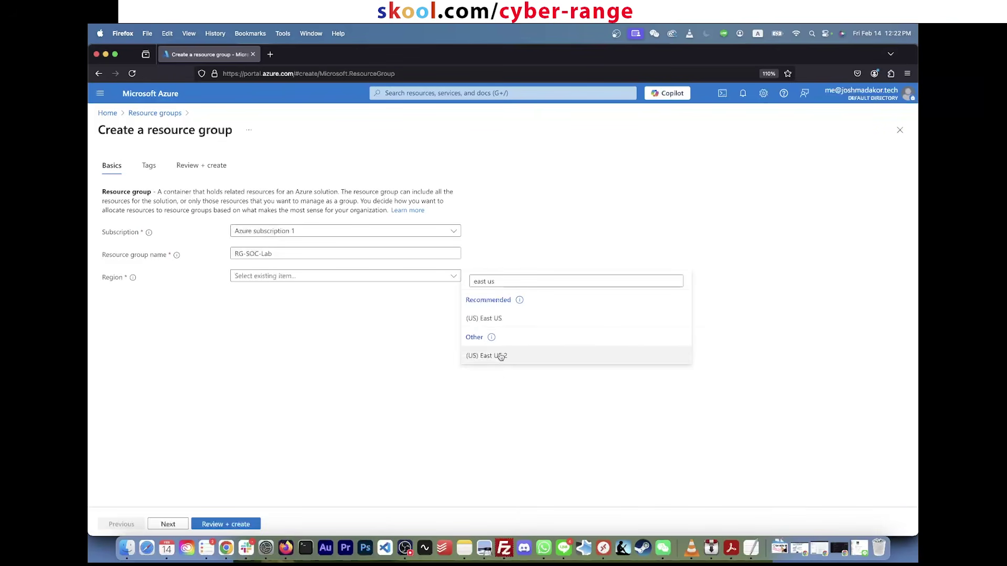
click(498, 356)
Step: Review and create the RG-SOC-Lab resource group
click(475, 292)
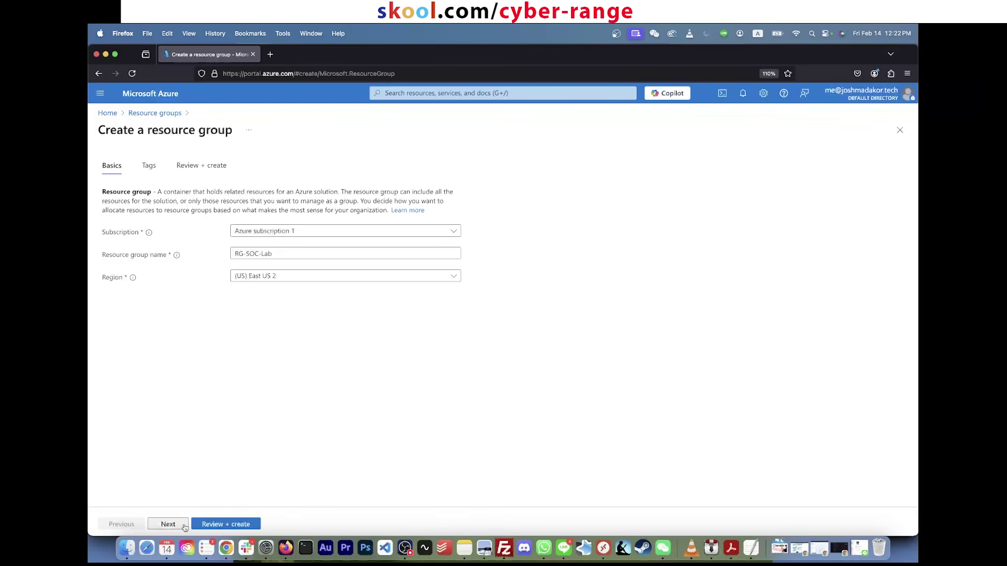
click(213, 526)
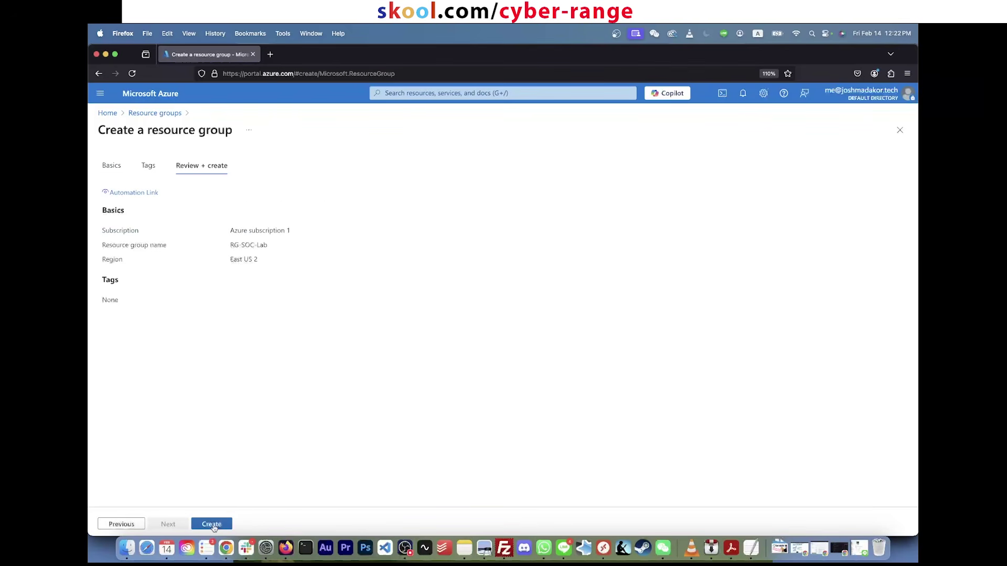
click(212, 525)
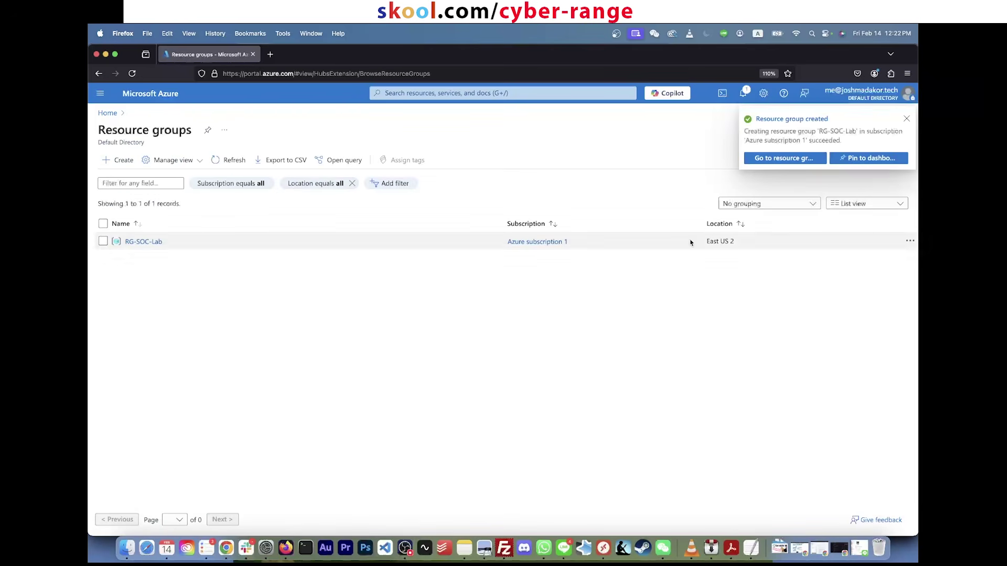
Step: Open the RG-SOC-Lab resource group from the Resource groups list
click(607, 91)
text(resear)
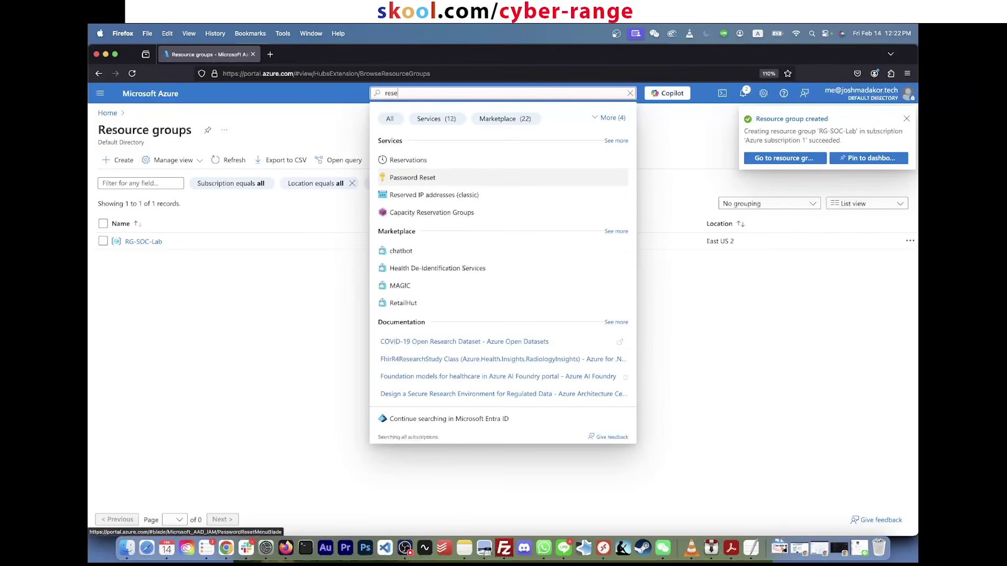
key(BackSpace)
key(BackSpace)
key(BackSpace)
text(ource)
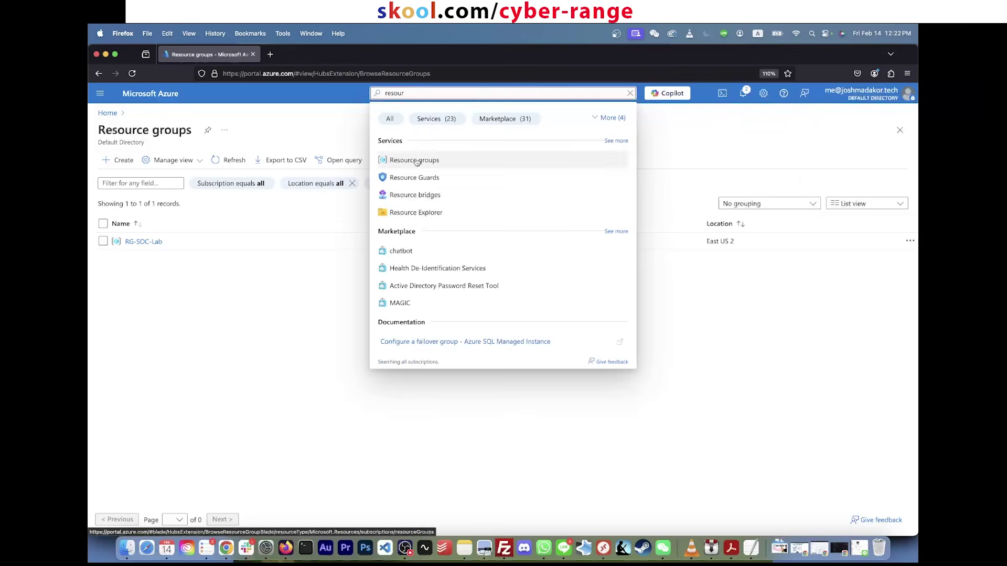
click(414, 173)
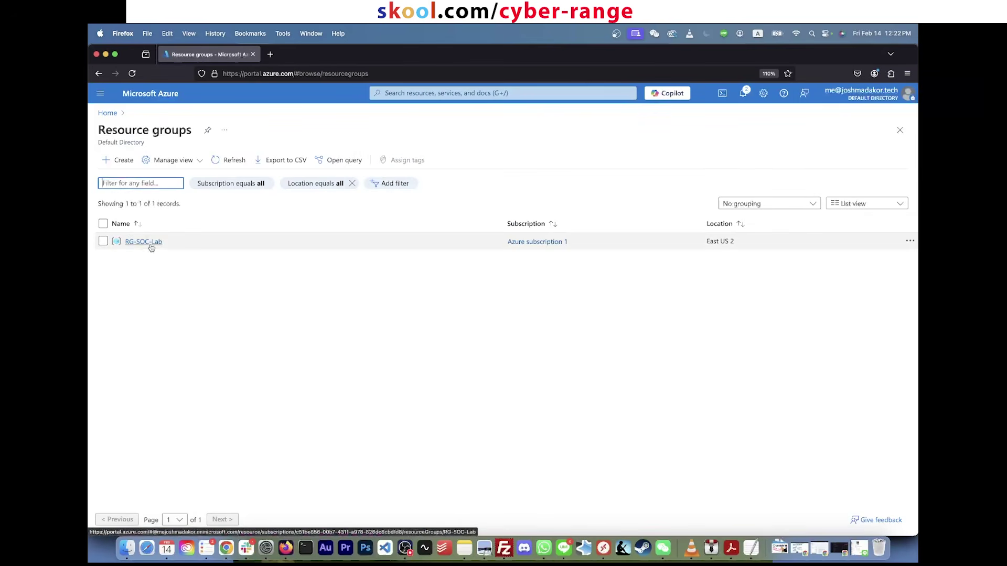
click(149, 242)
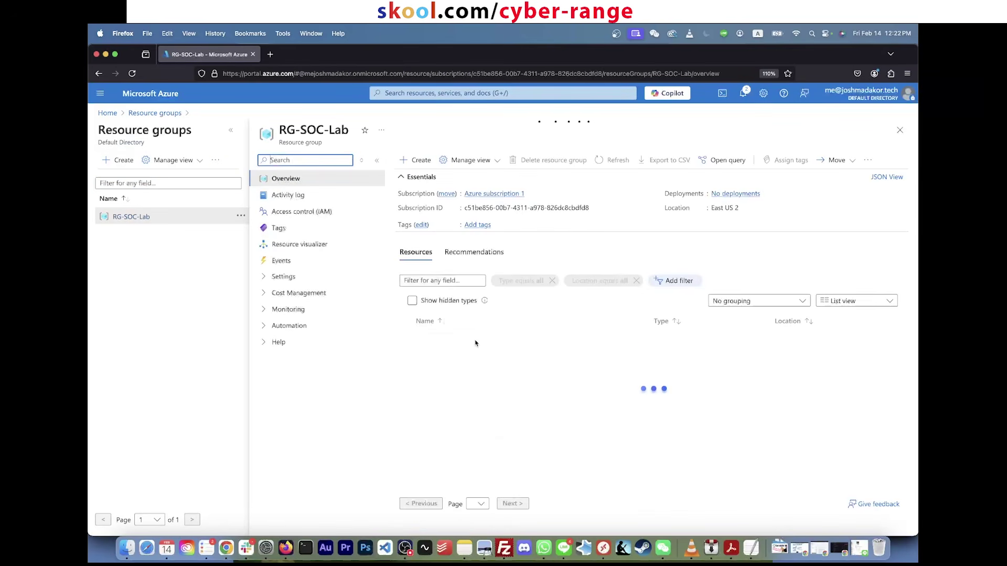
Step: Go to Virtual networks, dismiss the saving-views tip, and start a new virtual network
click(472, 93)
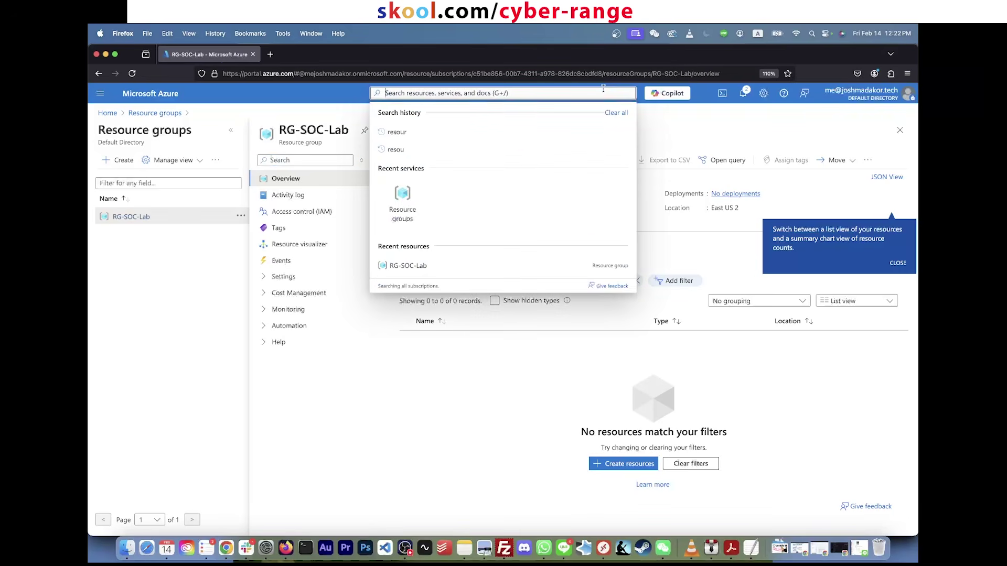
text(virtual)
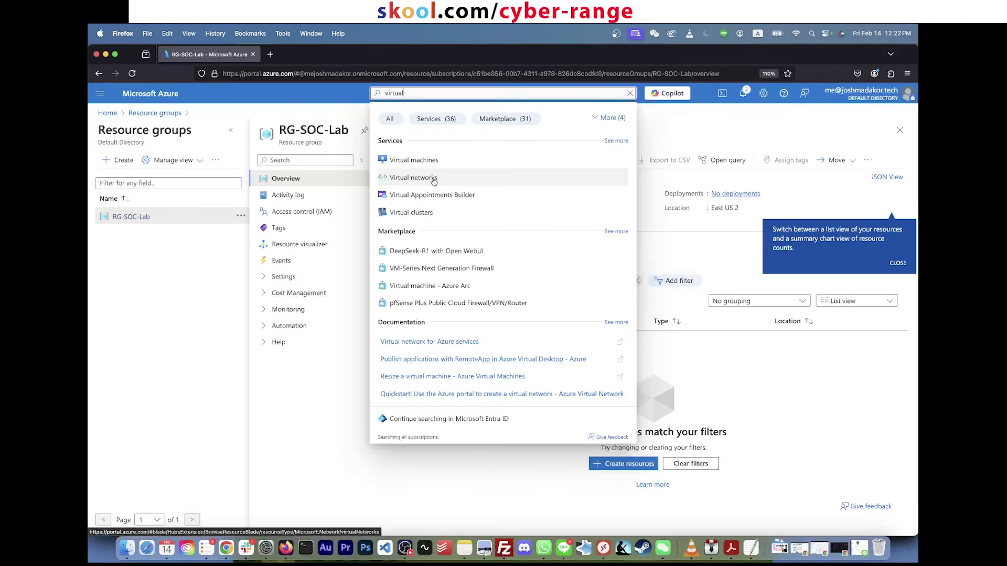
click(434, 178)
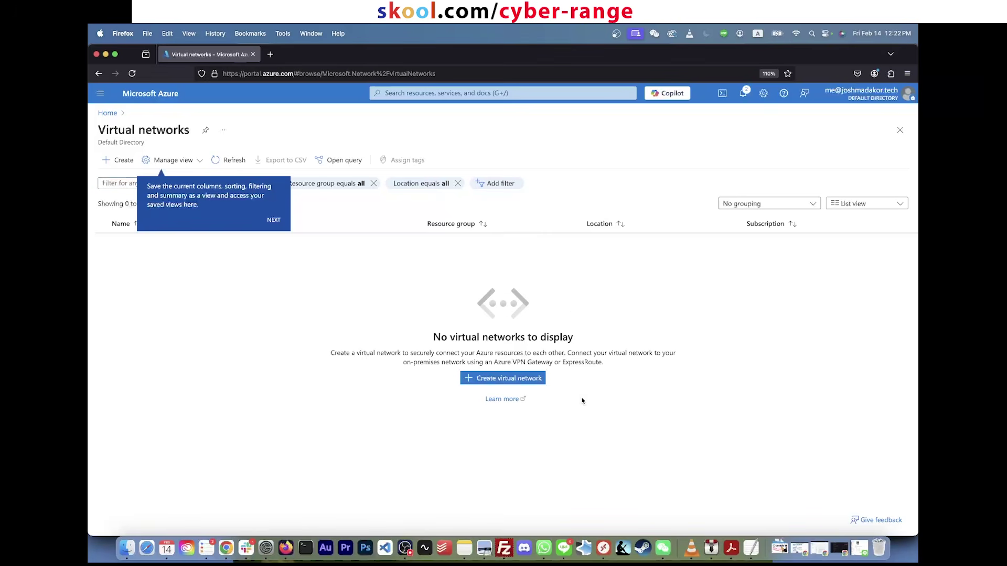
double_click(465, 337)
triple_click(442, 335)
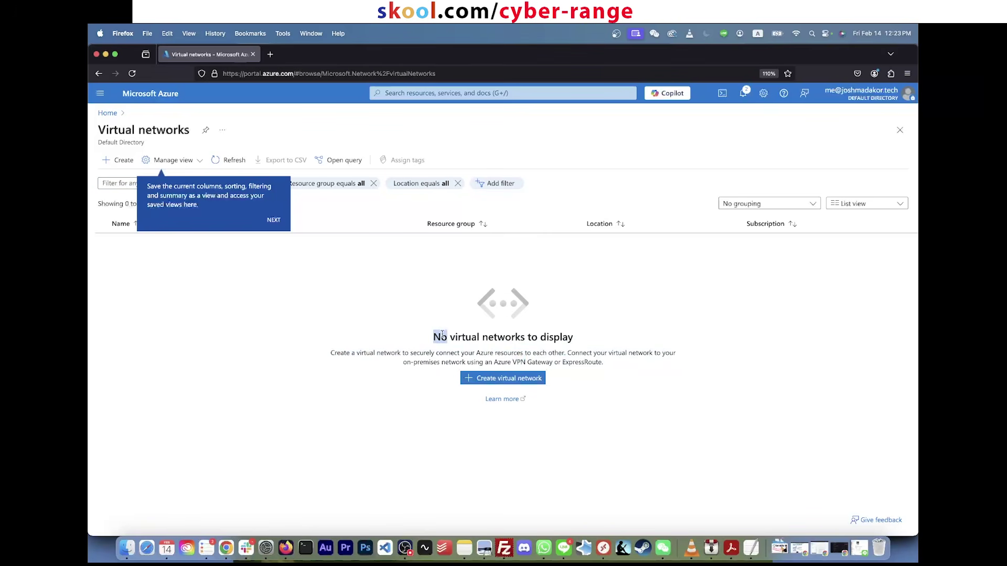
click(472, 301)
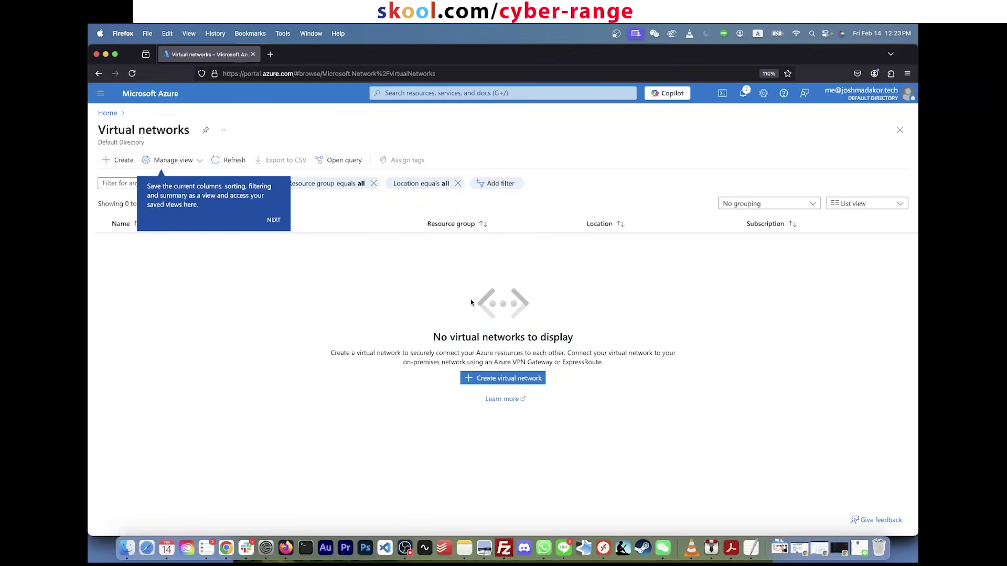
click(200, 162)
click(303, 294)
click(482, 380)
click(481, 380)
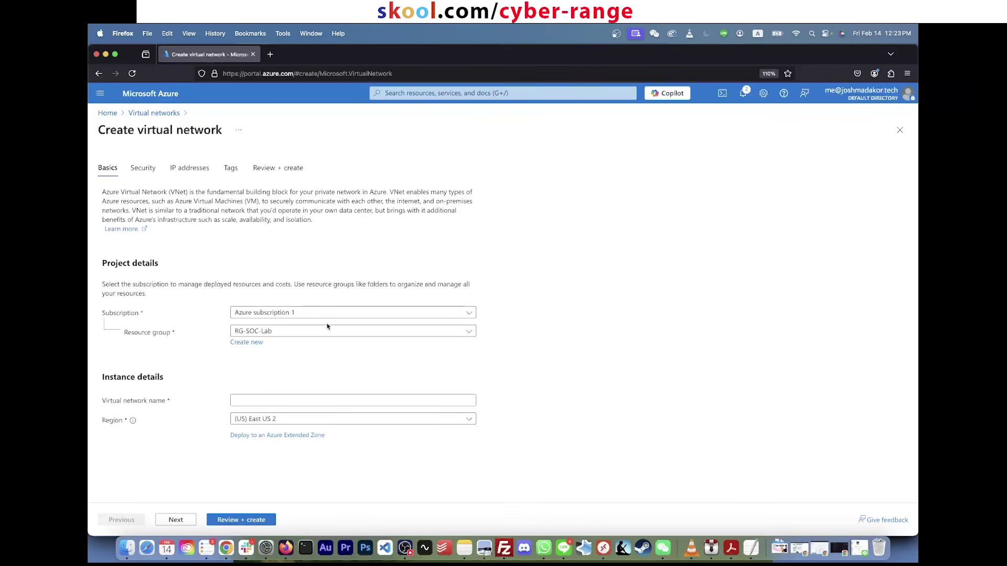
Step: Keep RG-SOC-Lab and East US 2, and name the virtual network Vnet-soc-lab
click(327, 336)
click(304, 330)
click(304, 330)
click(285, 369)
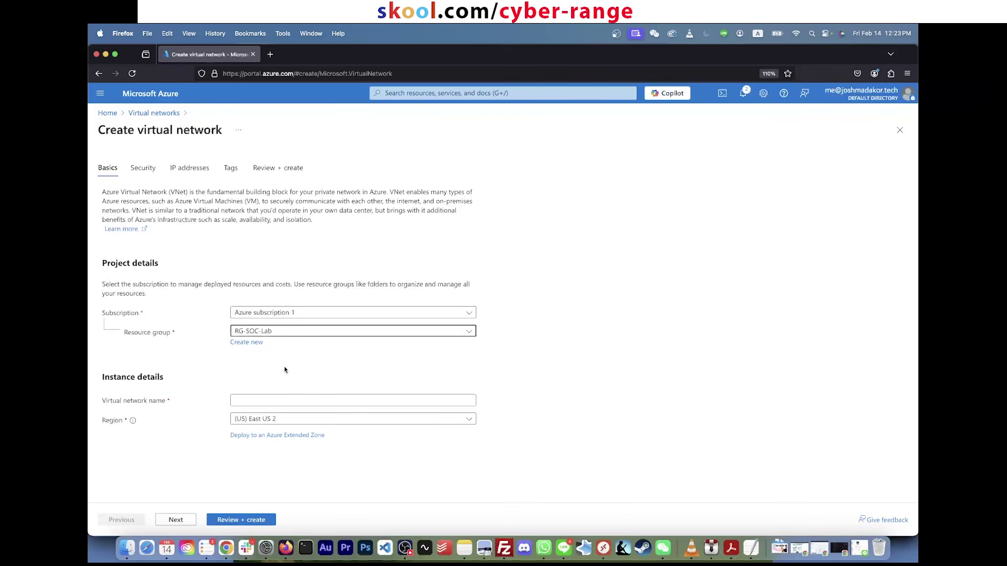
click(272, 401)
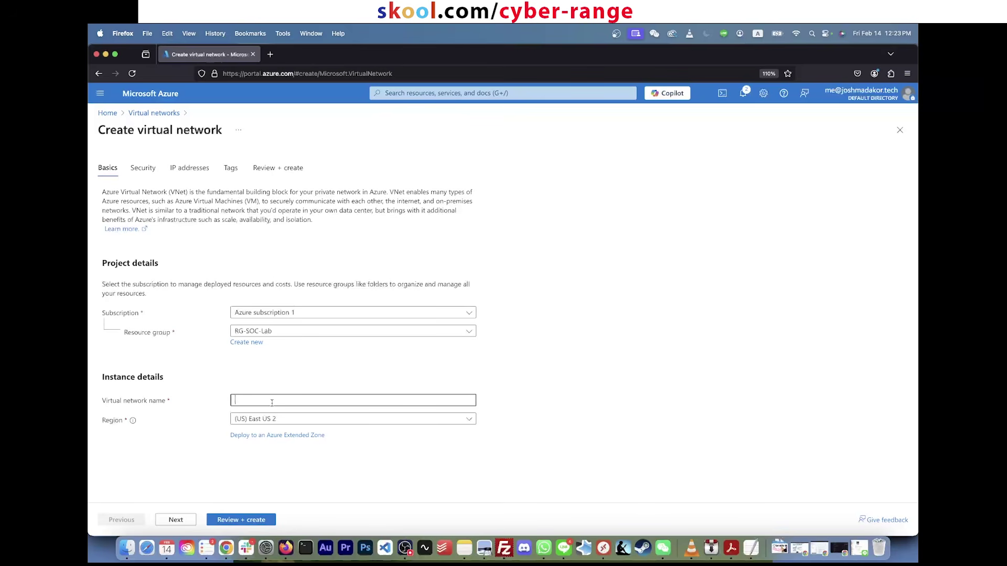
text(Vnet-soc-lab)
click(284, 422)
click(284, 423)
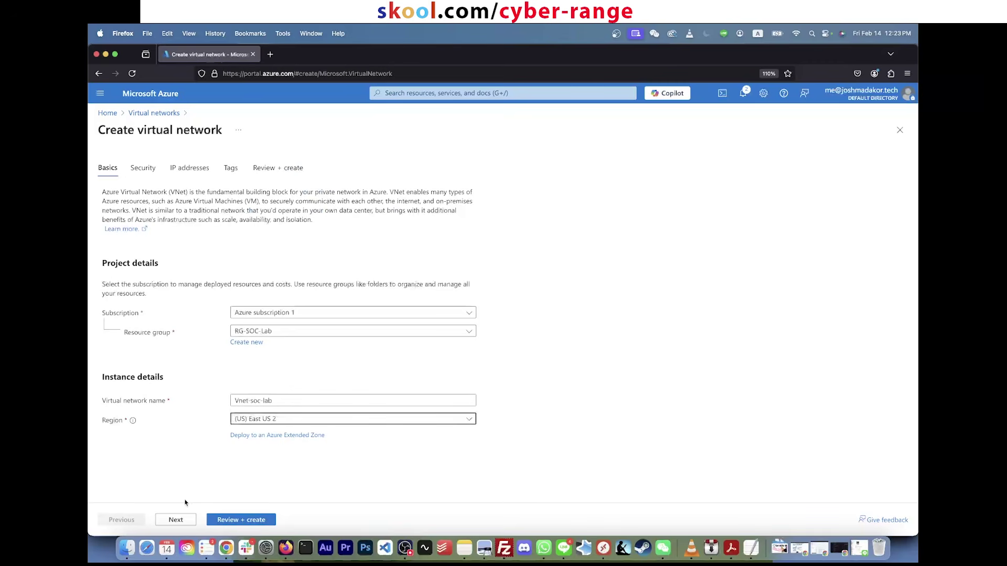
Step: Reach IP addresses and review the 10.0.0.0/16 space and default 10.0.0.0/24 subnet
click(175, 520)
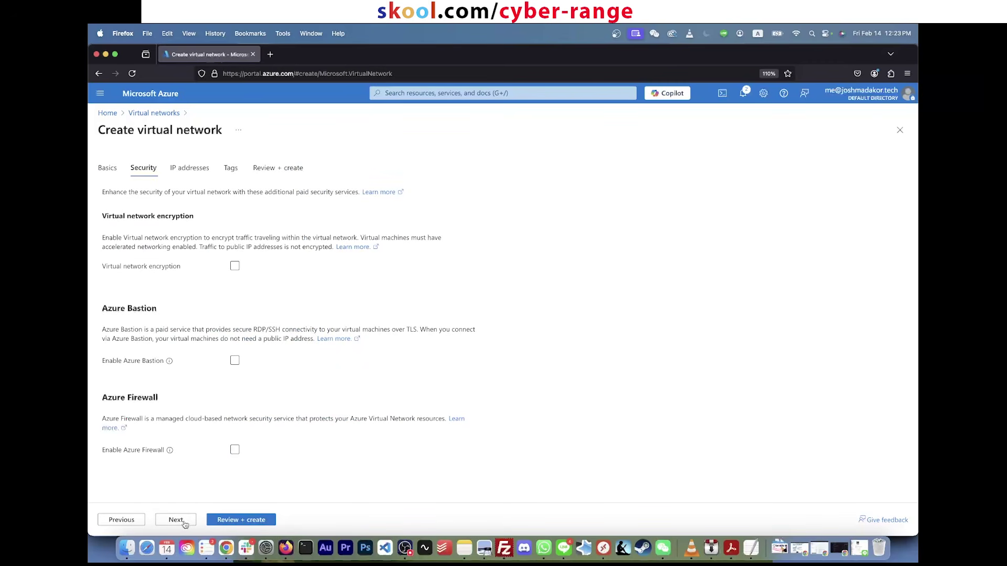
click(176, 519)
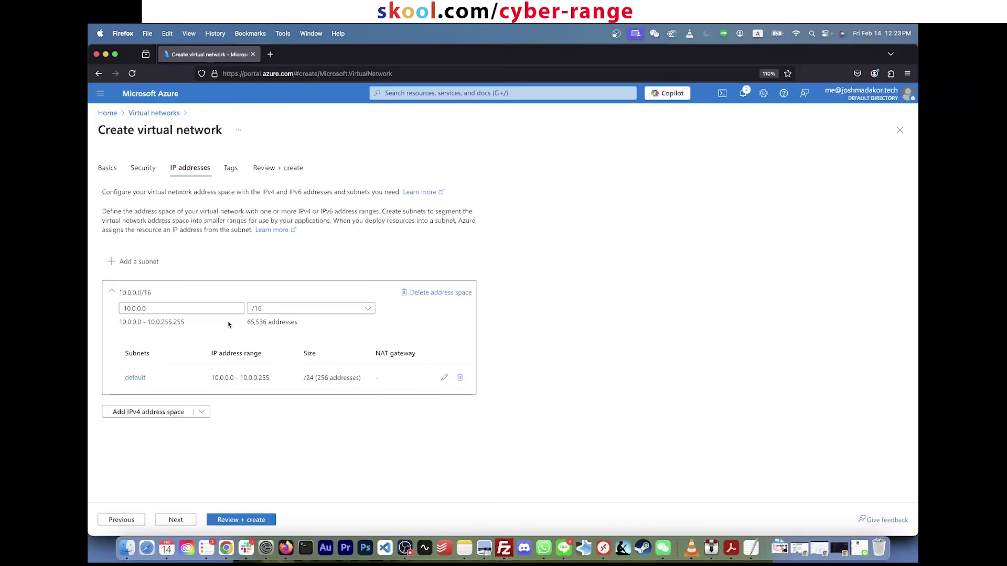
click(186, 310)
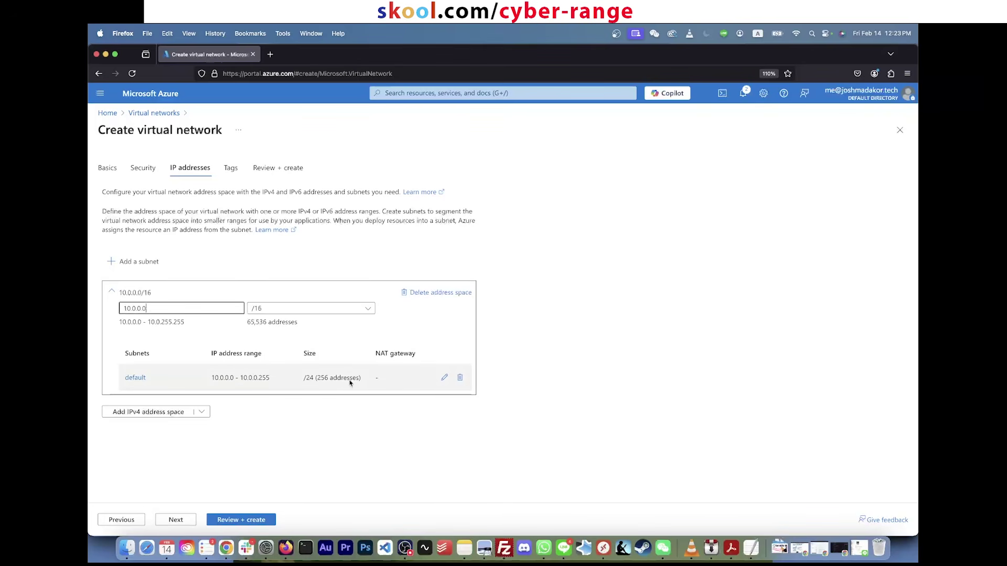
drag(211, 379, 272, 378)
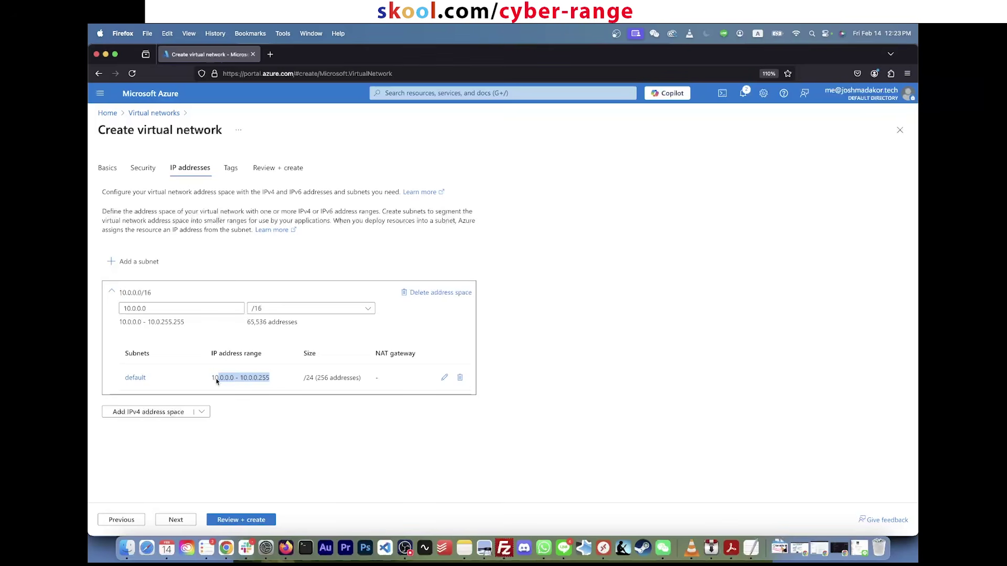
Step: Pass Tags and validation, then deploy Vnet-soc-lab and review its deployment summary
click(185, 520)
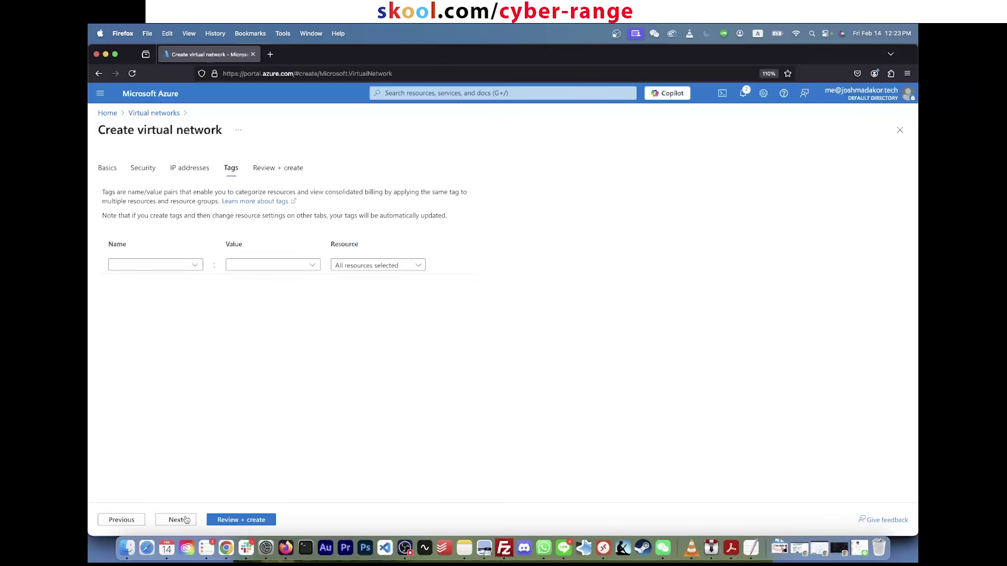
click(237, 522)
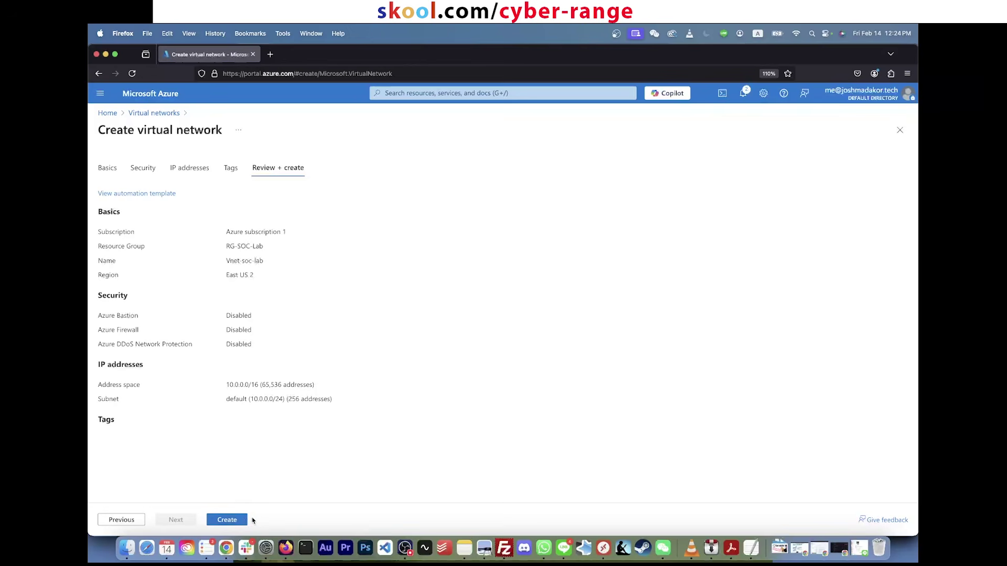
click(244, 519)
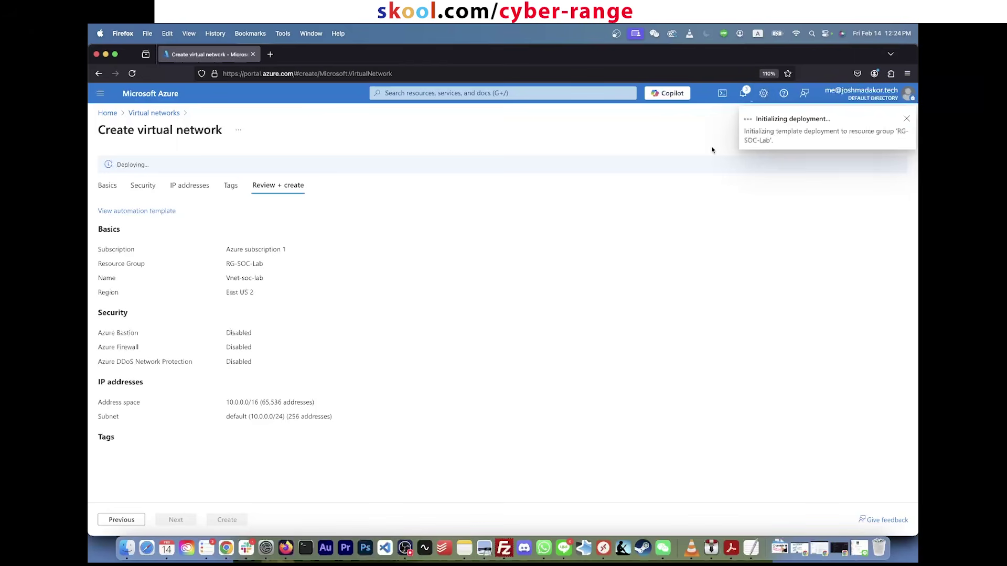
triple_click(99, 129)
drag(367, 500, 230, 319)
click(231, 318)
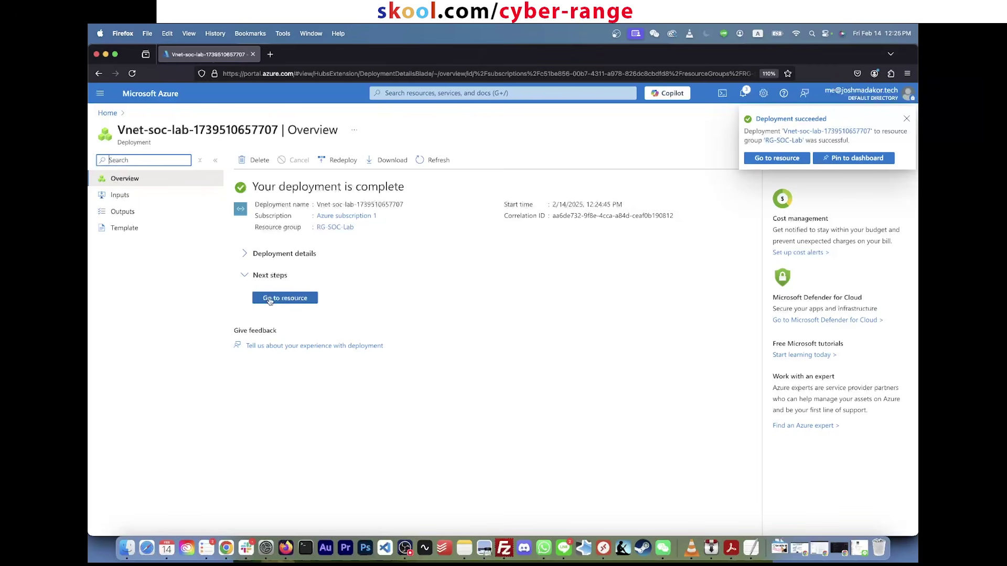
Step: Open RG-SOC-Lab and confirm it contains the Vnet-soc-lab virtual network
click(427, 94)
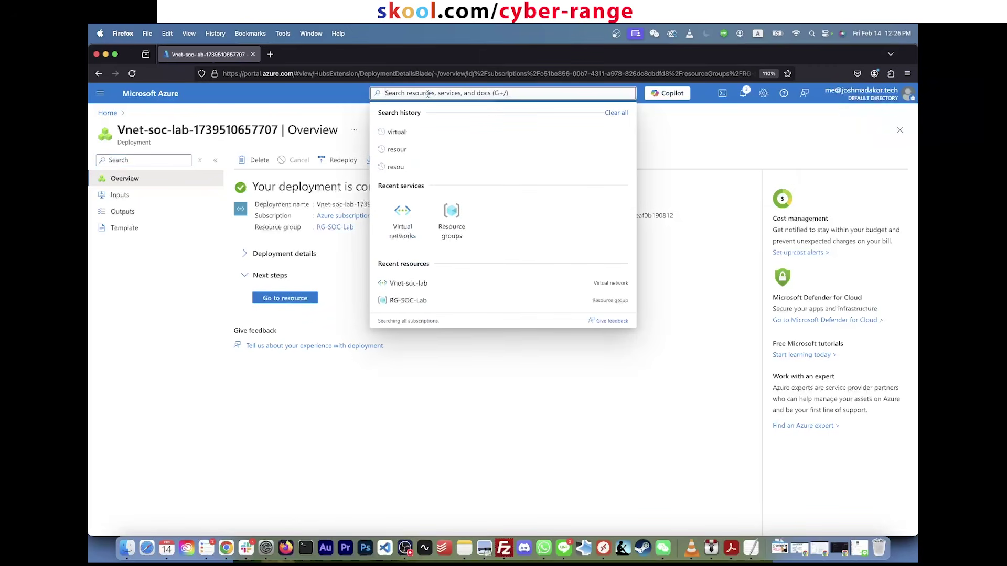
click(452, 215)
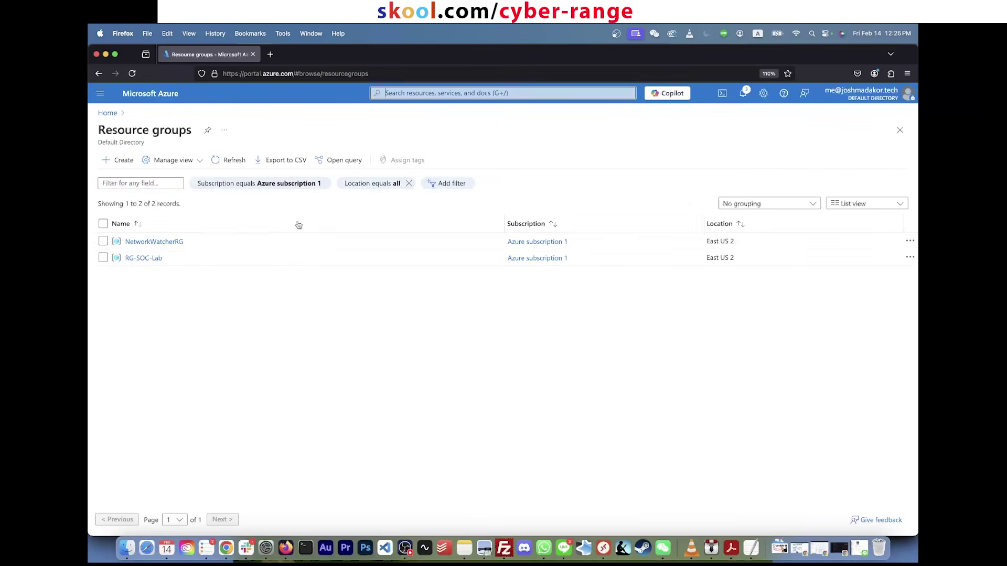
drag(185, 241, 131, 240)
click(202, 297)
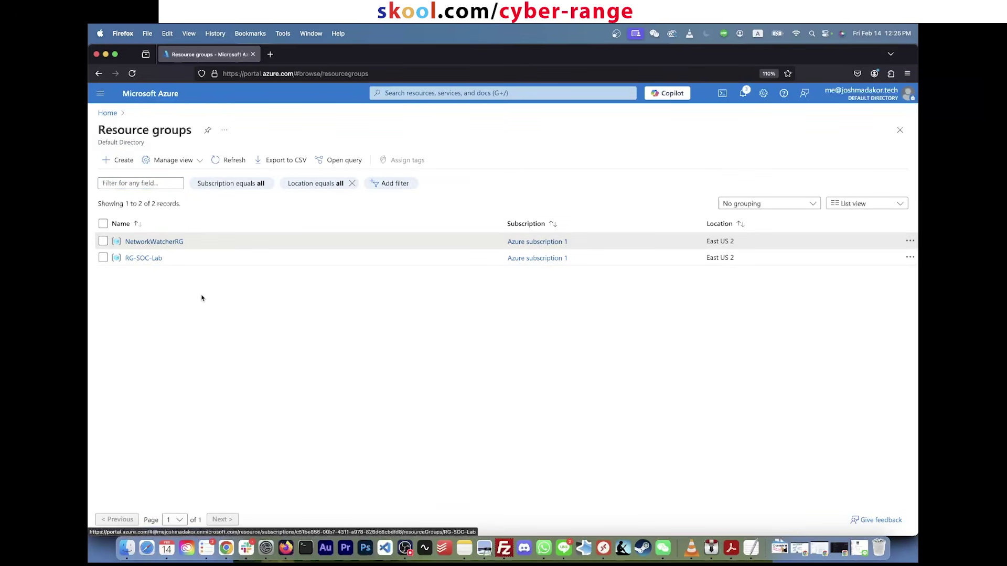
click(143, 258)
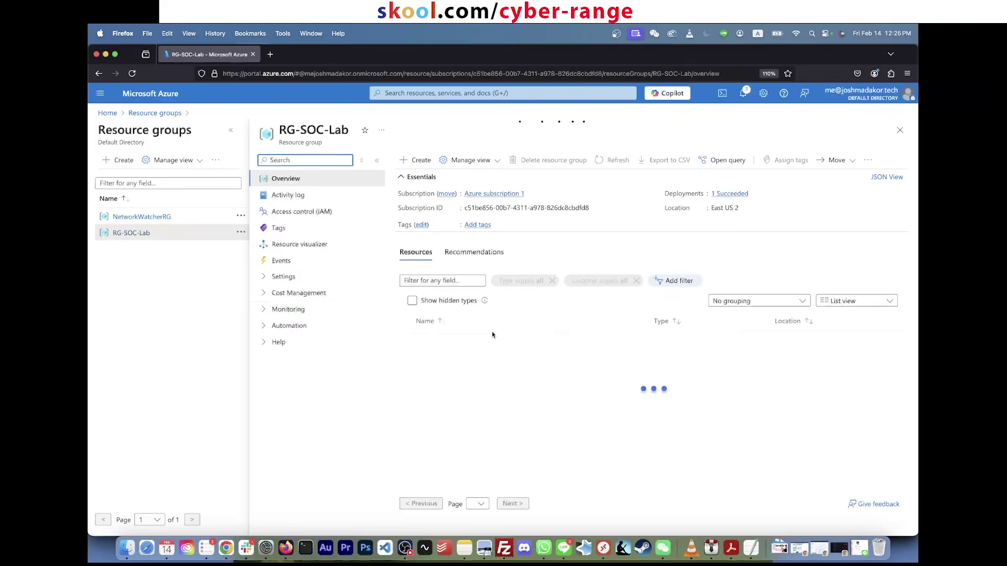
drag(473, 354, 425, 336)
click(454, 363)
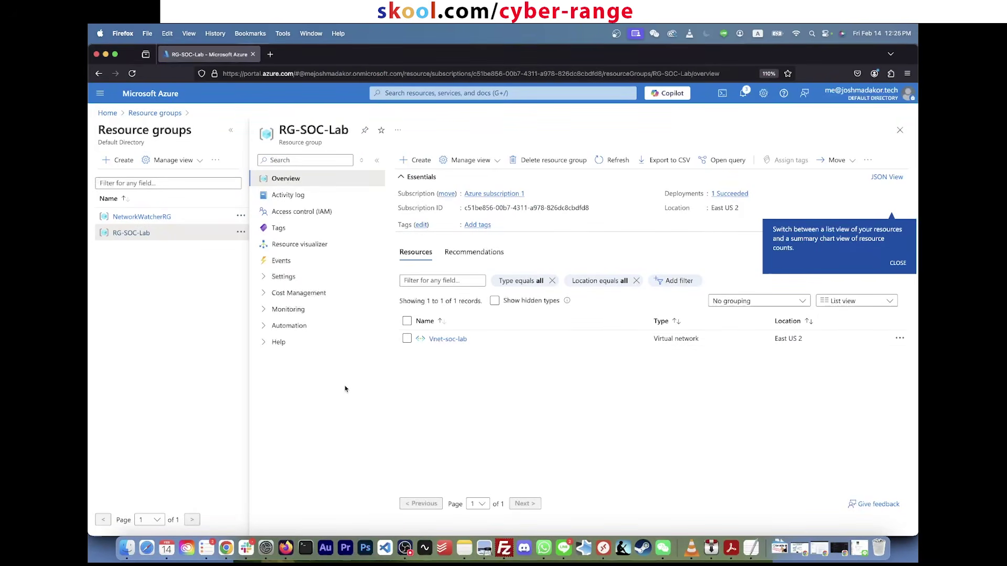
Step: Search 'virtu' and open the Virtual machines page
click(415, 92)
text(virtu)
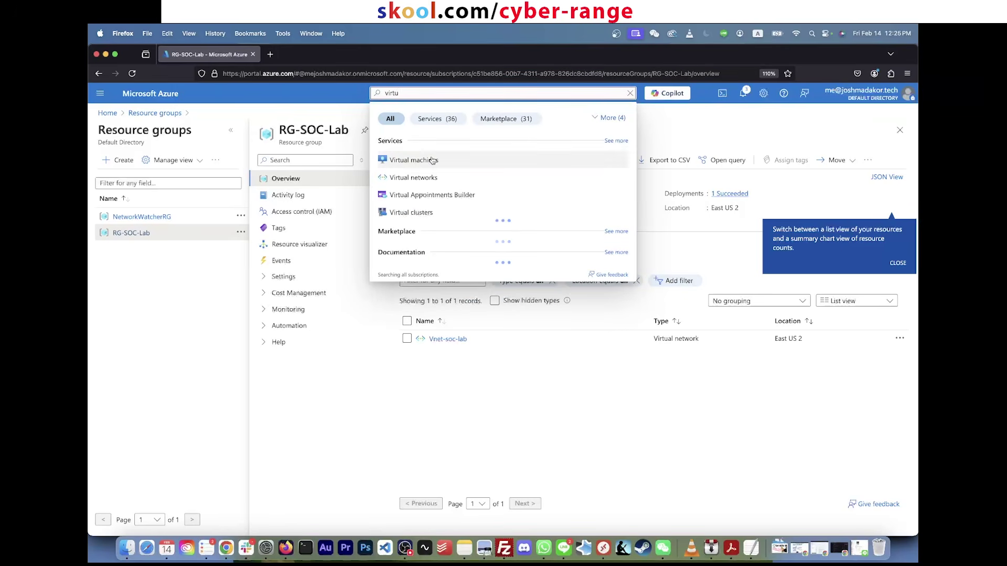
click(432, 160)
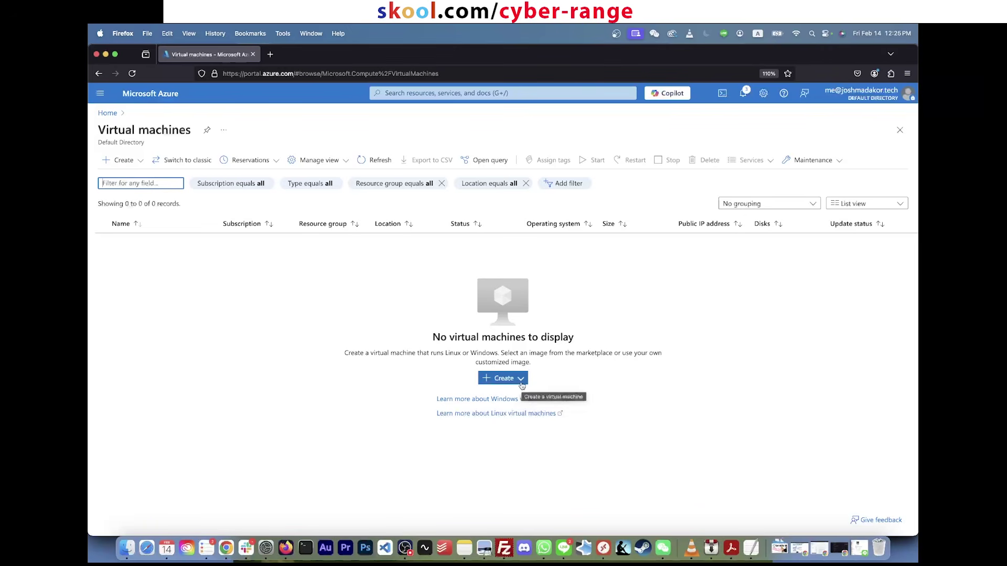
Step: Create an Azure virtual machine in RG-SOC-Lab named CORP-NET-EAST-1
click(510, 382)
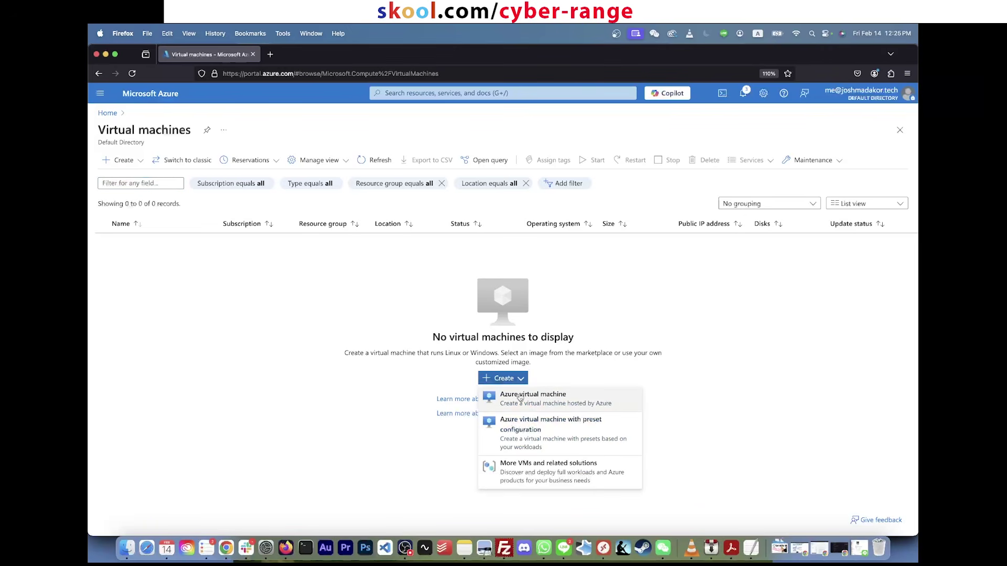
click(520, 403)
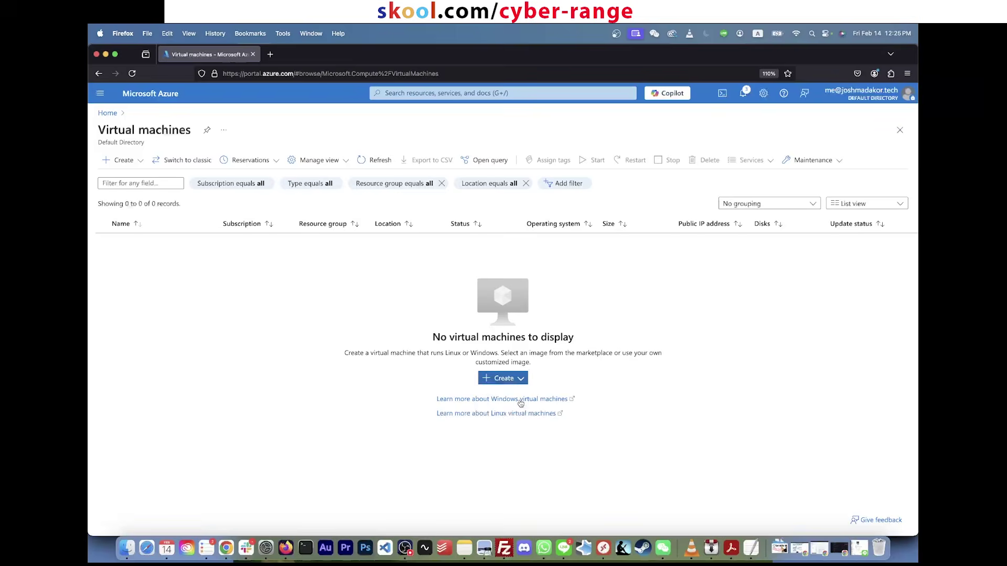
click(291, 344)
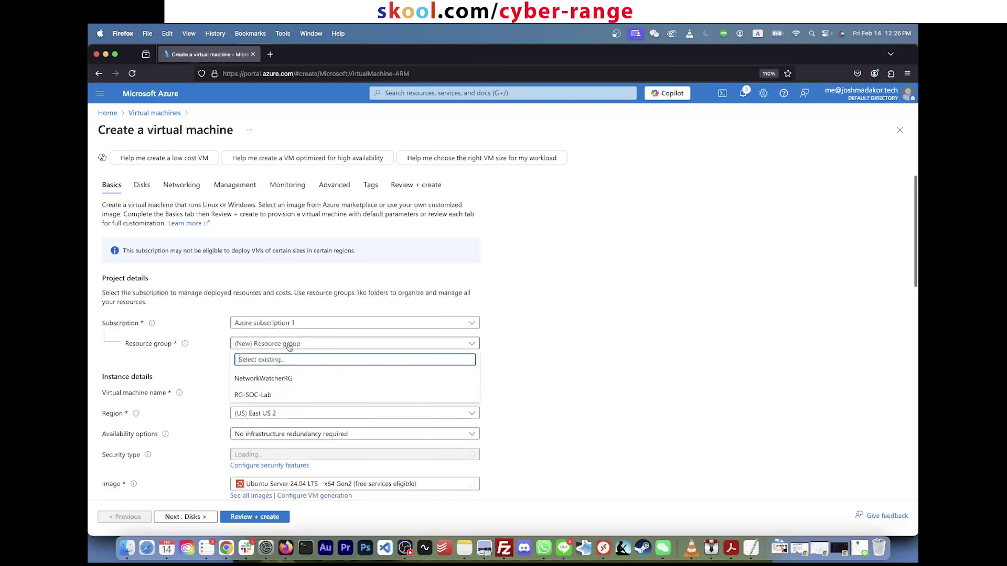
click(284, 398)
click(276, 392)
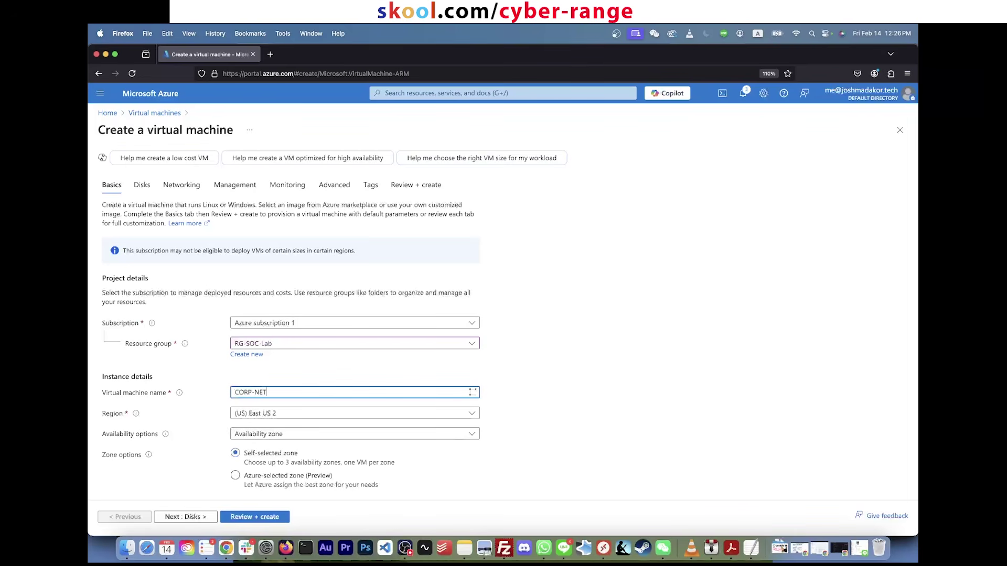
text(EAST)
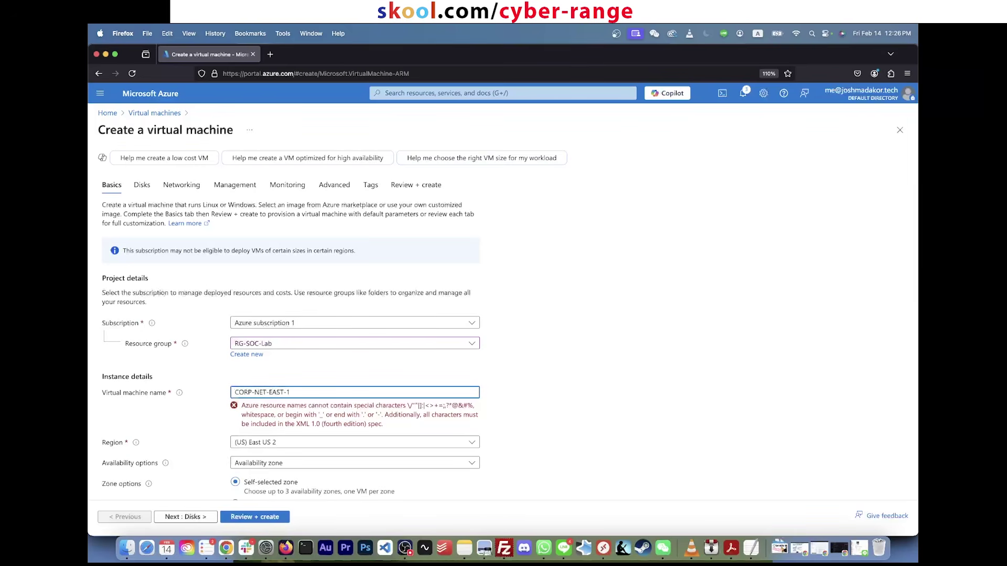
text(-1)
click(517, 412)
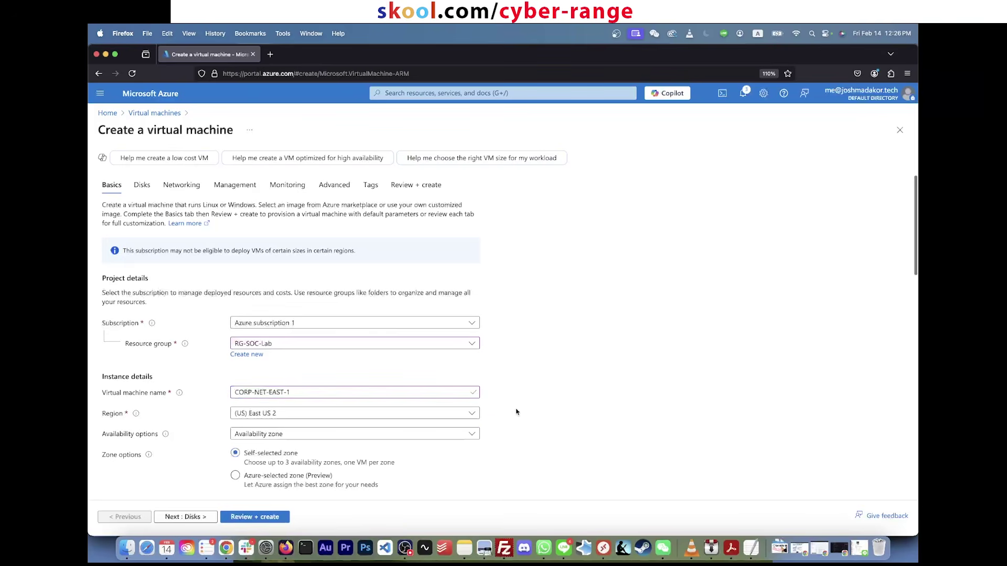
scroll(499, 422, down, 3)
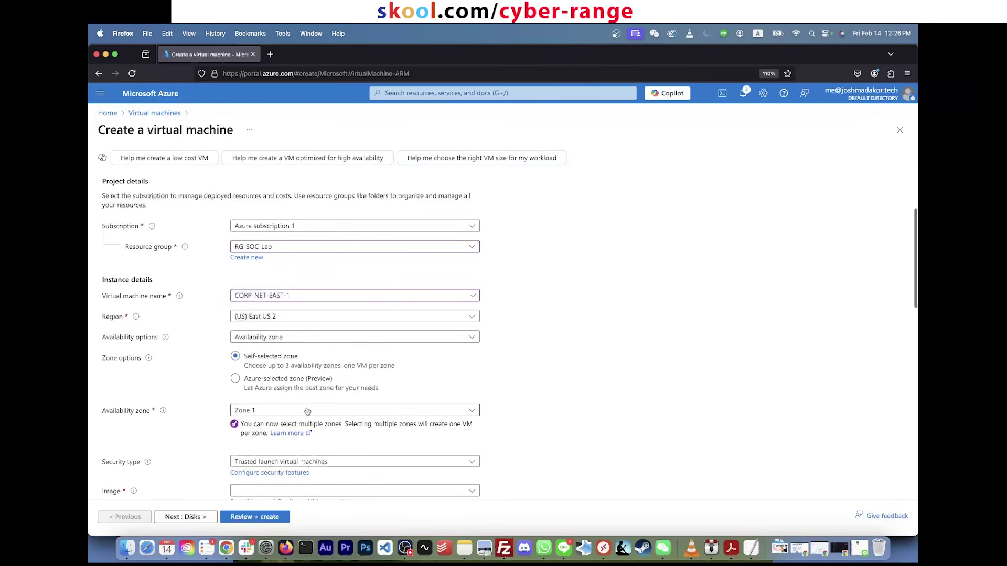
scroll(294, 345, down, 1)
scroll(295, 357, down, 3)
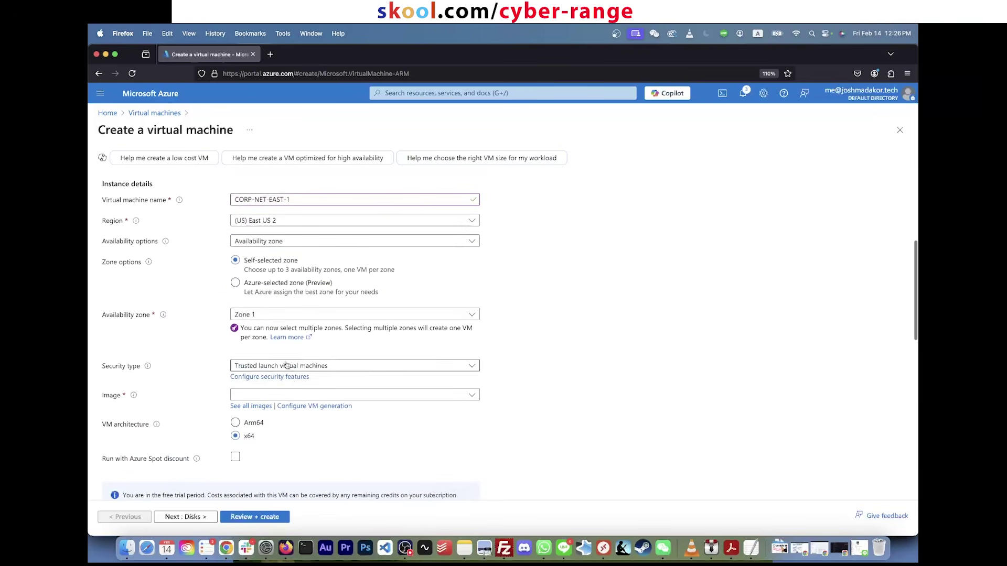
scroll(294, 401, down, 1)
click(293, 391)
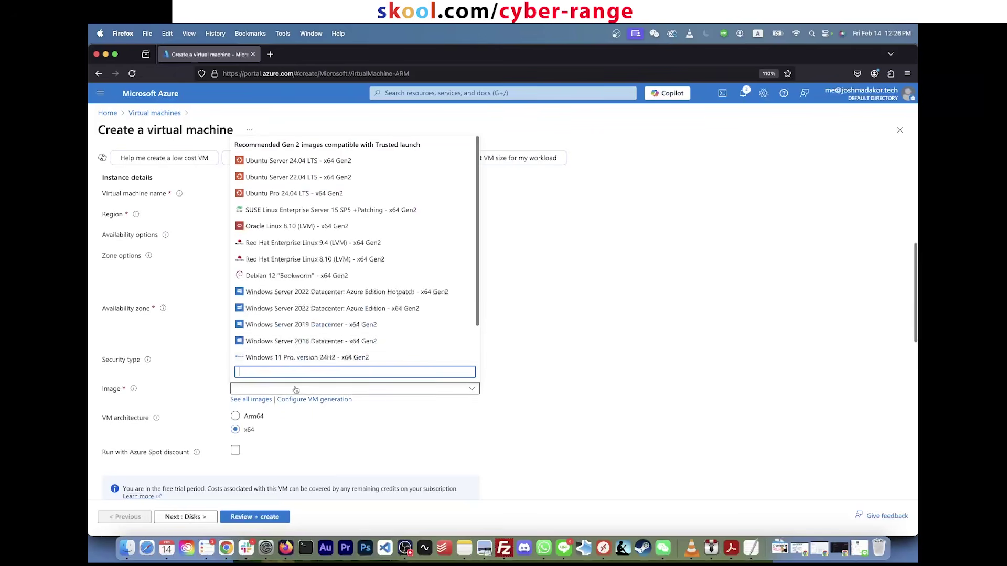
scroll(326, 349, down, 3)
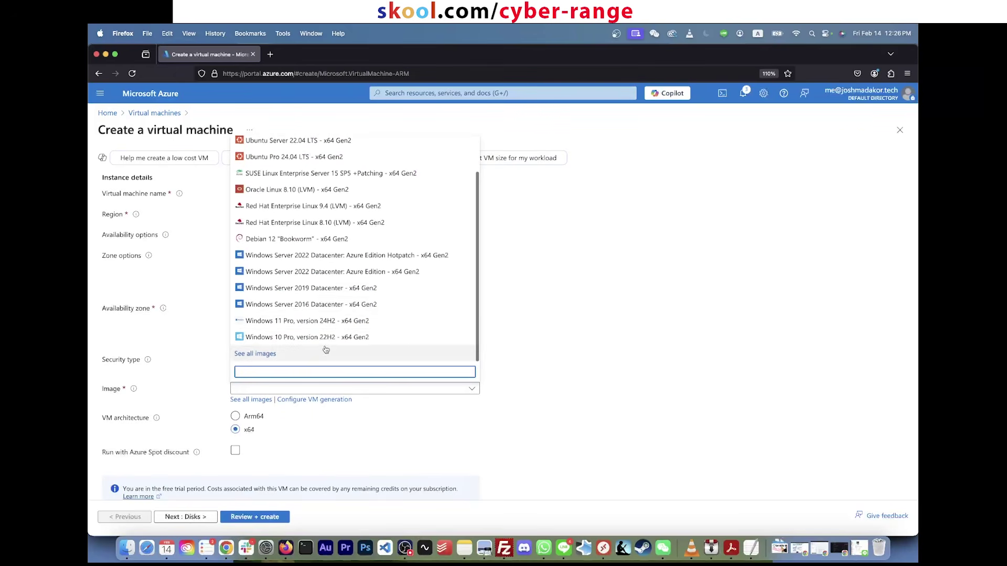
click(326, 339)
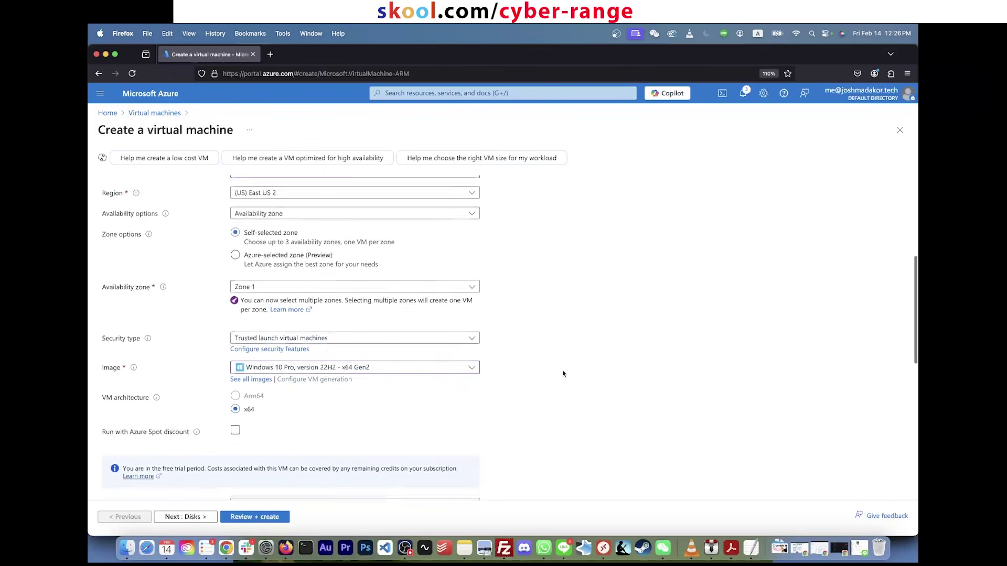
scroll(562, 373, down, 5)
scroll(492, 386, down, 2)
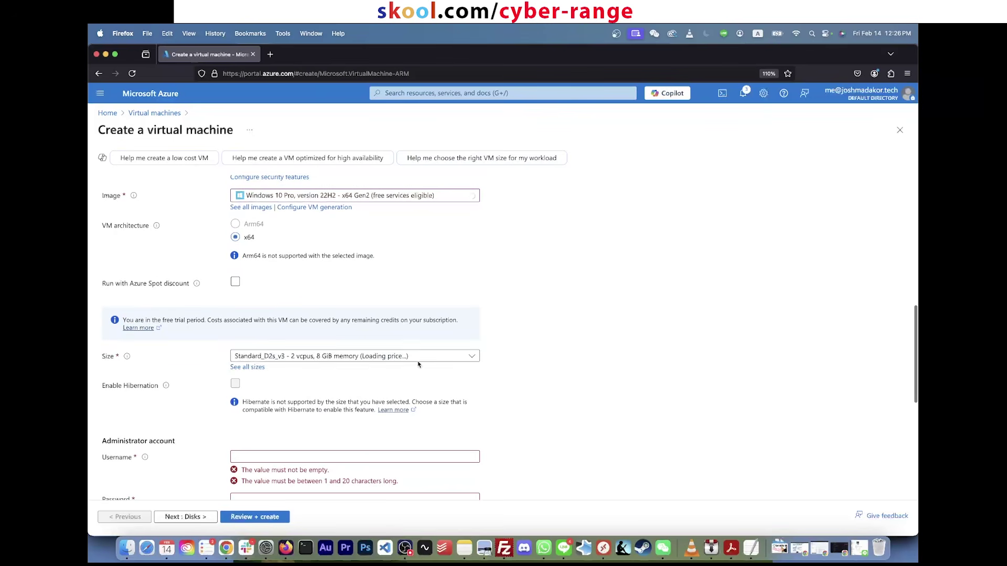
scroll(493, 356, down, 2)
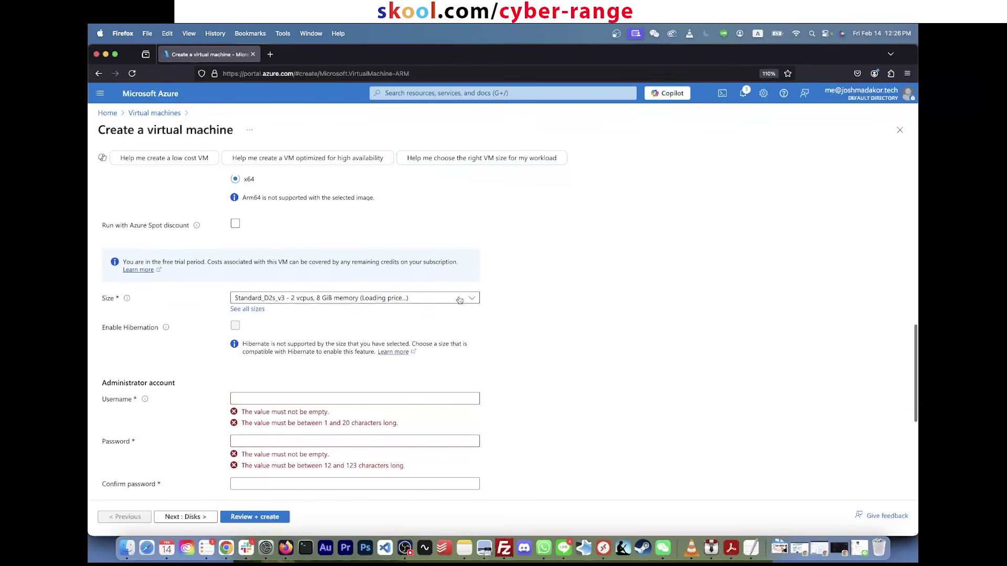
click(459, 299)
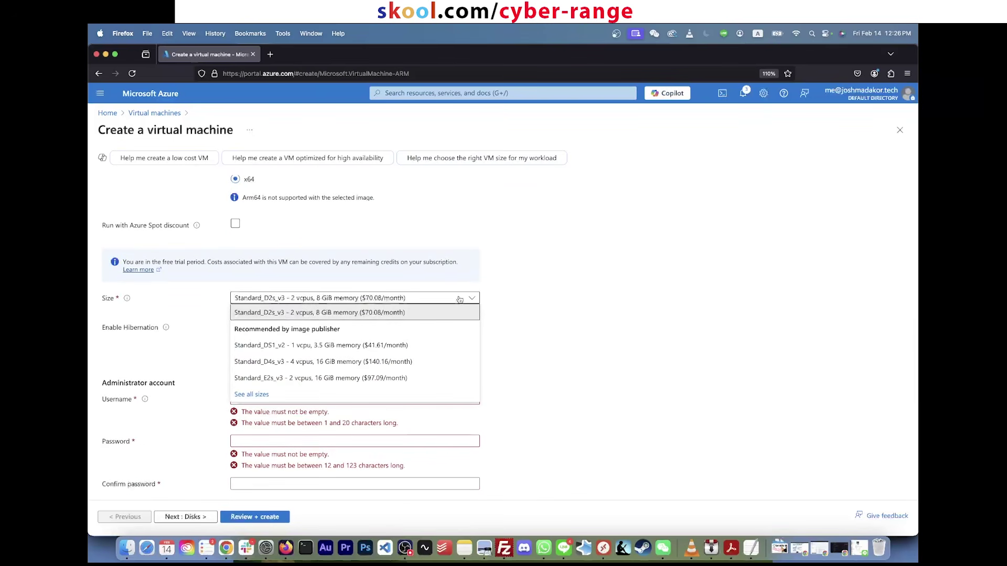
click(459, 299)
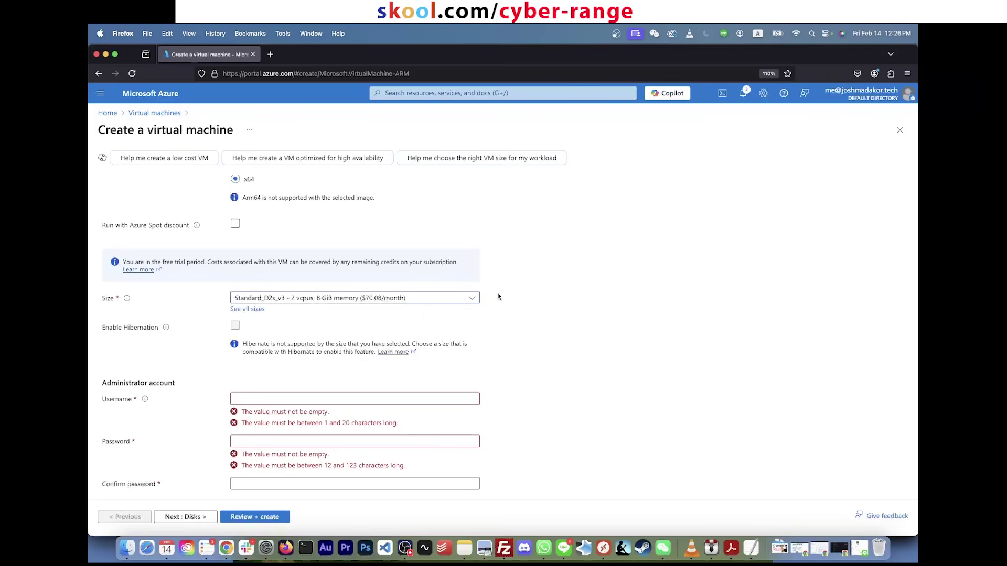
click(418, 302)
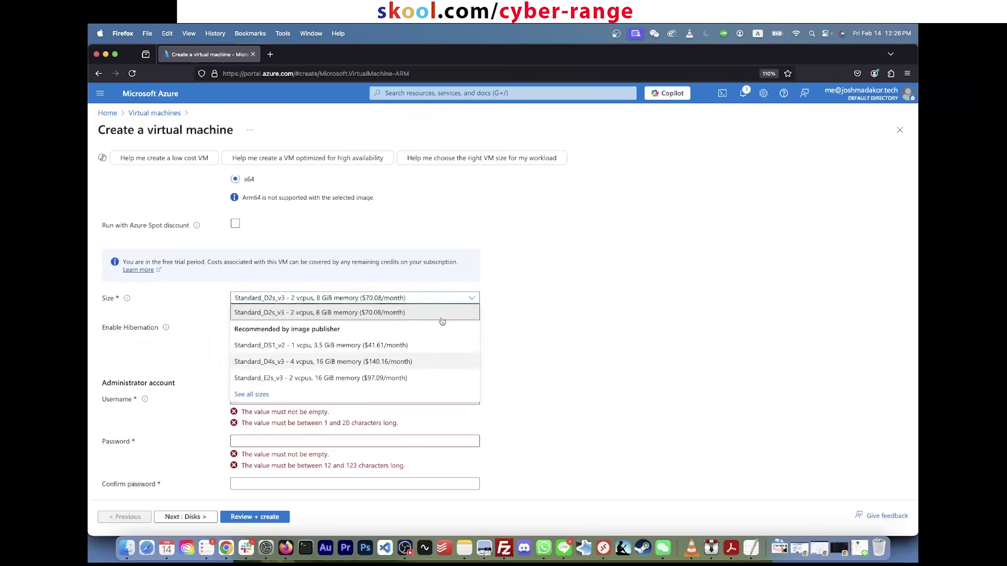
click(519, 292)
click(453, 300)
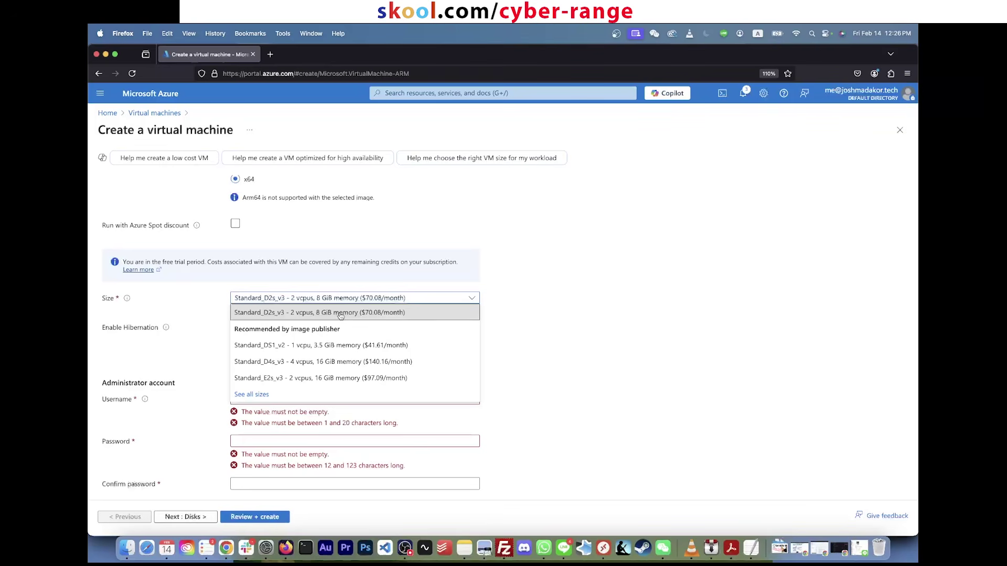
click(340, 313)
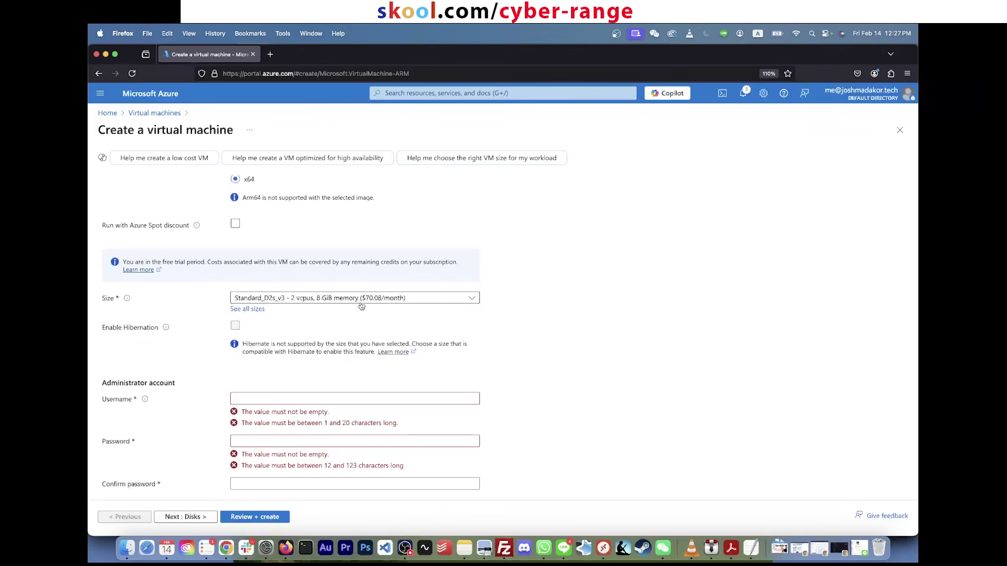
click(417, 299)
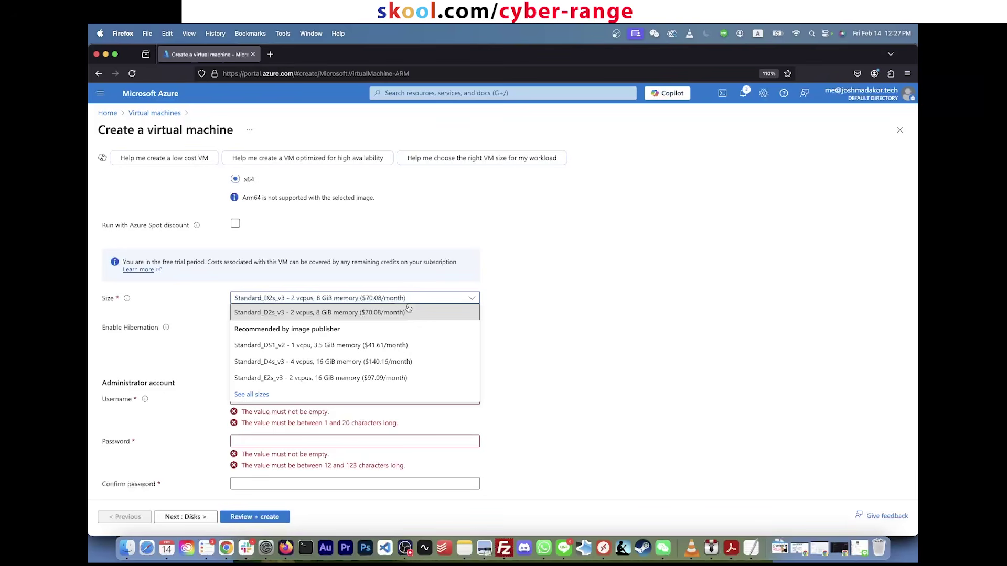
click(327, 346)
click(360, 299)
click(344, 345)
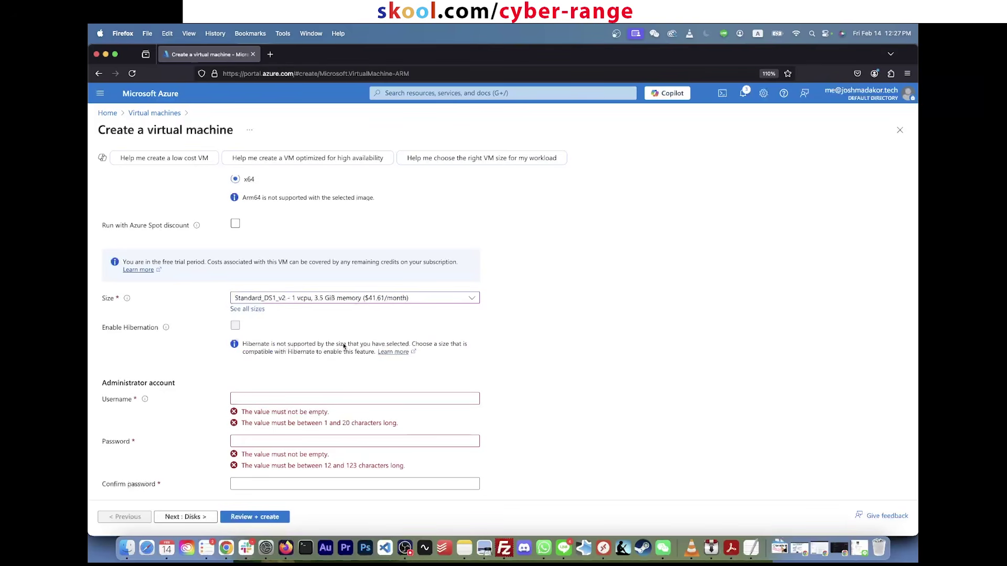
click(371, 300)
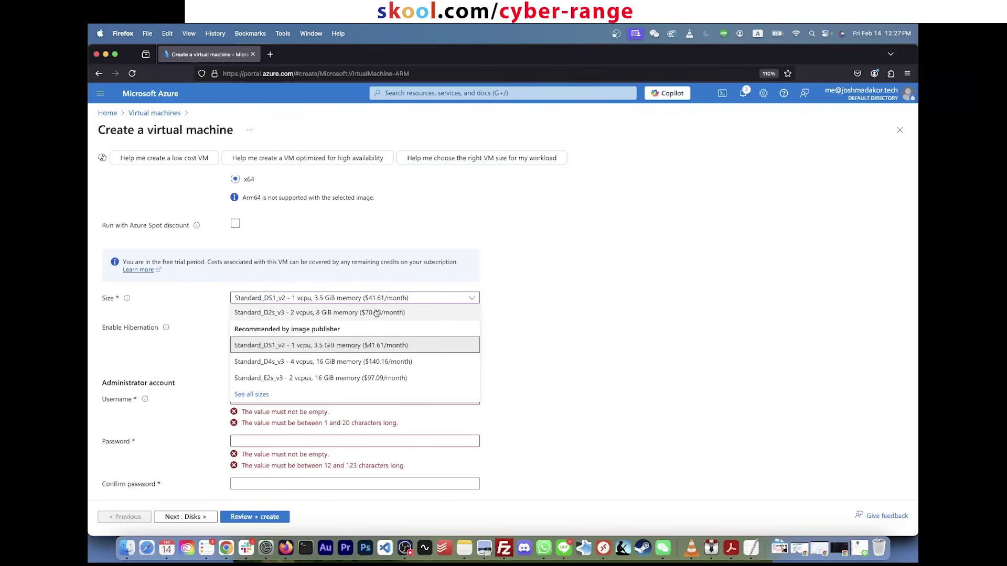
click(377, 313)
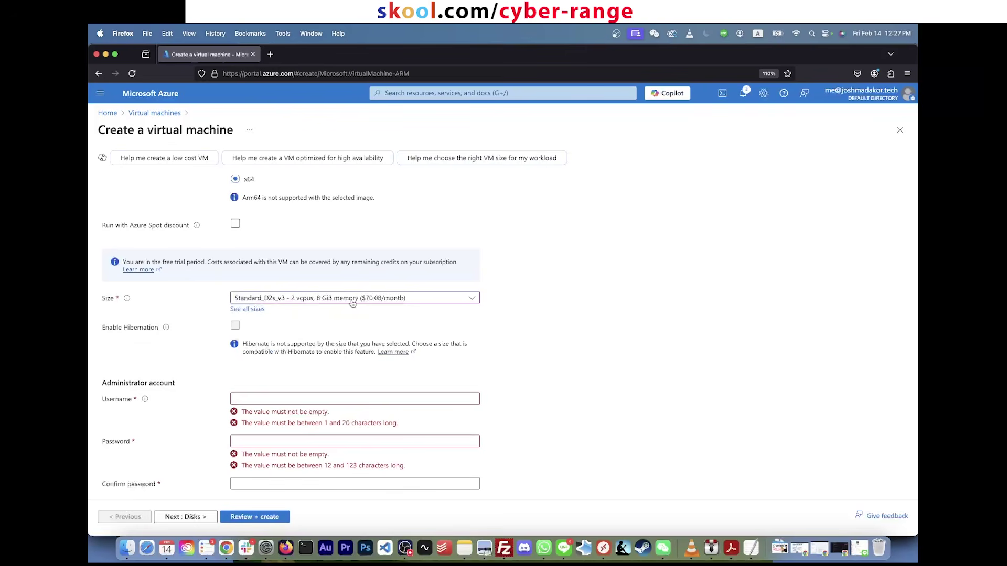
click(353, 302)
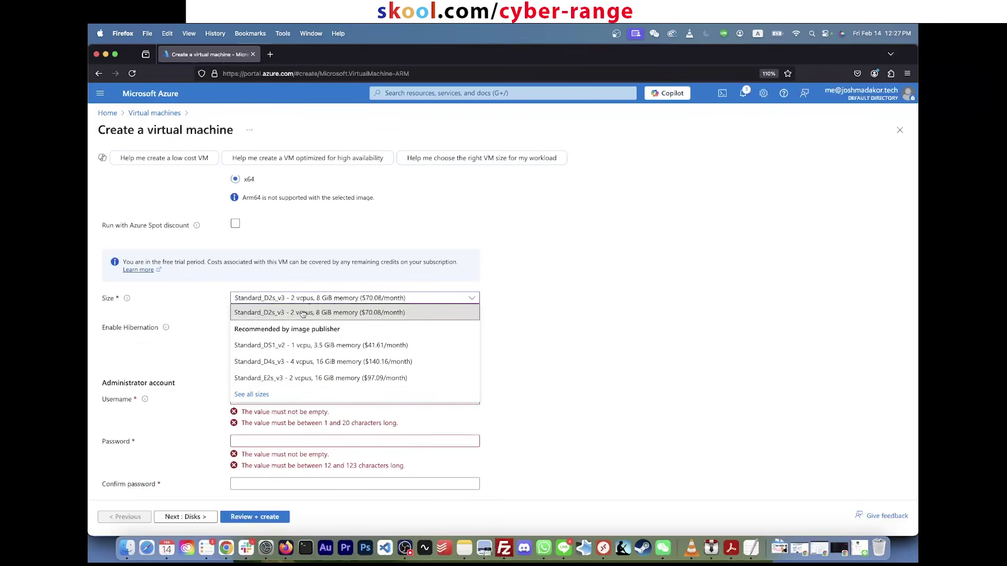
click(347, 314)
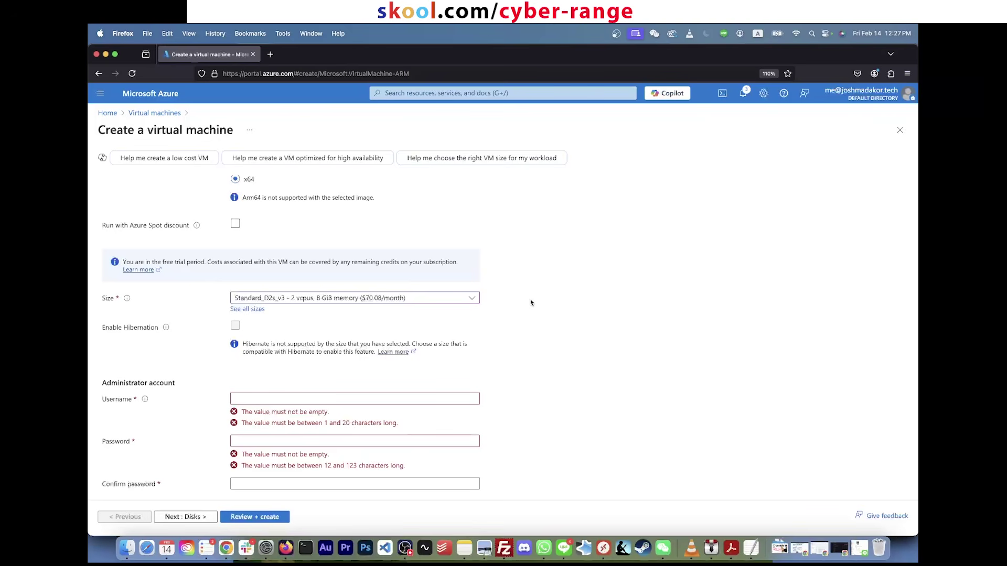
Step: Review the hibernation note and keep the current VM size
scroll(475, 339, down, 1)
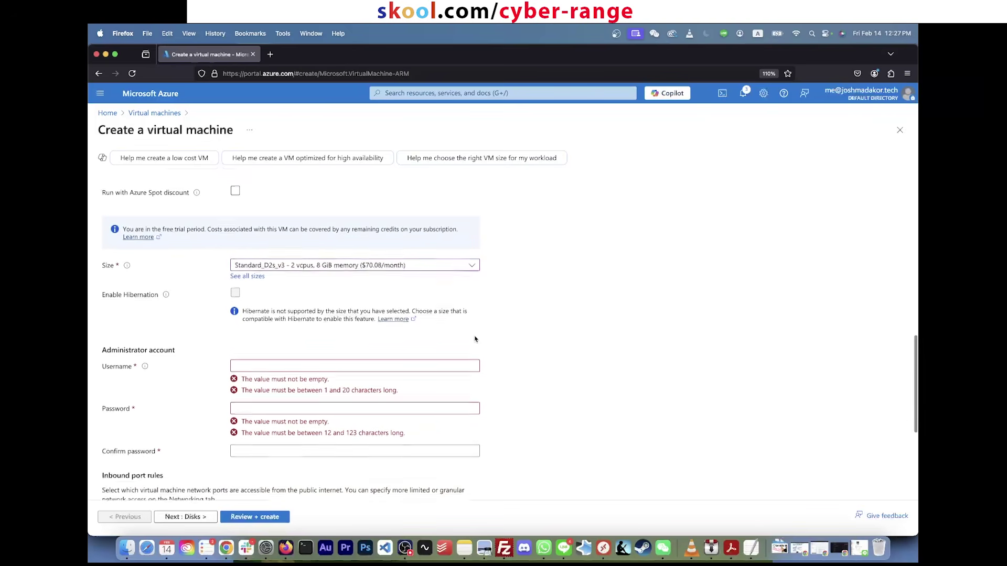
triple_click(365, 304)
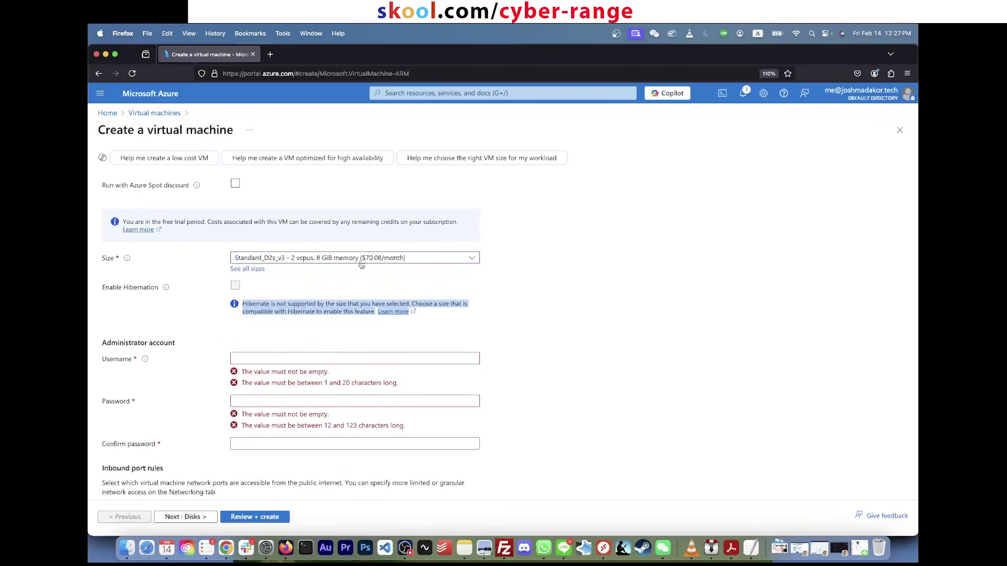
triple_click(358, 306)
click(220, 232)
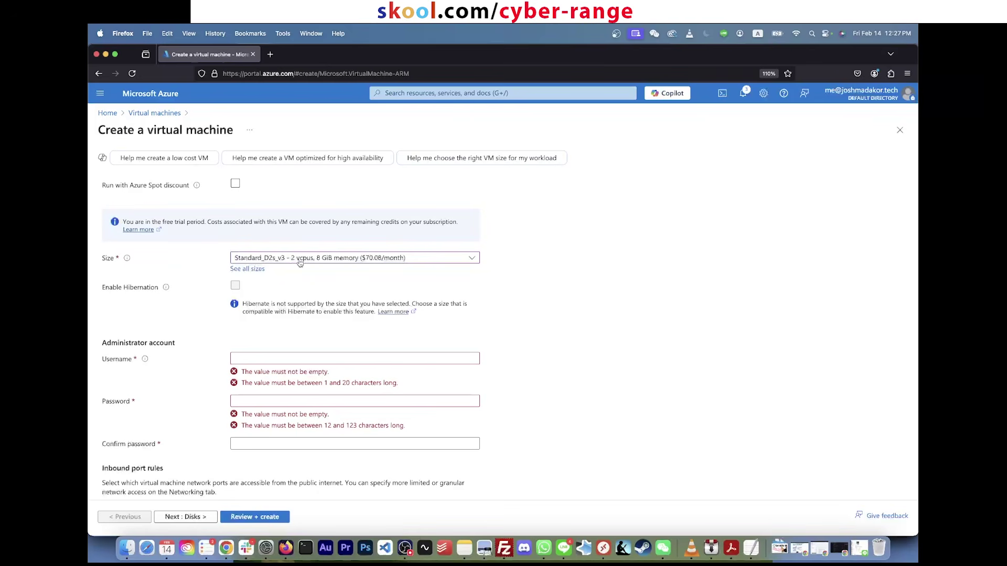
click(293, 258)
click(335, 267)
double_click(456, 304)
double_click(306, 258)
Step: Enter the administrator username and a matching password and password confirmation
click(270, 358)
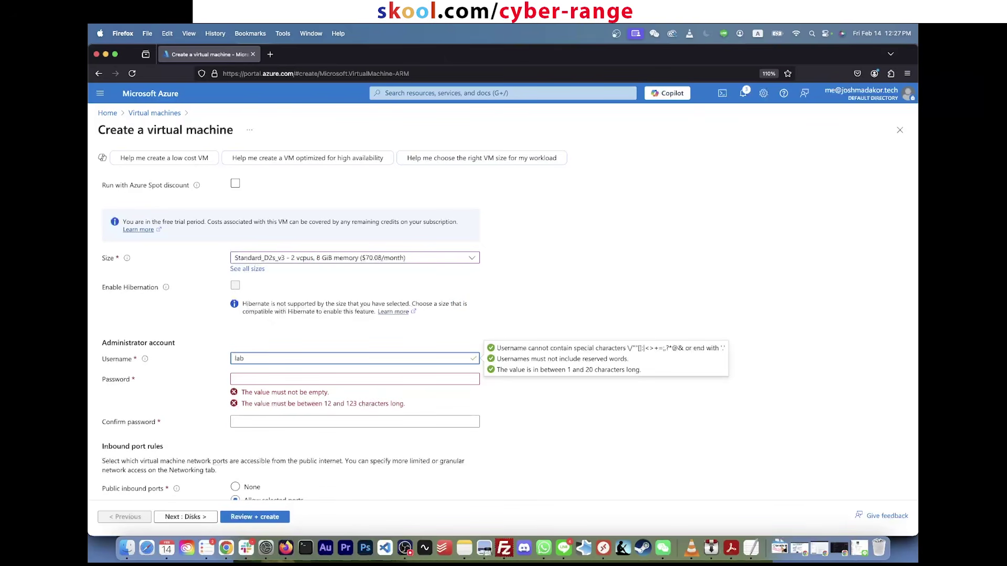
key(Tab)
text(••••••)
key(super+a)
text(••••••)
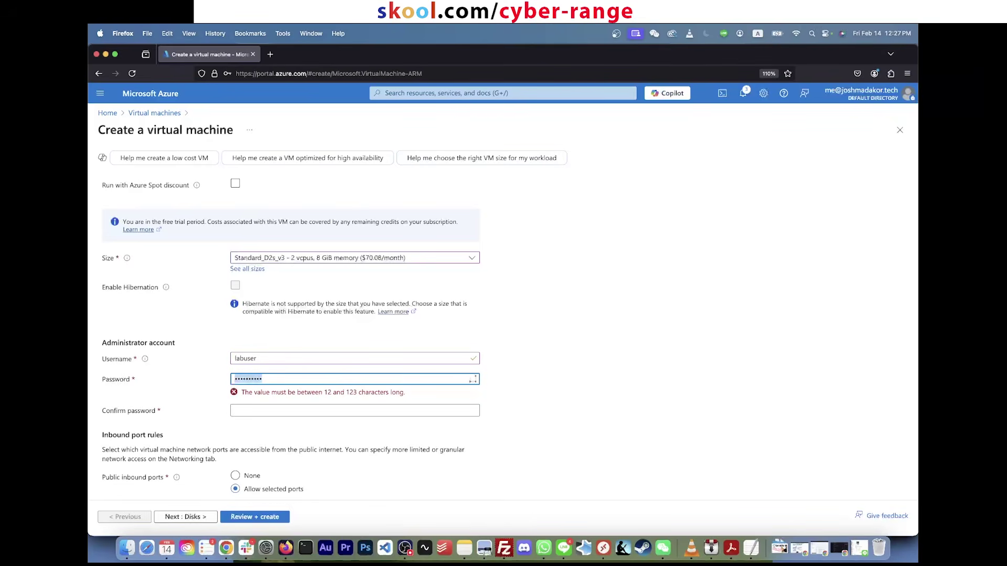
text(••••••)
key(Tab)
text(••••)
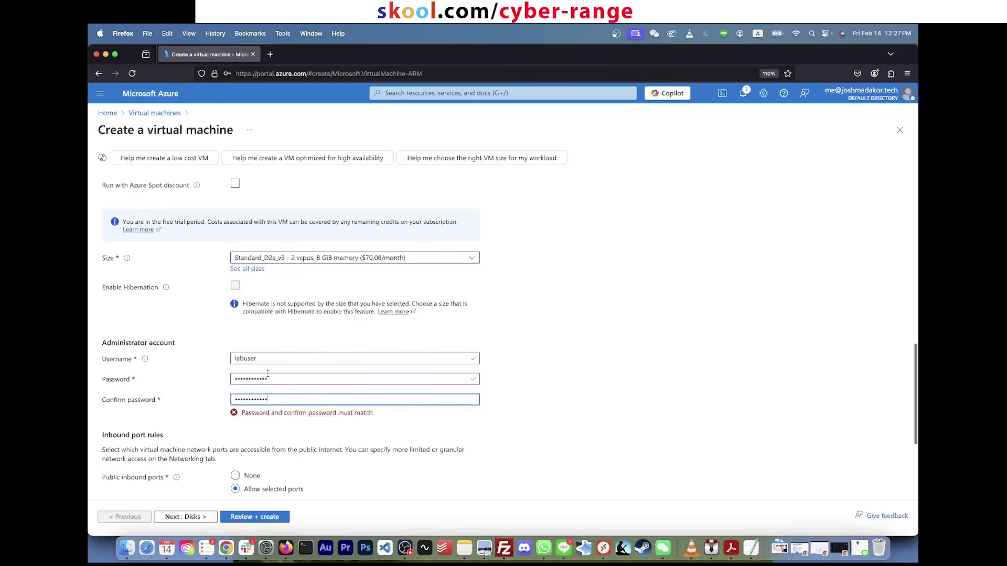
key(shift+Tab)
key(shift+Tab)
key(Tab)
text(••••••••••••)
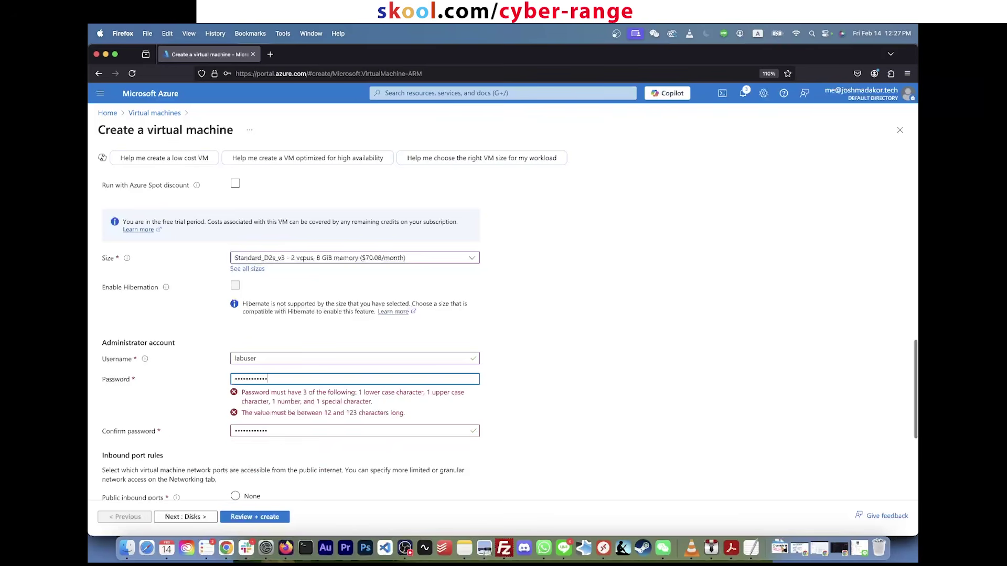
key(Tab)
text(••••••••)
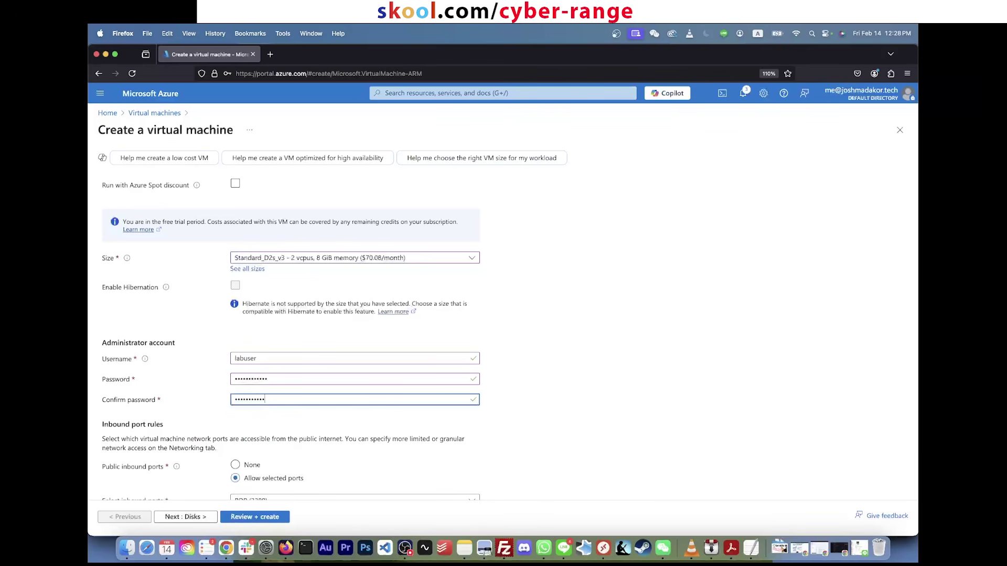
click(512, 379)
Step: Confirm the eligible Windows 10/11 licence and continue to the Disks step
scroll(520, 372, down, 3)
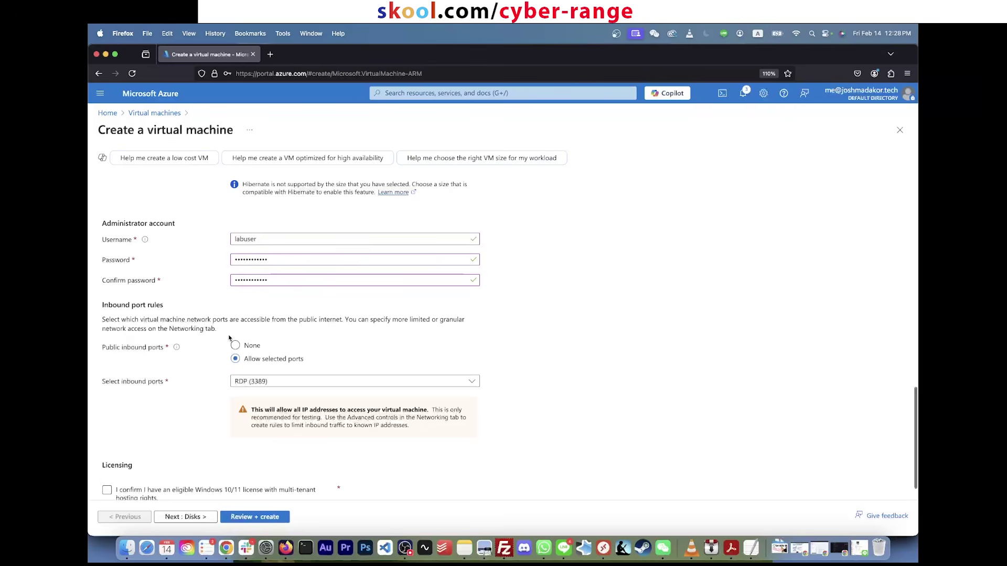
scroll(229, 338, down, 1)
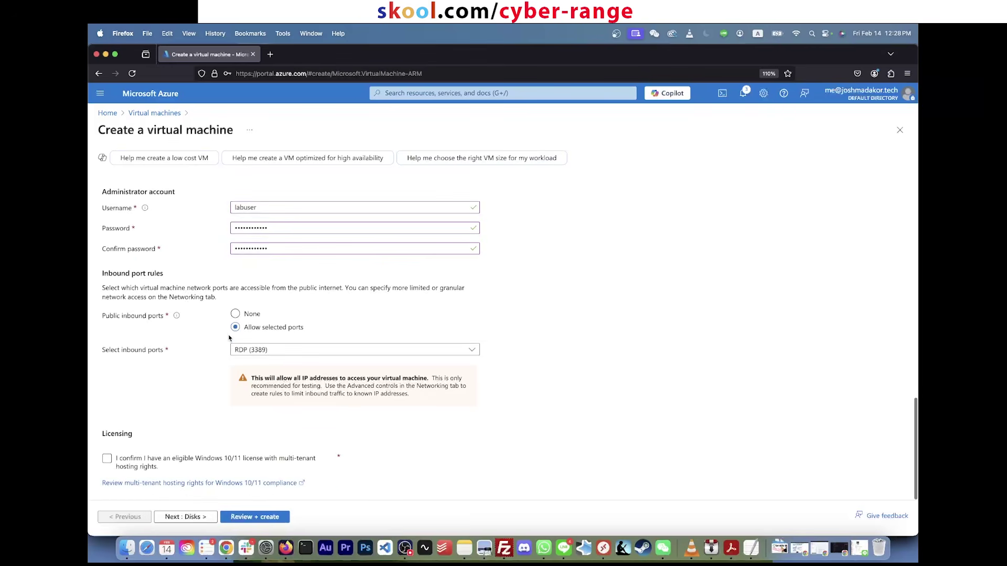
click(107, 460)
click(203, 519)
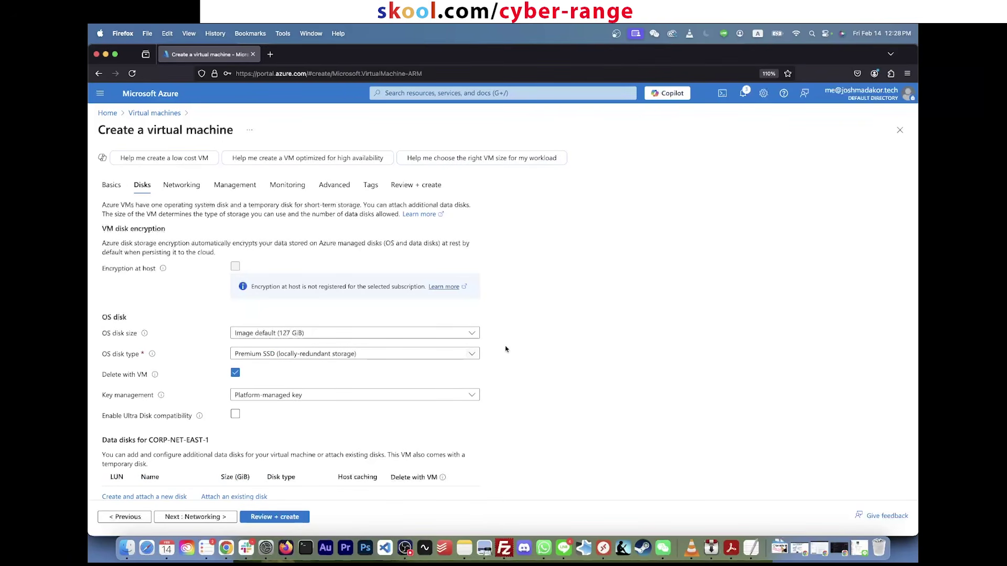
Step: Keep Premium SSD (locally-redundant storage) as the OS disk type and proceed to Networking
click(454, 354)
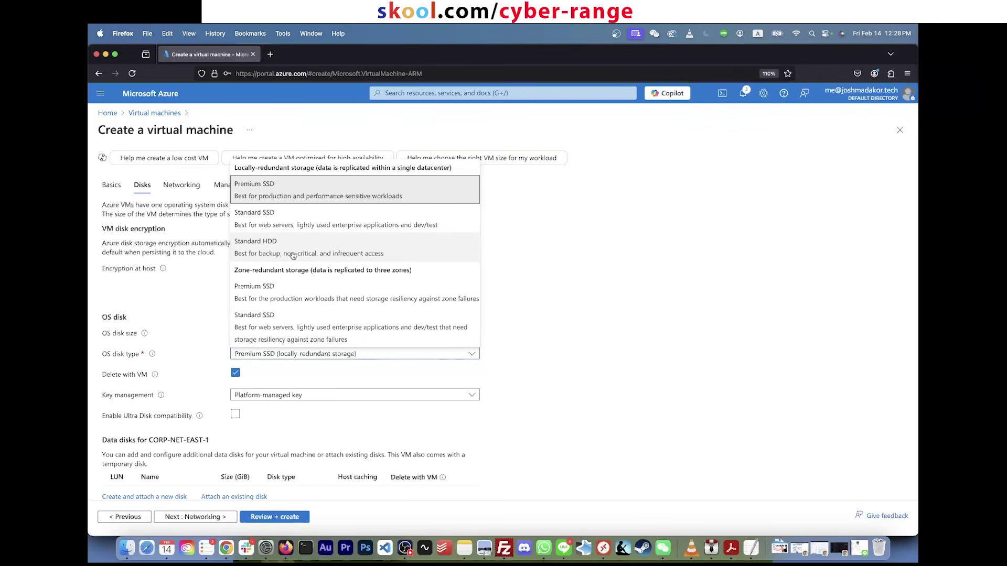
click(354, 197)
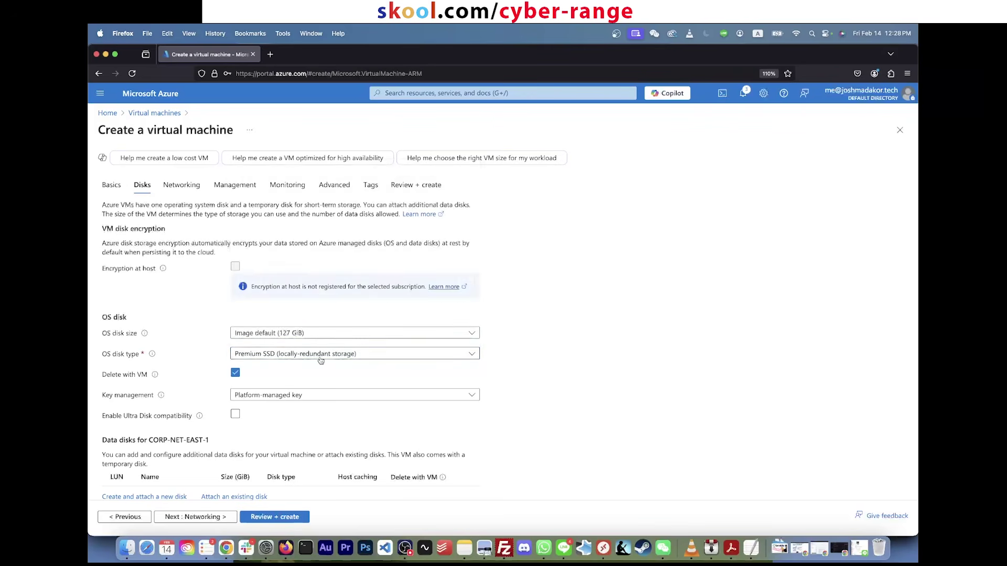
click(324, 357)
click(348, 198)
scroll(538, 269, down, 3)
scroll(538, 268, up, 3)
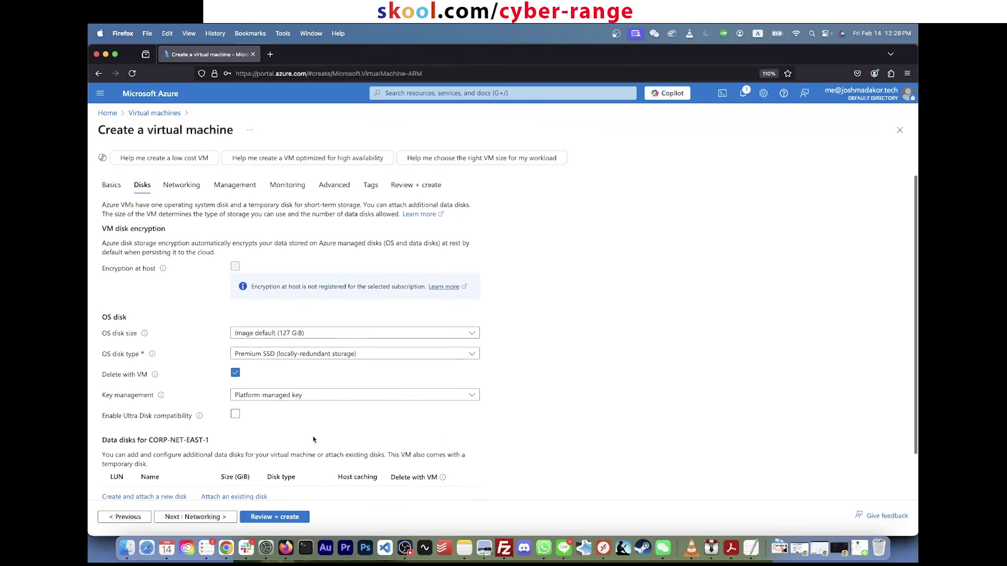
click(207, 516)
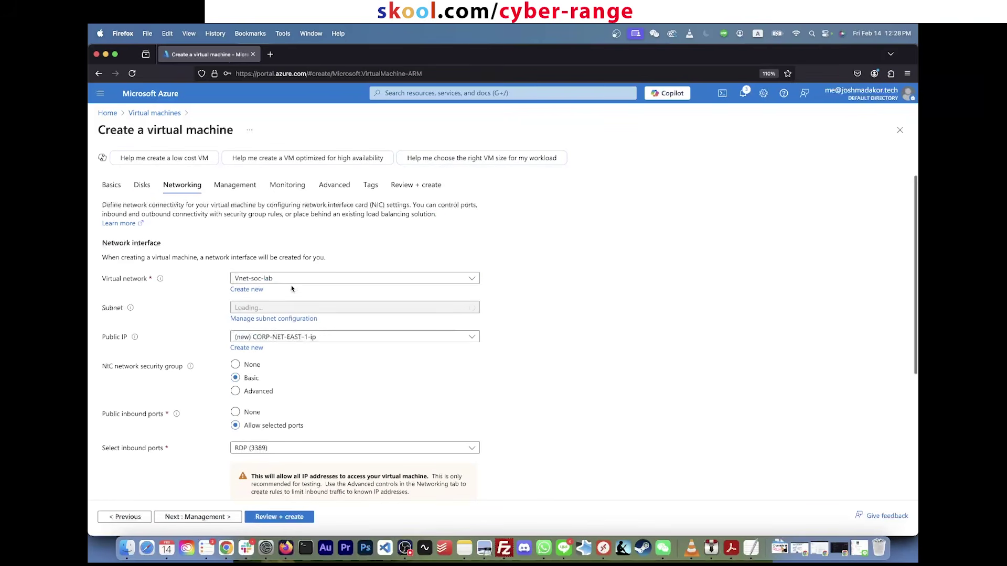
Step: Select Vnet-soc-lab as the virtual network and return to the Basics settings
click(312, 280)
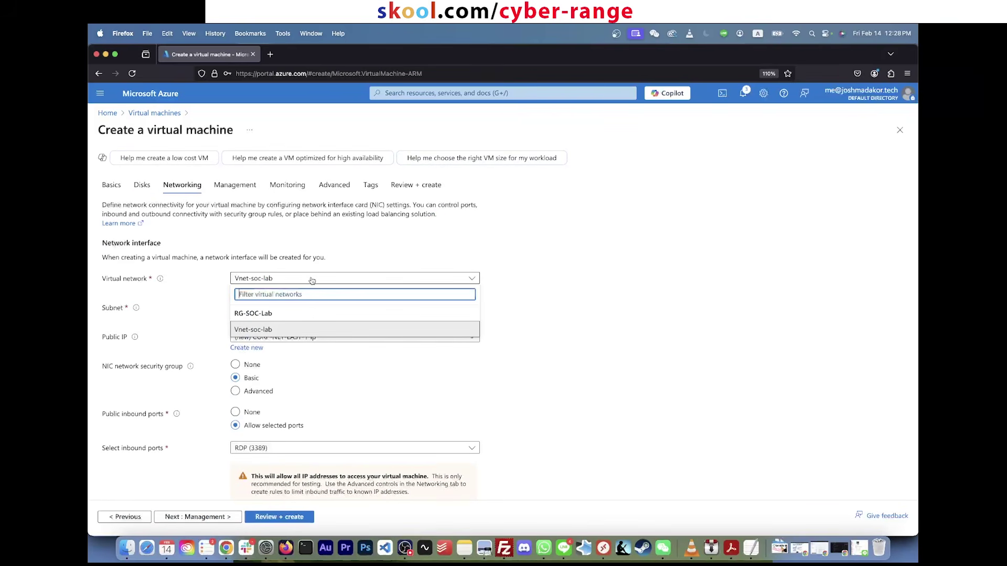
click(266, 331)
click(111, 184)
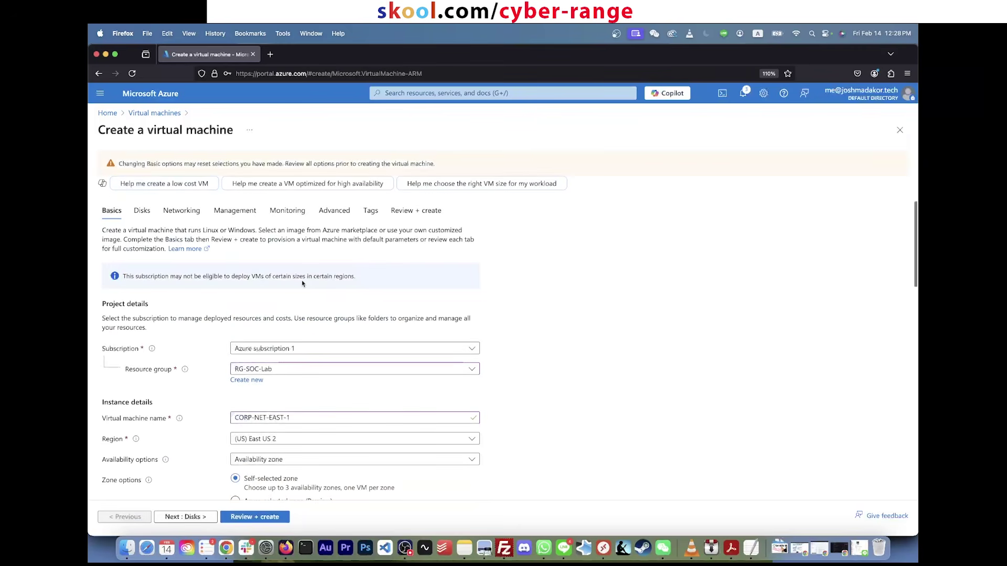
scroll(307, 303, down, 5)
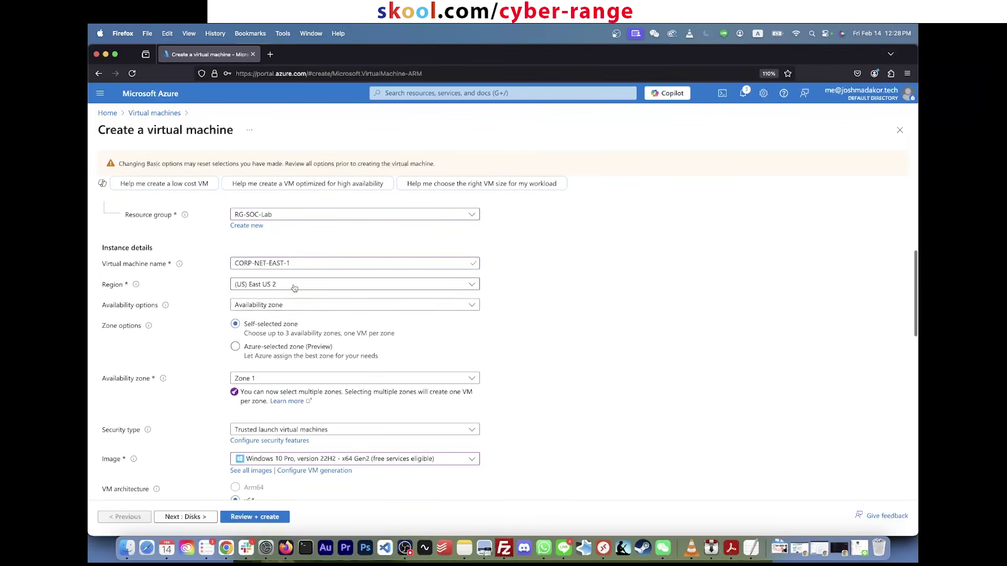
Step: Recheck (US) East US 2 as the region and advance back to Networking
click(294, 288)
click(268, 352)
click(341, 284)
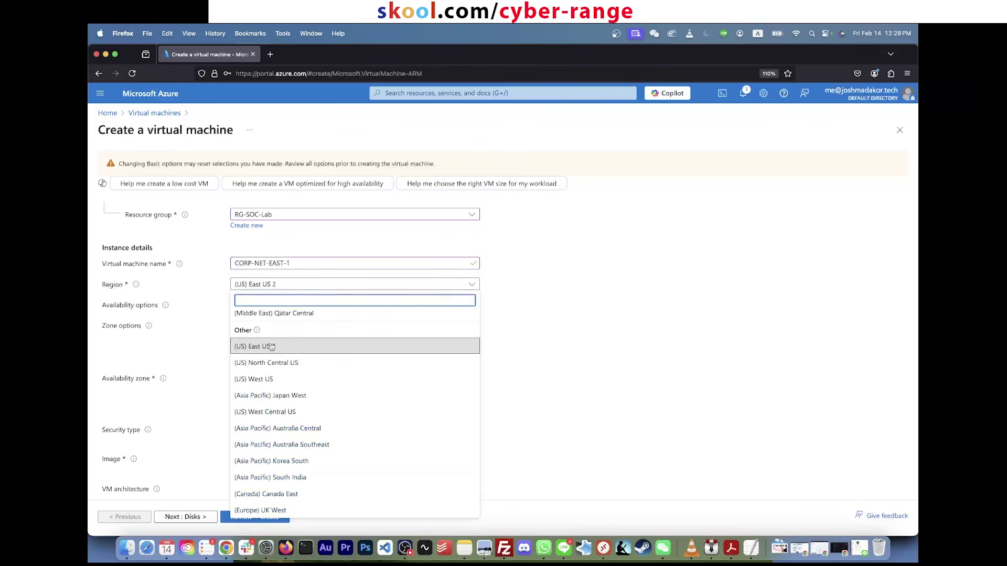
click(423, 341)
scroll(538, 337, down, 10)
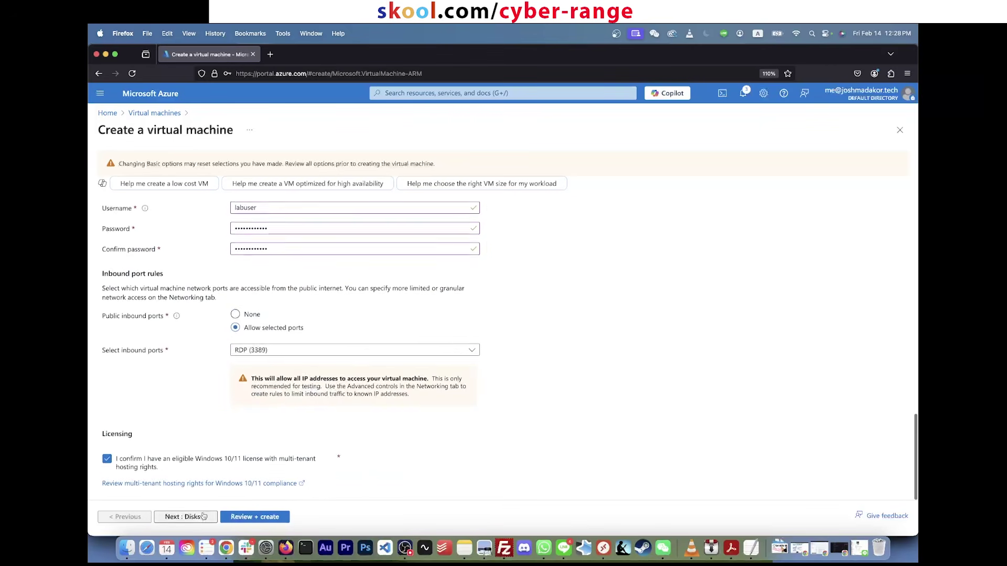
click(193, 518)
click(194, 518)
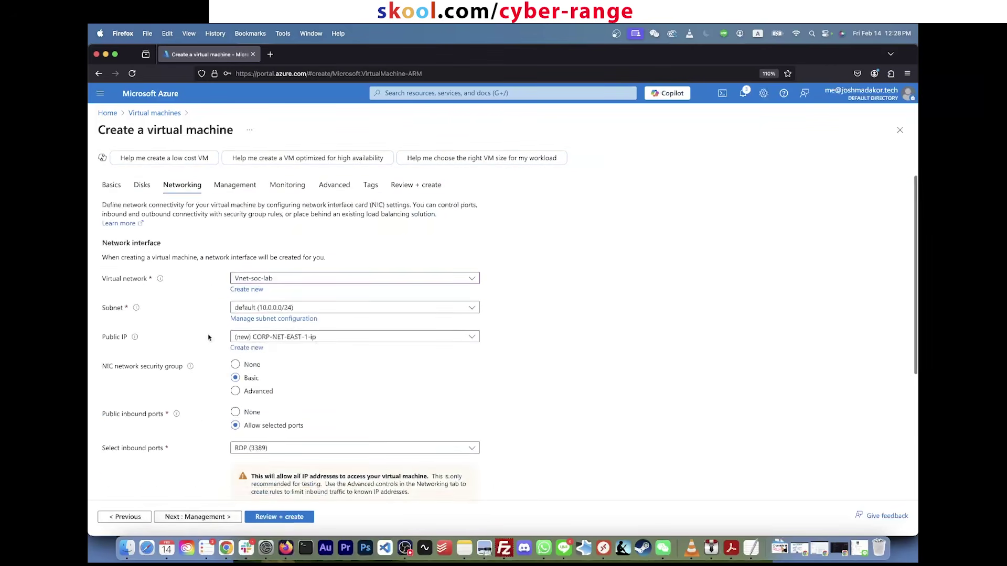
Step: Keep Vnet-soc-lab with the default 10.0.0.0/24 subnet and delete public IP and NIC with the VM
click(261, 282)
click(346, 328)
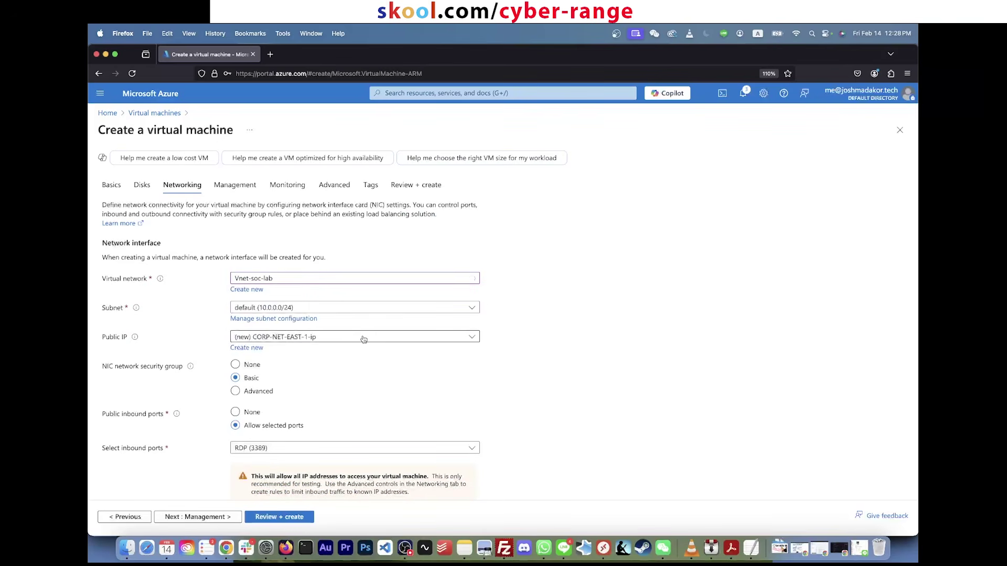
click(330, 310)
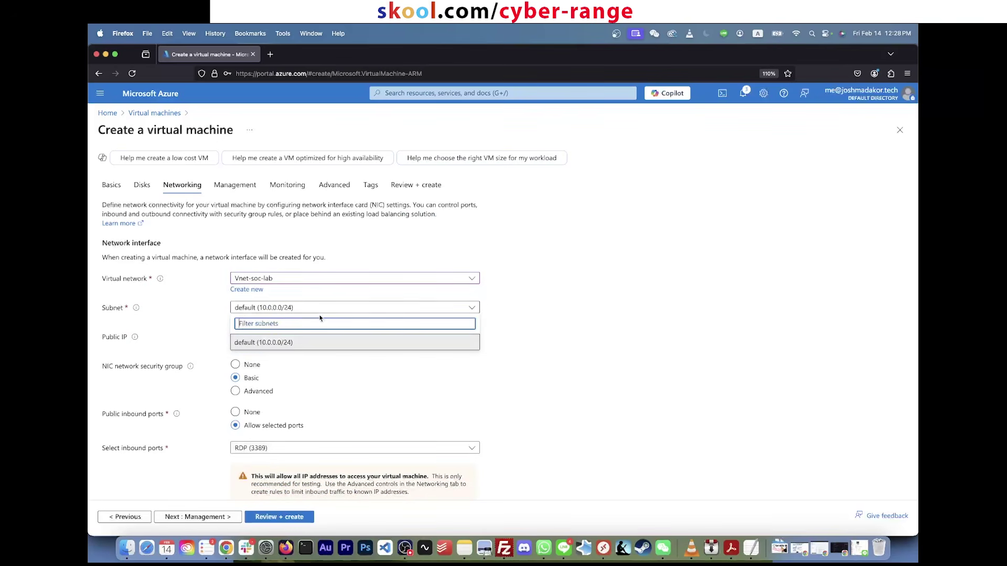
click(288, 342)
scroll(552, 328, down, 3)
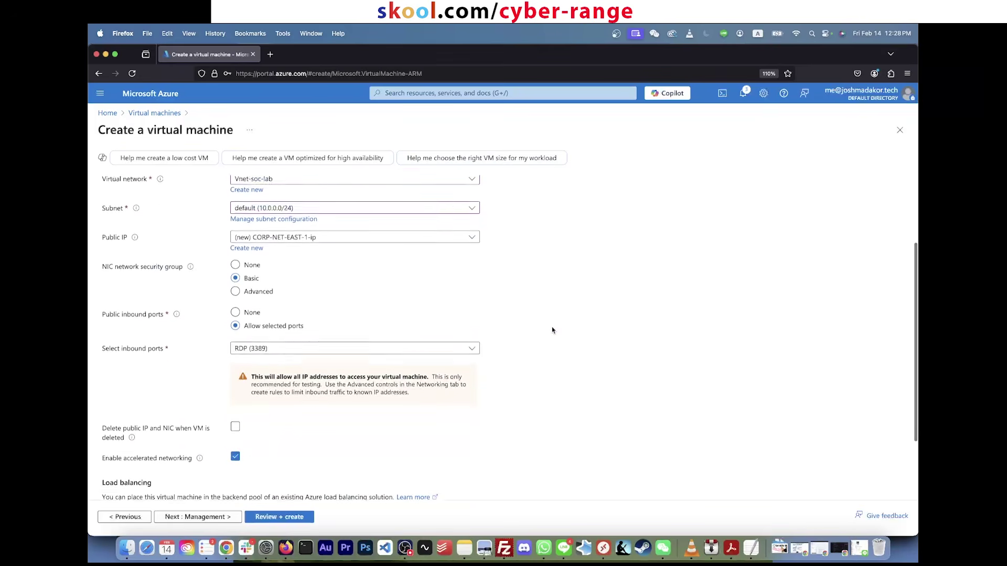
scroll(552, 330, down, 2)
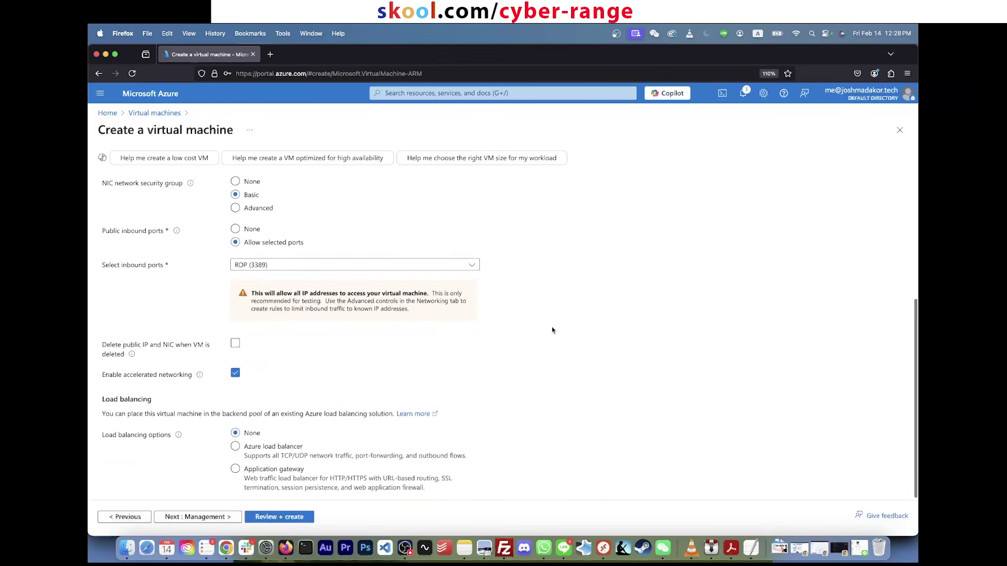
click(236, 341)
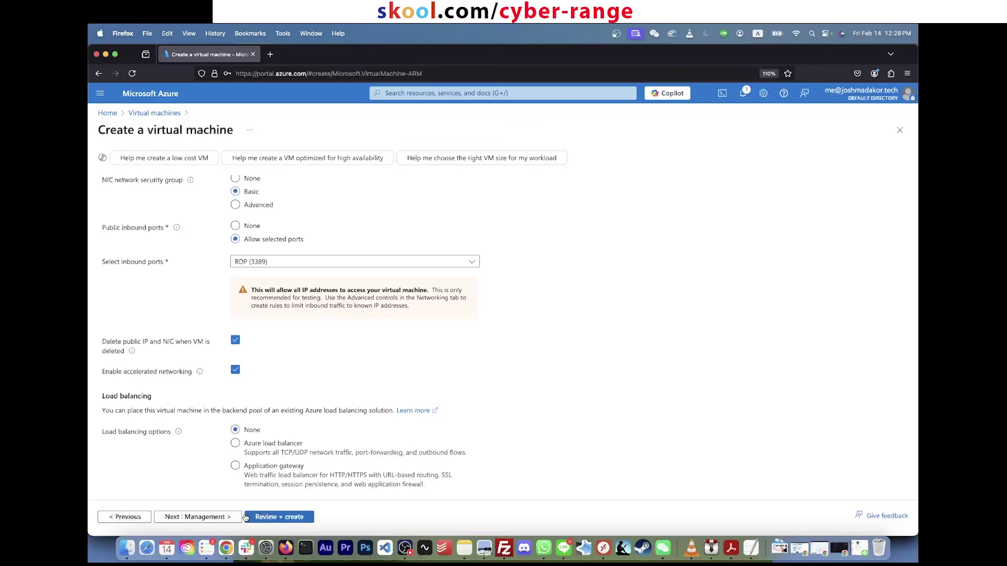
click(223, 518)
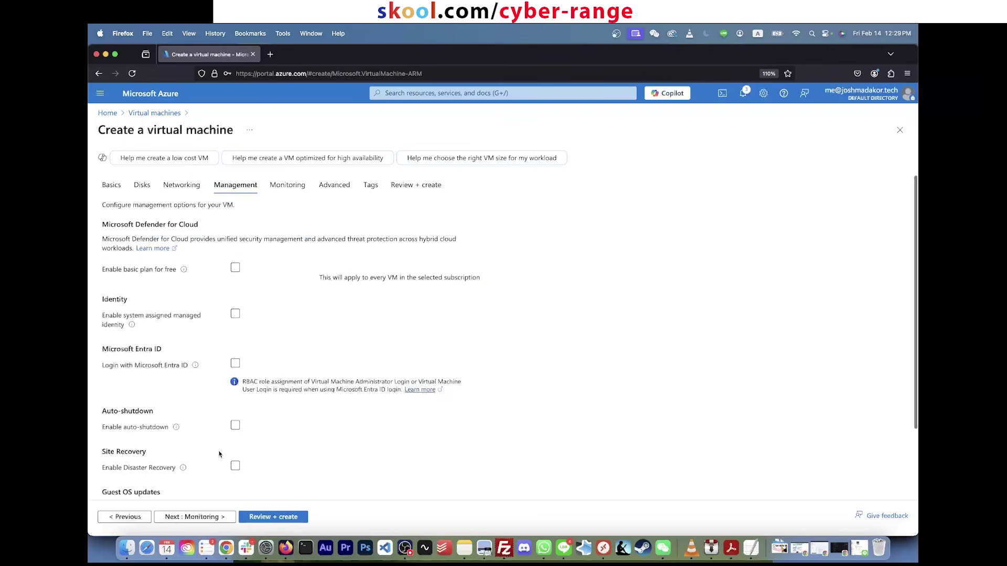
Step: Disable boot diagnostics for the VM and run Review + create until validation passes
click(197, 522)
click(246, 308)
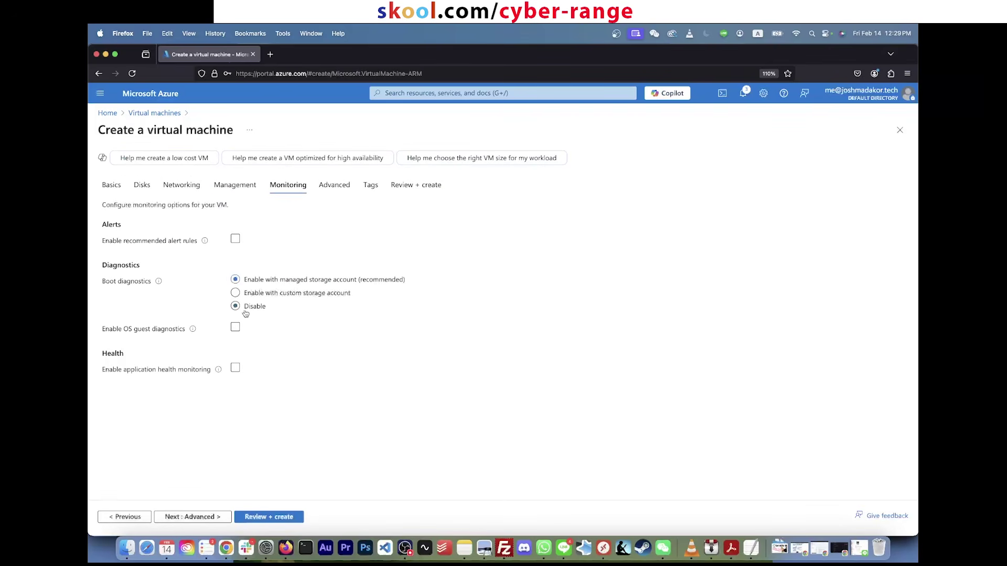
click(236, 307)
click(214, 519)
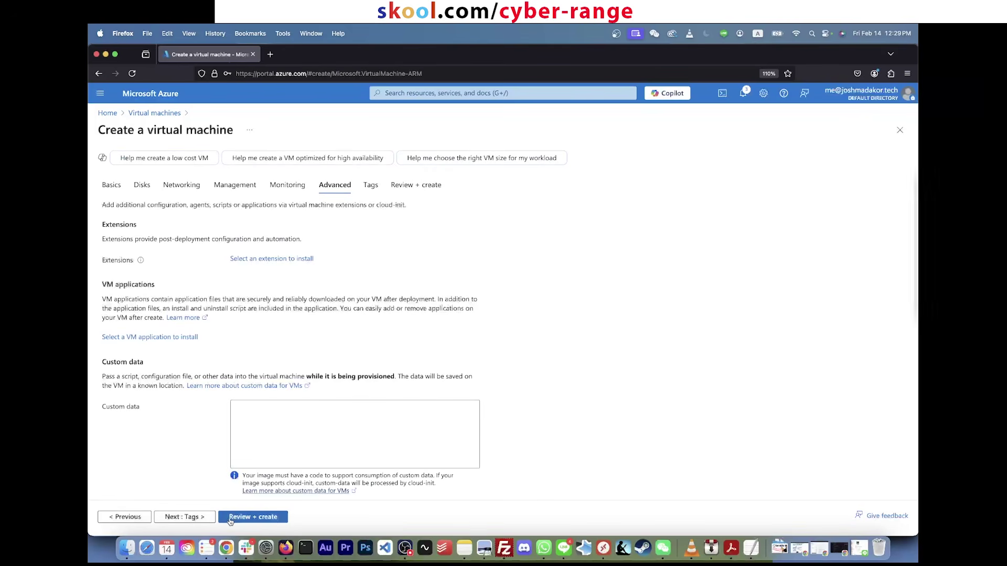
click(235, 519)
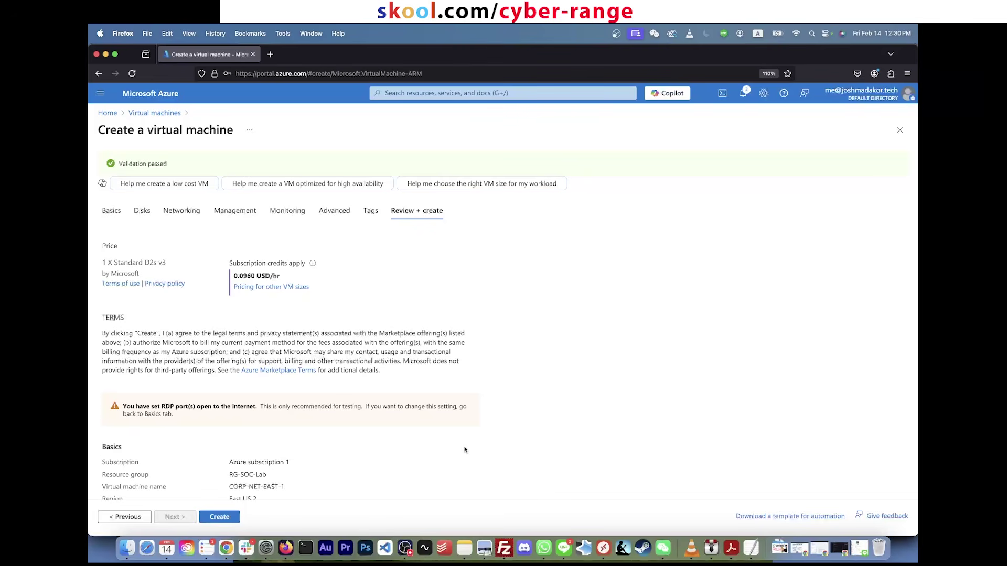
Step: Create the CORP-NET-EAST-1 VM from the review summary and let deployment finish
scroll(464, 449, down, 5)
click(226, 521)
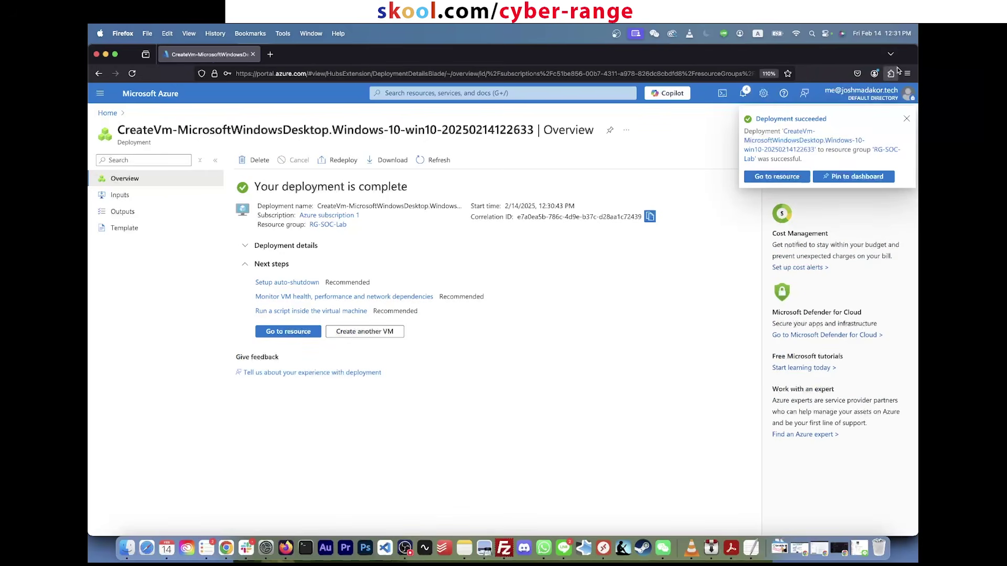
Step: Dismiss the deployment notice and search 'resource' to reach the Resource groups list
click(906, 120)
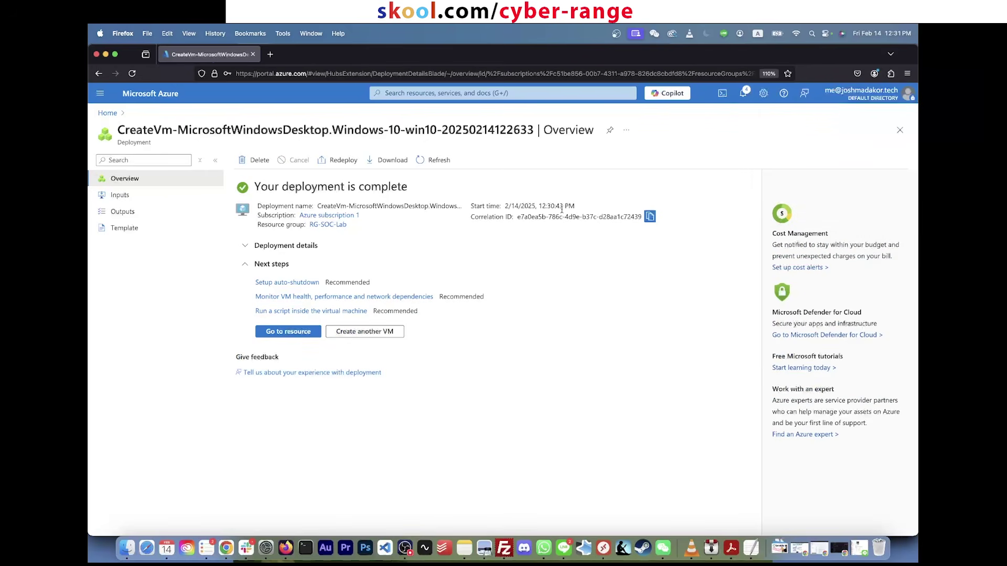
click(401, 93)
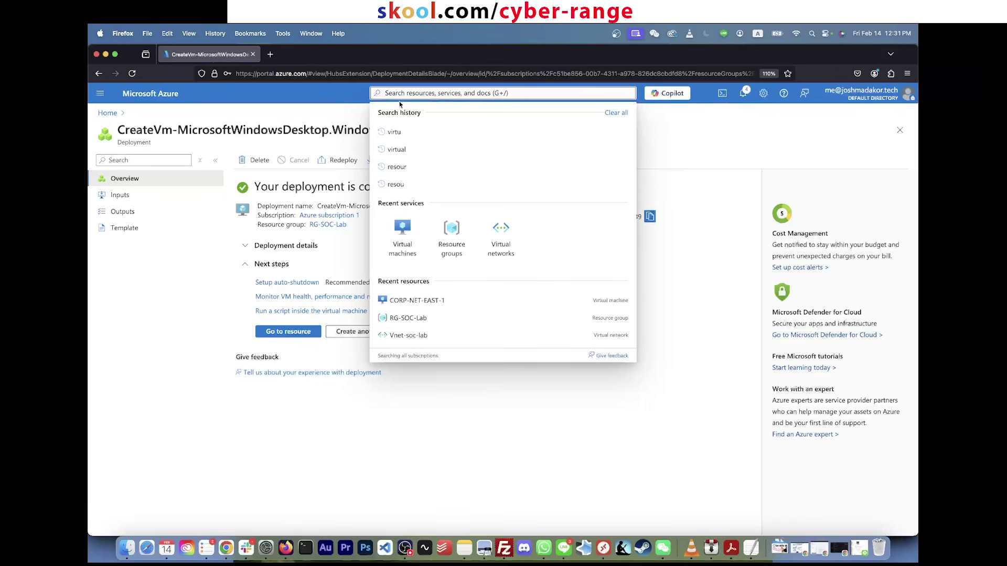
text(resource)
click(402, 163)
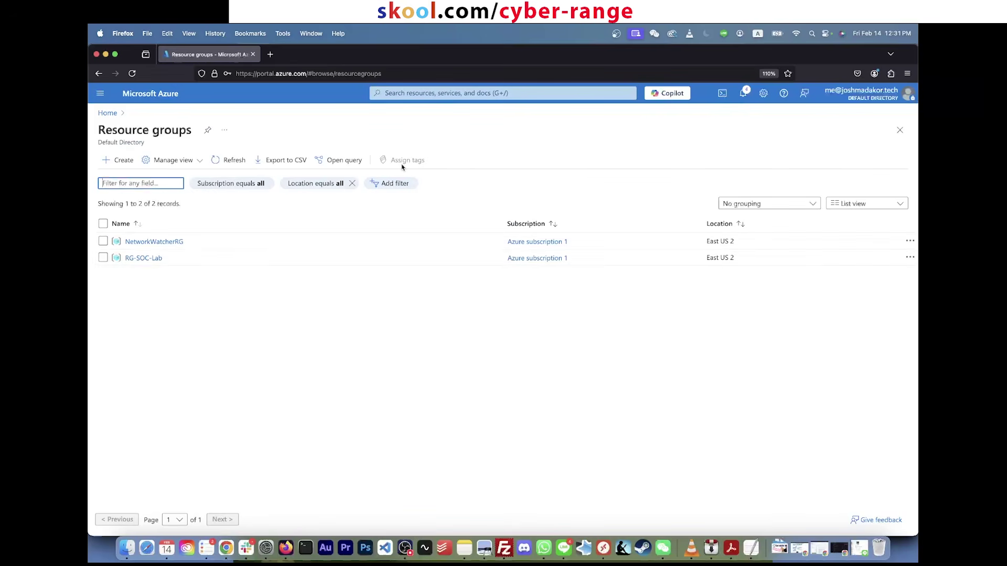
Step: Open RG-SOC-Lab and point out its public IP, NSG, network interface and disk resources
click(156, 259)
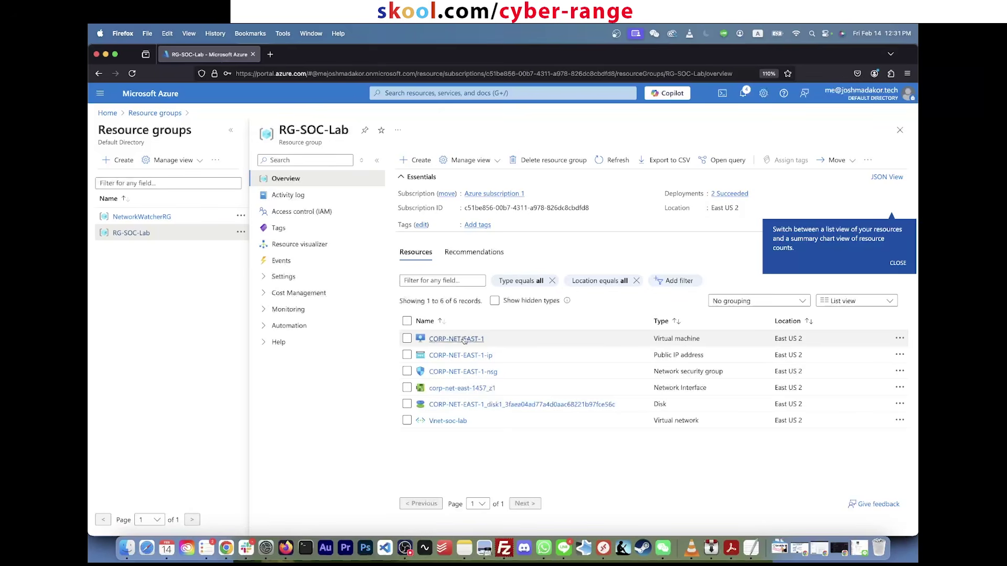
triple_click(681, 354)
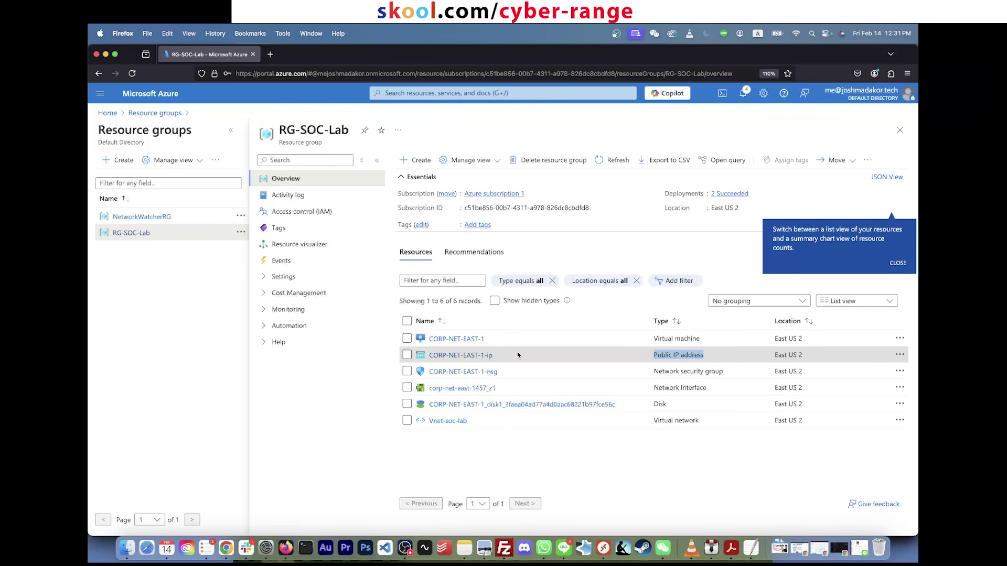
triple_click(511, 373)
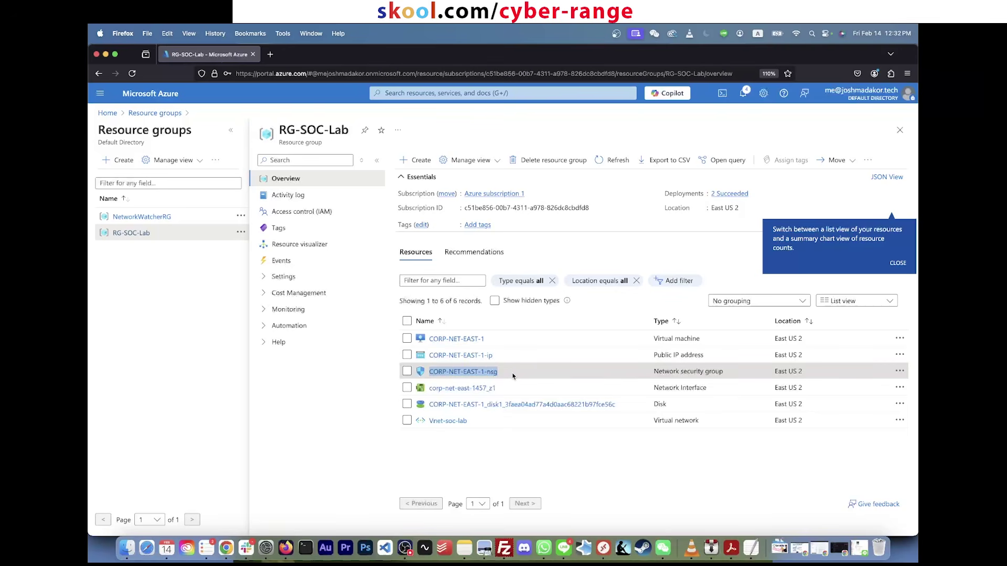
drag(501, 376, 433, 389)
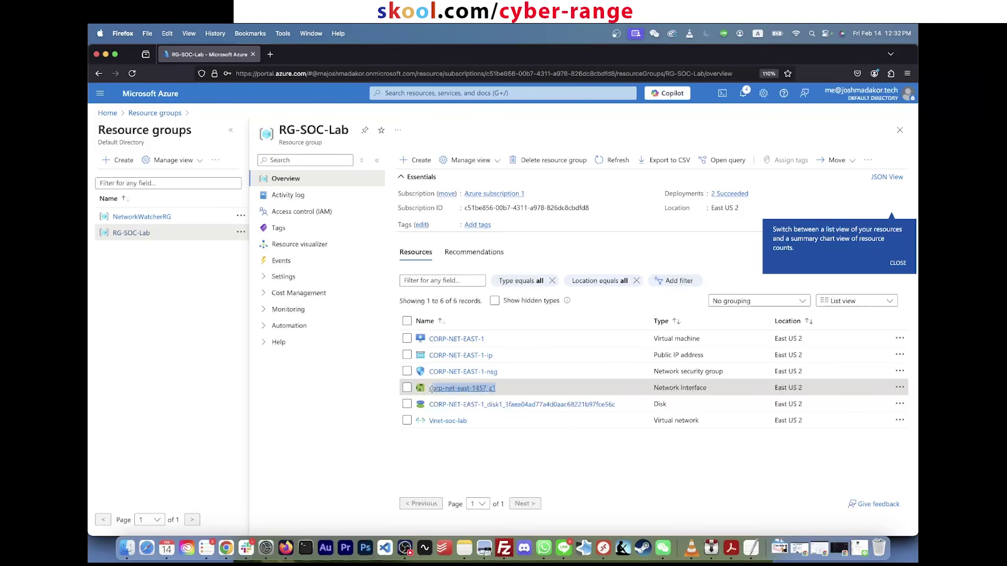
click(531, 395)
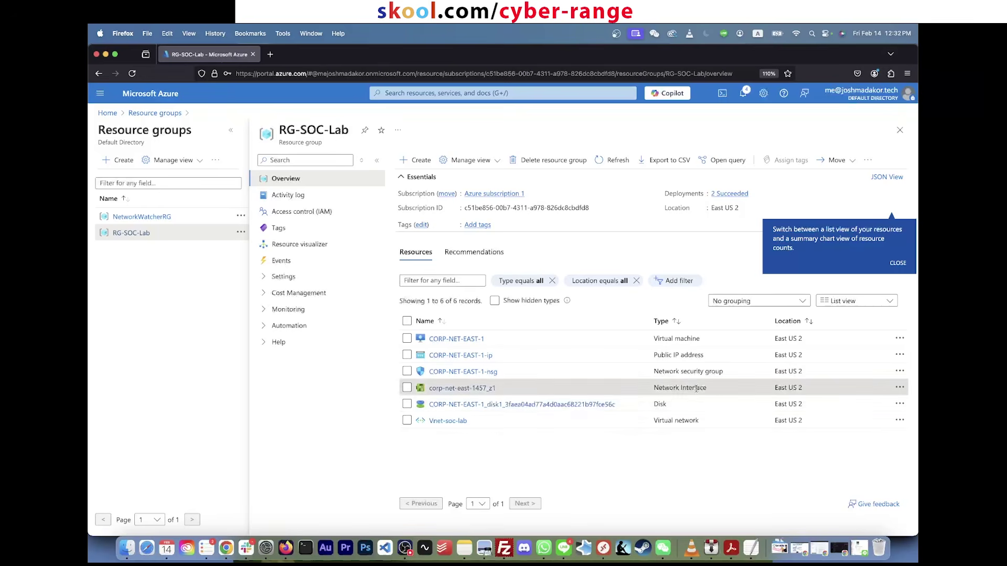
drag(624, 407, 428, 405)
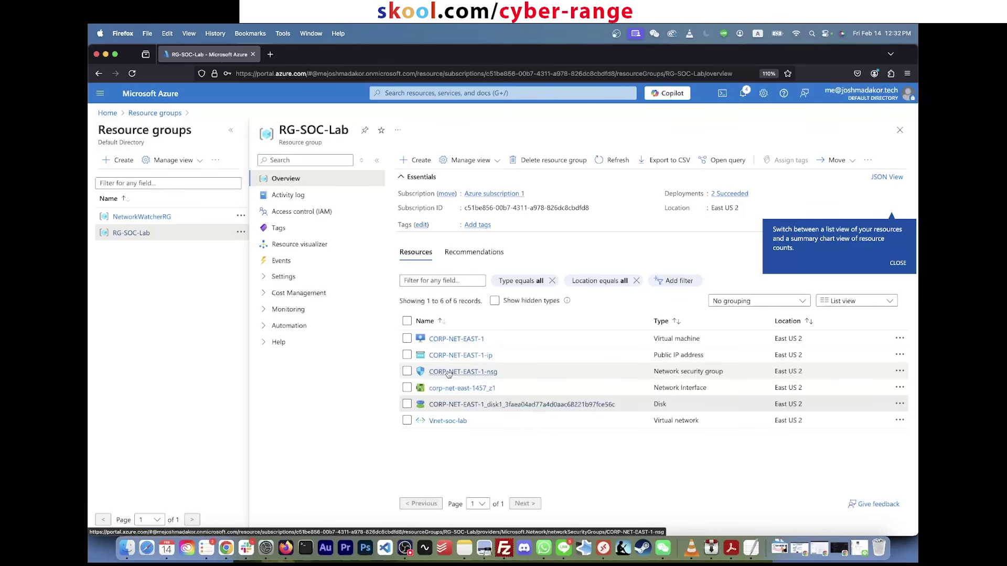
Step: Open CORP-NET-EAST-1-nsg and highlight the inbound RDP rule's TCP protocol and Any source
click(448, 372)
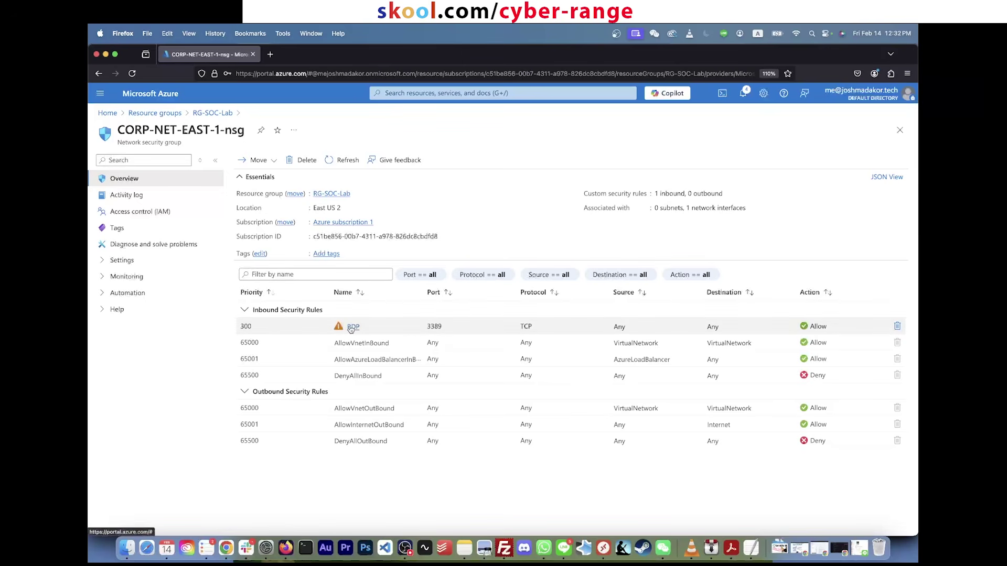
drag(239, 329, 551, 342)
double_click(608, 328)
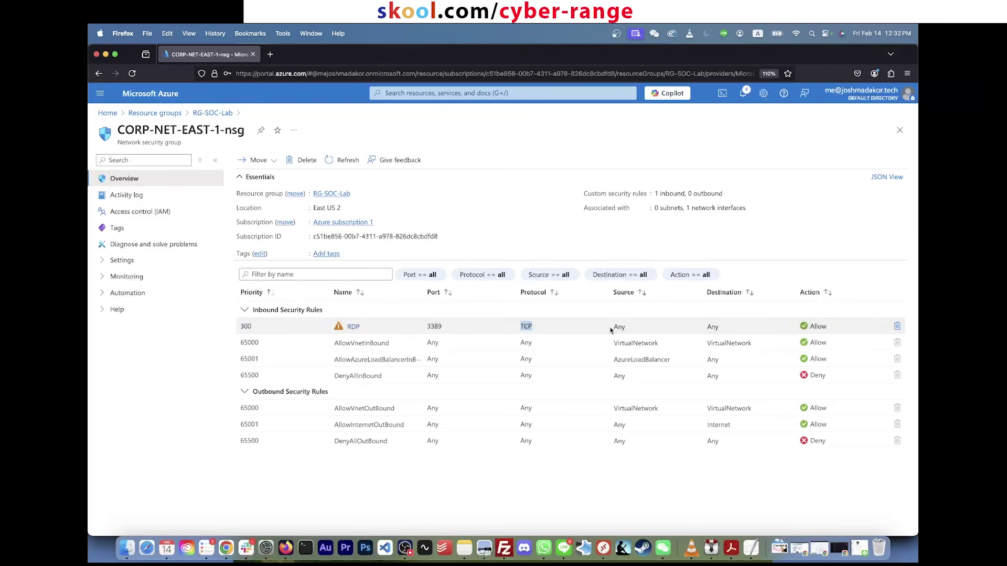
double_click(619, 327)
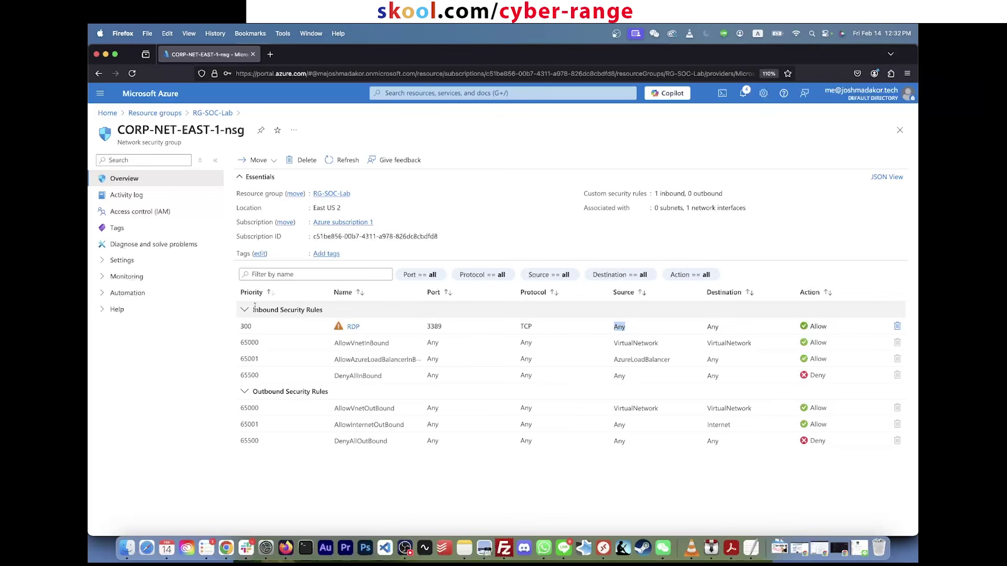
drag(254, 309, 323, 310)
drag(252, 392, 325, 394)
click(254, 308)
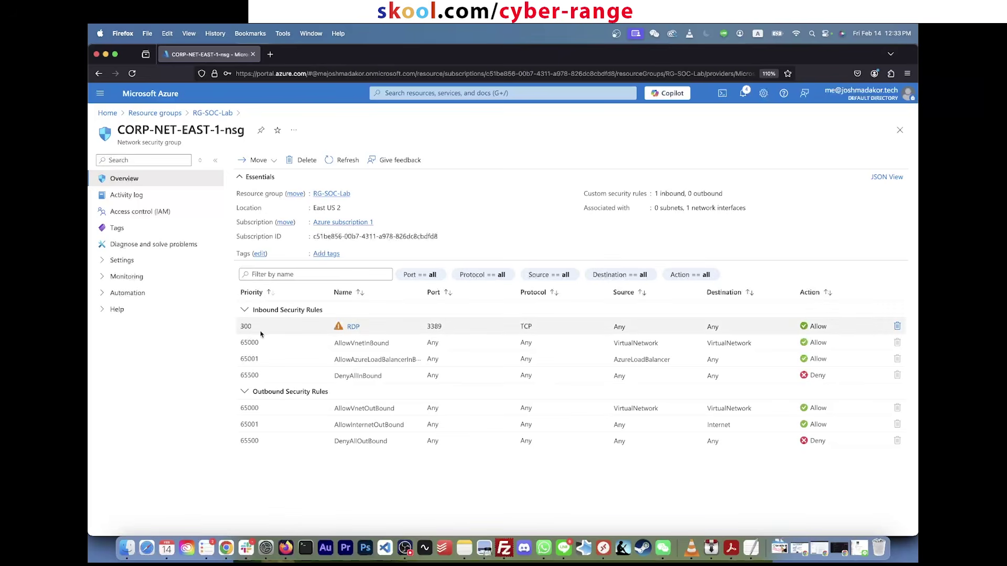
Step: Point out the RDP rule's priority 300, port 3389, Any source, and the default inbound rules
double_click(247, 327)
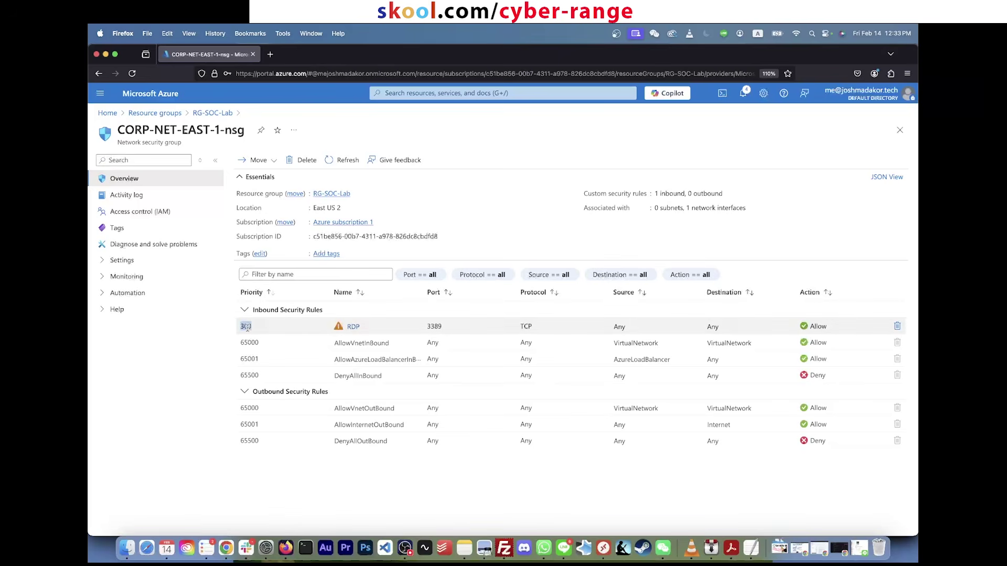
click(381, 329)
double_click(436, 326)
double_click(619, 326)
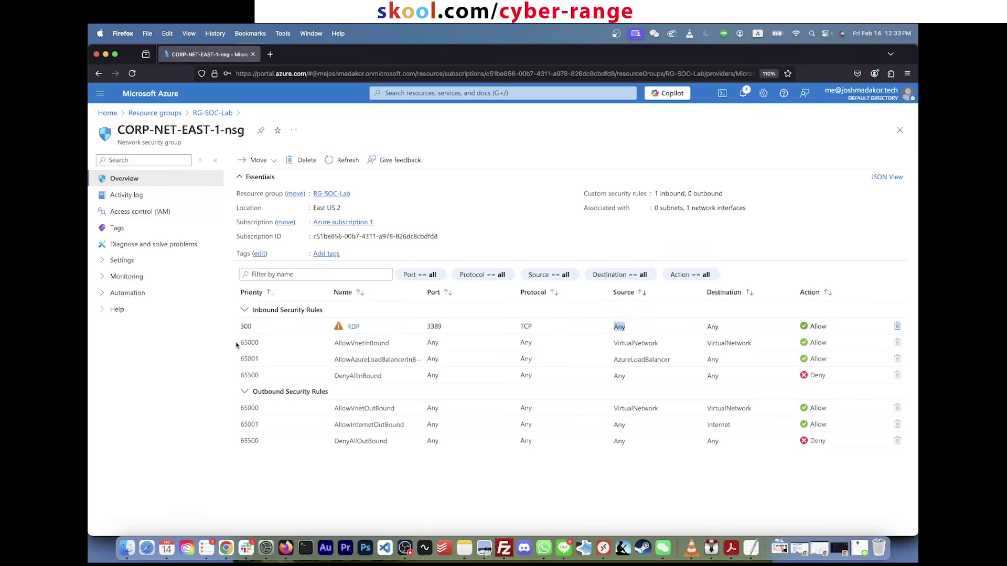
drag(246, 342, 754, 380)
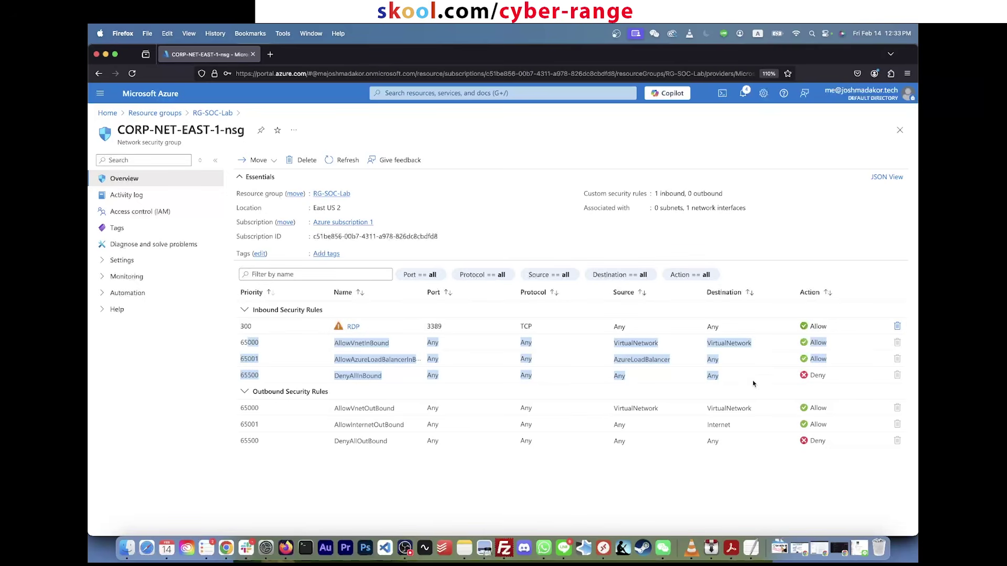
click(839, 379)
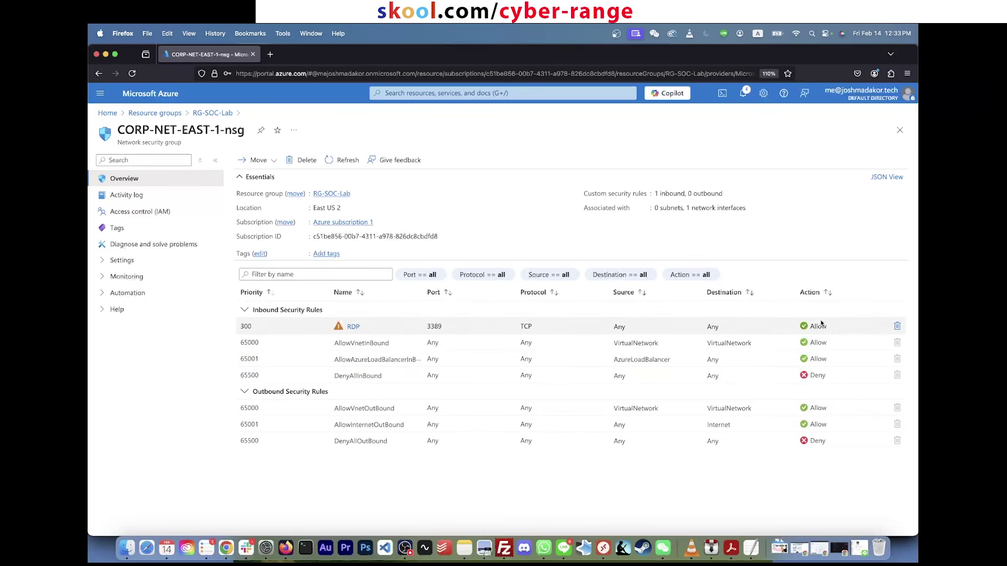
drag(836, 331, 230, 331)
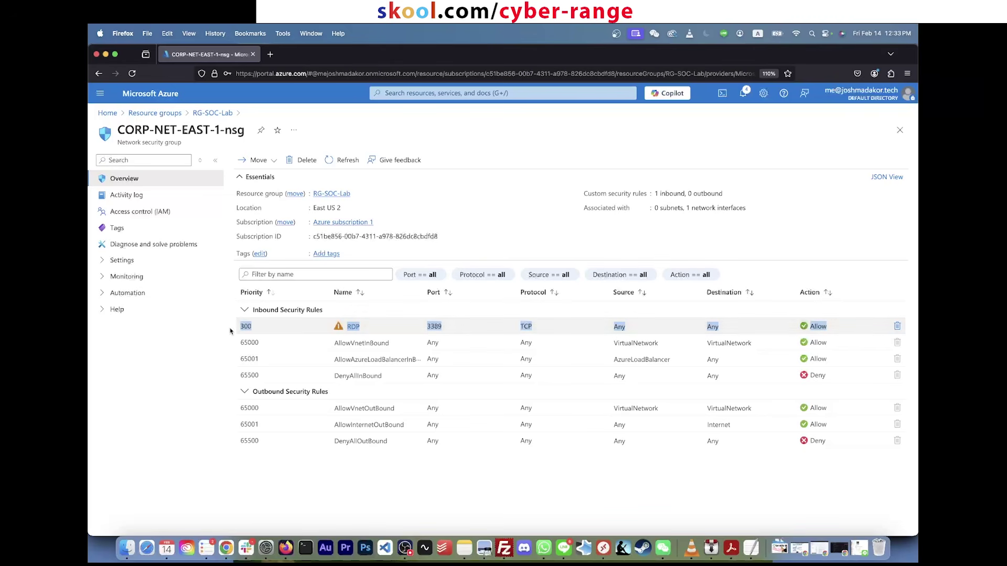
click(385, 328)
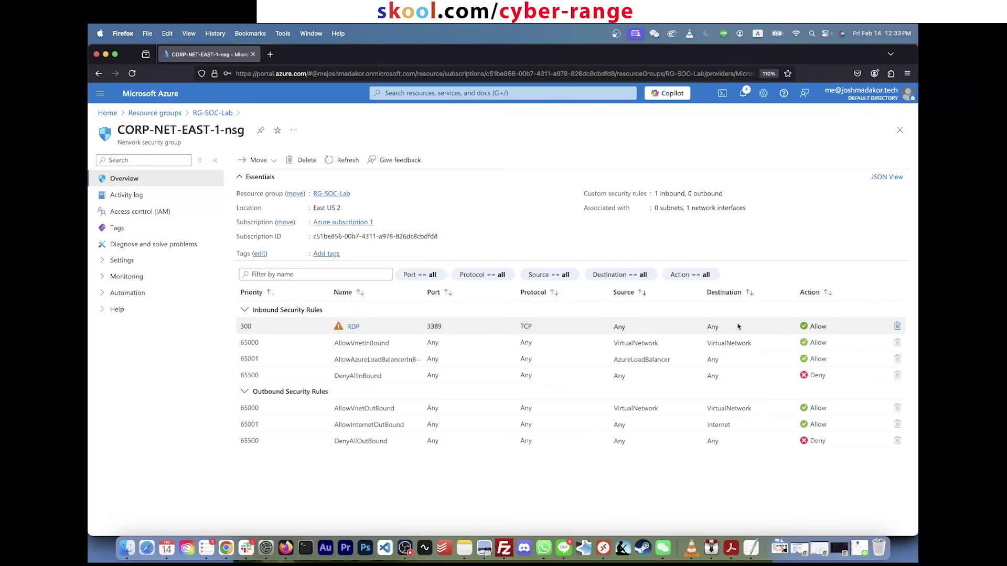
Step: Delete the inbound RDP rule from CORP-NET-EAST-1-nsg and dismiss the confirmation notice
click(898, 327)
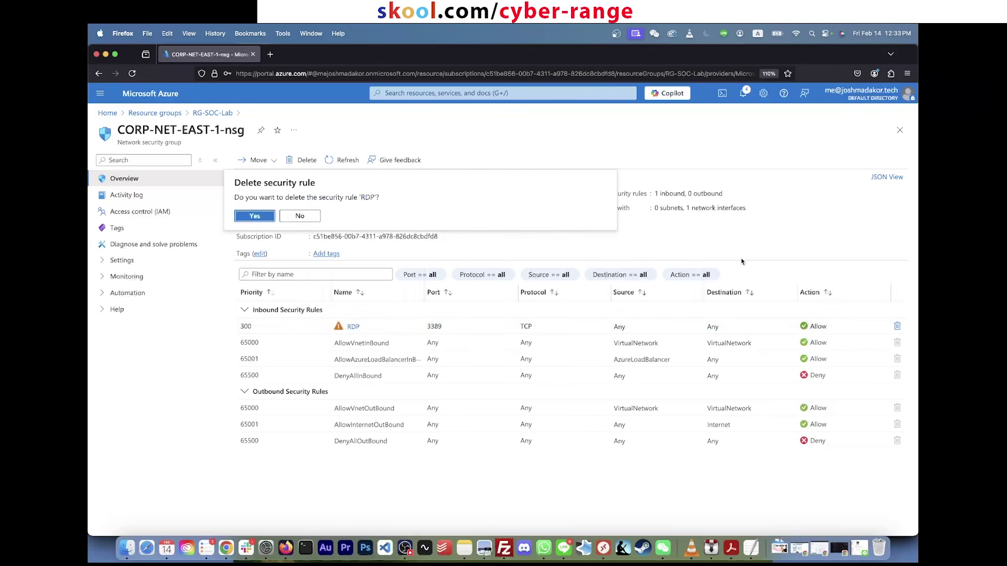
click(261, 218)
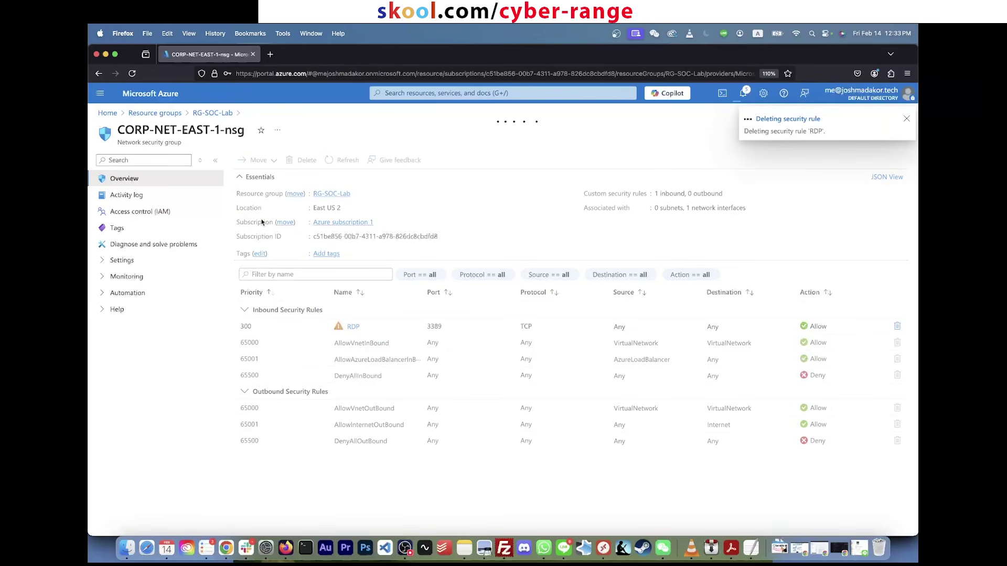
click(907, 120)
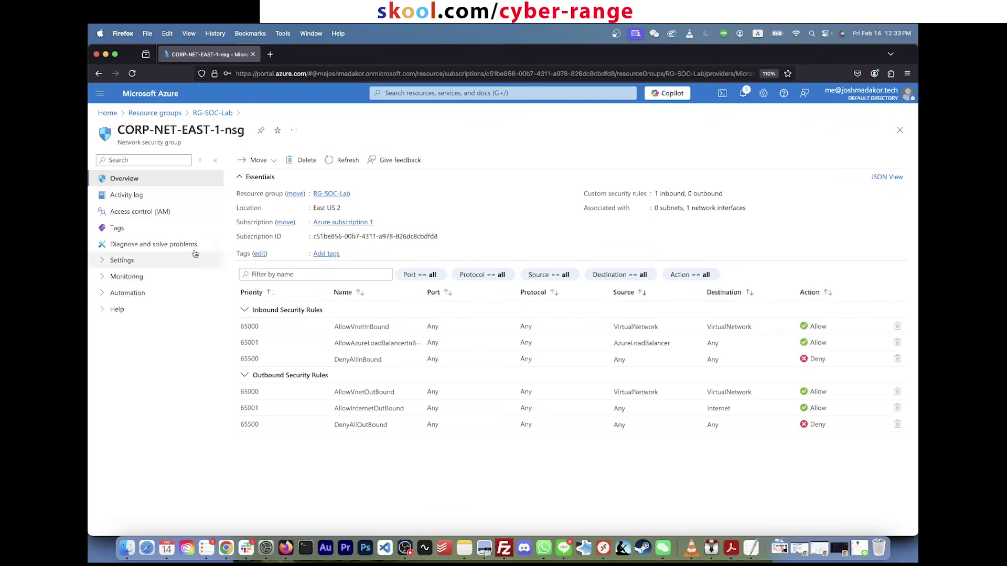
Step: Start a new inbound security rule with destination Any and service Custom
click(120, 260)
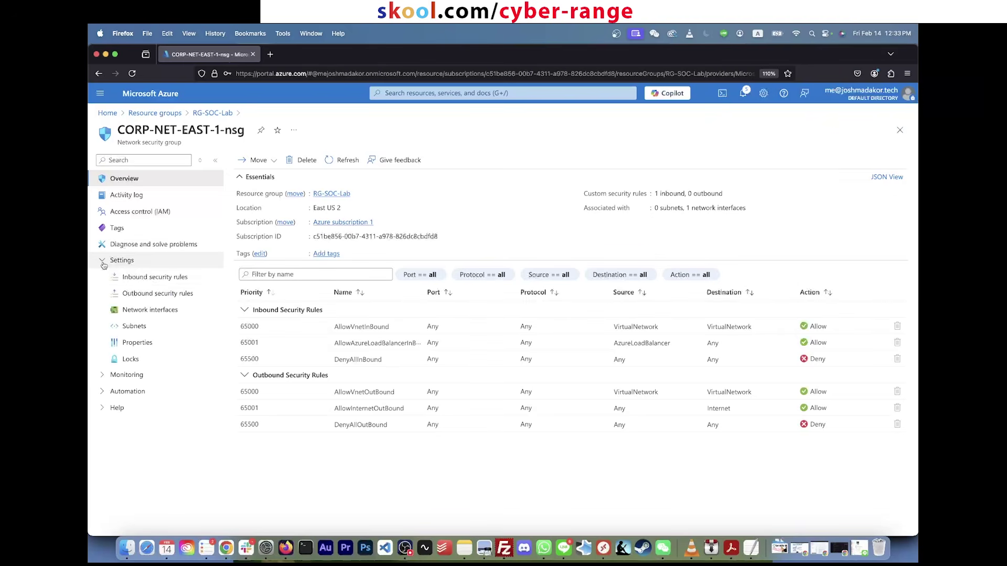
click(157, 278)
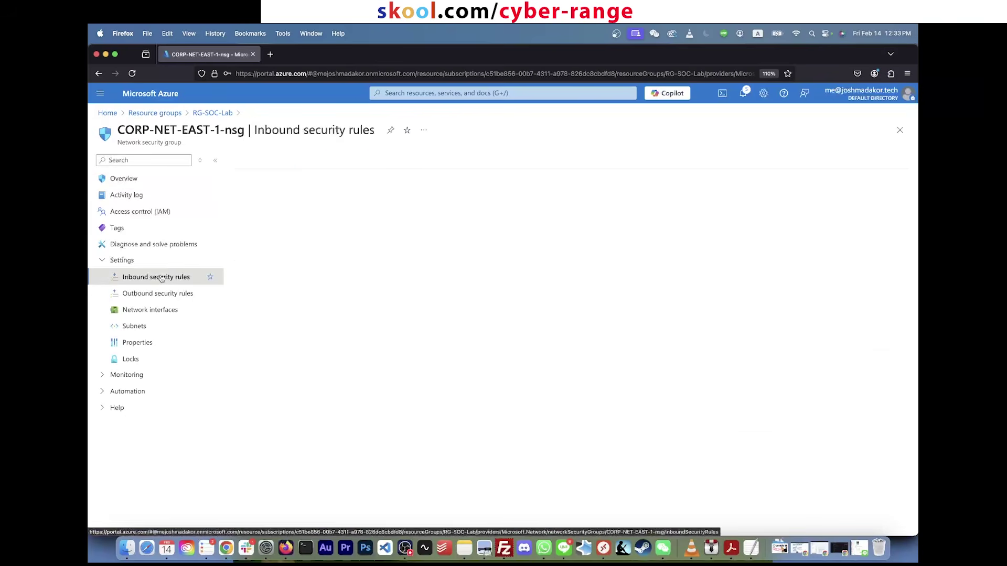
click(252, 159)
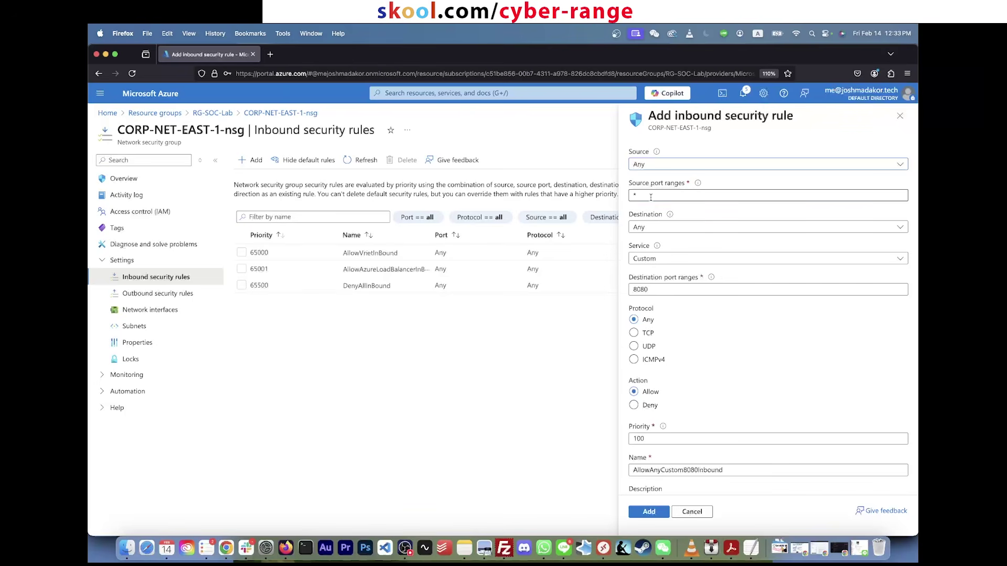
click(664, 229)
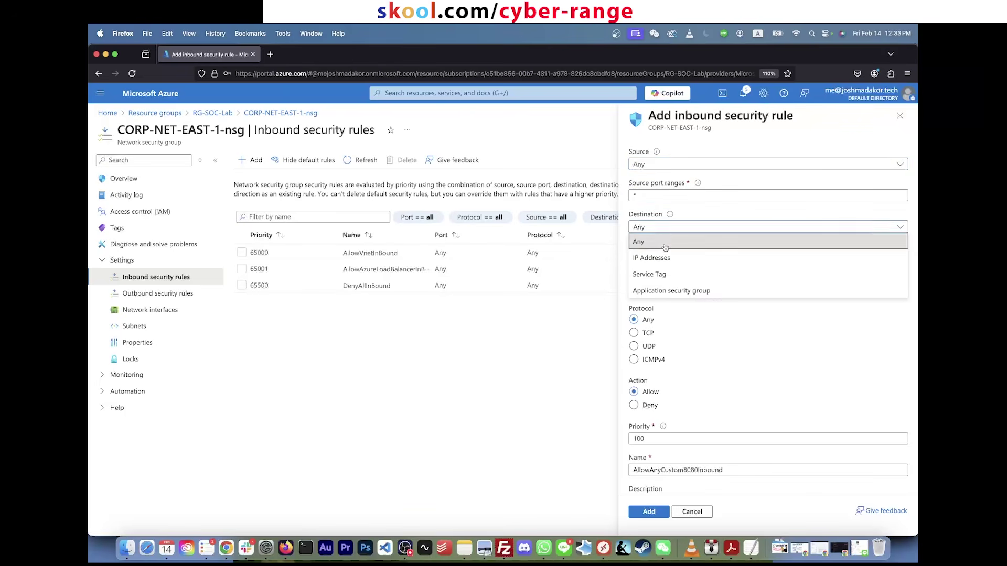
click(664, 241)
click(673, 259)
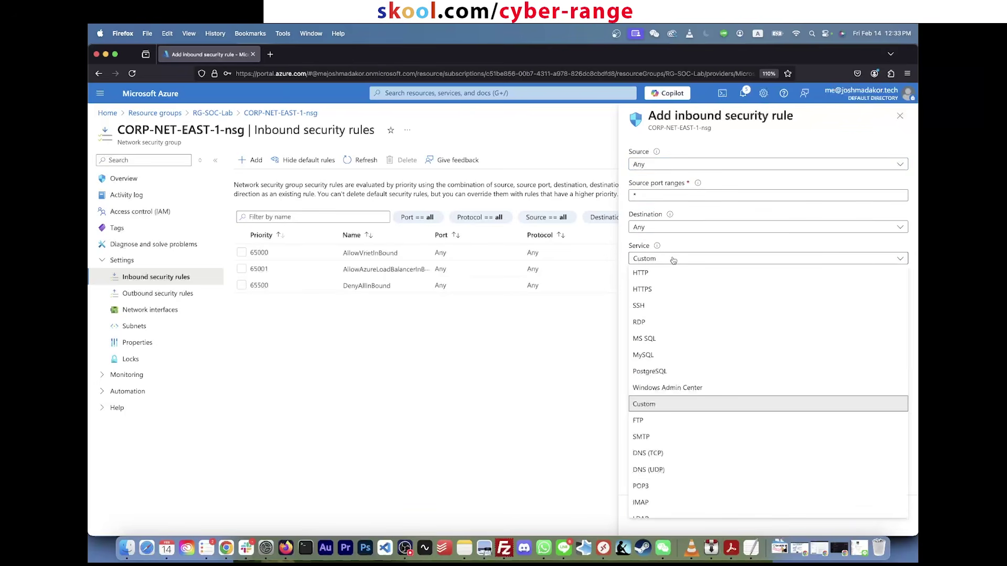
click(673, 259)
Step: Set ports to *, priority 100, name DANGER_AllowAnyCustomAnyInbound, and add the rule
drag(653, 289, 585, 292)
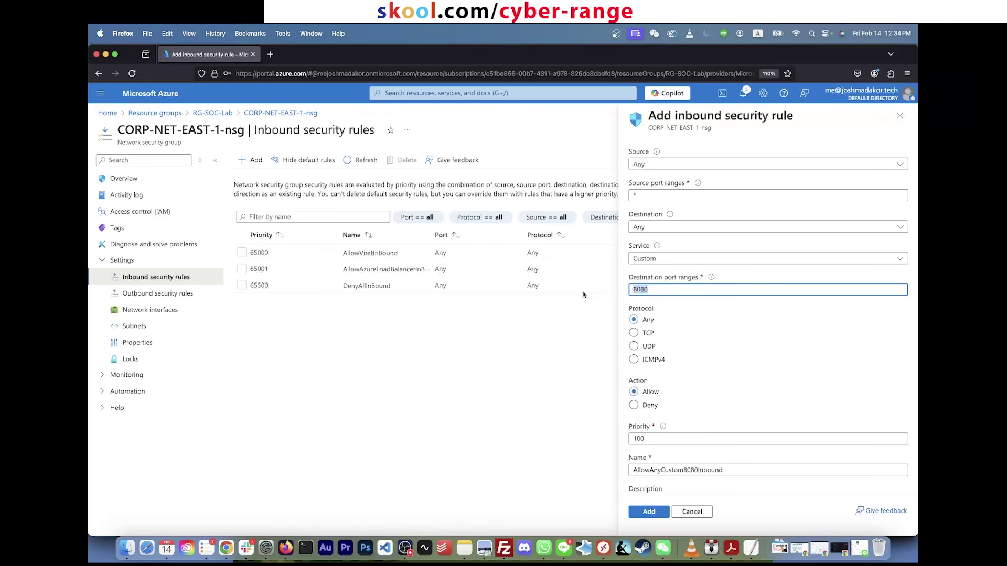
text(*)
scroll(673, 488, down, 2)
double_click(651, 380)
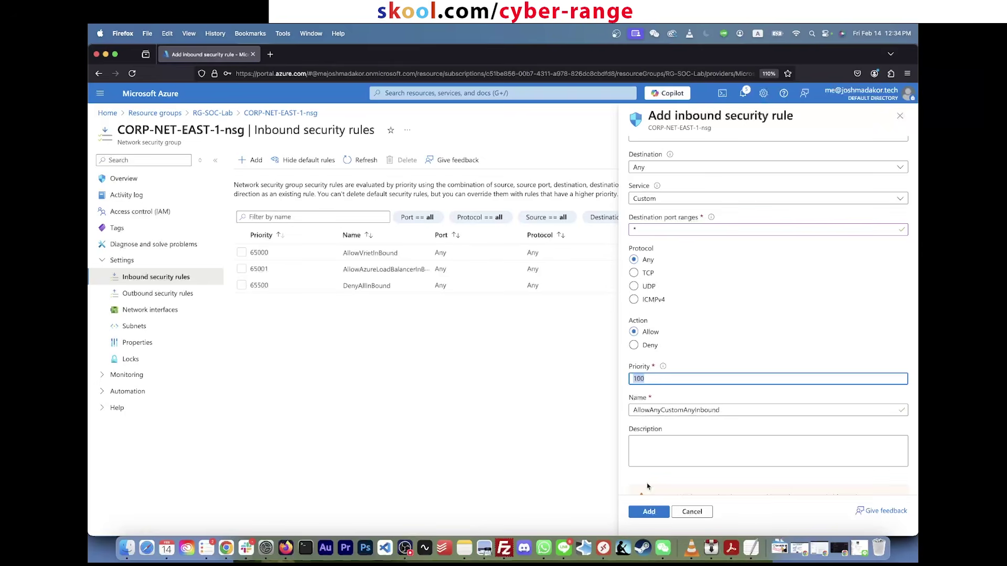
click(634, 411)
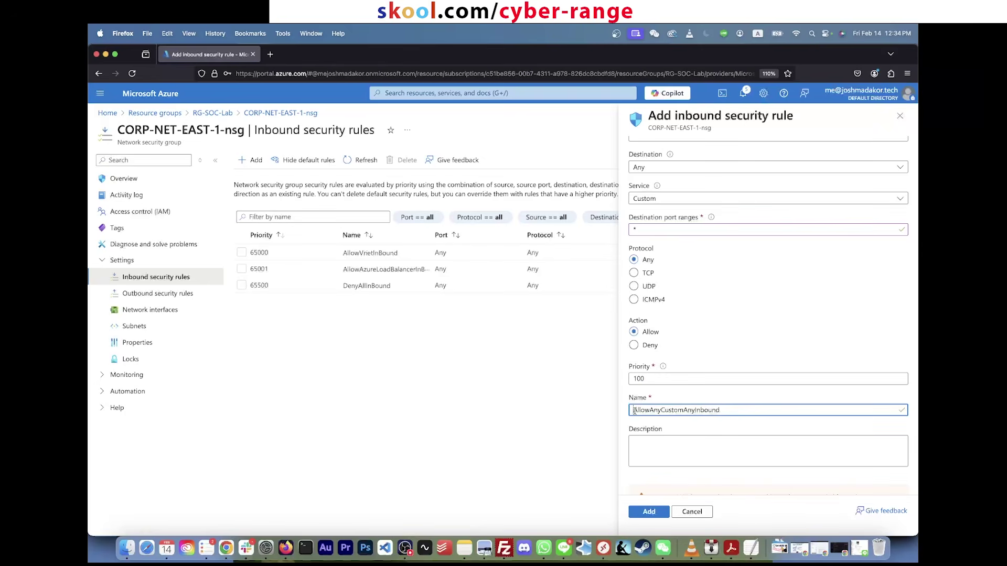
text(DANGER()
key(BackSpace)
text(_)
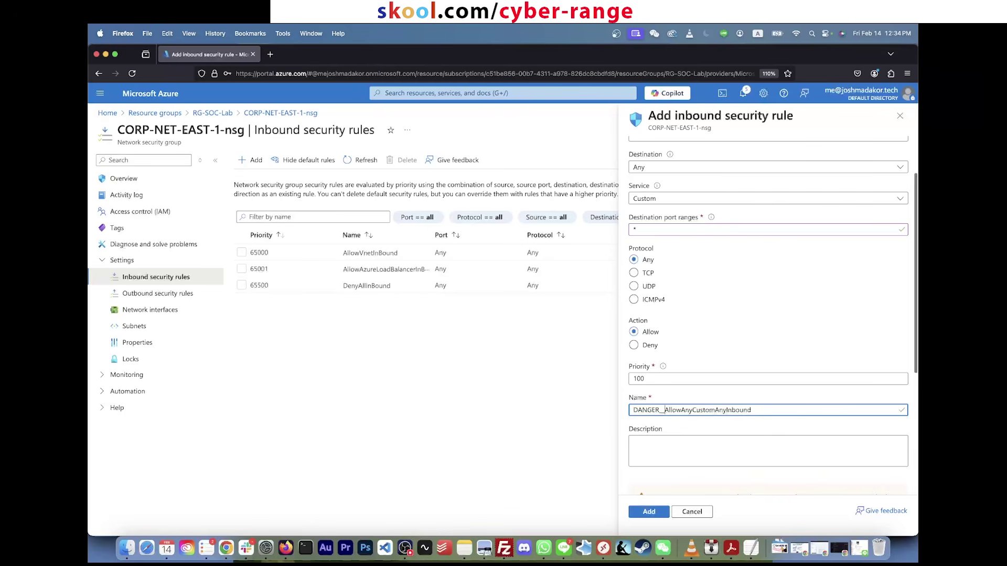
scroll(680, 410, down, 5)
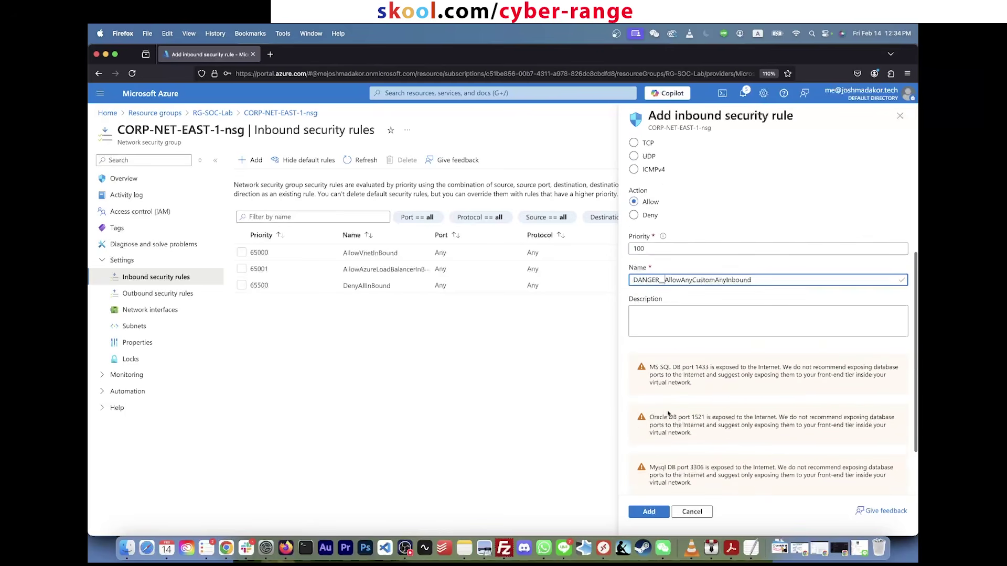
click(648, 512)
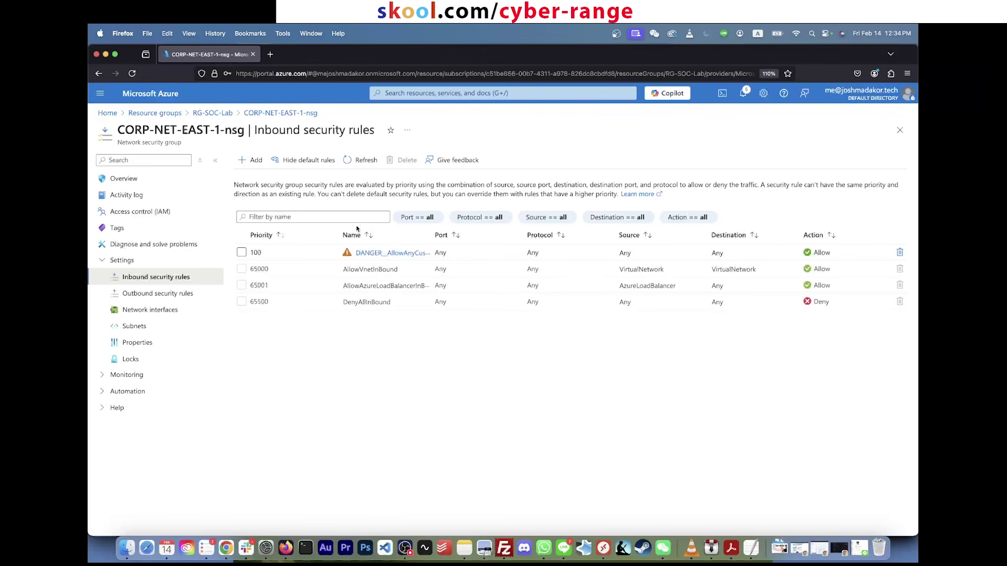
Step: Search 'vm' to list Virtual machines, then bring up a Google search for mstsc
click(443, 92)
text(vm)
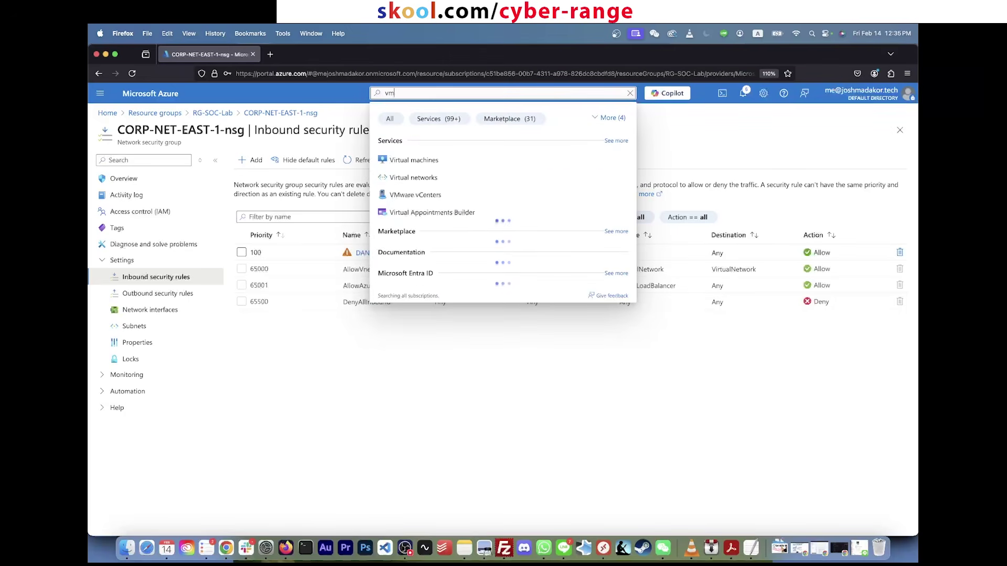
click(415, 158)
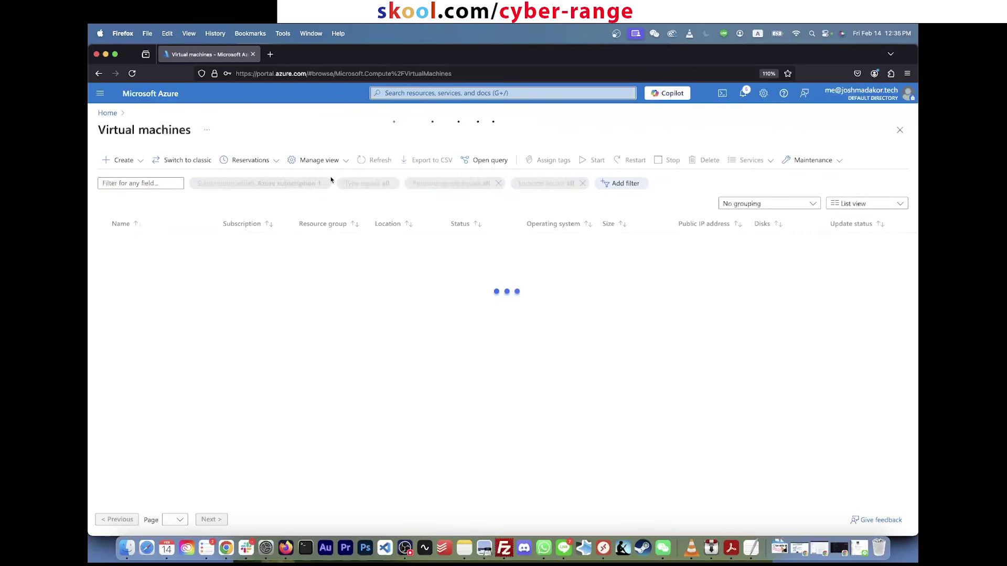
click(100, 34)
click(101, 34)
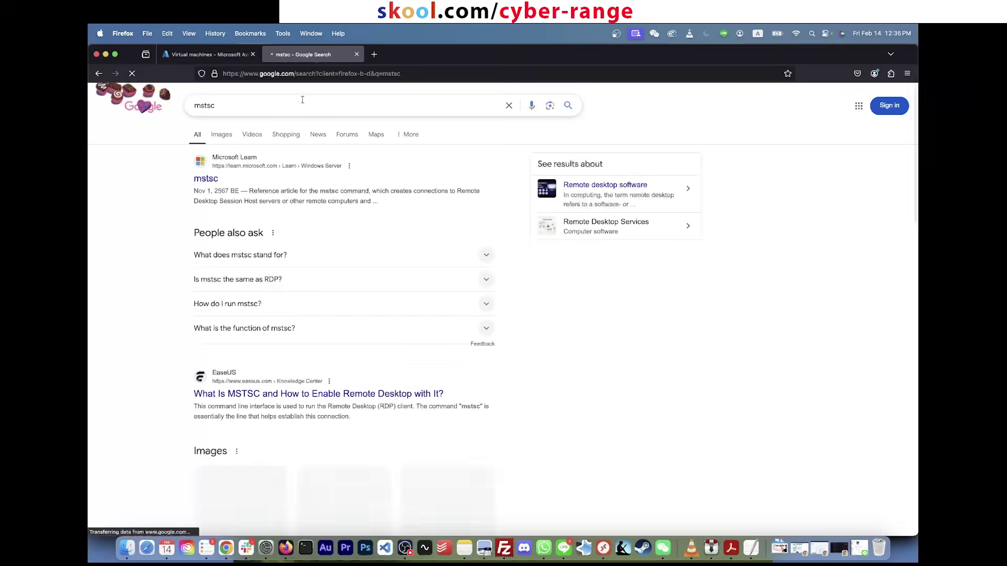
Step: View mstsc image results and the Alphr Remote Desktop preview, then return to Azure Virtual machines
click(224, 134)
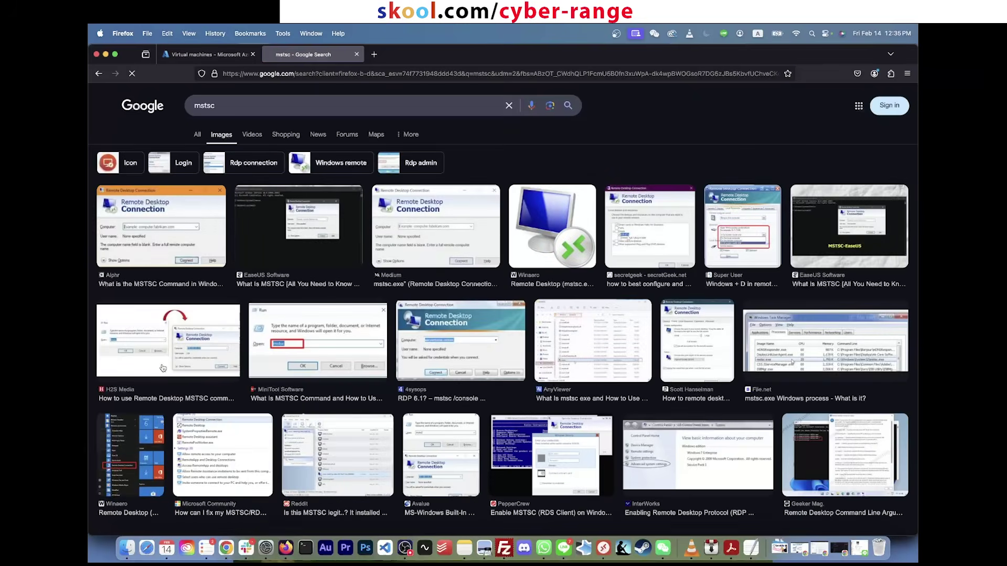
click(201, 223)
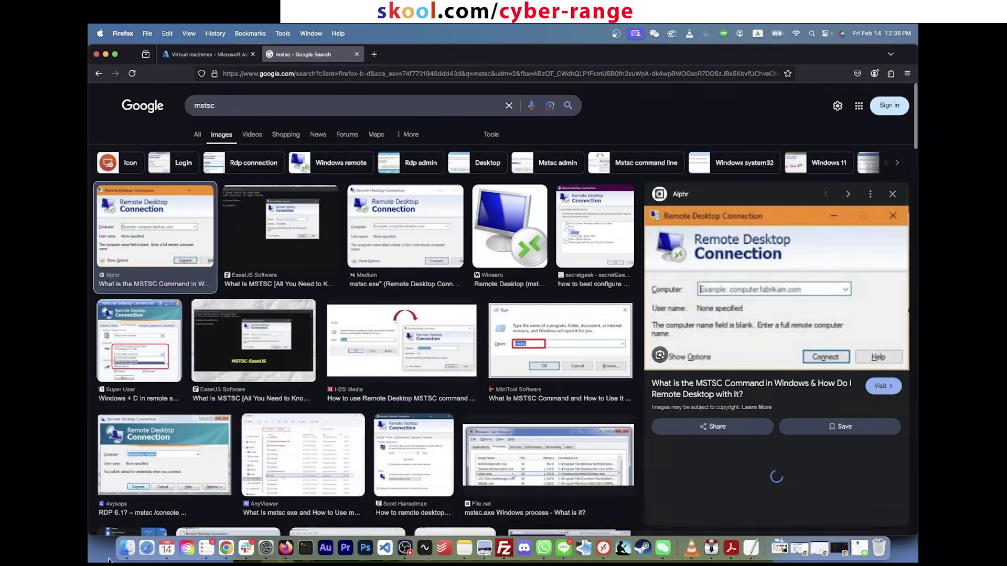
key(super+space)
text(remote desktop)
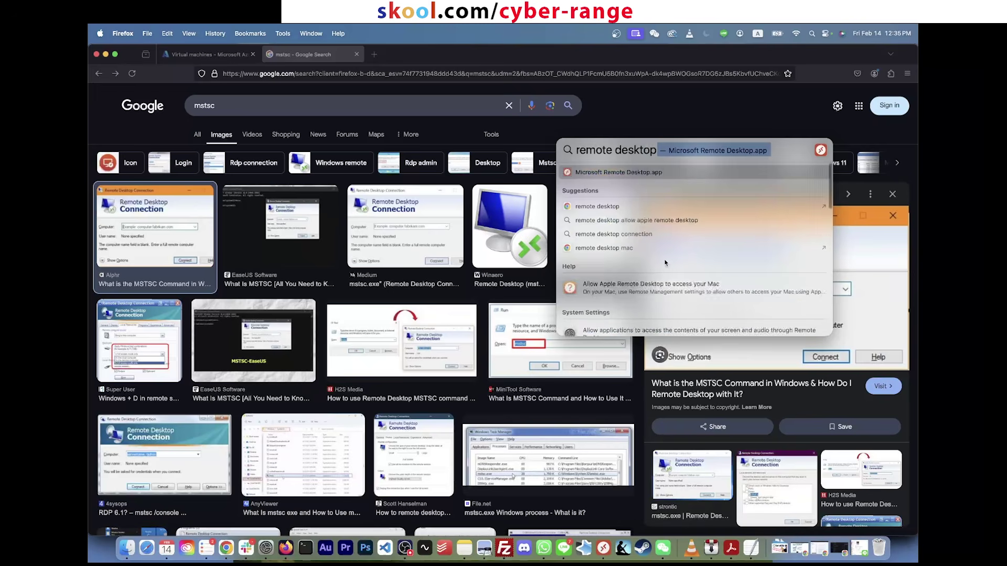
key(Escape)
key(Escape)
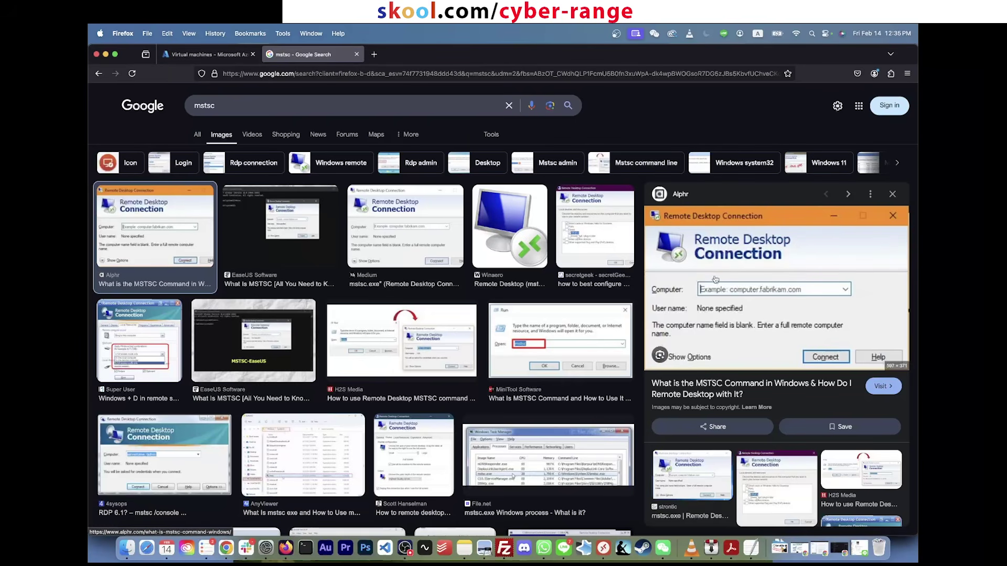
click(208, 58)
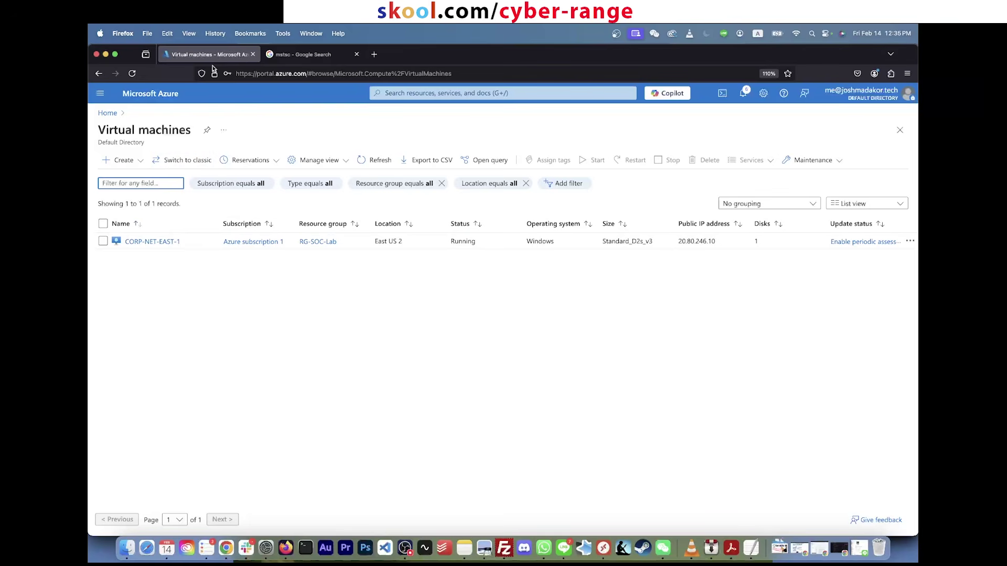
Step: Open CORP-NET-EAST-1 and copy its public IP address 20.80.246.10
click(431, 94)
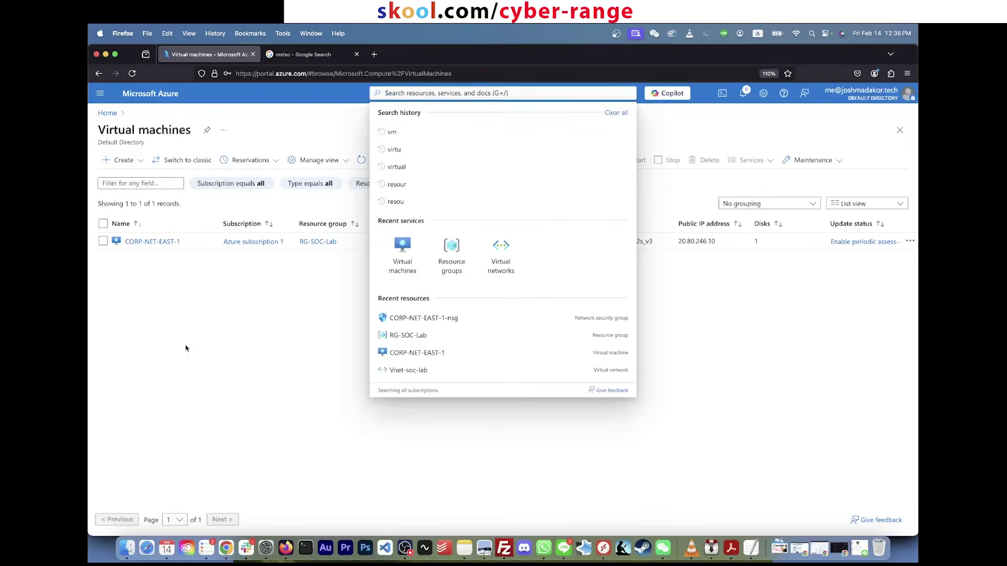
click(159, 242)
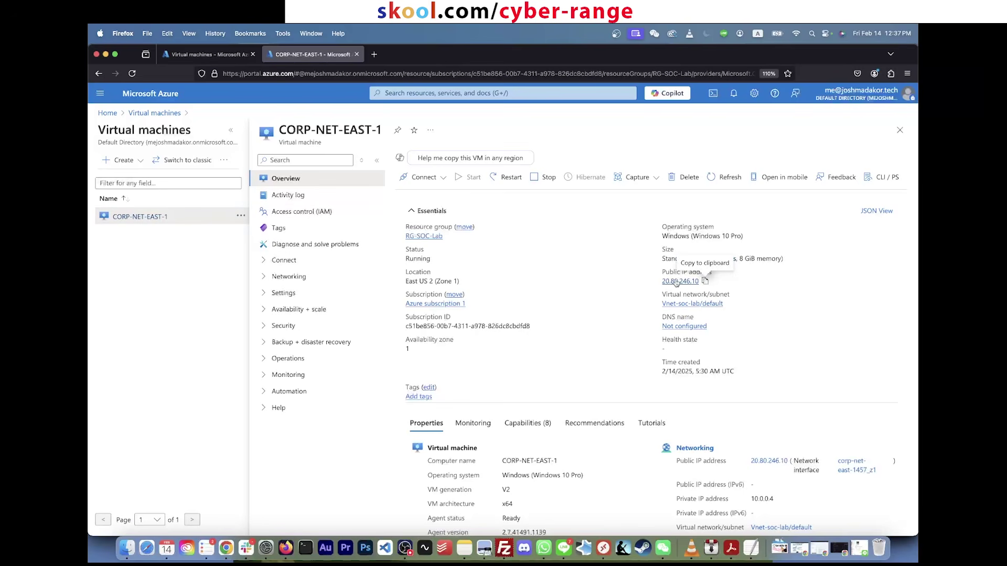
drag(652, 281, 671, 282)
click(704, 282)
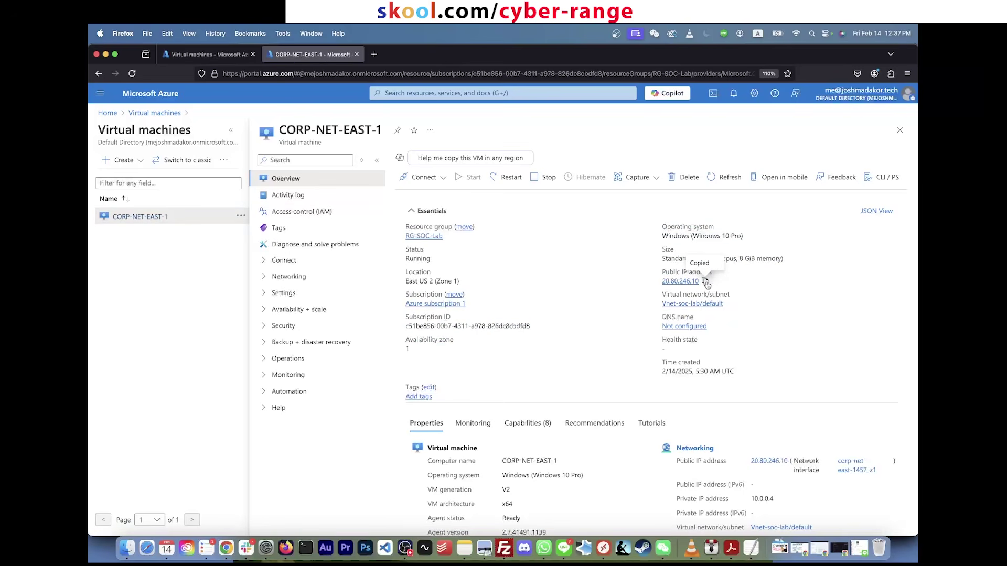
click(98, 33)
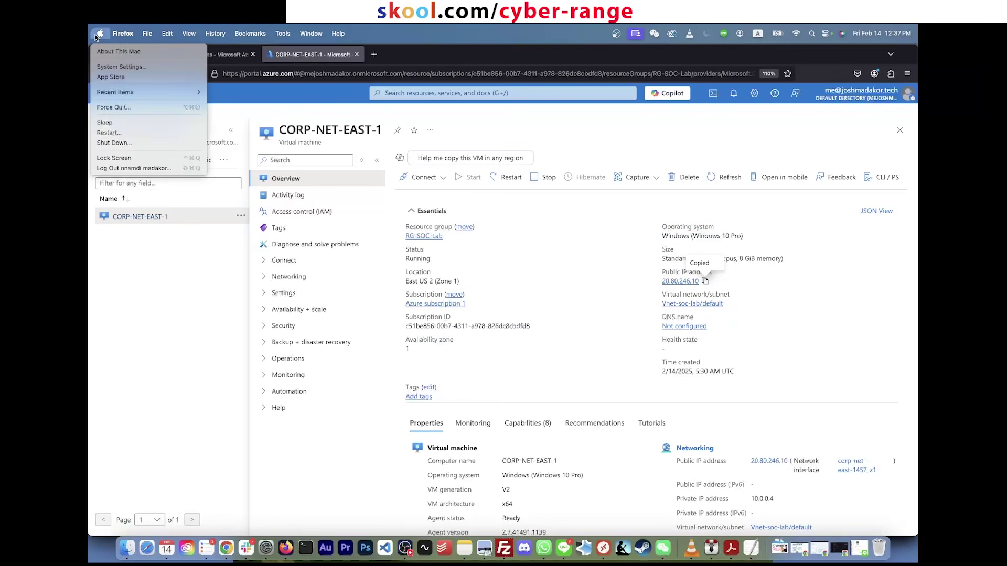
Step: Search the App Store for 'remote desktop' and launch Microsoft Remote Desktop
click(124, 77)
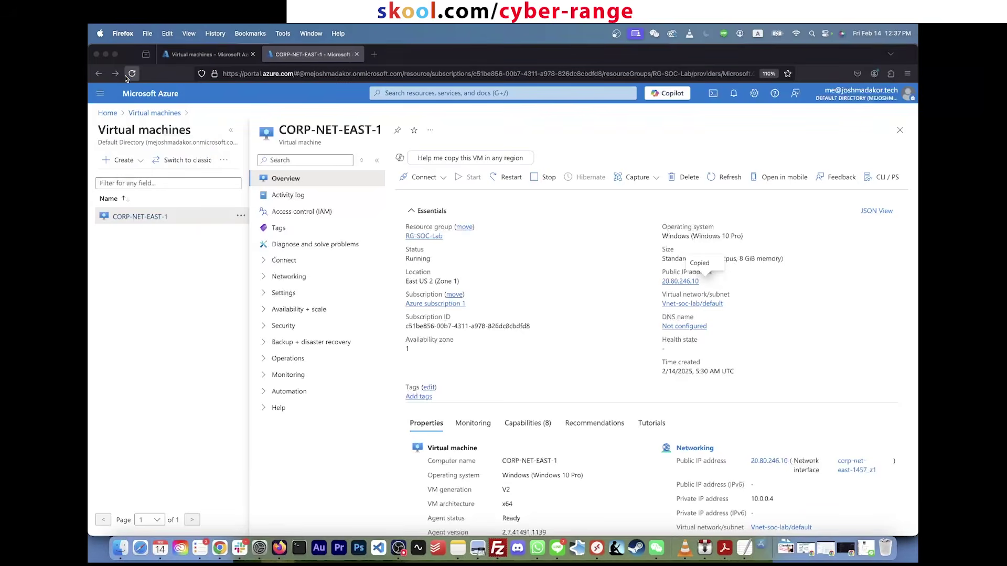
click(125, 77)
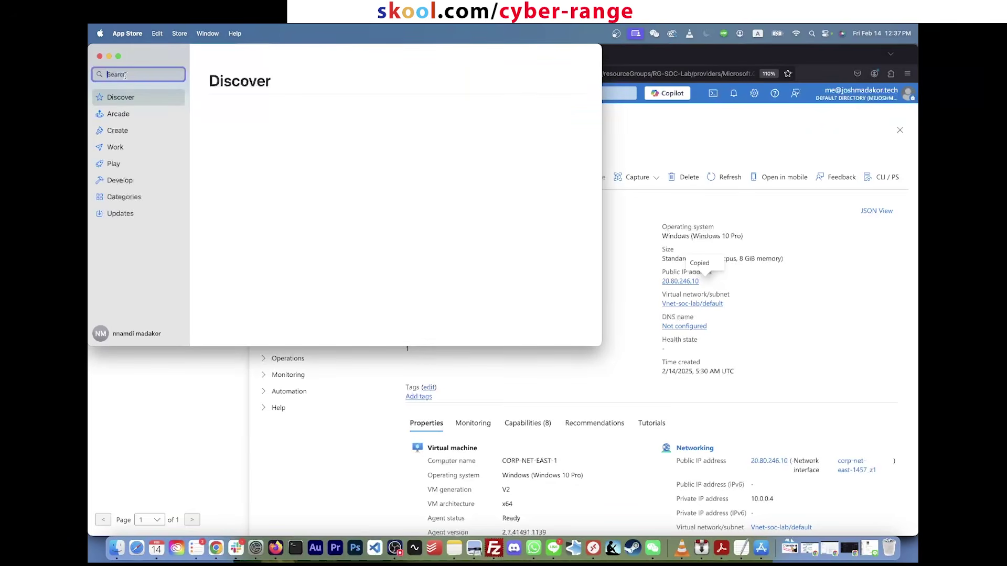
text(remote resktop)
key(Return)
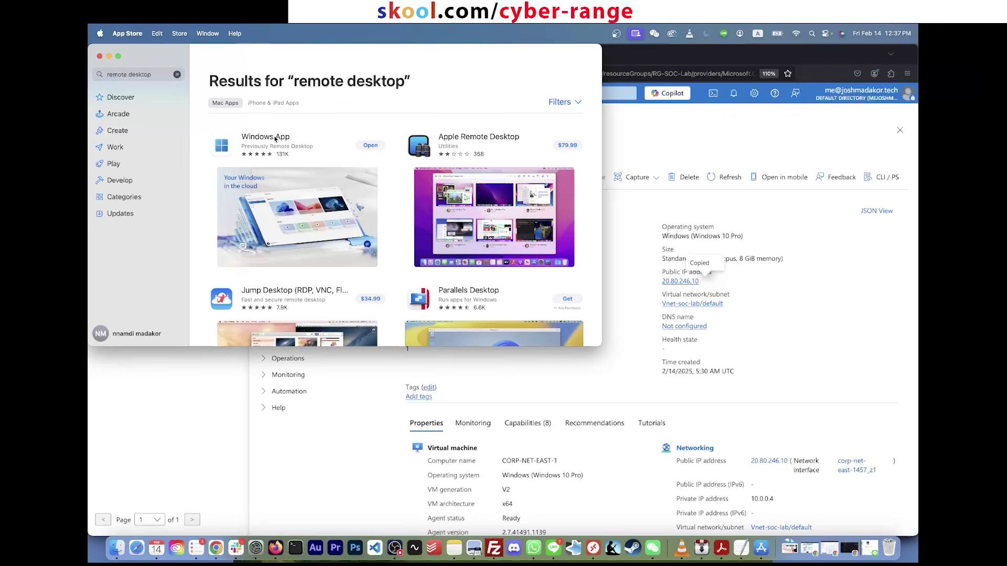
click(370, 146)
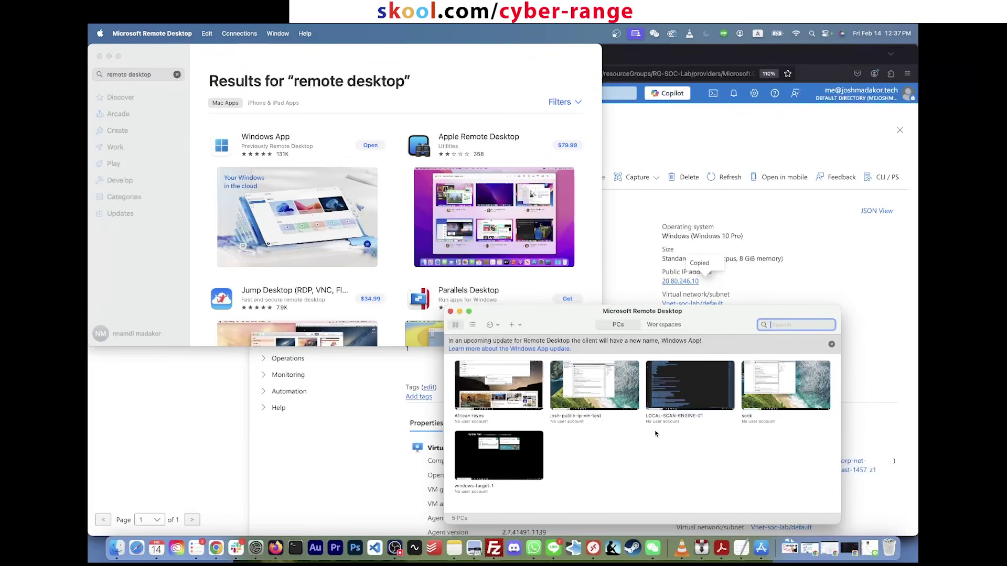
Step: Add a new PC 20.80.246.10 with the friendly name also set to 20.80.246.10
drag(546, 314, 488, 218)
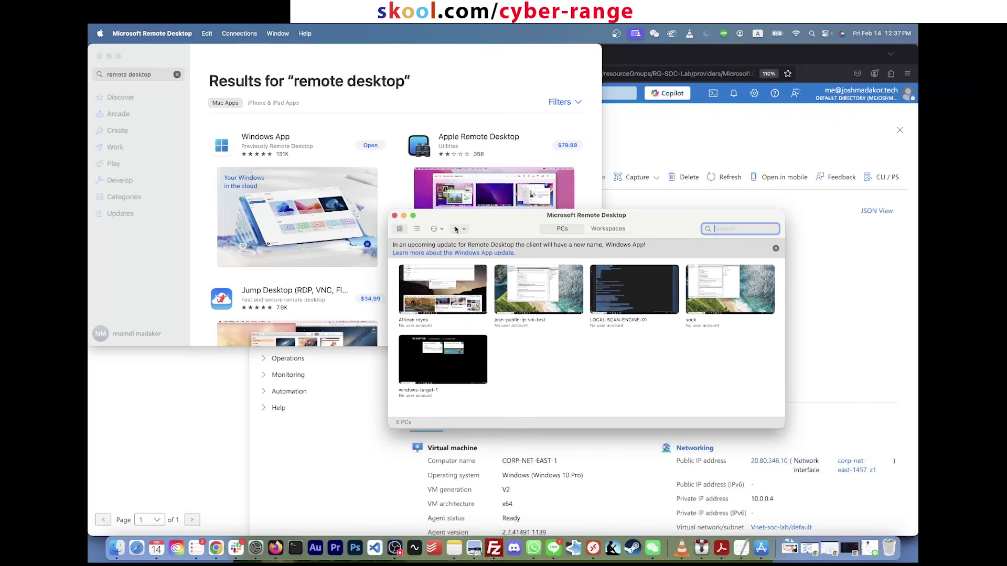
key(super+n)
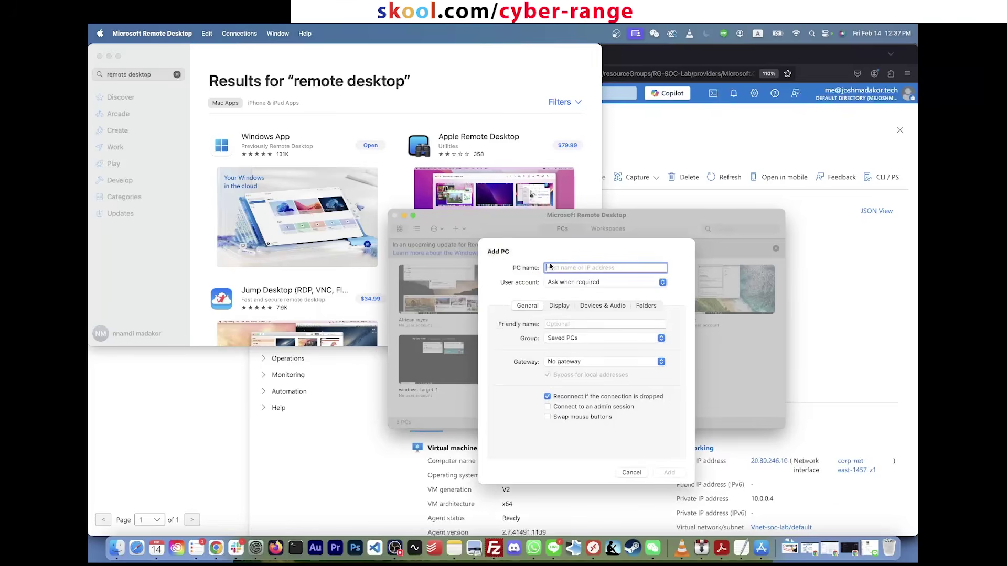
key(super+v)
drag(612, 265, 508, 268)
key(ctrl+c)
click(558, 323)
text(ksjfks)
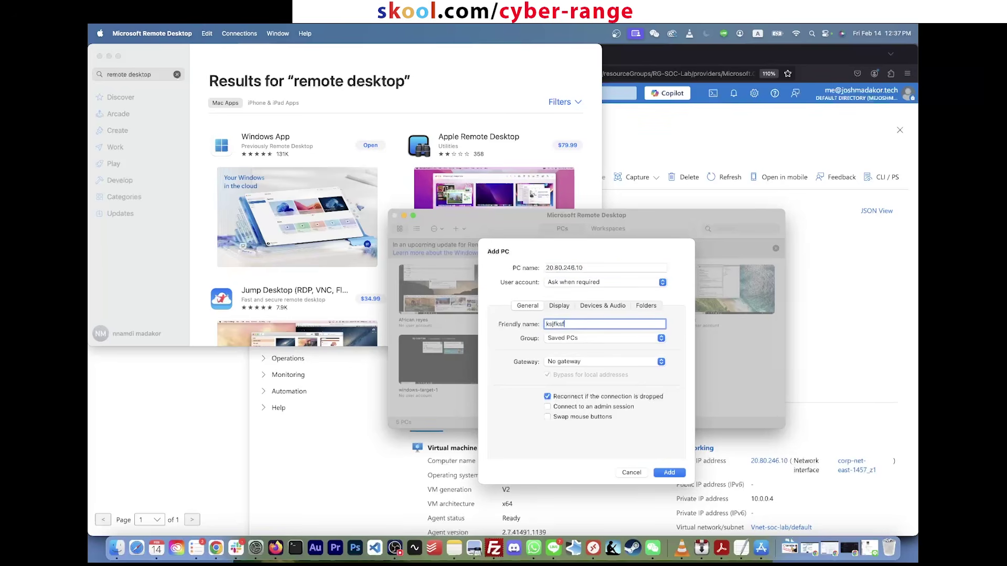
text(f)
key(super+a)
key(super+v)
click(669, 473)
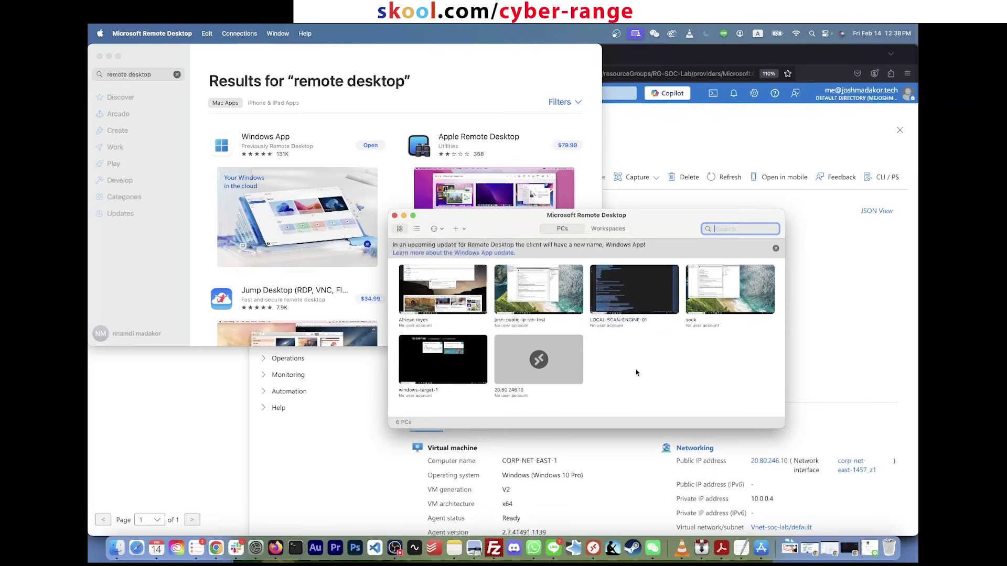
Step: Connect to the 20.80.246.10 PC with the VM's username and password, accepting the certificate warning
click(559, 353)
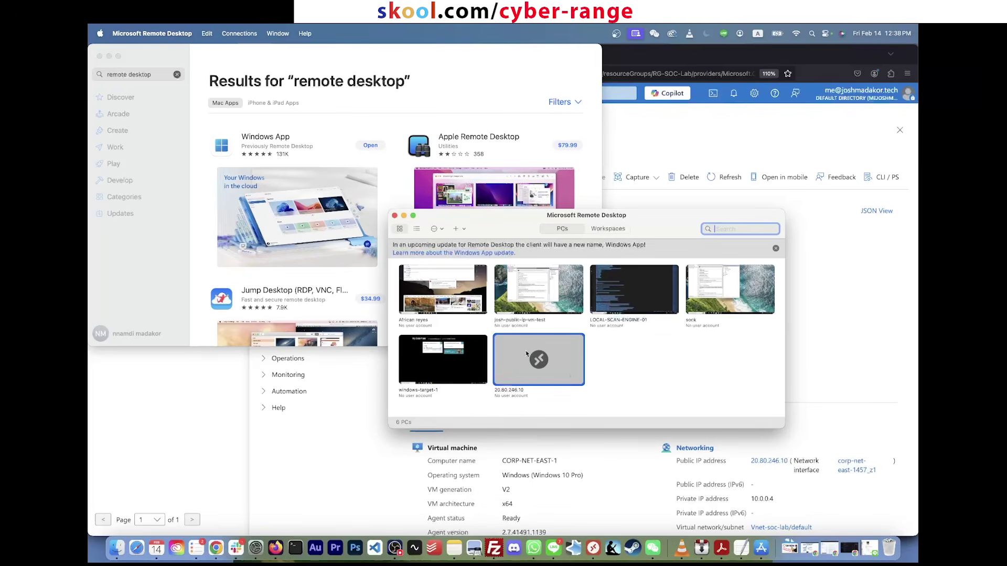
double_click(559, 353)
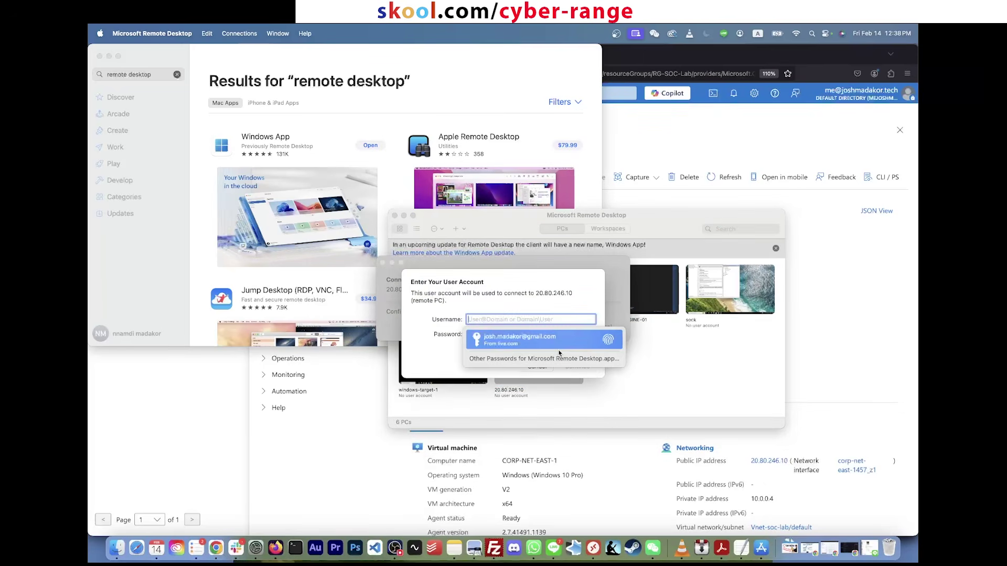
text(labuser)
key(Tab)
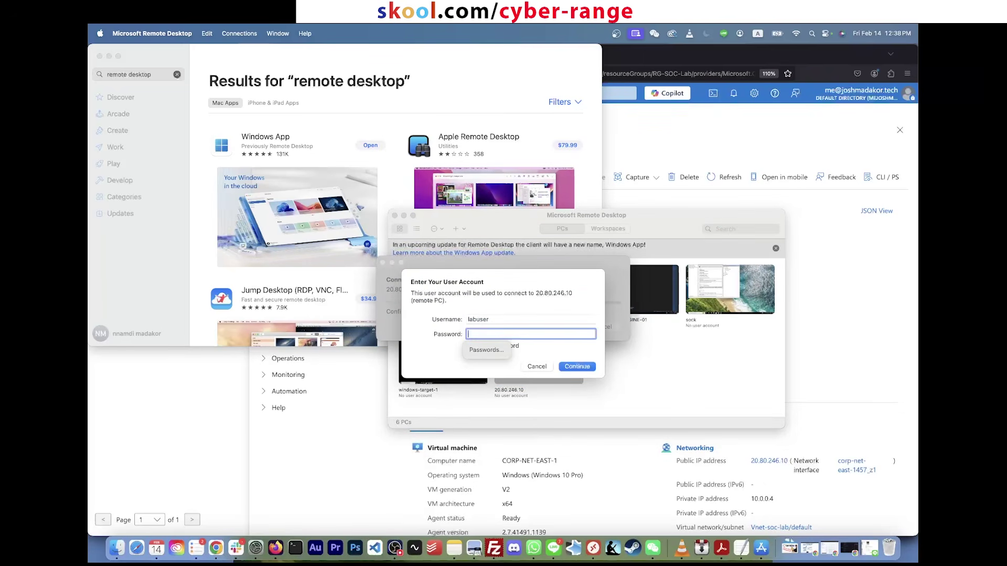
text(•)
key(Return)
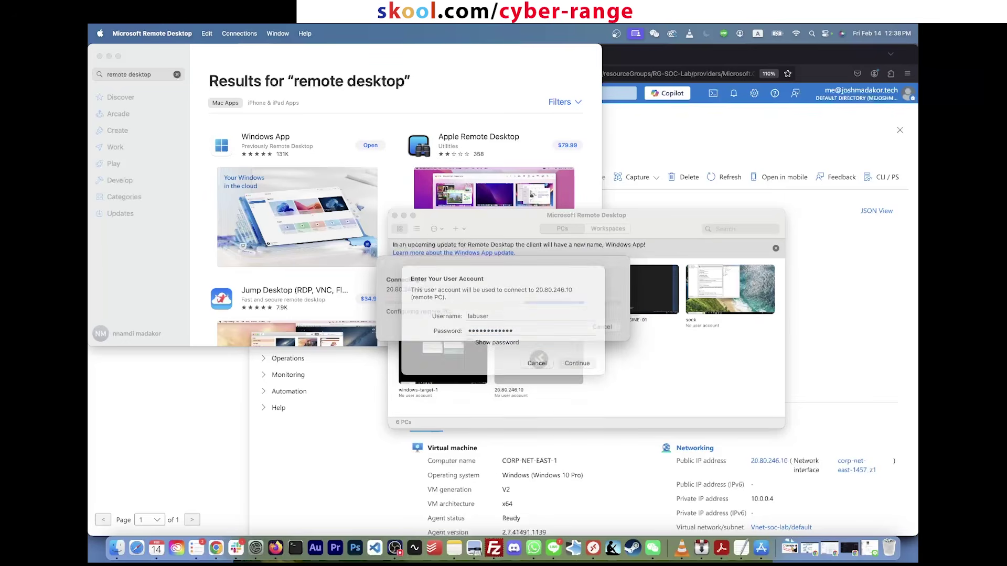
click(615, 336)
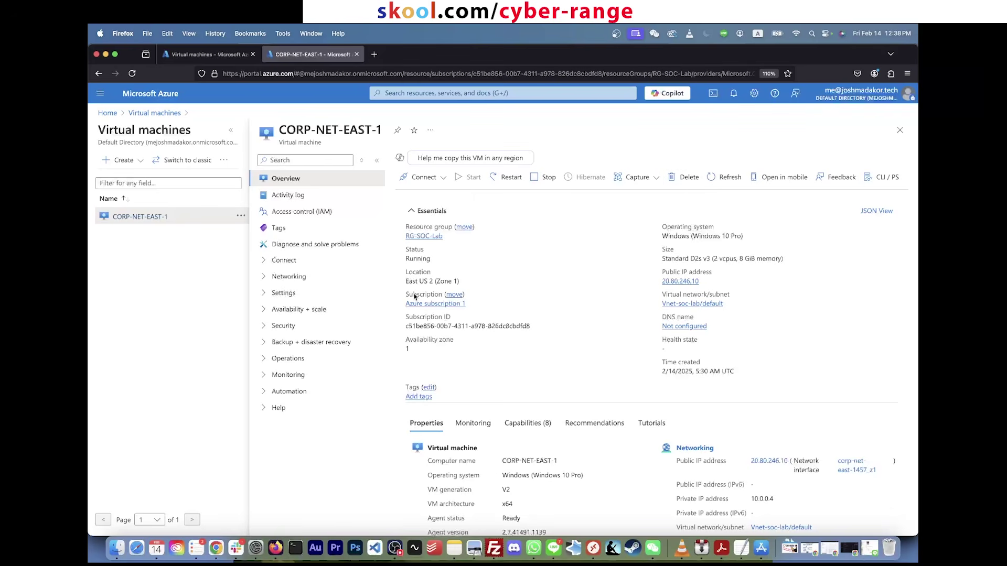
Step: Expand Help in the CORP-NET-EAST-1 menu and open its Reset password form
click(279, 407)
scroll(286, 419, down, 1)
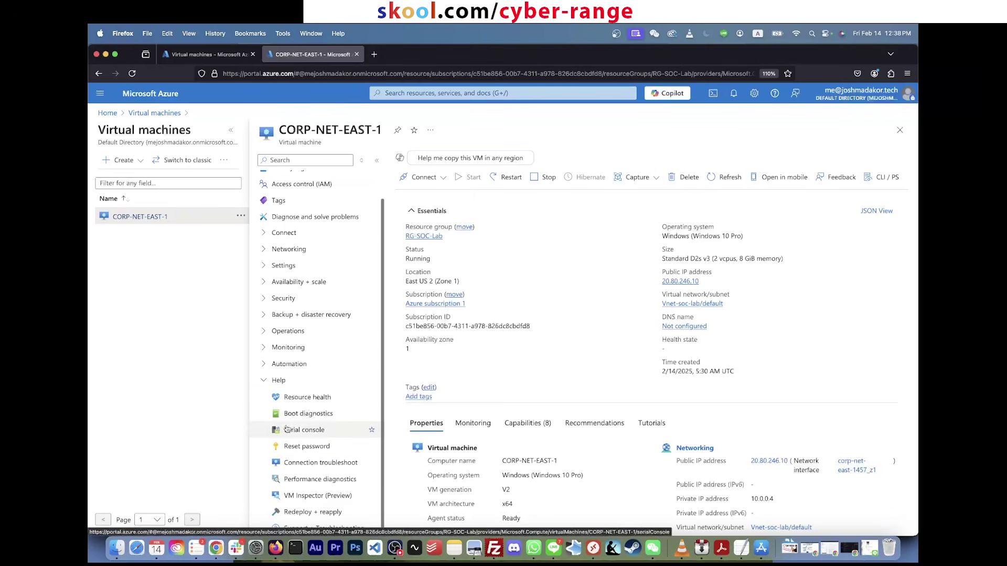
click(307, 449)
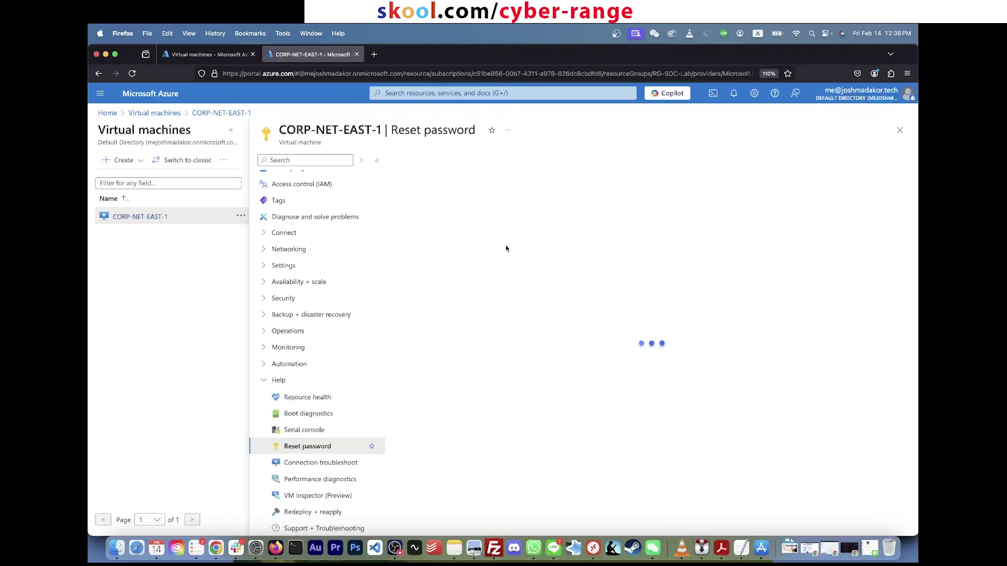
click(459, 296)
click(458, 342)
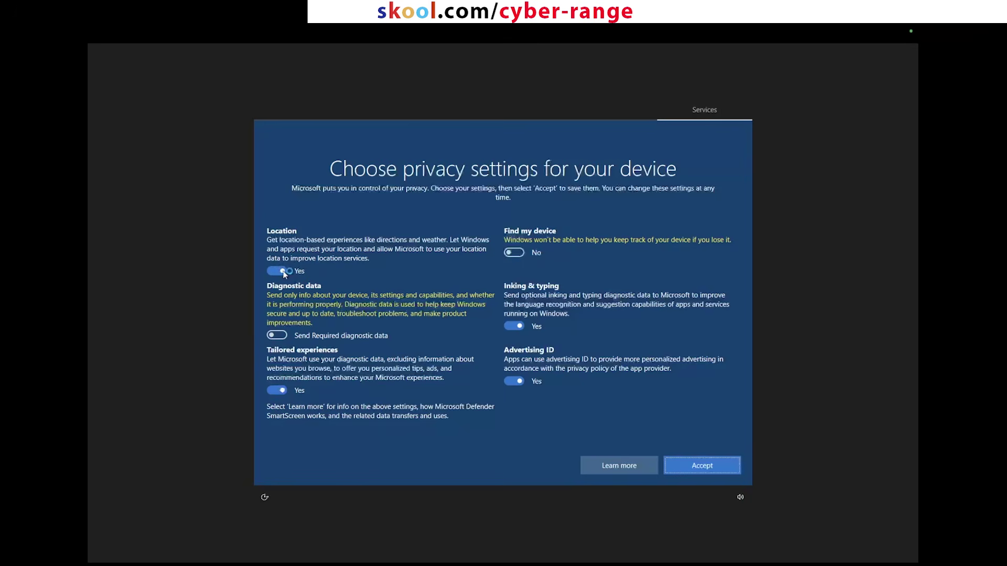
Step: Turn off location, tailored experiences, advertising ID and inking, accept, then dismiss network and Edge prompts
click(278, 382)
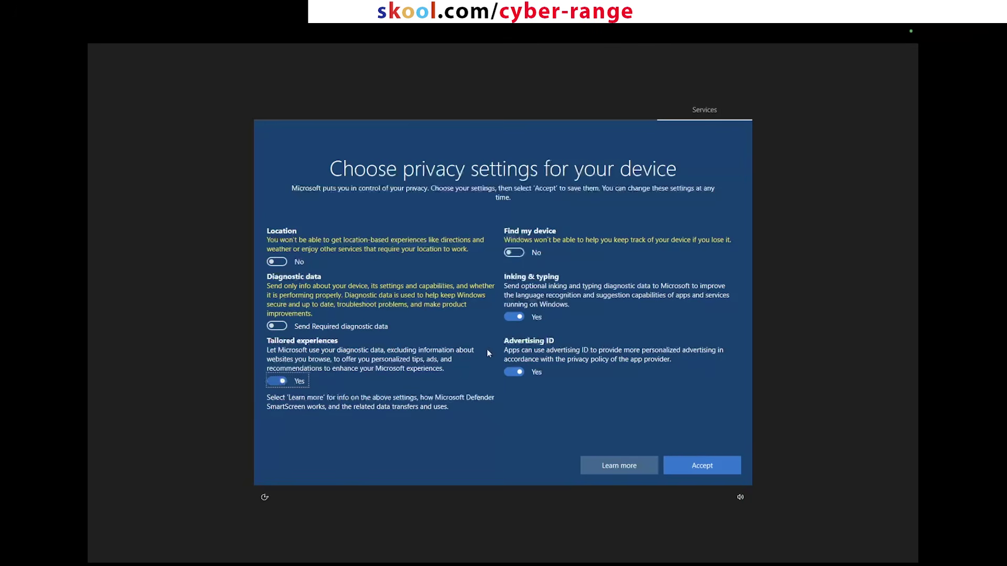
click(515, 372)
click(514, 317)
click(676, 469)
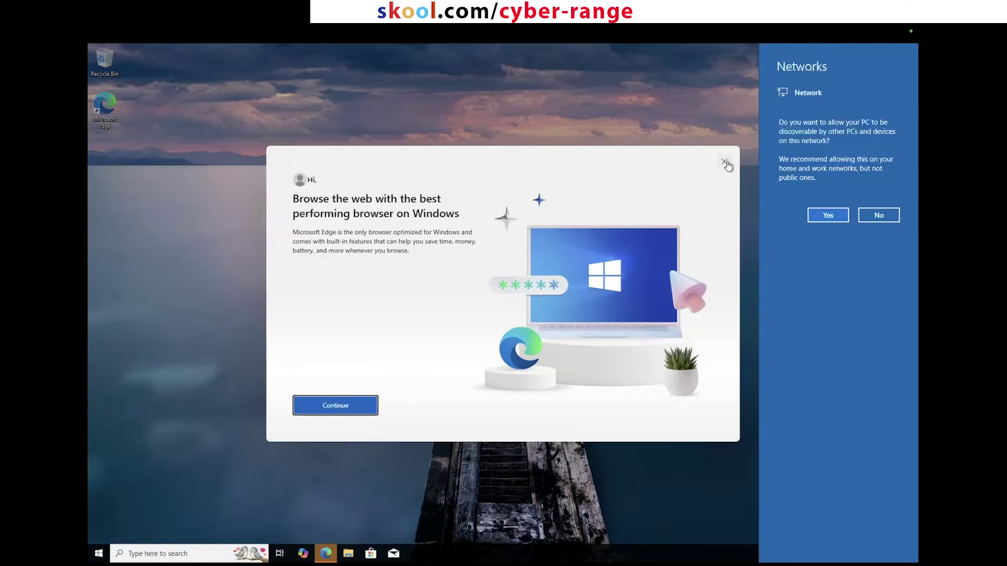
click(725, 162)
drag(683, 132, 379, 366)
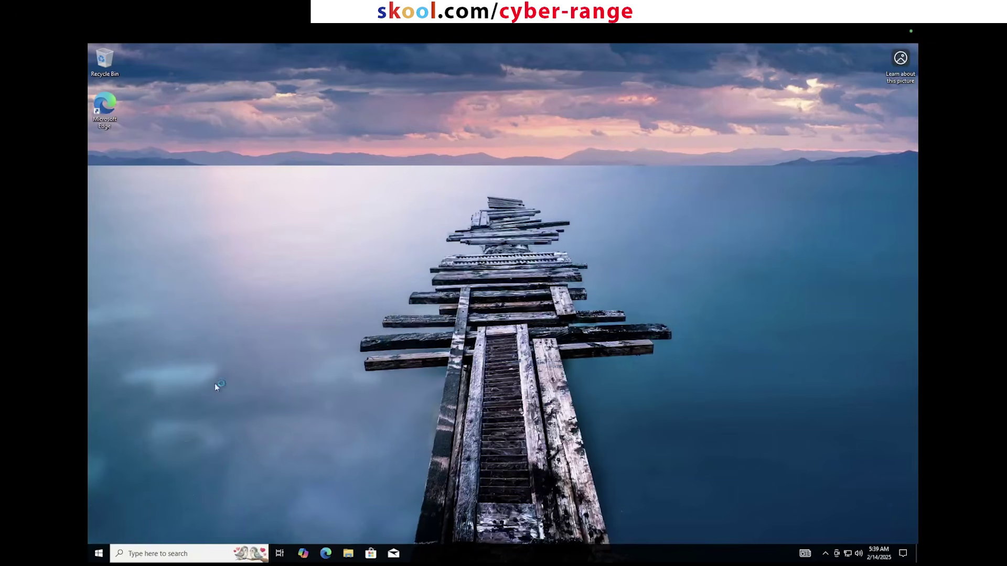
Step: Search 'remote desktop' in the VM's Start menu and launch Remote Desktop Connection
click(99, 553)
click(419, 441)
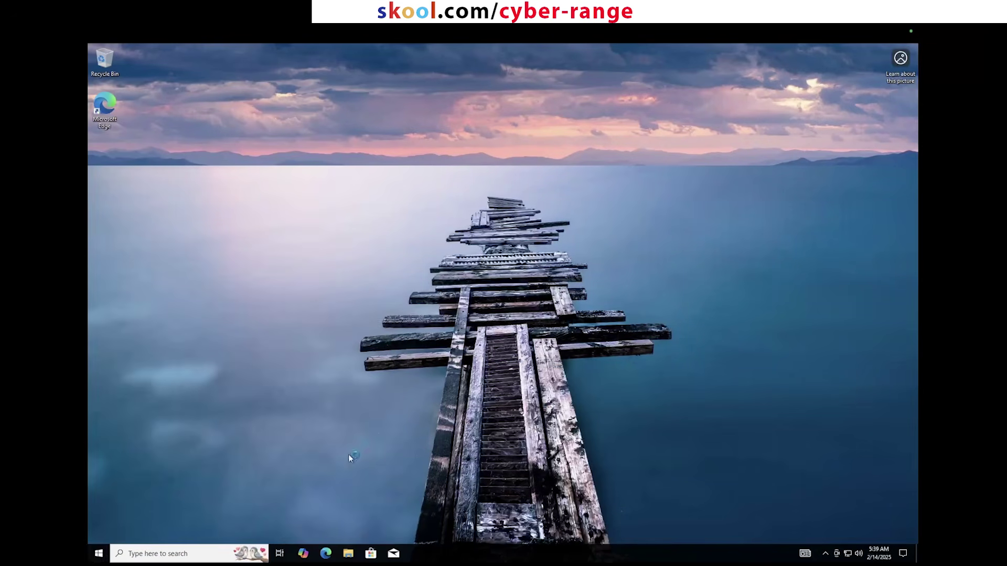
click(99, 554)
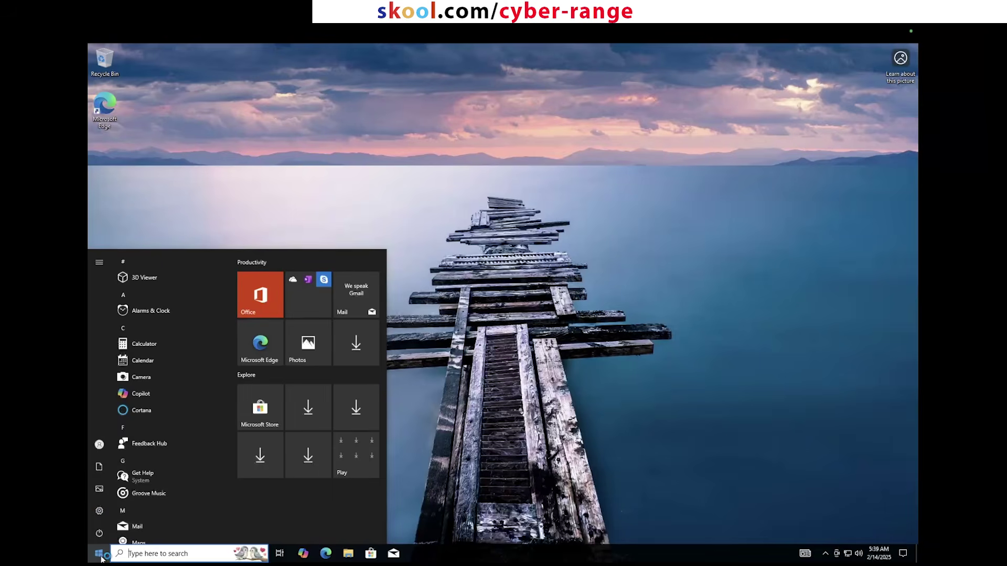
text(mtss)
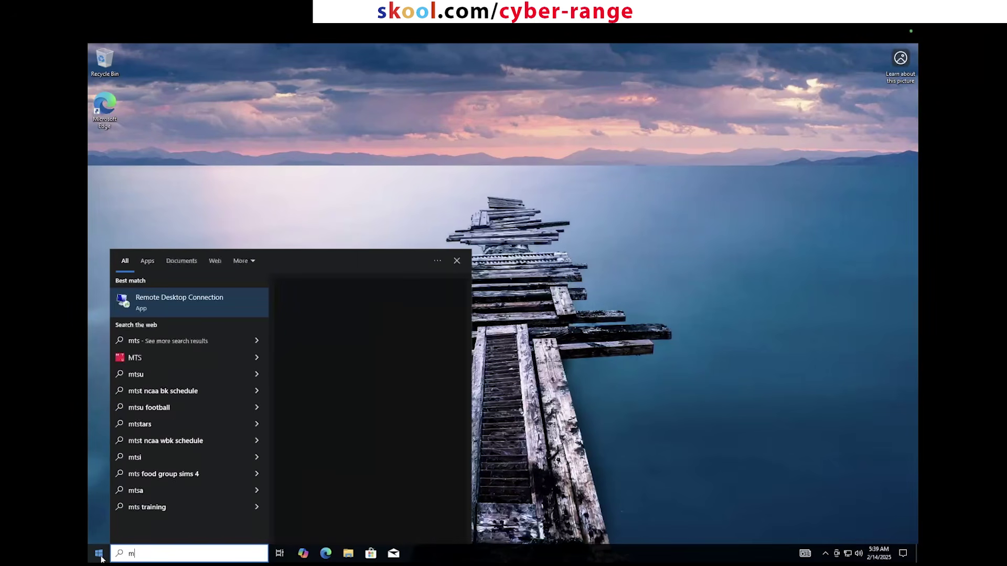
key(BackSpace)
key(BackSpace)
key(BackSpace)
text(stsc)
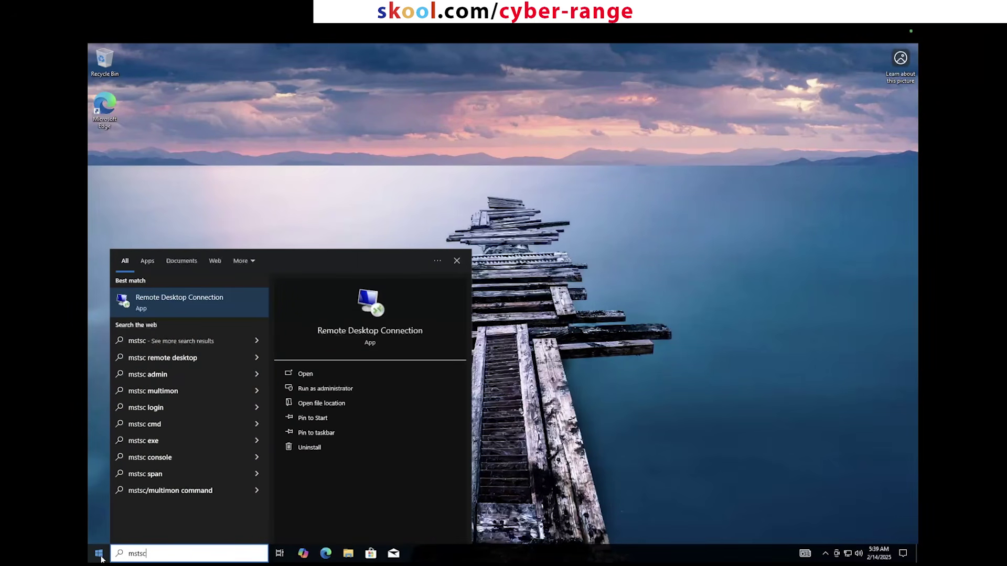
key(BackSpace)
key(BackSpace)
key(BackSpace)
key(BackSpace)
key(BackSpace)
text(remote desktop)
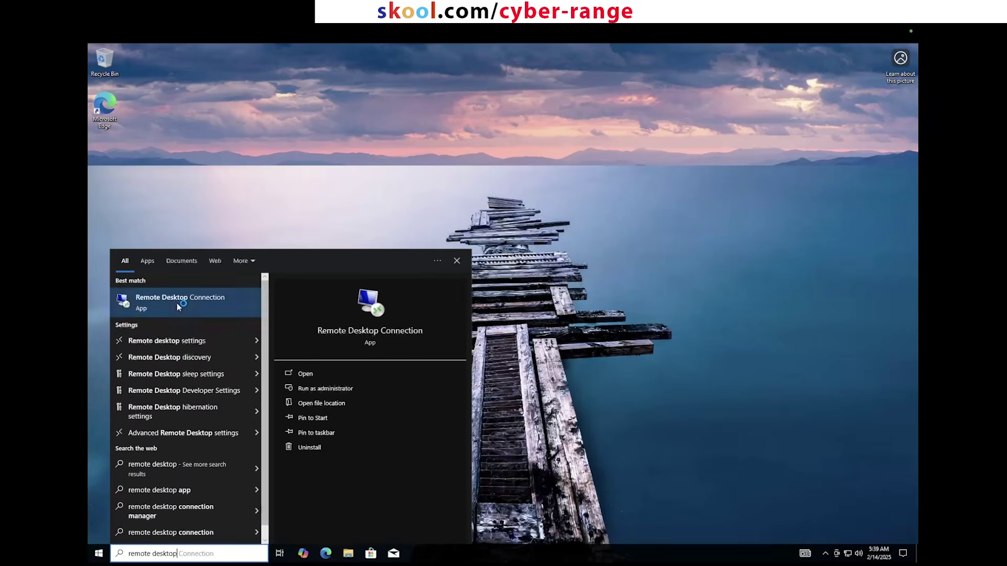
click(153, 301)
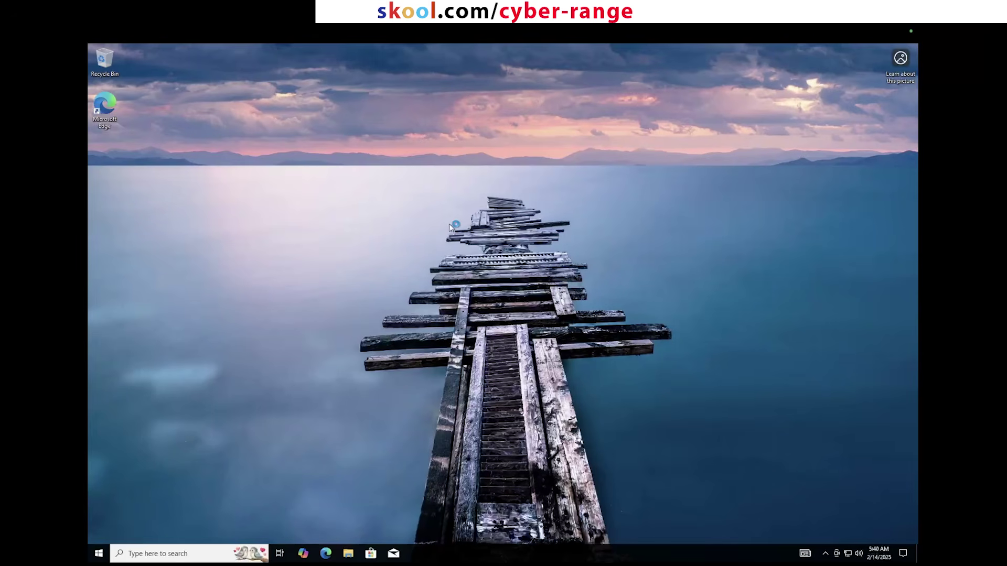
Step: Enter 20.80.246.10 as the computer and start connecting
click(511, 198)
key(ctrl+v)
click(535, 249)
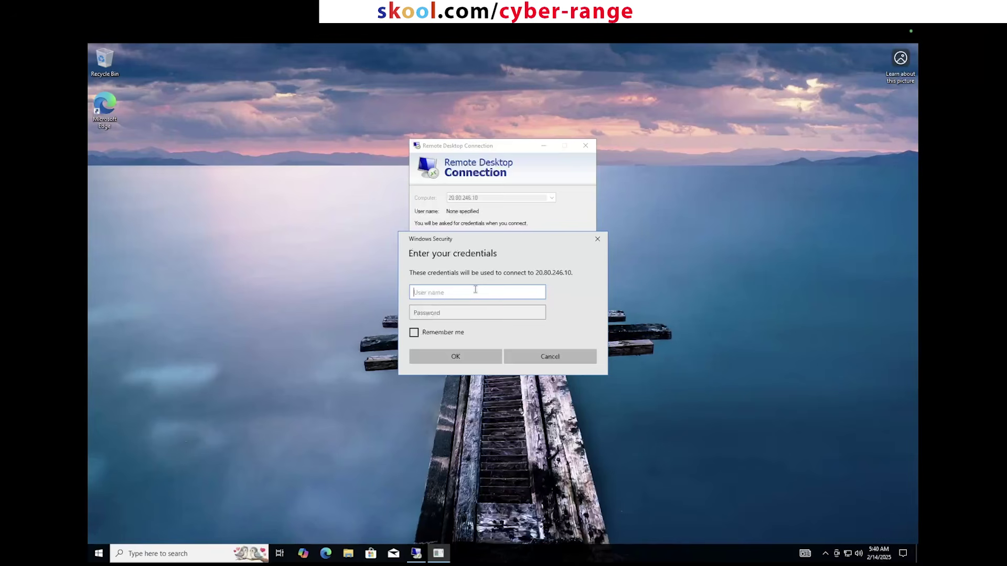
Step: Sign in to 20.80.246.10 with the lab account's username and password
text(labuser)
key(Tab)
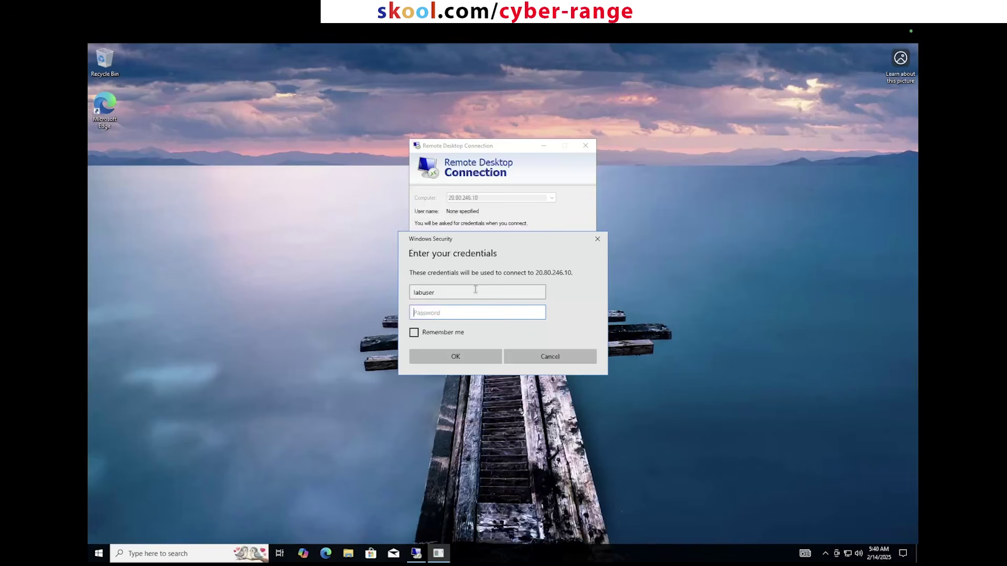
text(*****)
click(471, 359)
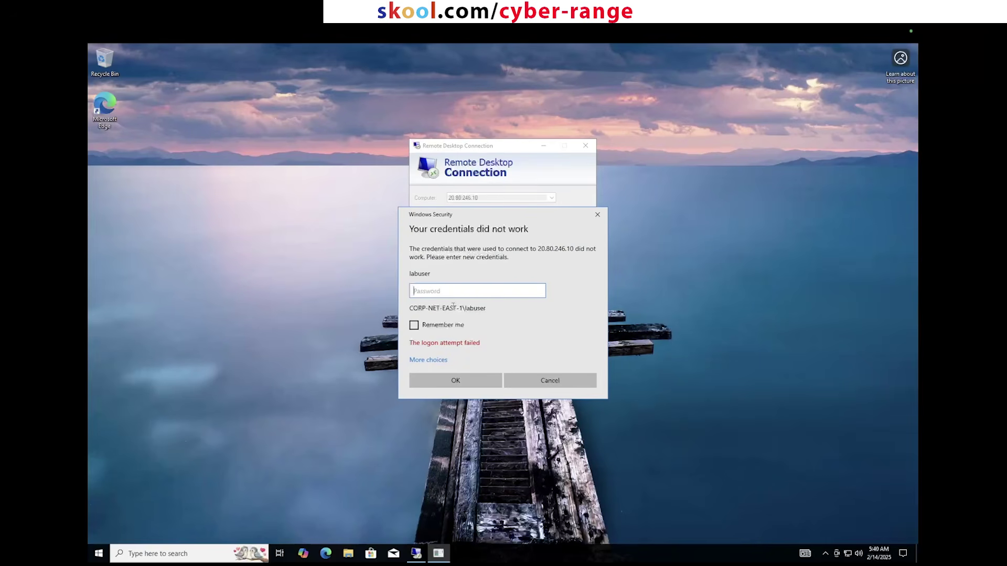
Step: Retry sign-in with a different account's credentials, then cancel the failed credentials prompt
click(439, 360)
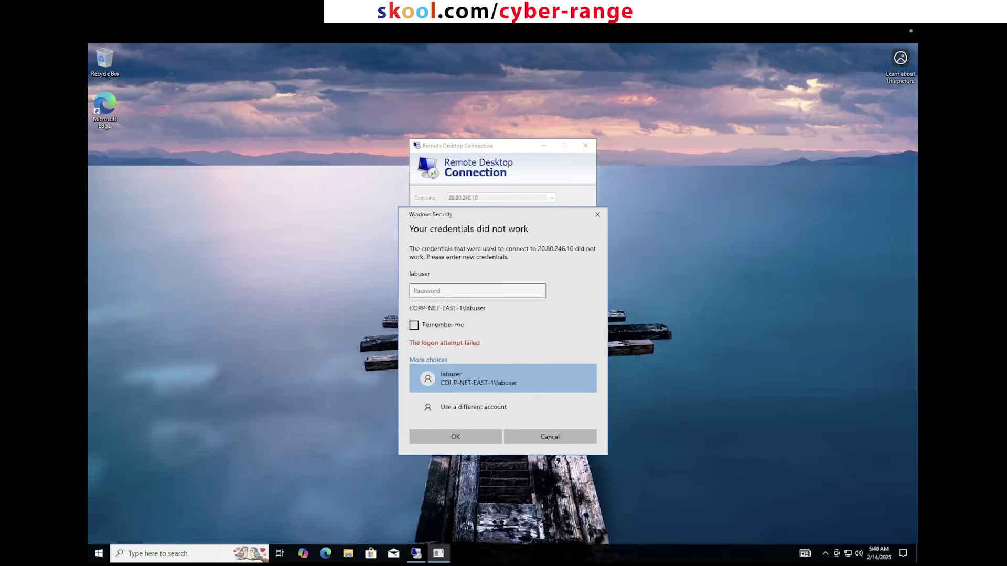
click(452, 407)
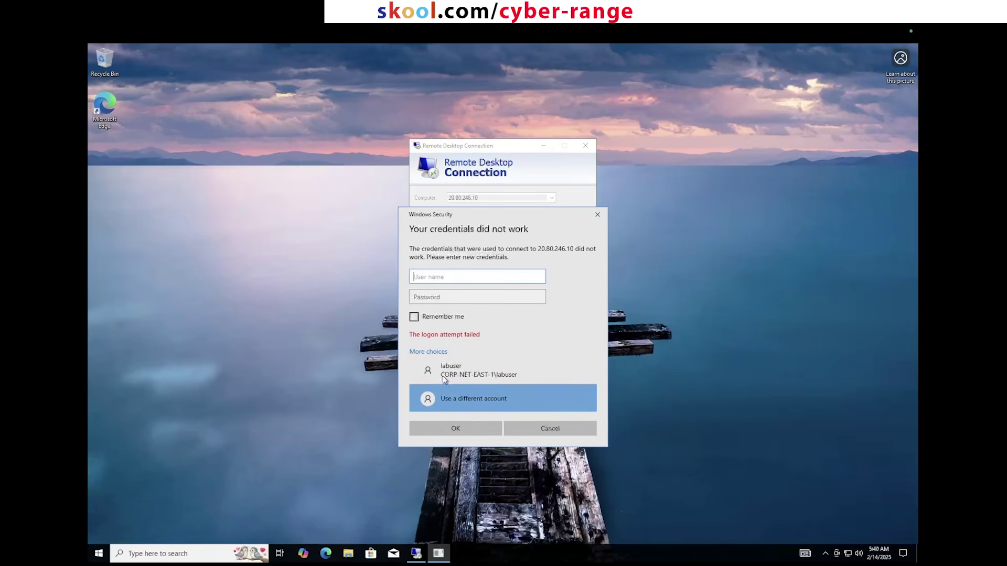
text(labuser)
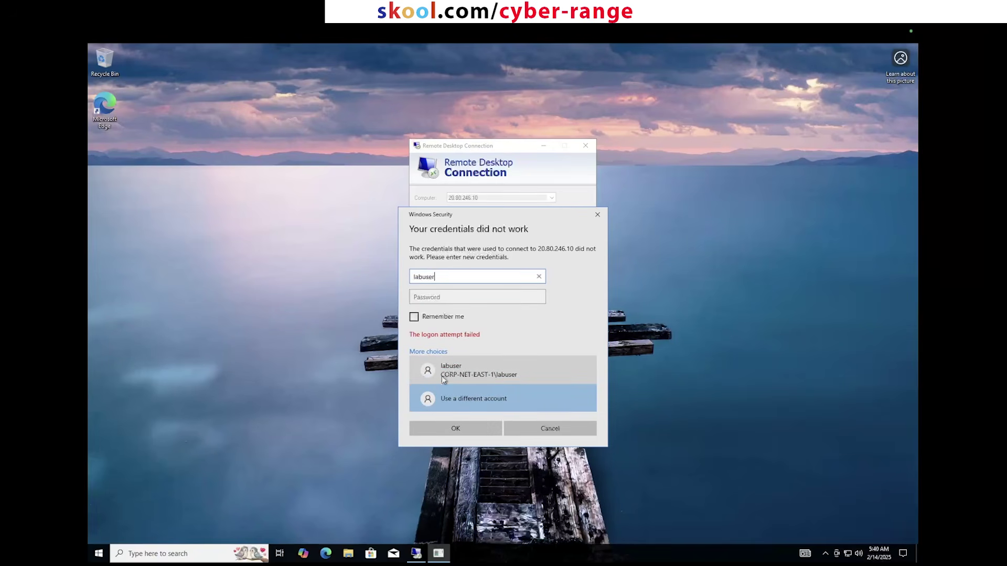
key(Tab)
text(********)
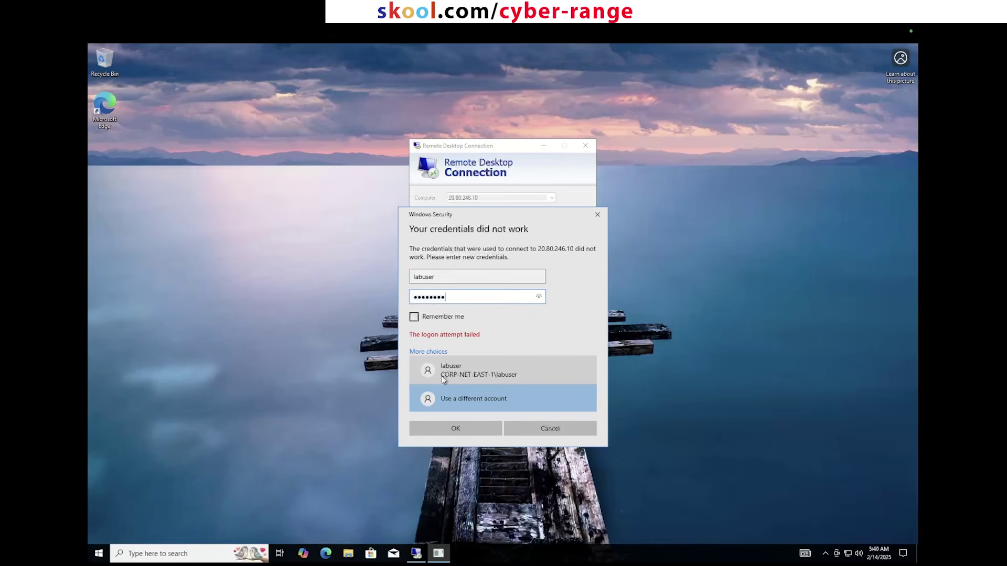
click(467, 428)
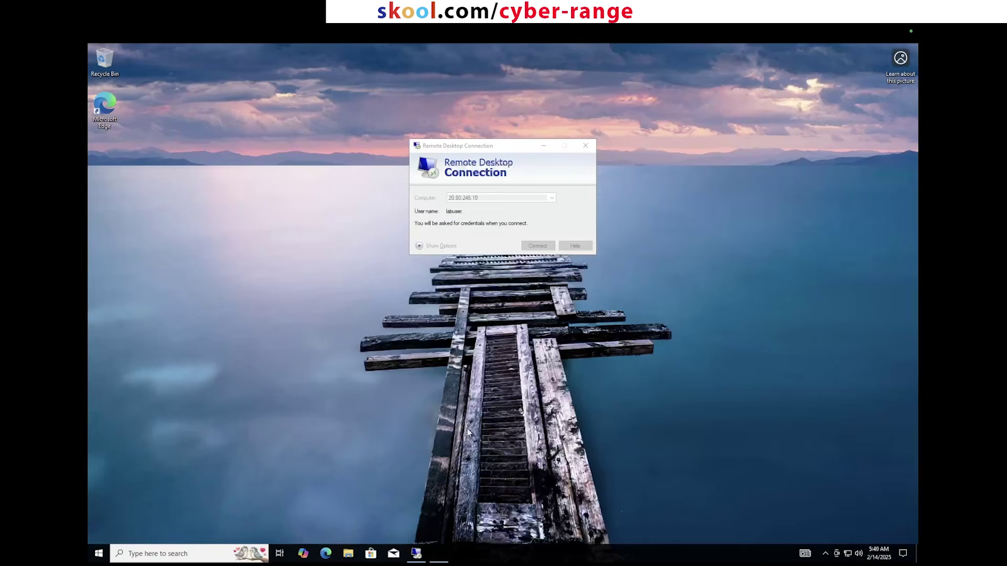
click(586, 273)
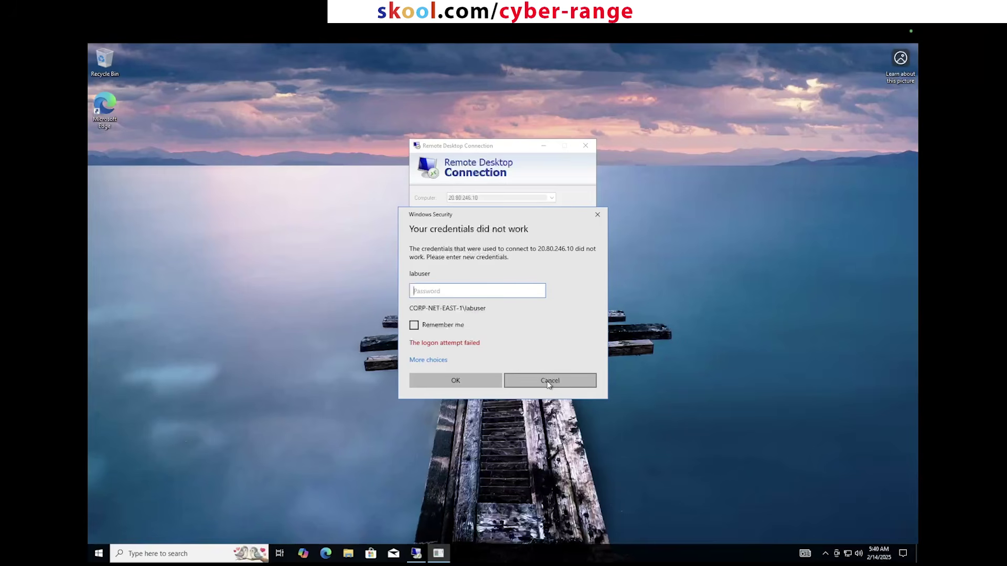
click(548, 382)
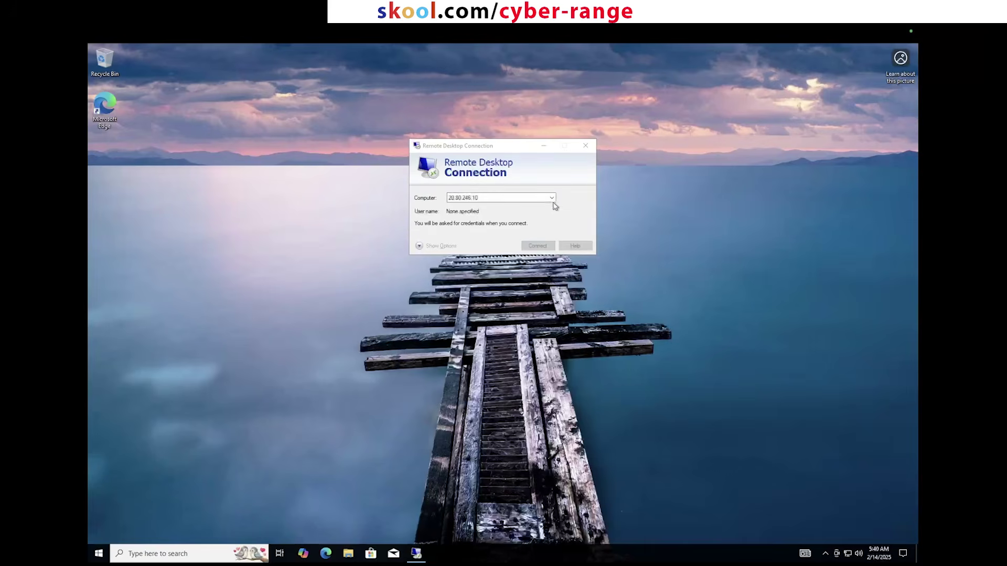
Step: Close Remote Desktop Connection and show the VM's Windows 10 desktop full screen
click(585, 145)
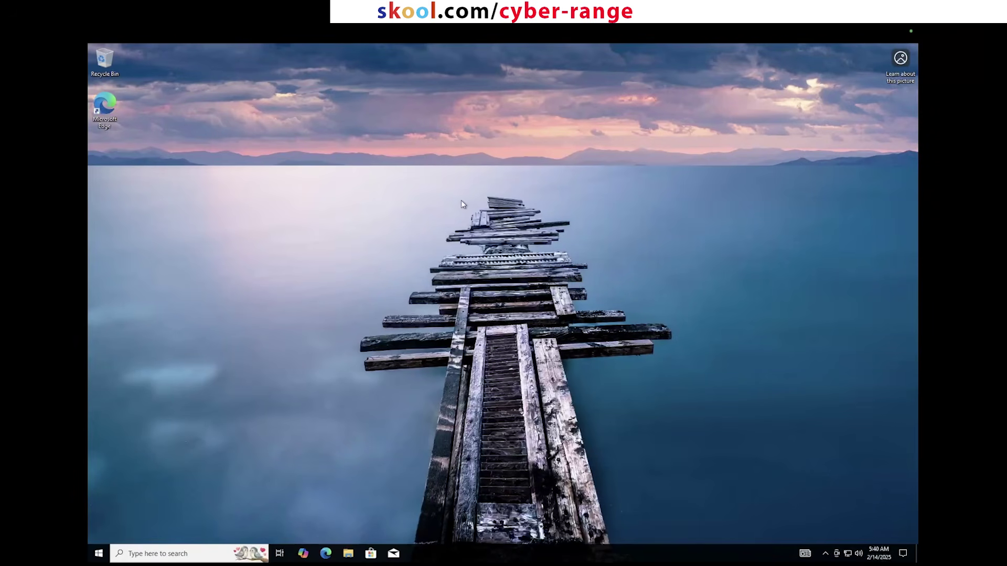
mouse_move(107, 47)
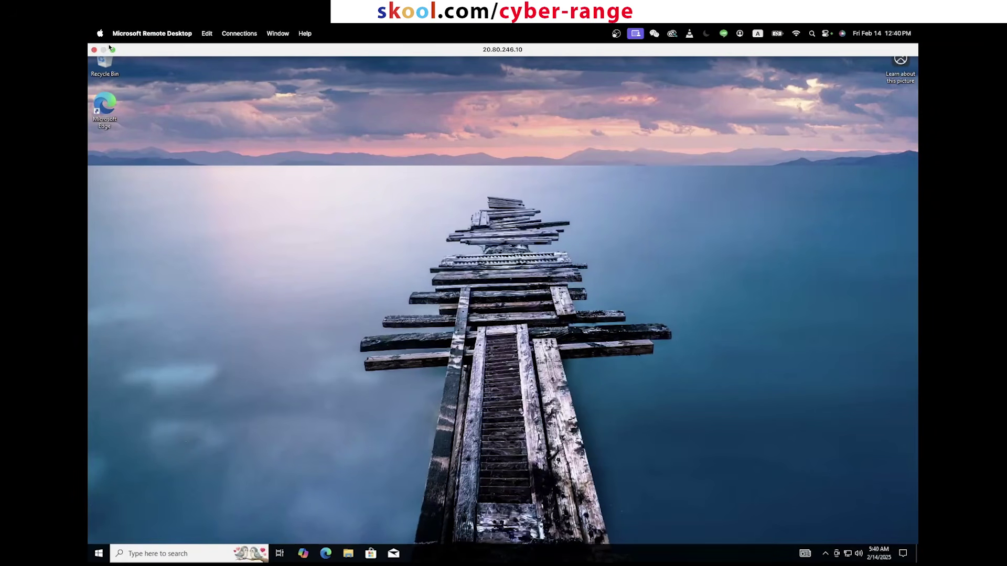
click(113, 50)
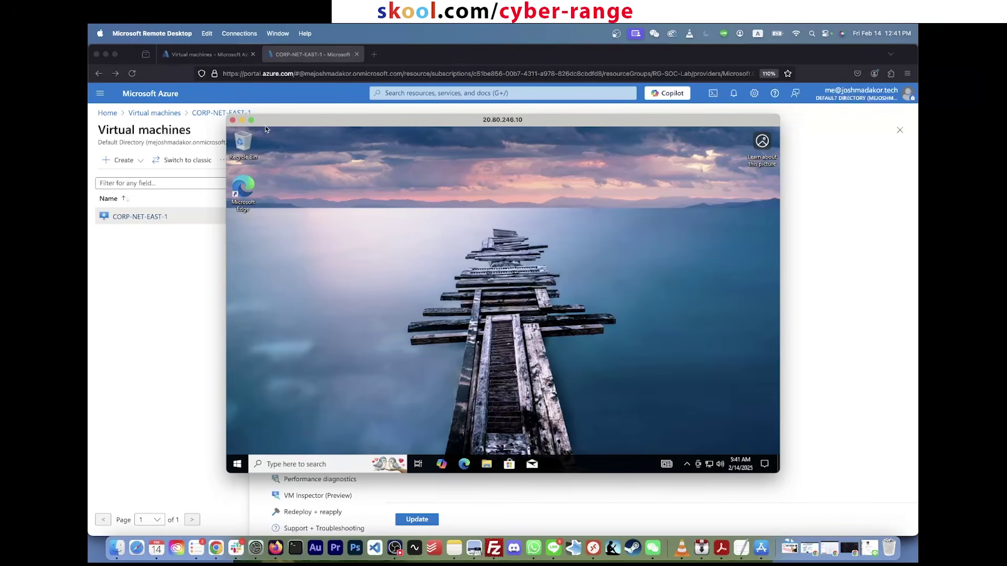
click(252, 120)
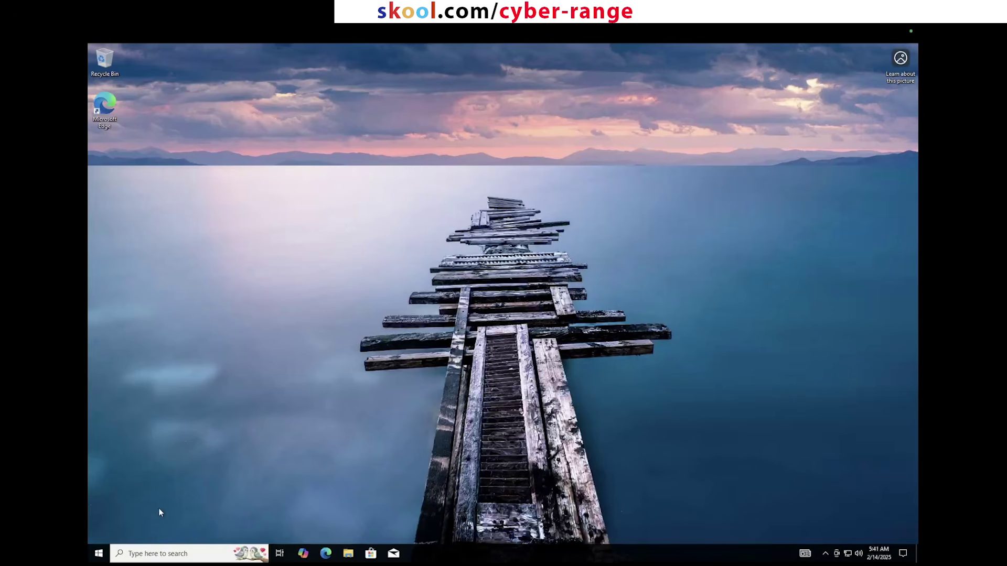
Step: Open wf.msc and set Firewall state to Off for Domain, Private and Public profiles
click(98, 554)
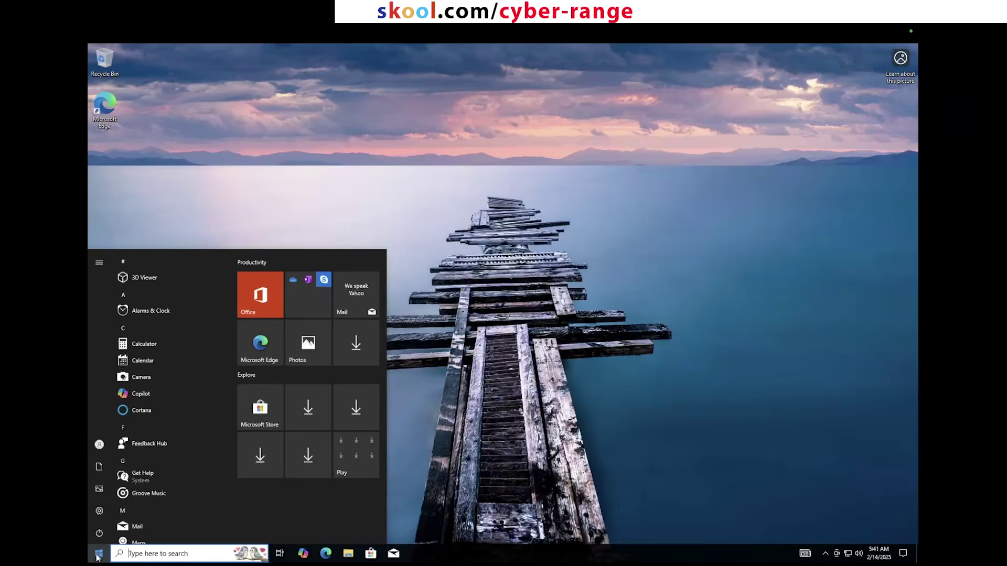
text(wf.msc)
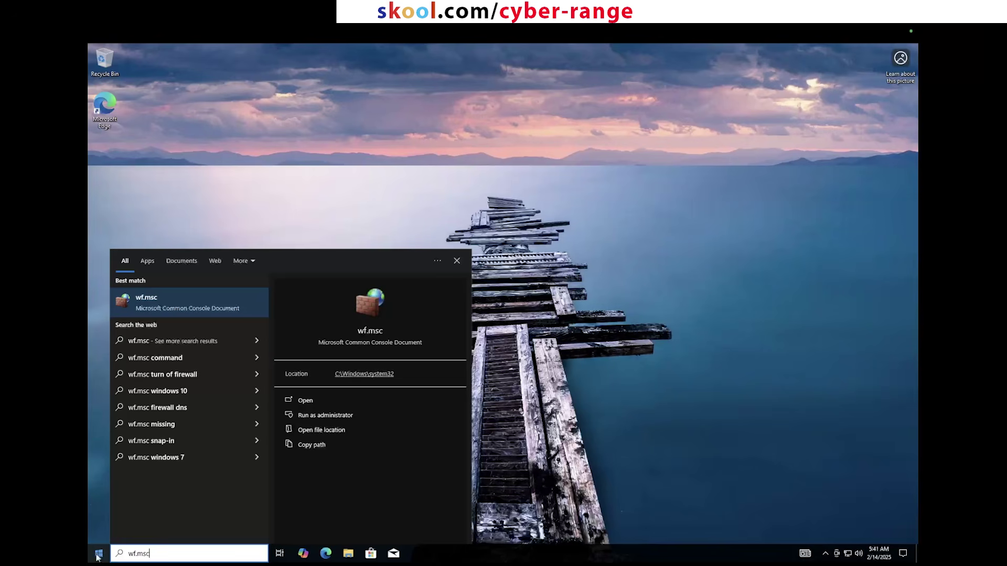
click(182, 298)
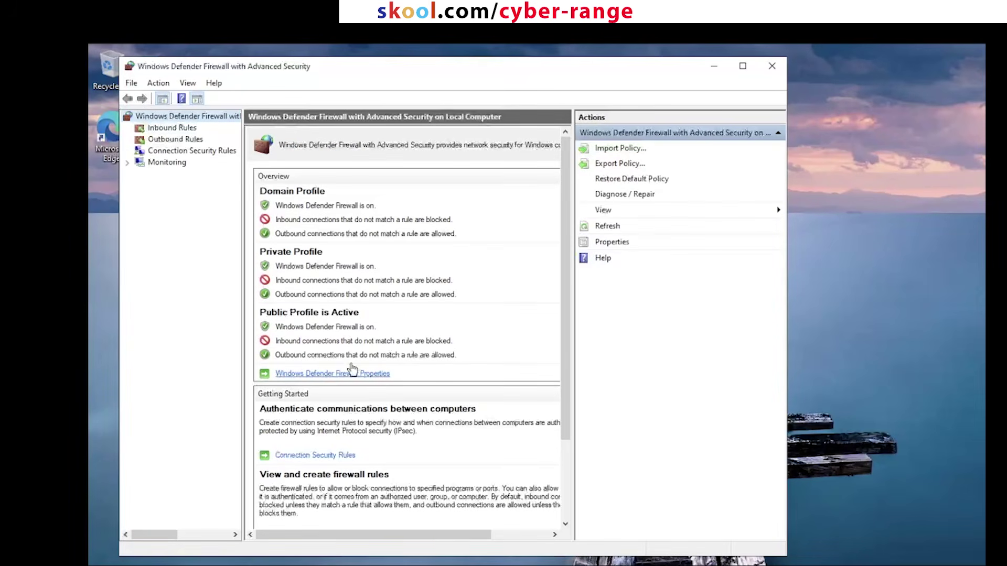
click(348, 375)
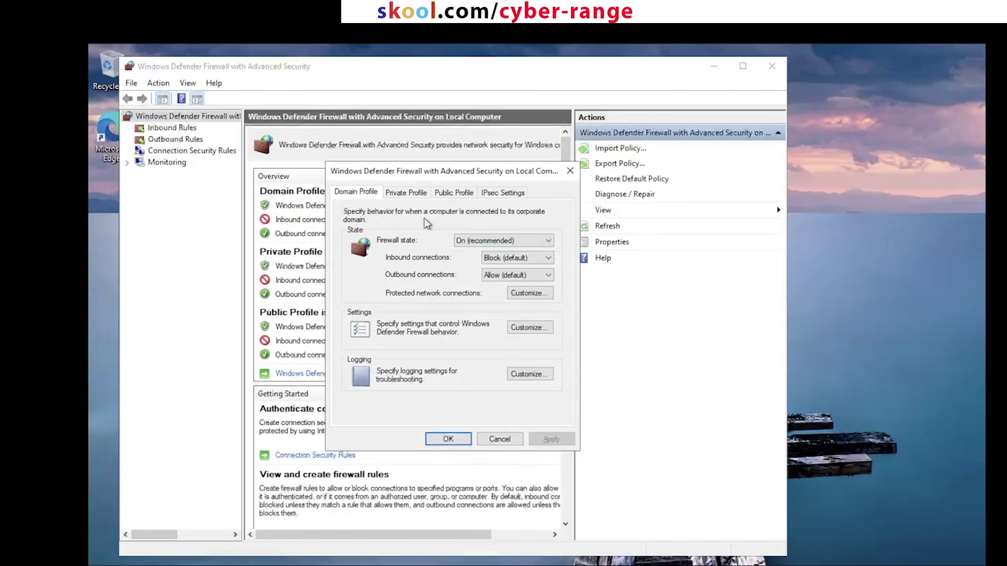
key(Down)
click(404, 192)
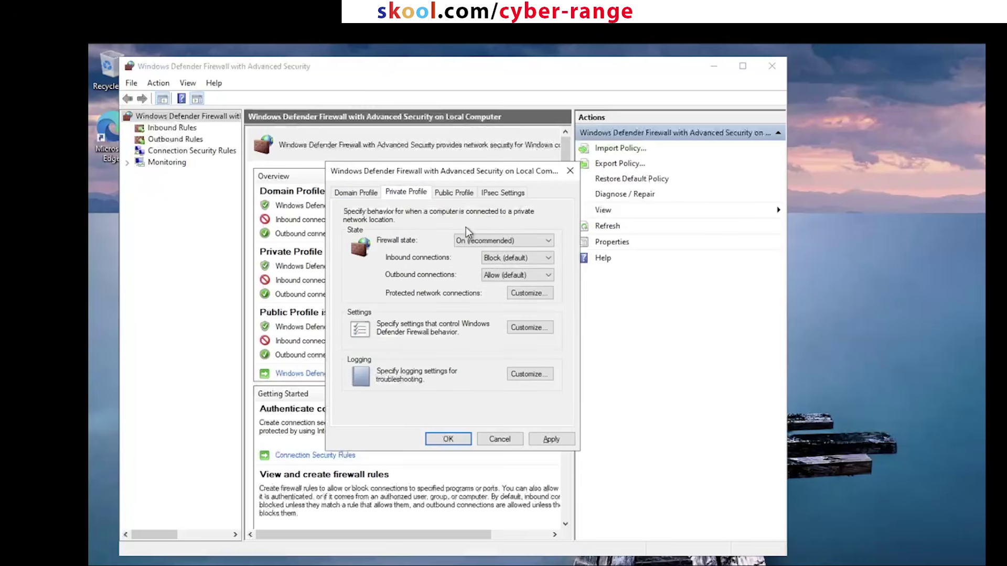
scroll(472, 240, down, 1)
click(452, 192)
key(Down)
click(552, 439)
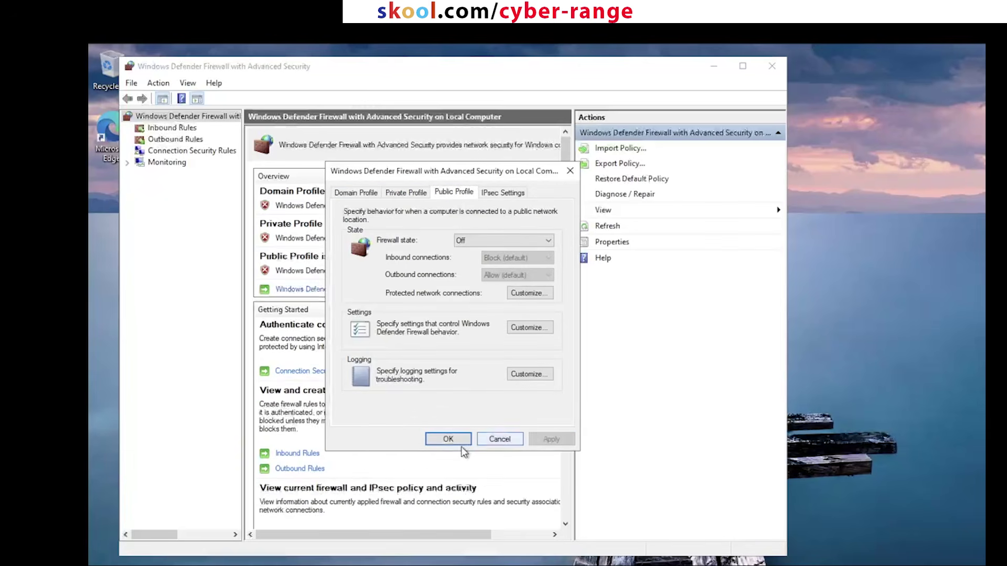
click(448, 439)
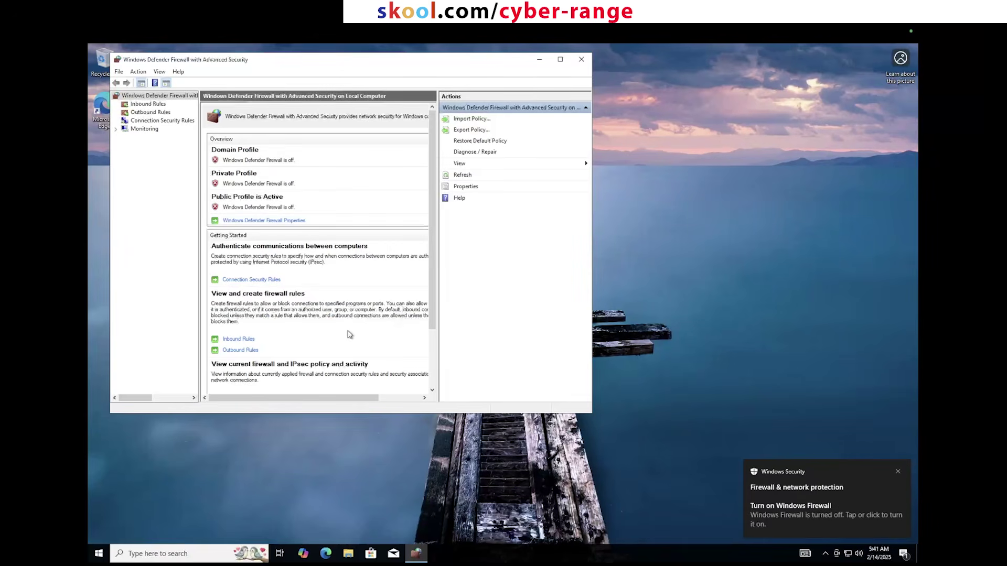
Step: Mute the remote session's audio and switch back to the Mac desktop with Azure
key(ctrl+Left)
click(848, 547)
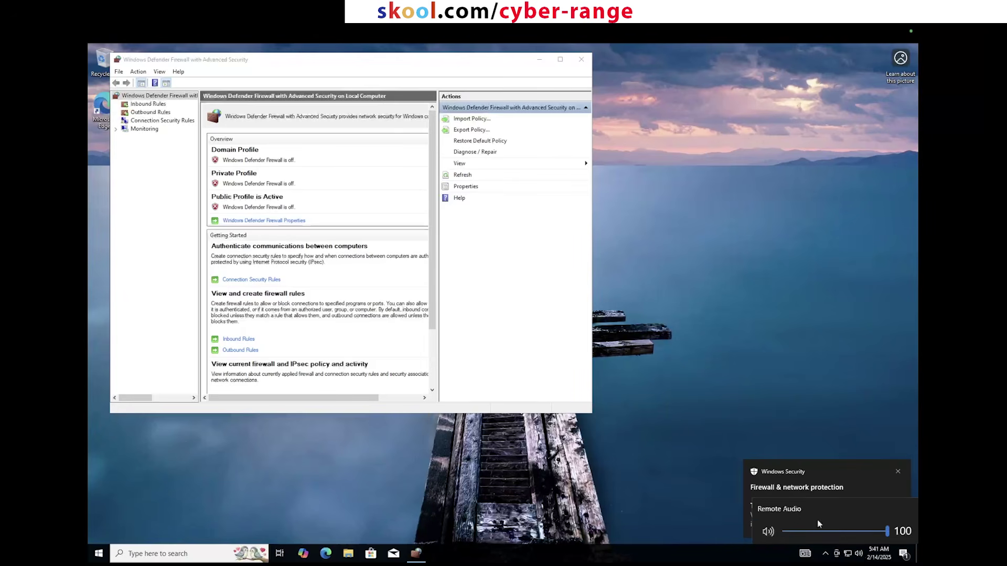
click(771, 534)
click(708, 465)
key(ctrl+Left)
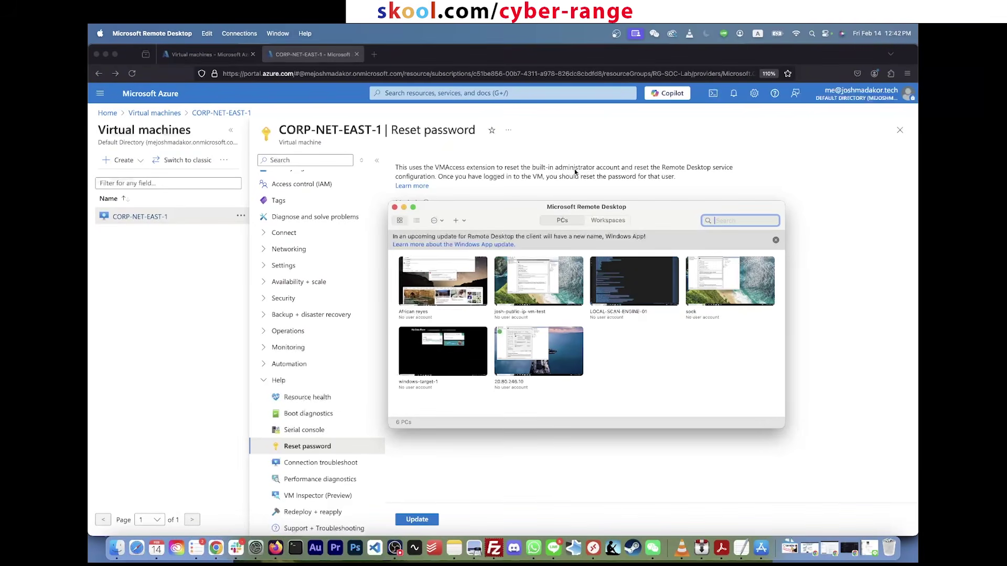
Step: Return to the Firefox window and open CORP-NET-EAST-1's Overview page
click(664, 193)
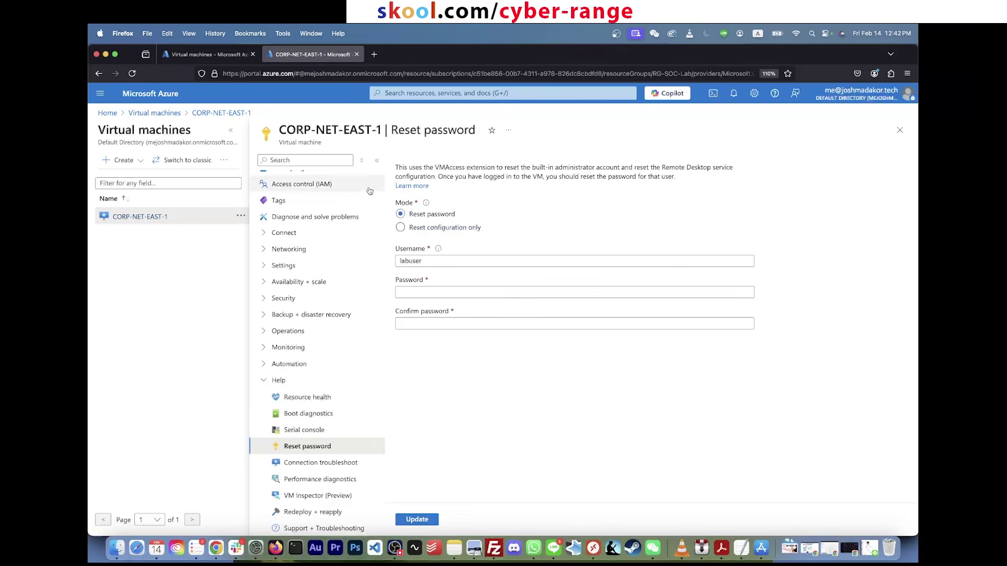
scroll(345, 206, up, 2)
click(290, 179)
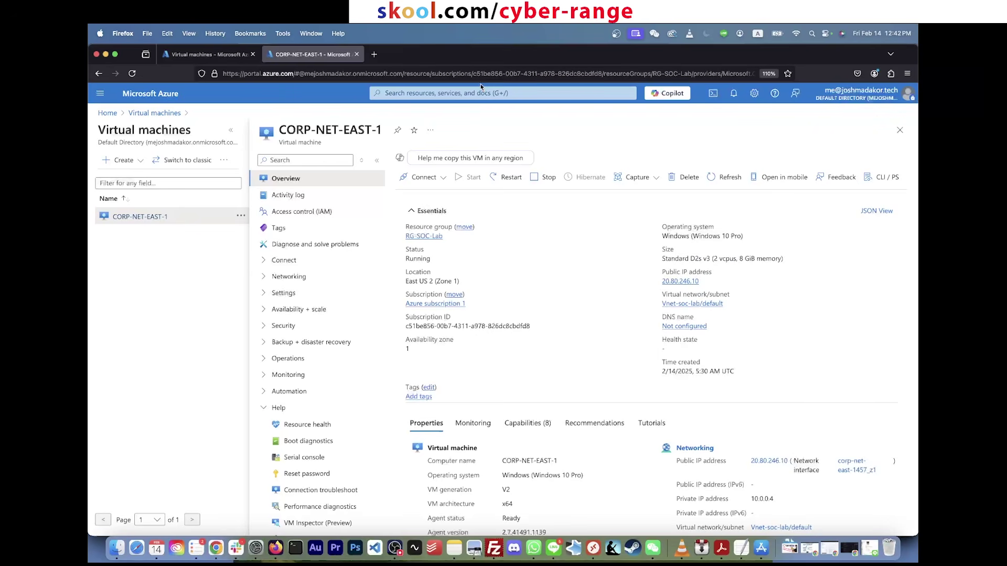
Step: Find CORP-NET-EAST-1 through the 'vm' search and copy its public IP 20.80.246.10
click(481, 93)
text(vm)
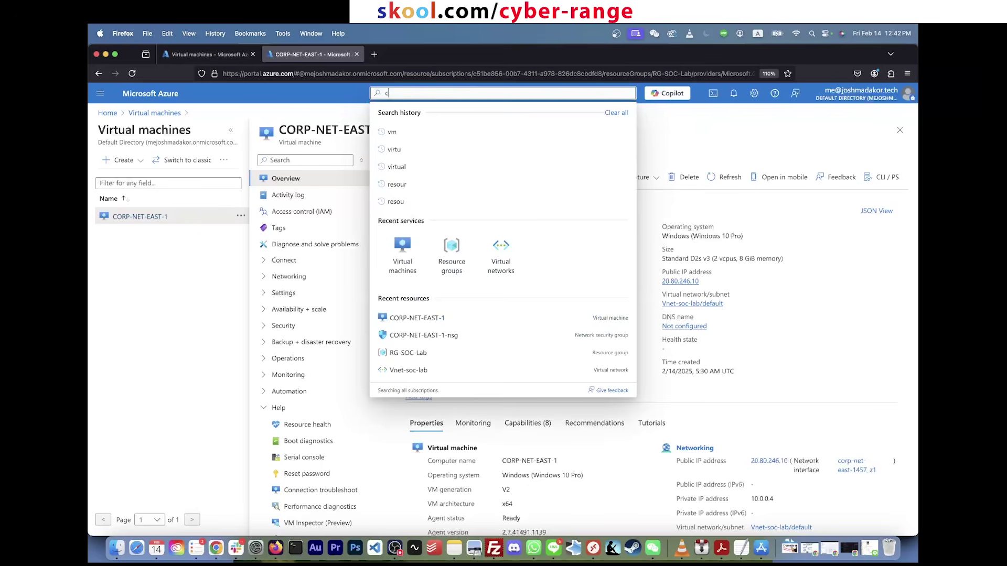
click(458, 164)
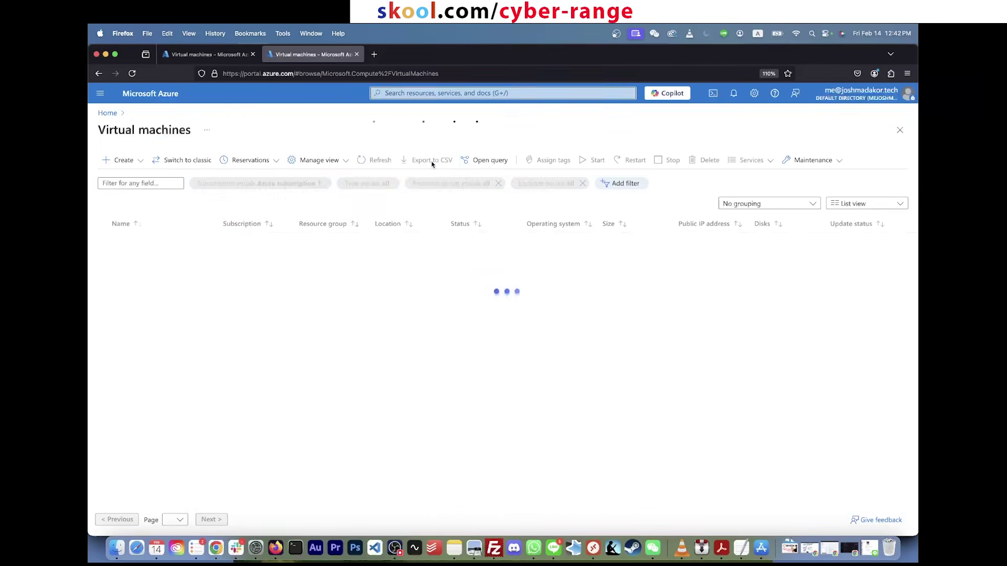
click(157, 241)
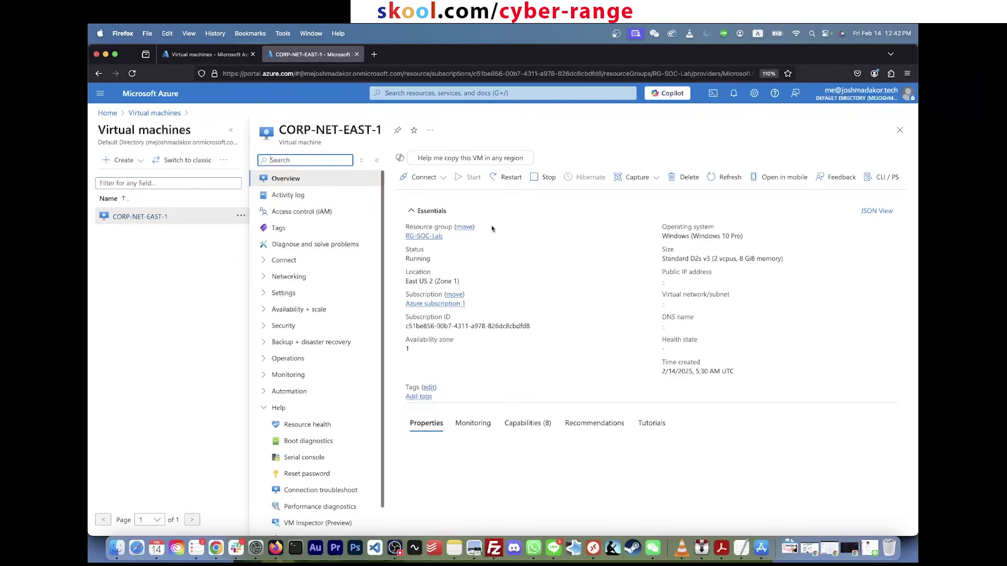
click(705, 281)
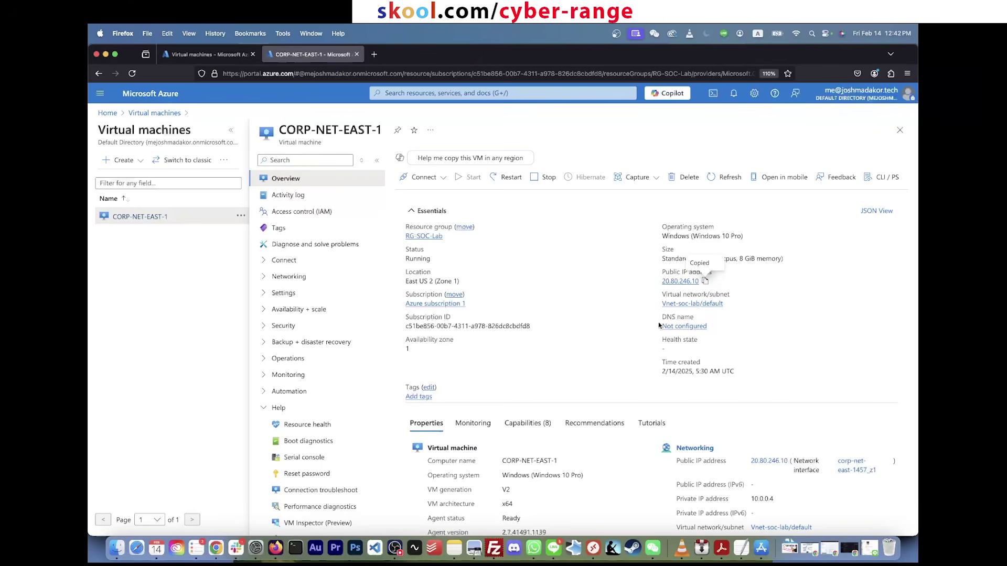
Step: Launch the Mac's Terminal app through a Spotlight search for 'terminal'
key(super+space)
text(powershell)
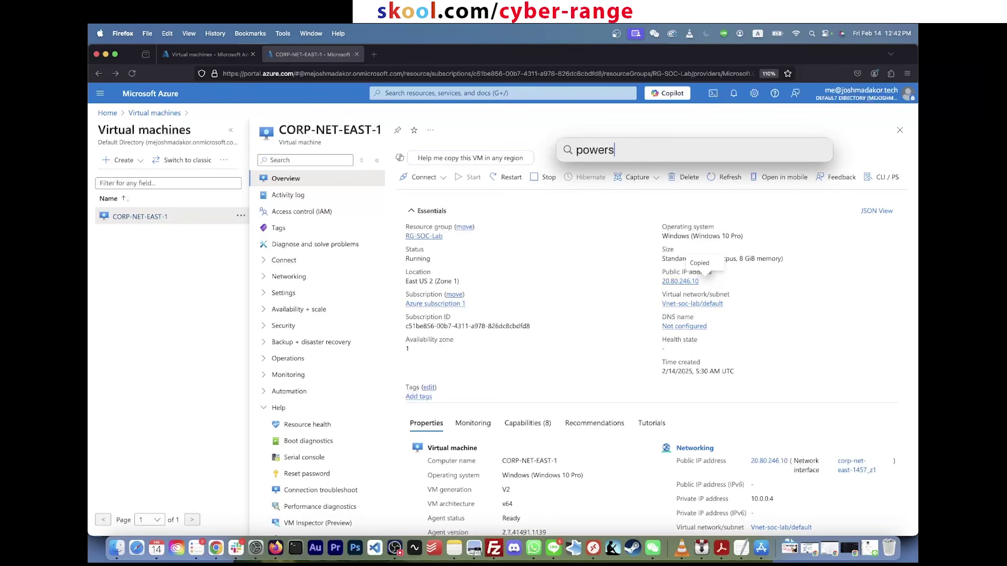
key(super+a)
text(cmd)
key(BackSpace)
key(BackSpace)
key(BackSpace)
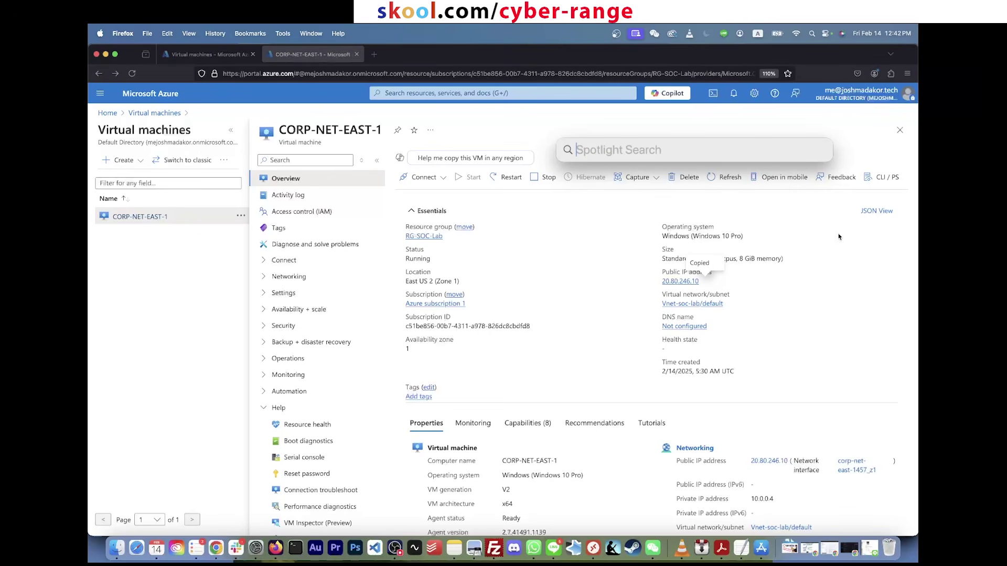
click(812, 33)
click(812, 34)
text(terminal.app)
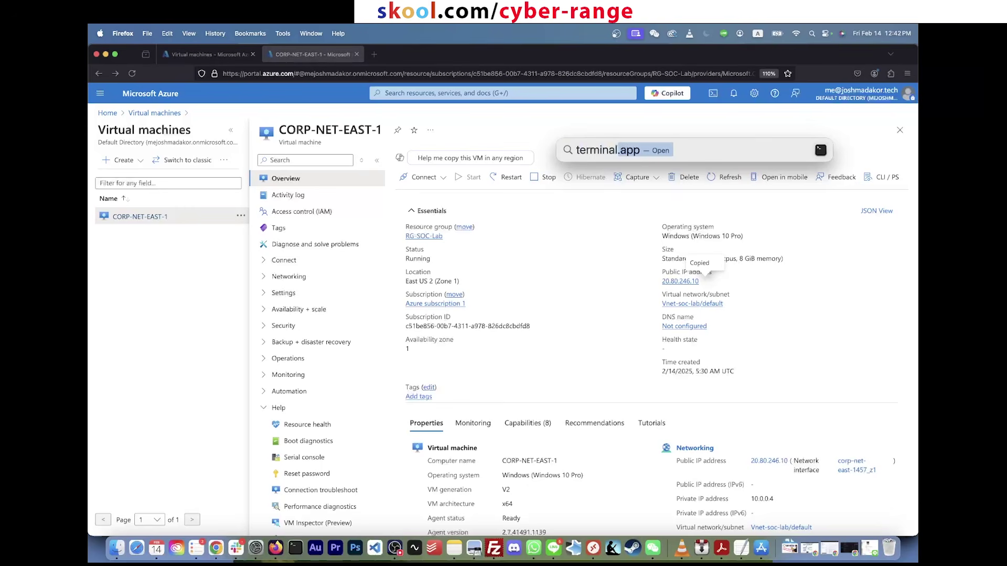
key(Return)
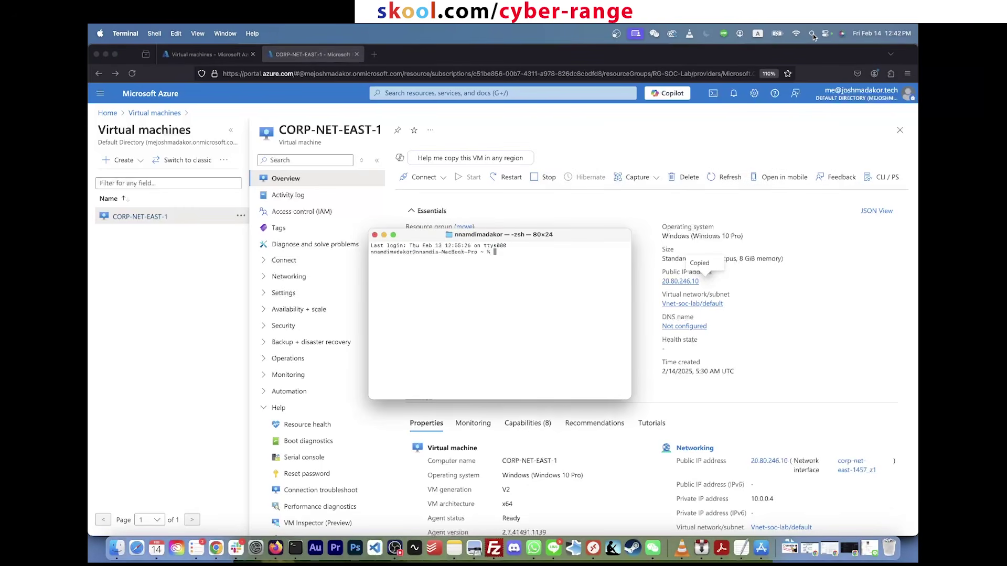
Step: Ping 20.80.246.10 from Terminal (18 of 19 replies, 5.3% loss), then quit Terminal
key(super+plus)
key(super+plus)
key(super+plus)
key(super+plus)
key(super+plus)
key(super+plus)
text(ping)
key(super+v)
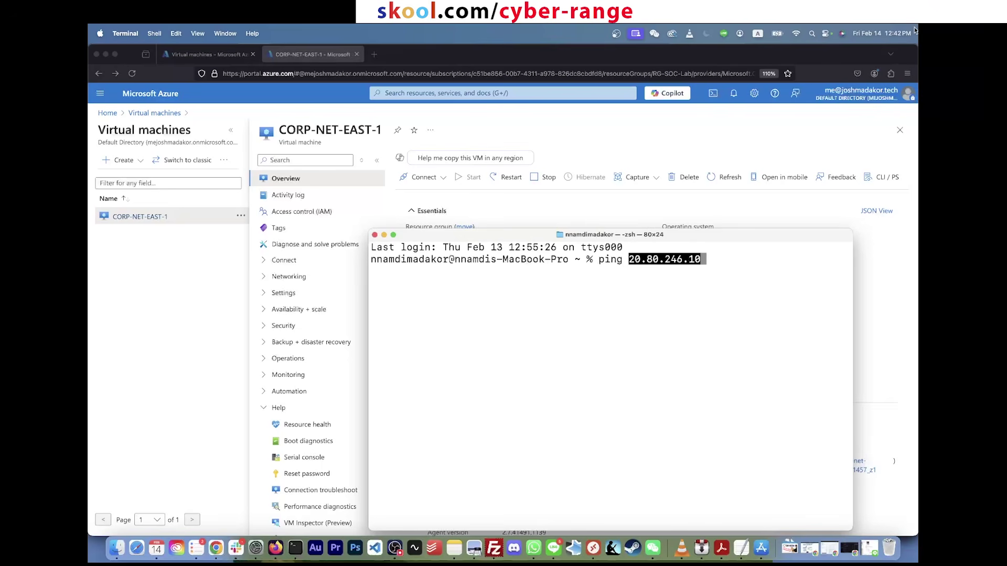
drag(817, 240, 766, 359)
drag(632, 360, 487, 163)
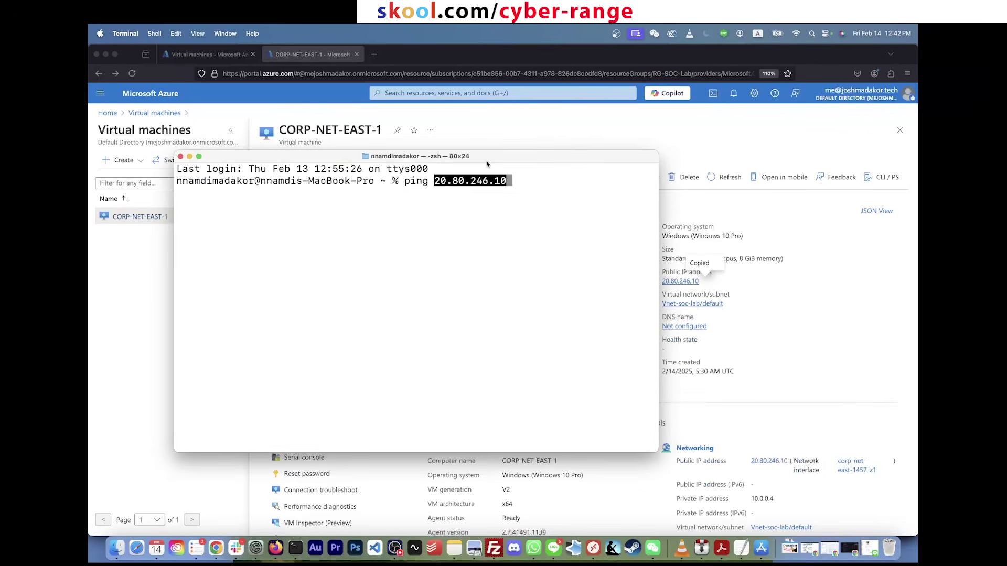
key(Return)
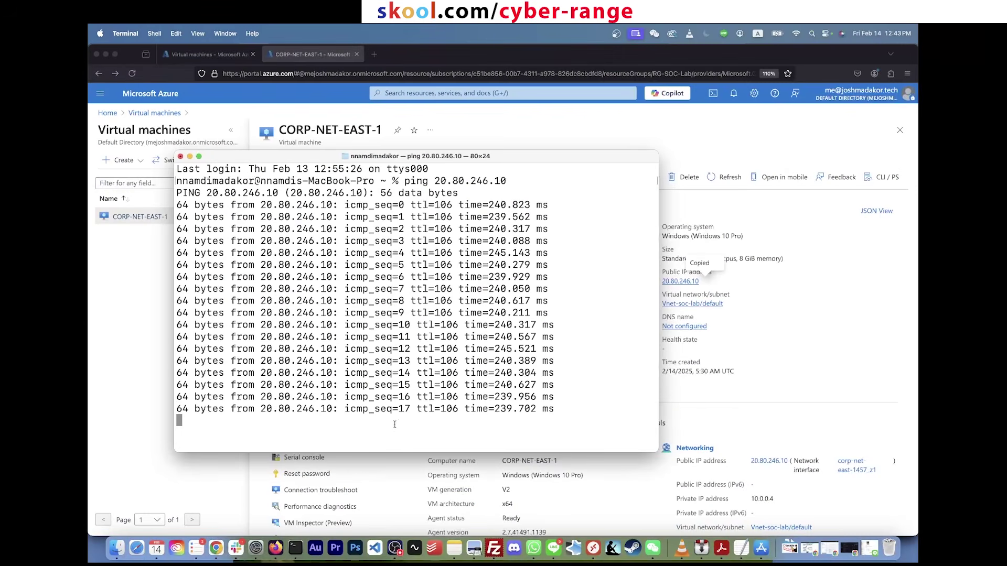
key(ctrl+c)
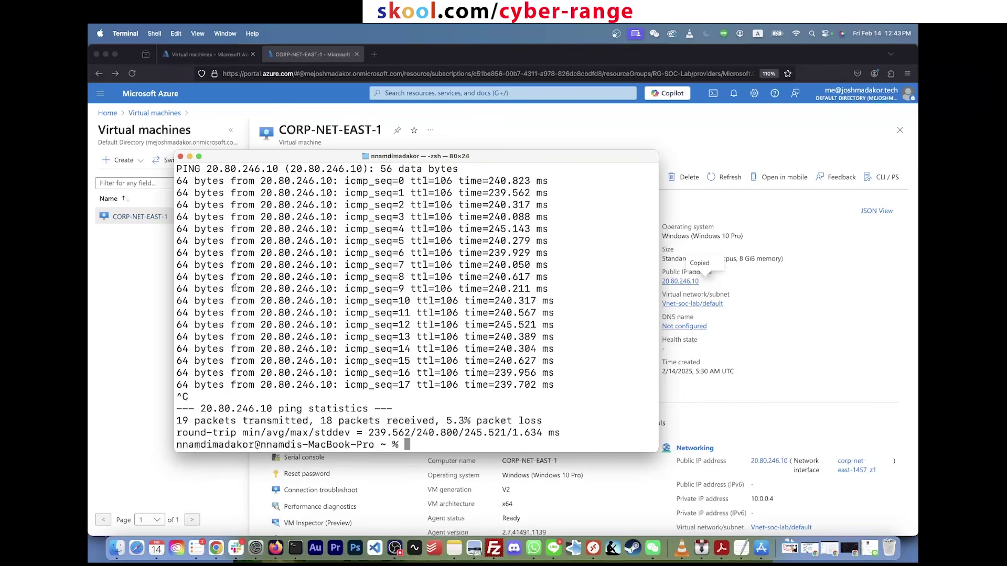
key(super+q)
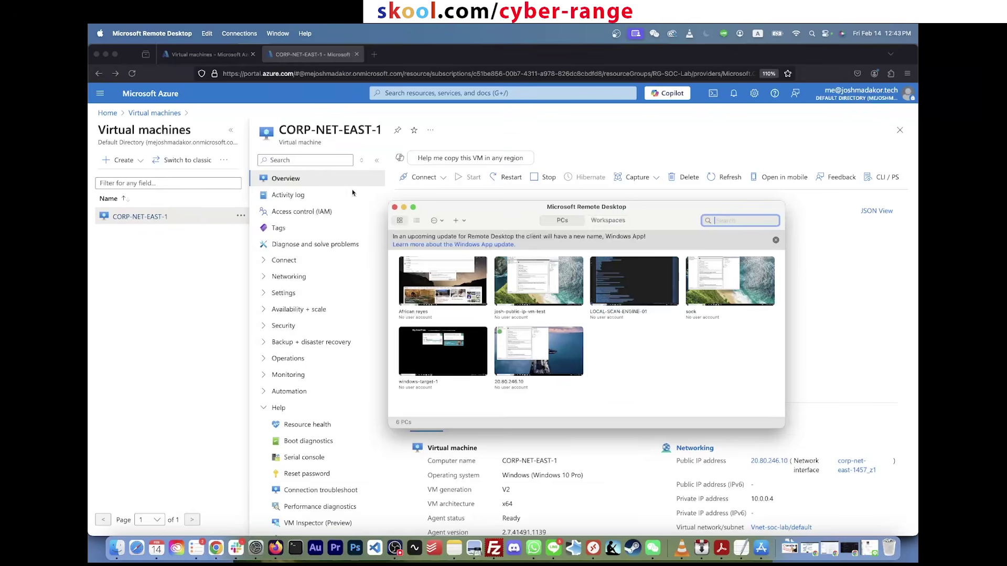
click(353, 192)
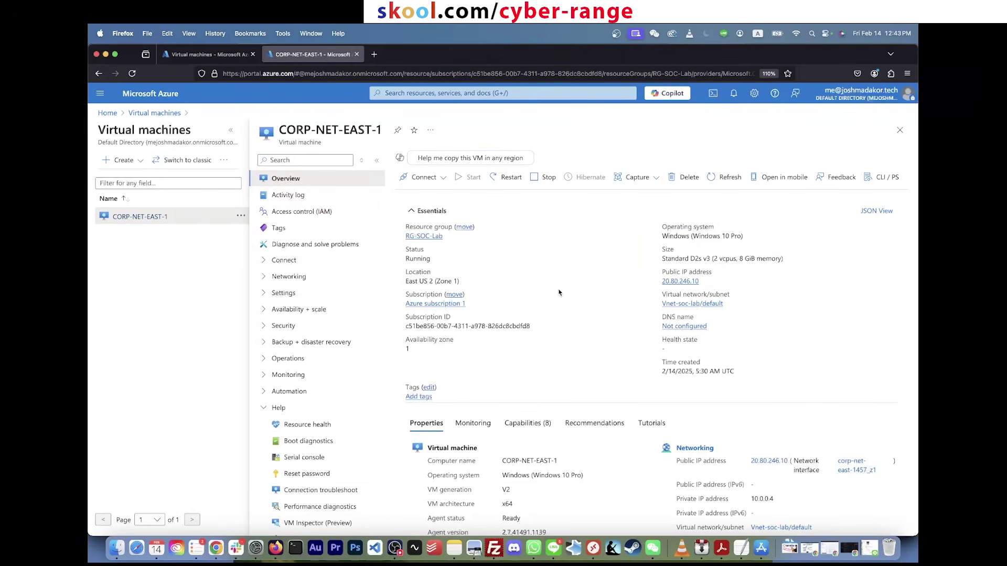
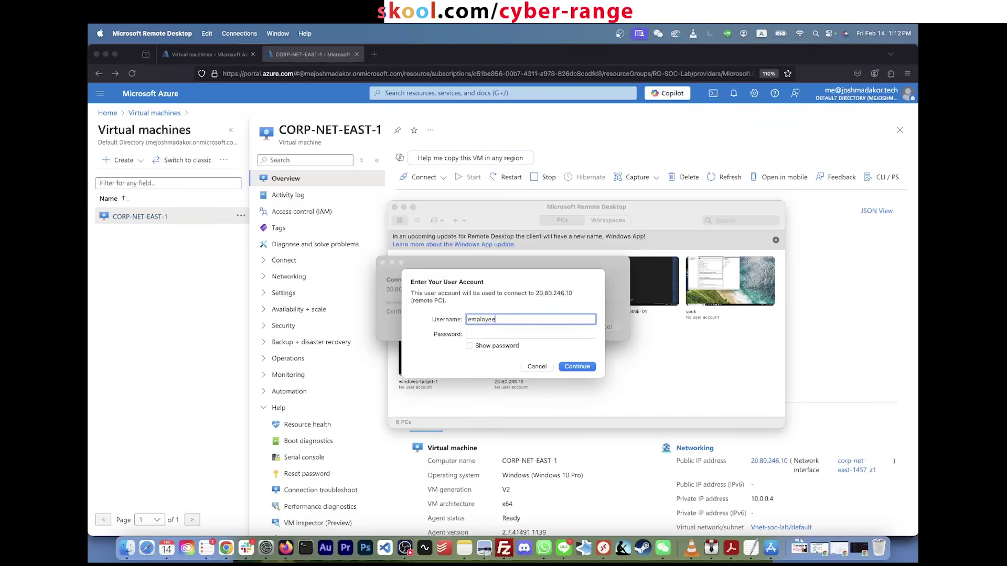
Step: Try connecting to 20.80.246.10, accepting the certificate warning and re-entering the password several times
key(Return)
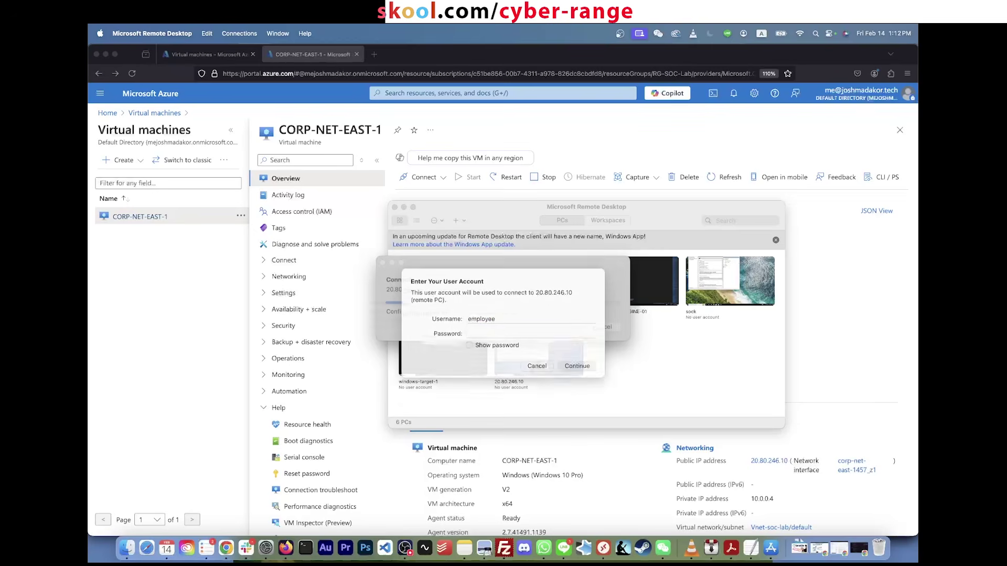
key(Return)
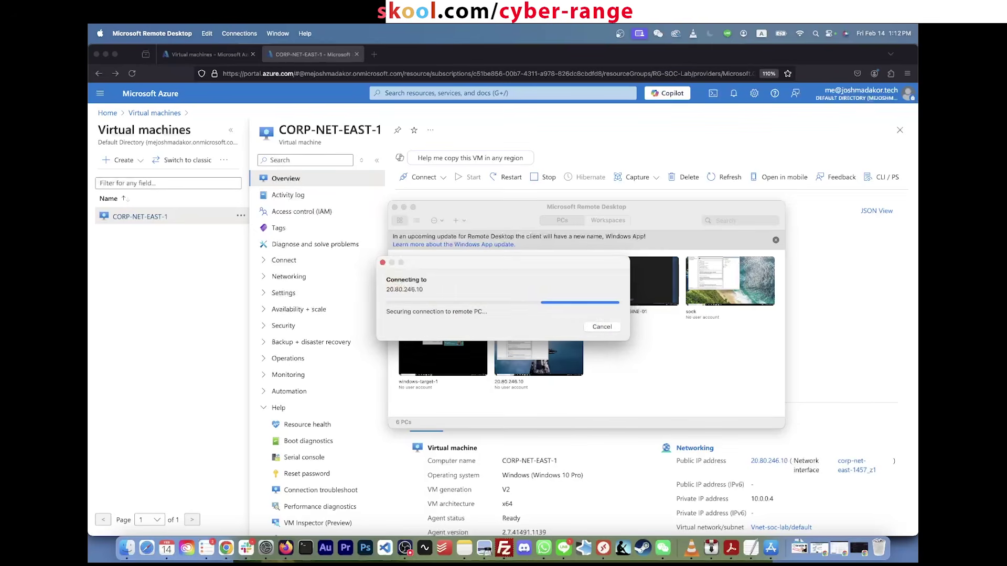
text(••)
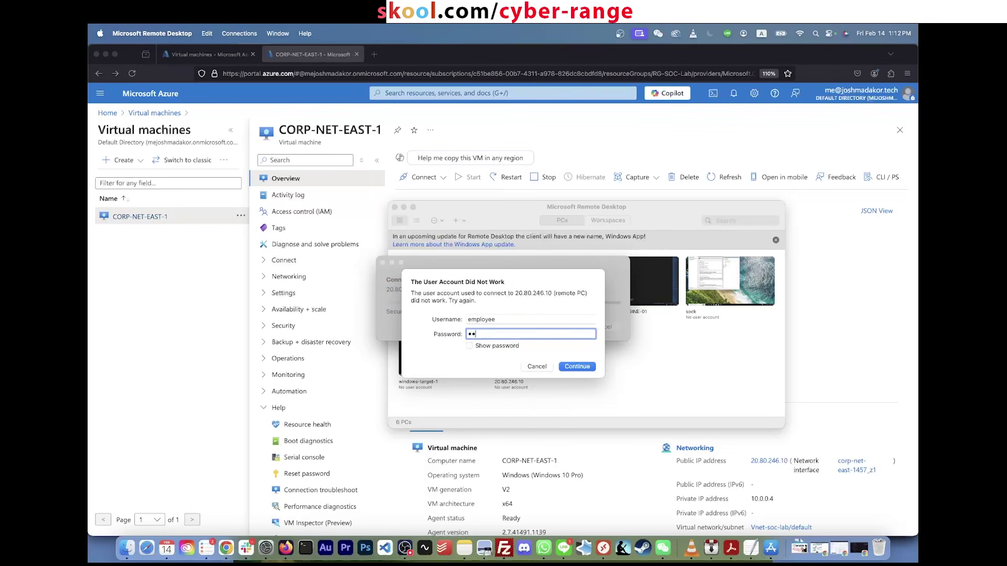
key(Return)
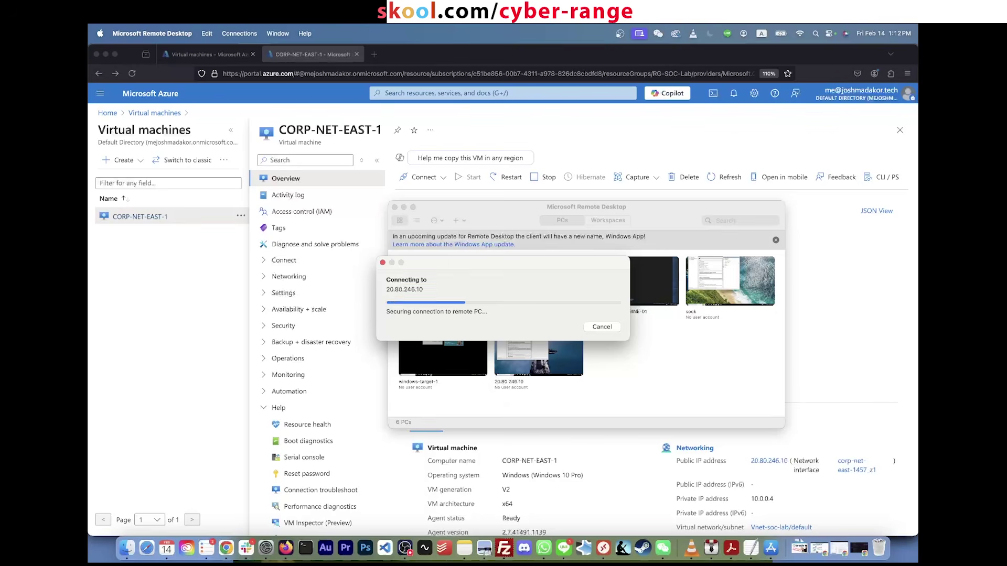
key(Return)
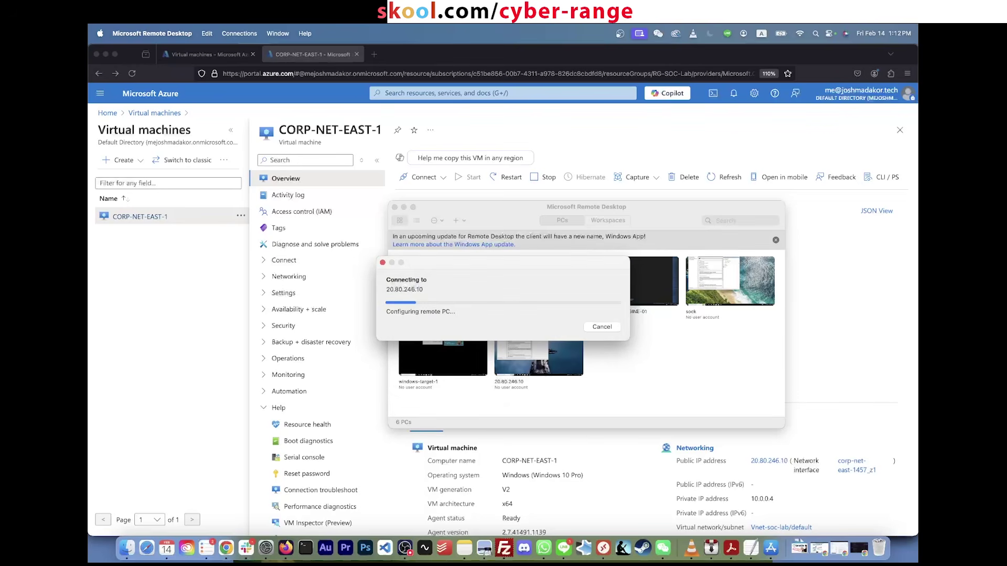
text(••)
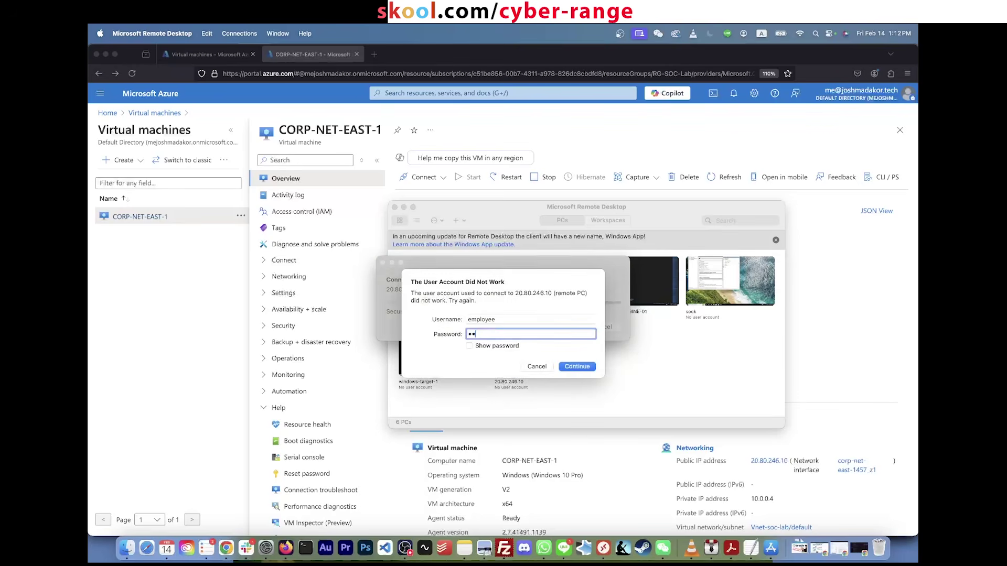
text(•••)
key(Return)
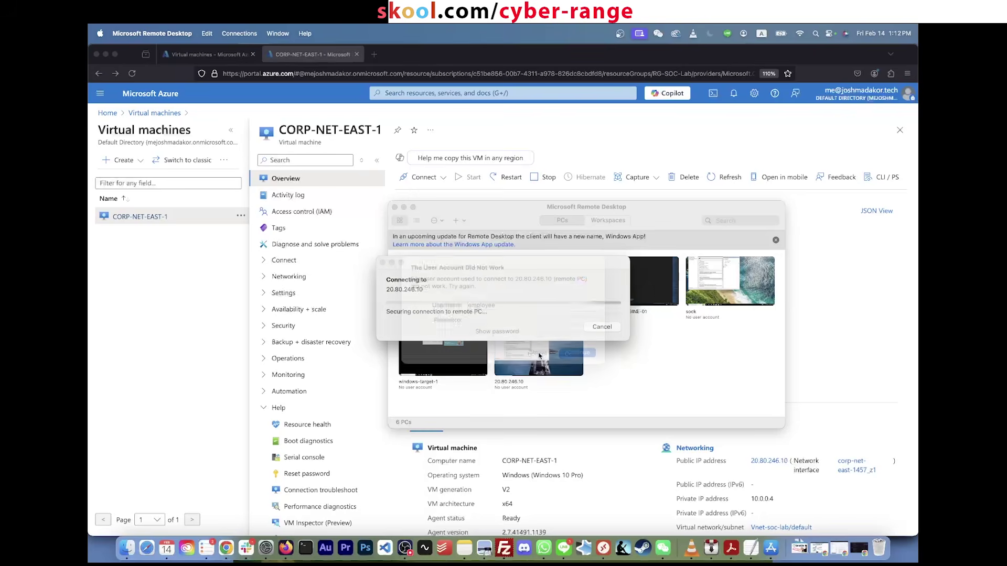
key(Return)
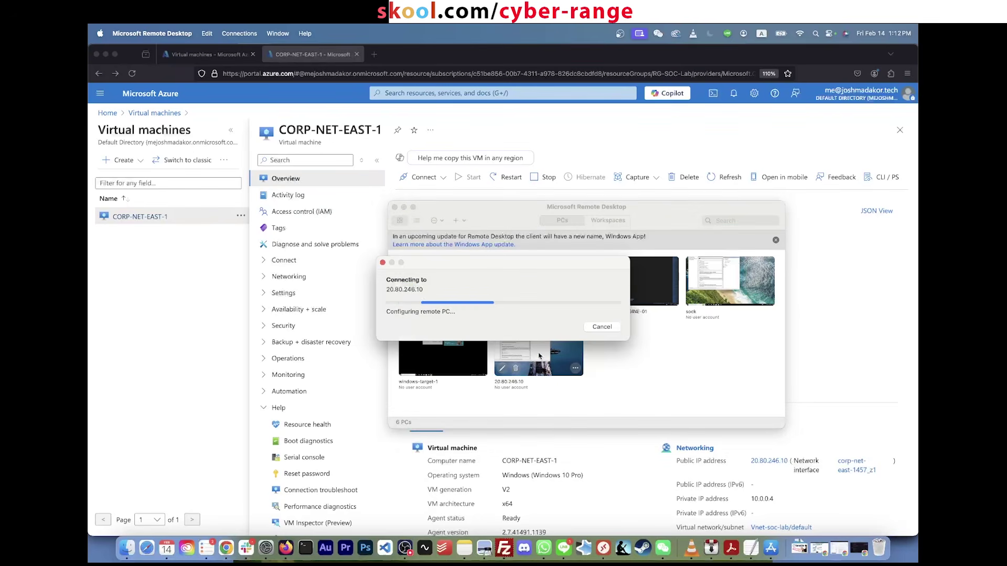
Step: Sign in with the lab account's username and password to reach the remote Windows desktop
text(labuser)
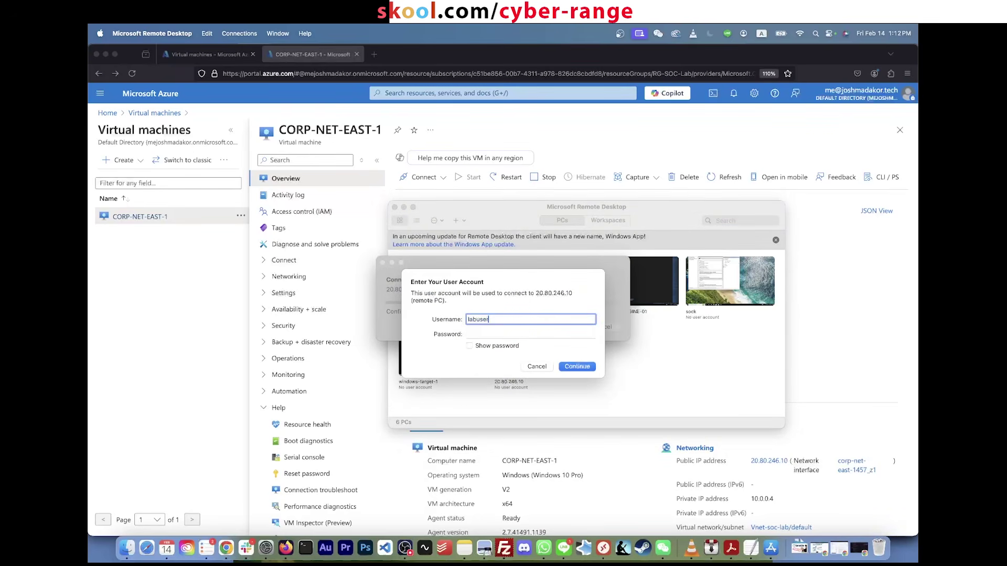
key(Tab)
text(•)
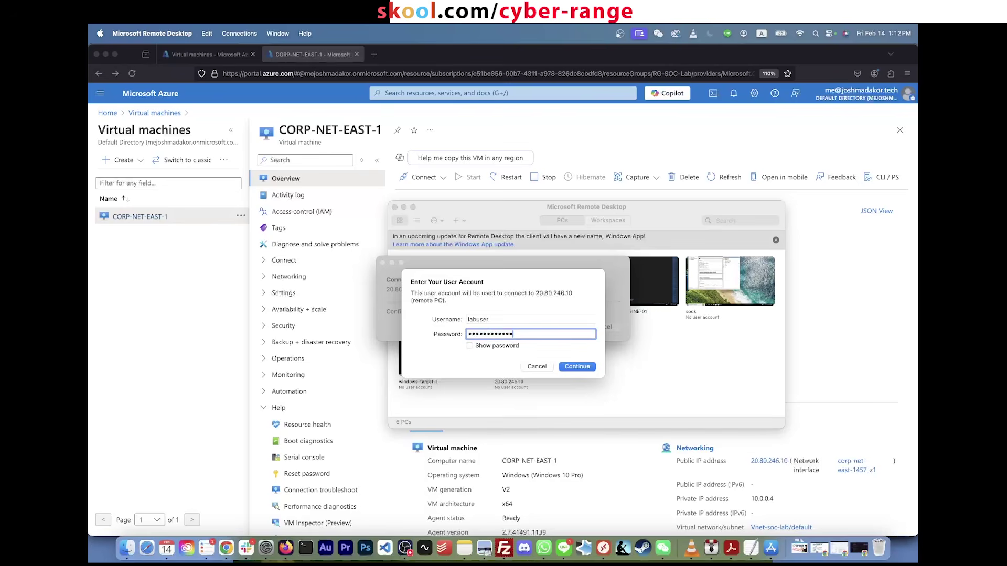
key(Return)
key(Return)
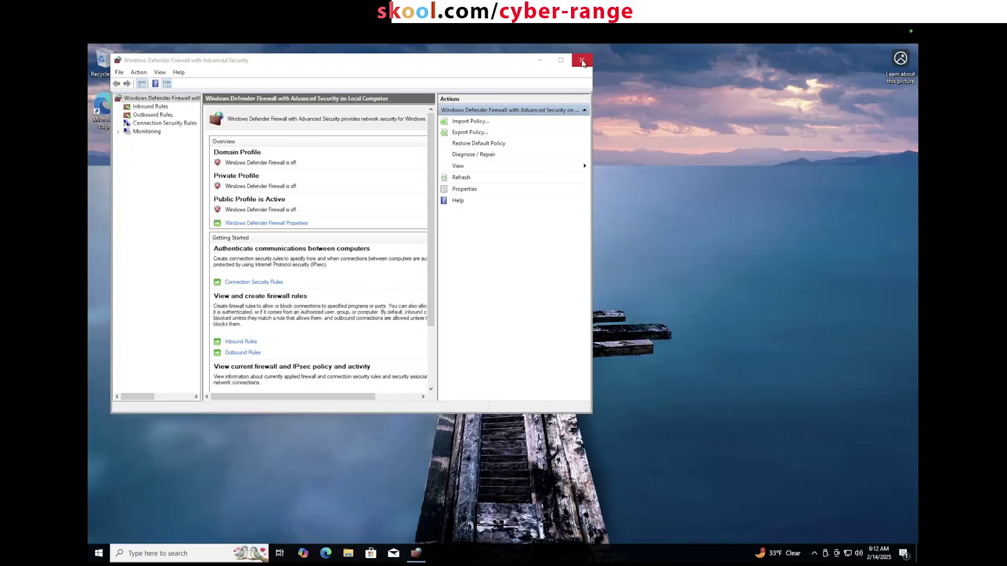
Step: Close Windows Defender Firewall, launch Event Viewer via an 'eventviewer' search, maximize it and widen its tree
click(582, 62)
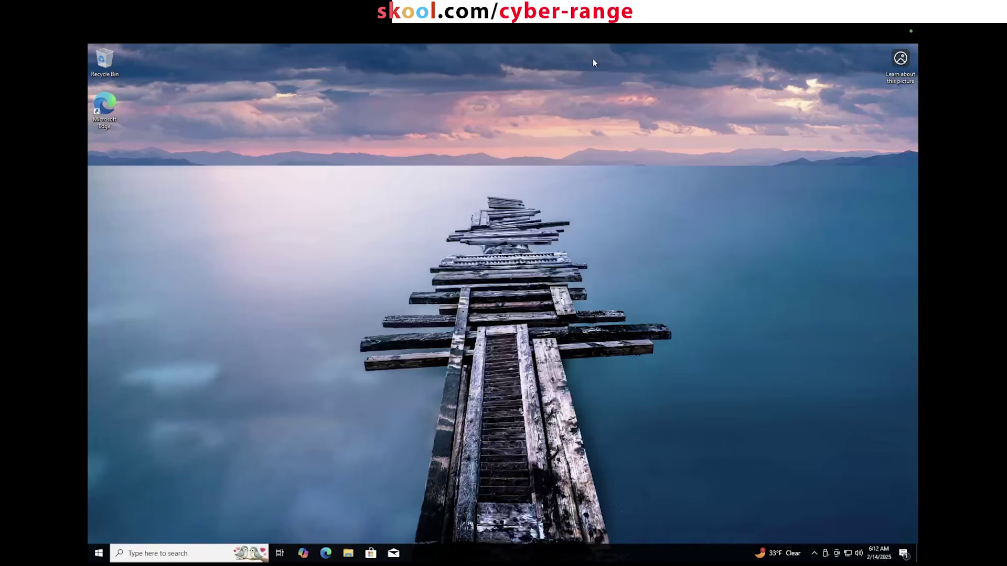
drag(723, 100, 317, 393)
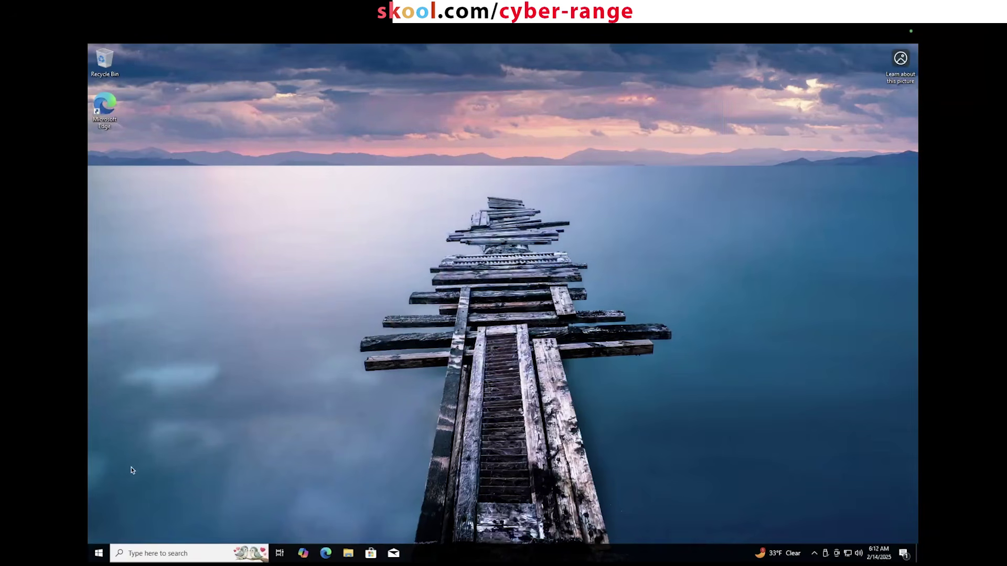
click(99, 554)
text(eventviewer)
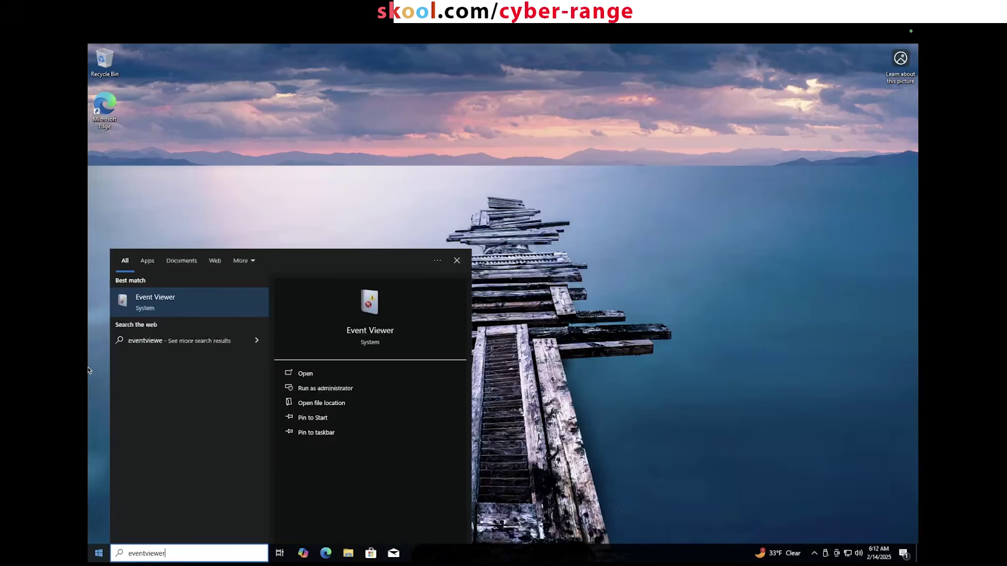
click(171, 300)
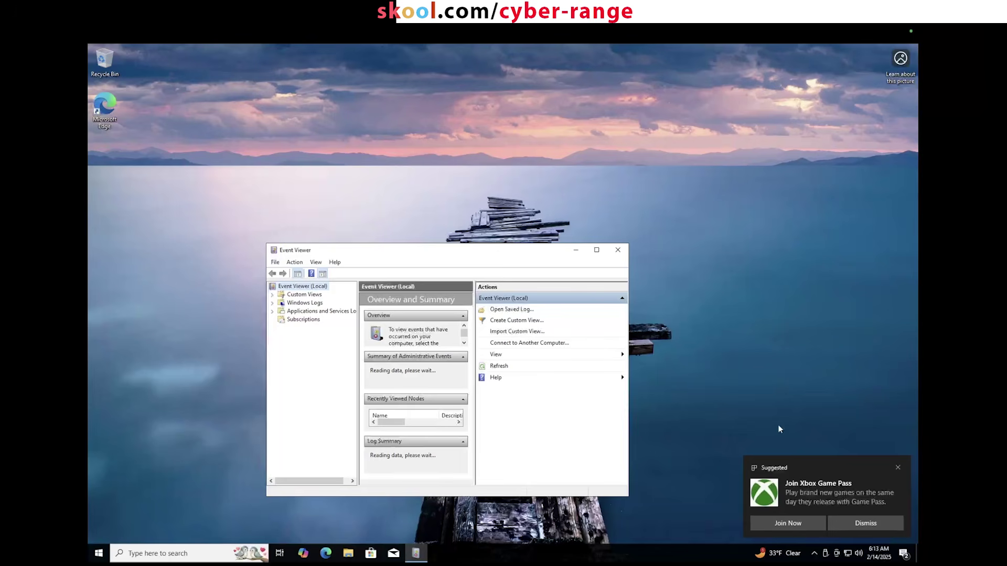
double_click(535, 251)
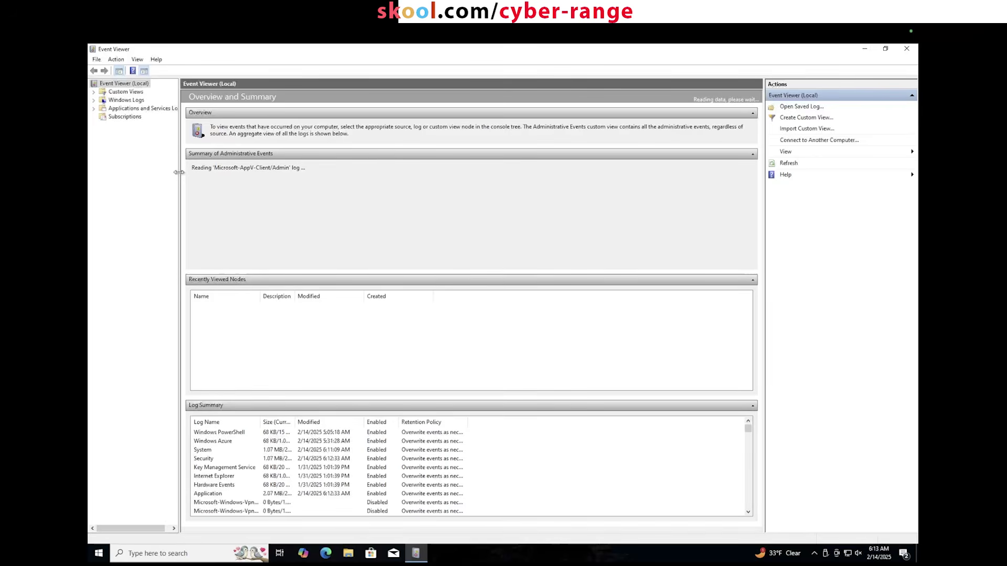
drag(285, 166, 286, 165)
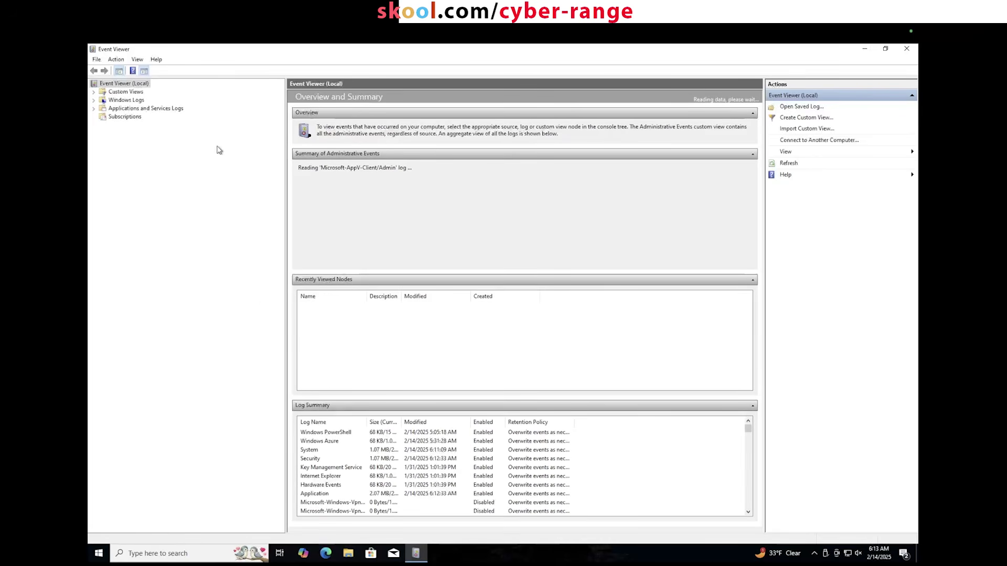
Step: Open the Security log under Windows Logs and widen the navigation tree
click(94, 100)
click(123, 117)
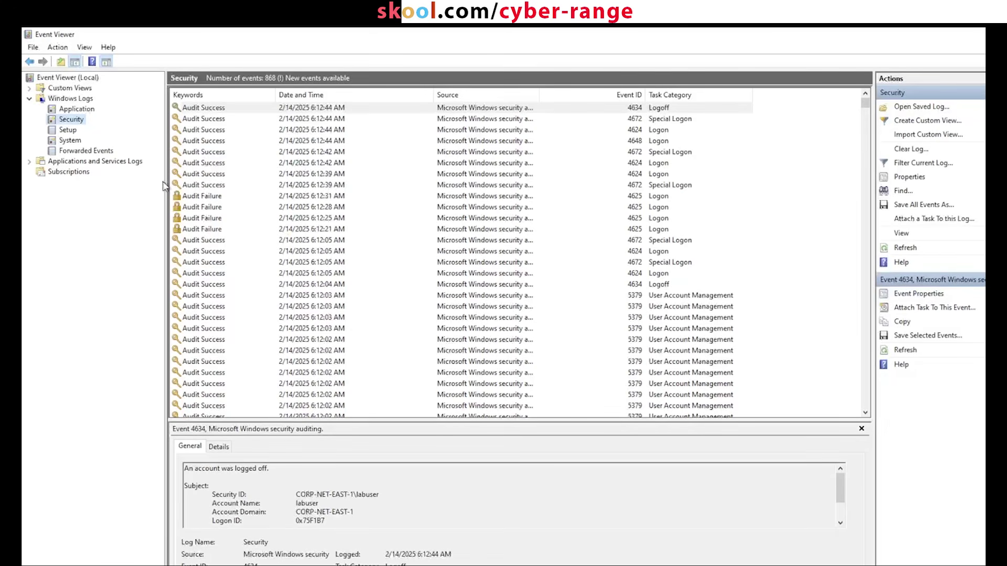
drag(167, 183, 202, 181)
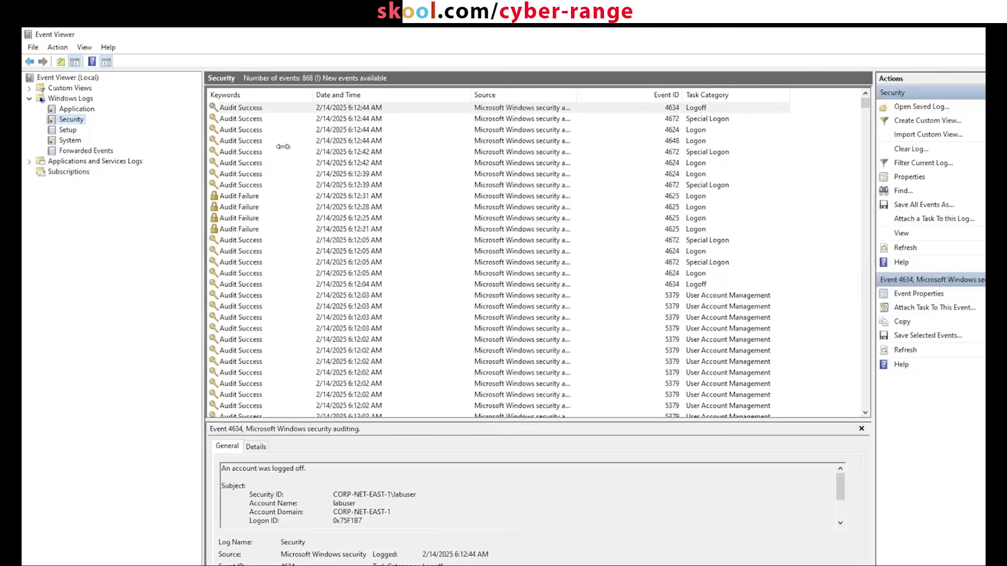
Step: Inspect the 4625 Audit Failure, 4672 Special Logon and 4624 Logon event details
click(247, 197)
click(241, 262)
scroll(241, 308, down, 15)
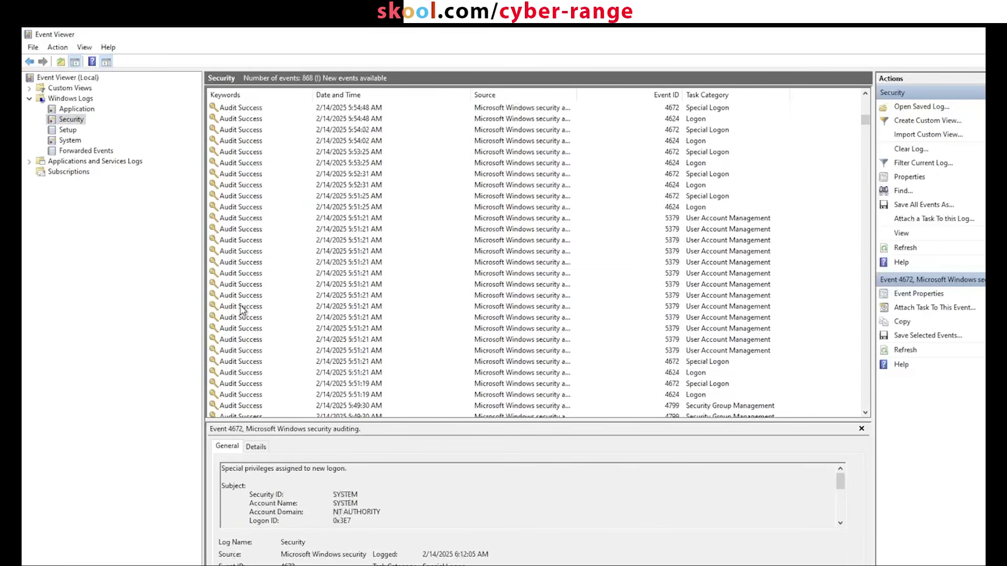
scroll(241, 309, up, 15)
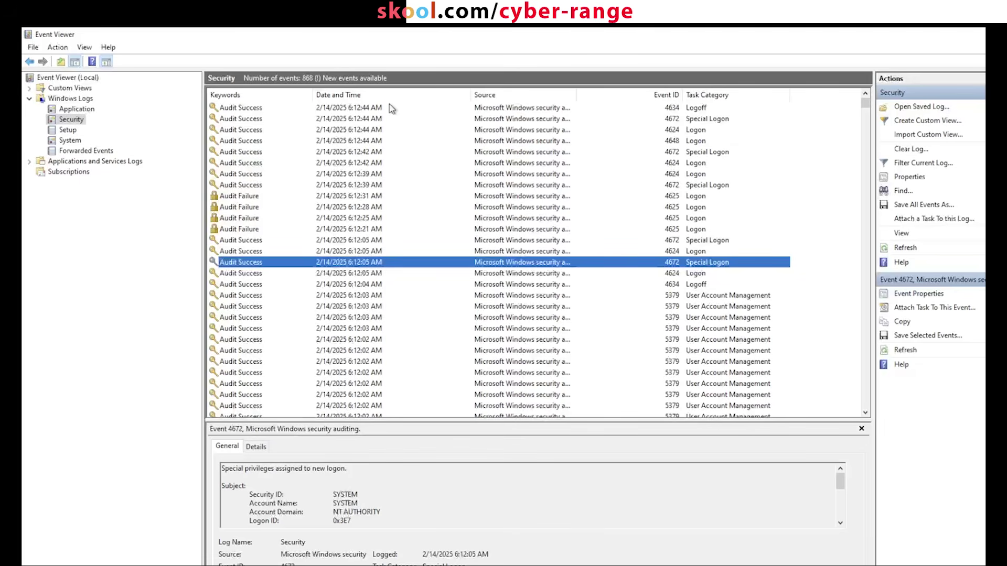
click(310, 130)
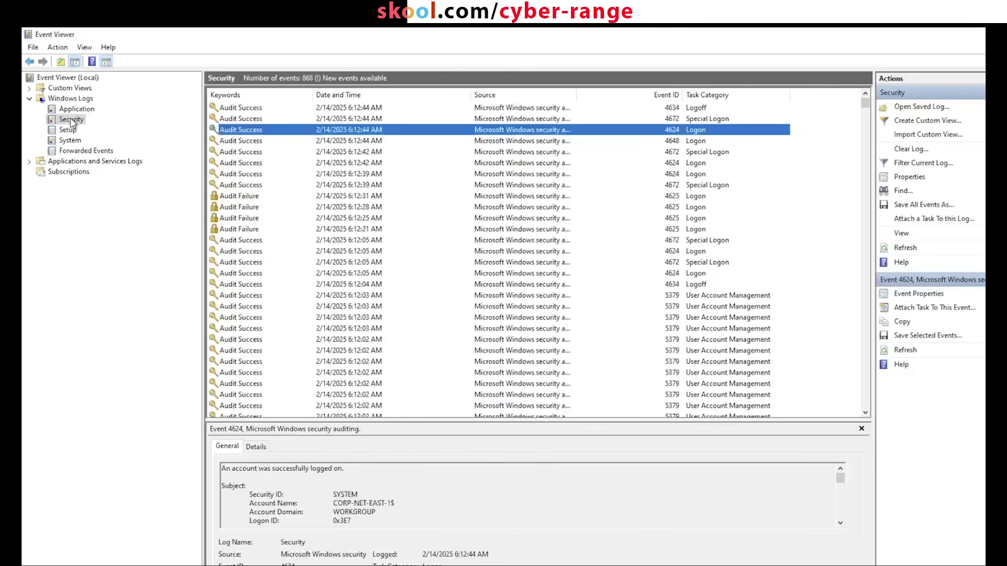
click(71, 120)
key(ctrl+f)
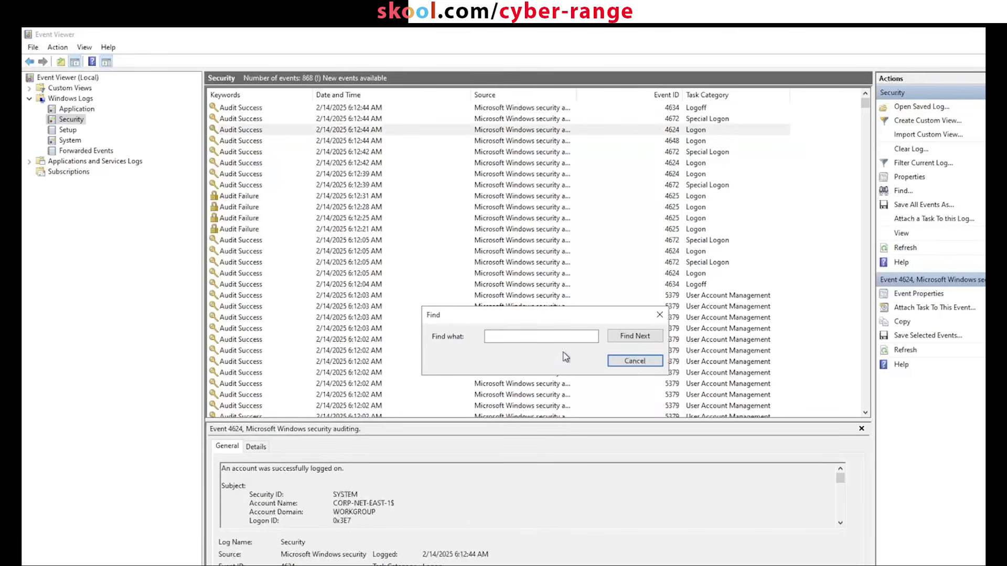
text(4625)
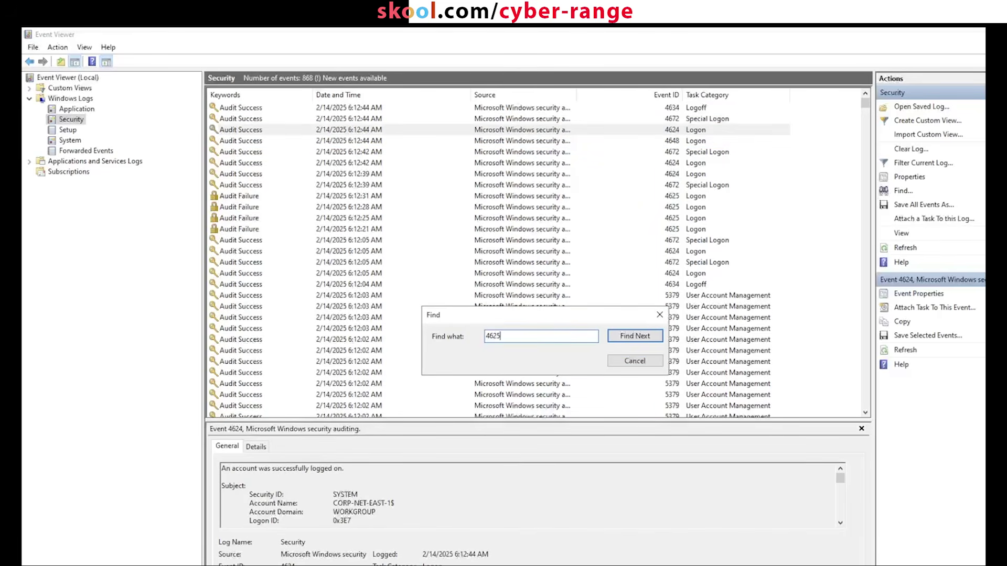
key(Return)
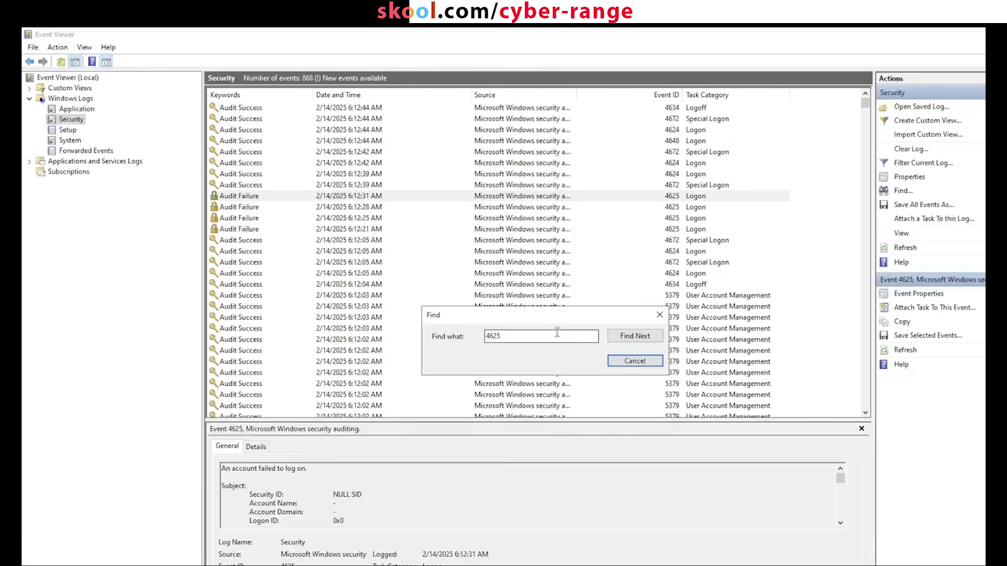
drag(559, 318, 438, 225)
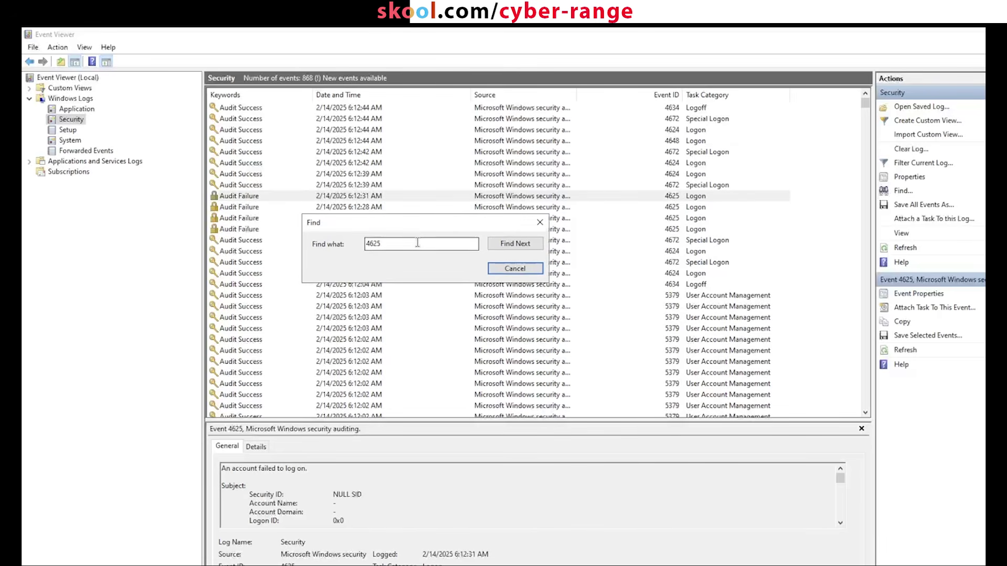
click(505, 244)
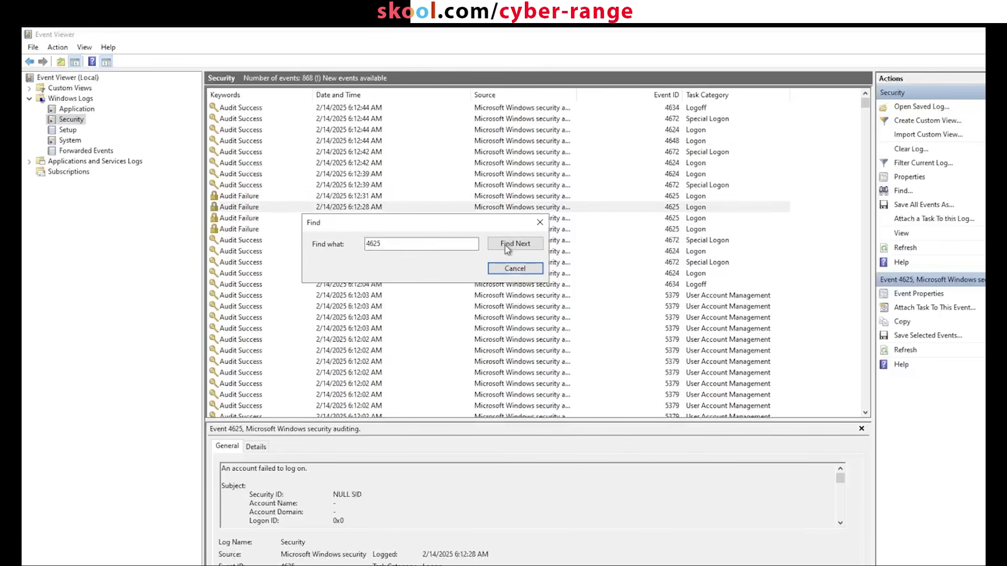
click(504, 245)
click(506, 247)
click(505, 244)
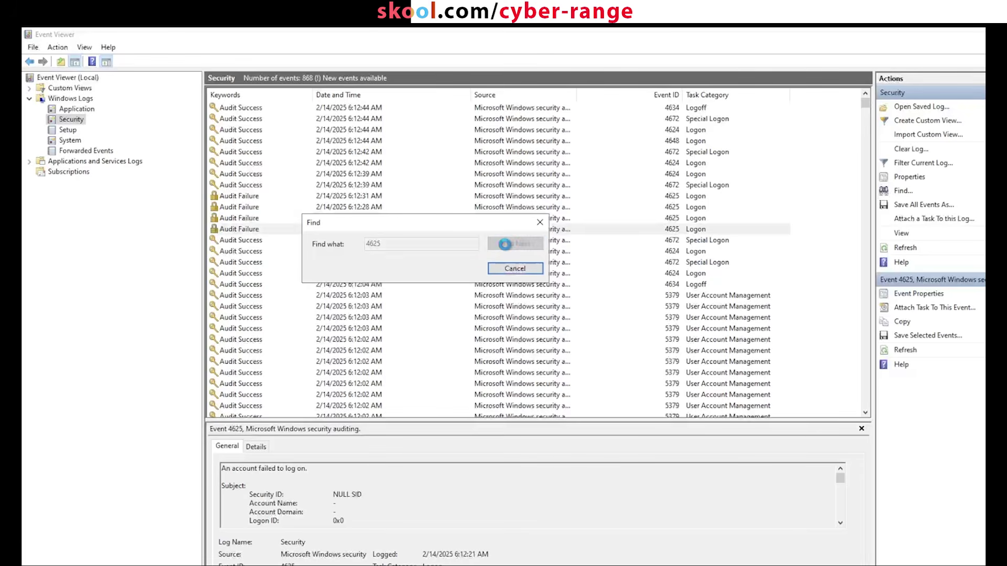
click(506, 247)
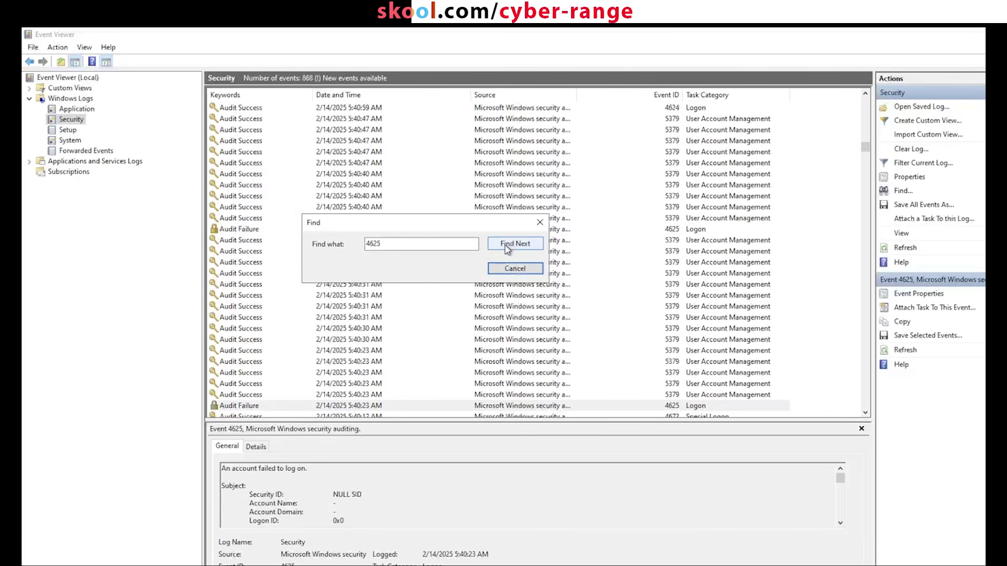
click(505, 245)
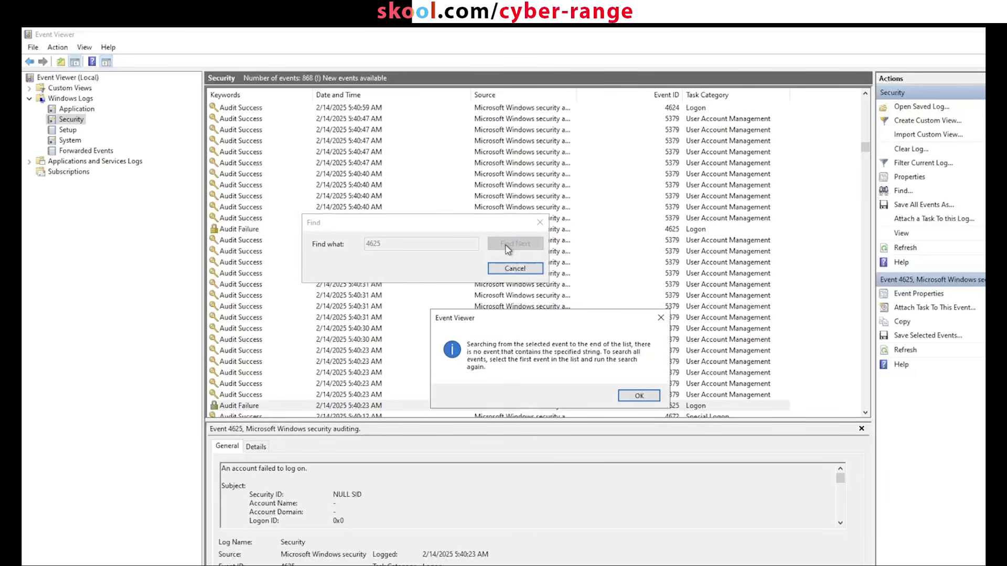
click(637, 397)
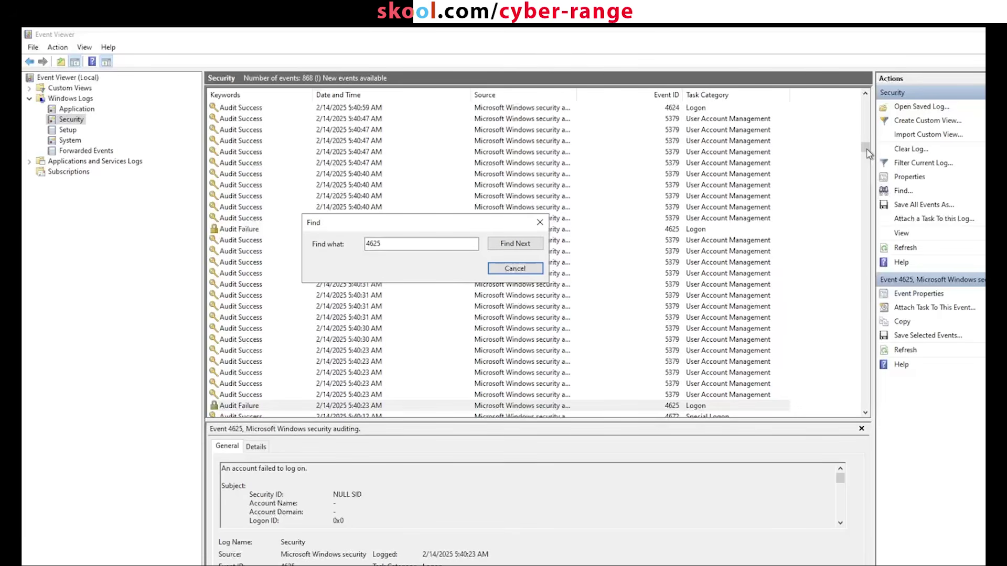
click(521, 271)
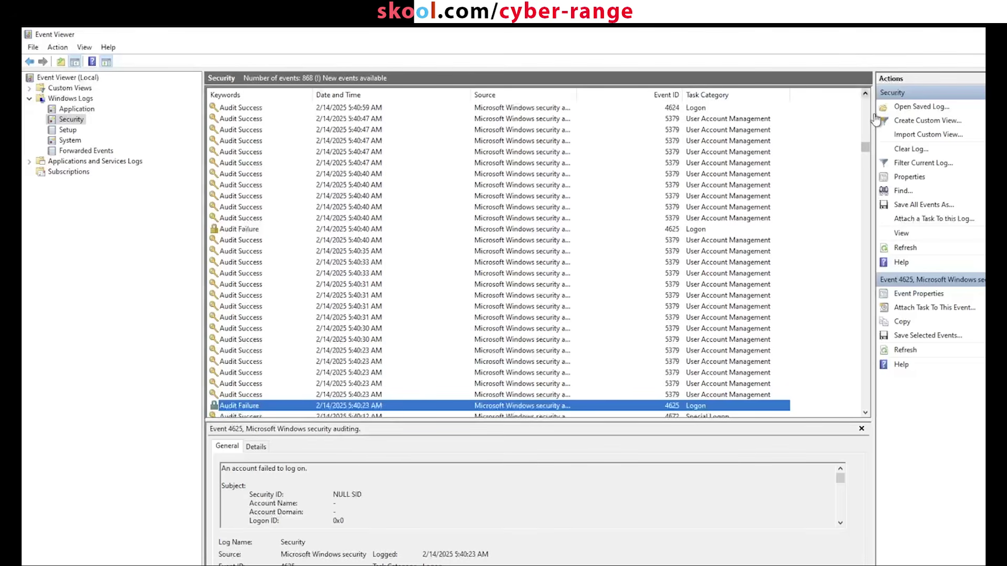
scroll(867, 134, up, 10)
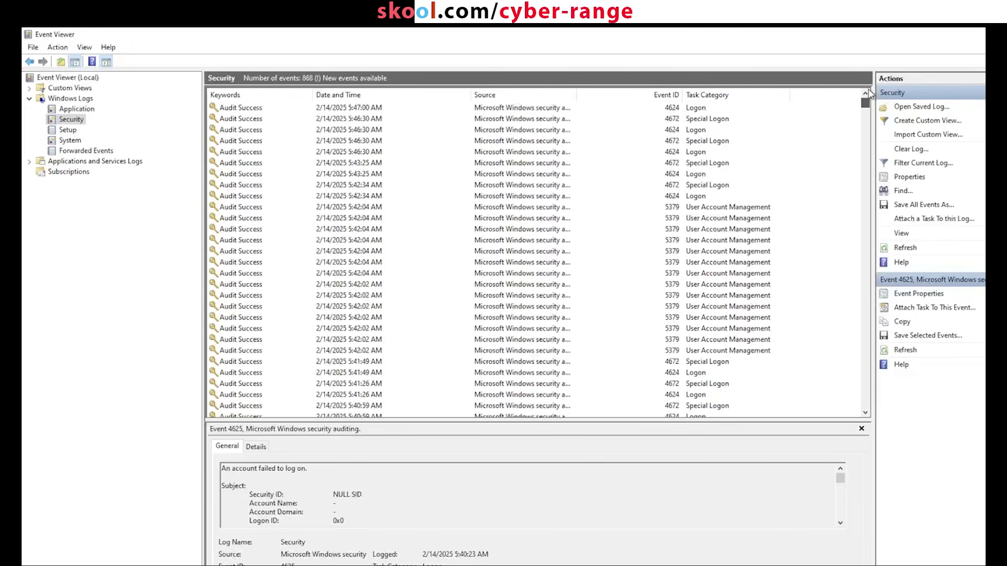
drag(869, 93, 863, 94)
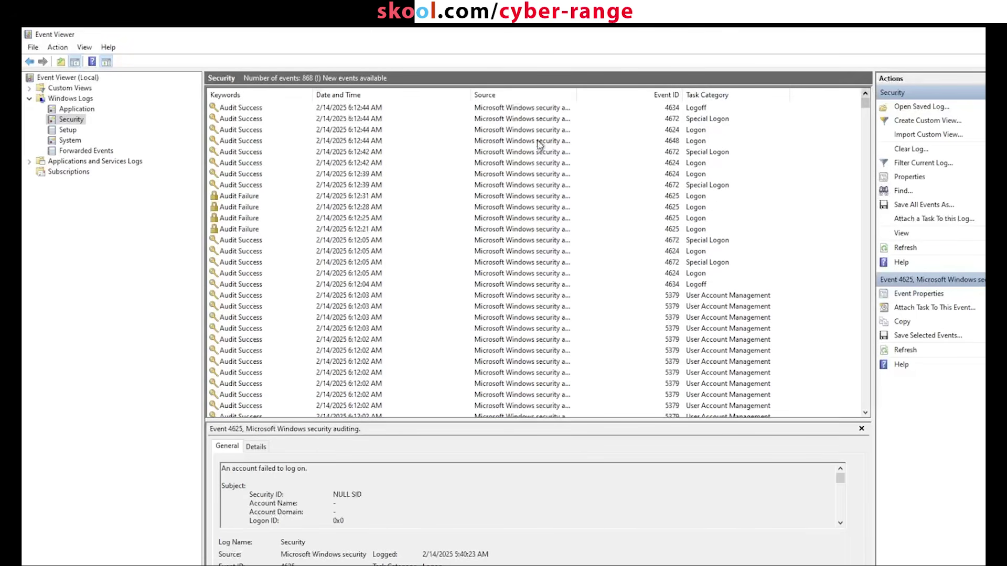
click(500, 110)
key(ctrl+f)
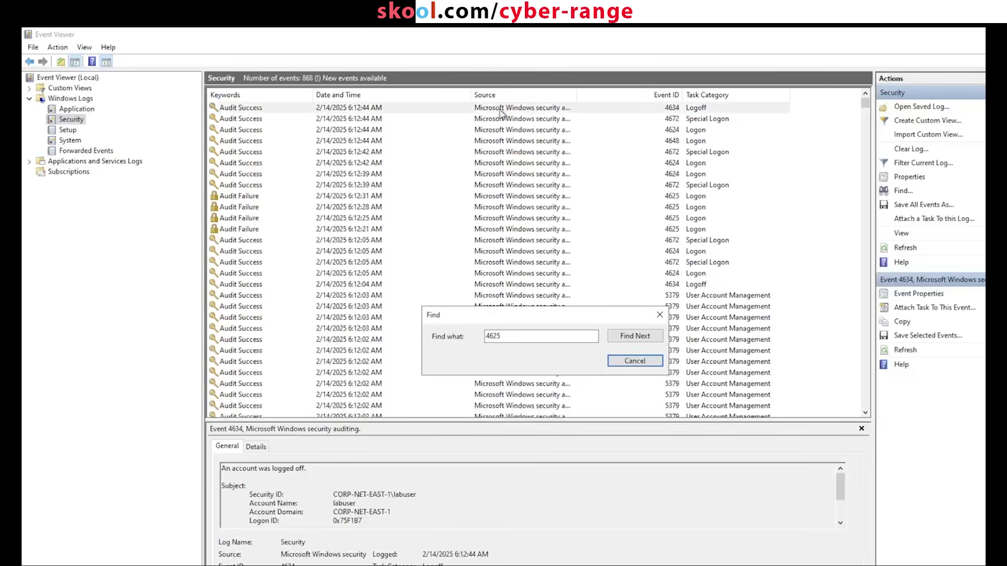
click(635, 338)
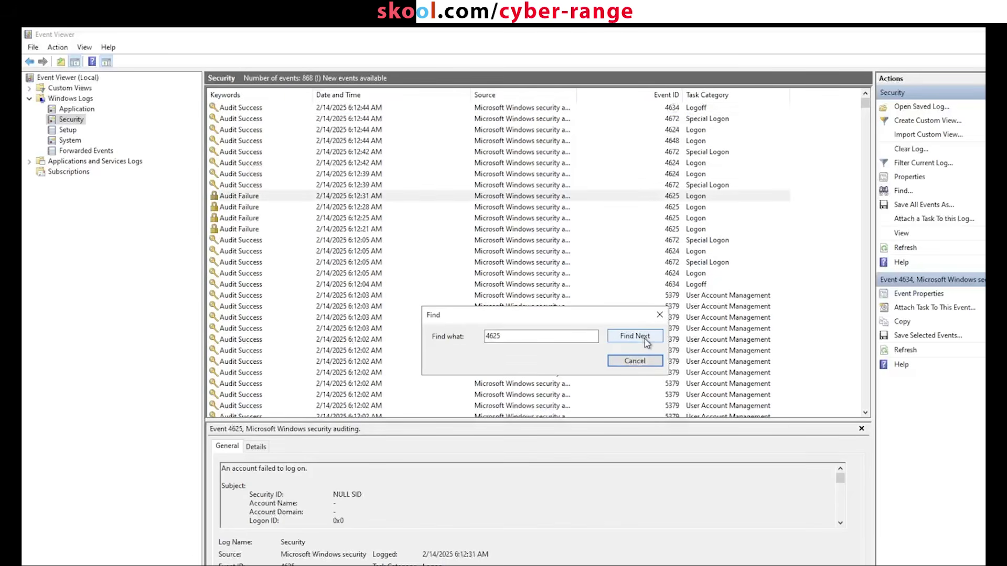
click(555, 198)
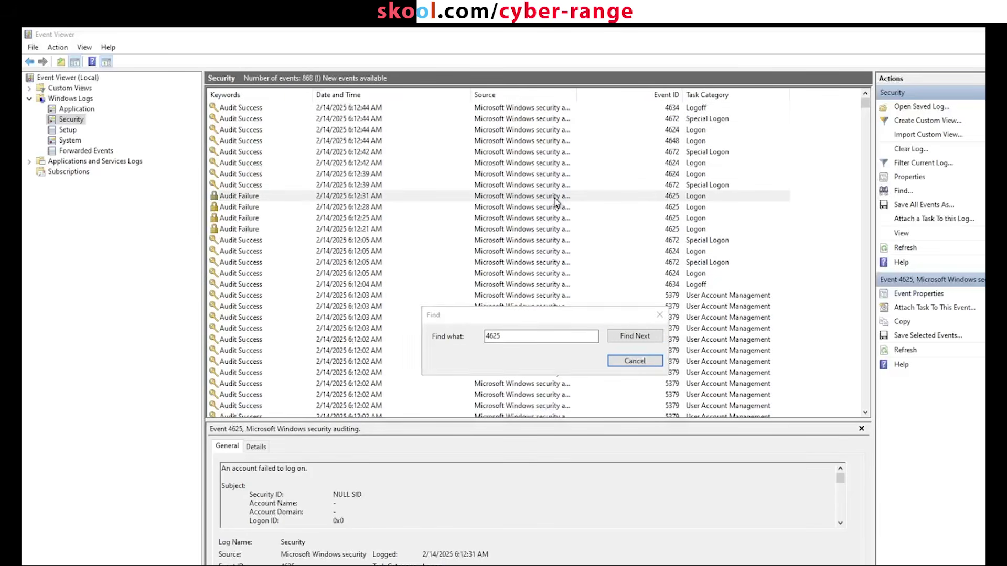
click(636, 361)
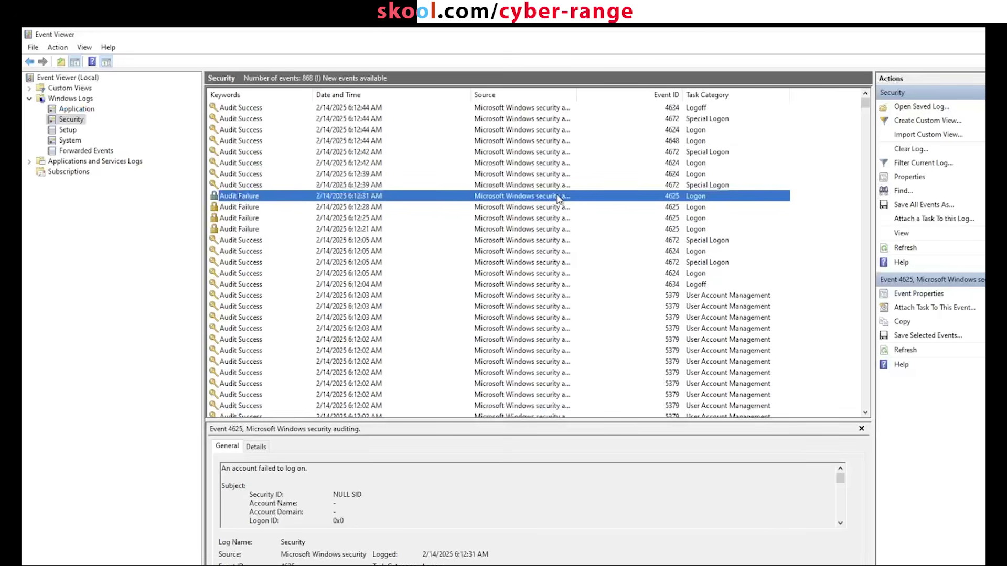
double_click(558, 198)
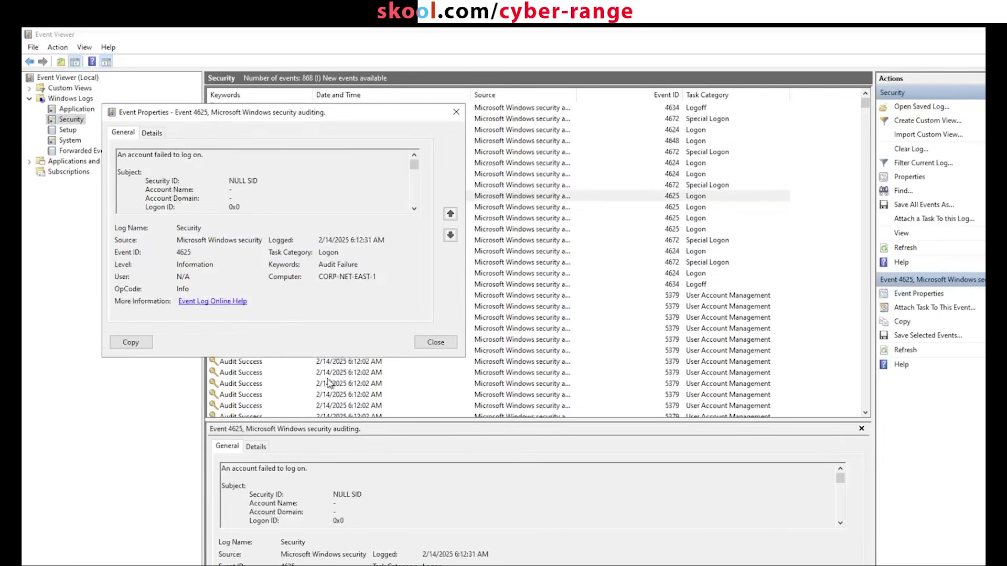
drag(315, 357, 315, 564)
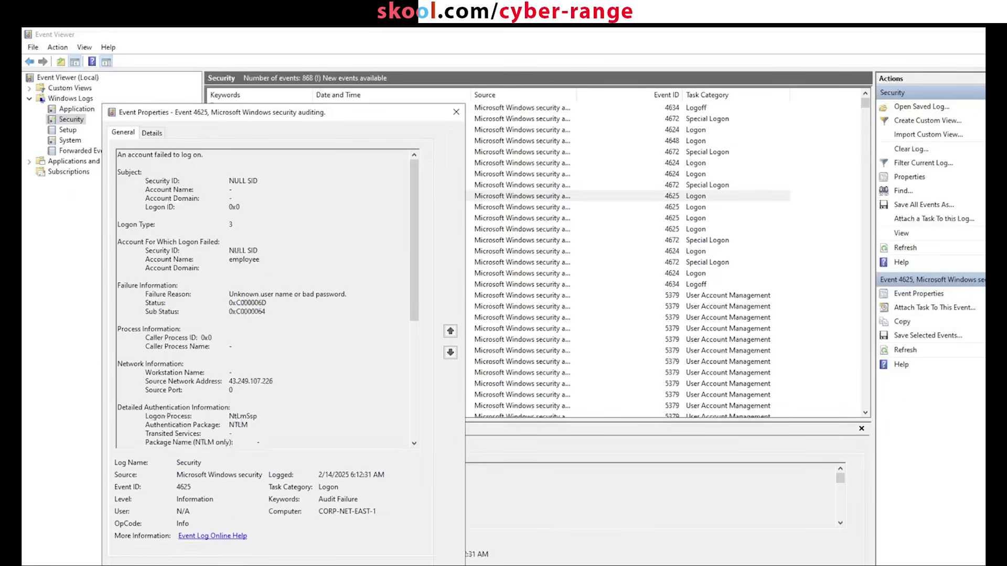
drag(338, 115, 405, 89)
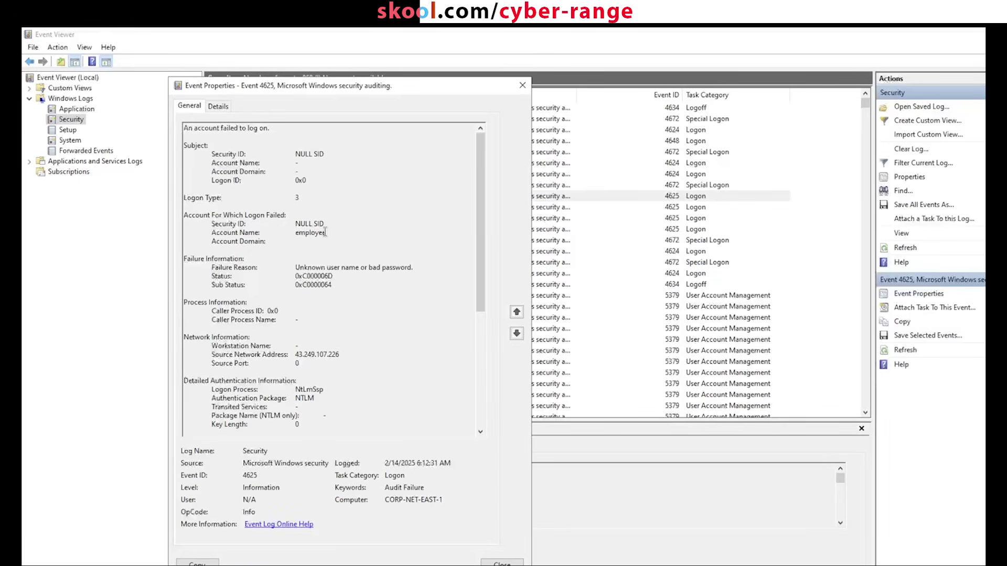
drag(325, 233, 211, 233)
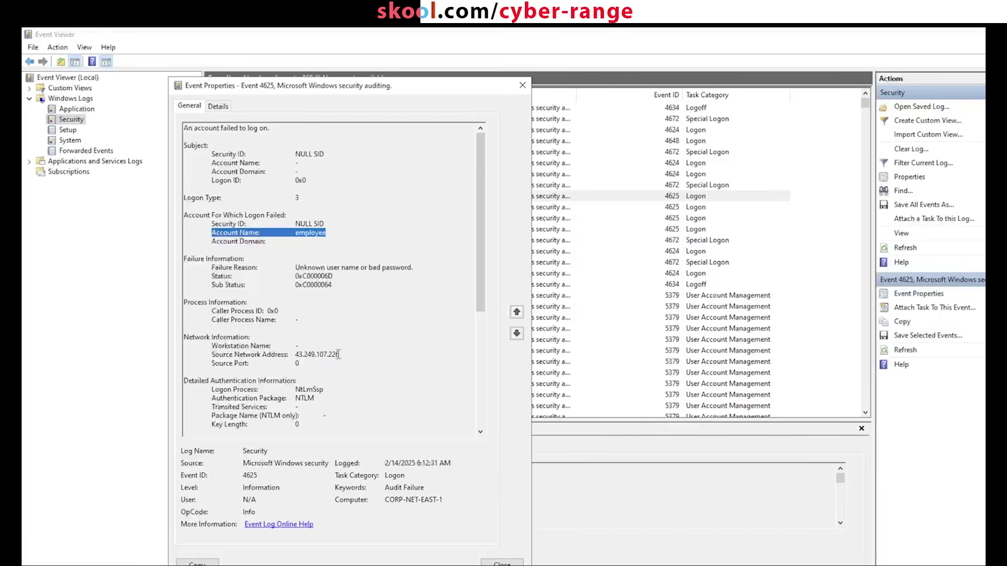
drag(338, 356, 214, 355)
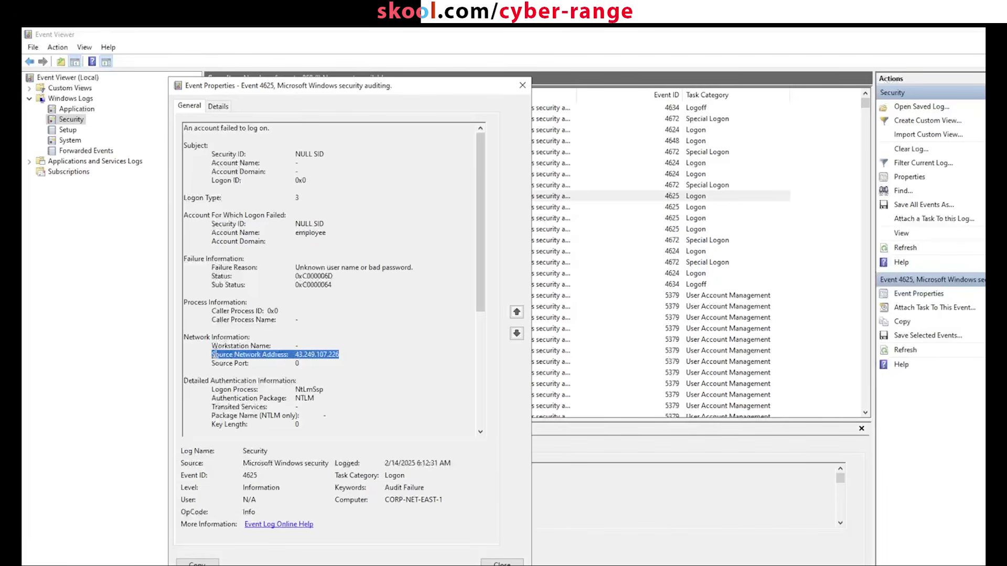
click(298, 362)
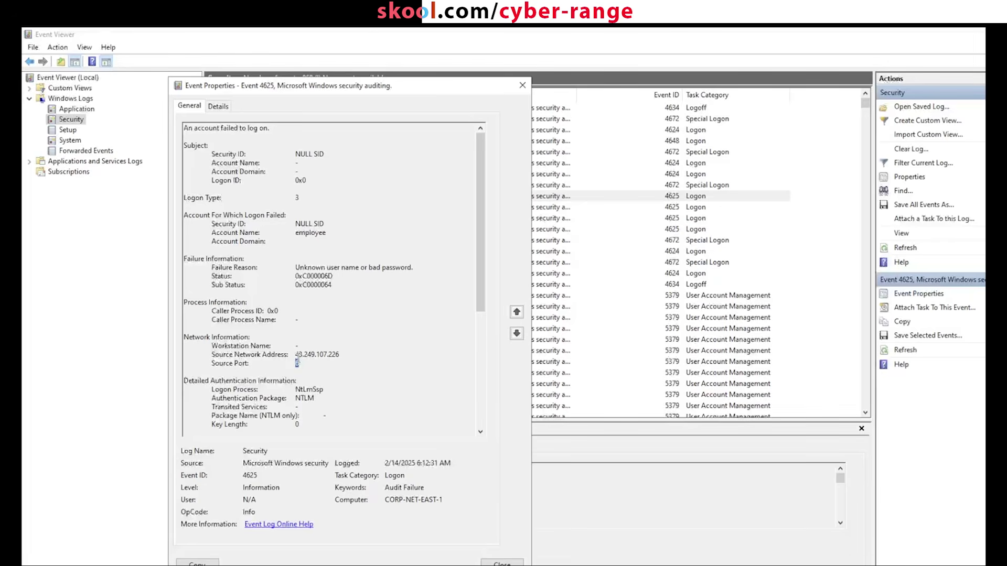
scroll(299, 398, down, 2)
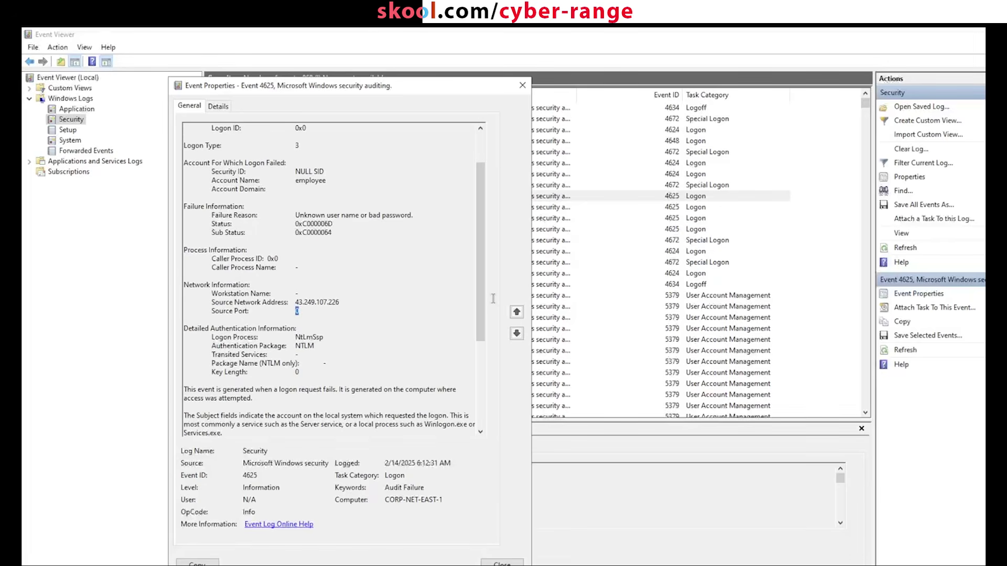
drag(480, 299, 473, 184)
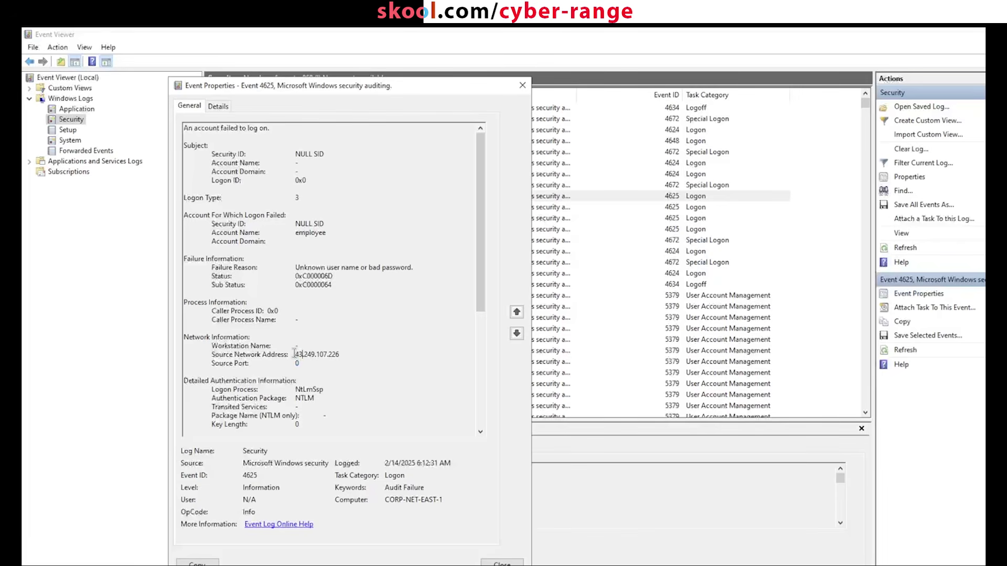
drag(295, 355, 339, 355)
click(337, 360)
drag(341, 355, 293, 357)
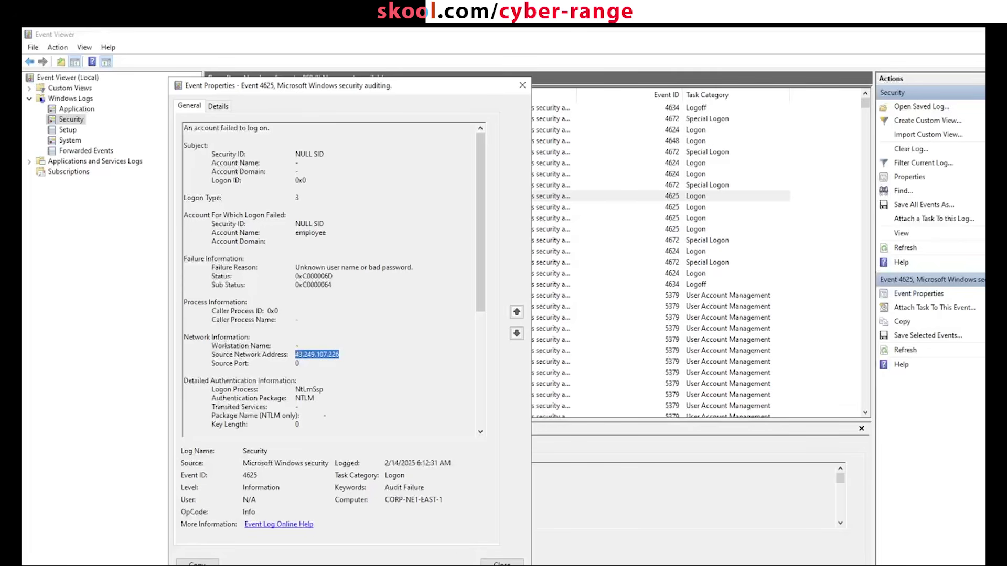
click(502, 564)
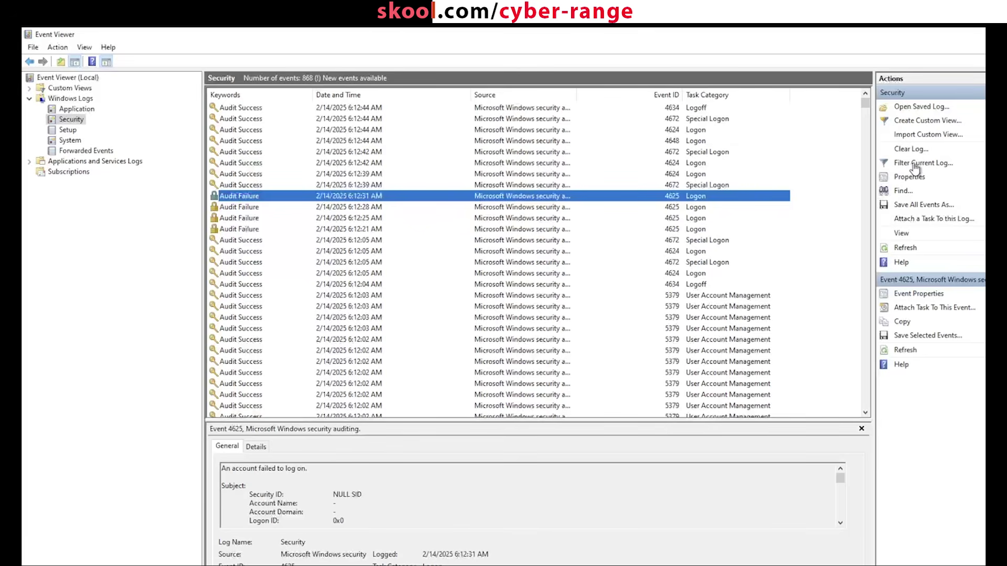
Step: Filter the current Security log to Event ID 4625, leaving six failed logon events
click(918, 163)
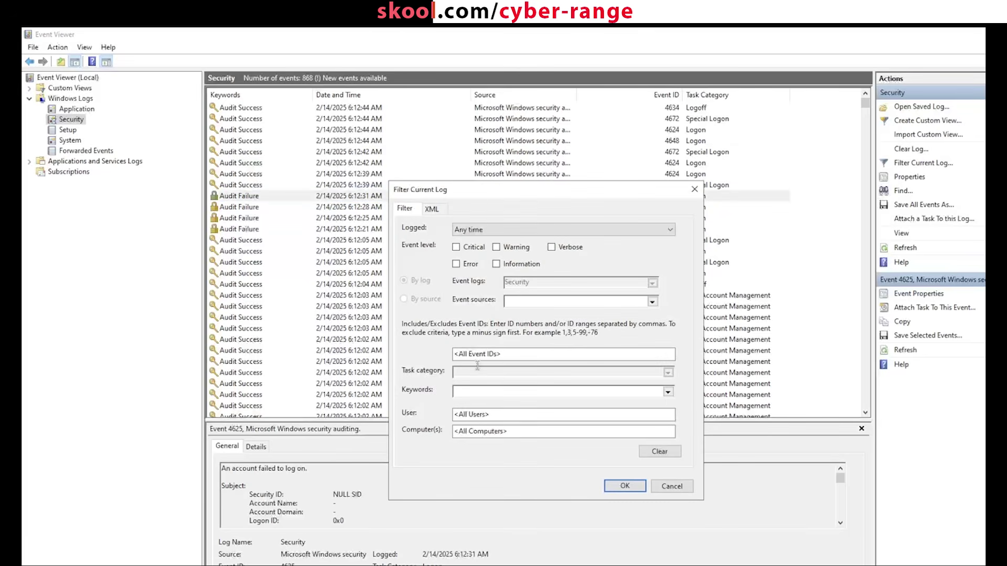
click(484, 355)
click(636, 491)
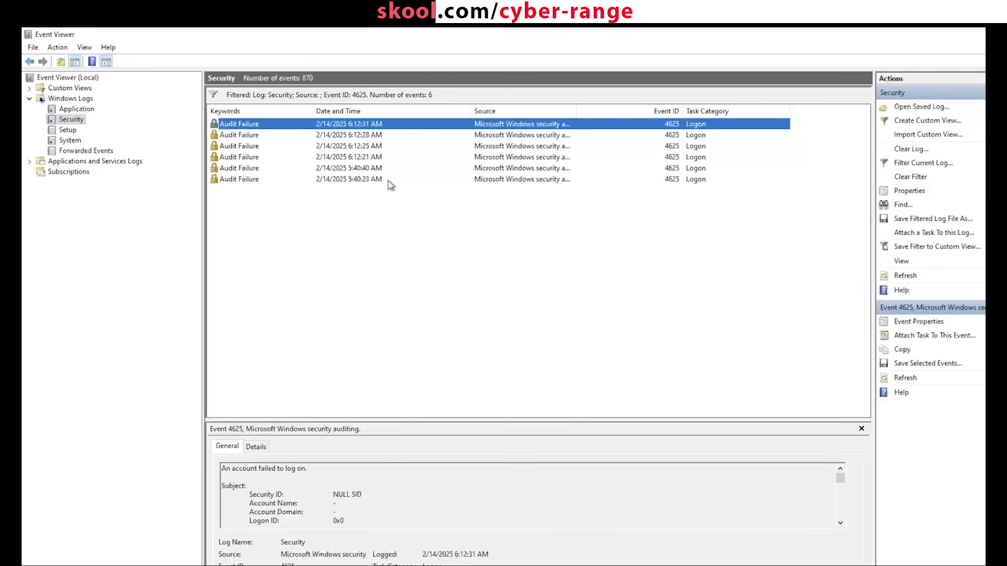
Step: Enlarge the details pane and read the 5:40:23, 5:40:40 and 6:12:21 failed logons
click(388, 181)
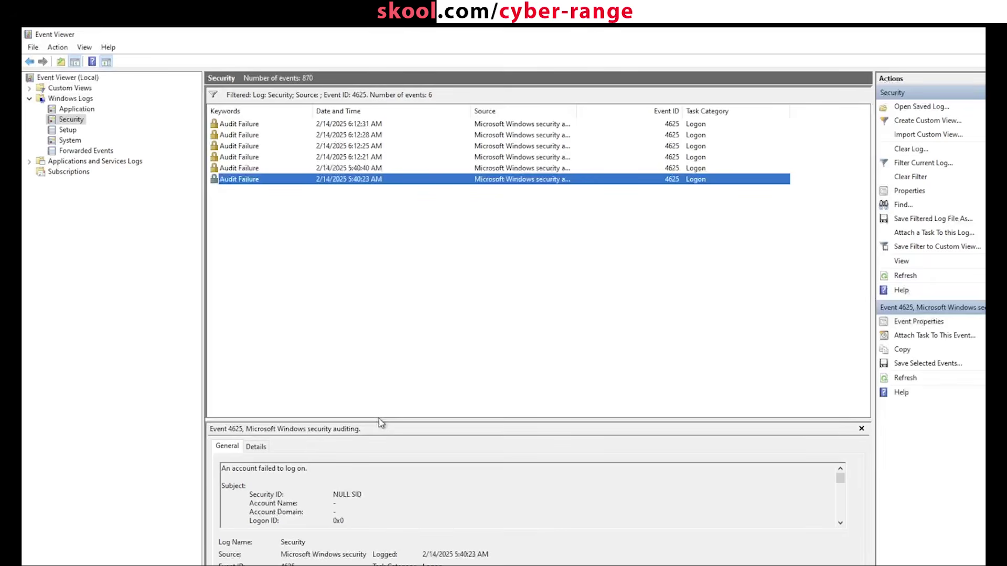
drag(379, 346, 405, 246)
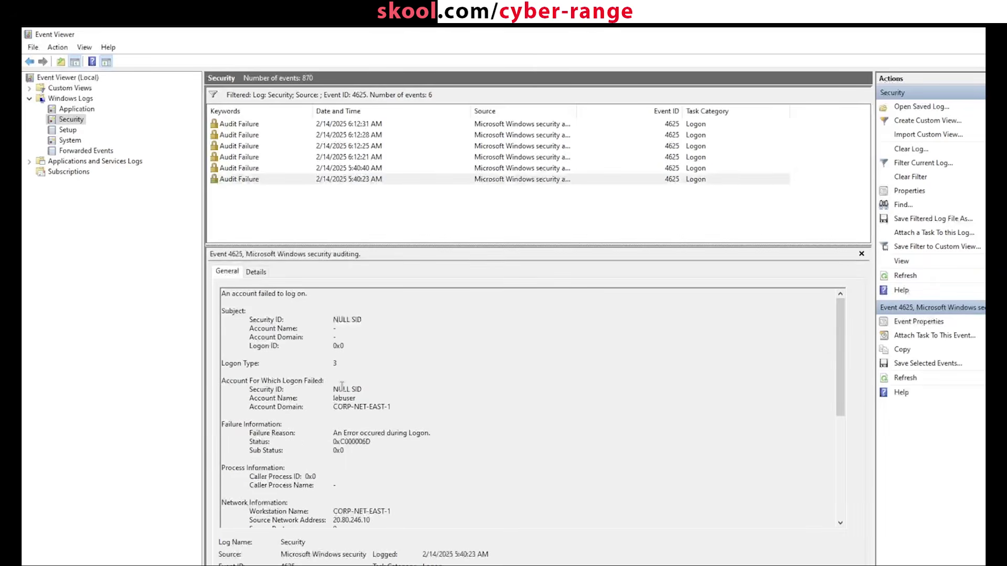
scroll(342, 386, down, 1)
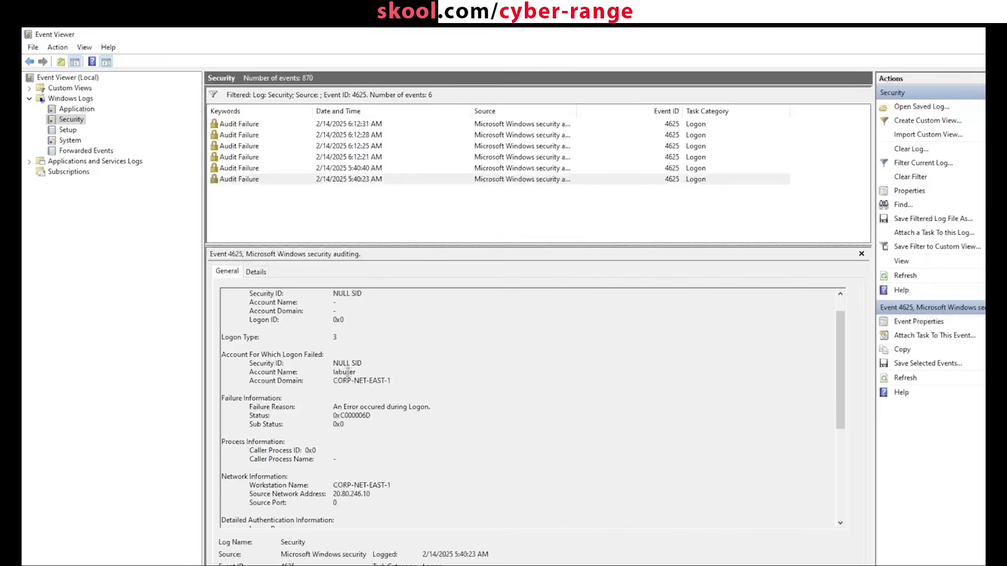
click(377, 180)
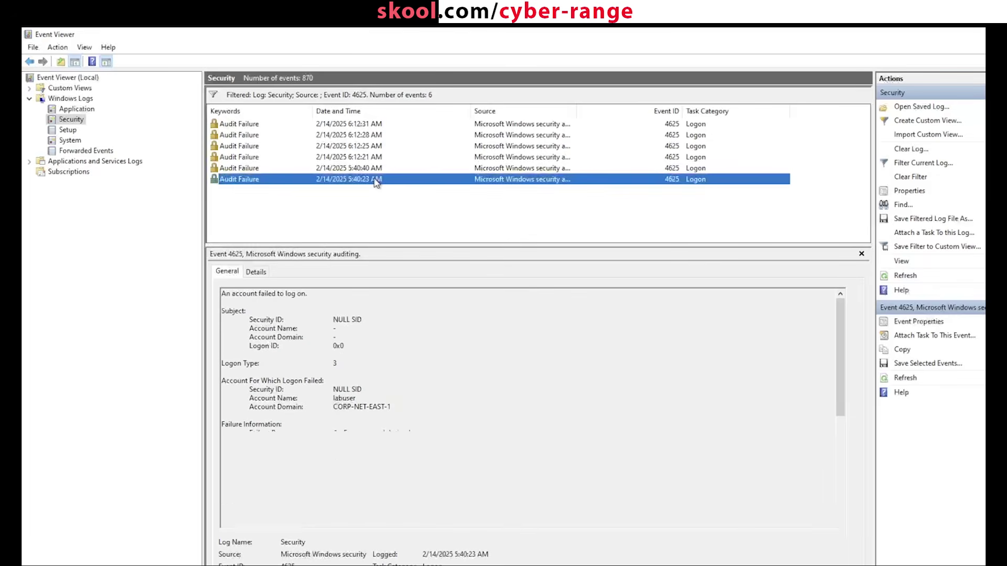
key(Up)
key(Up)
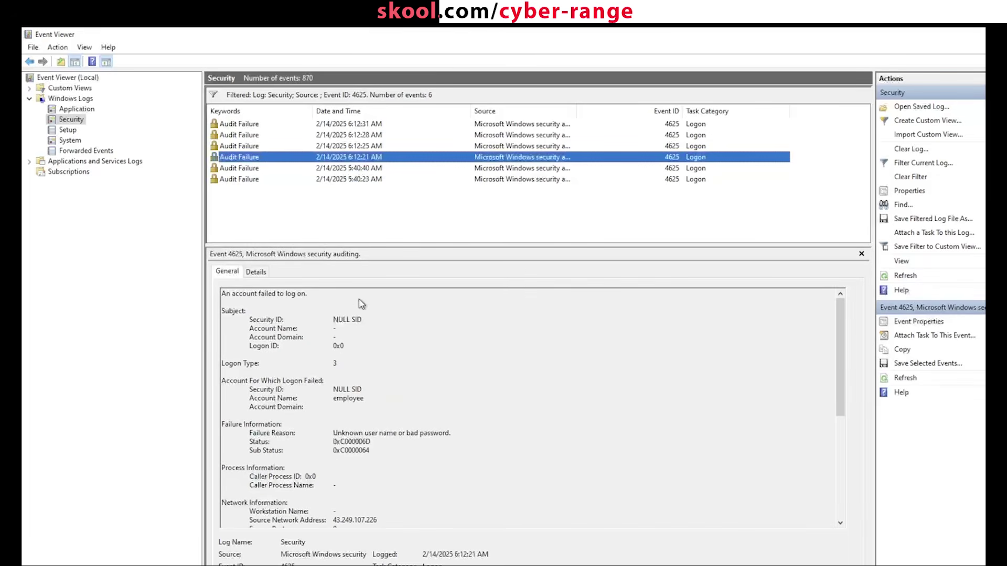
key(Up)
key(Up)
key(Up)
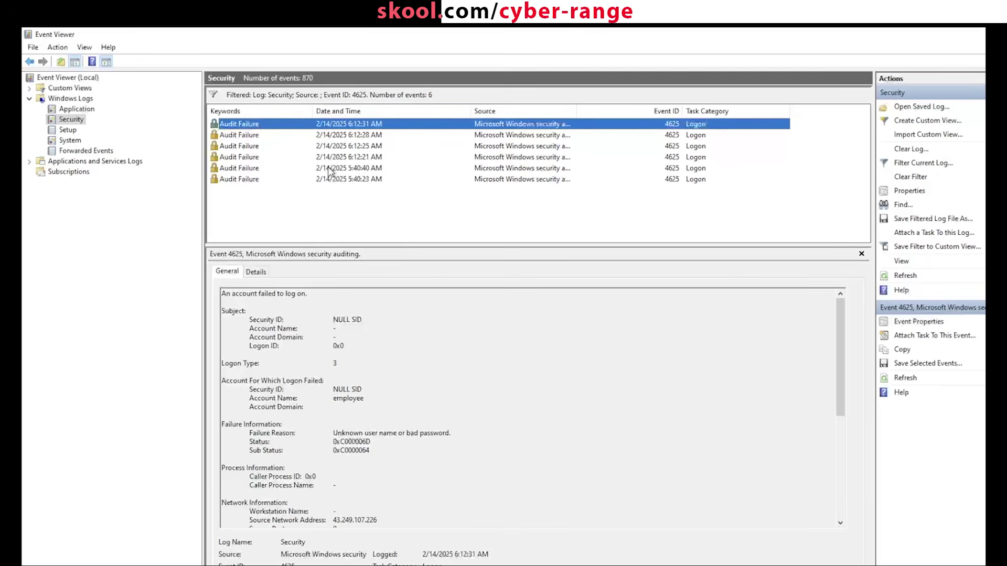
Step: Refresh the filtered event list and test selecting and deselecting the older failed logons
right_click(359, 212)
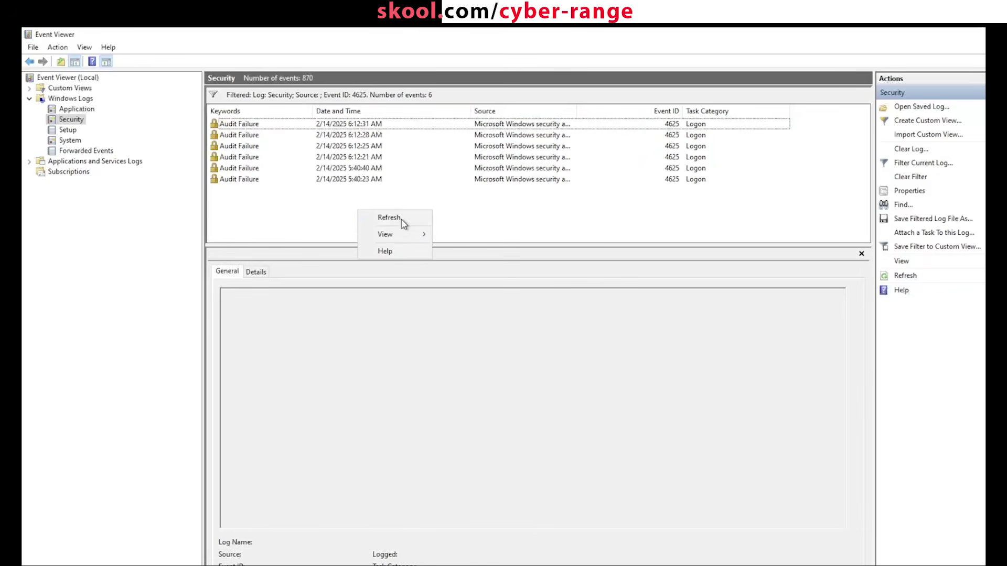
click(402, 218)
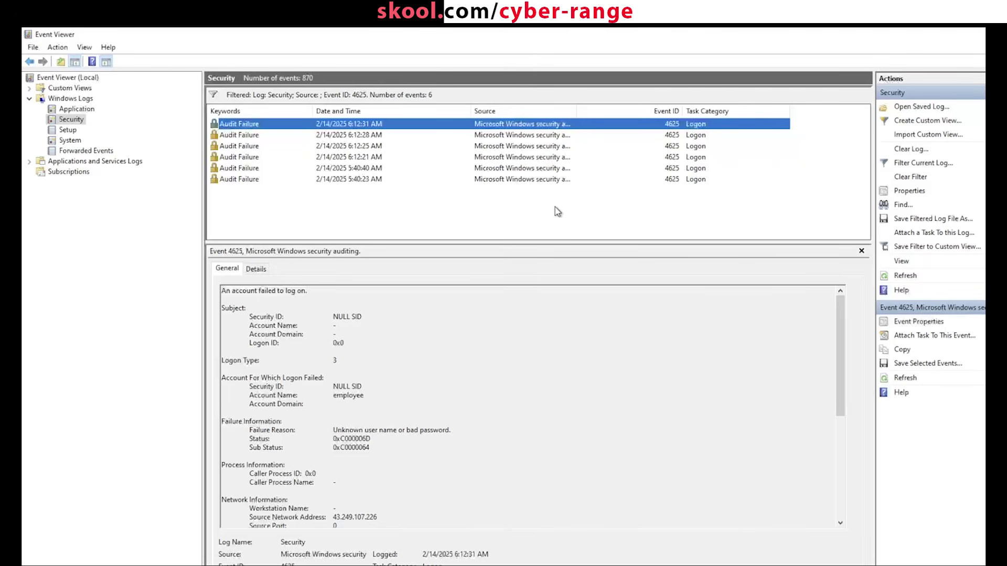
drag(584, 211, 410, 148)
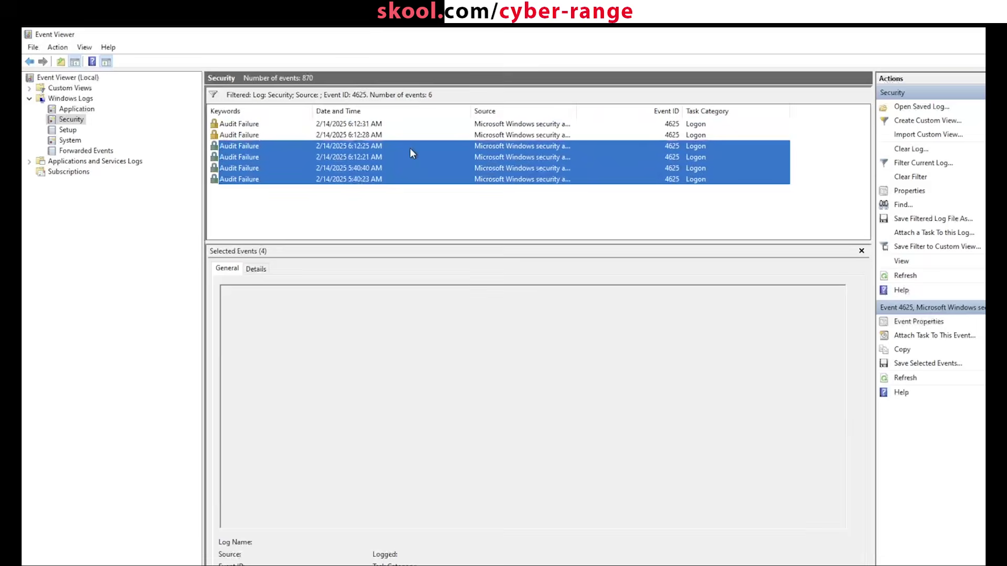
click(474, 234)
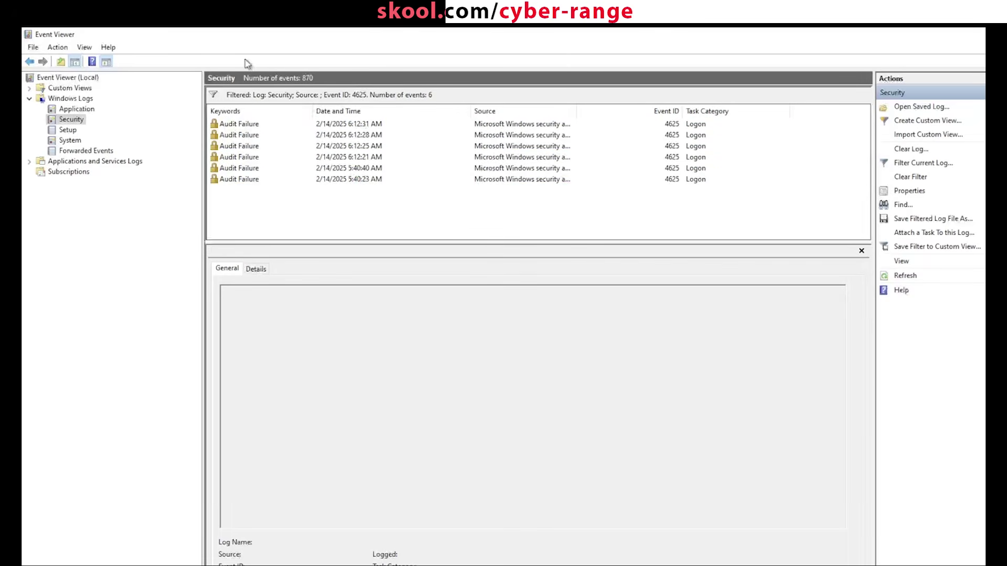
drag(477, 230, 435, 237)
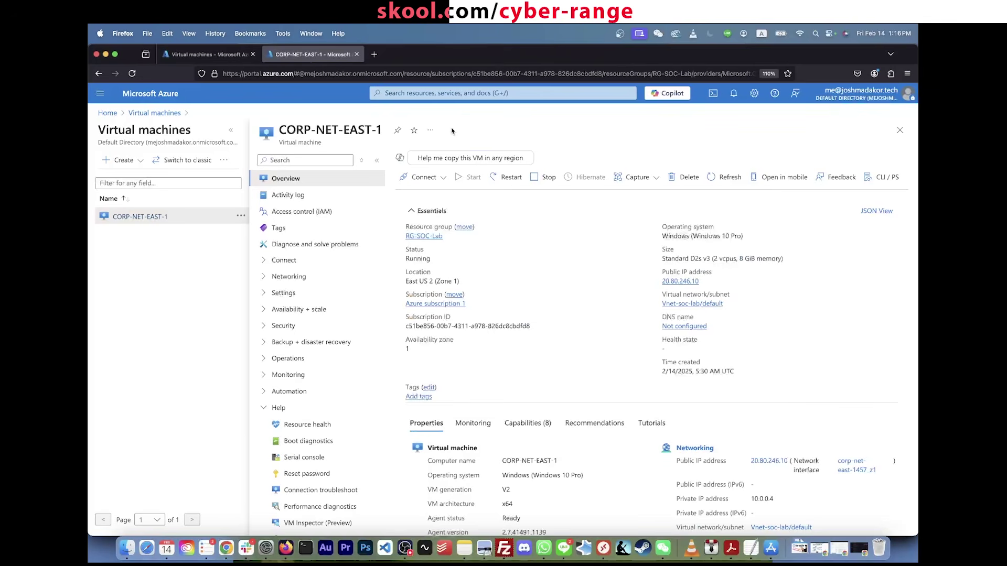
Step: Load the Azure portal at portal.azure.com
click(423, 93)
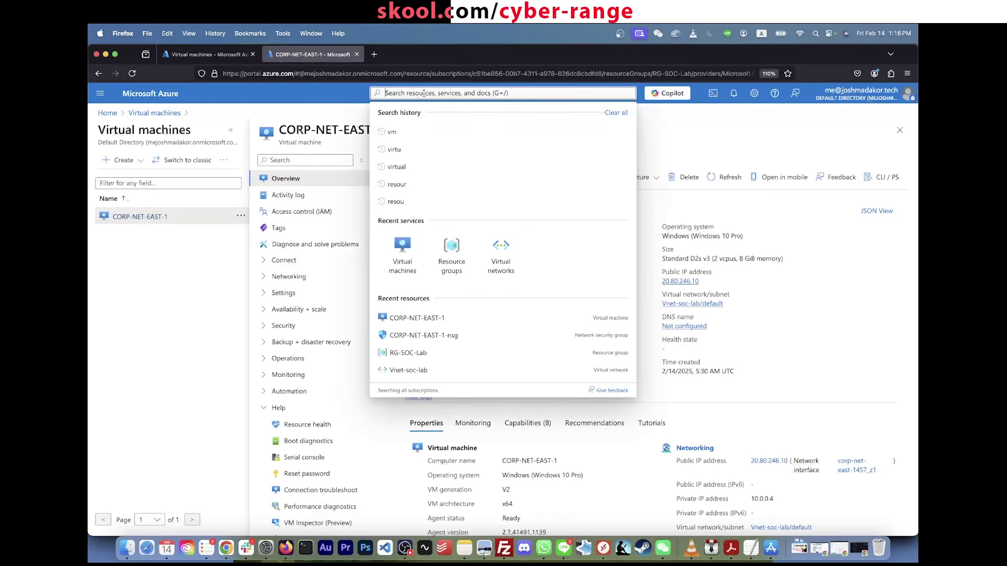
click(383, 74)
text(portal.azure.com/)
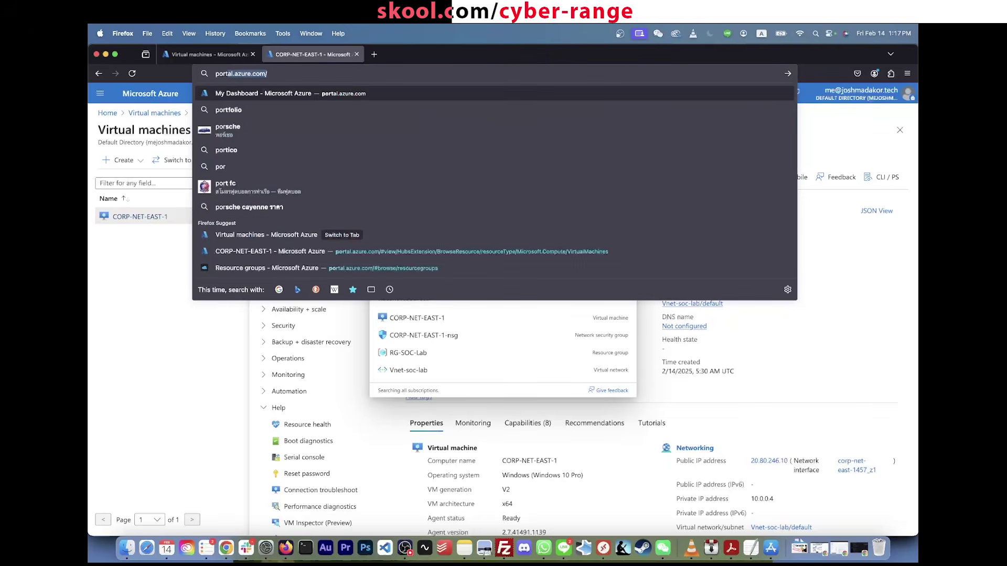
key(Return)
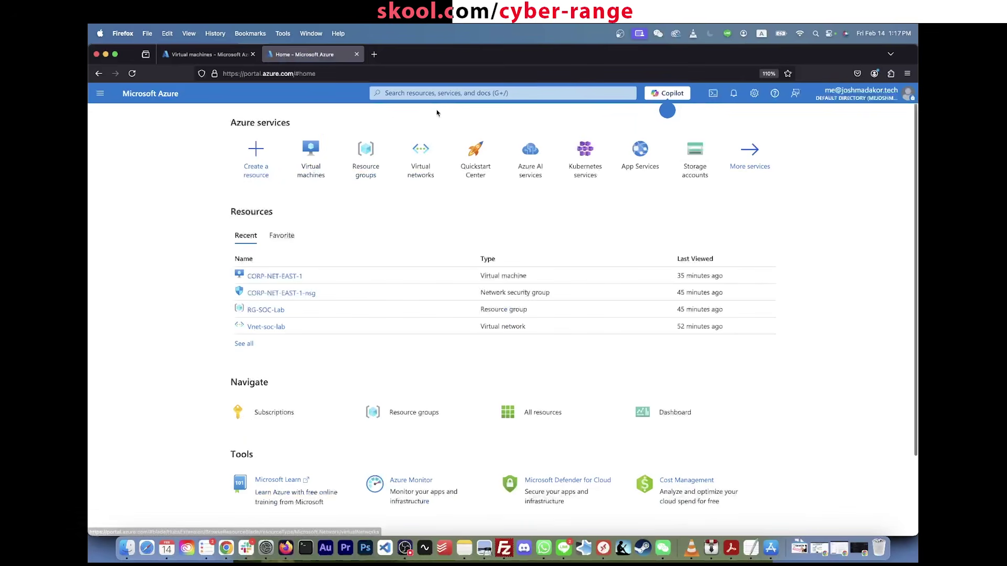
Step: Search 'log analytcs', open Log Analytics workspaces and start creating a new workspace
click(444, 94)
text(log analytcs)
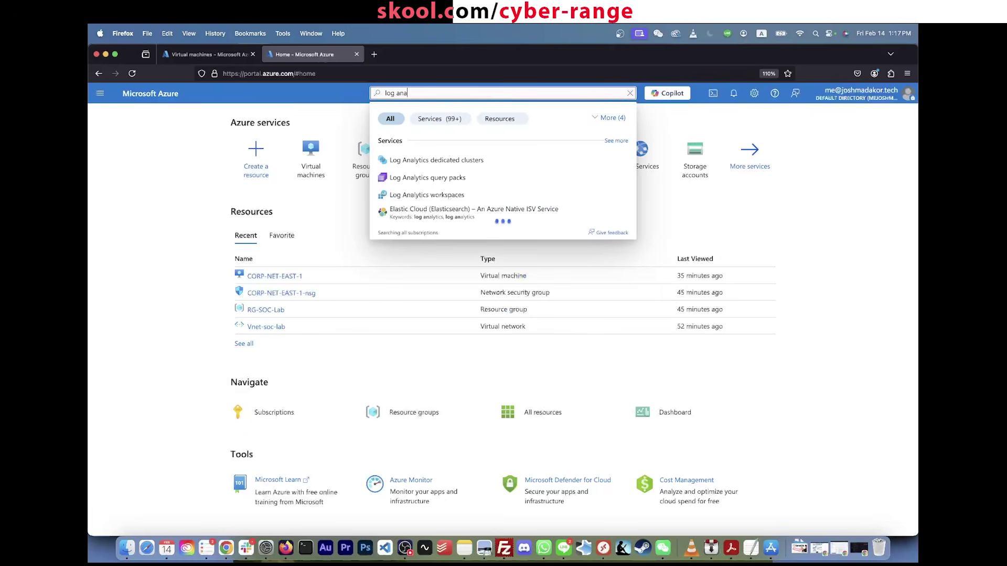
click(450, 195)
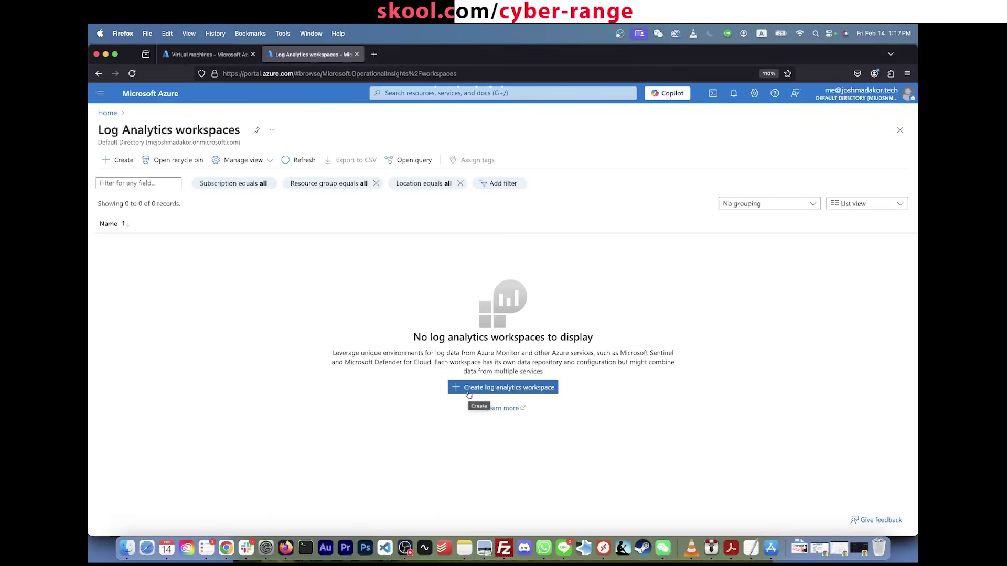
click(469, 393)
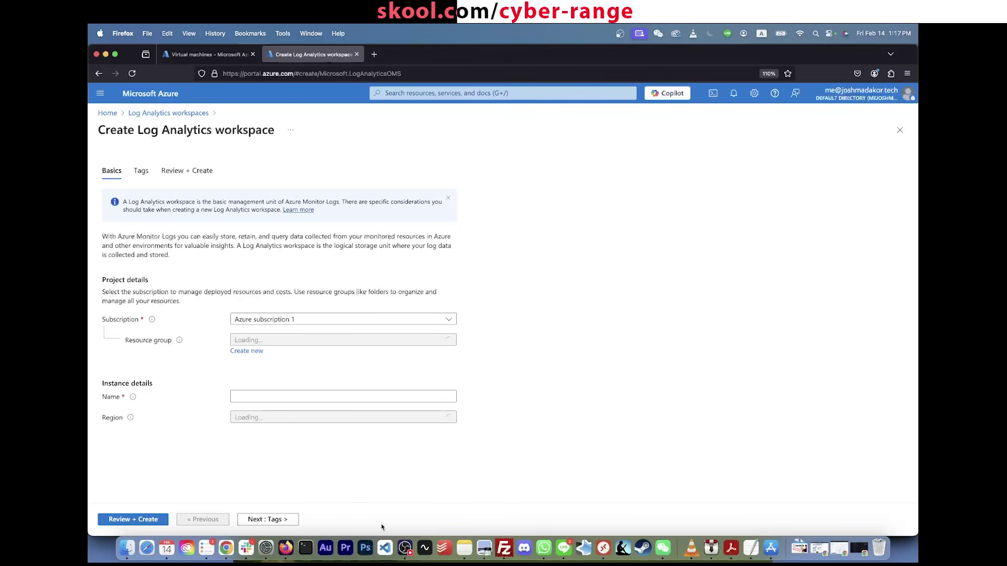
Step: Choose resource group RG-SOC-Lab and name the workspace LAW-soc-lab-0000
click(315, 340)
click(302, 394)
click(298, 396)
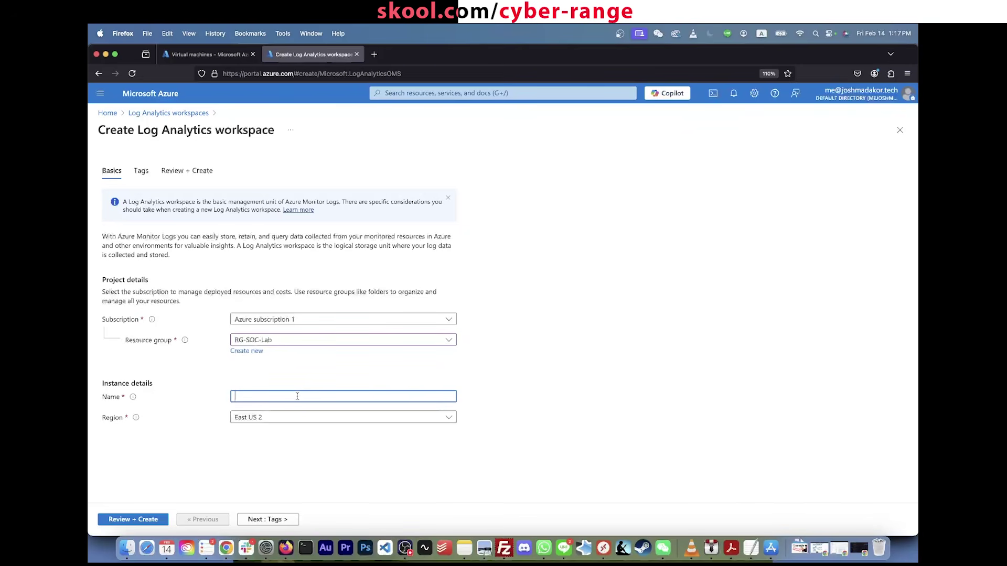
text(LAW-)
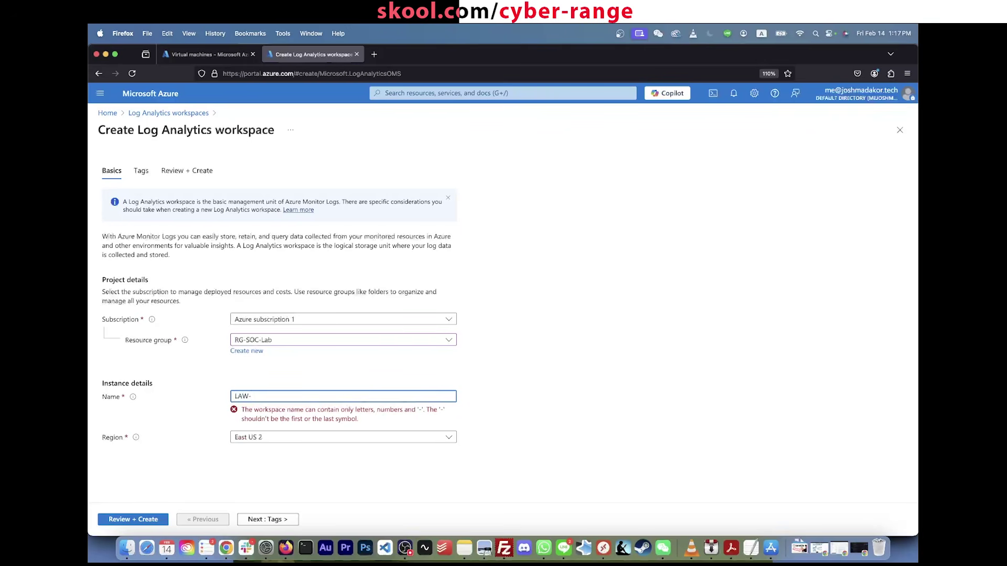
text(socl=)
key(BackSpace)
text(lab)
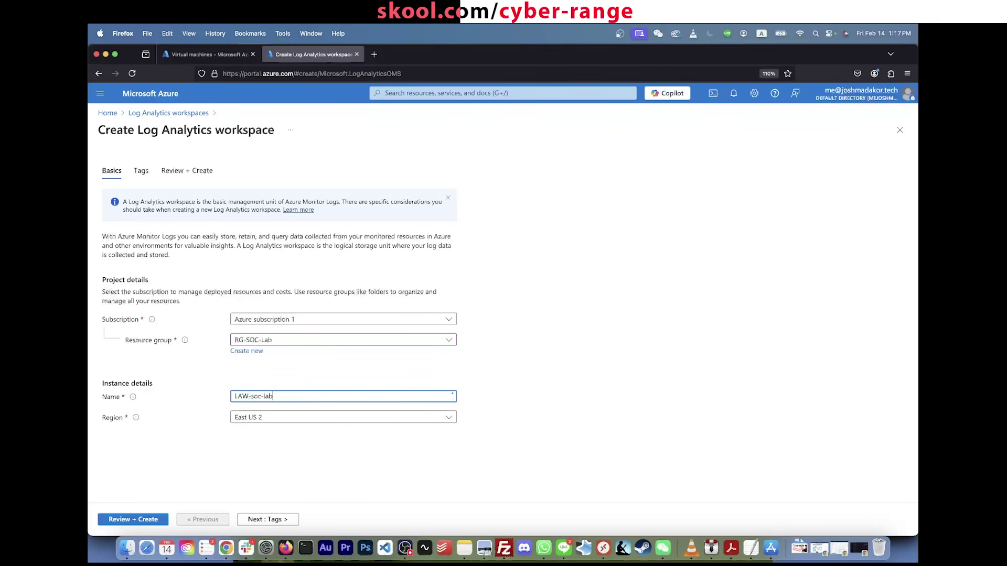
text(b-0000)
Step: Keep region East US 2, review the settings, and create the workspace
click(294, 418)
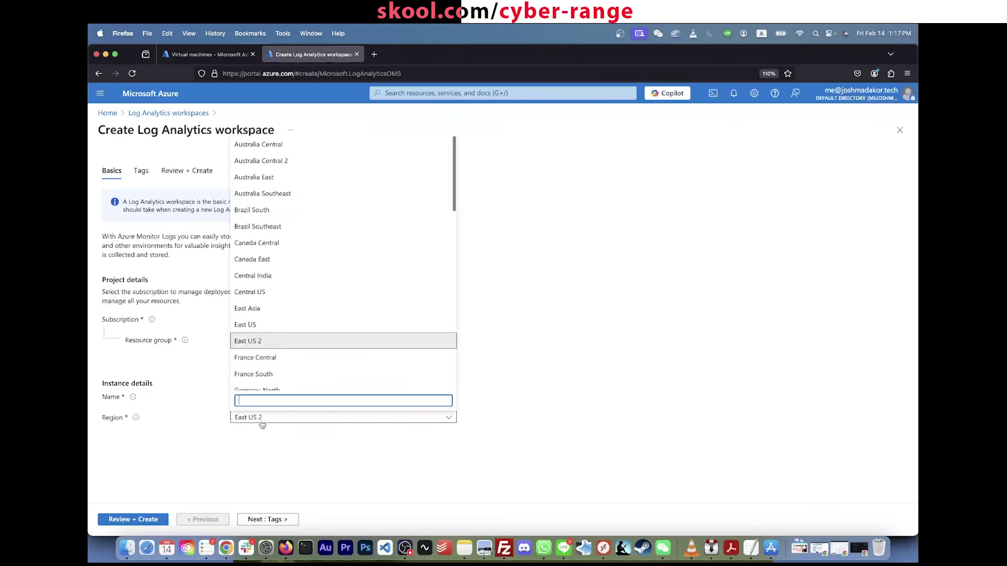
click(294, 418)
click(148, 524)
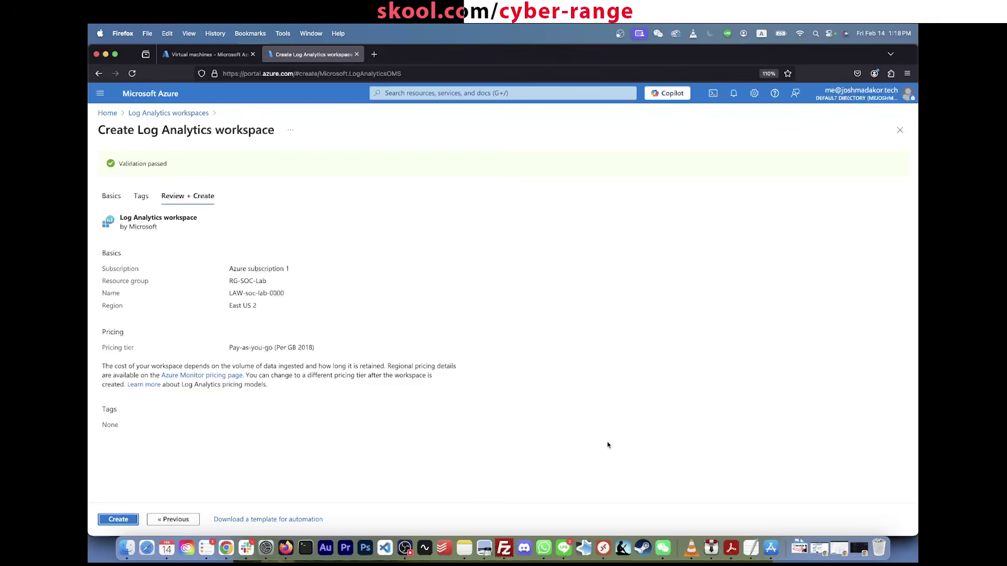
click(120, 519)
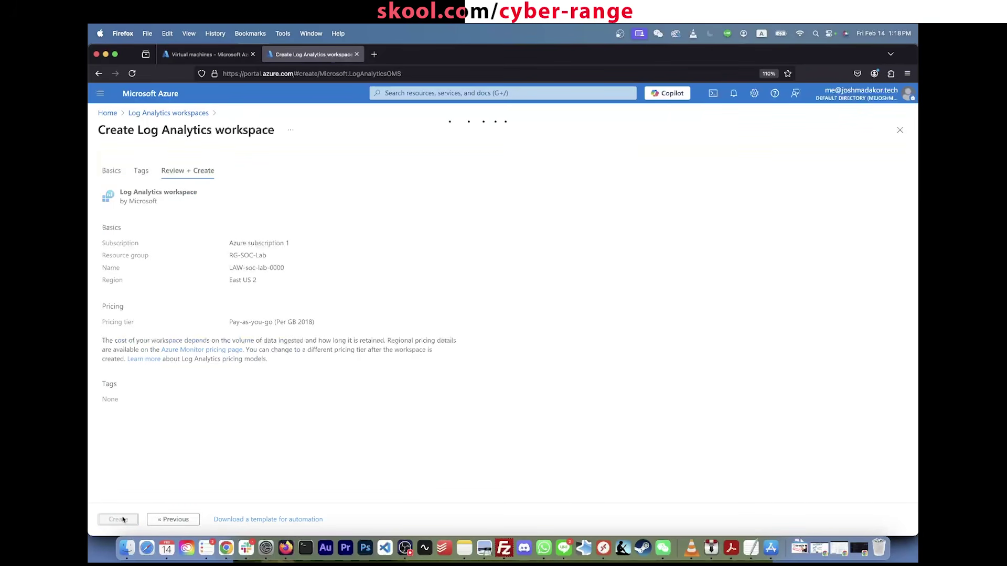
Step: Glance at the Google Docs checklist's Part 4 log forwarding steps, then return to Firefox
key(super+Tab)
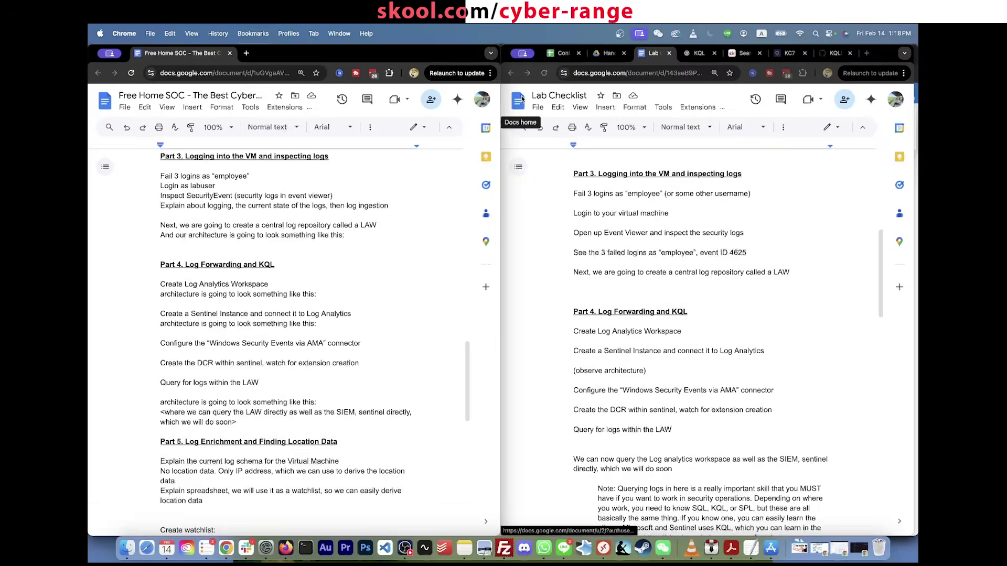
key(super+Tab)
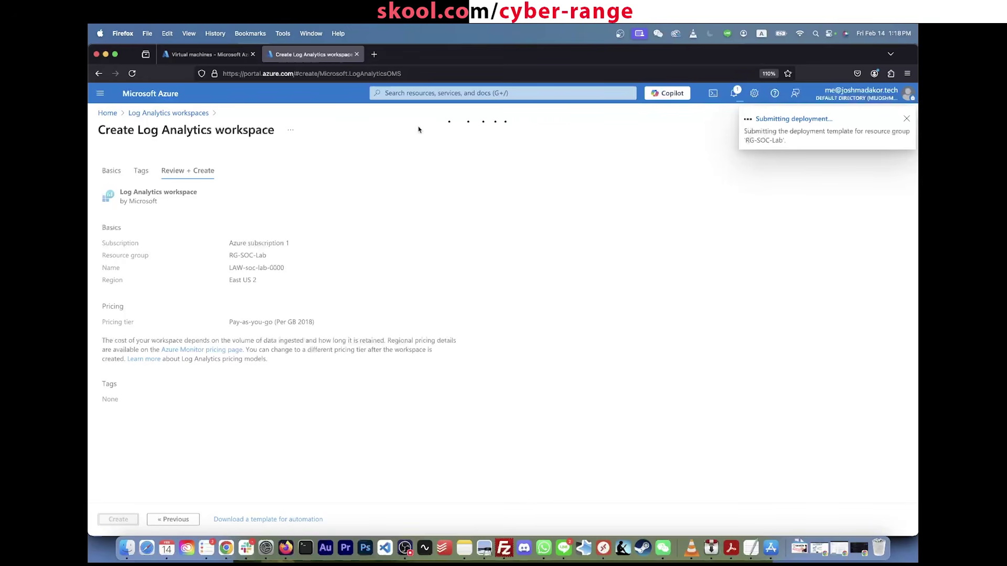
Step: Find Microsoft Sentinel through a 'sentinel' search and start adding it to a workspace
click(508, 93)
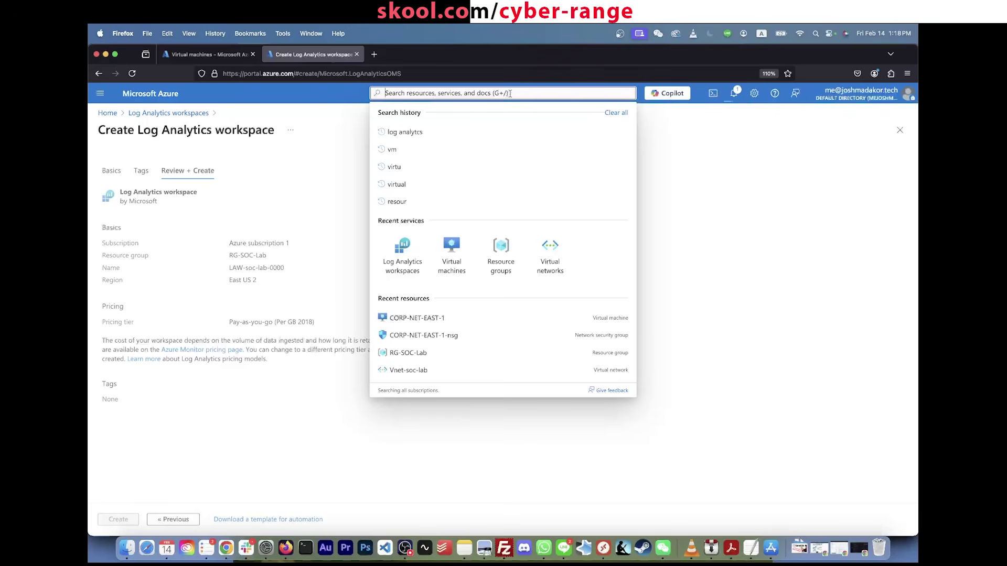
text(sent)
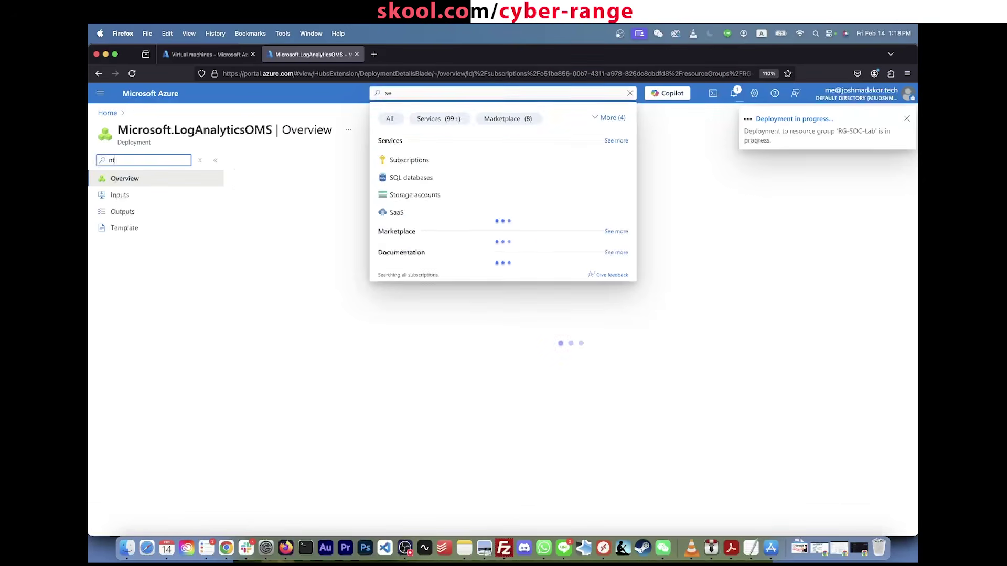
text(inel)
click(501, 95)
text(sen)
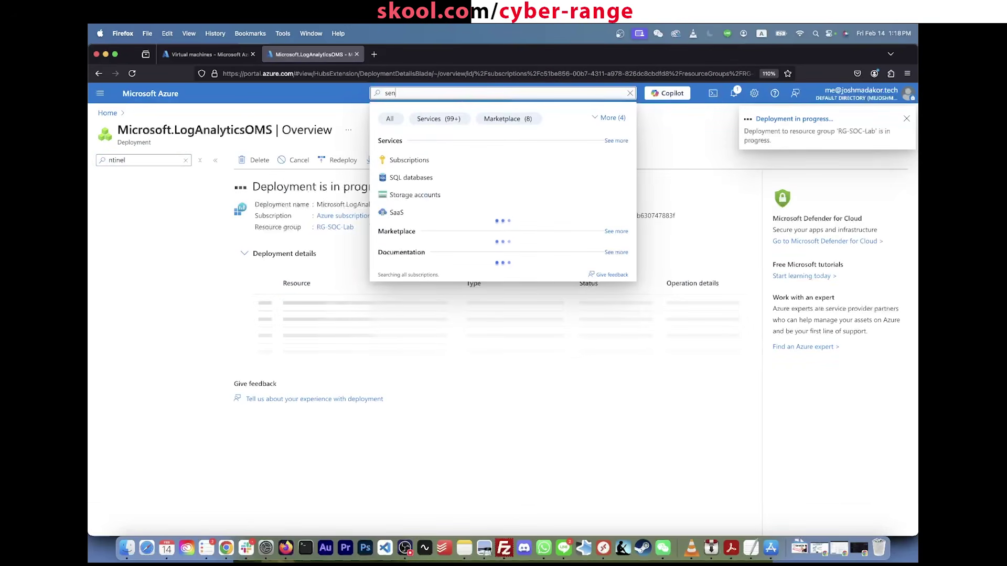
text(tinel)
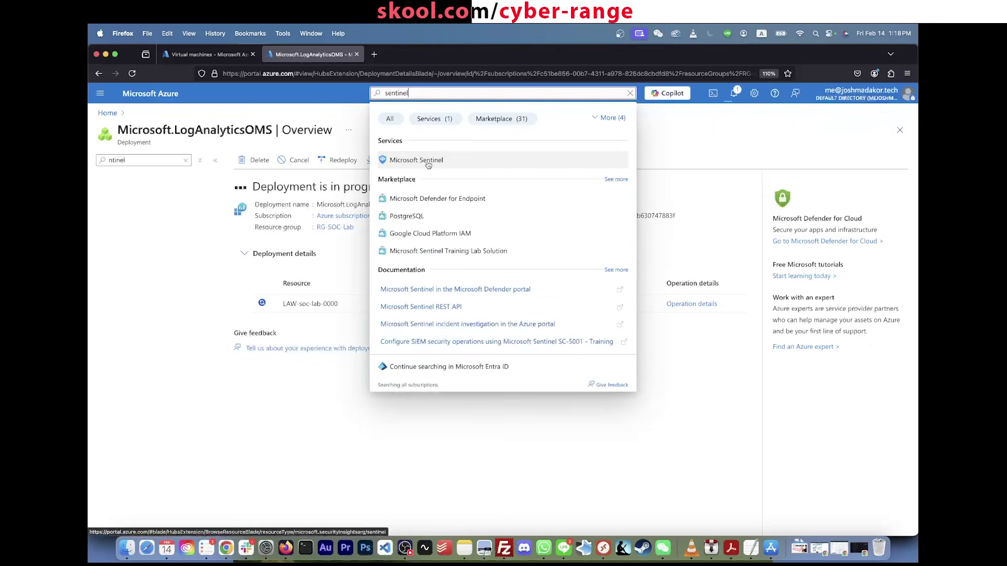
click(429, 163)
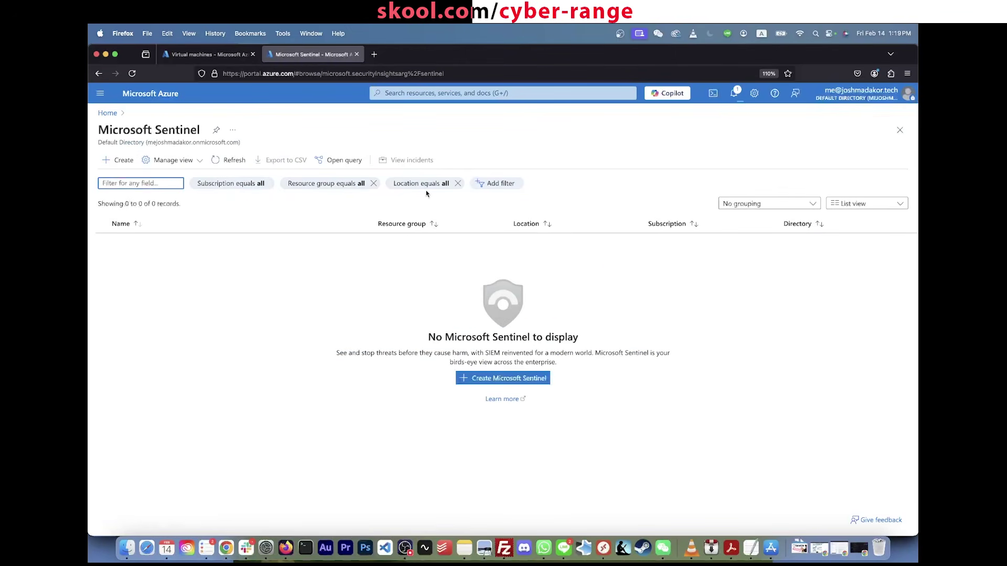
click(534, 379)
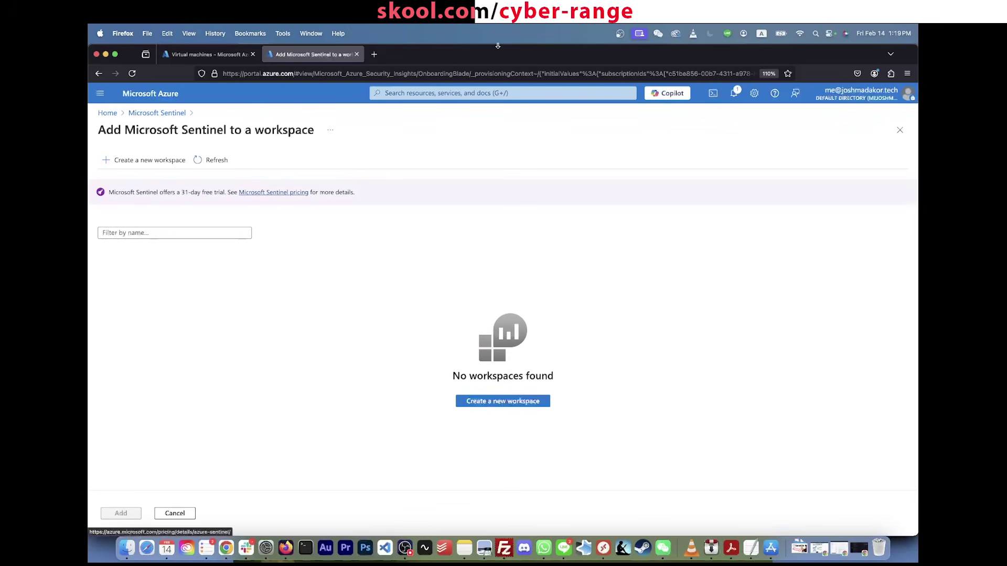
Step: Check deployment progress, refresh the workspace list, and add Sentinel to LAW-soc-lab-0000
click(734, 93)
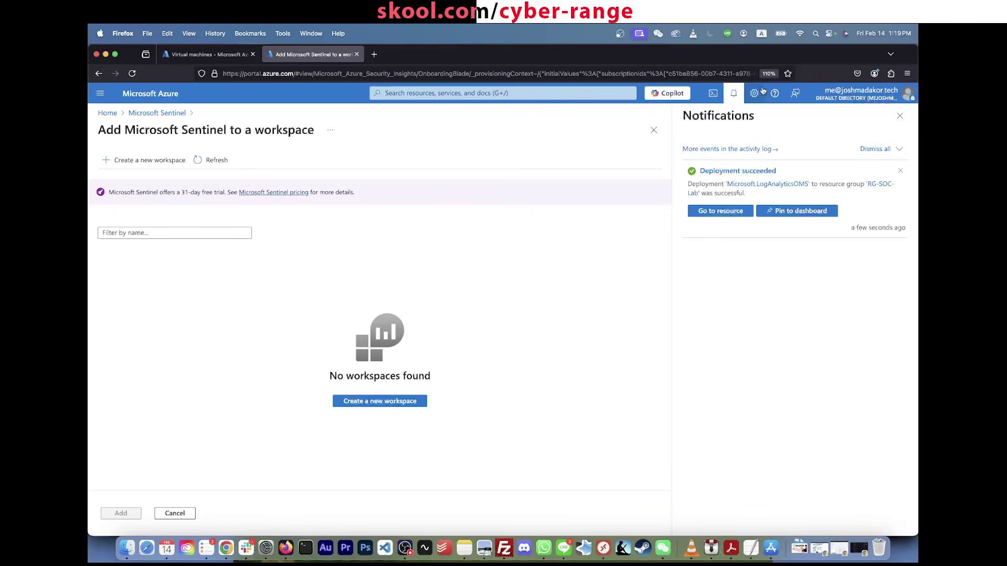
click(734, 96)
click(214, 161)
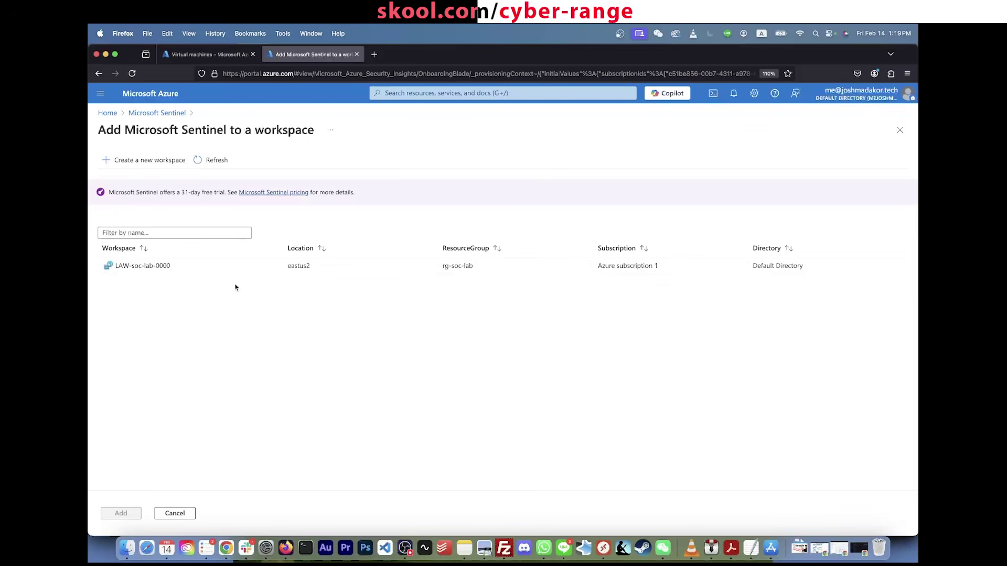
click(164, 263)
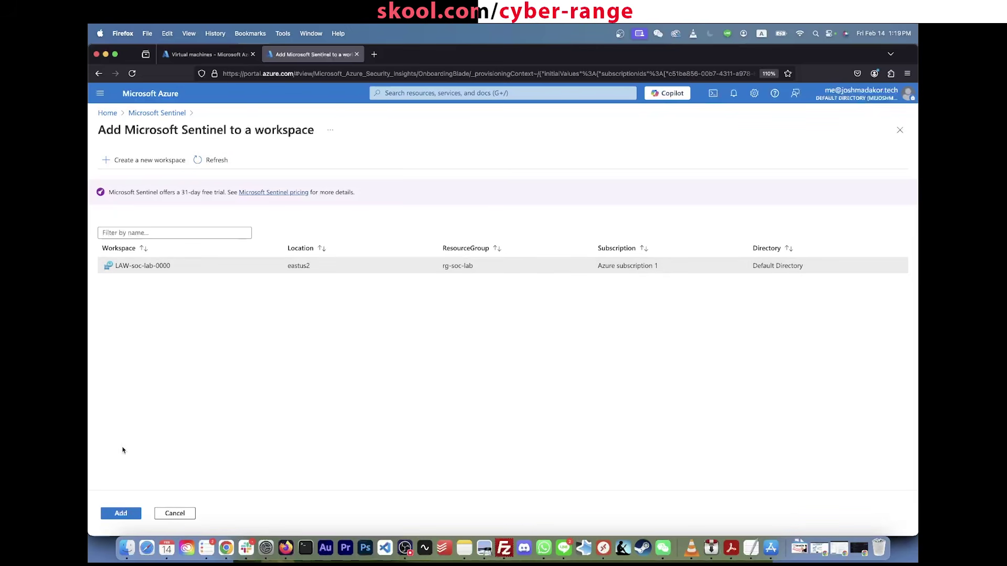
click(121, 514)
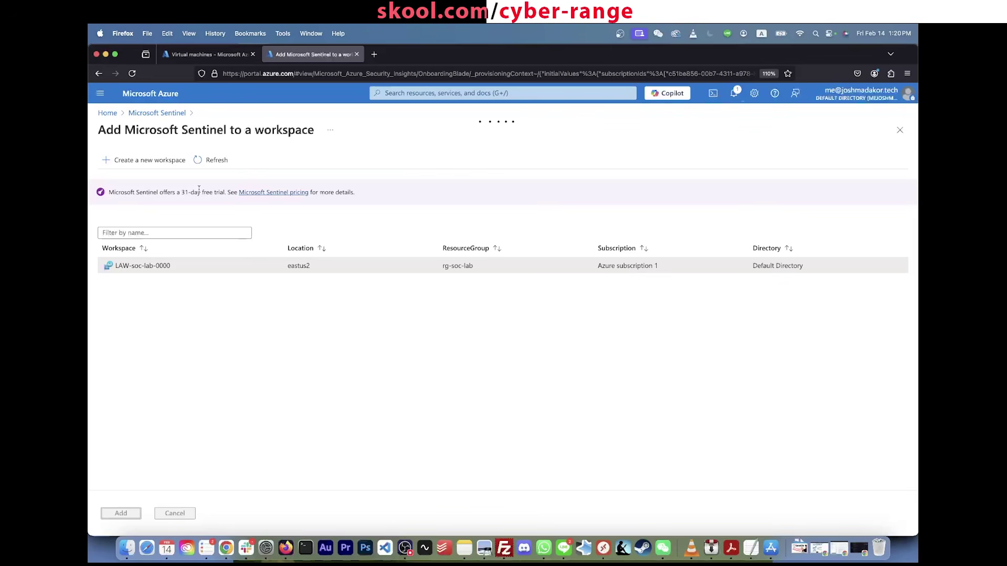
Step: Highlight the 31-day free-trial notice while the Sentinel deployment completes
triple_click(200, 189)
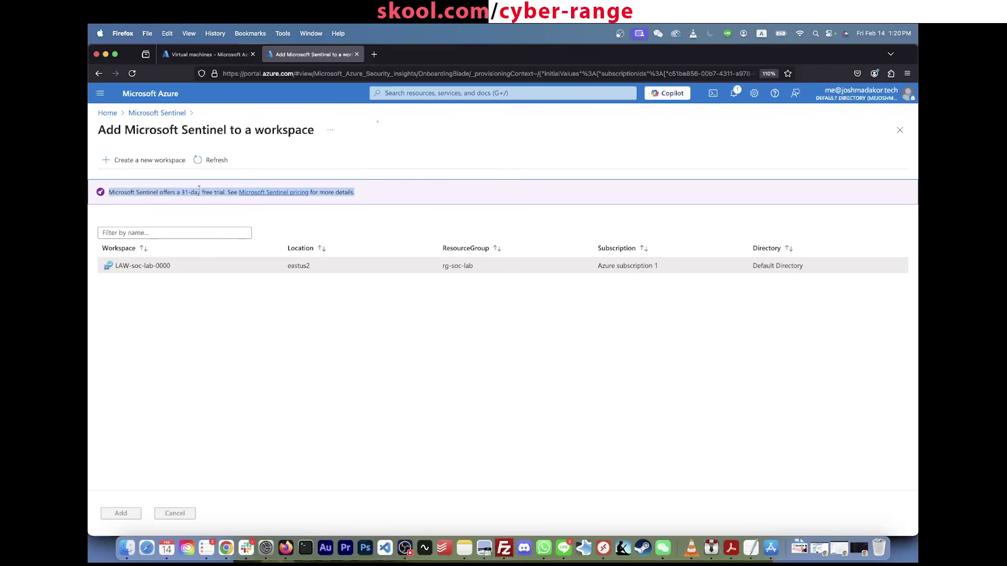
click(199, 189)
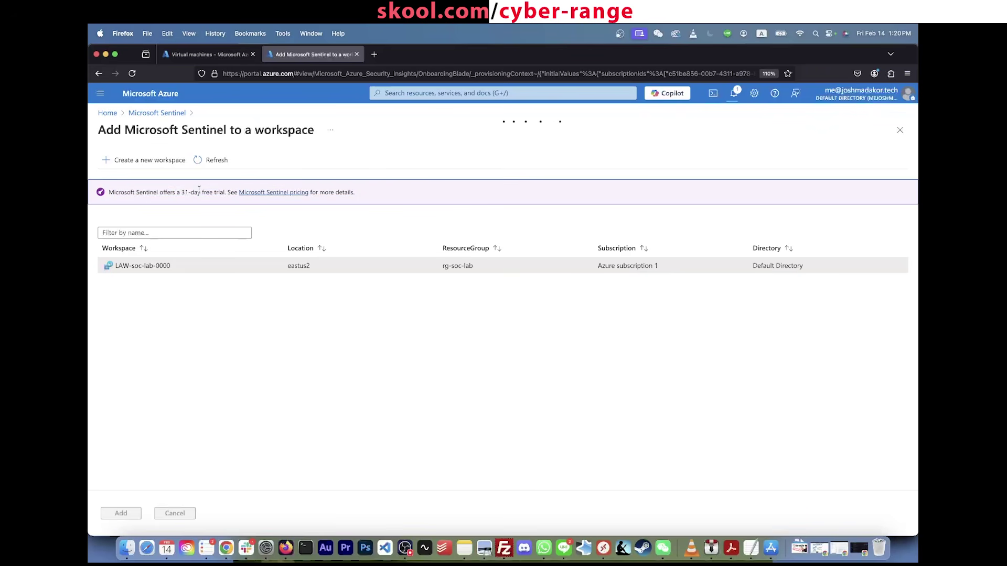
double_click(198, 191)
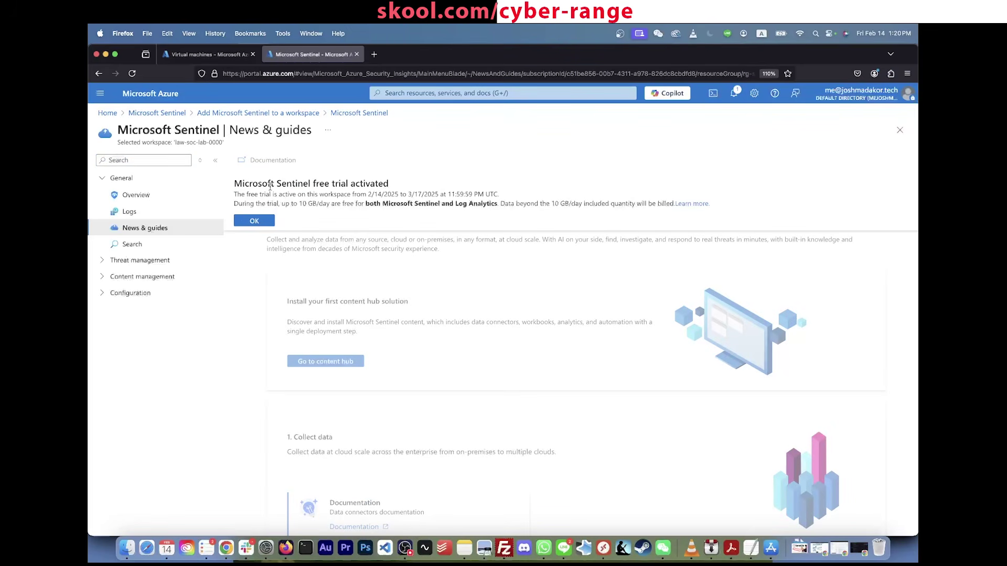
Step: Dismiss the Microsoft Sentinel free-trial activation notice
triple_click(270, 184)
click(274, 199)
click(267, 220)
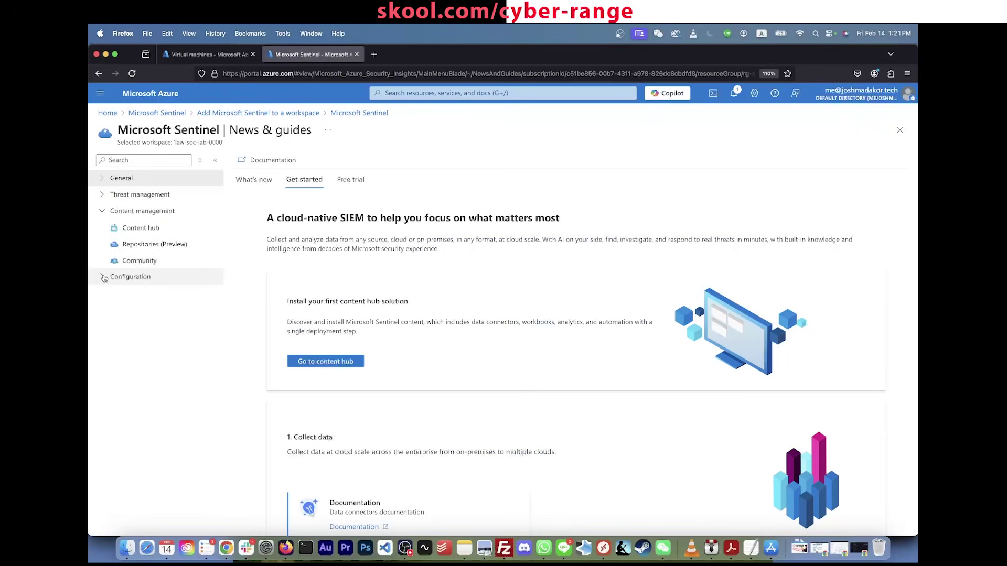
Step: Go back to the Azure portal home page through the browser address bar
click(142, 229)
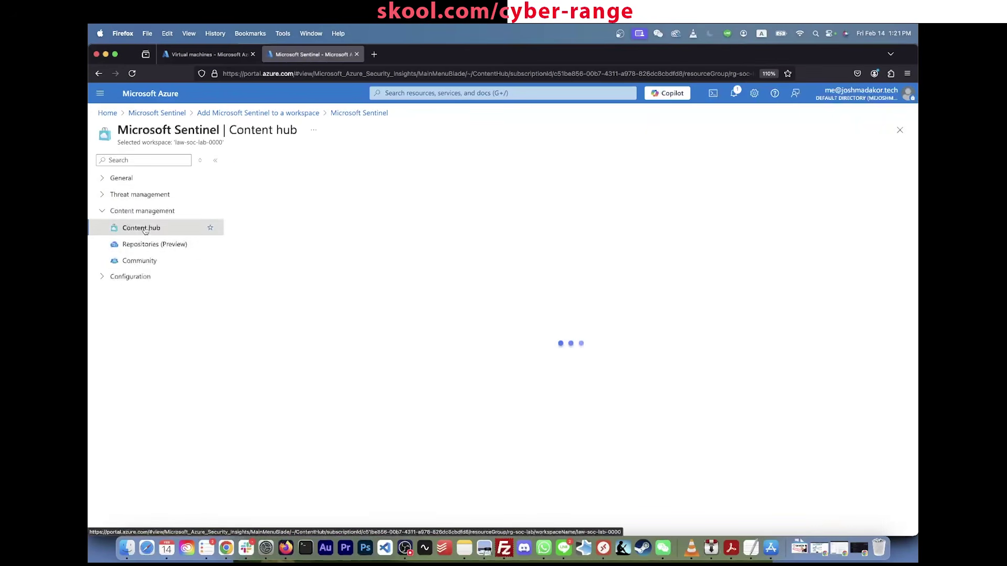
click(385, 94)
key(super+l)
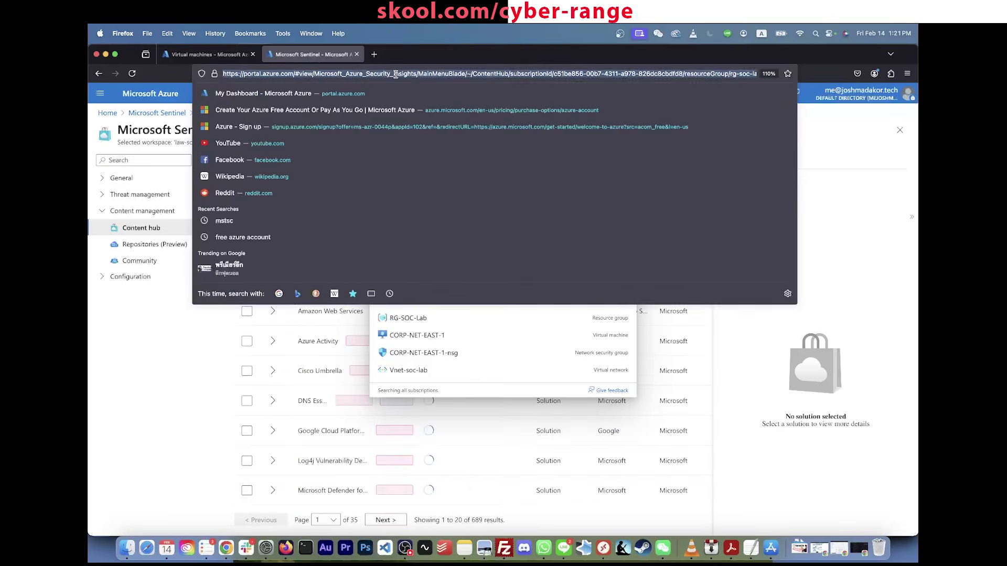
text(portal.azure.com/)
key(Return)
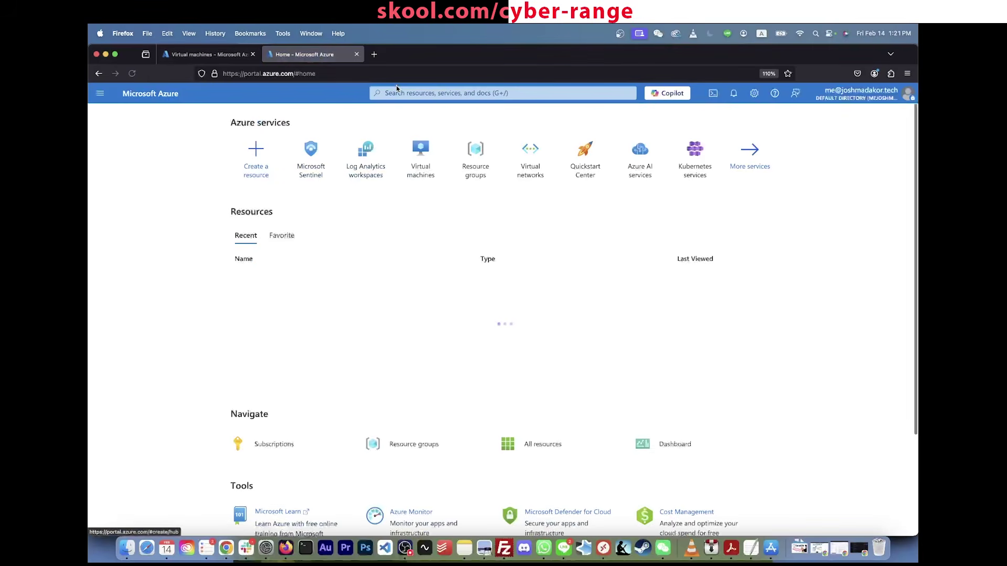
Step: Open Microsoft Sentinel for LAW-soc-lab-0000 and go to its Content hub
click(403, 92)
text(sentinel)
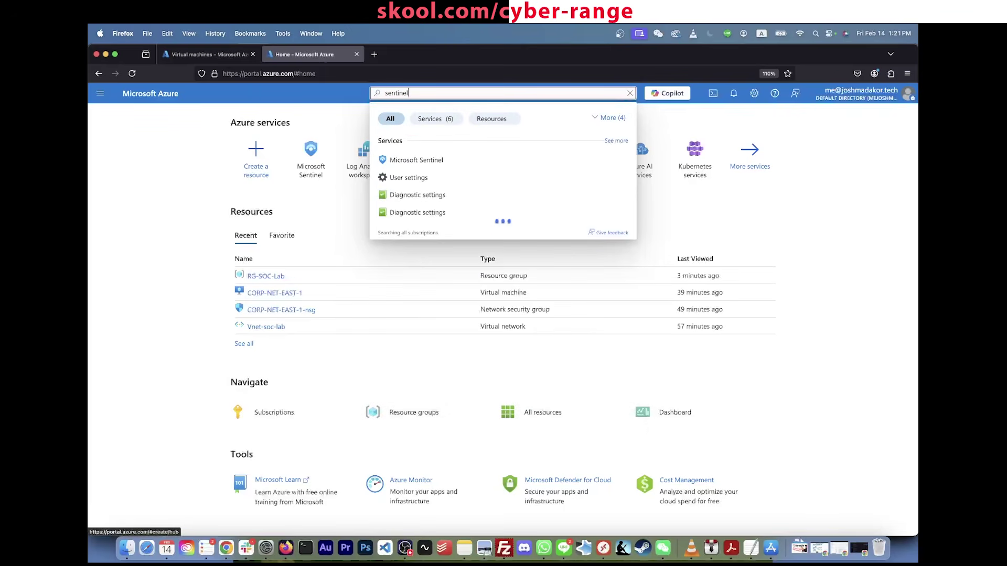
click(438, 161)
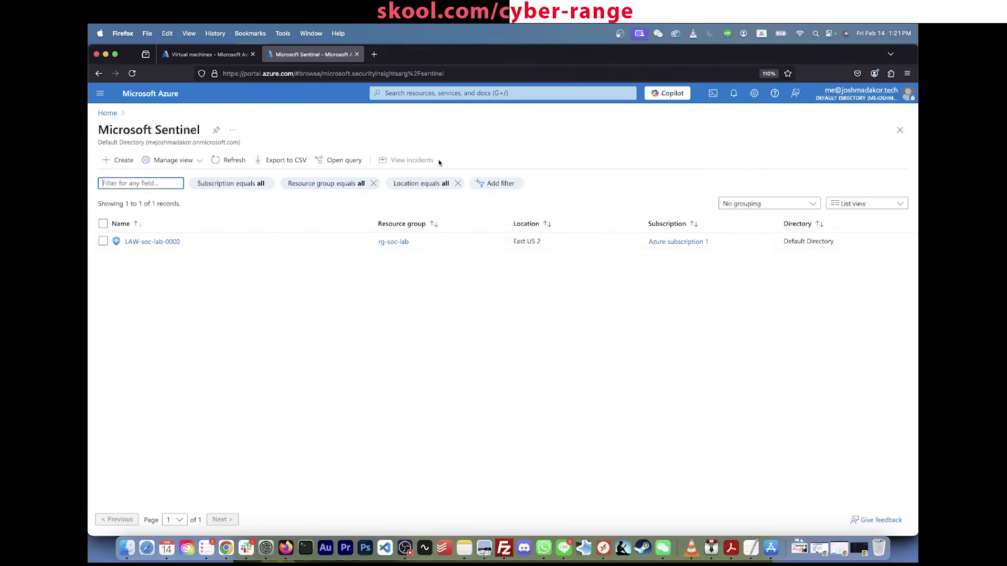
click(164, 242)
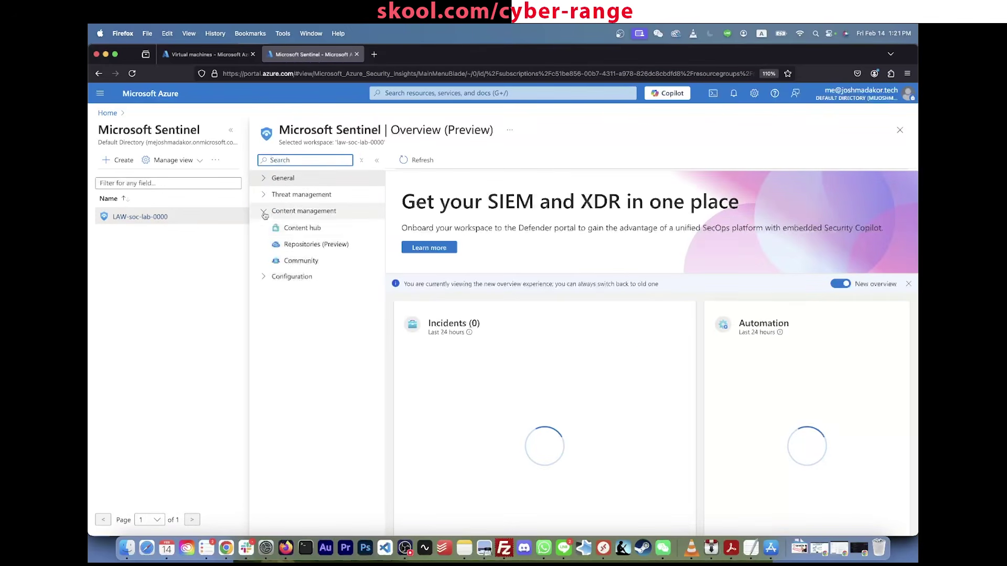
click(301, 228)
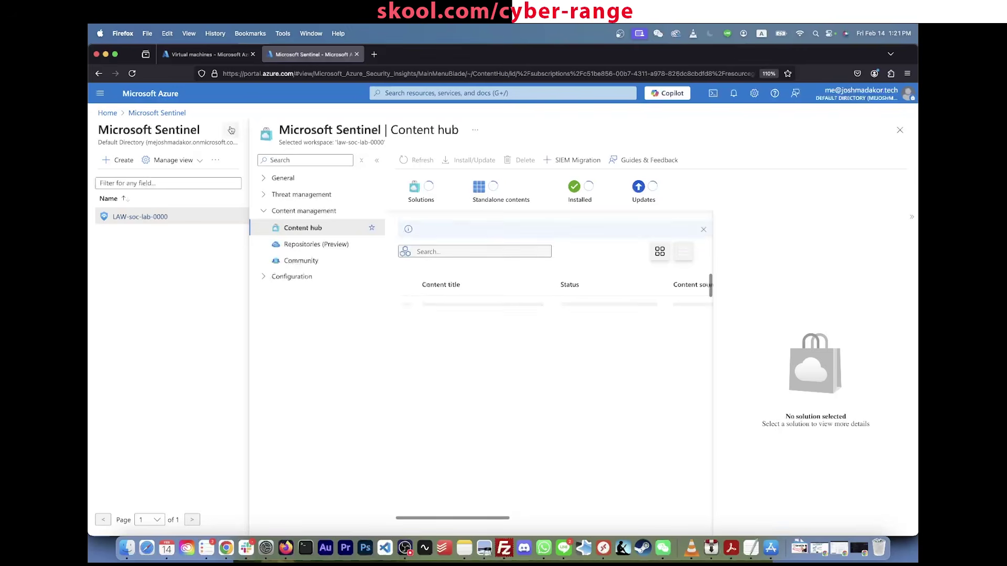
click(231, 130)
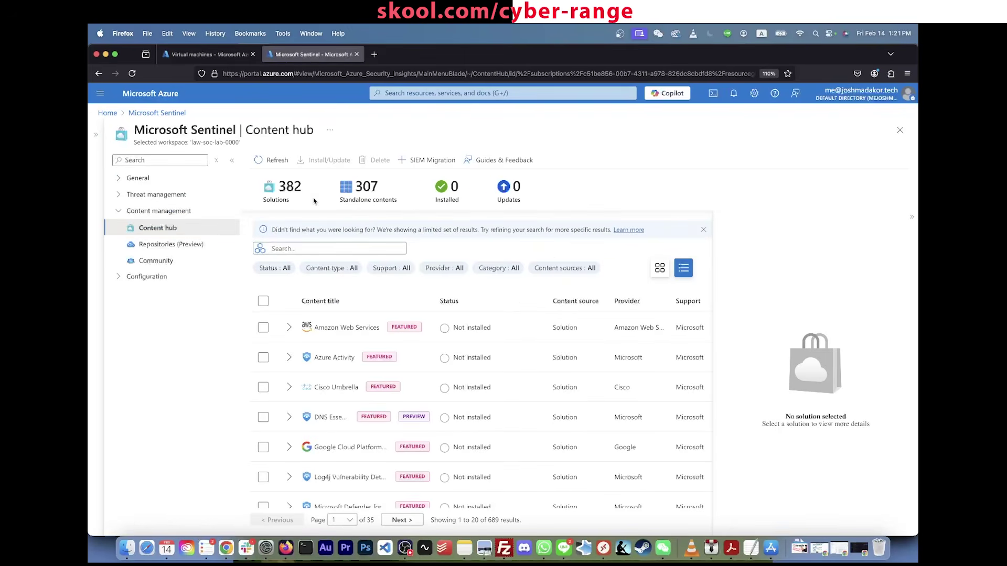
Step: Search the Content hub for 'security event' and install the Windows Security Events solution
click(301, 248)
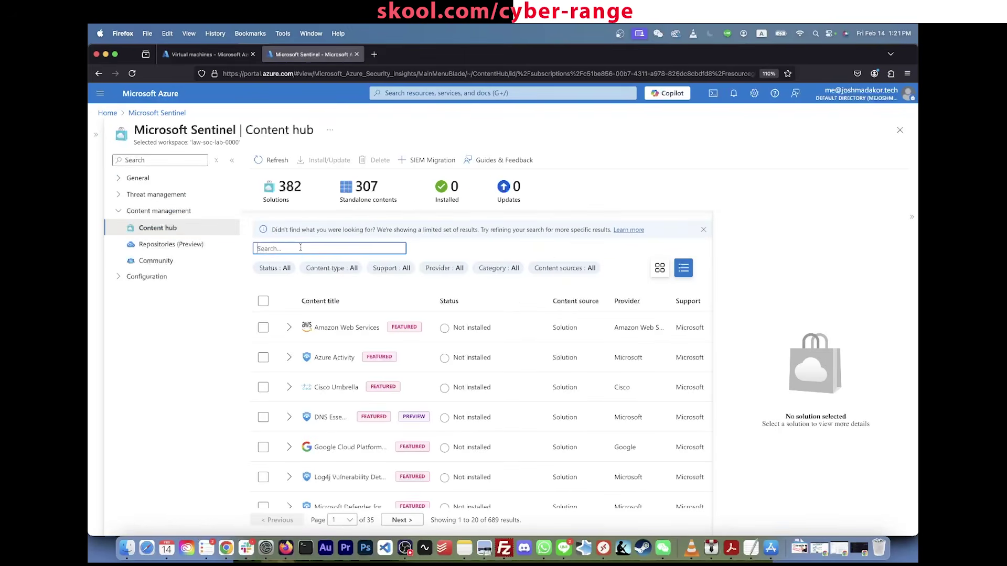
text(security event)
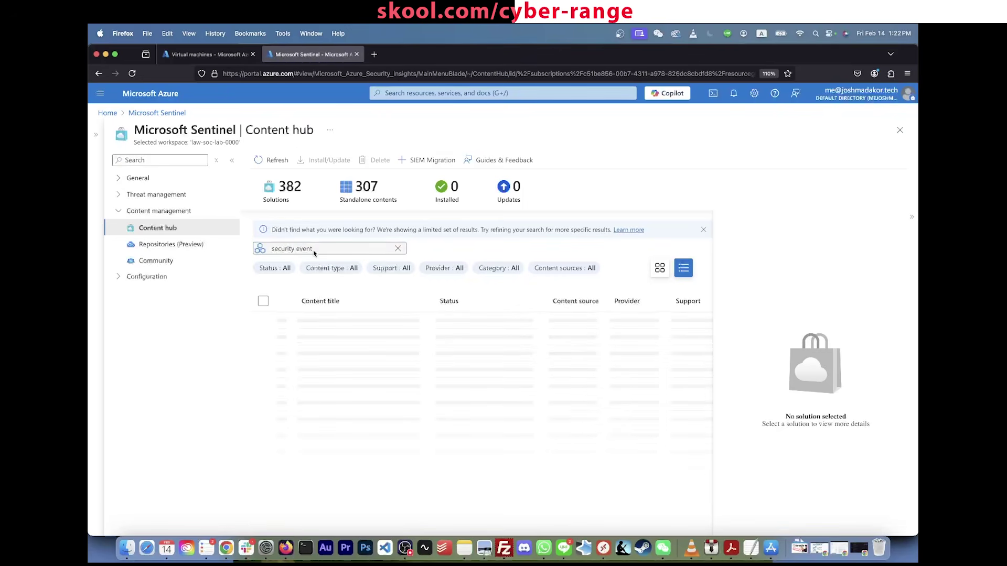
click(434, 340)
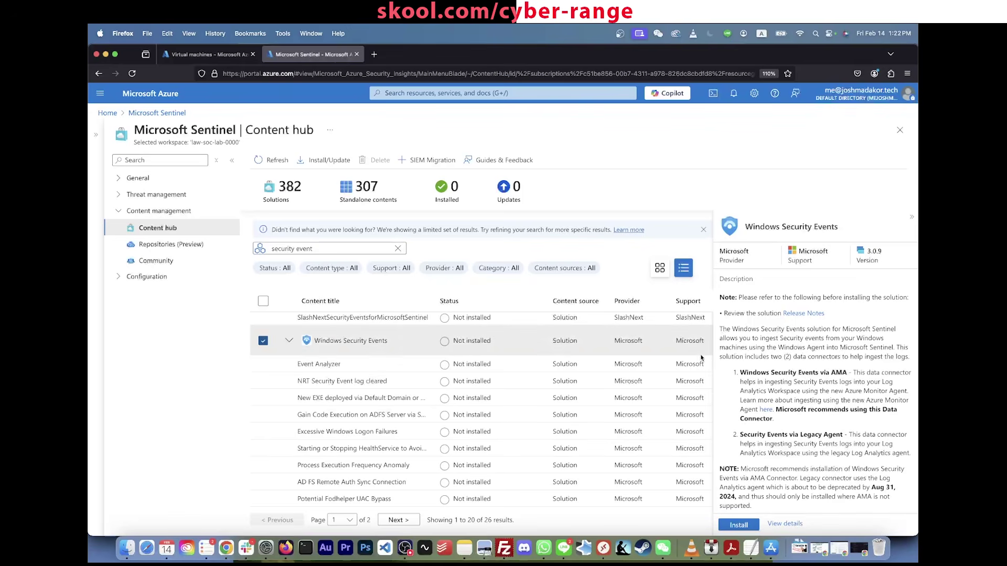
scroll(817, 455, down, 5)
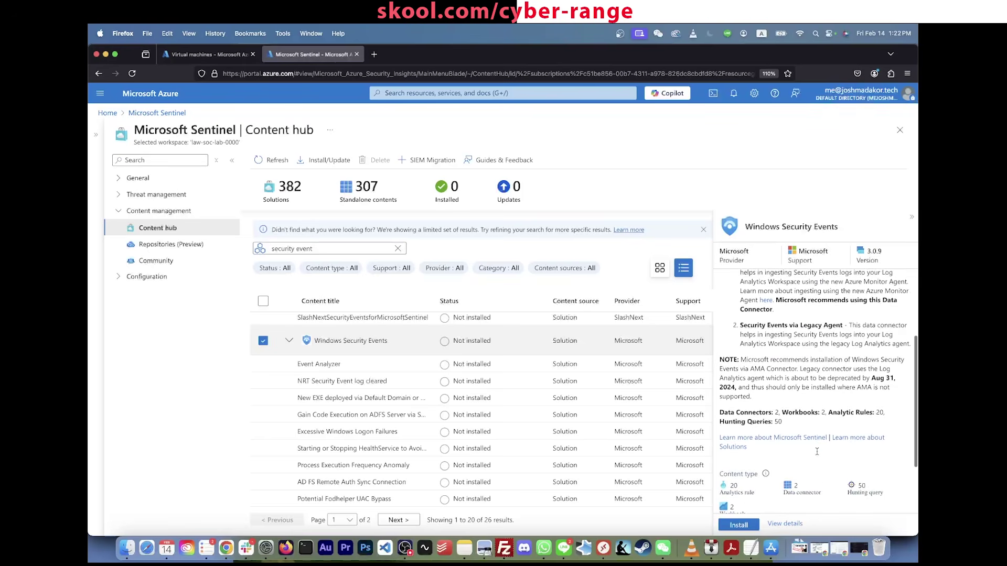
scroll(817, 456, up, 5)
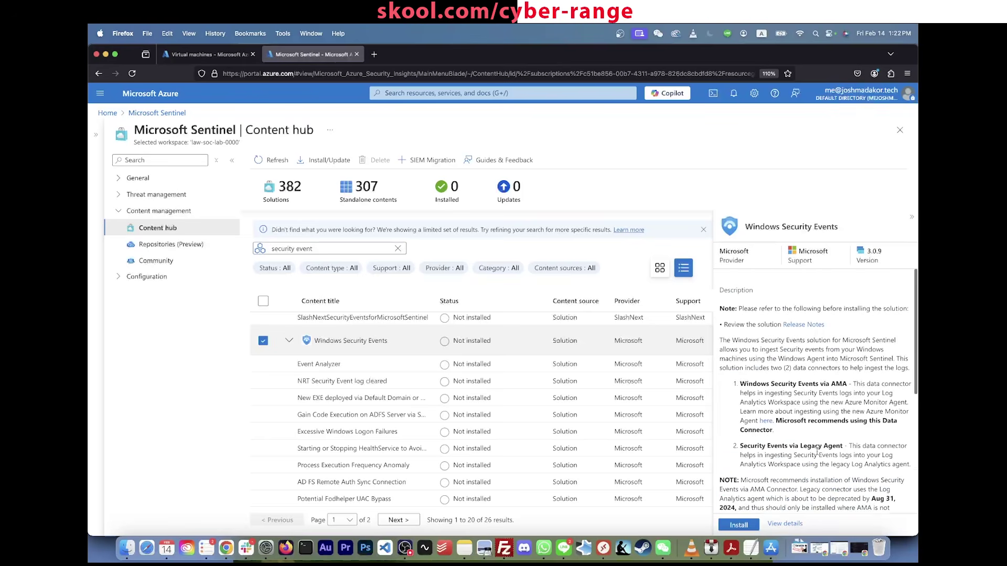
click(740, 525)
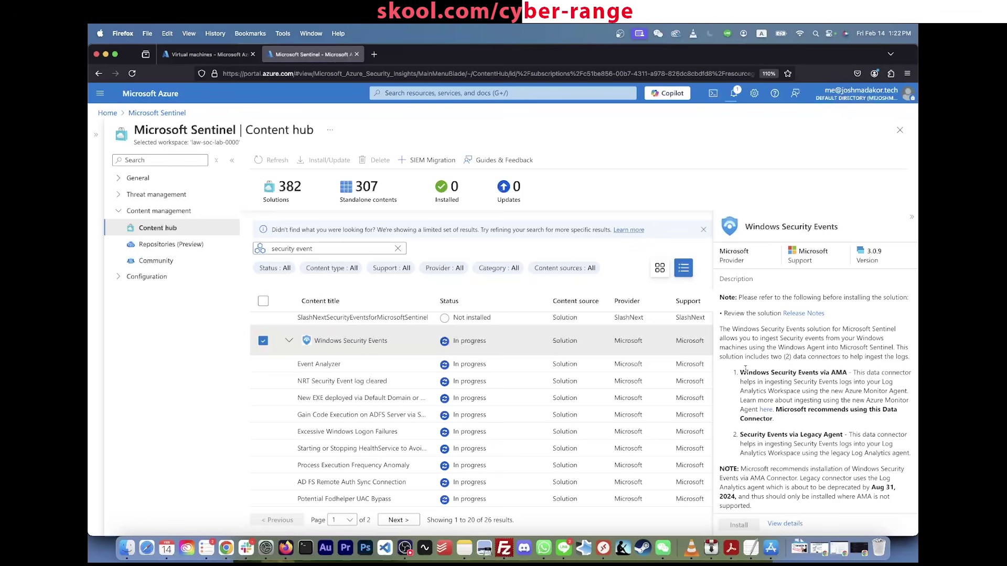
Step: Confirm the installation succeeded and open the installed Windows Security Events package
click(736, 95)
click(735, 94)
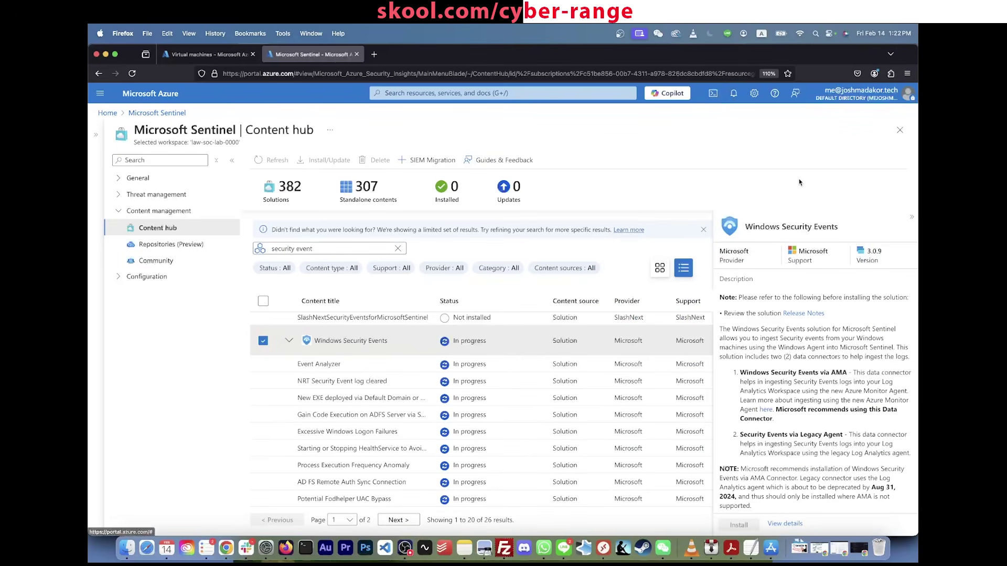
scroll(780, 388, down, 5)
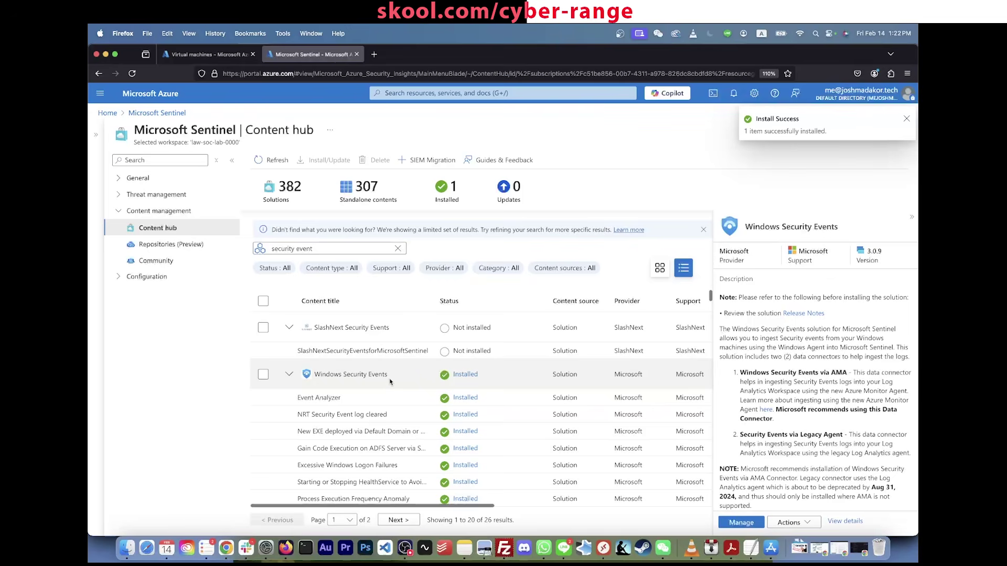
click(355, 377)
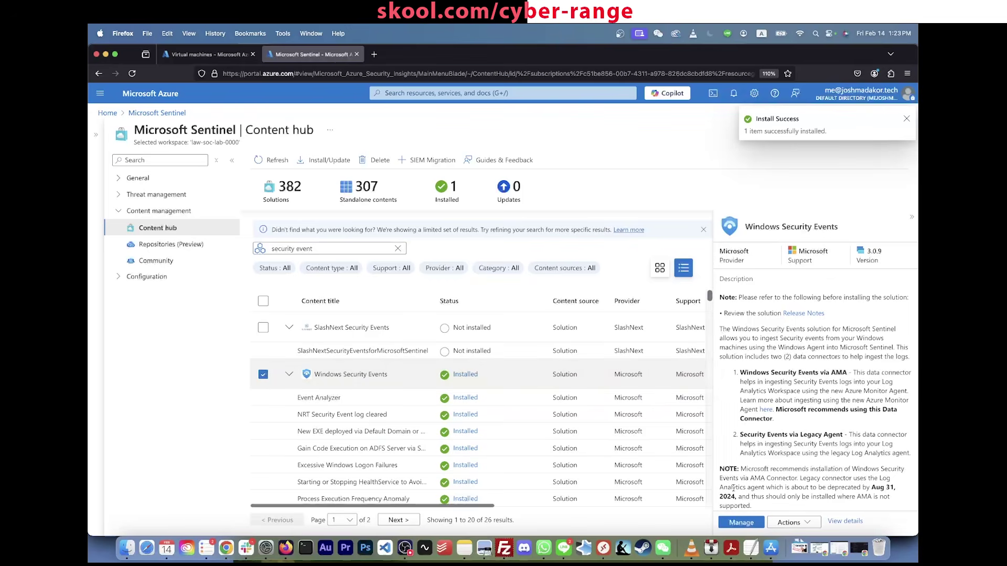
scroll(749, 507, down, 3)
click(744, 523)
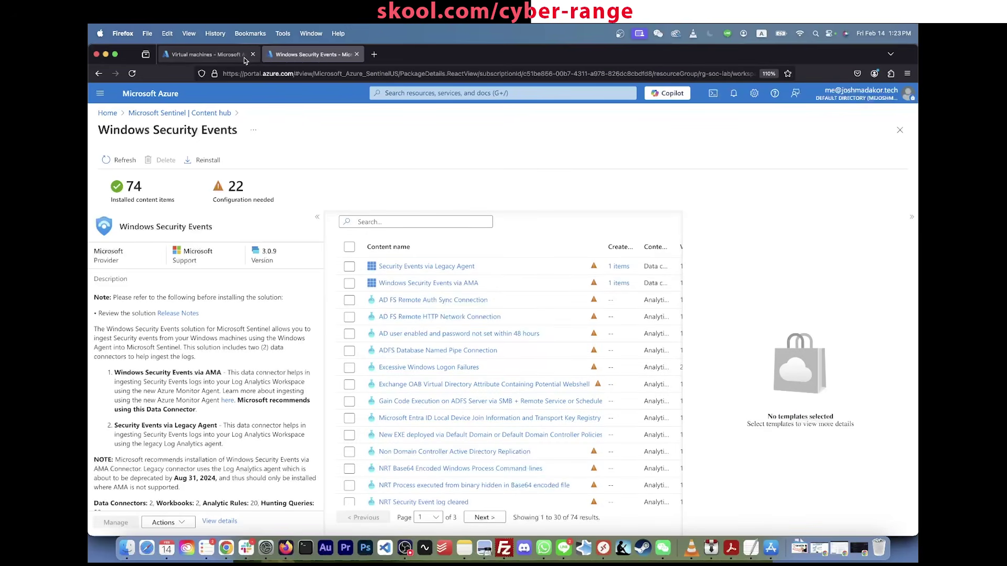
click(208, 57)
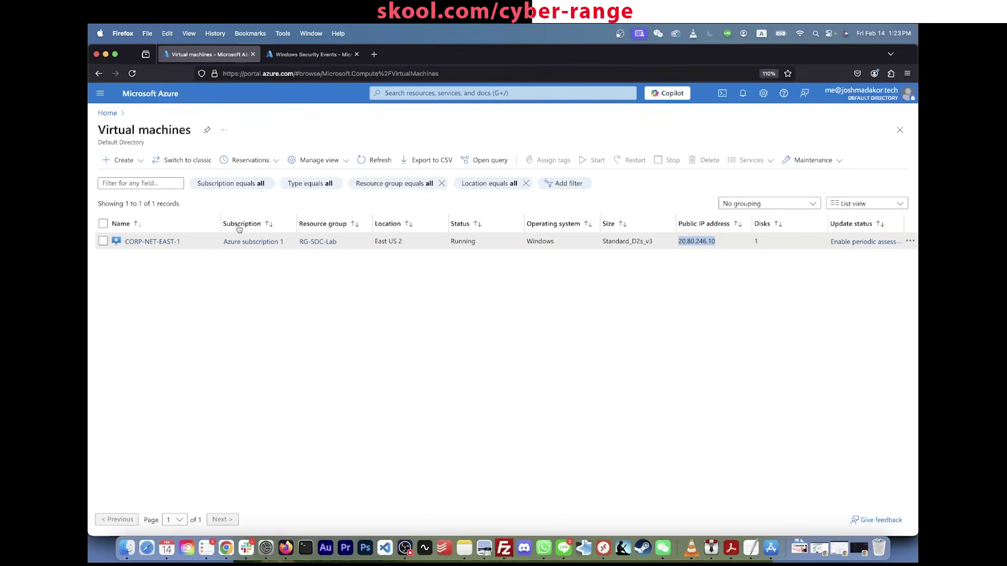
click(158, 244)
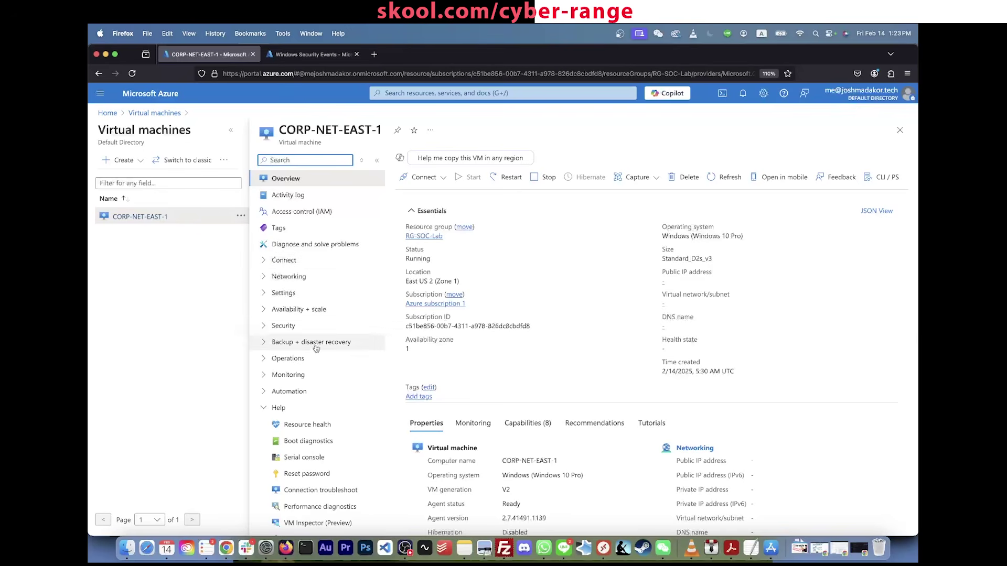
click(268, 297)
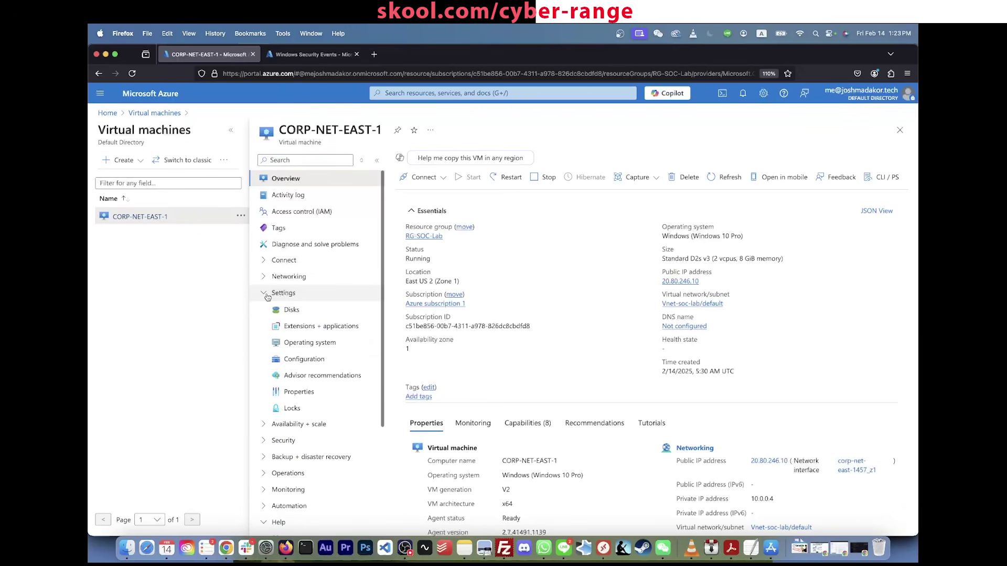
click(319, 327)
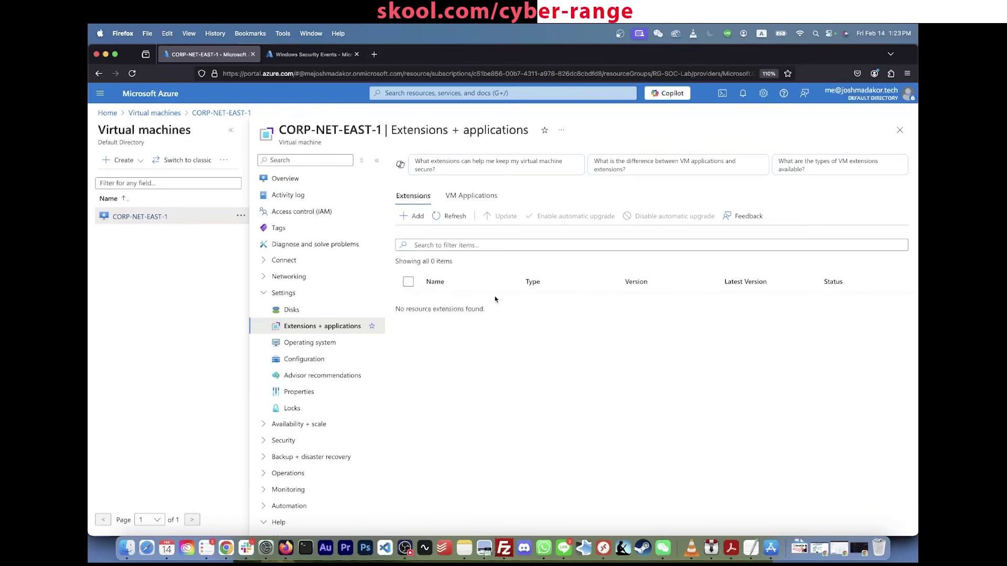
click(328, 50)
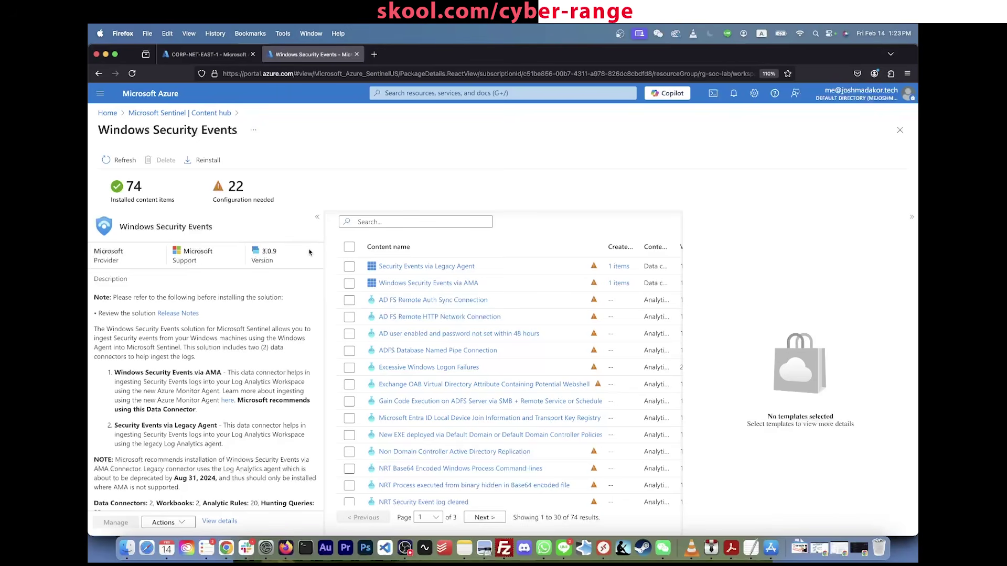
Step: Select the Windows Security Events via AMA connector and open its connector page
click(349, 284)
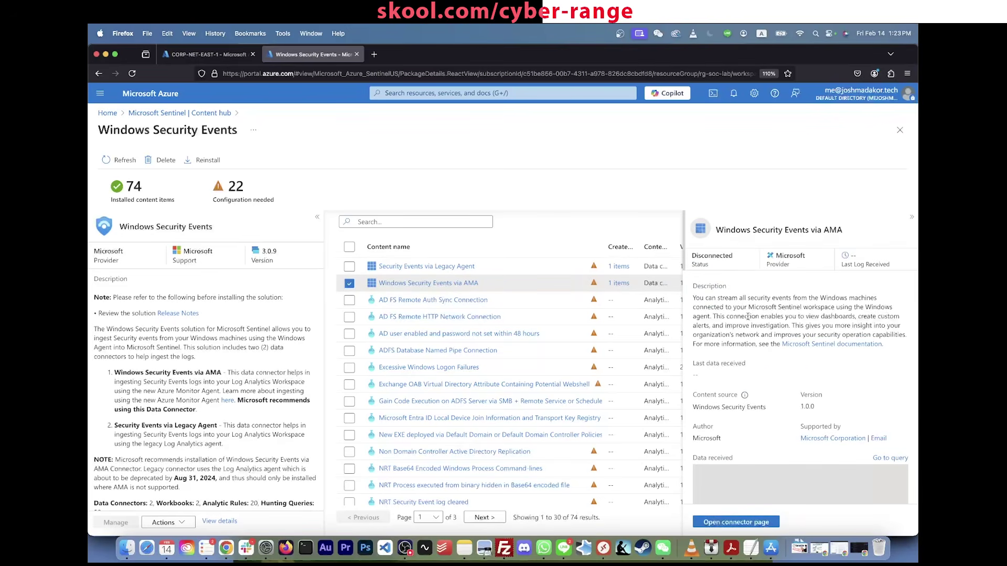
scroll(748, 317, down, 4)
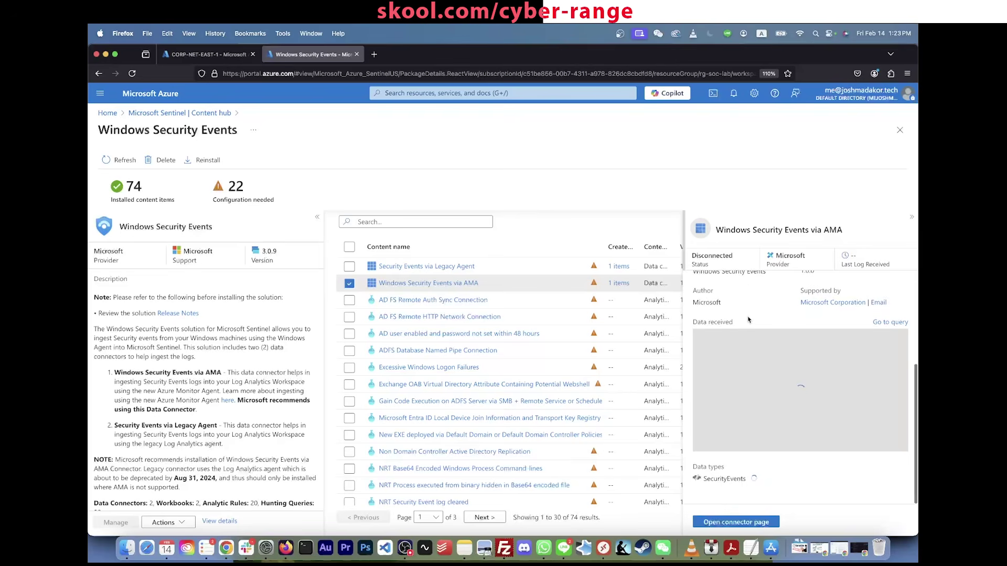
scroll(745, 331, up, 3)
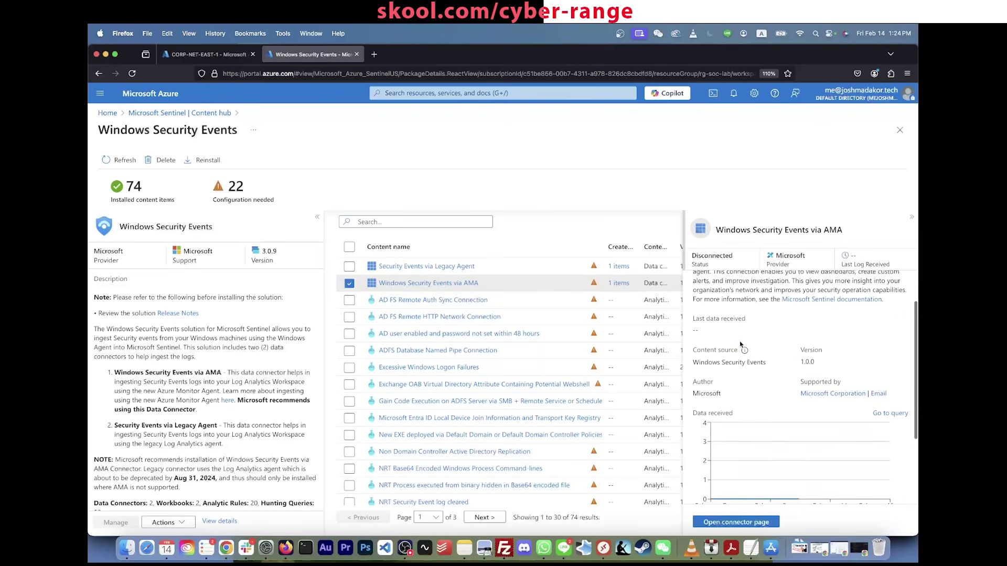
scroll(742, 349, down, 3)
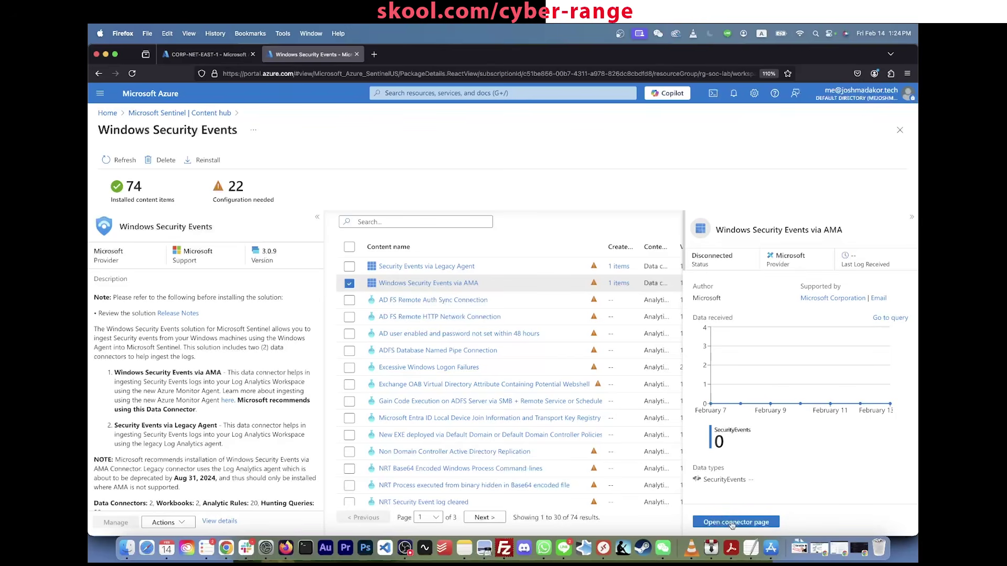
click(732, 522)
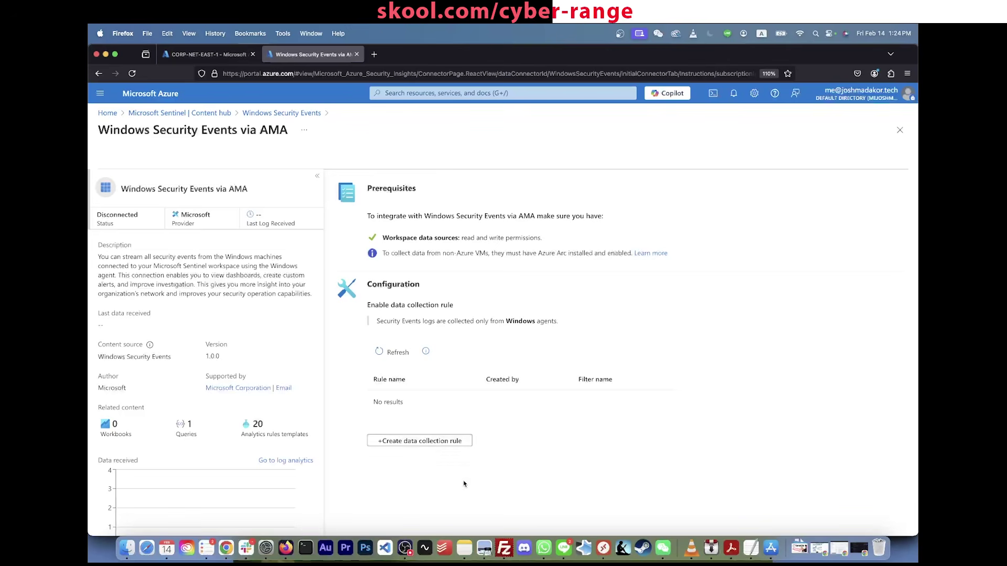
Step: Name the new data collection rule DCR-Windows in Azure subscription 1 and RG-SOC-Lab
click(438, 445)
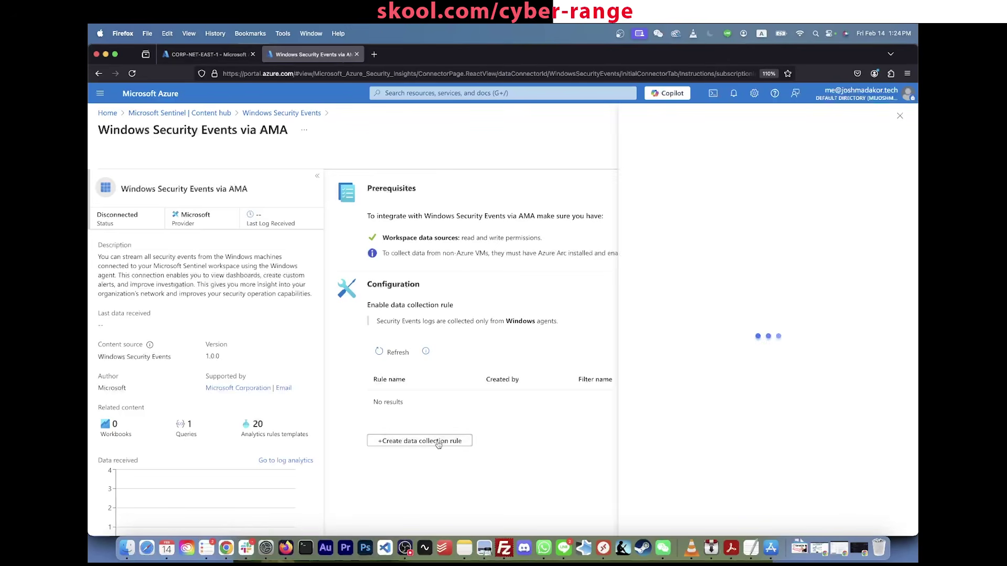
click(675, 204)
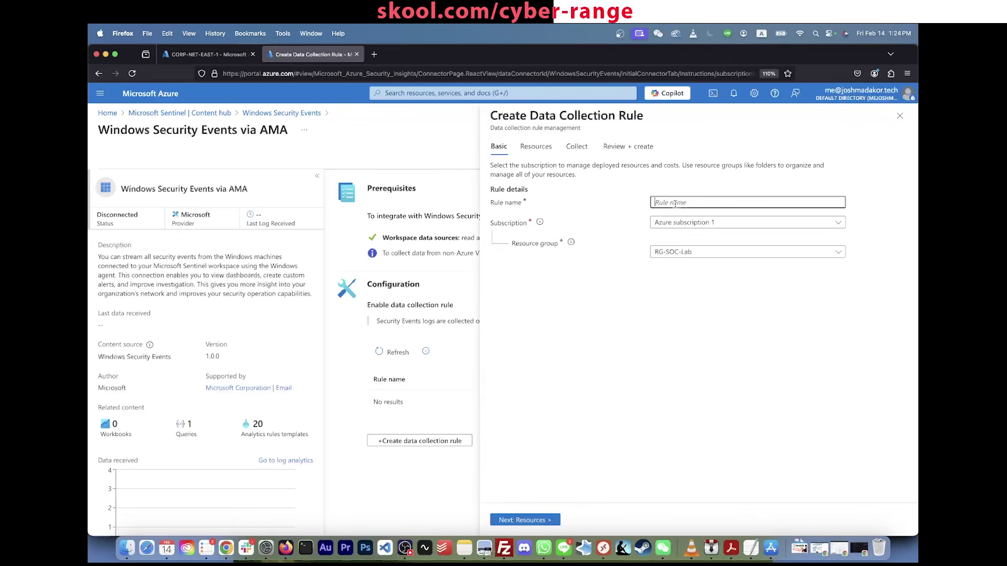
text(DCR-Windows)
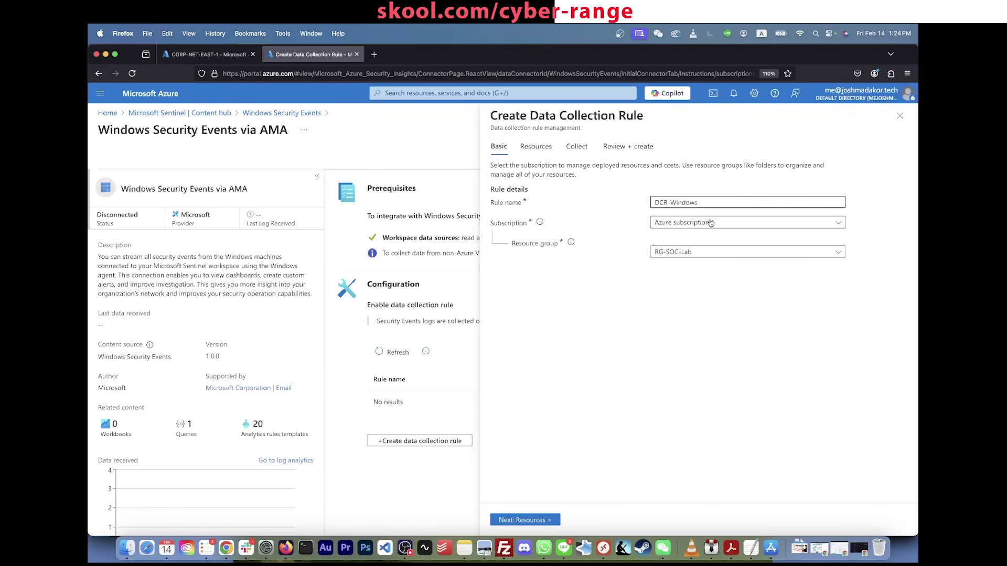
click(713, 224)
click(697, 240)
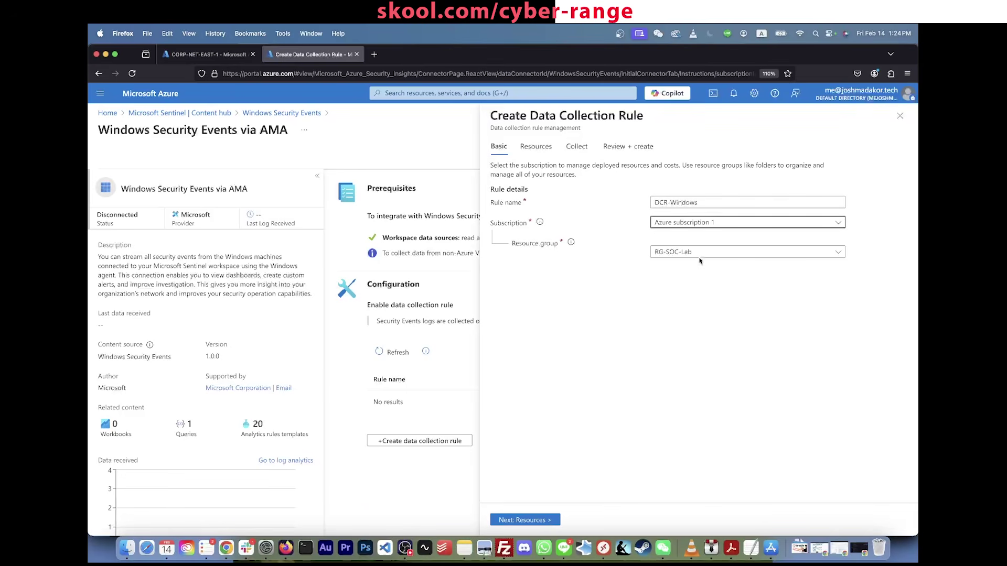
click(696, 252)
click(693, 308)
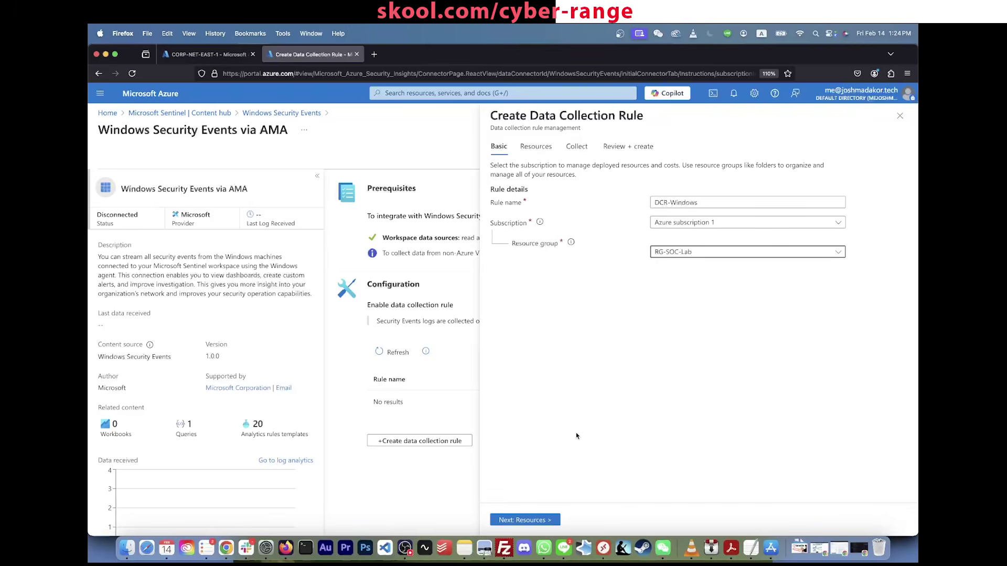
click(545, 519)
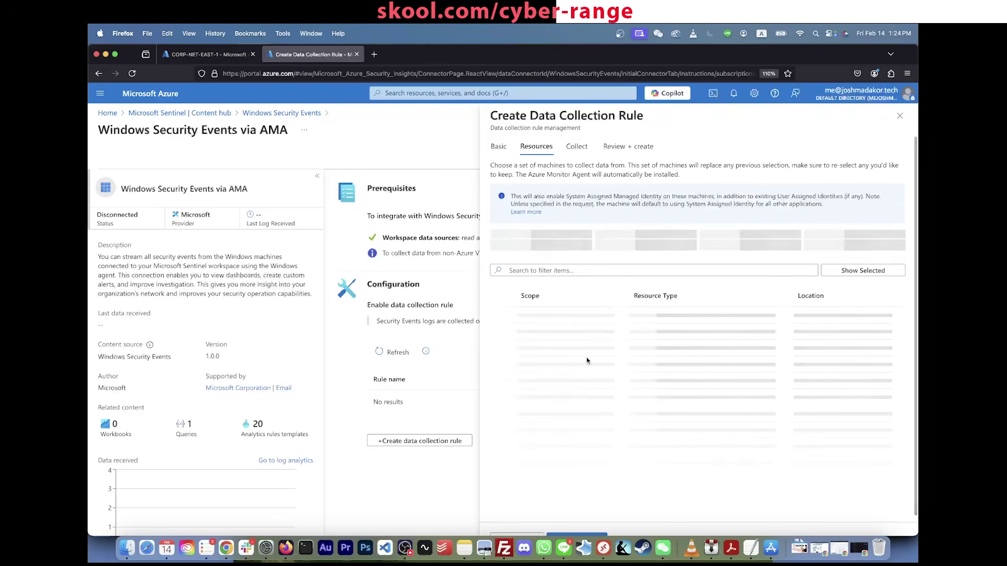
Step: Target the CORP-NET-EAST-1 VM, collect all security events, and create the rule
click(519, 322)
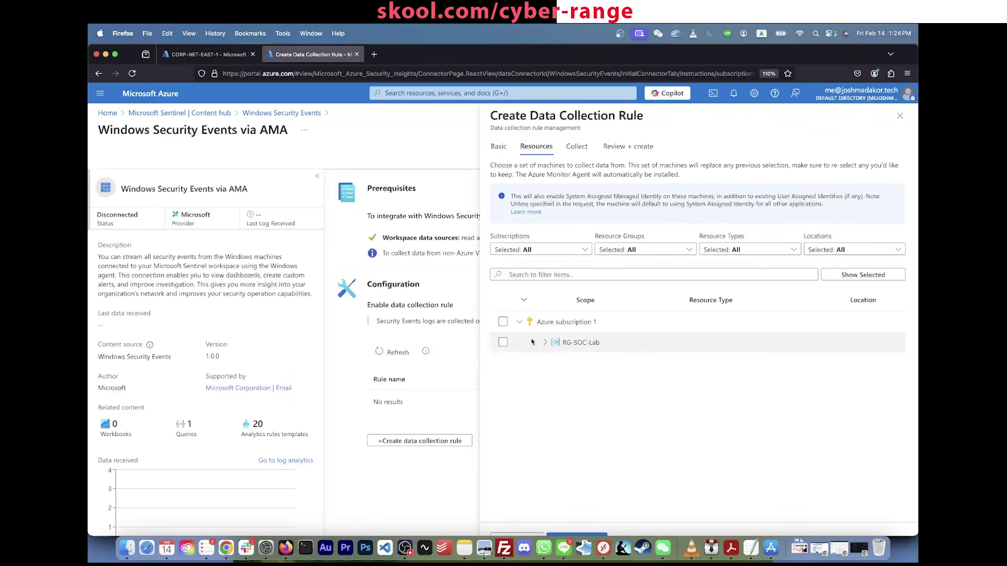
click(546, 344)
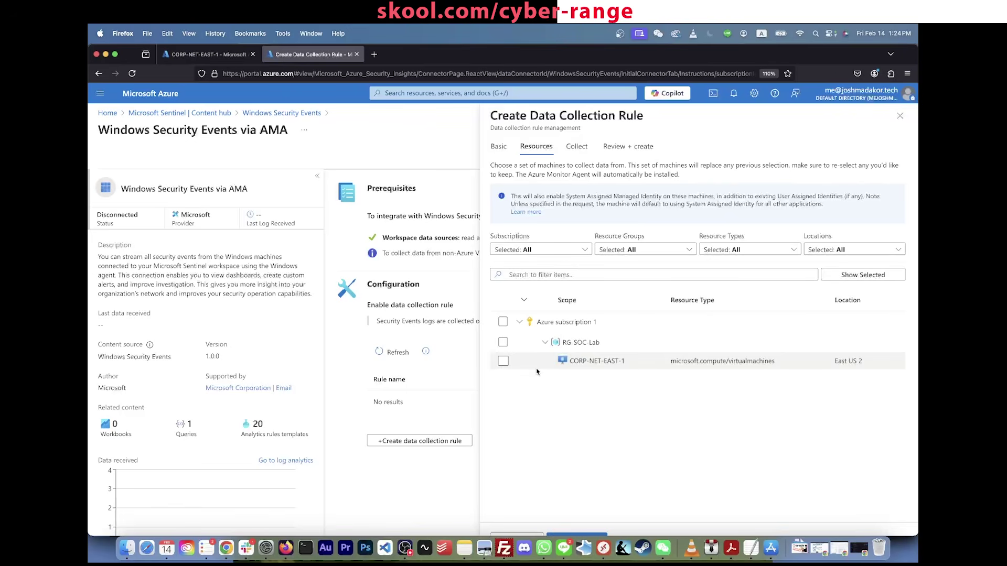
click(503, 361)
scroll(540, 481, down, 1)
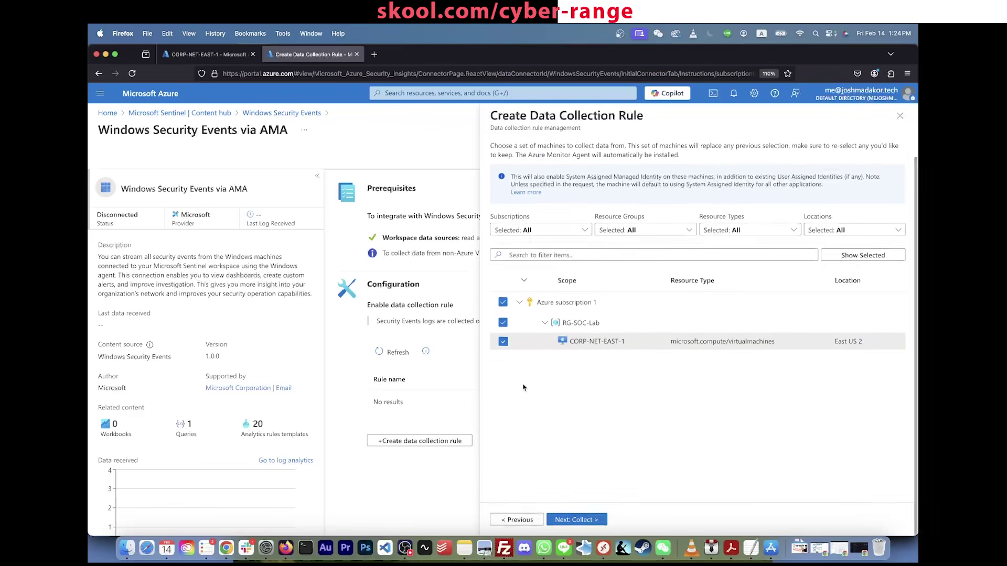
click(565, 524)
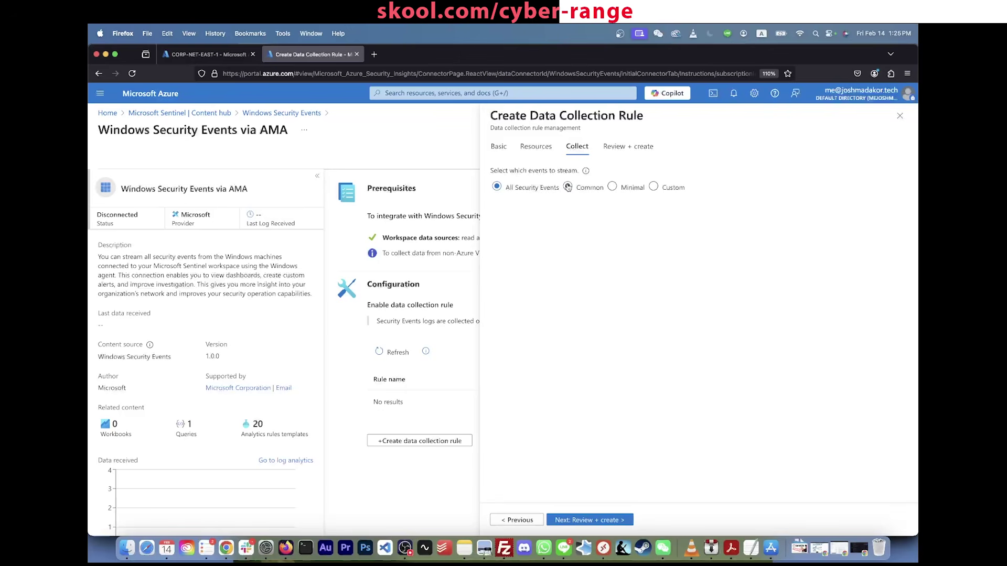
click(497, 187)
click(588, 520)
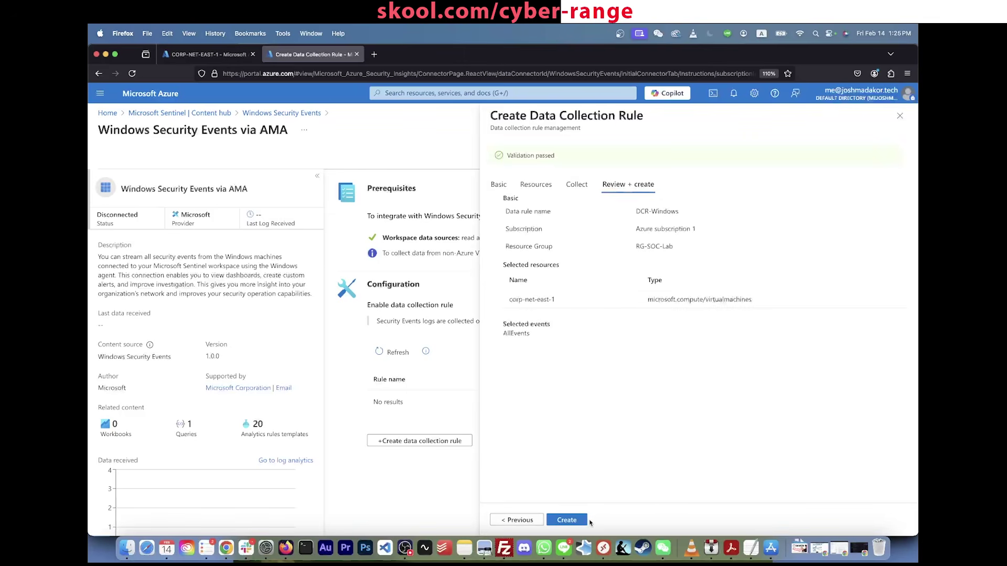
click(567, 521)
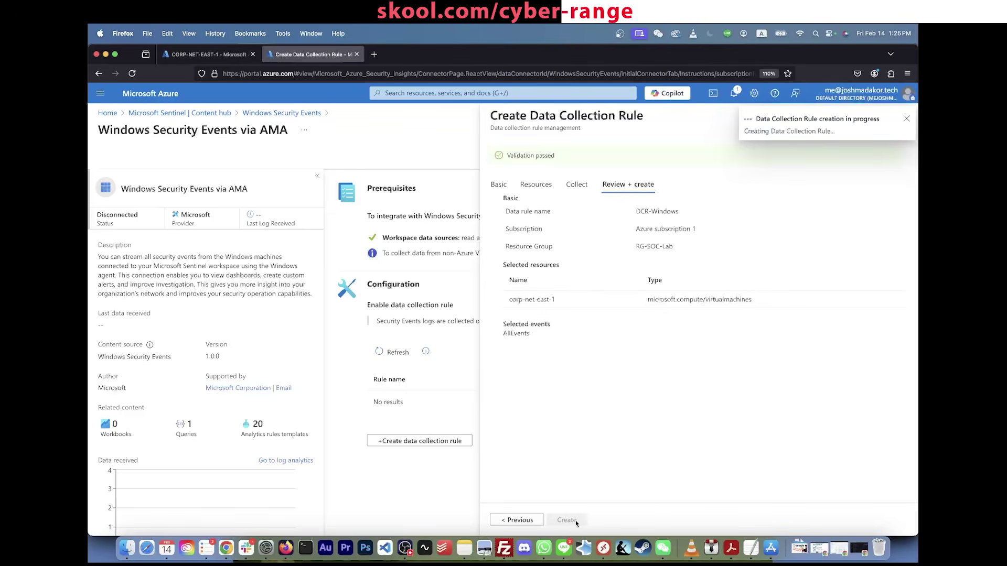
Step: Check CORP-NET-EAST-1's Extensions + applications list for the new monitoring agent
click(215, 56)
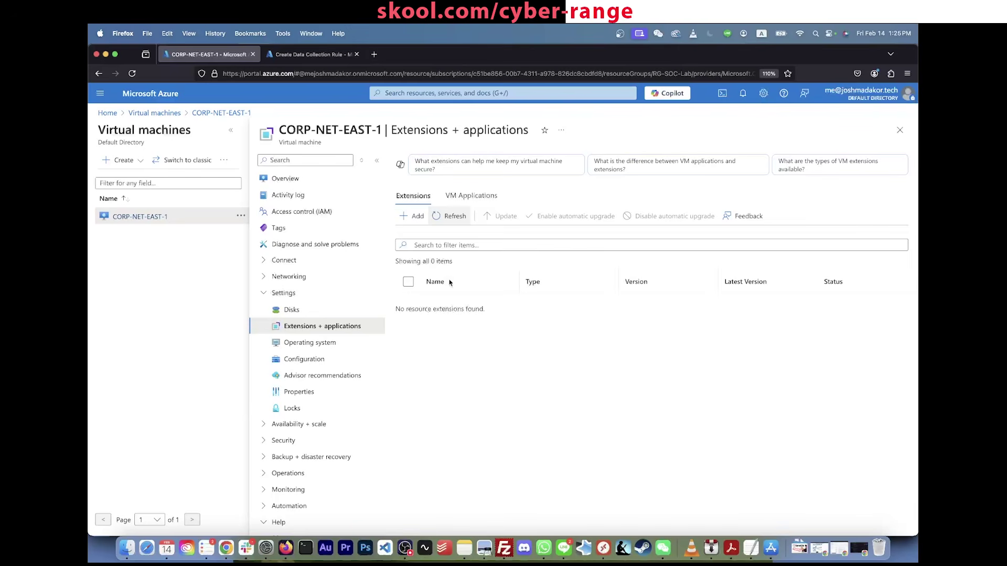
click(471, 196)
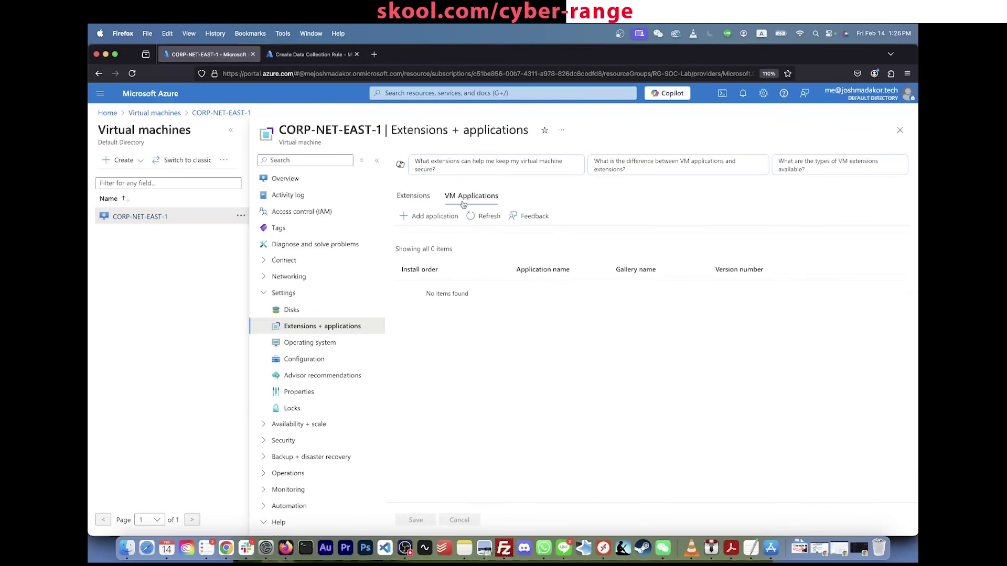
click(413, 196)
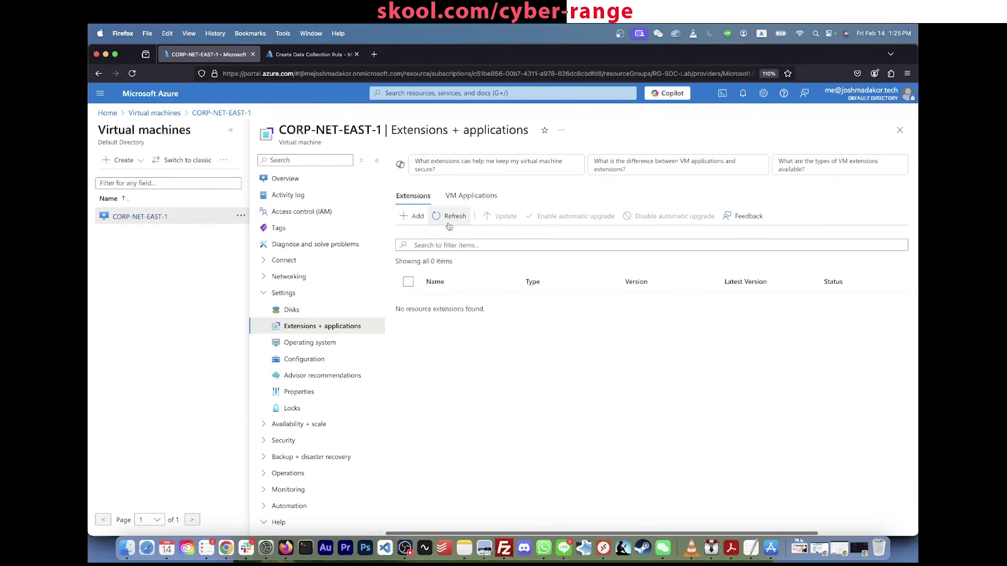
click(336, 56)
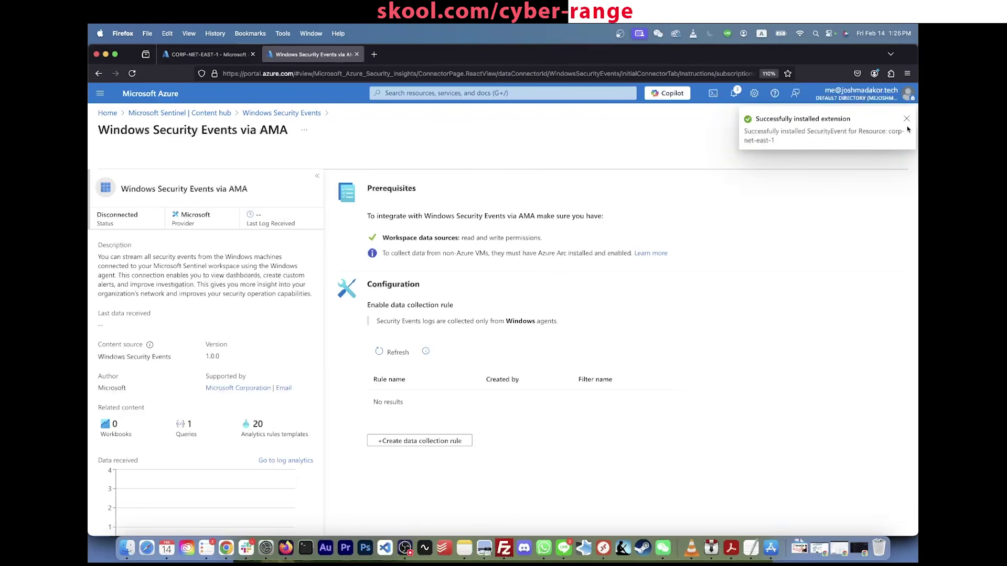
click(210, 55)
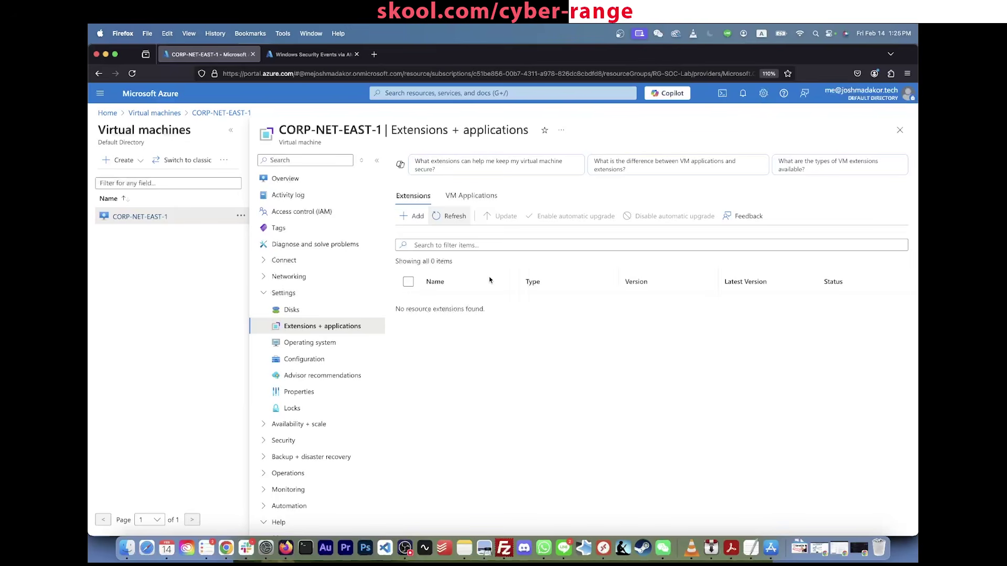
click(450, 216)
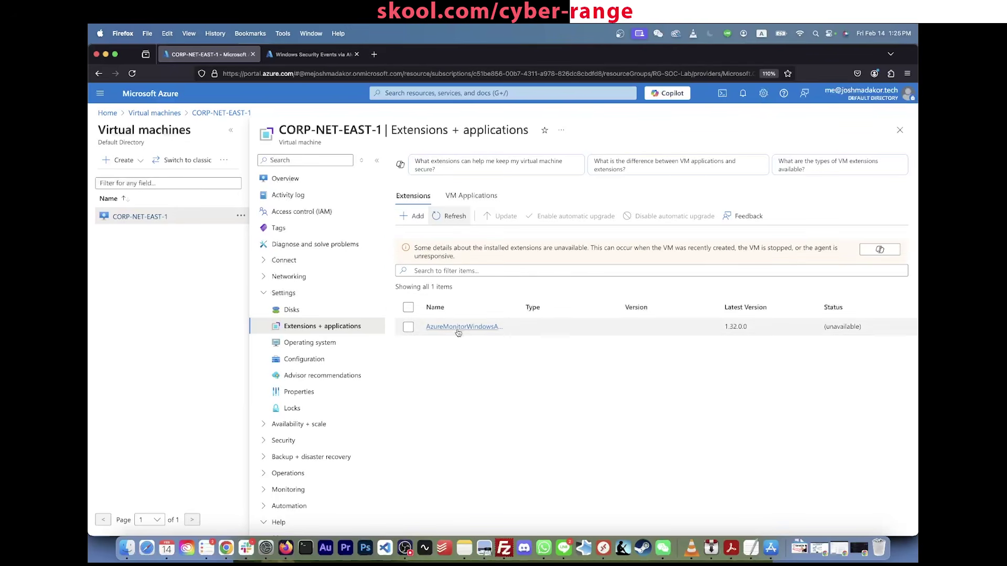
Step: Check rule-creation notifications and refresh the extensions until AzureMonitorWindowsAgent appears
click(312, 55)
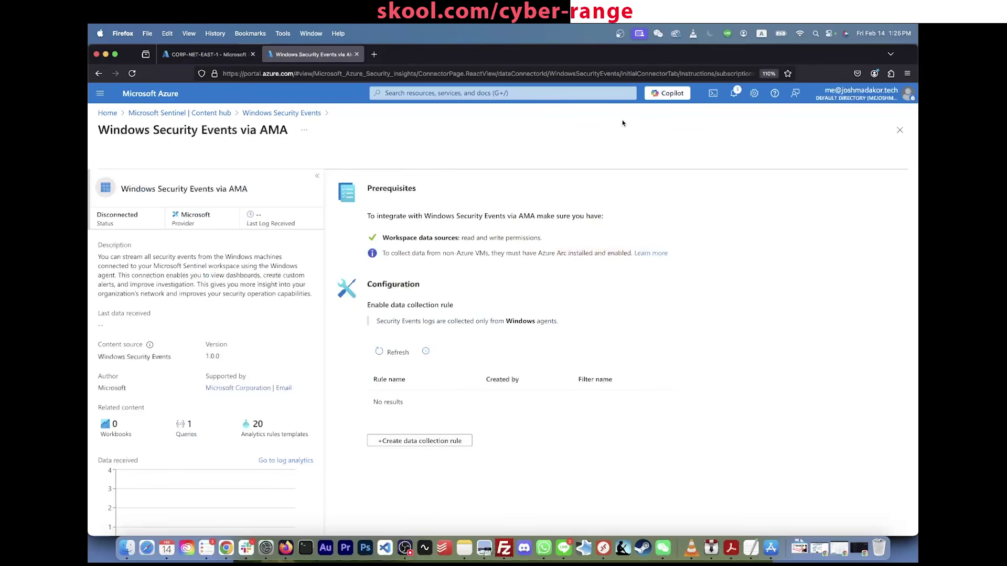
click(733, 94)
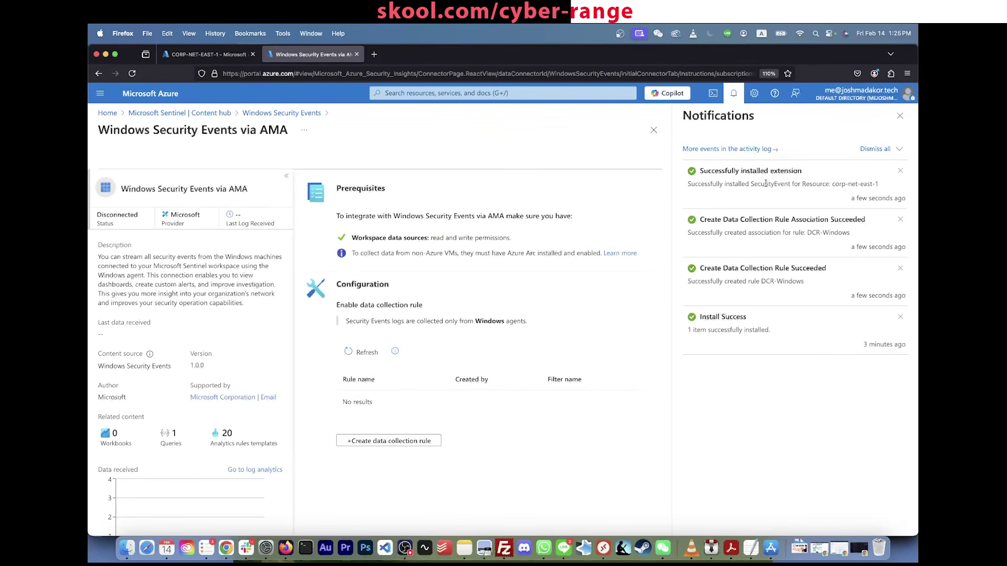
click(210, 55)
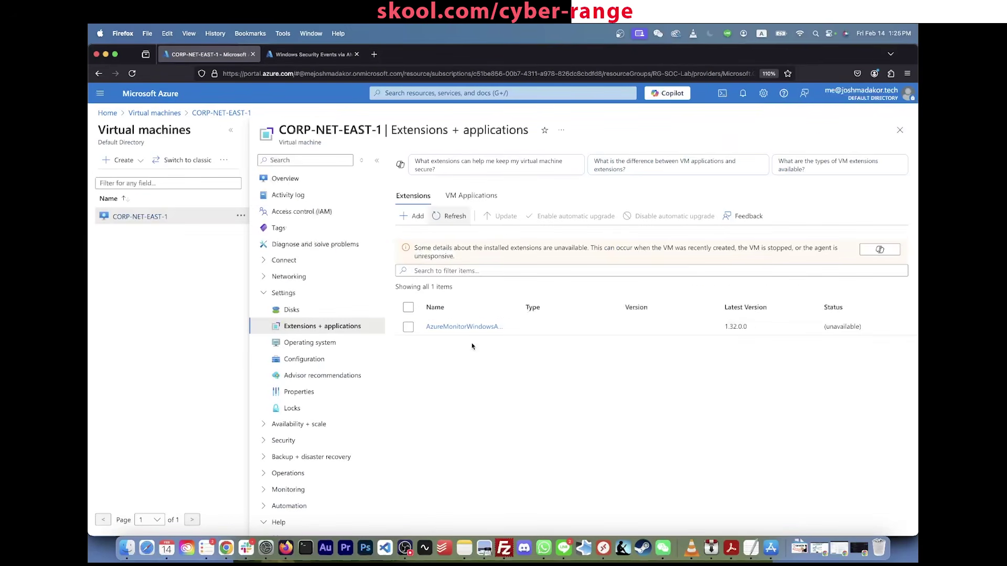
triple_click(464, 332)
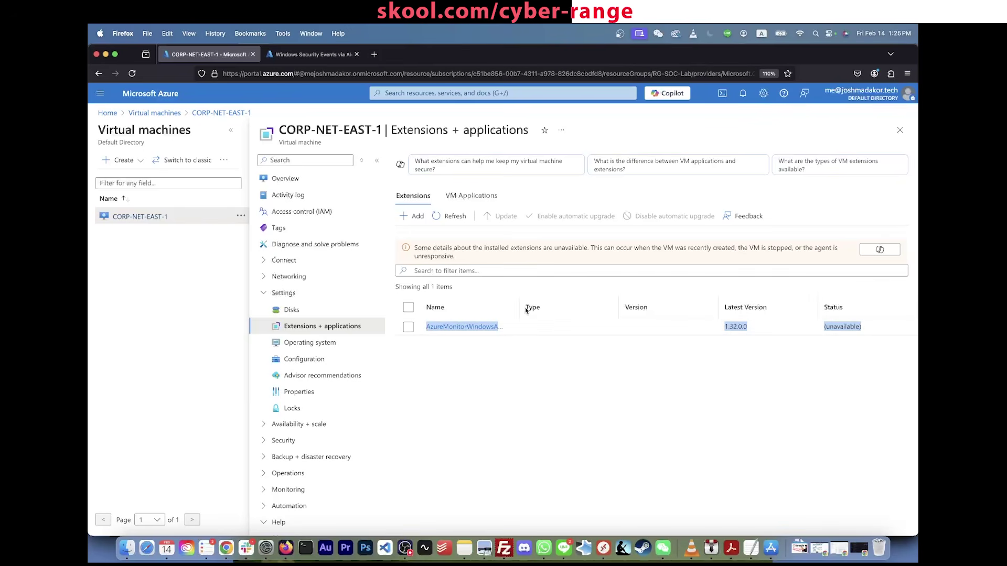
mouse_move(520, 307)
mouse_down()
mouse_move(595, 307)
mouse_move(522, 308)
mouse_up()
click(560, 363)
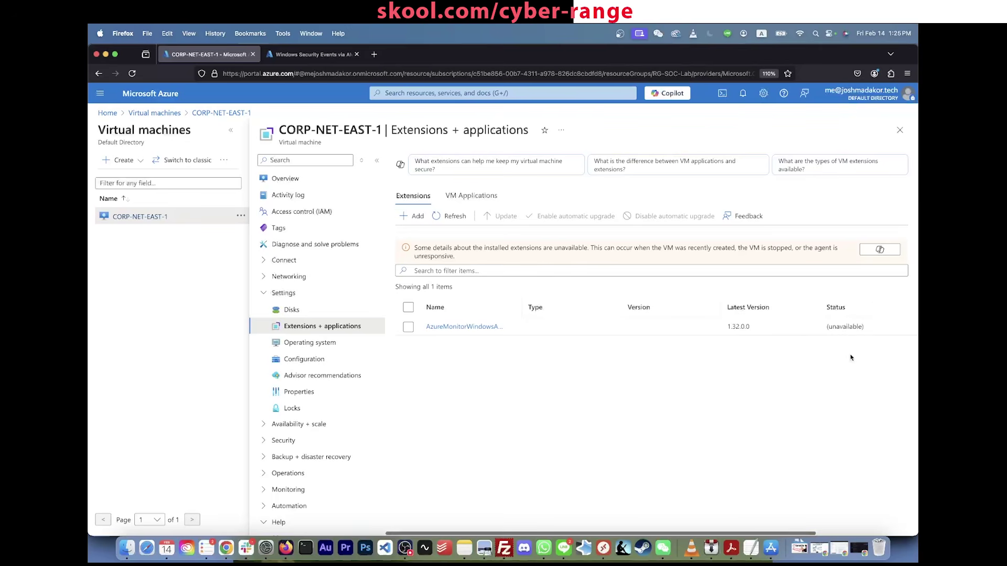
click(450, 216)
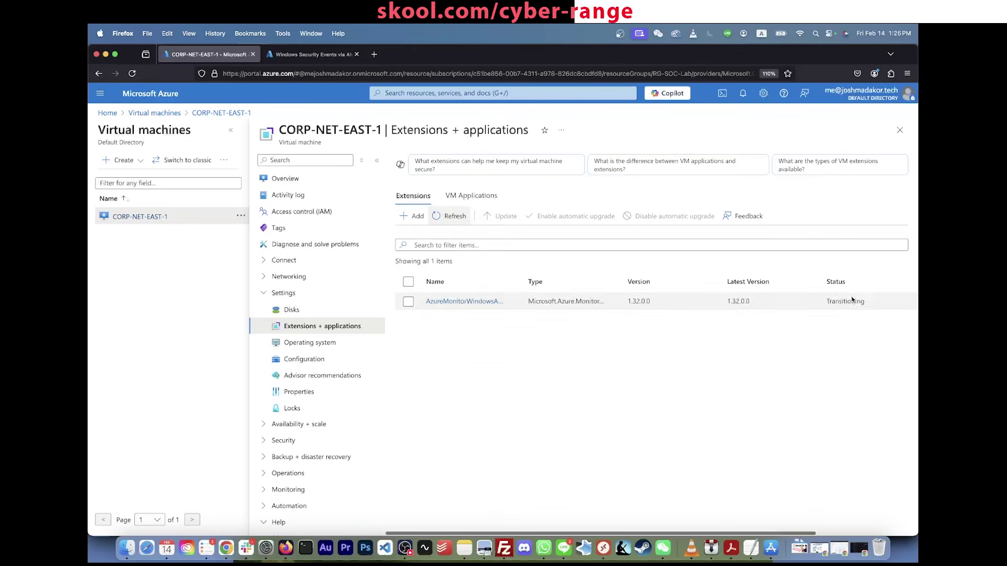
Step: Inspect the AzureMonitorWindowsAgent extension's Transitioning status details
click(860, 302)
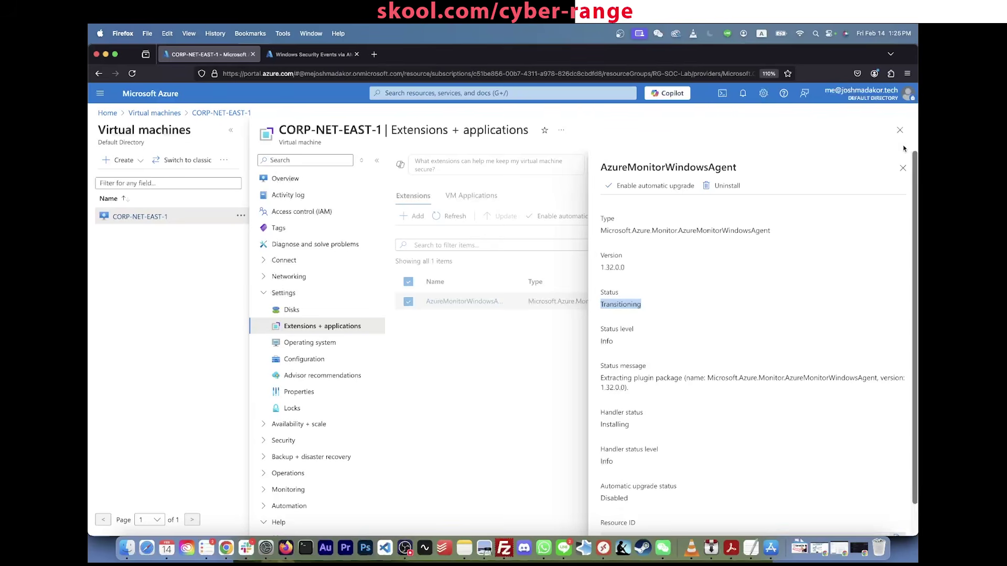
click(903, 168)
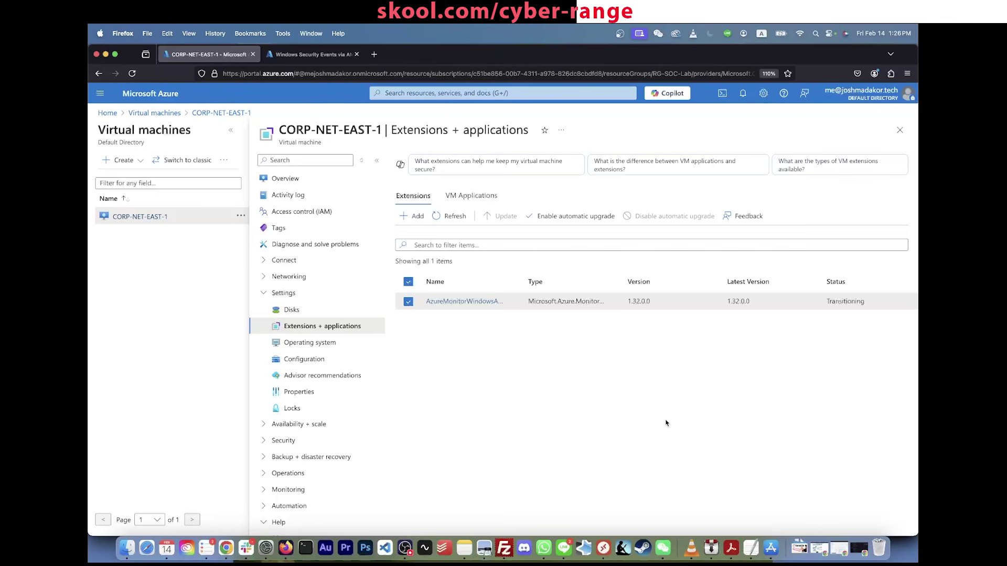
click(841, 303)
click(515, 360)
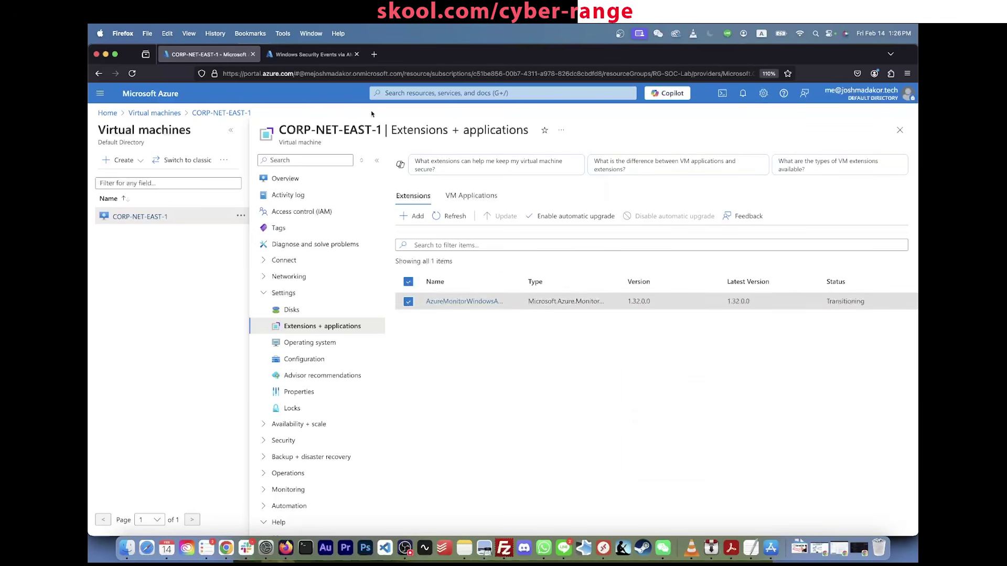
click(326, 59)
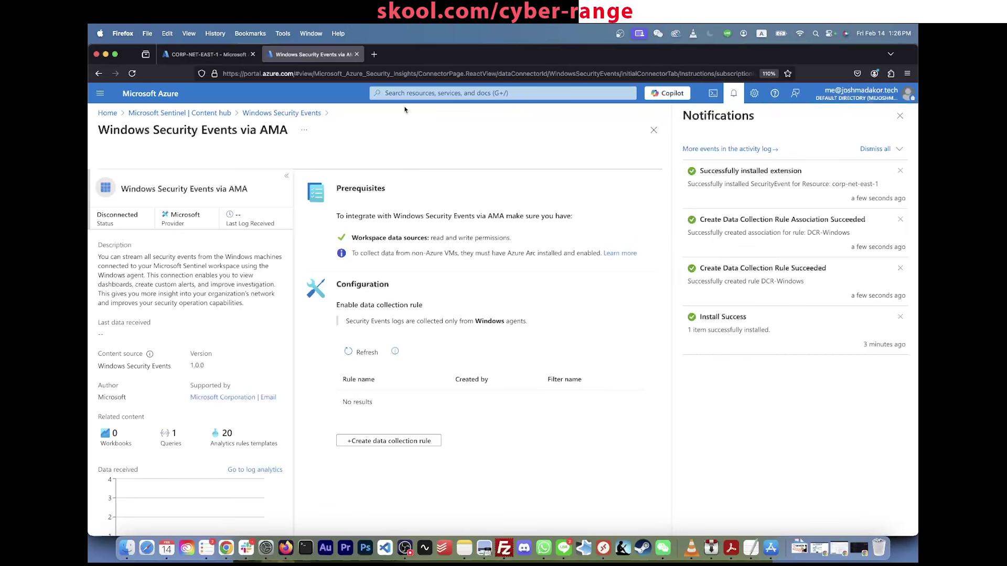
click(421, 90)
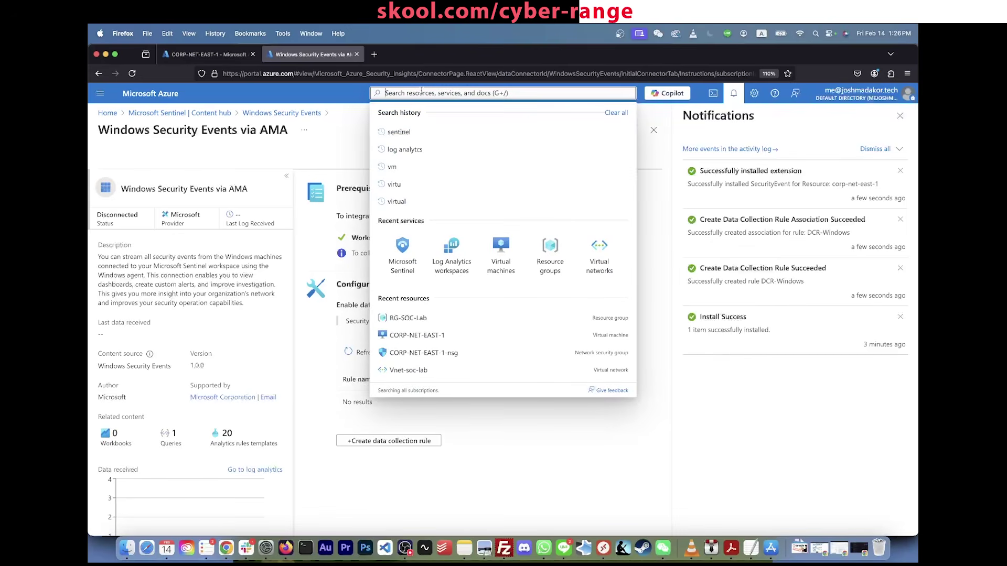
click(199, 55)
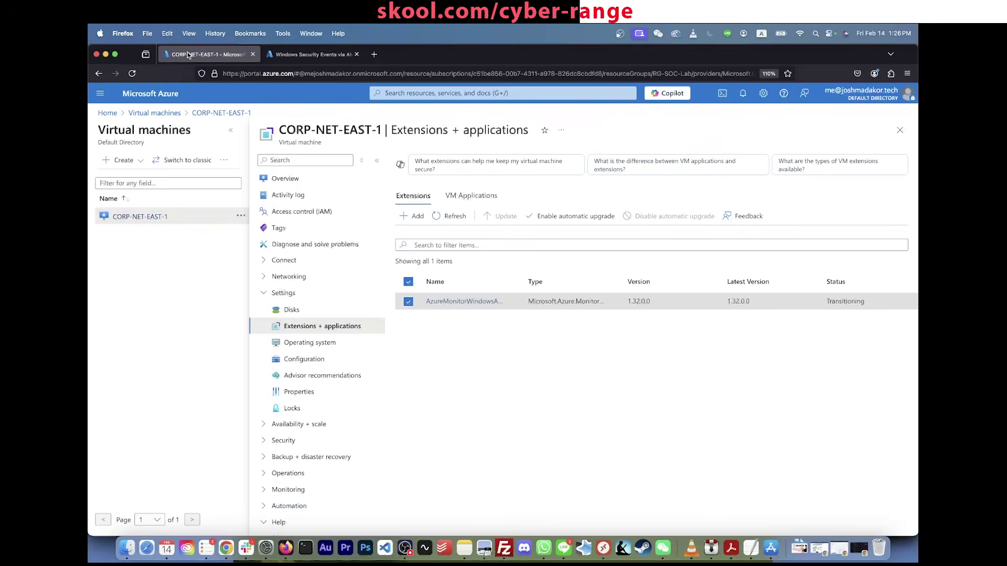
Step: Open a new browser tab and load the Azure portal in it
right_click(189, 54)
key(Escape)
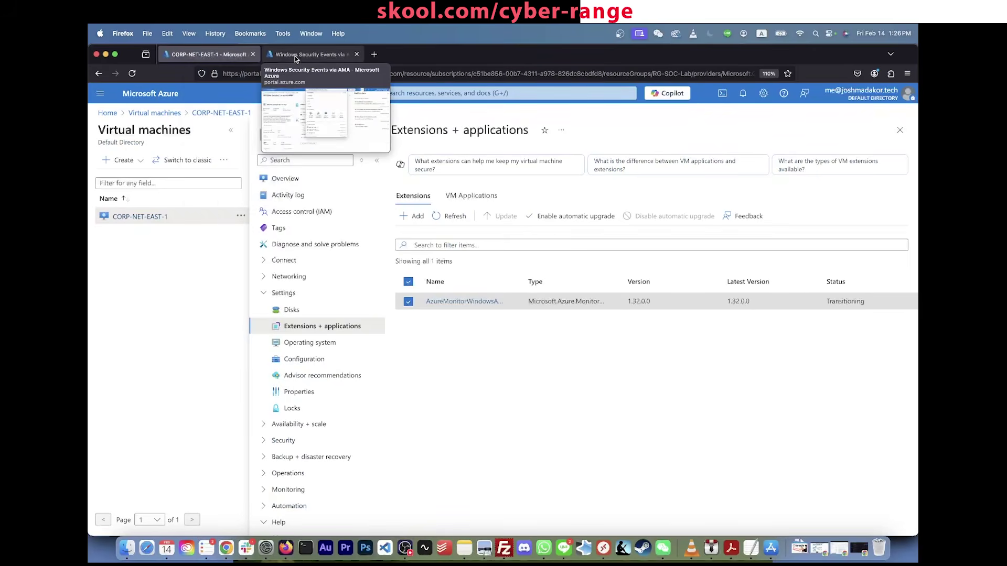
key(super+t)
text(portal.azure.com)
key(Return)
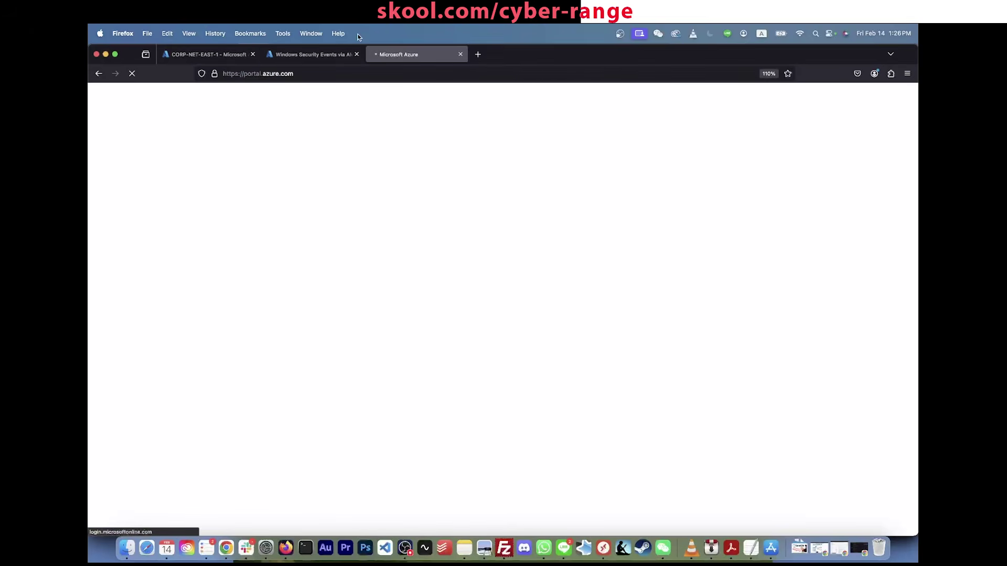
Step: Find Log Analytics workspaces and open the LAW-soc-lab-0000 workspace
drag(388, 54, 300, 54)
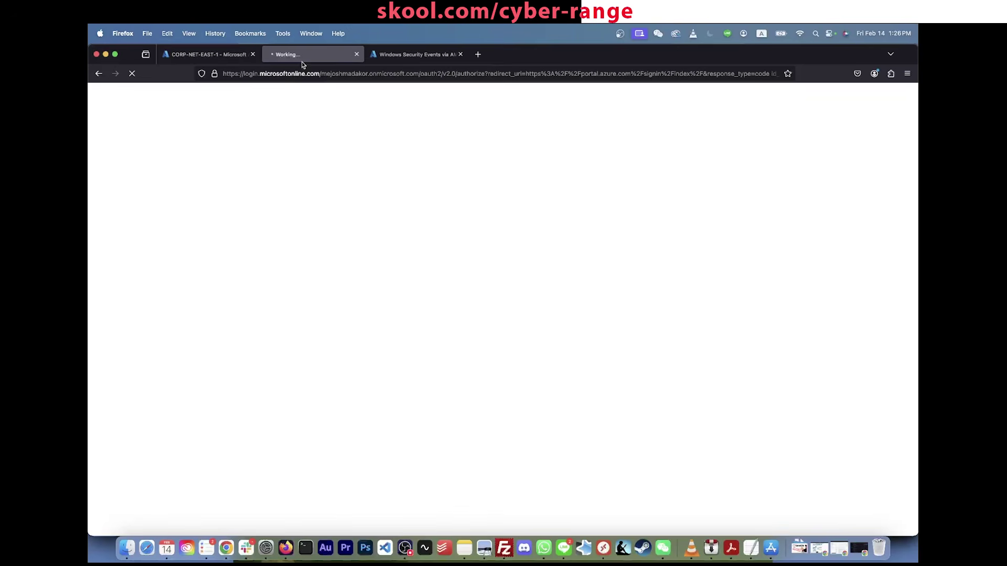
click(248, 75)
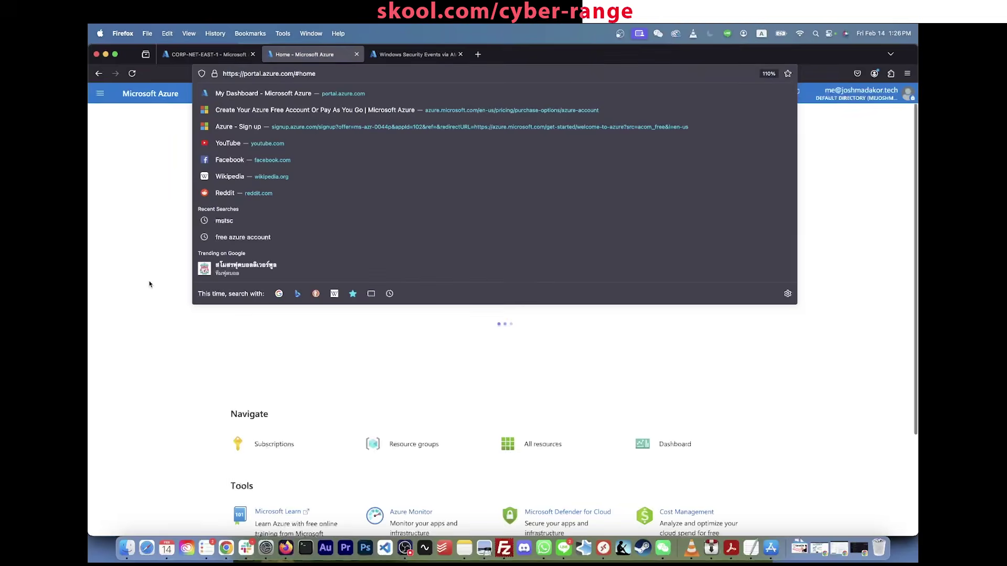
click(150, 284)
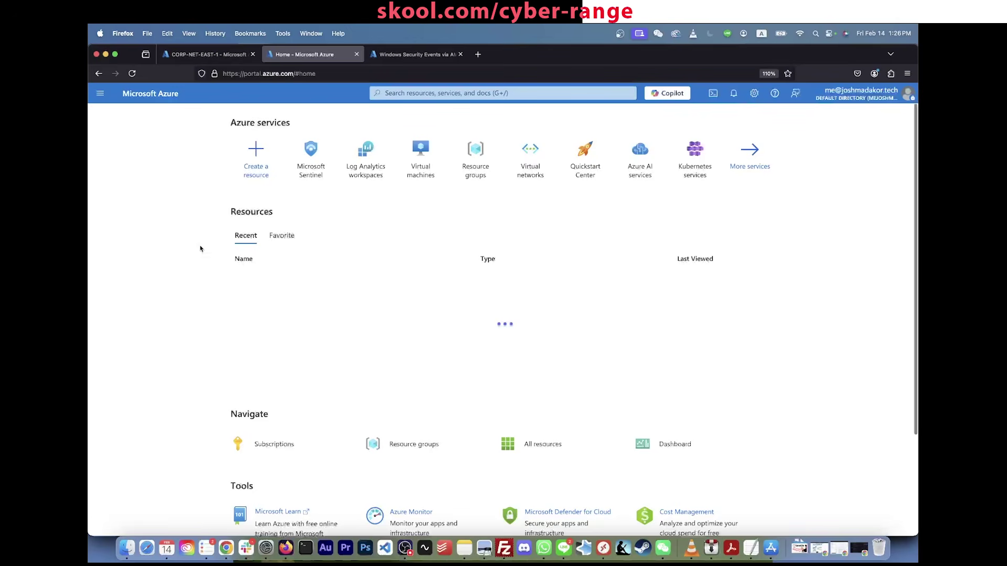
click(475, 93)
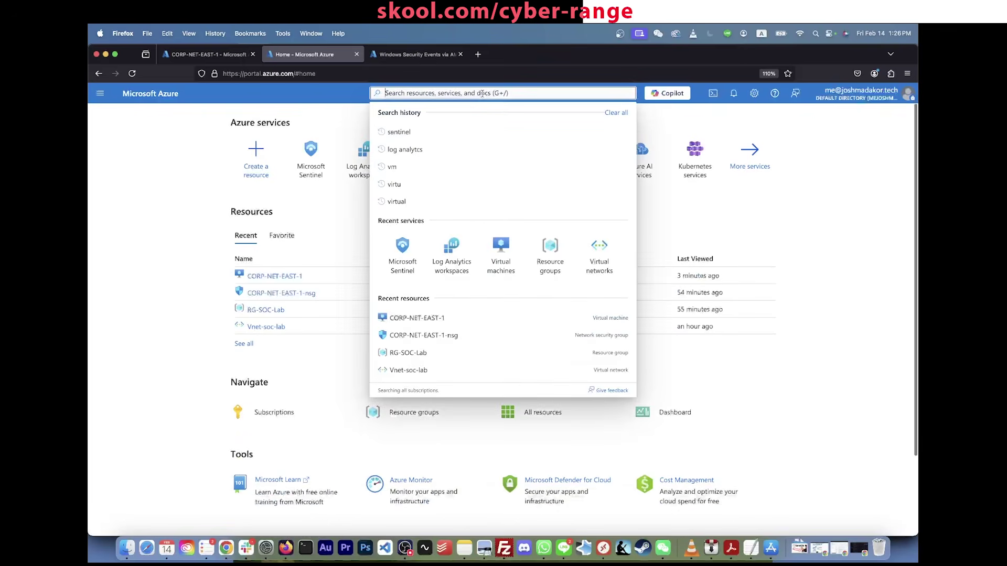
text(log analytics)
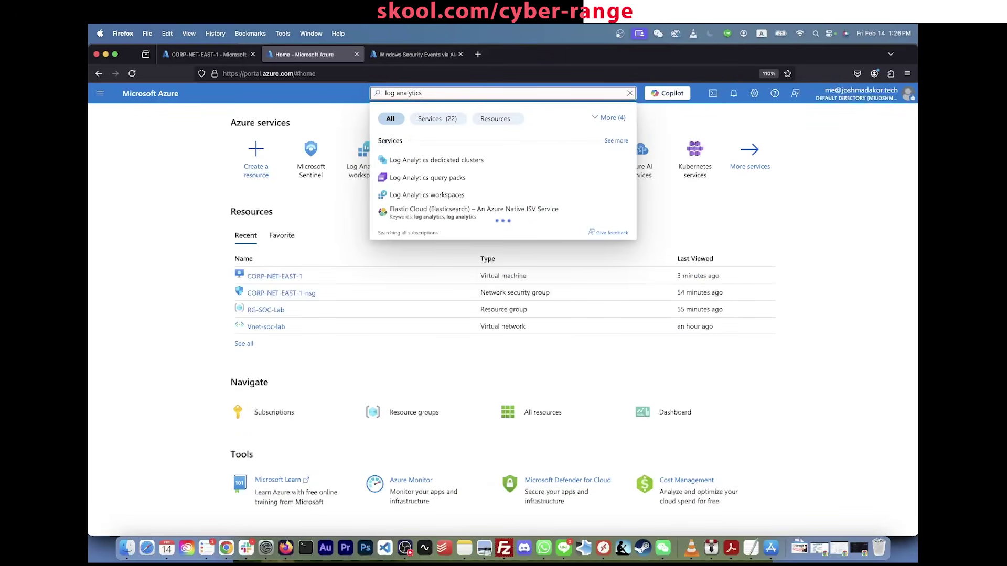
click(438, 196)
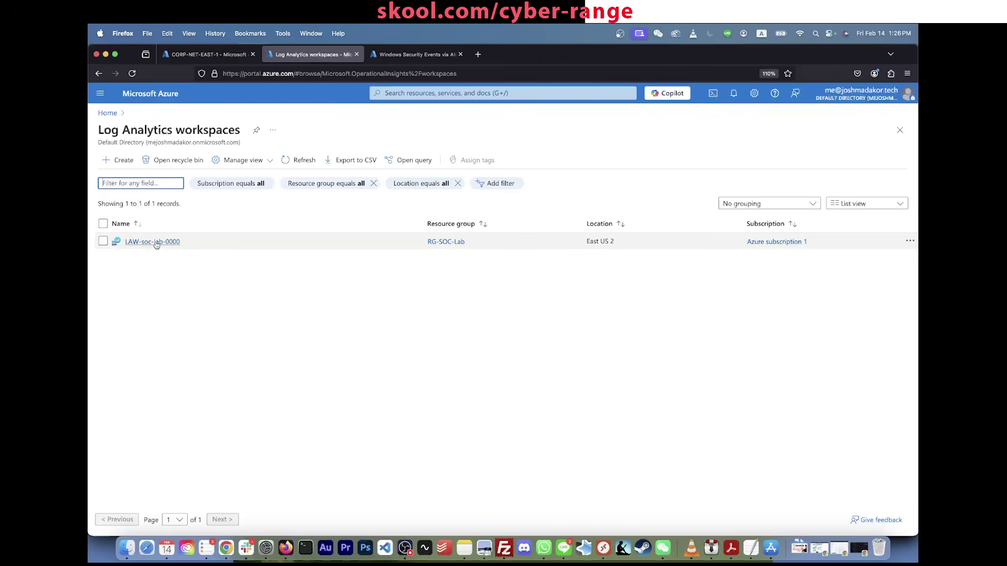
click(152, 242)
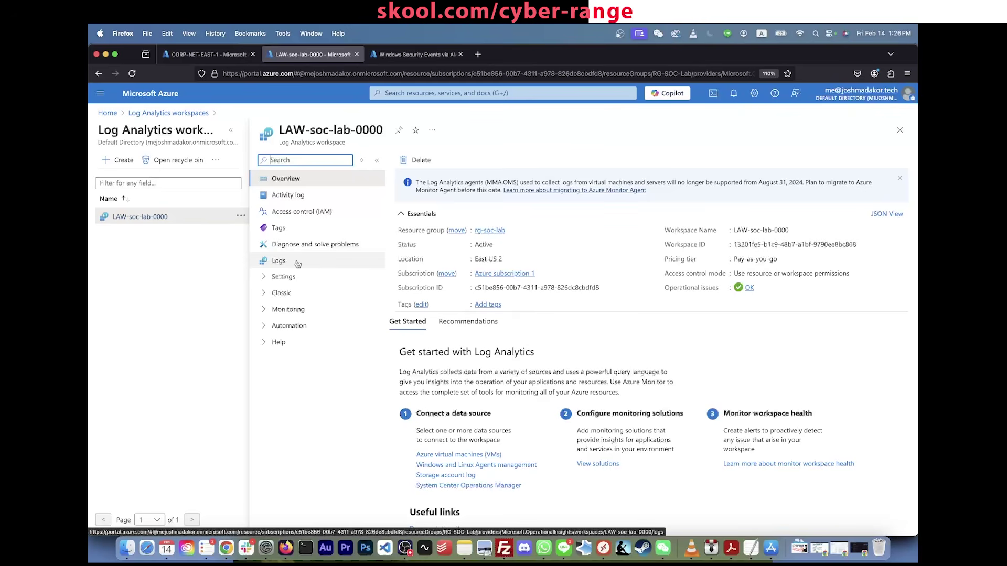
Step: Open the workspace Logs editor, enter SecurityEvent and run the query
click(289, 265)
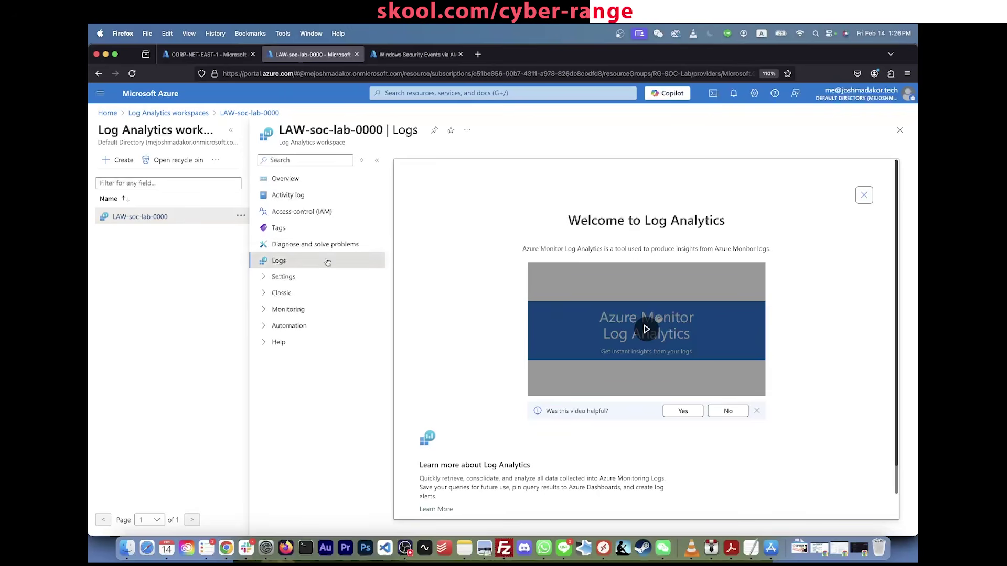
click(864, 195)
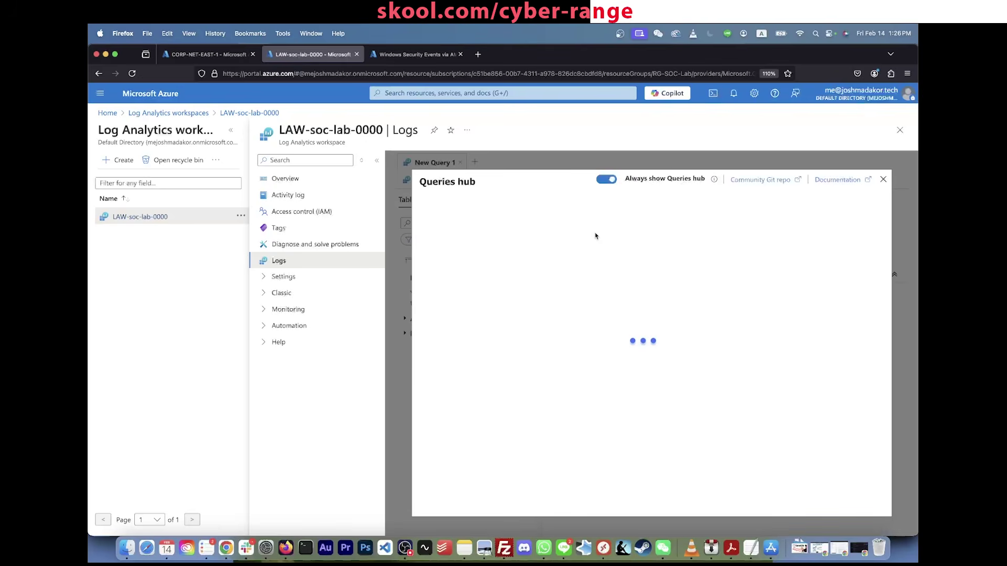
click(884, 180)
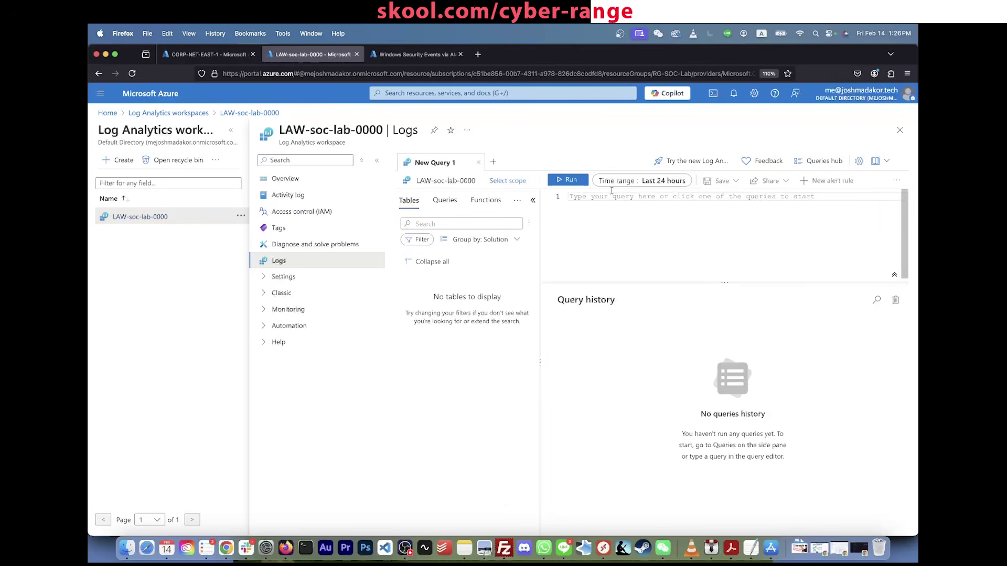
click(767, 184)
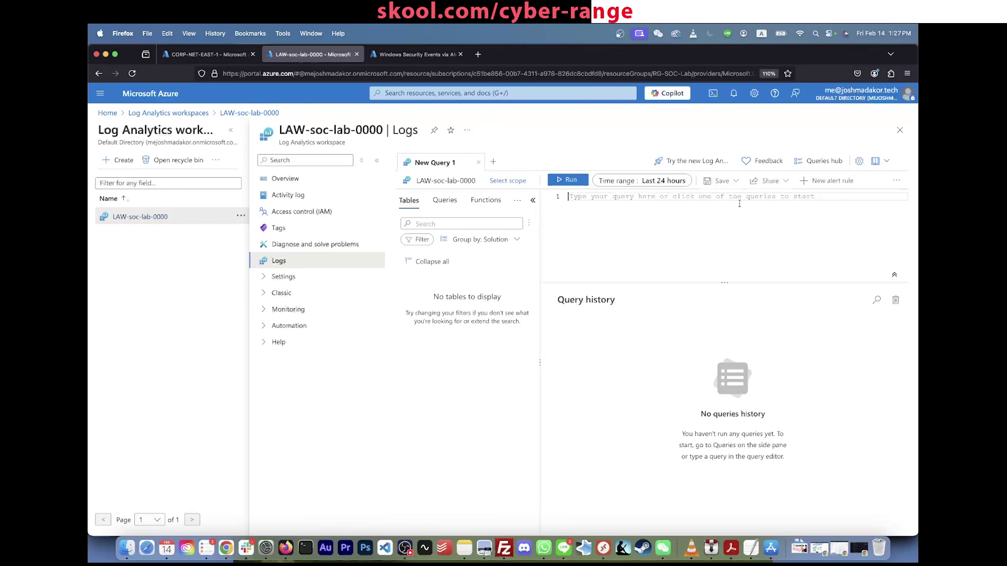
text(Securit)
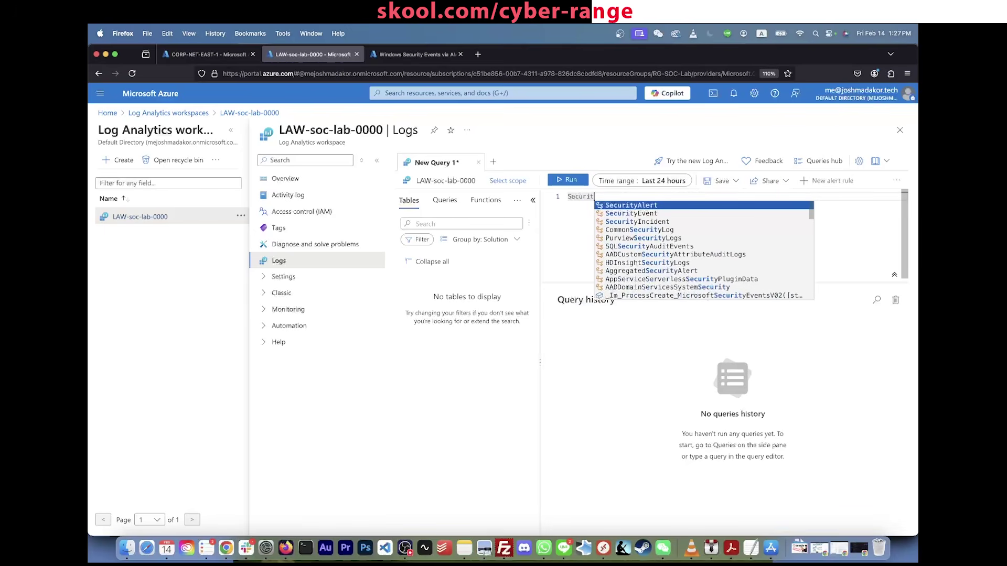
text(yEvent)
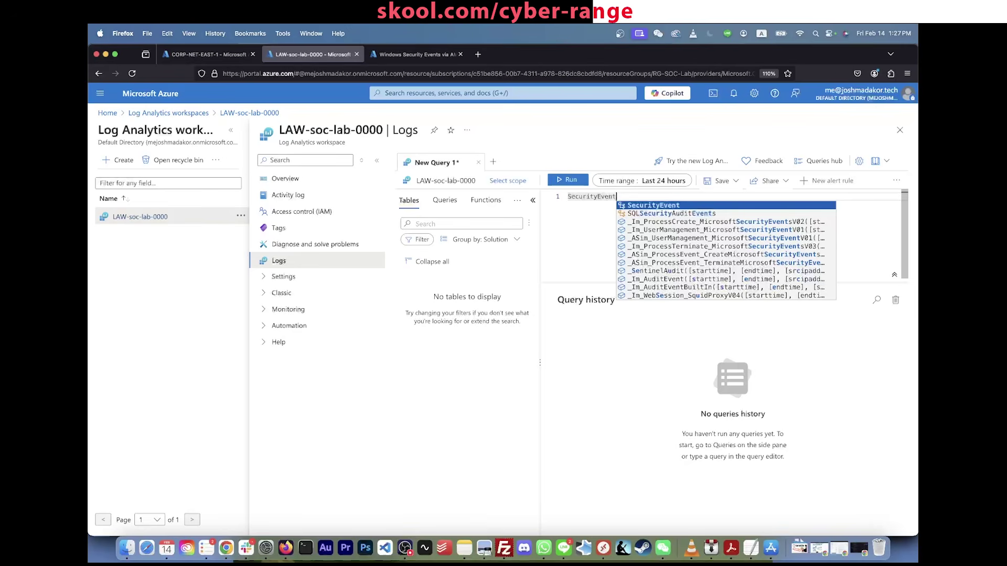
click(576, 181)
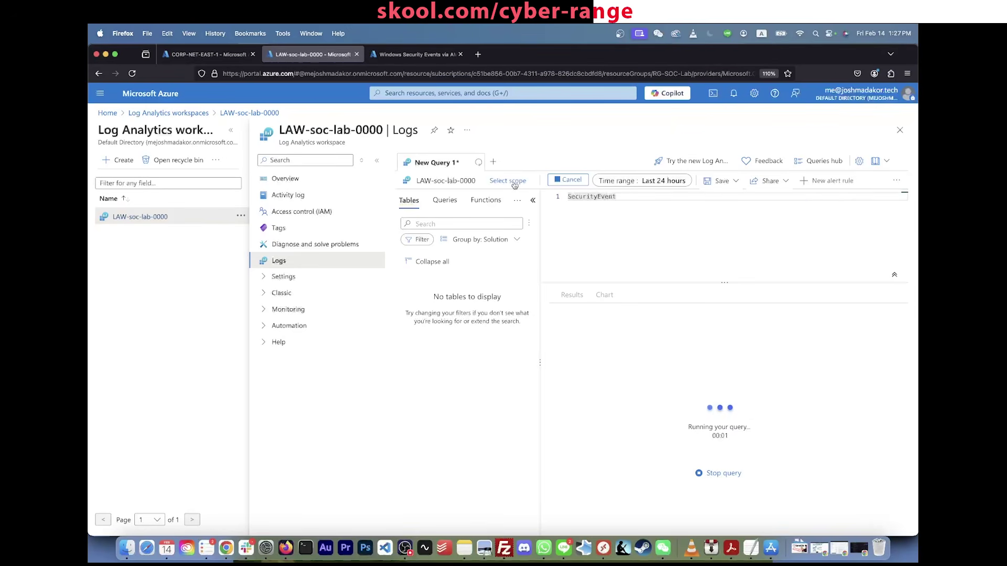
Step: Refresh CORP-NET-EAST-1's extensions to update the monitoring agent's status
click(229, 131)
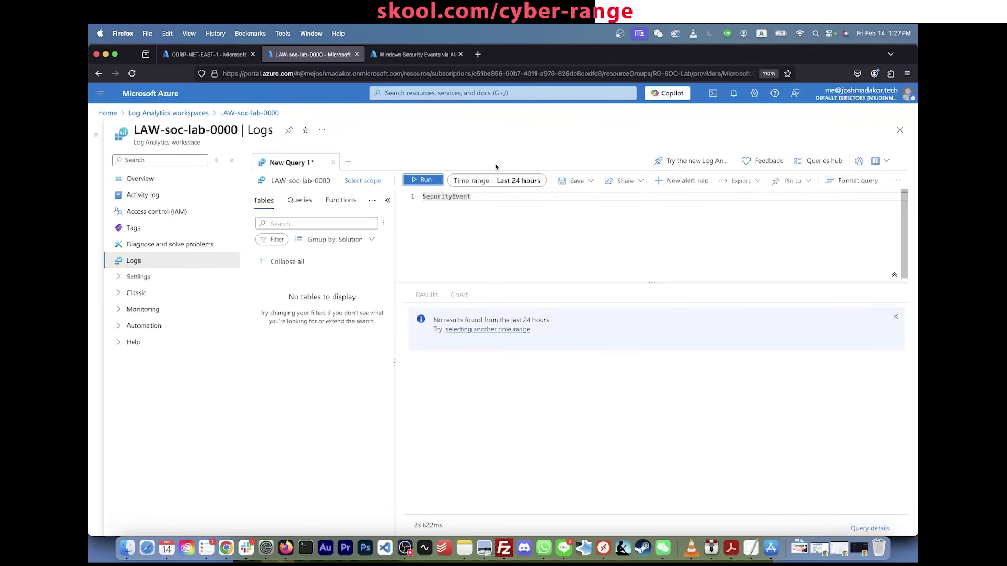
click(414, 54)
click(313, 54)
click(209, 54)
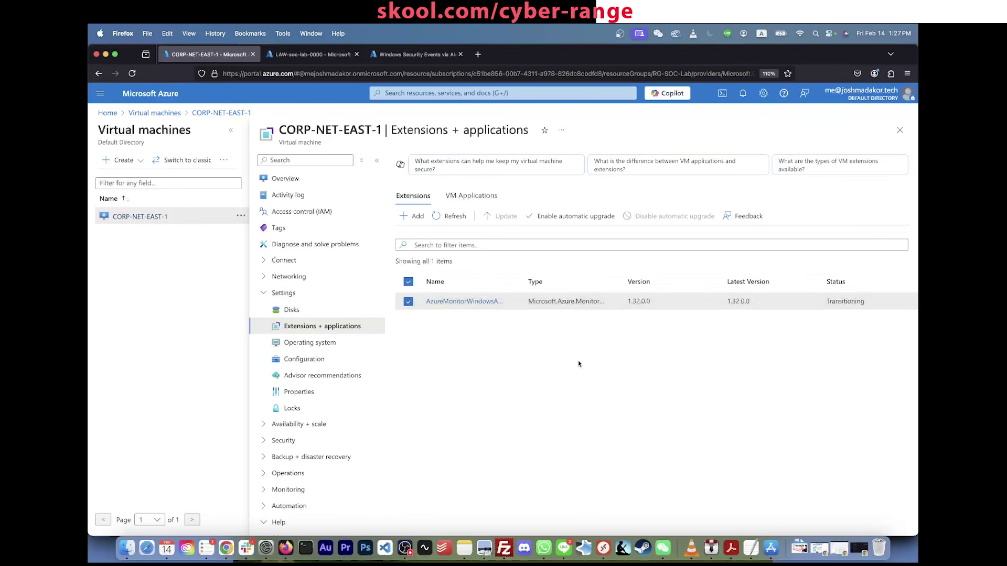
double_click(842, 305)
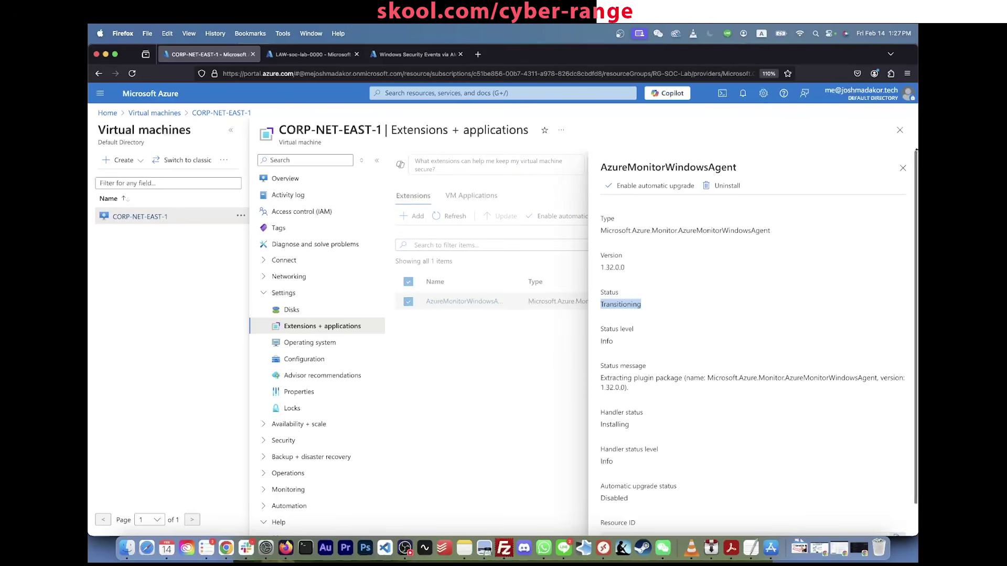
click(903, 167)
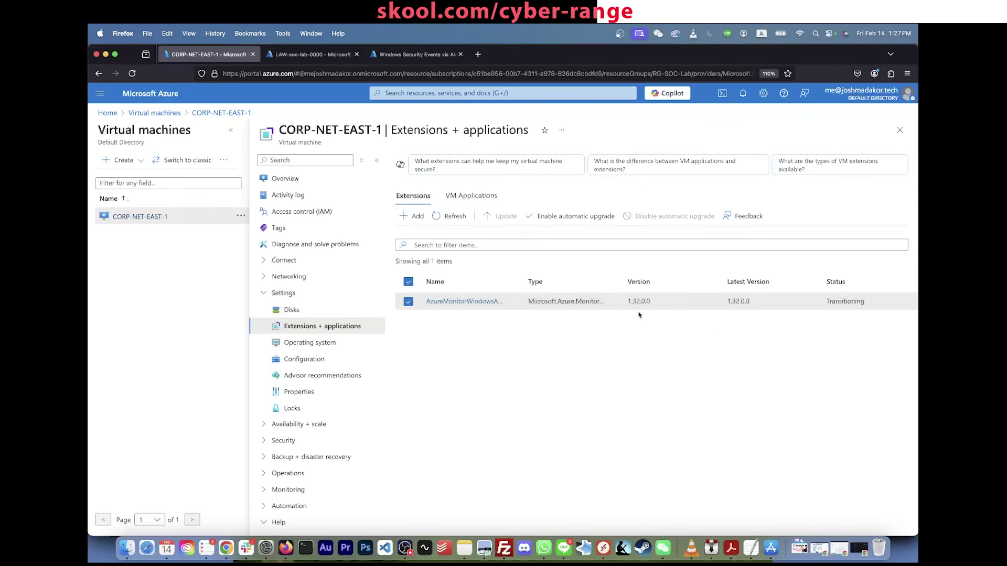
click(455, 217)
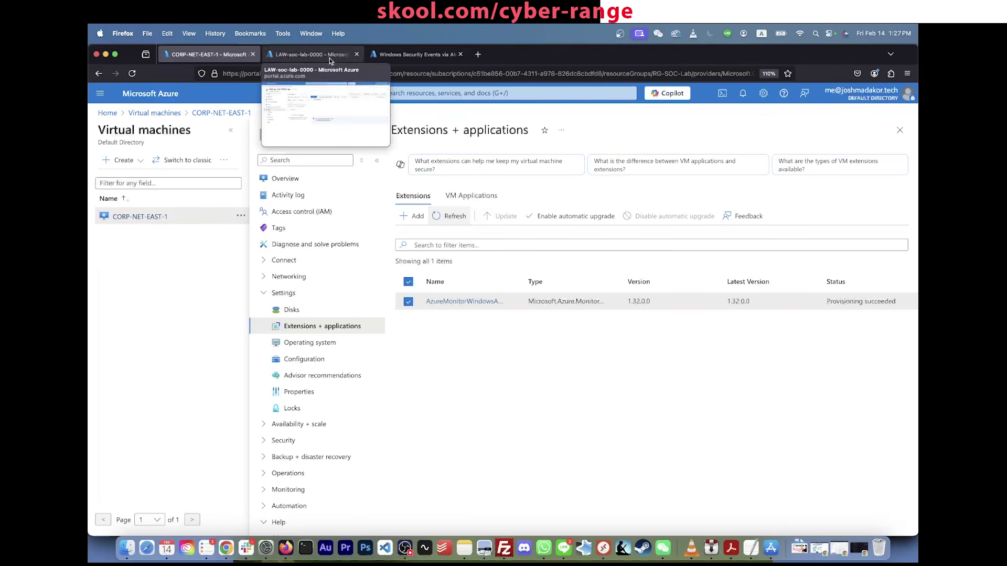
Step: Rerun the SecurityEvent query and confirm the agent shows Provisioning succeeded
click(313, 54)
click(533, 248)
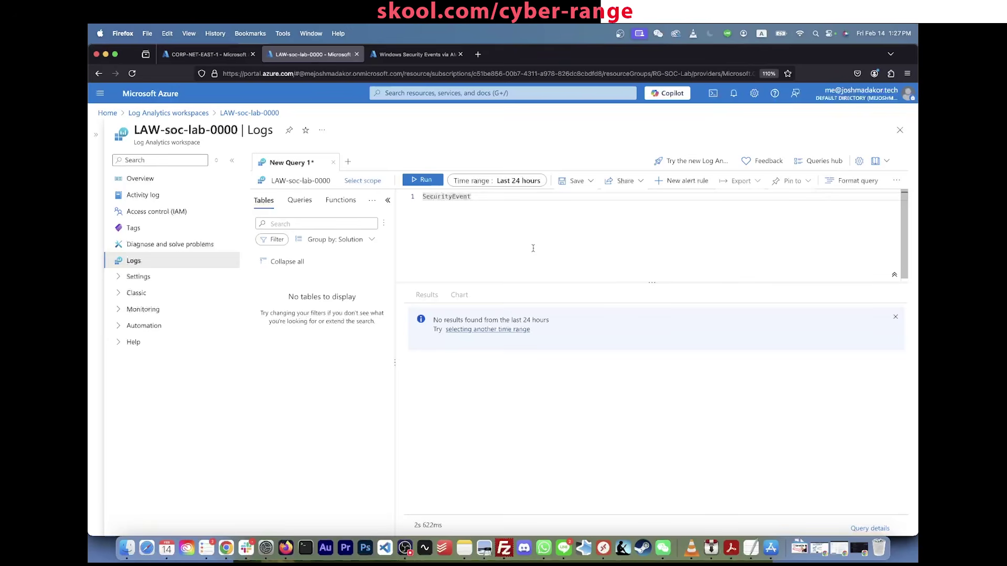
click(424, 179)
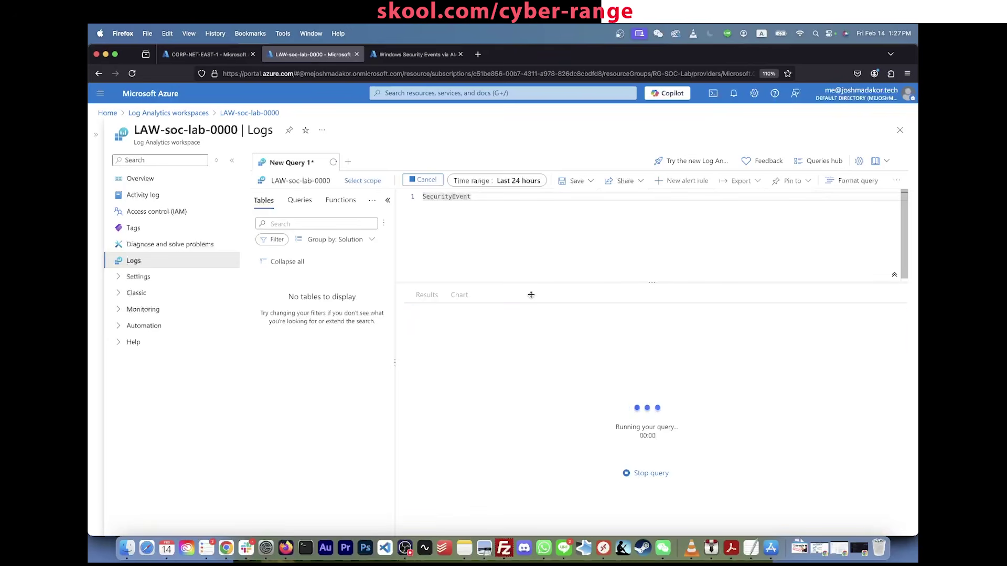
click(209, 54)
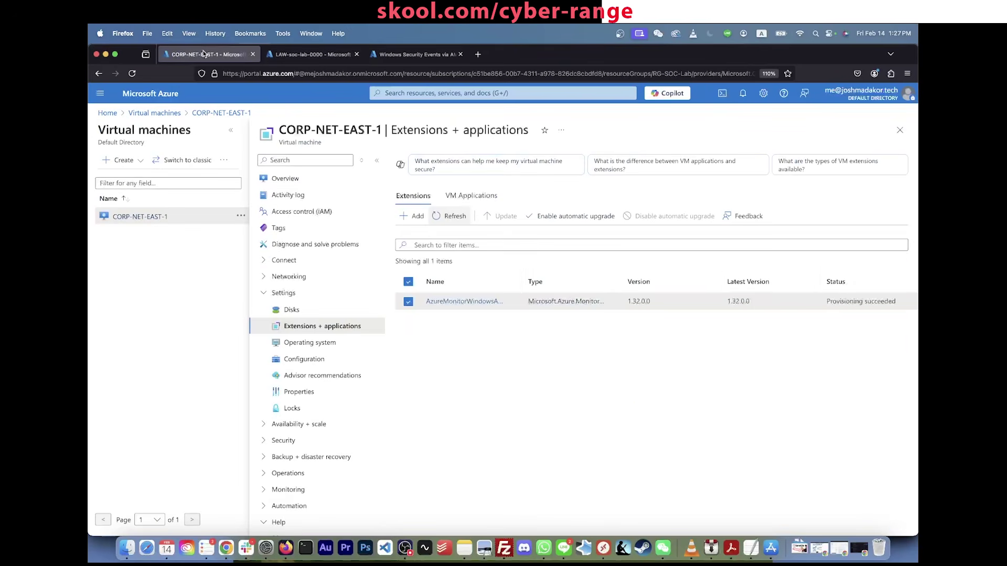
click(851, 300)
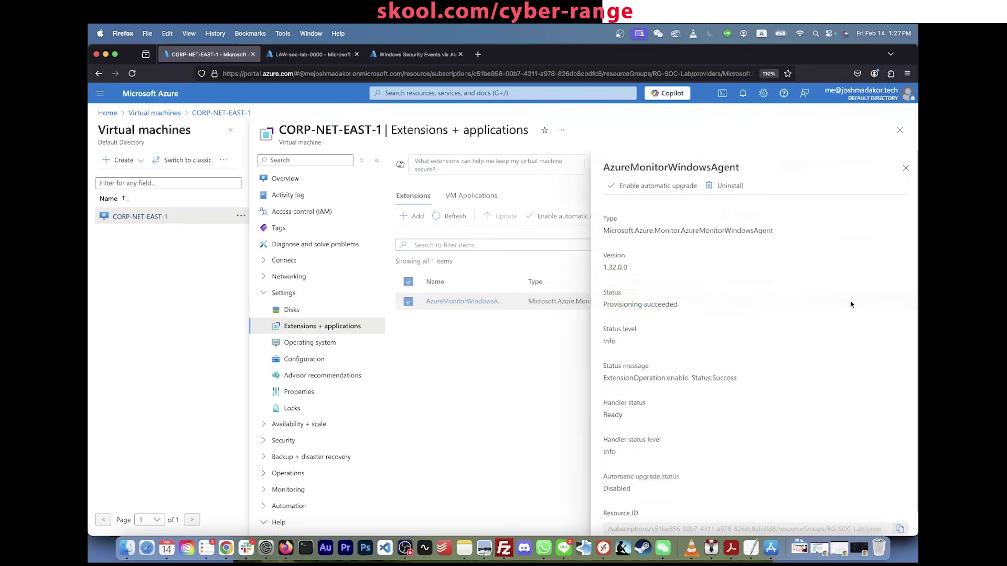
triple_click(850, 302)
click(903, 169)
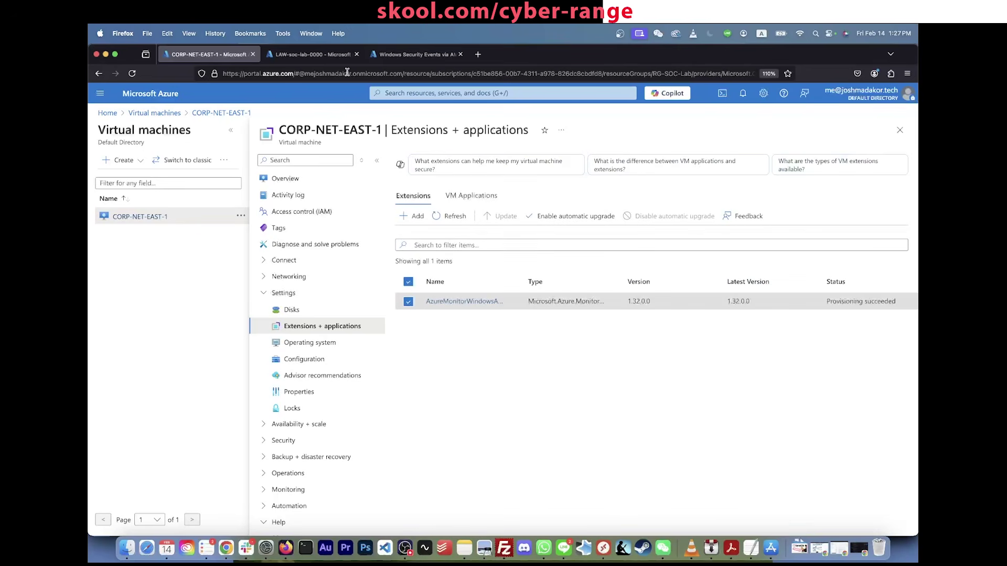
Step: Run the SecurityEvent query once more, which still returns no results
click(313, 54)
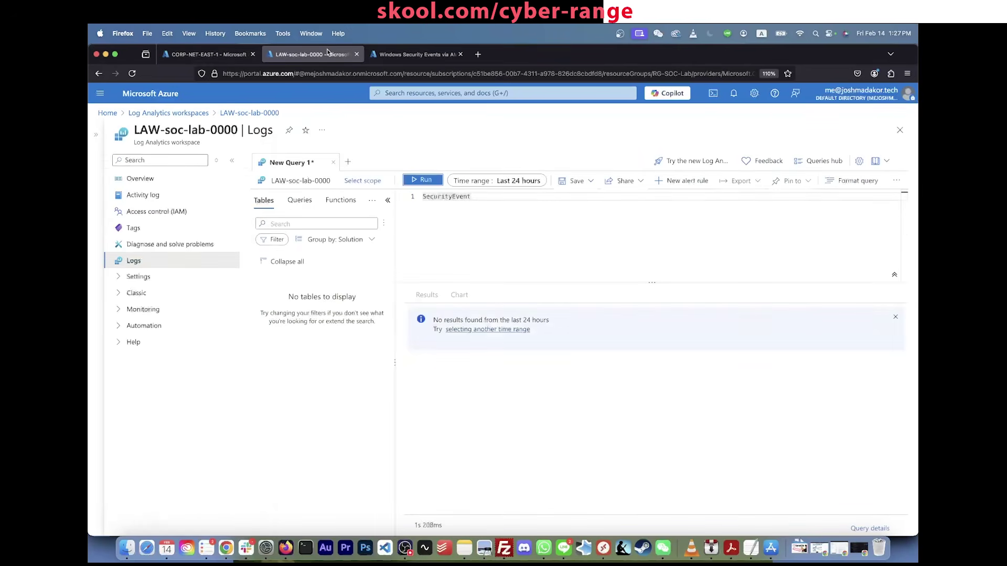
click(547, 246)
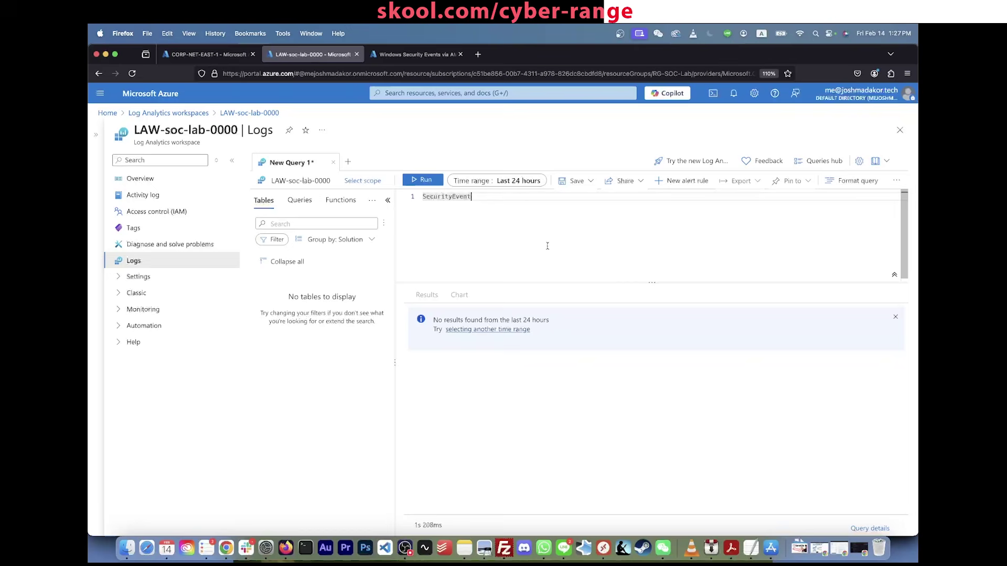
click(473, 200)
click(423, 180)
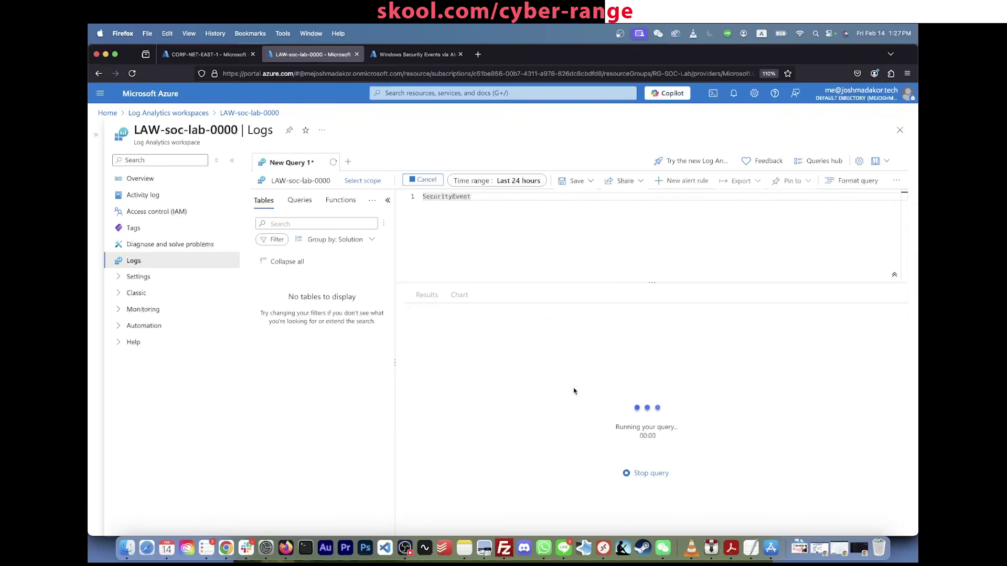
click(535, 249)
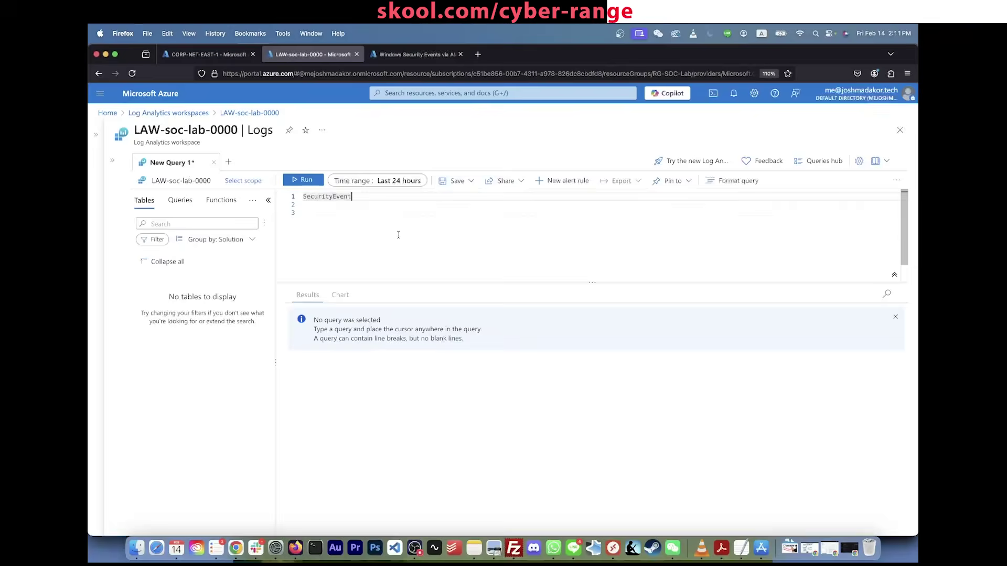
Step: Run the SecurityEvent query with Shift+Enter, returning 1,434 records
key(Return)
key(Return)
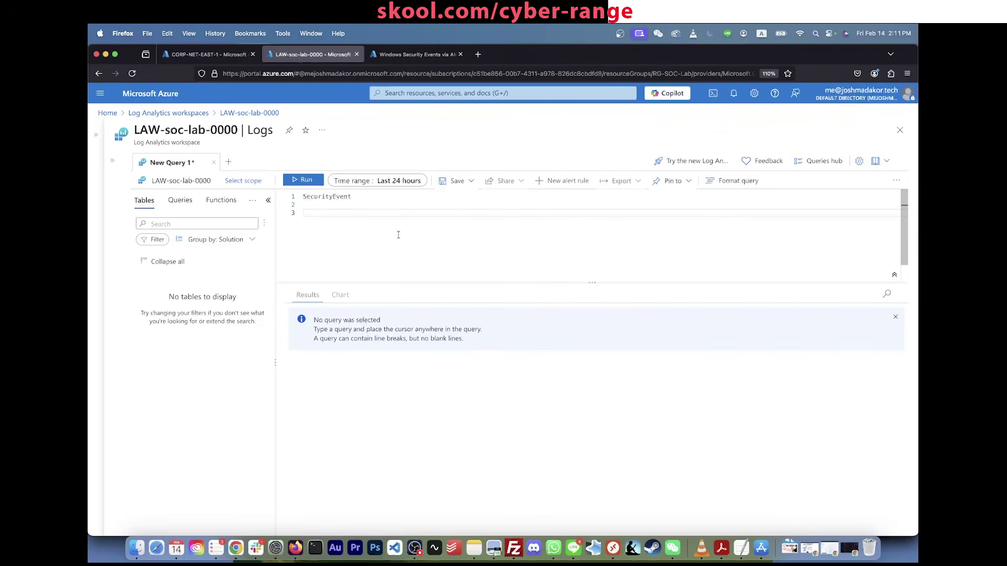
click(387, 197)
key(shift+Return)
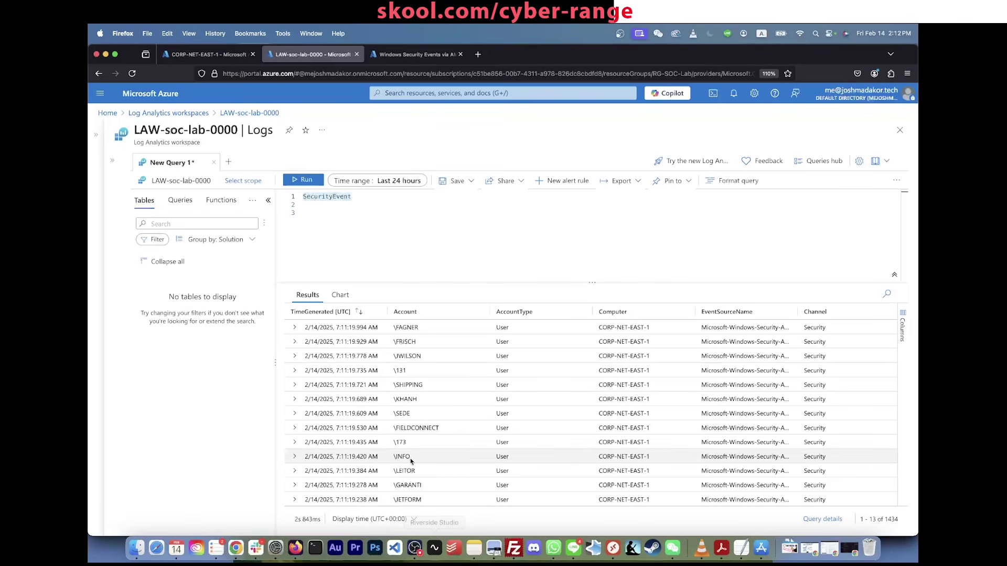
Step: Tidy the blank editor lines and collapse the schema and filter pane
click(553, 233)
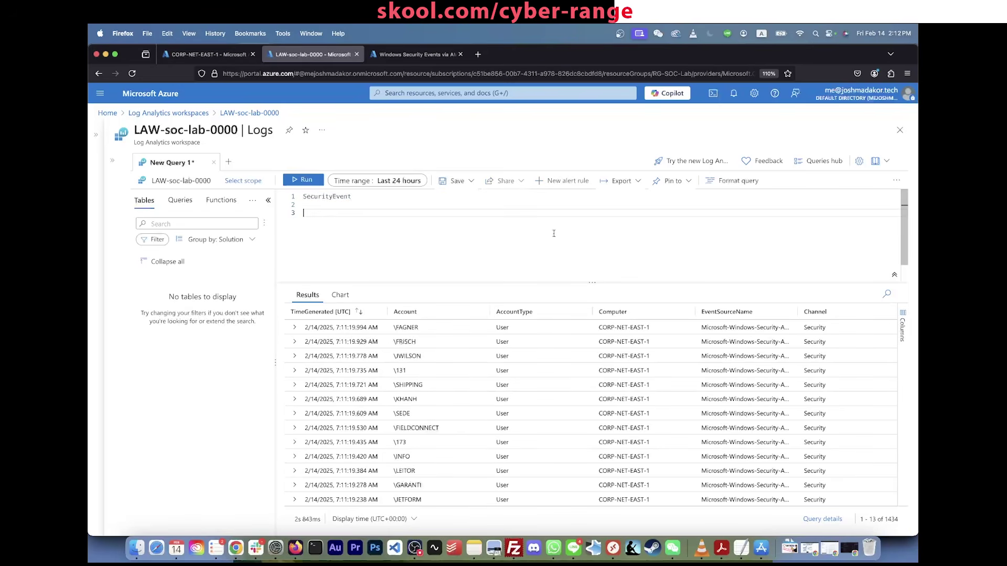
key(BackSpace)
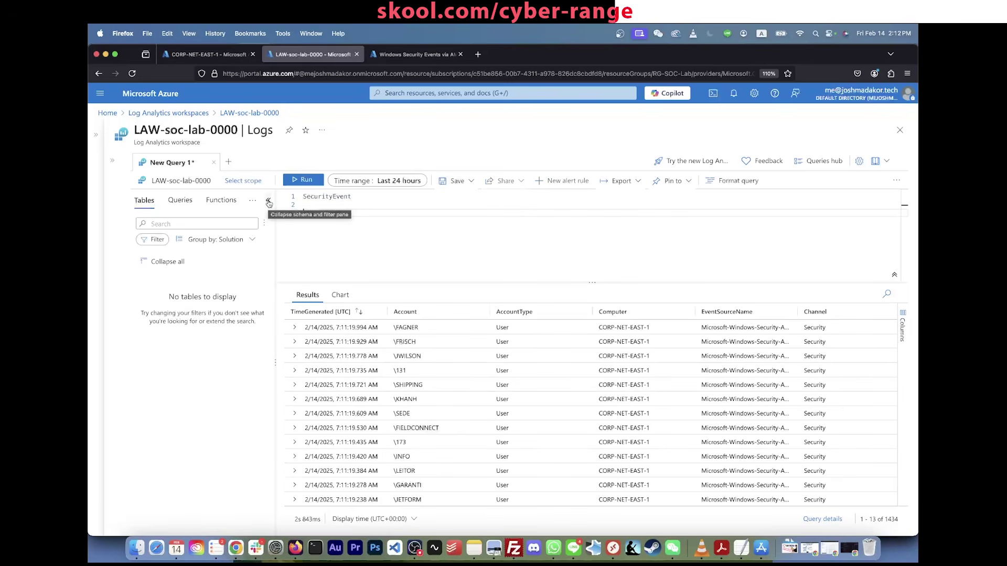
key(Return)
click(393, 202)
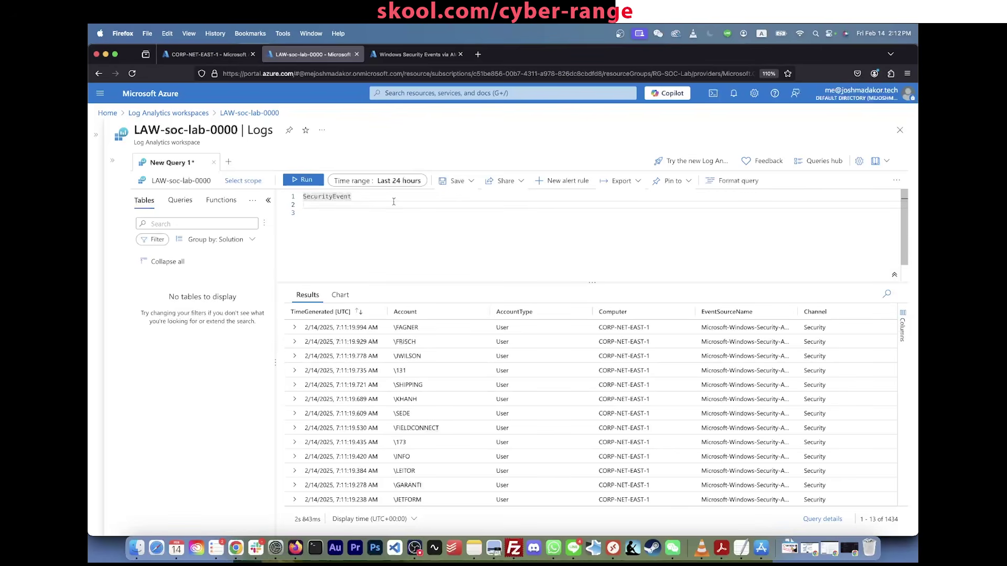
key(Delete)
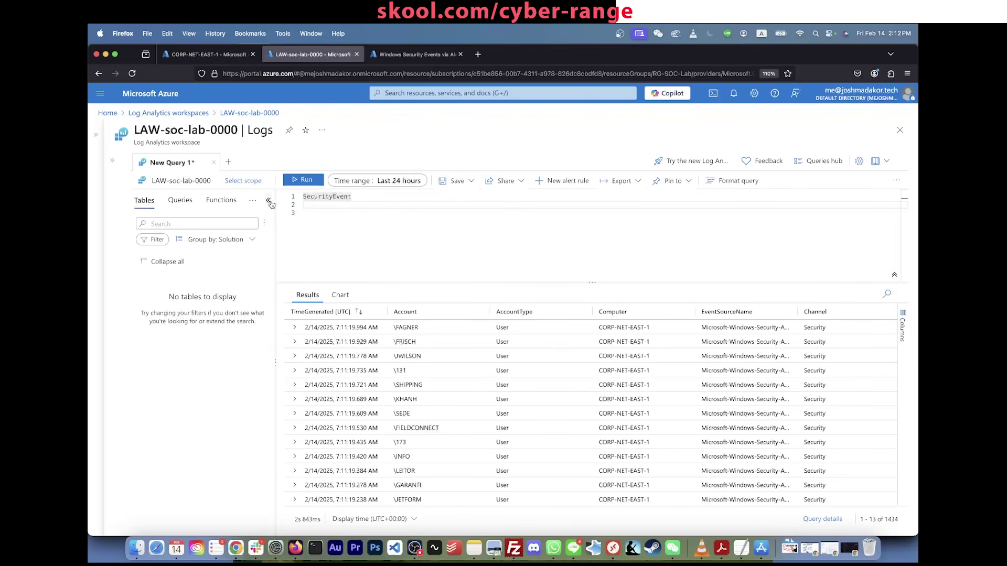
click(268, 202)
key(Return)
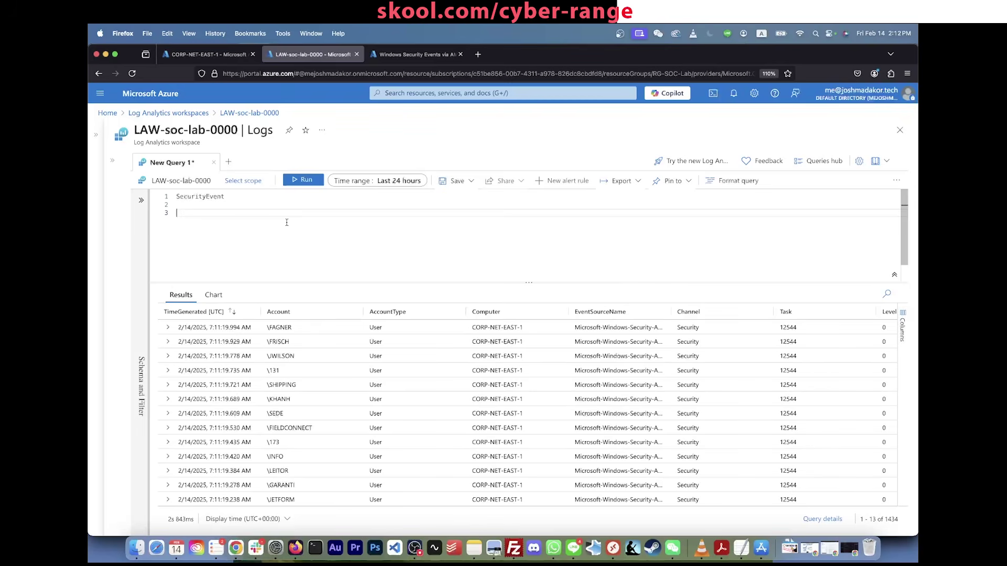
Step: Scroll the SecurityEvent results grid left and right to inspect its columns
click(287, 207)
click(273, 199)
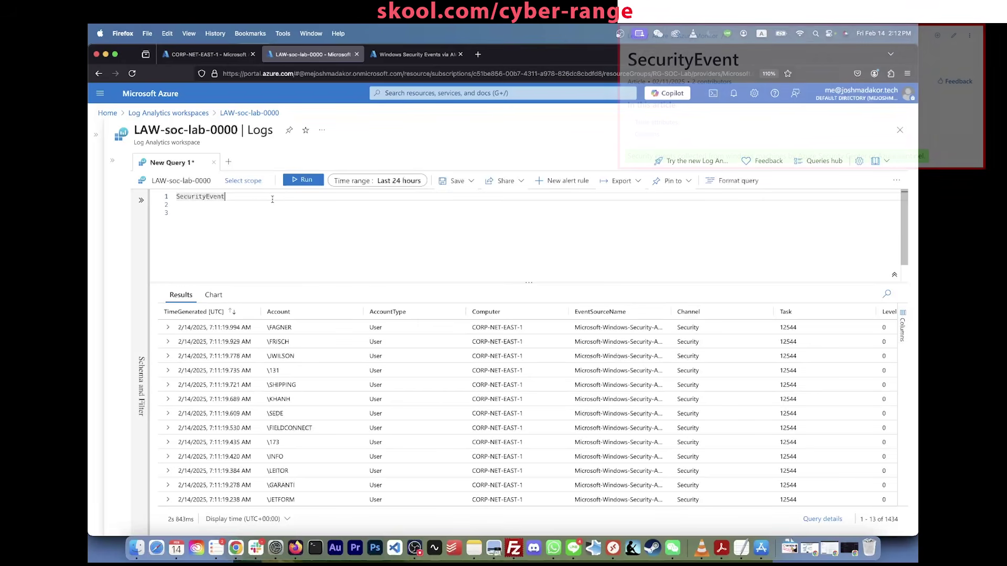
double_click(203, 195)
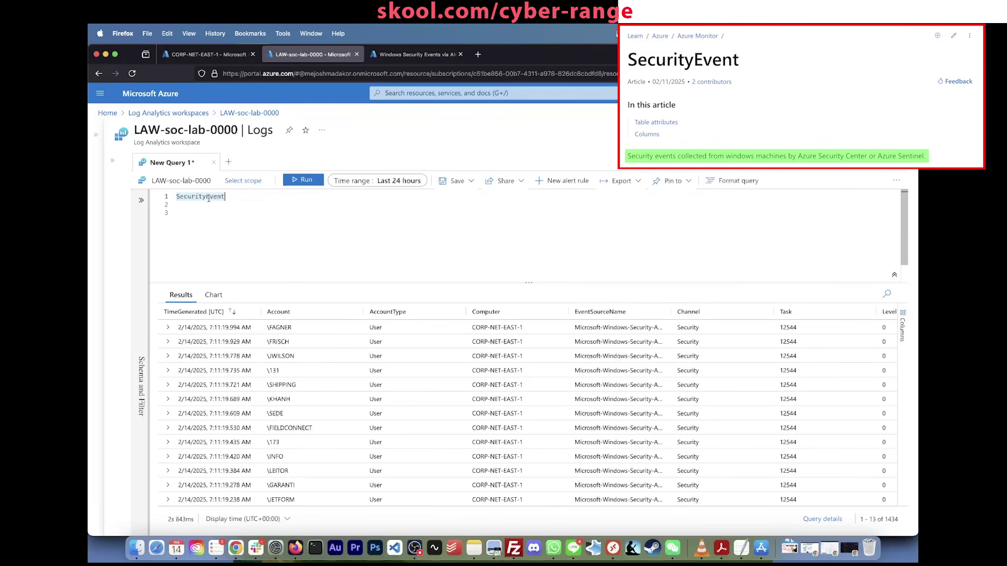
mouse_move(209, 198)
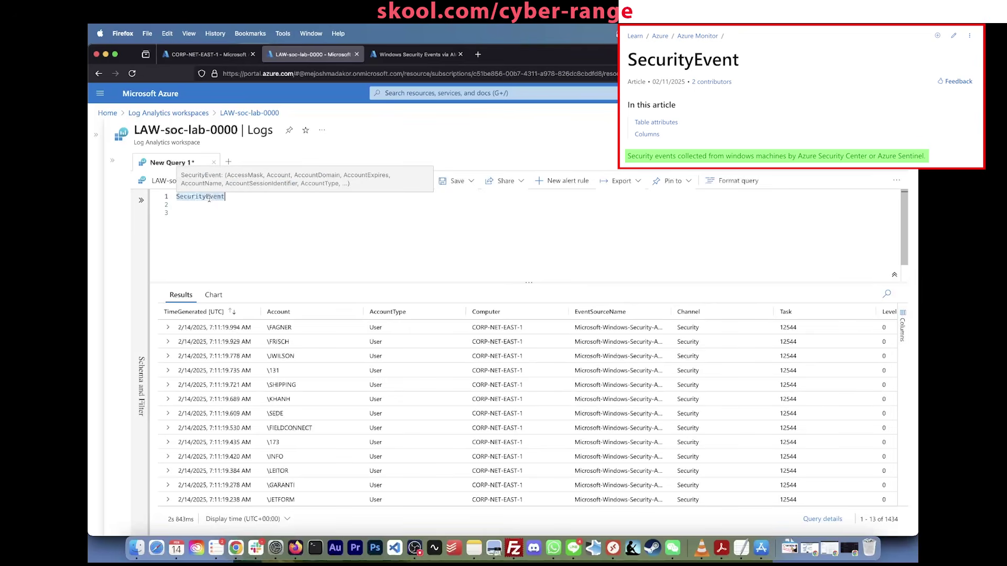
click(209, 197)
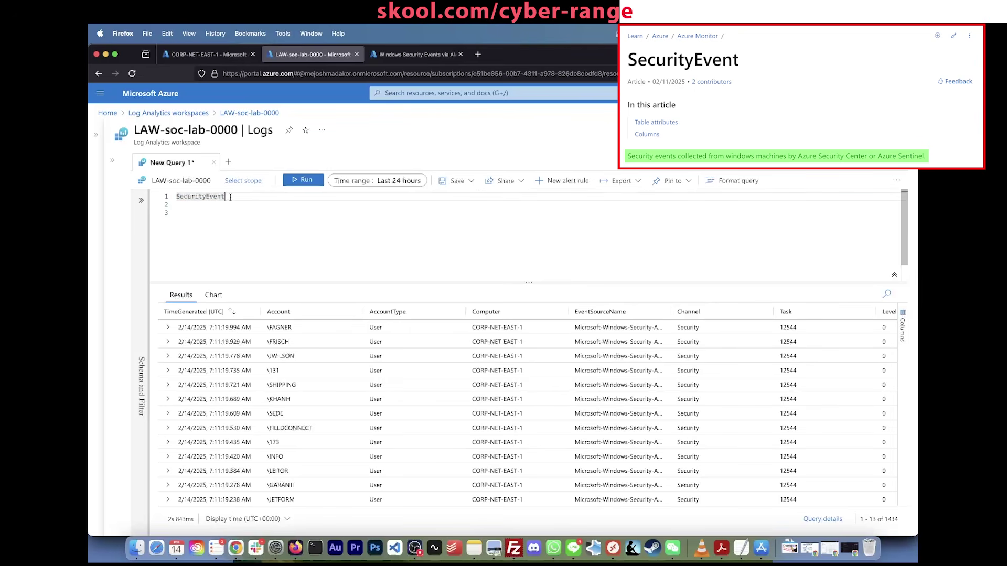
scroll(399, 385, right, 10)
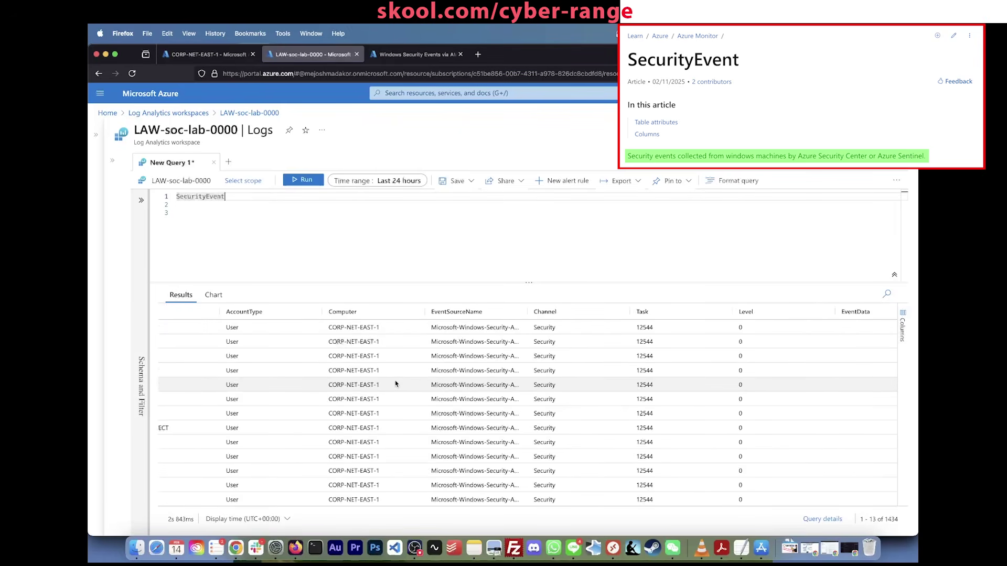
scroll(397, 385, right, 5)
scroll(397, 385, left, 10)
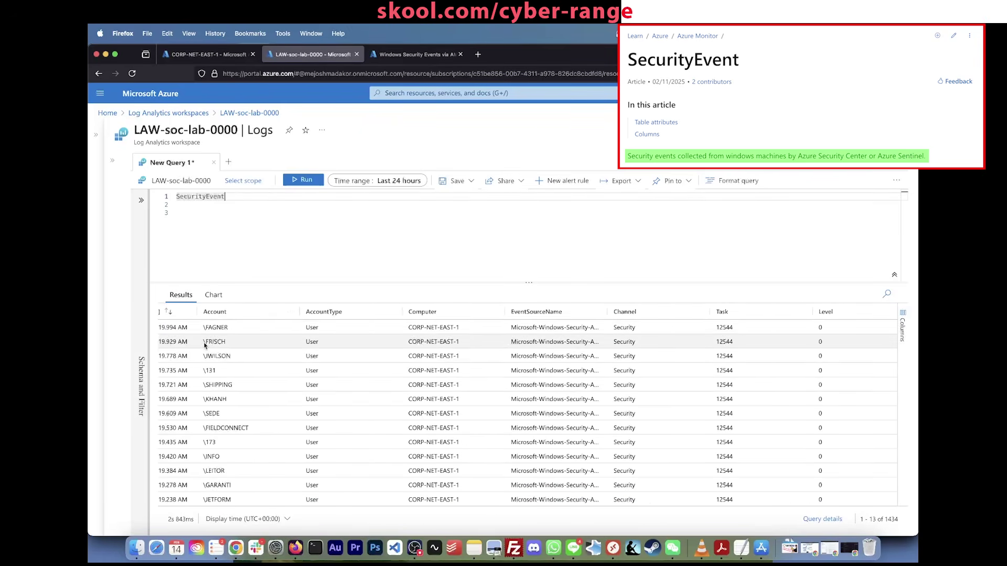
scroll(204, 344, left, 3)
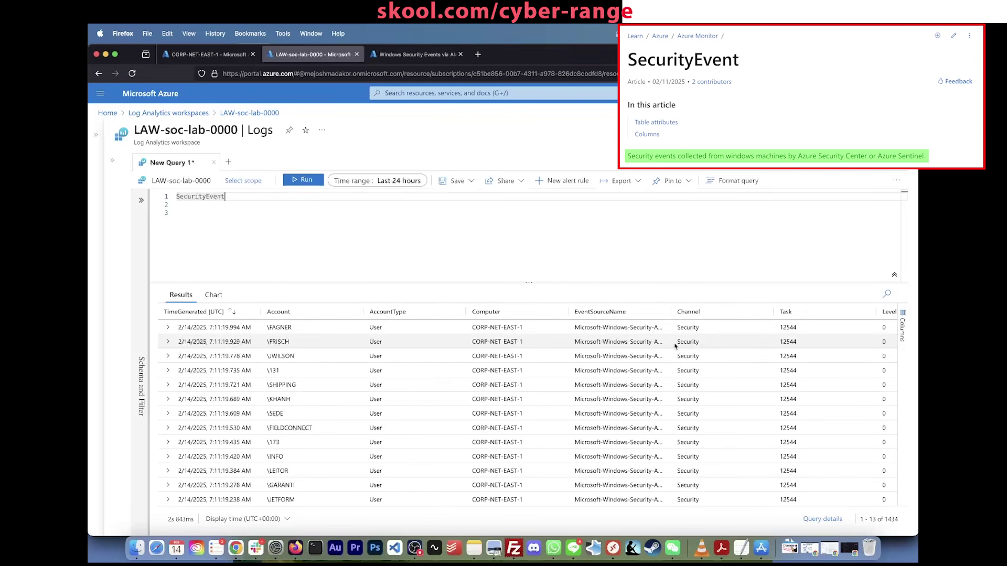
scroll(675, 346, right, 5)
scroll(675, 345, right, 10)
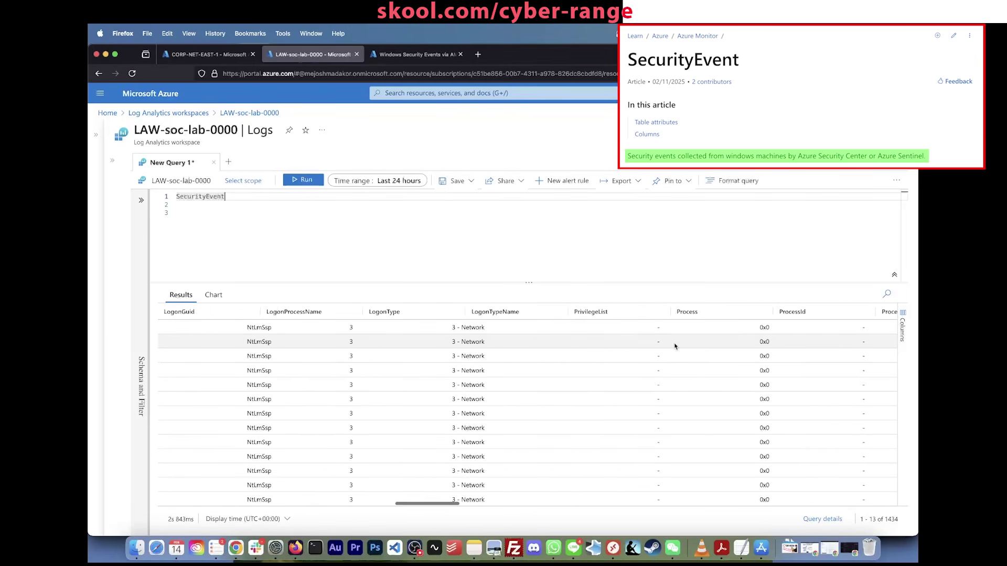
scroll(675, 345, left, 10)
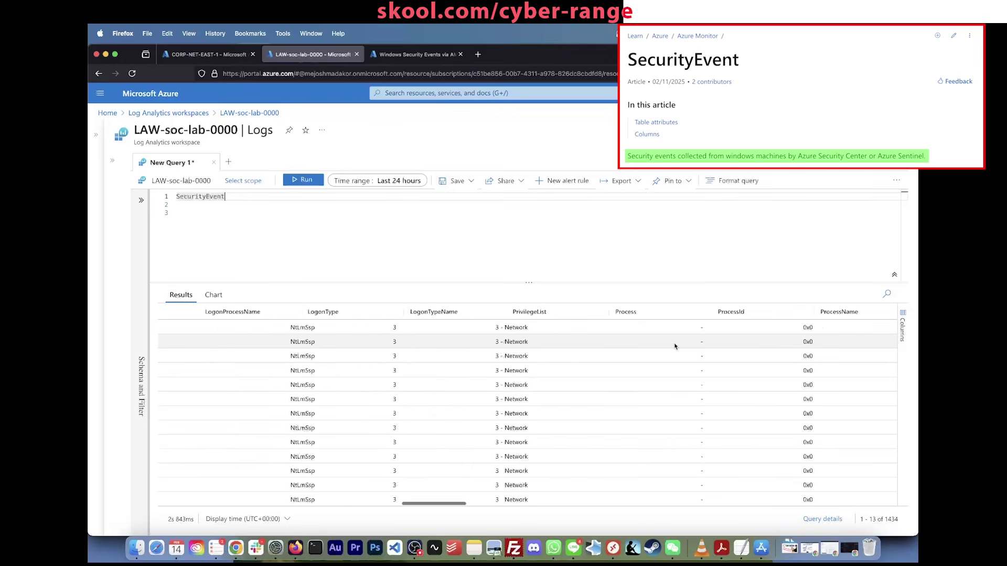
scroll(675, 346, left, 5)
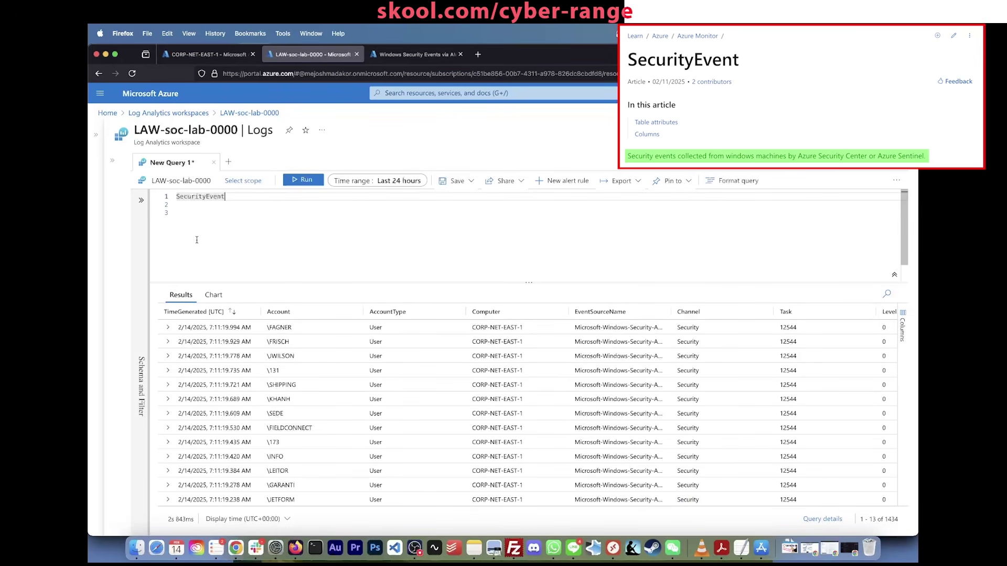
Step: Bring up the CORP-NET-EAST-1 virtual machine's extensions page
click(187, 212)
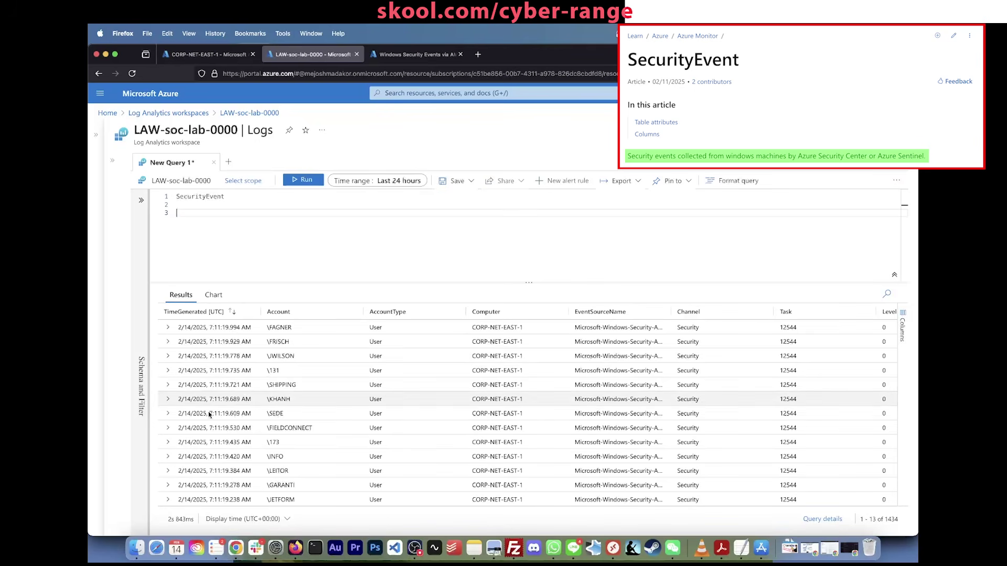
scroll(222, 356, down, 2)
scroll(221, 357, up, 2)
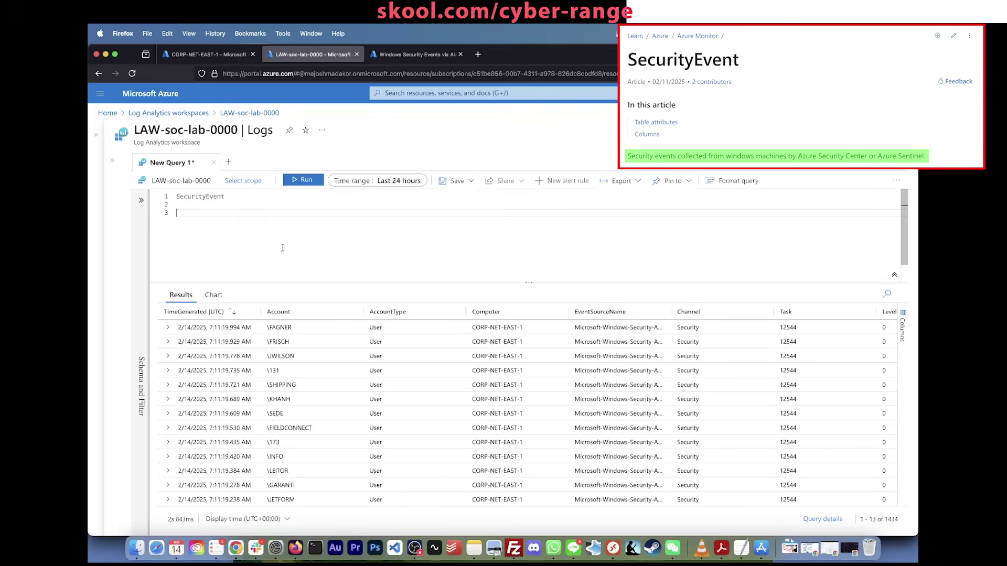
click(183, 54)
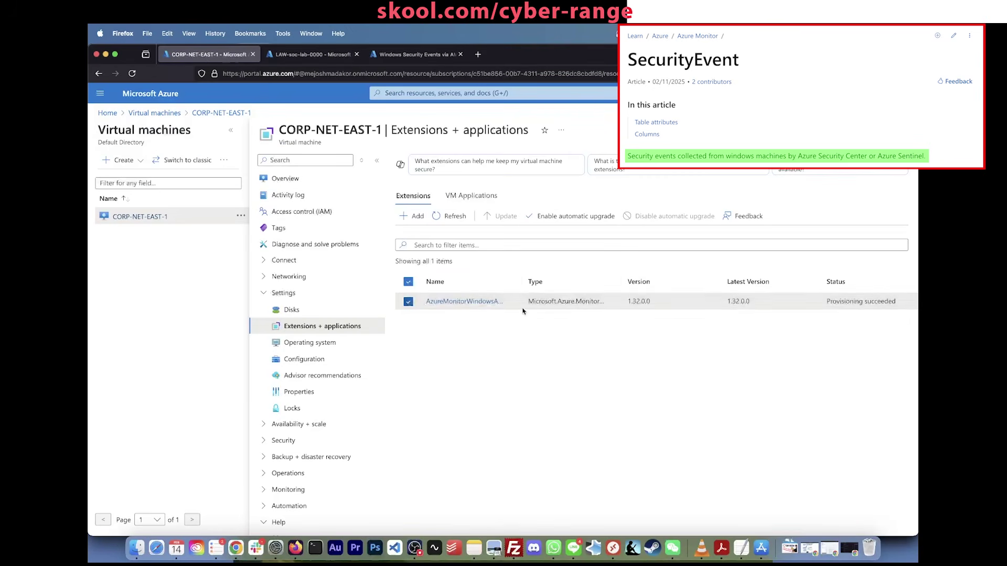
Step: Return to the LAW-soc-lab-0000 Logs query and review the SecurityEvent results
click(282, 55)
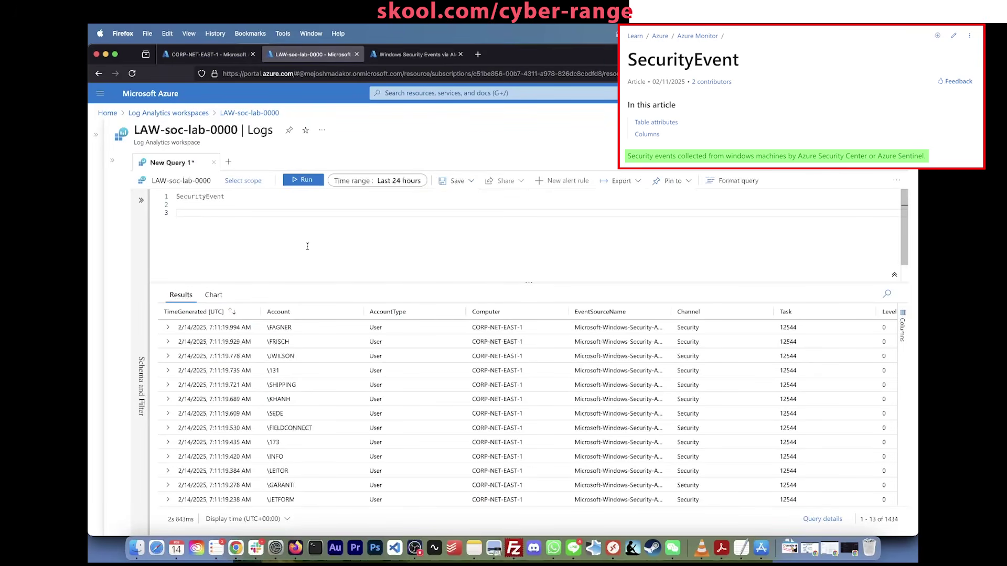
click(226, 197)
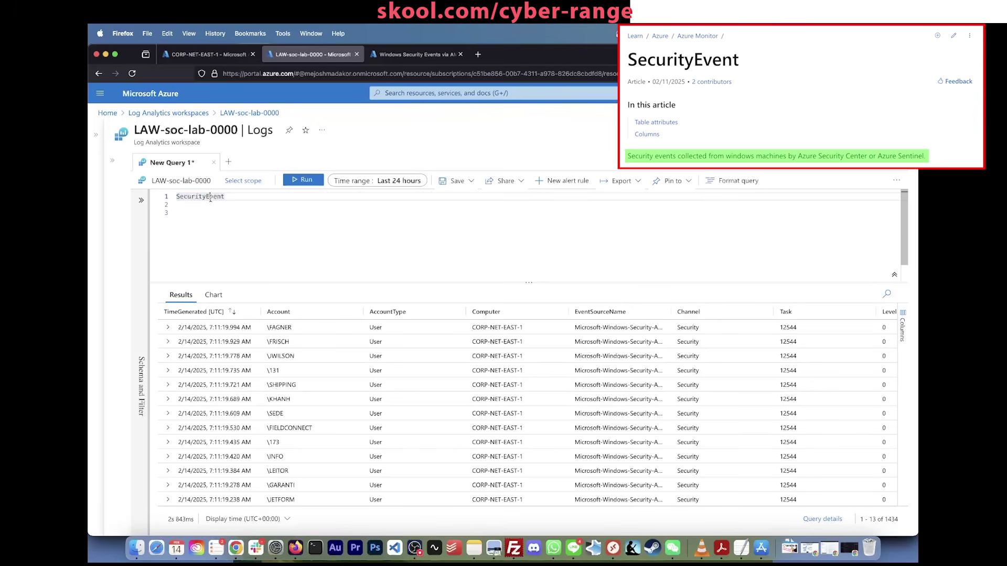
double_click(211, 197)
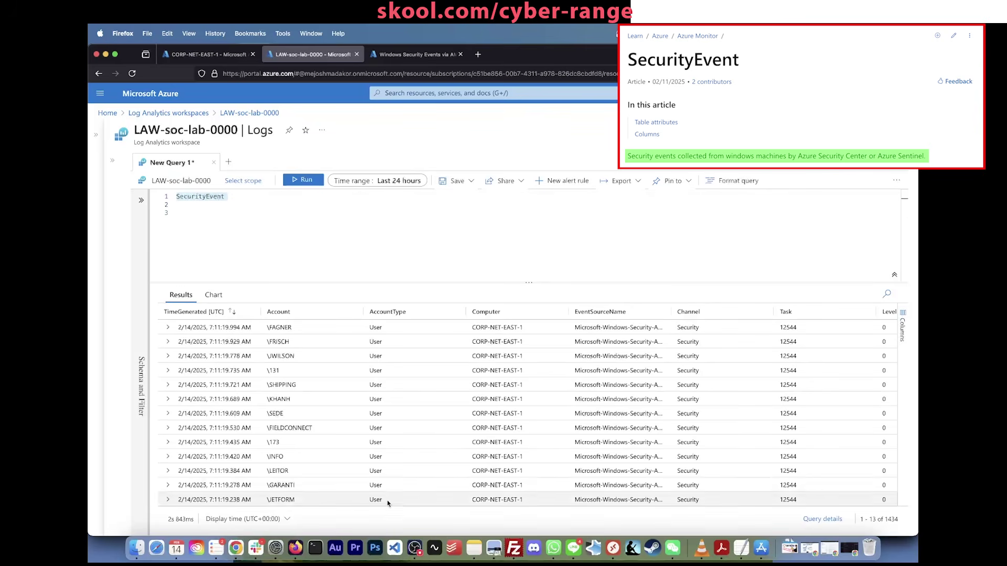
scroll(386, 479, down, 10)
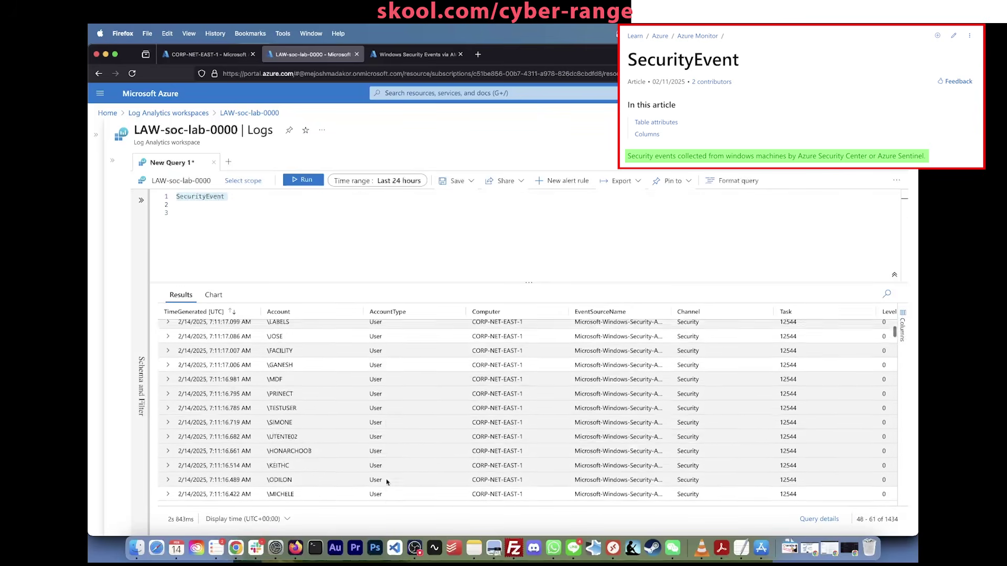
scroll(386, 480, down, 10)
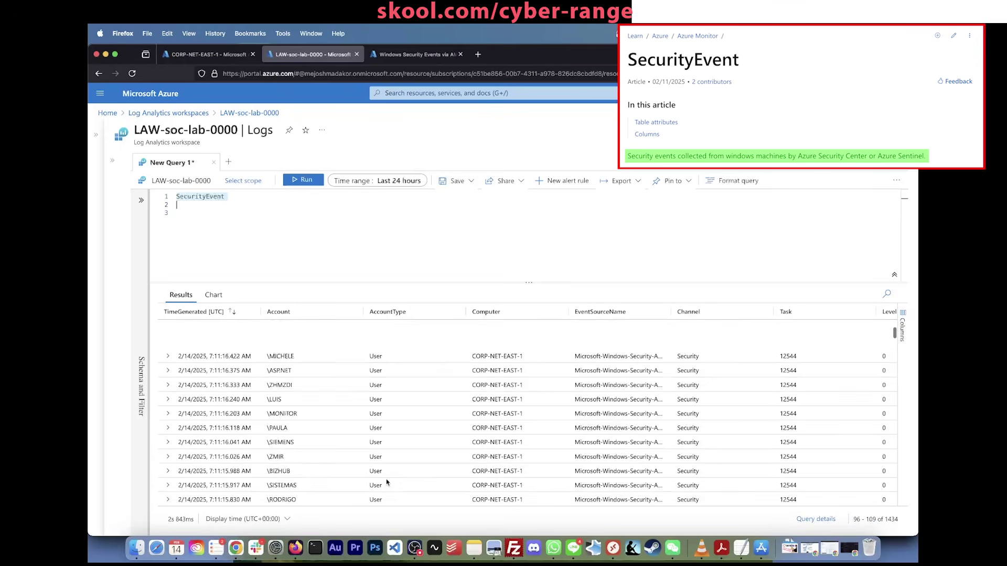
scroll(386, 480, up, 20)
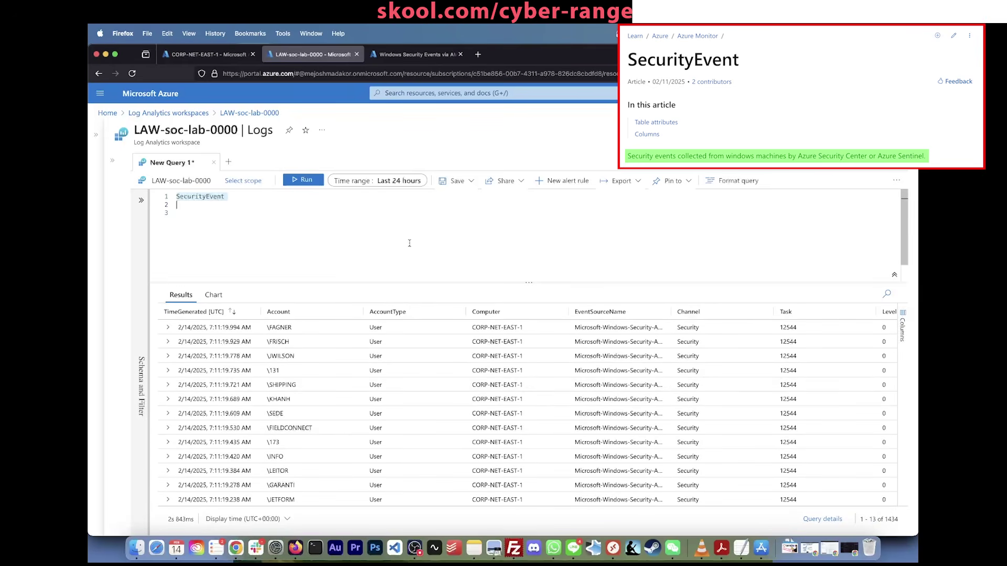
Step: Tidy the query's empty lines and select the first result row's Account name
click(410, 243)
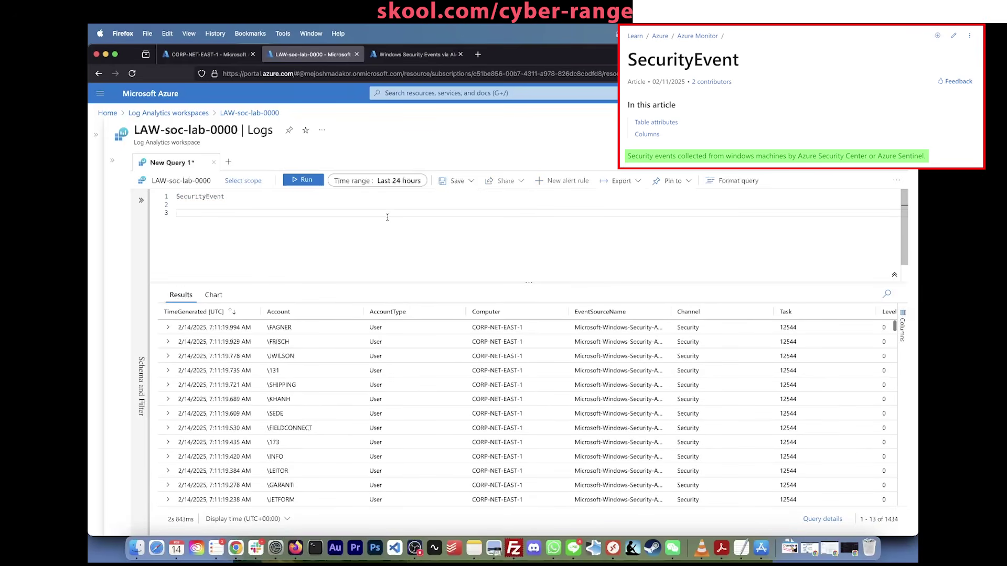
click(382, 206)
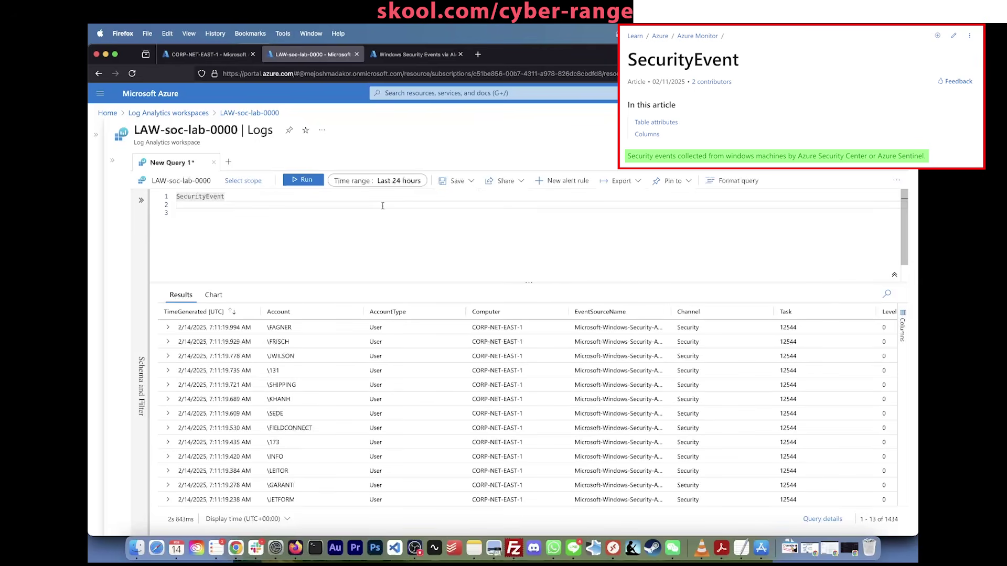
key(Return)
key(BackSpace)
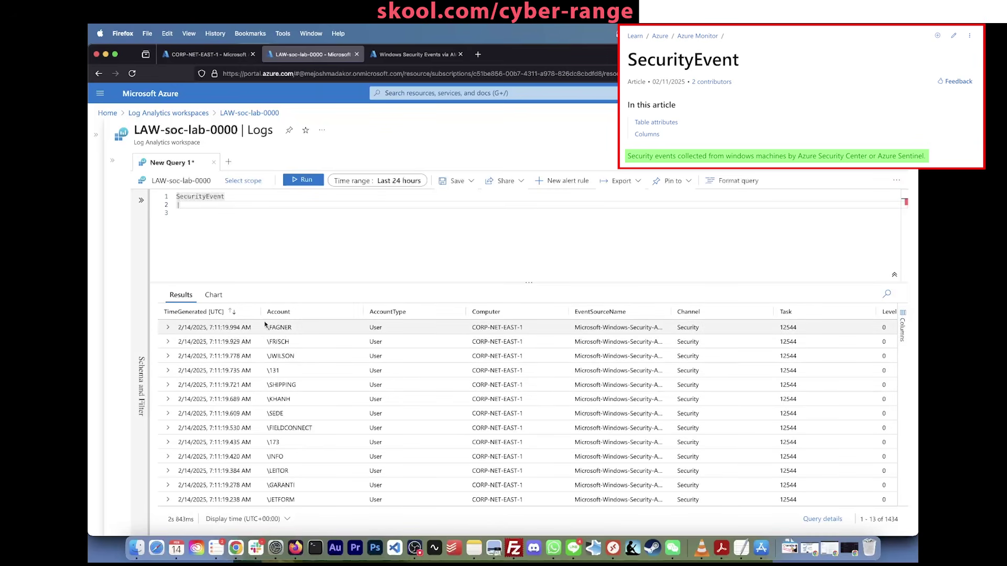
drag(297, 330, 271, 330)
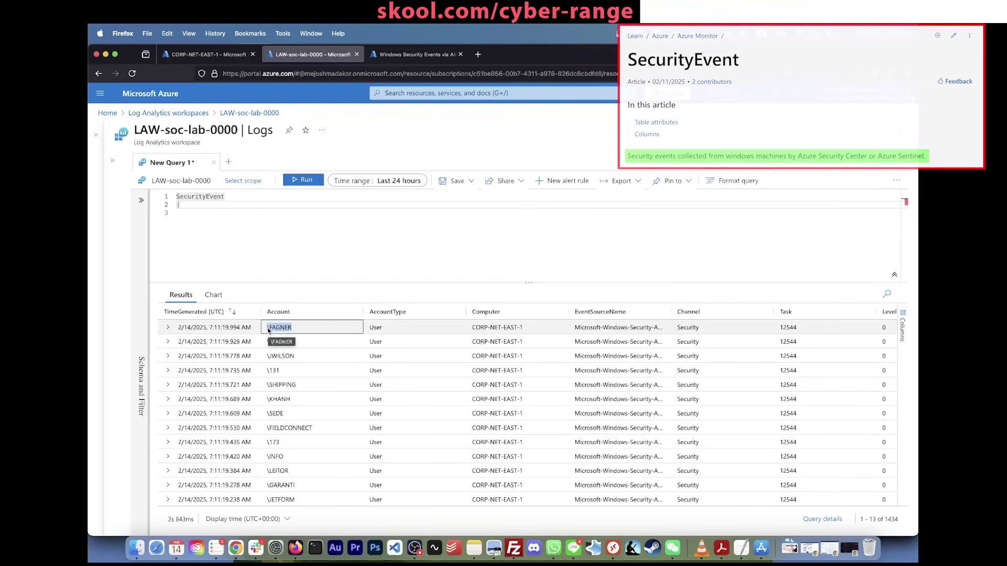
Step: Add a '| where Account ==' filter on line 2 with the escaped account name, then run it
click(300, 237)
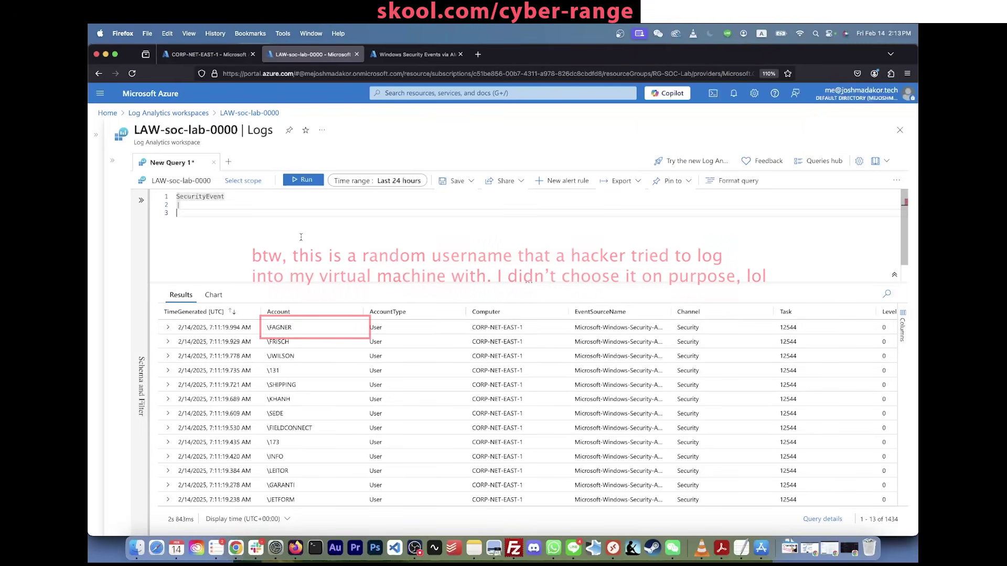
key(BackSpace)
key(BackSpace)
key(BackSpace)
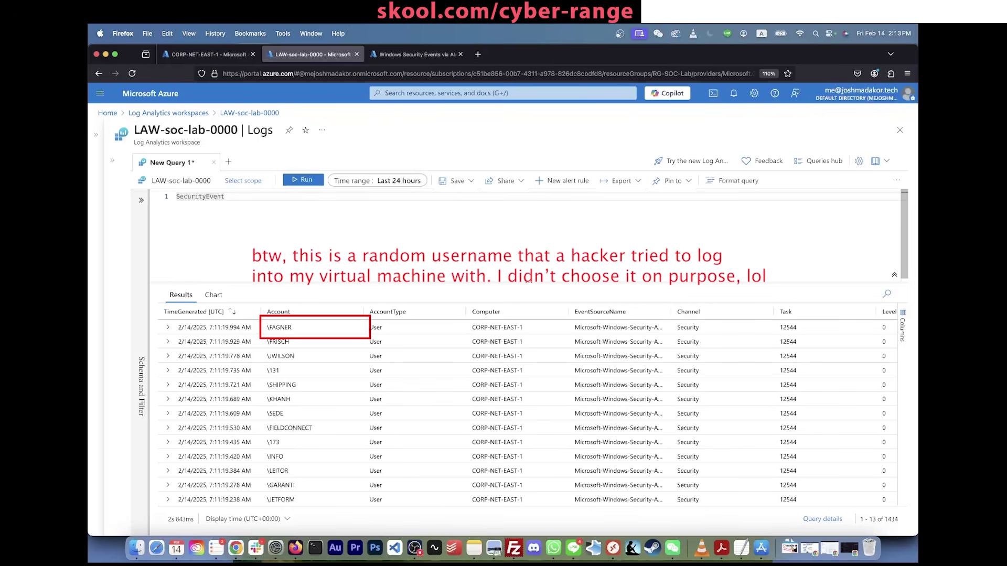
key(Return)
text(|)
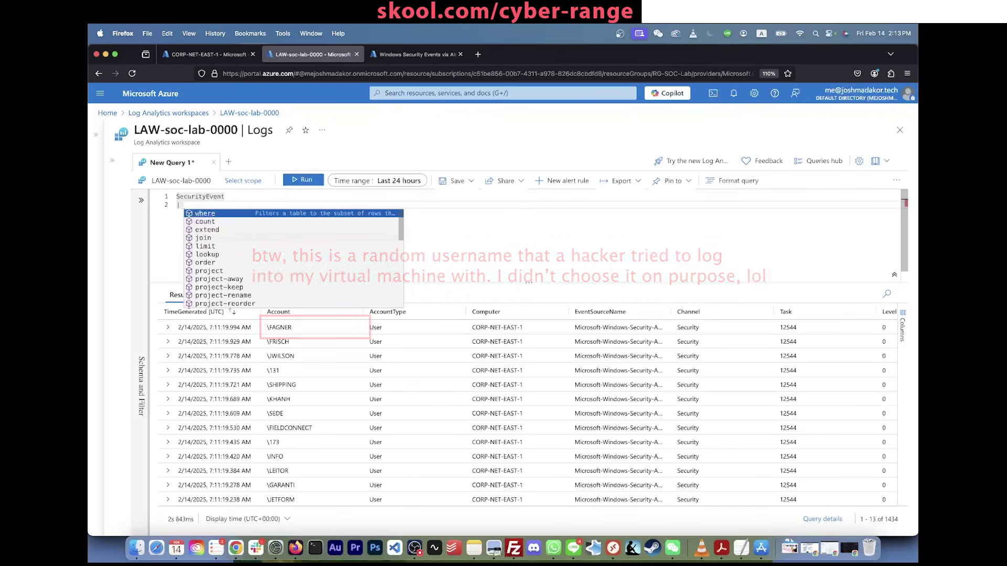
text( where Accoun)
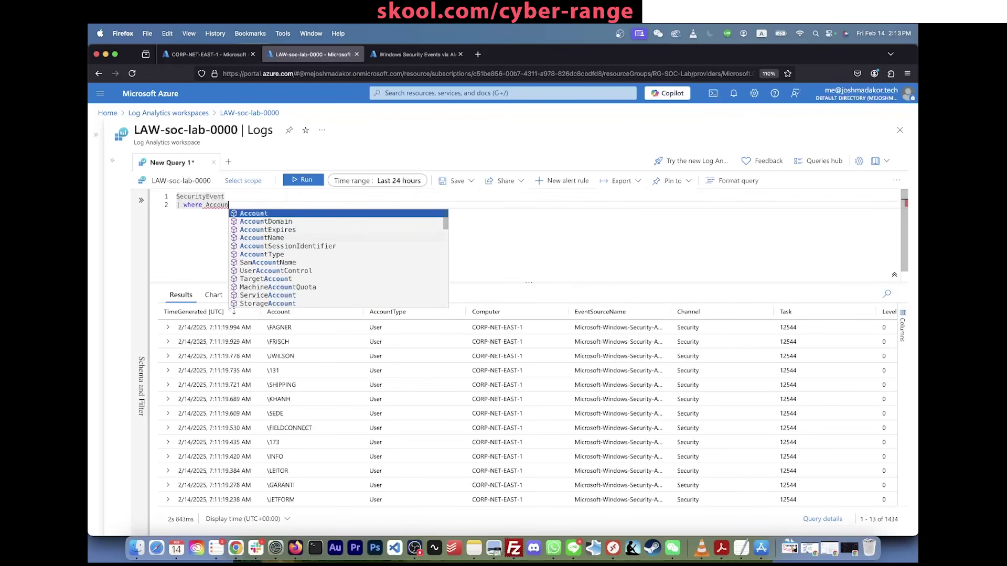
text(t == "\FAGNER")
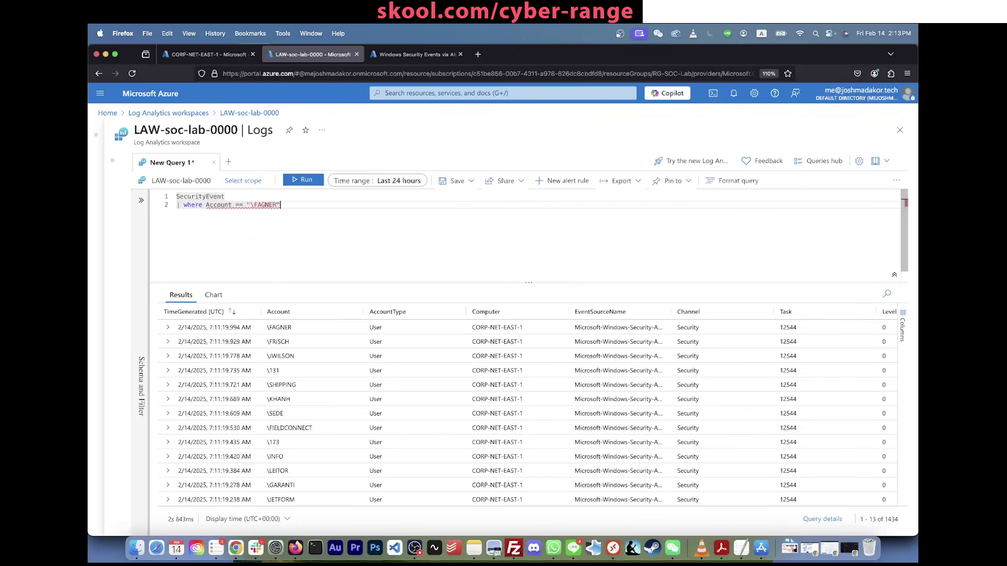
click(251, 205)
text(\)
click(294, 206)
key(shift+Return)
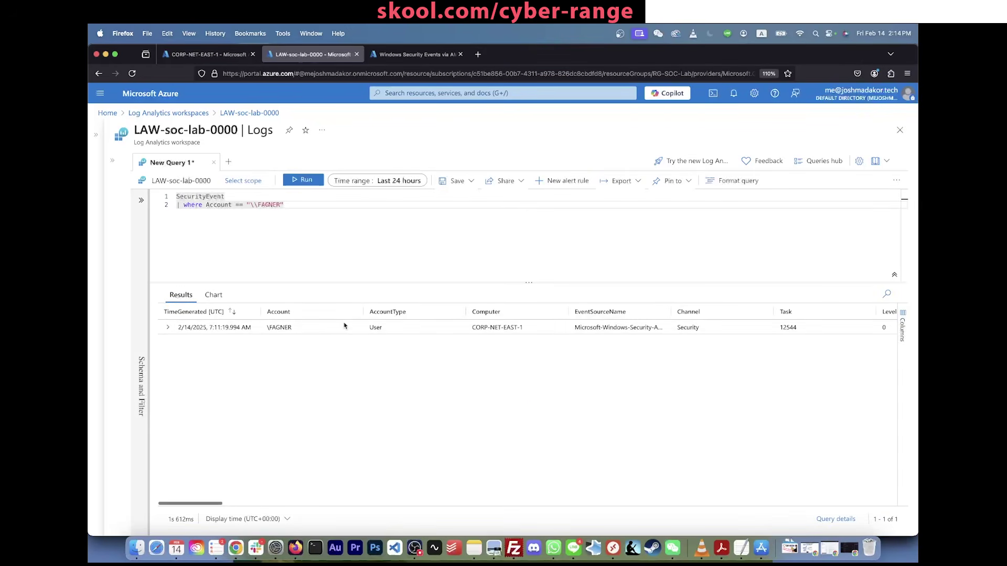
scroll(435, 329, right, 10)
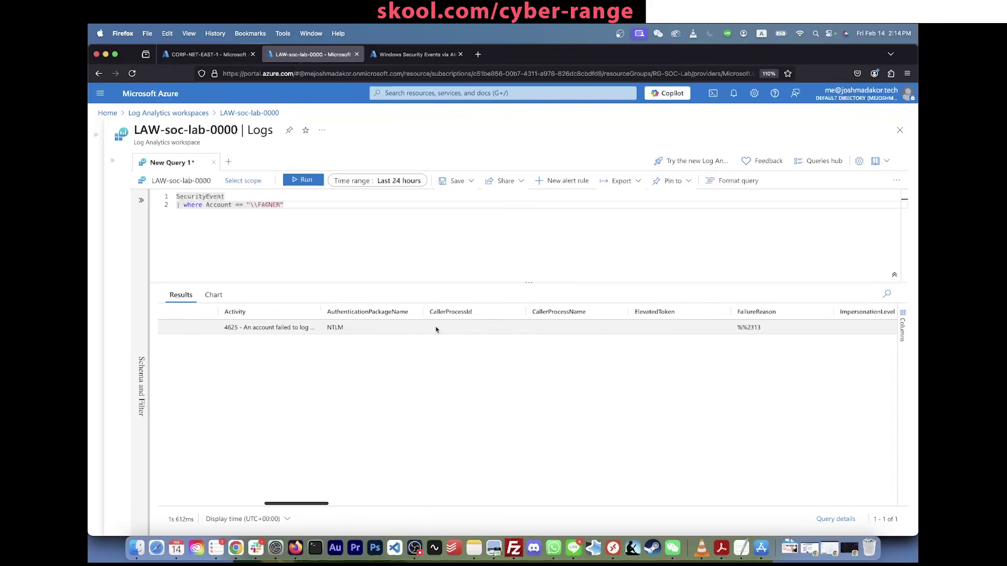
scroll(436, 328, left, 10)
click(168, 327)
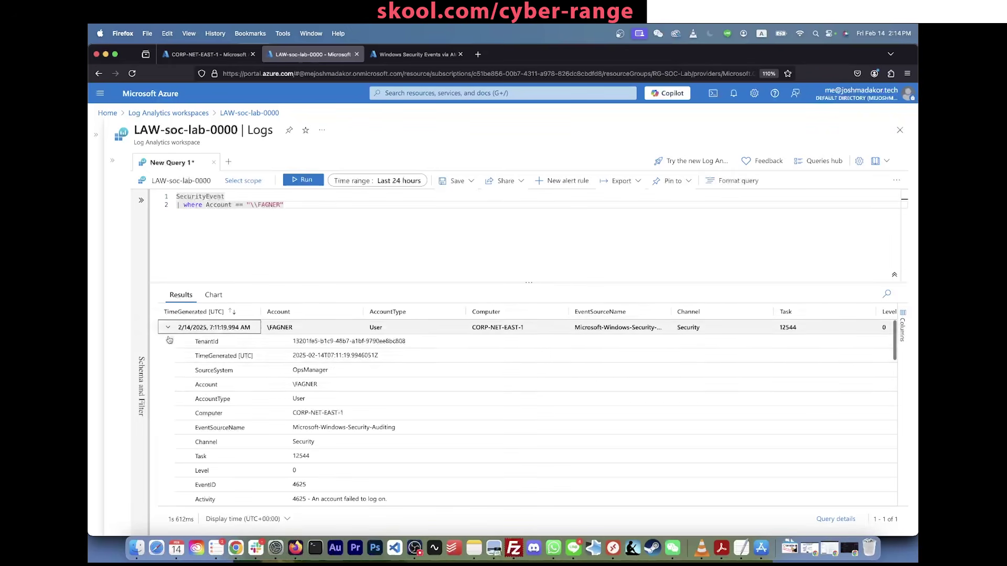
scroll(210, 415, down, 3)
scroll(214, 421, down, 5)
scroll(215, 393, up, 10)
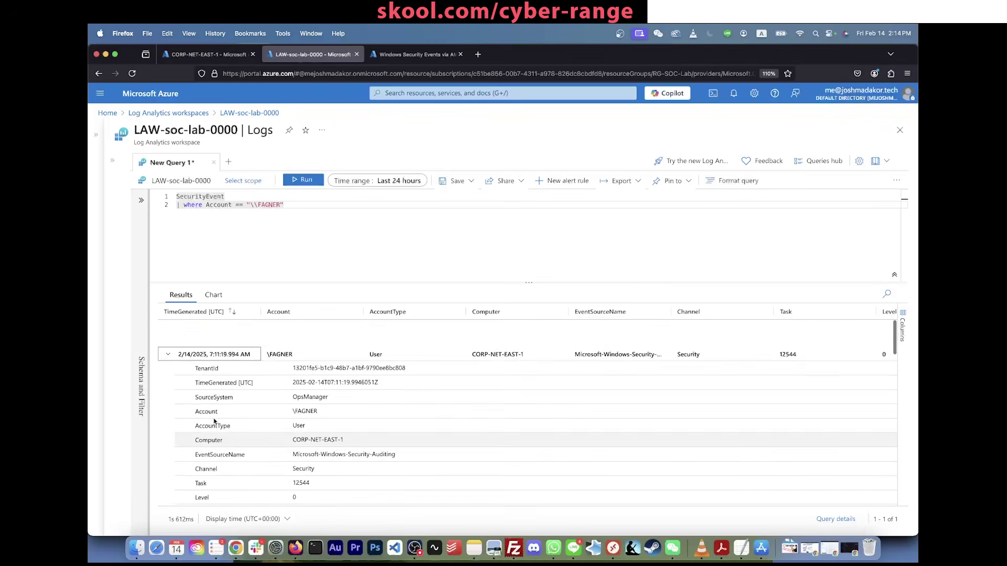
scroll(216, 393, down, 6)
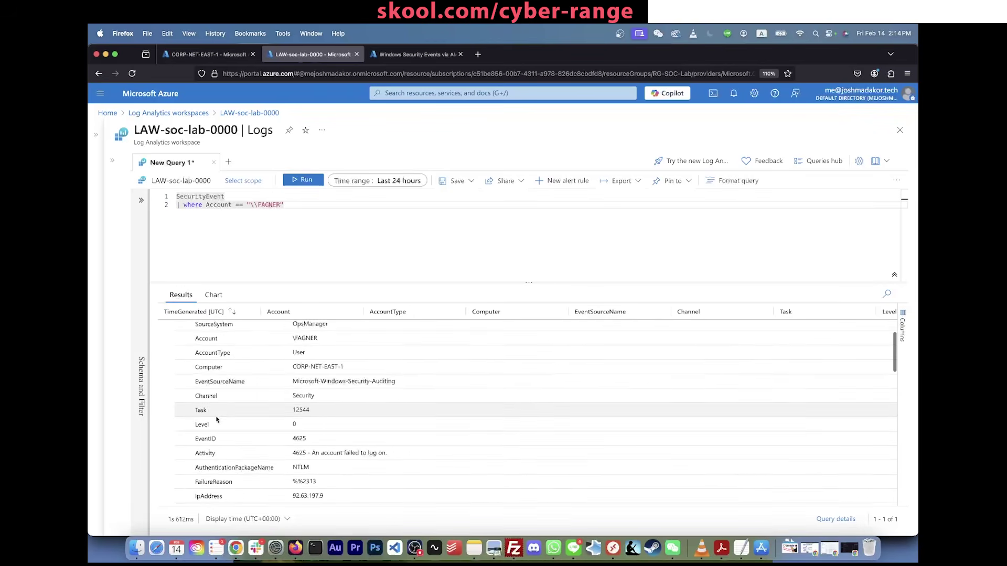
scroll(217, 422, down, 9)
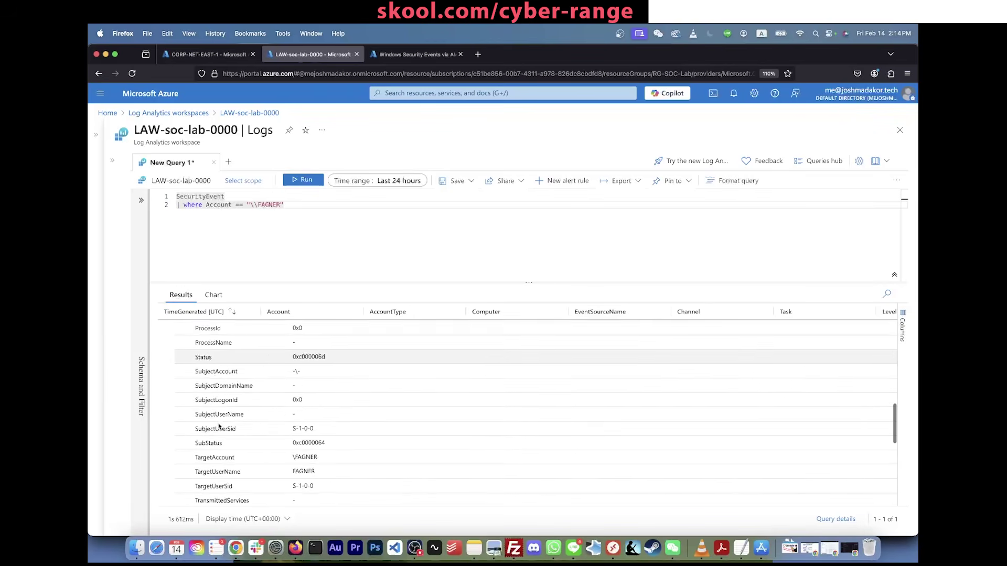
scroll(219, 427, down, 4)
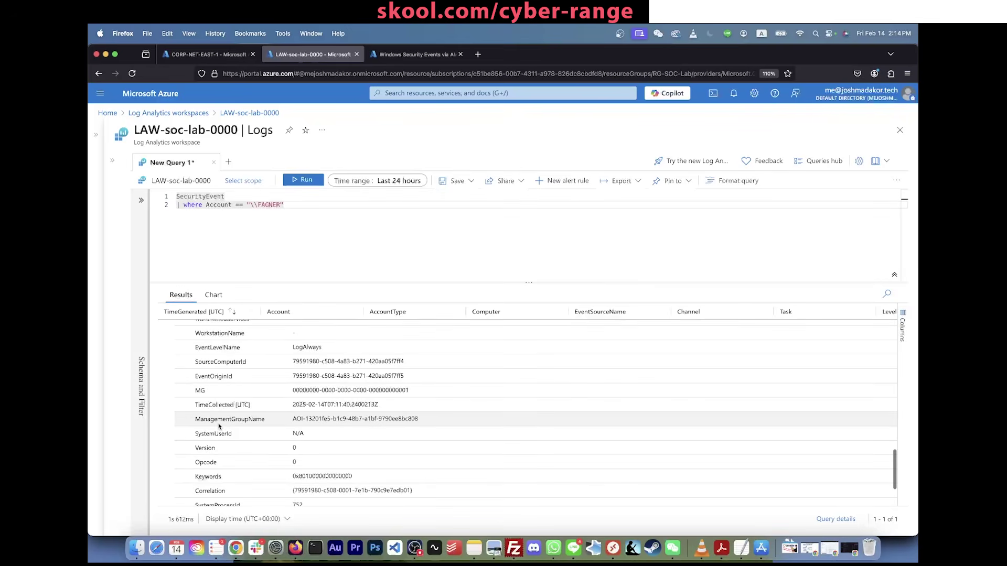
scroll(219, 426, down, 3)
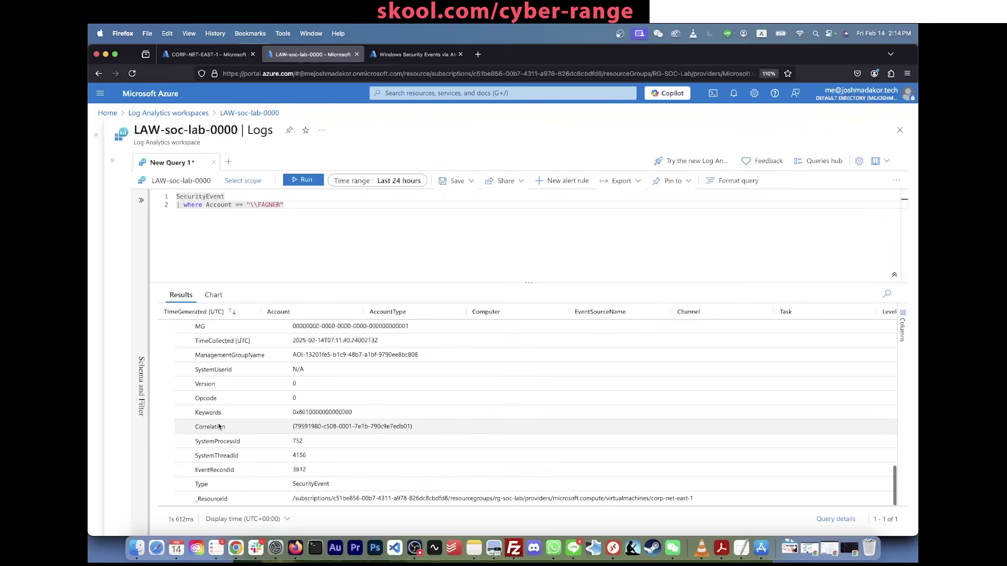
scroll(219, 426, up, 20)
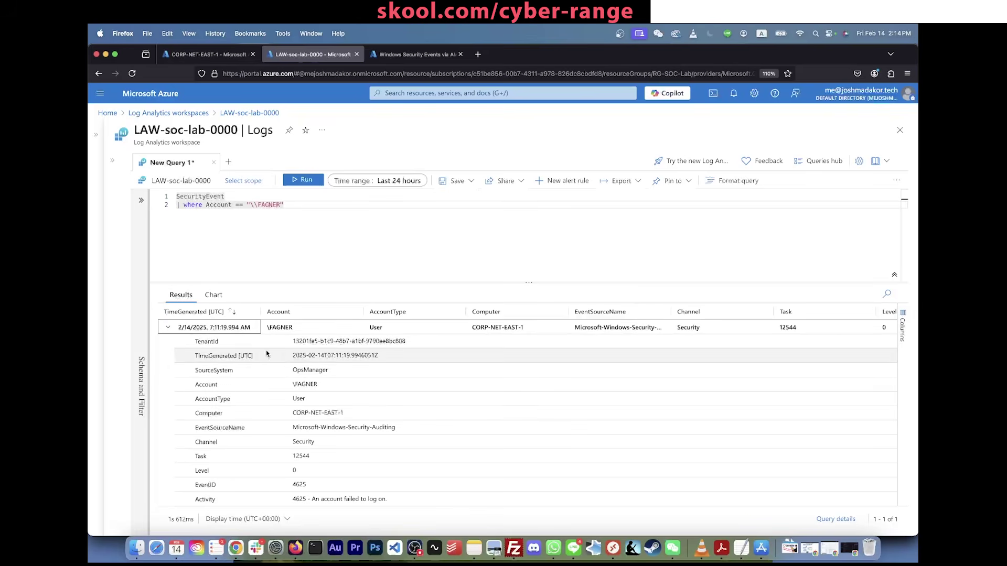
Step: Add '| project TimeGenerated, Account, Computer, EventID, Activity, IpAddress' and rerun the query
click(310, 205)
key(Return)
text(| pro)
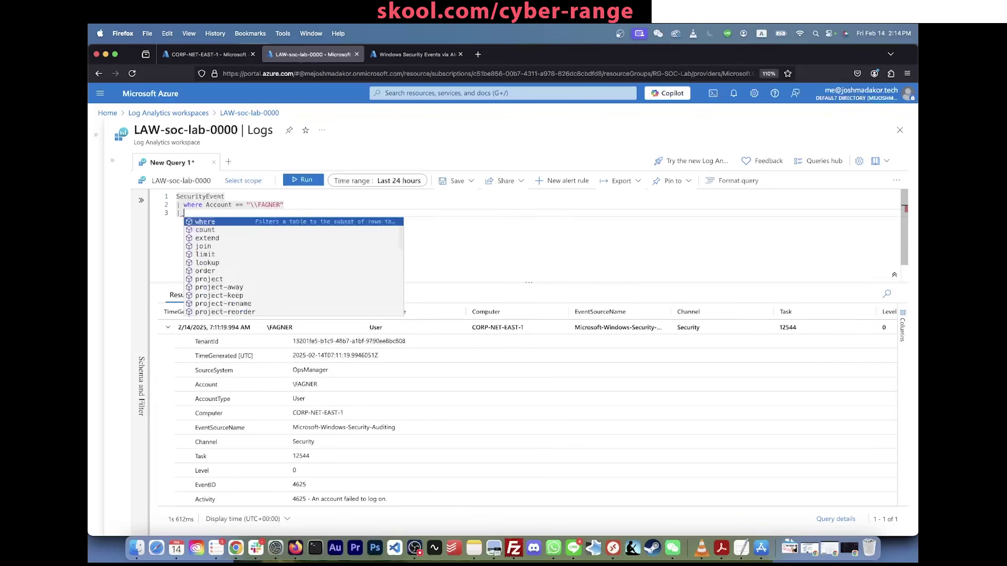
text(t )
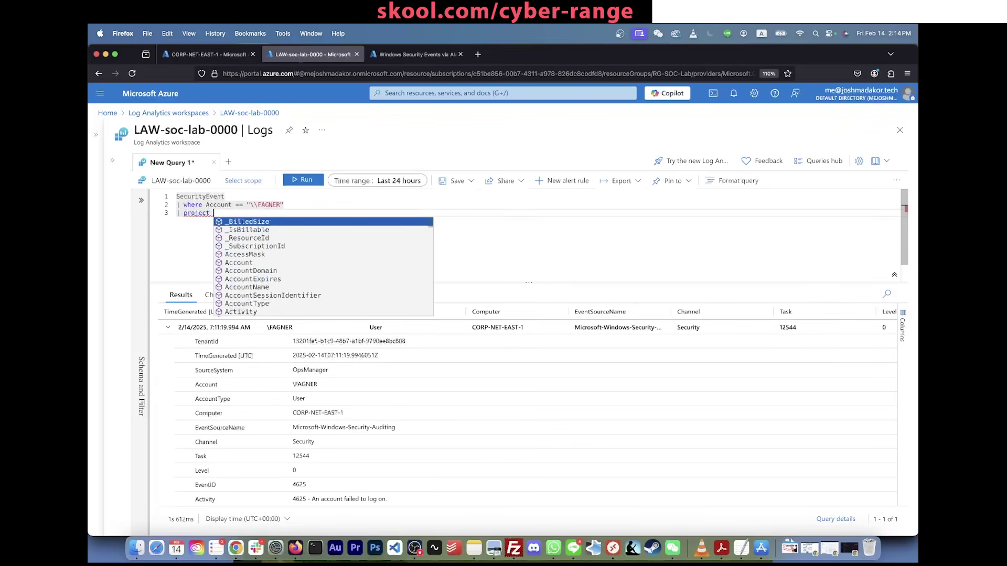
text(TimeGe)
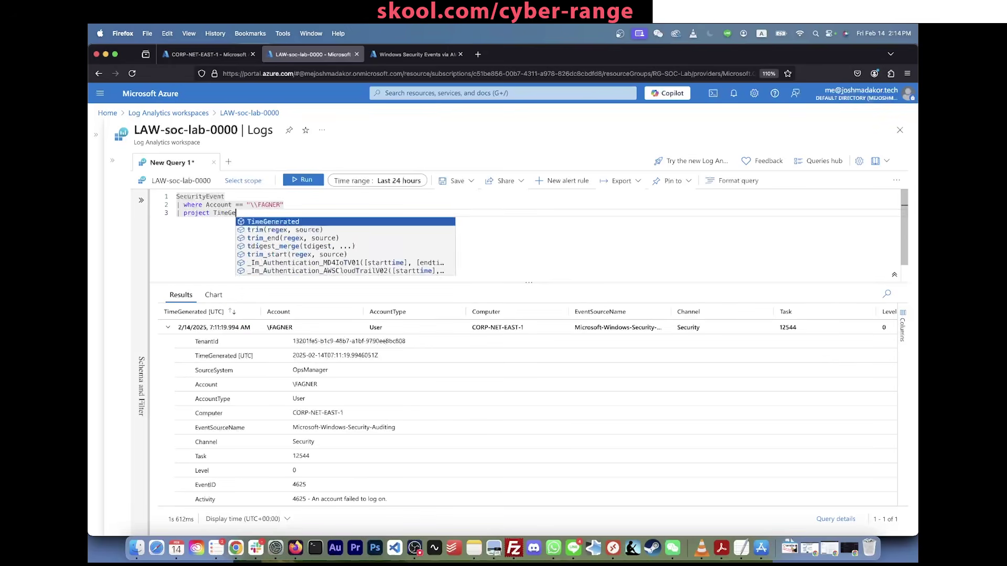
text(nerated,)
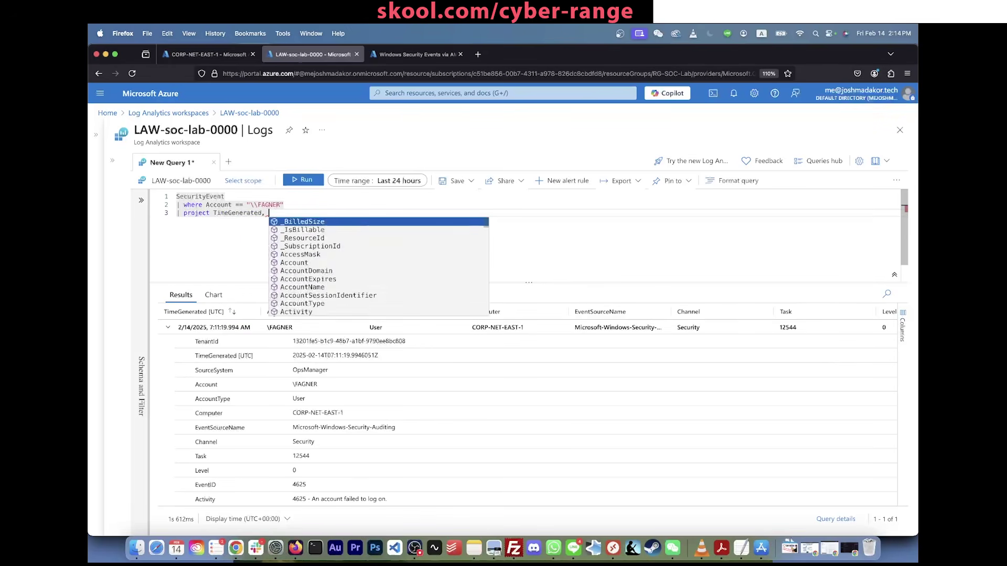
text( Account, )
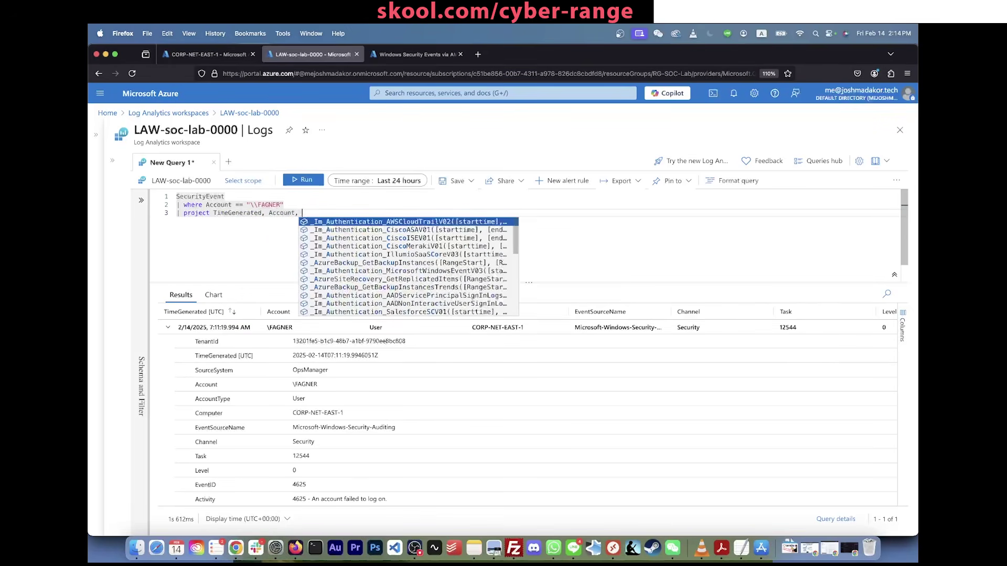
text(Computer)
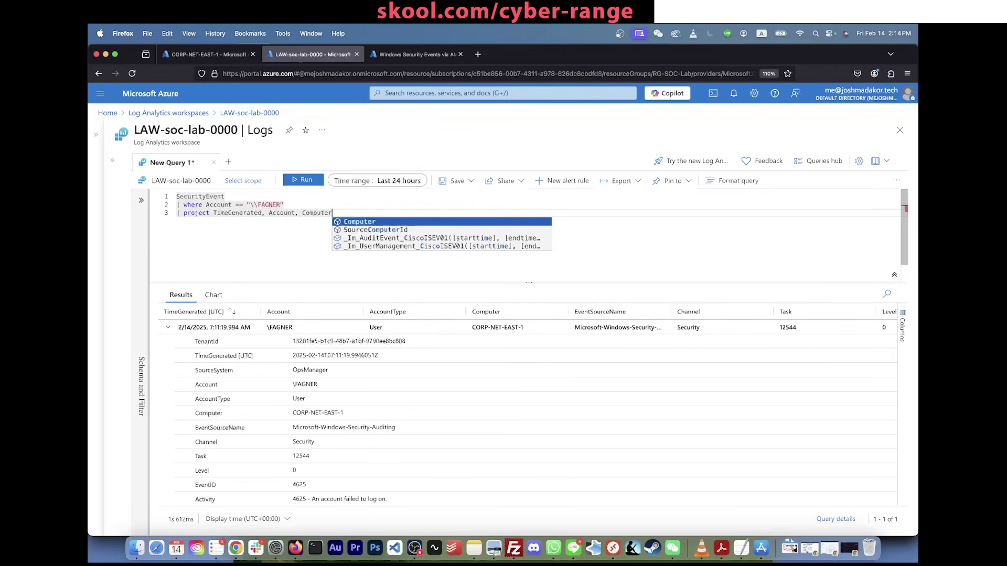
text(, )
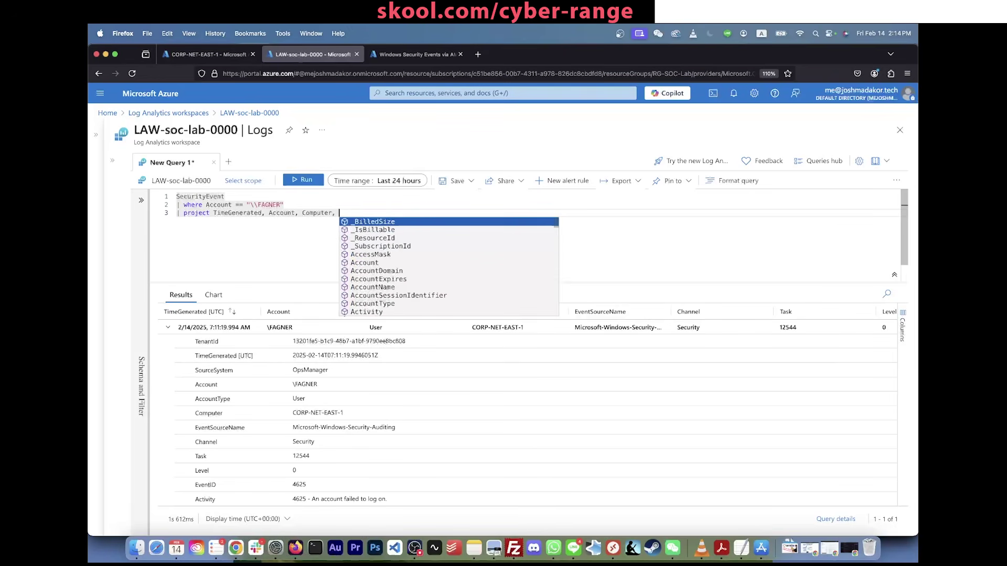
text(EventID, A)
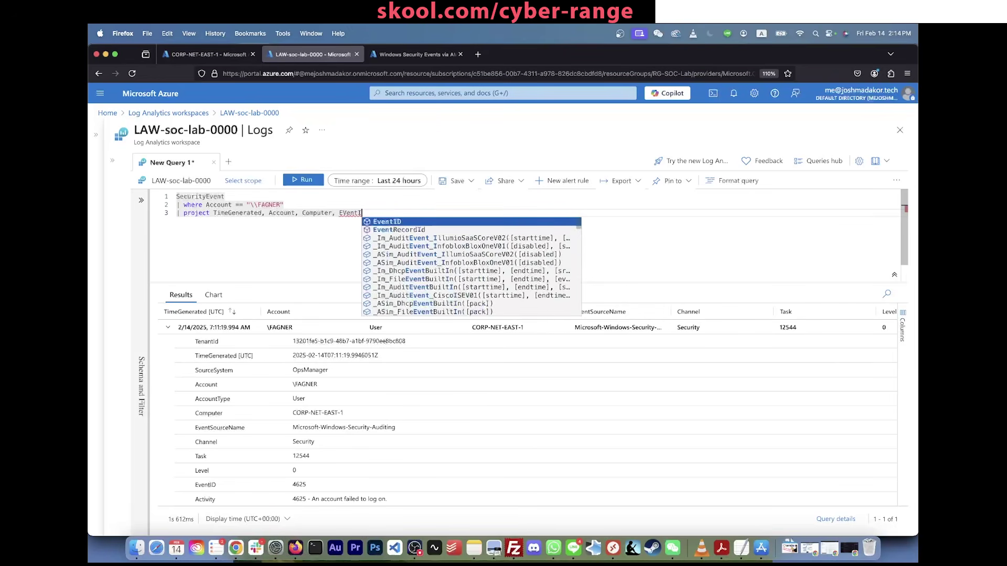
text(cti)
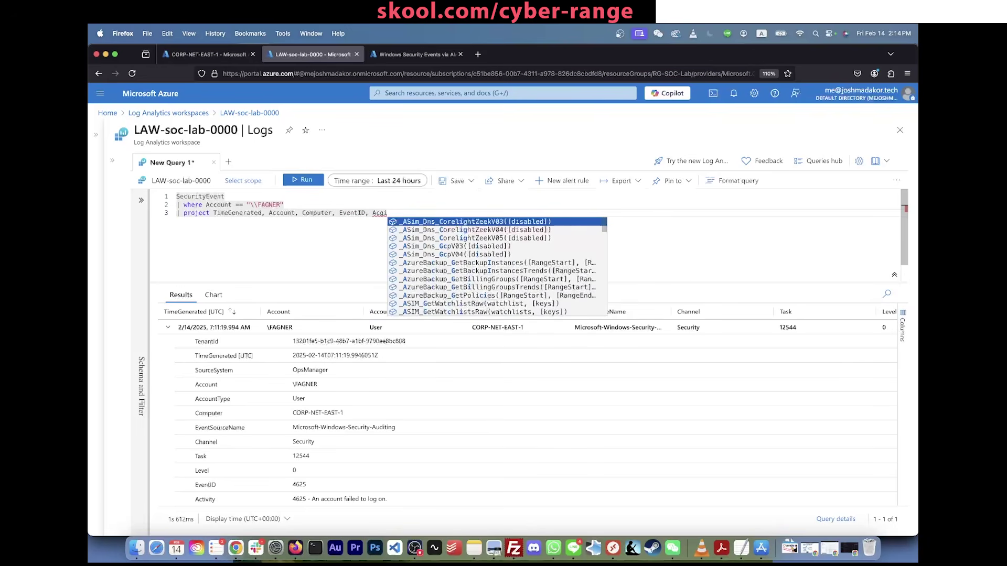
text(vity, IpAddress)
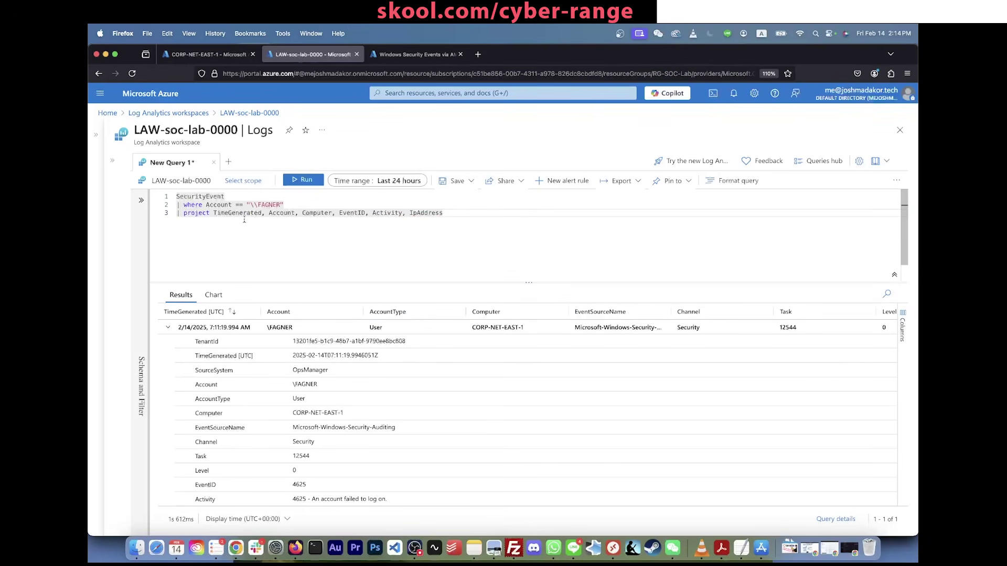
scroll(236, 414, down, 6)
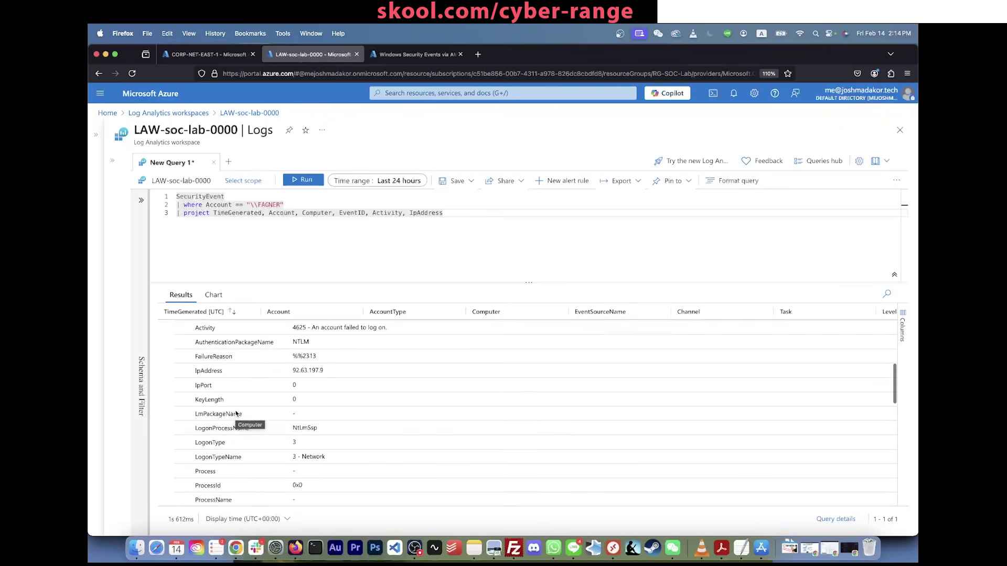
scroll(236, 414, down, 5)
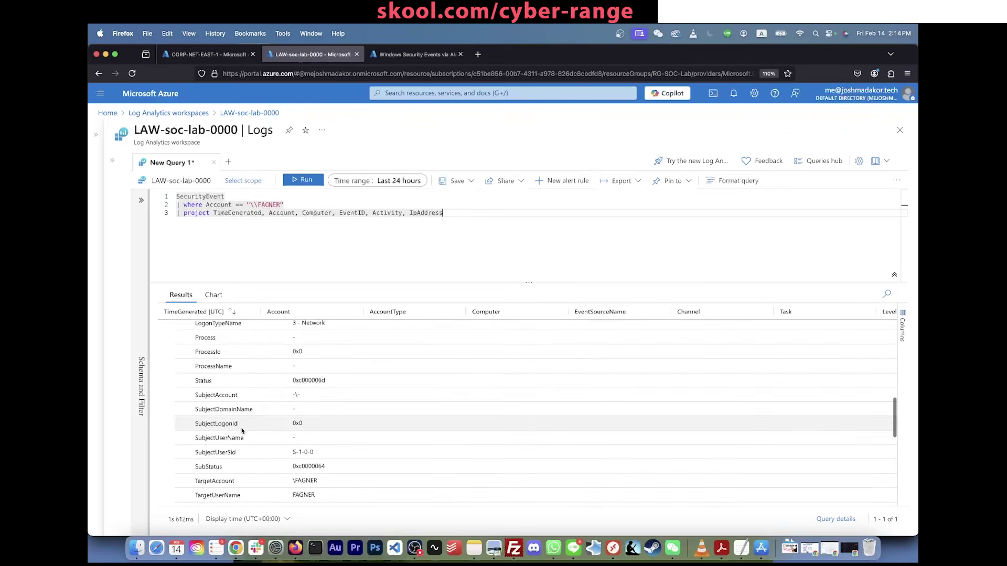
scroll(242, 431, up, 10)
click(429, 206)
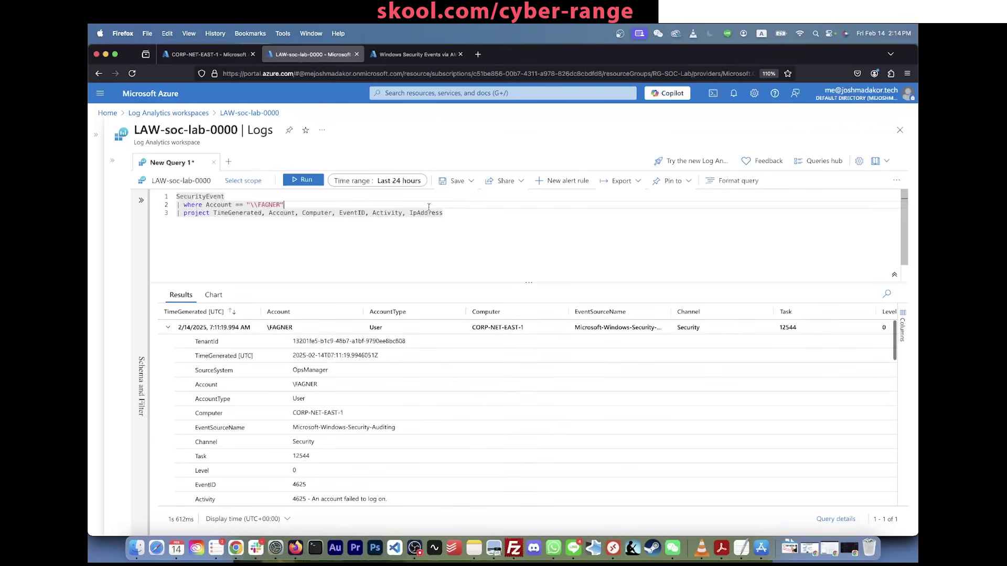
click(304, 180)
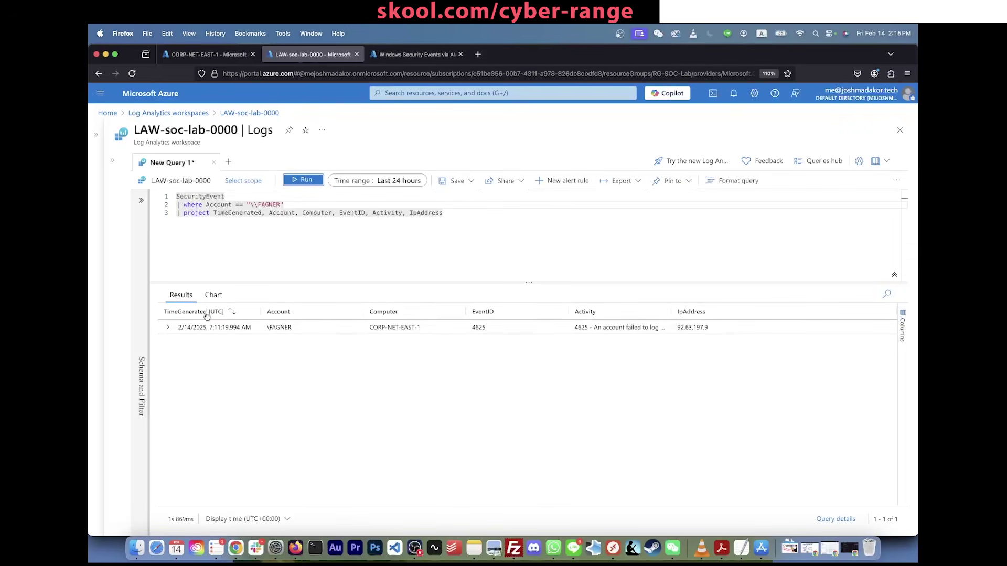
click(230, 197)
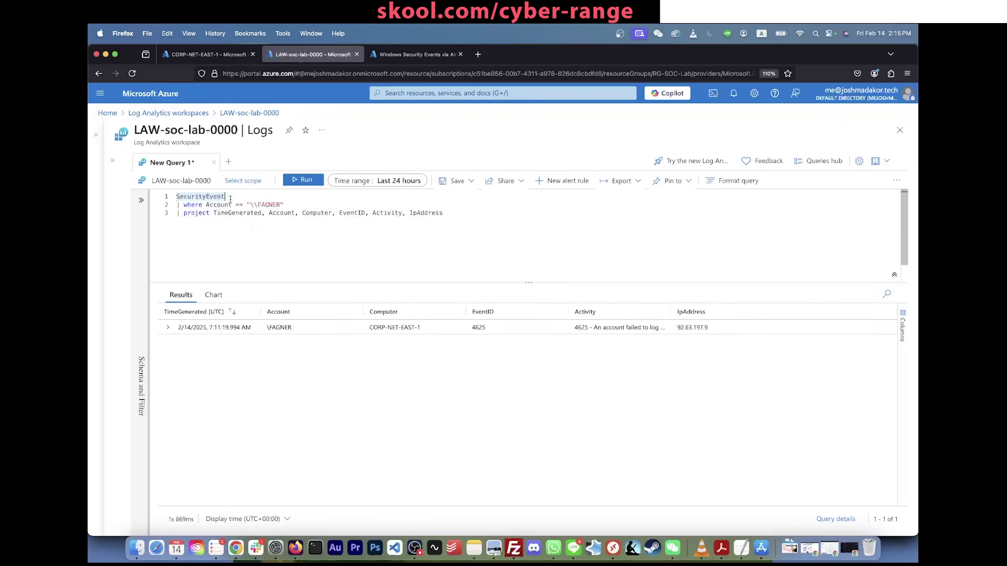
drag(177, 204, 284, 204)
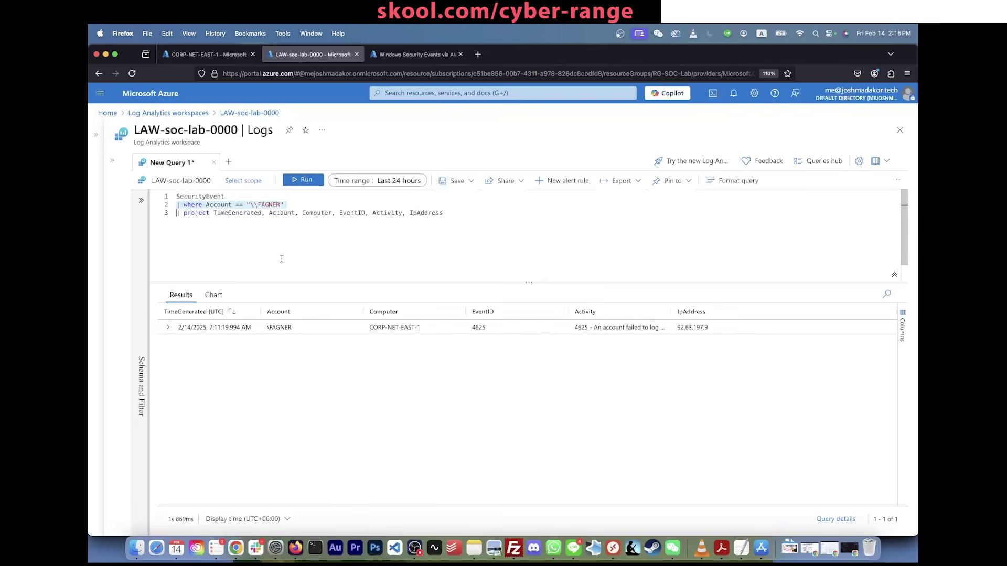
double_click(288, 215)
click(373, 254)
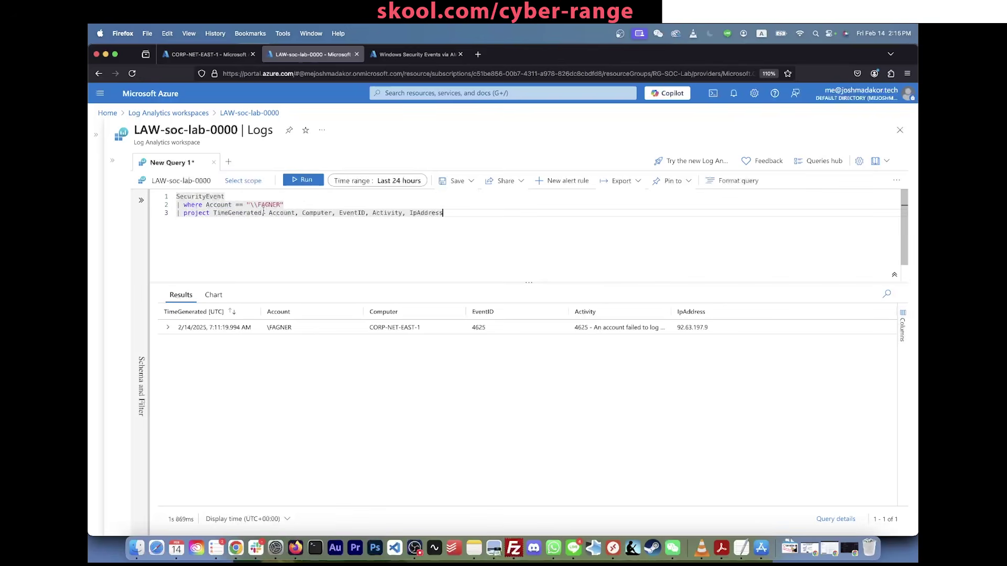
drag(303, 204, 142, 202)
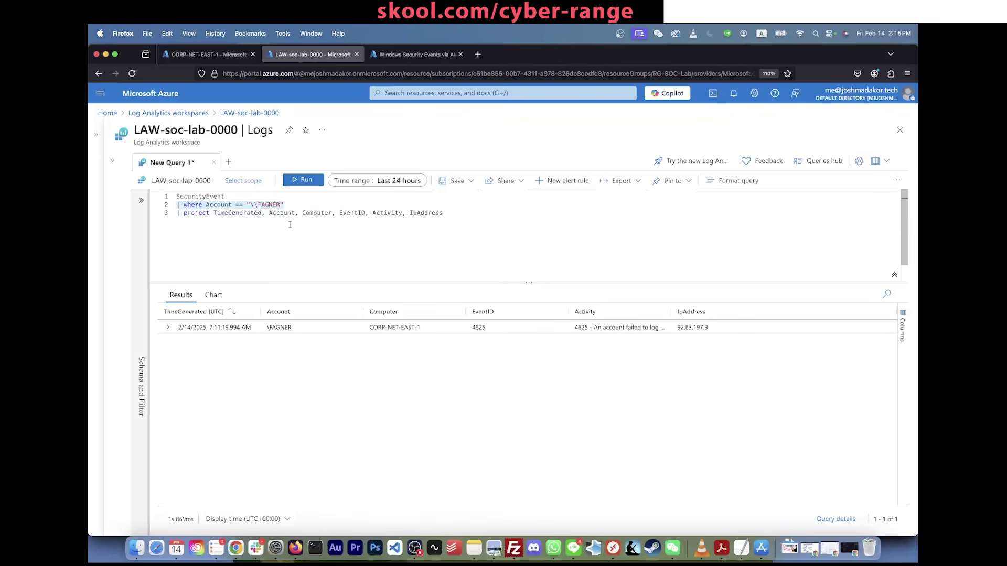
drag(288, 205, 184, 205)
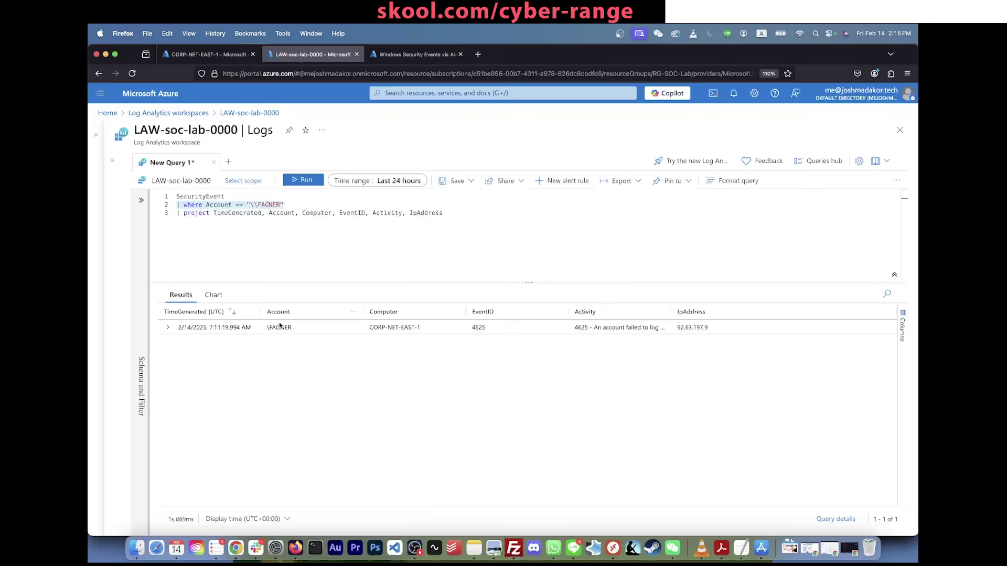
triple_click(214, 213)
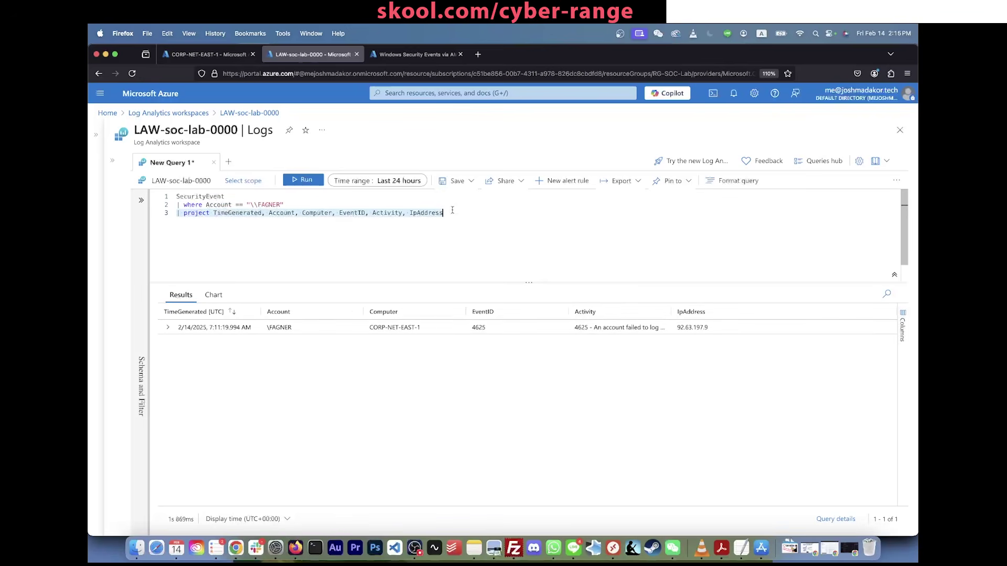
drag(452, 211, 235, 212)
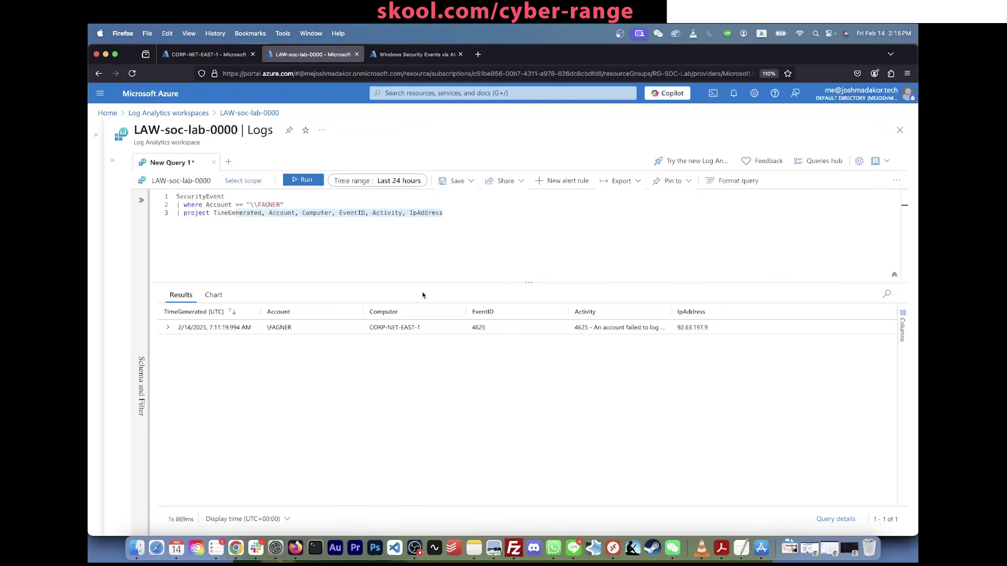
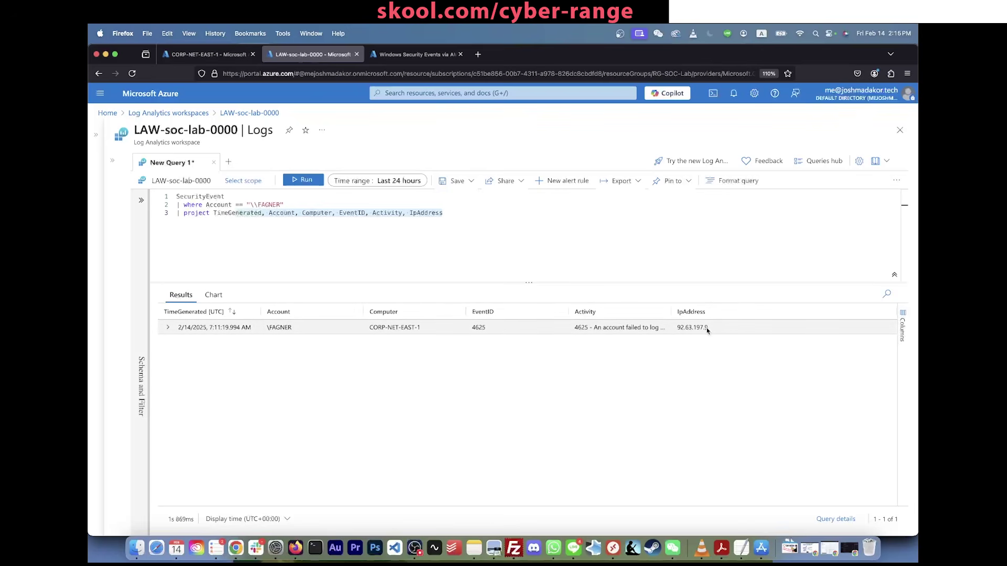
Step: Copy the failed logon's IP address 92.63.197.9 and open a new browser tab
drag(706, 327, 672, 326)
key(super+c)
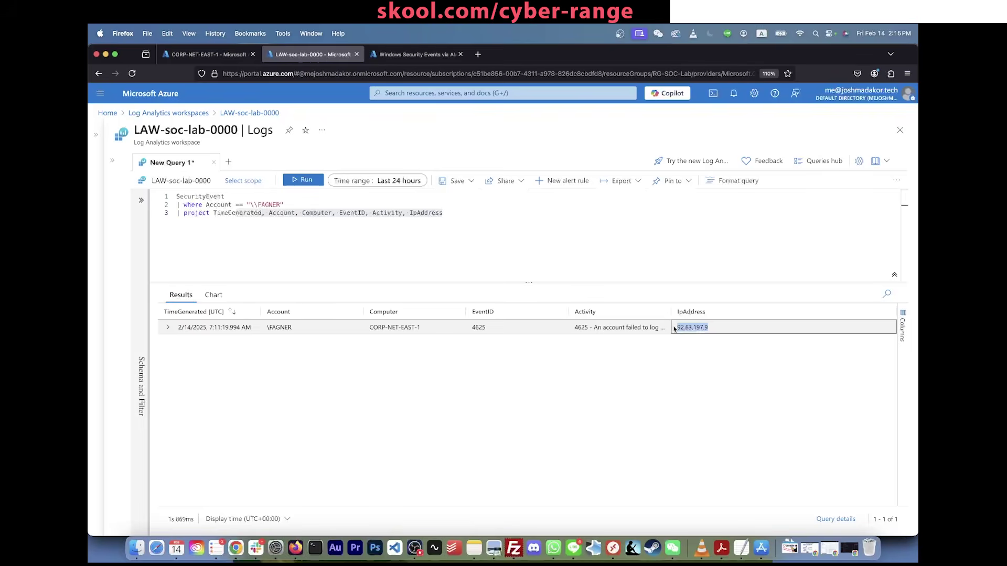
key(super+t)
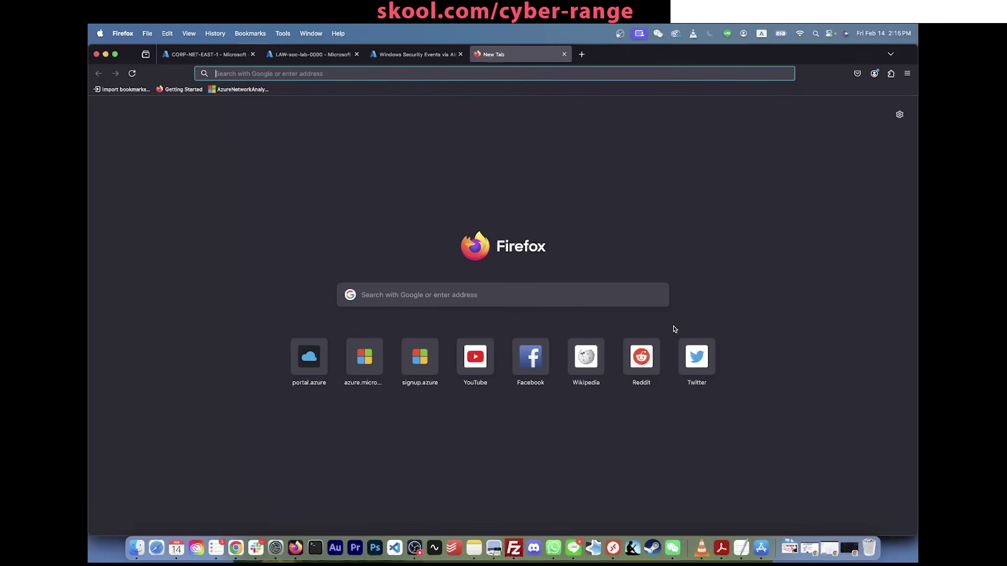
Step: Search the web for 'geolookup 92.63.197.9' and open the IPinfo result
text(ip lookup)
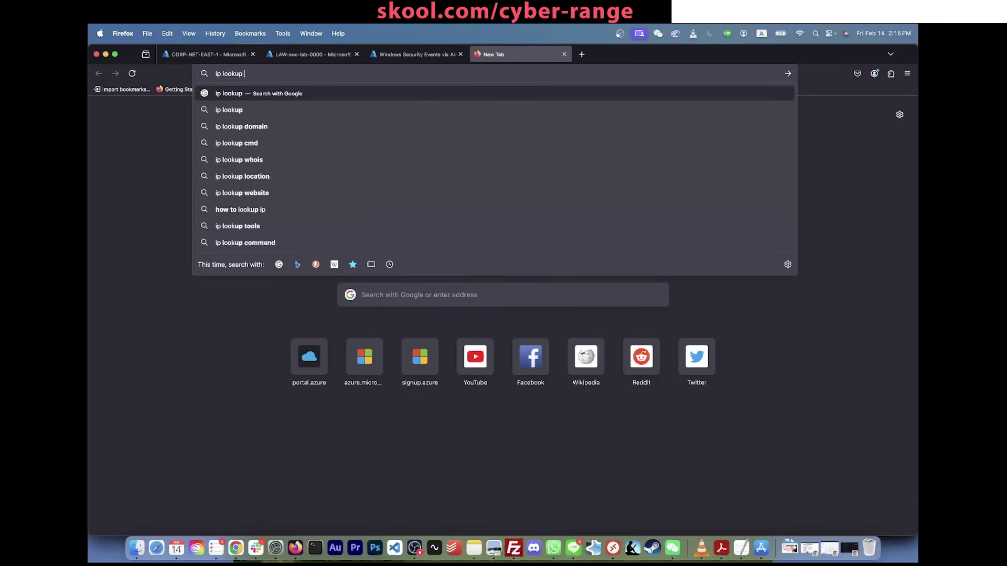
key(super+v)
key(Return)
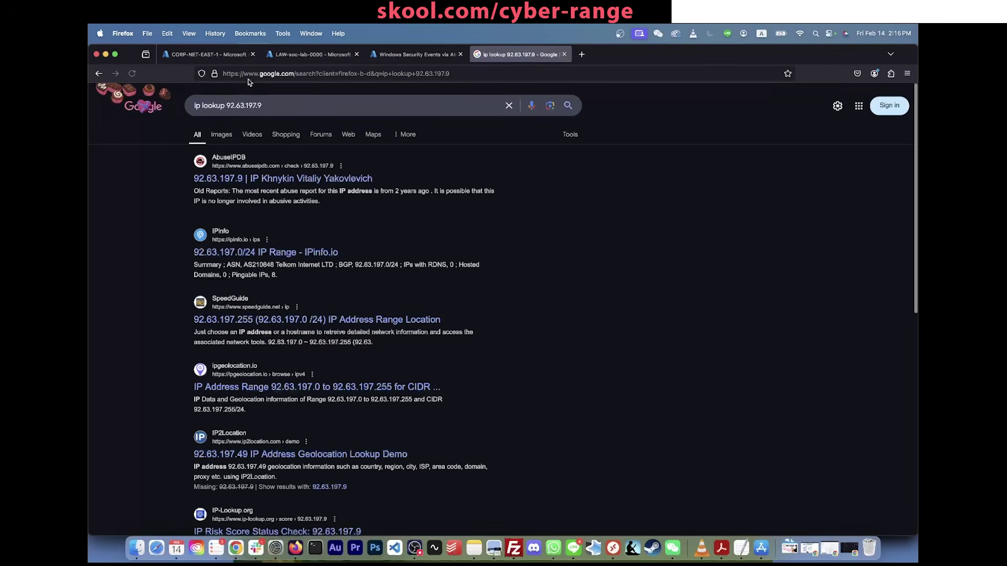
double_click(213, 106)
shift+click(194, 106)
text(geolookup)
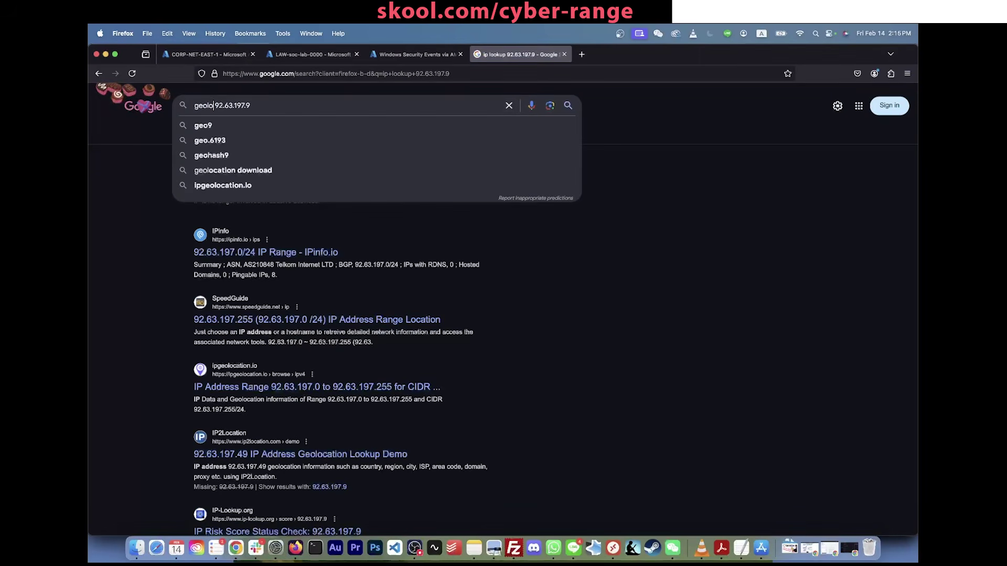
key(Return)
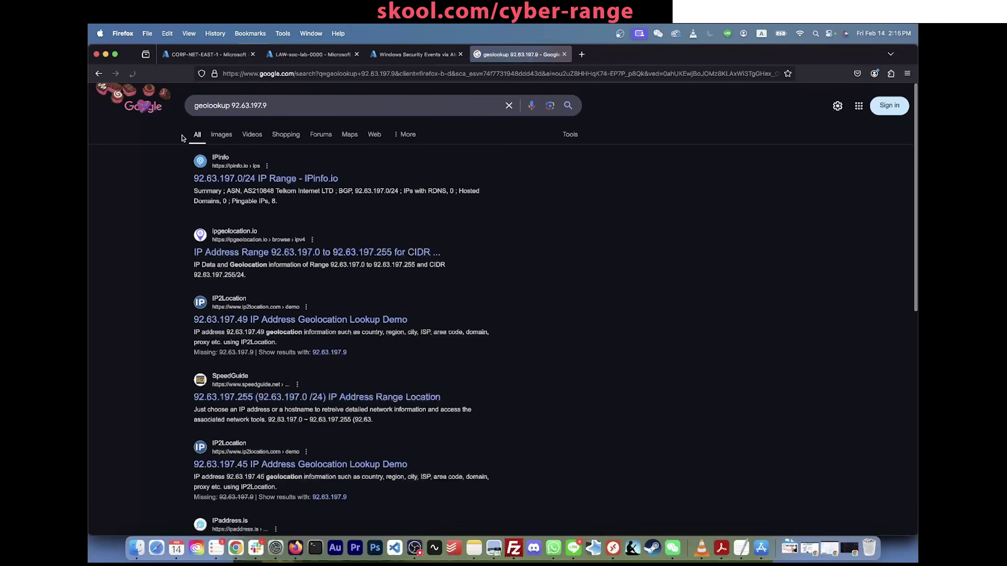
click(276, 180)
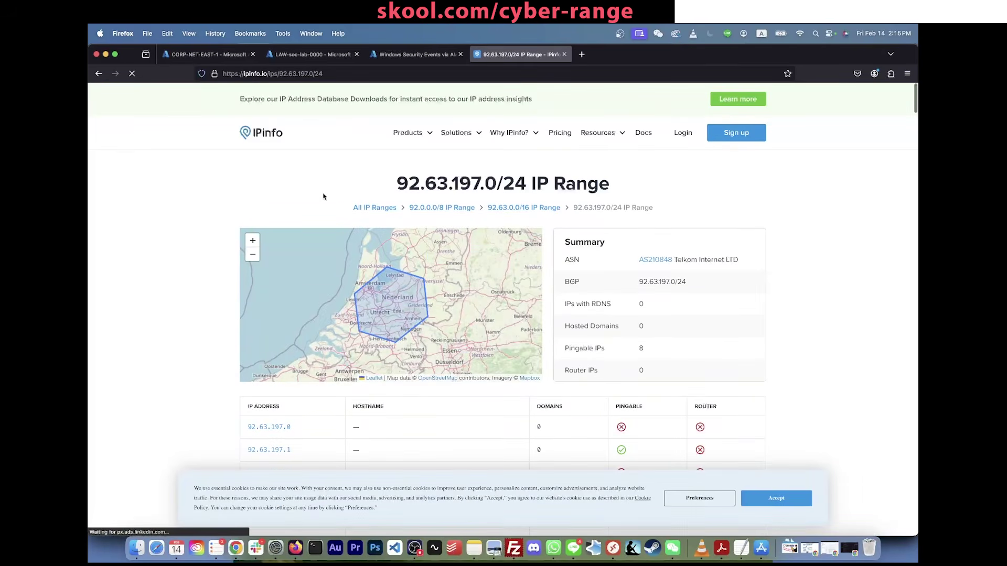
Step: Find 92.63.197.9 on IPinfo, read its location Lelystad, Flevoland, Netherlands, and return to Azure
key(super+f)
key(super+v)
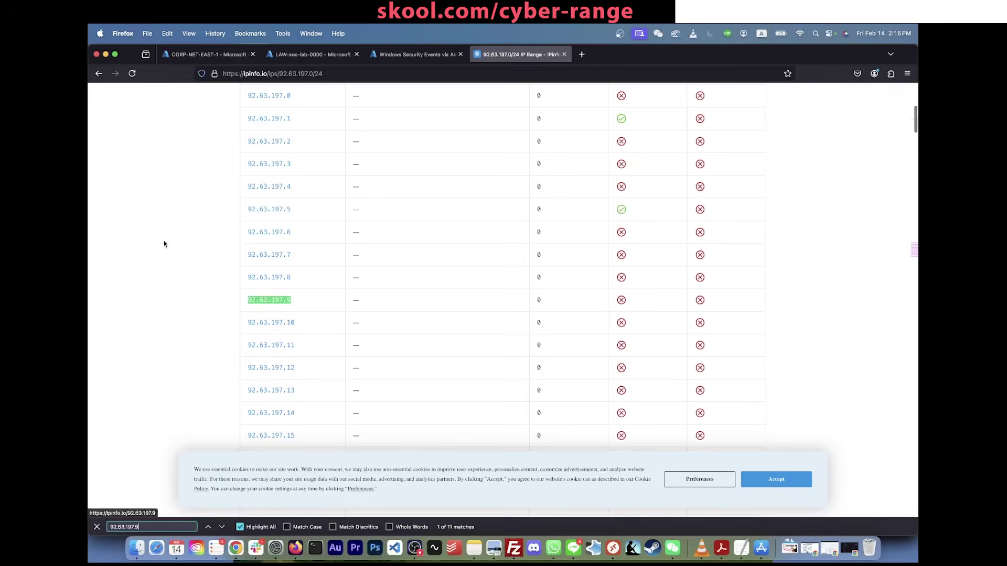
click(272, 301)
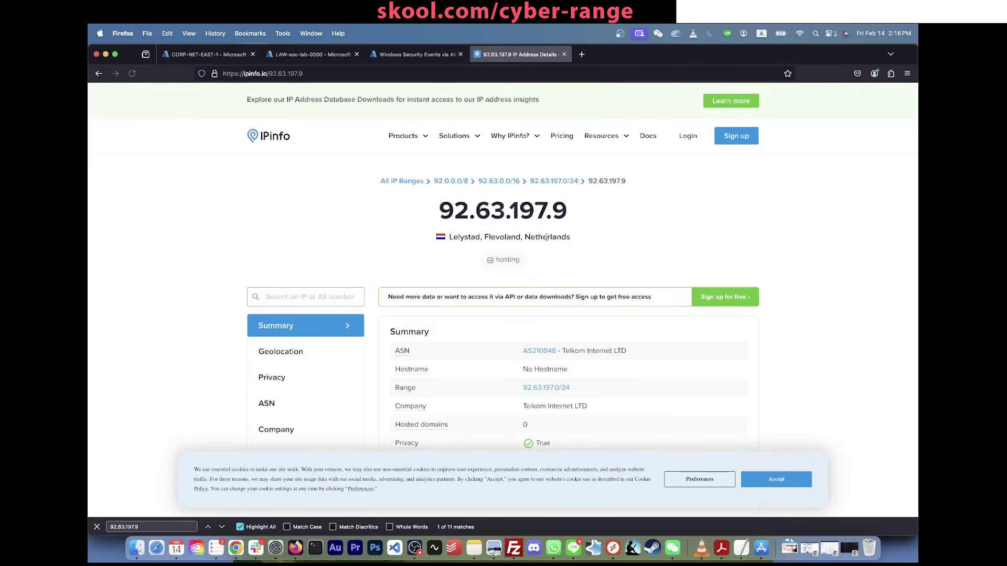
drag(573, 238, 447, 237)
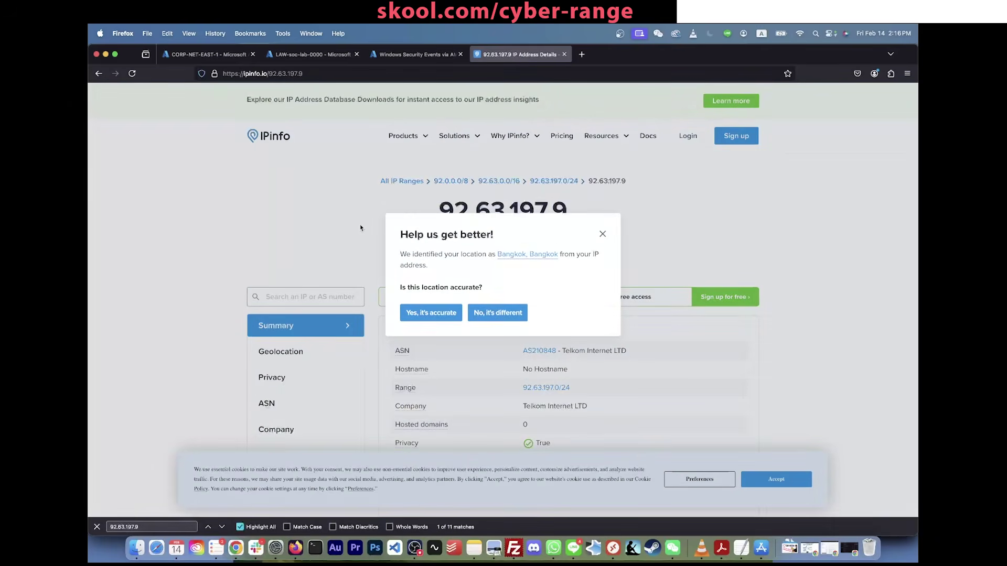
click(603, 234)
click(410, 54)
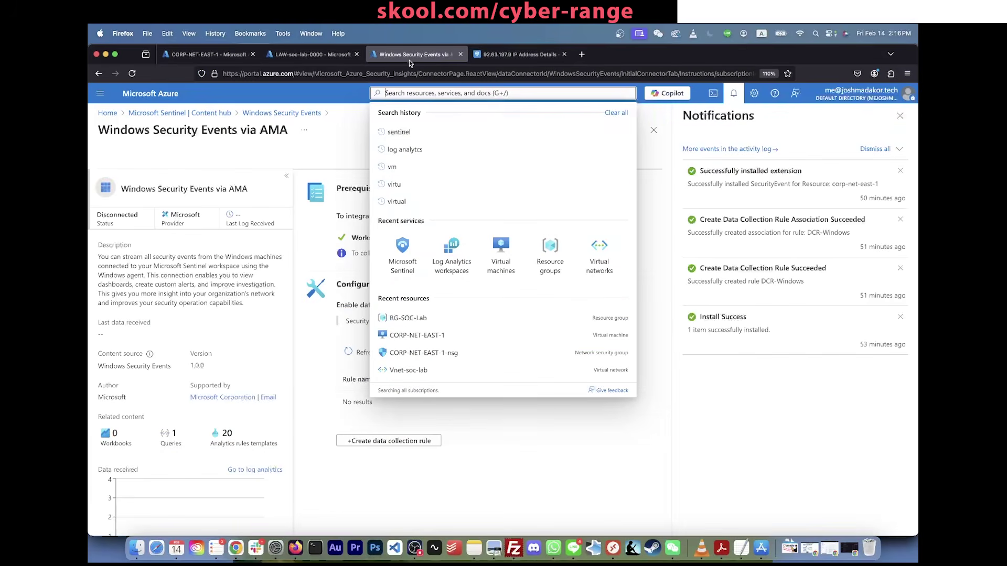
Step: Delete the 'where Account ==' line from the Logs query and rerun it for 6016 events
click(204, 54)
click(318, 55)
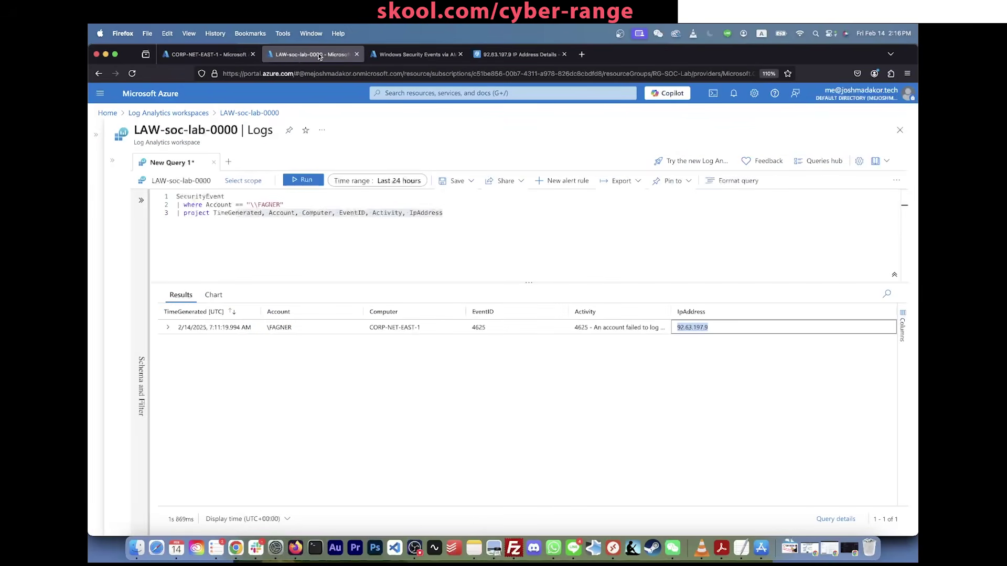
click(450, 211)
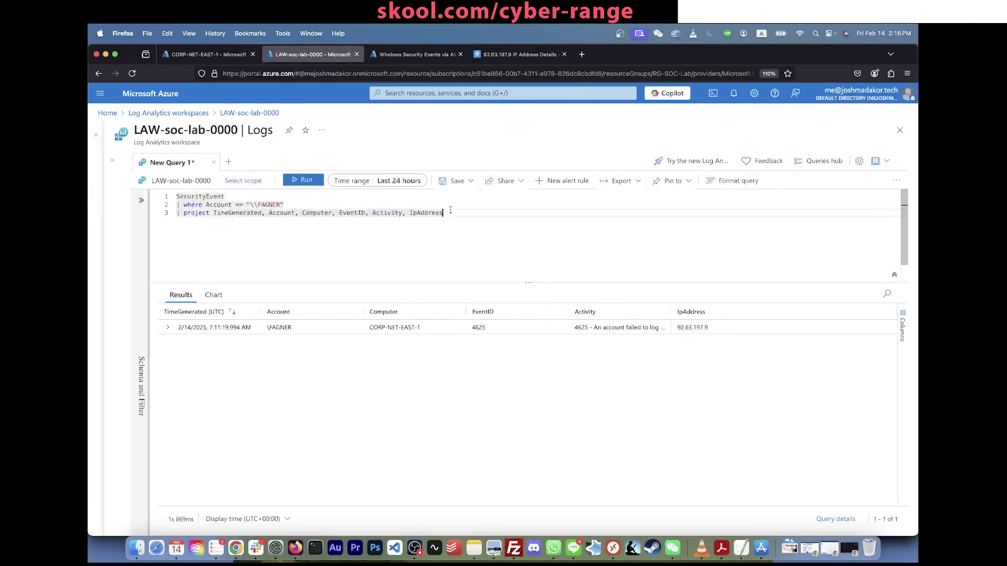
triple_click(270, 204)
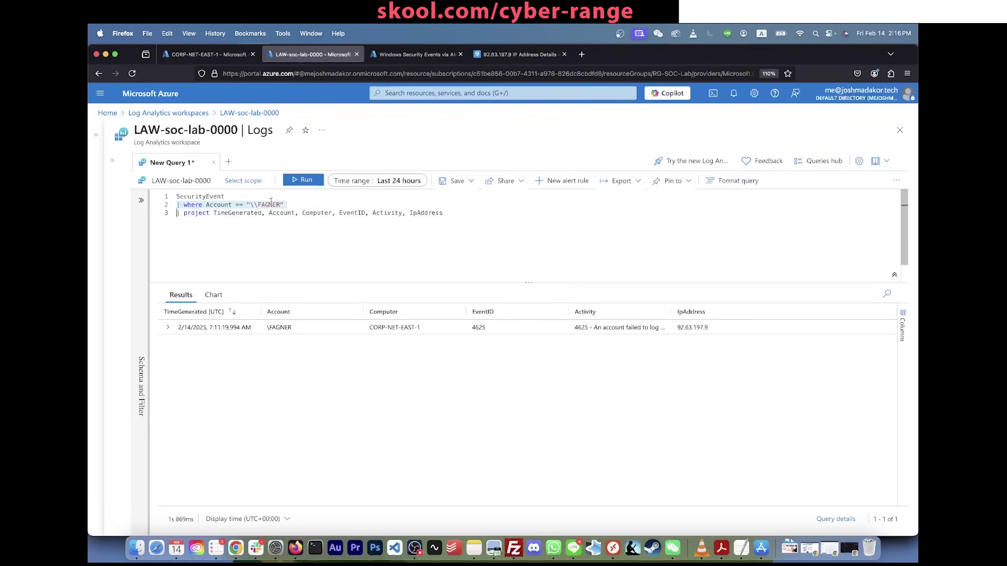
key(BackSpace)
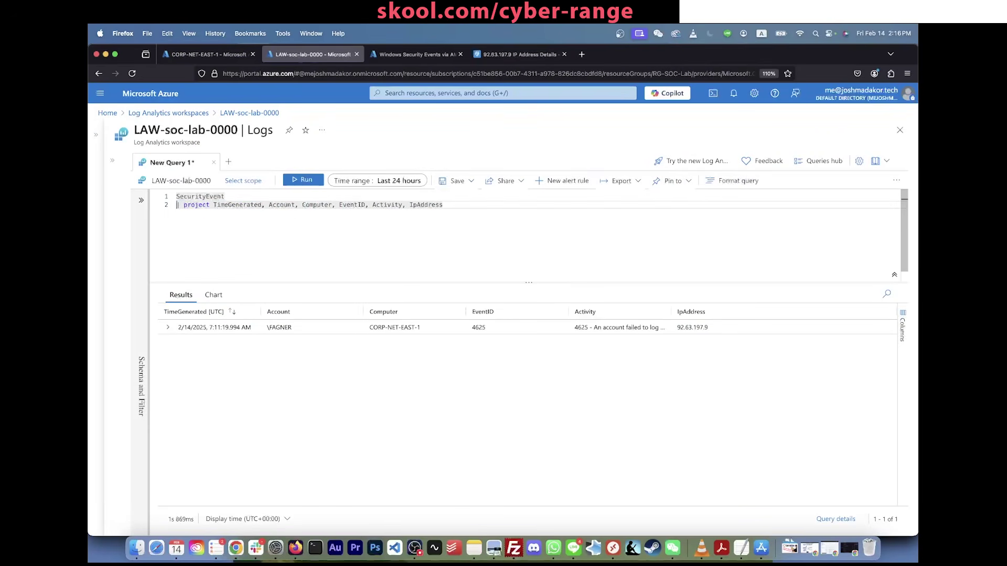
key(shift+Return)
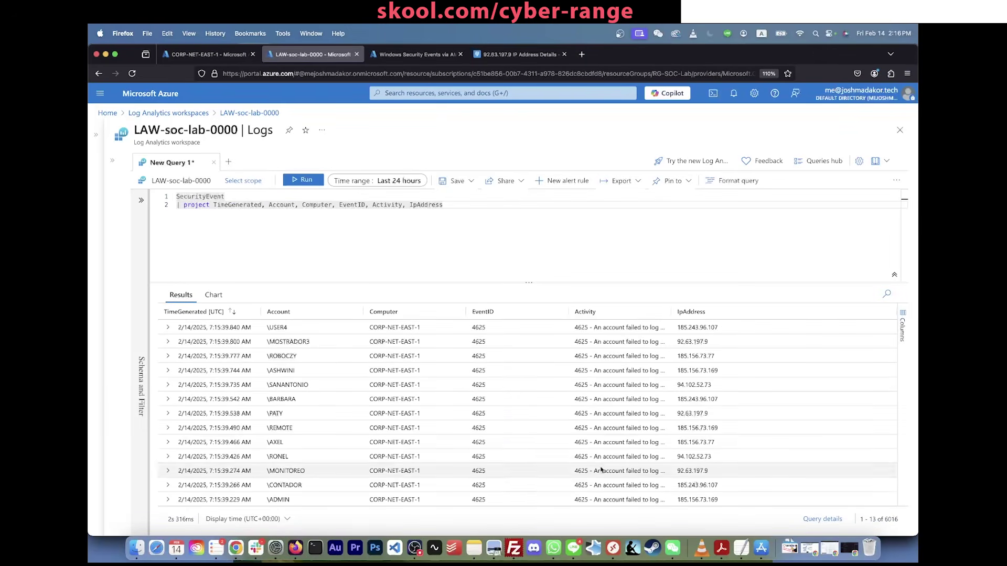
Step: Add '| where EventID == 4625' after SecurityEvent and run the query
click(413, 192)
key(Return)
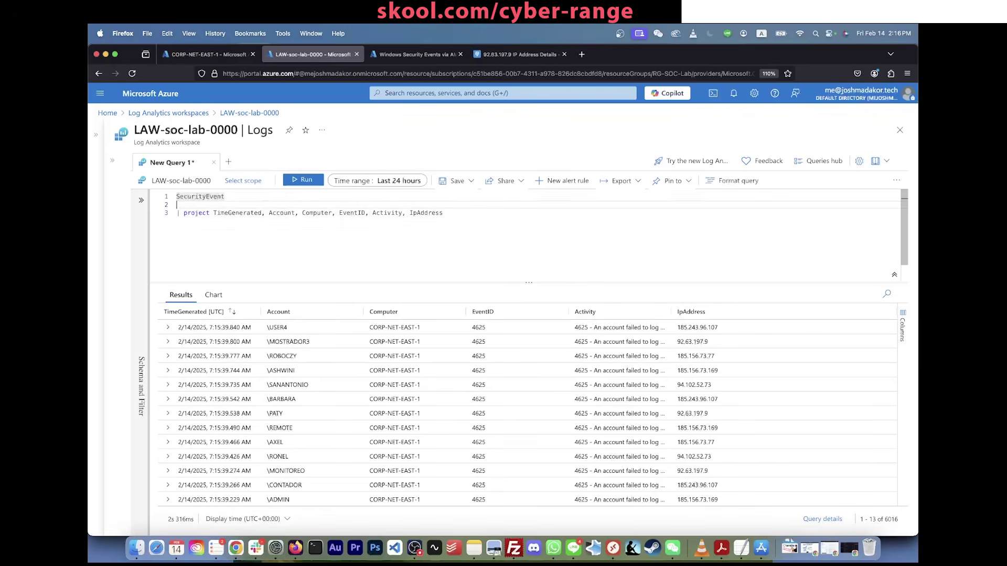
text(| where)
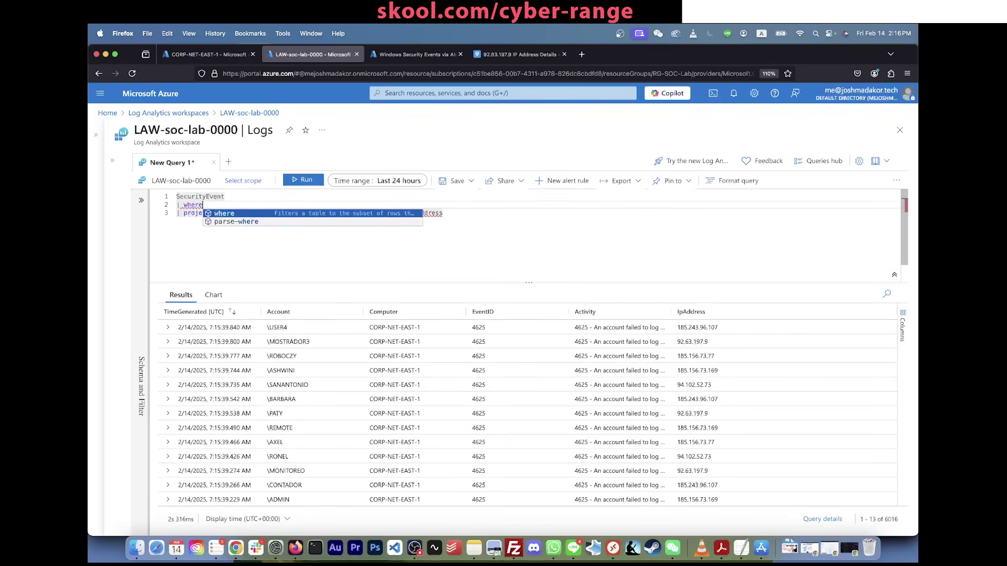
text( EventID )
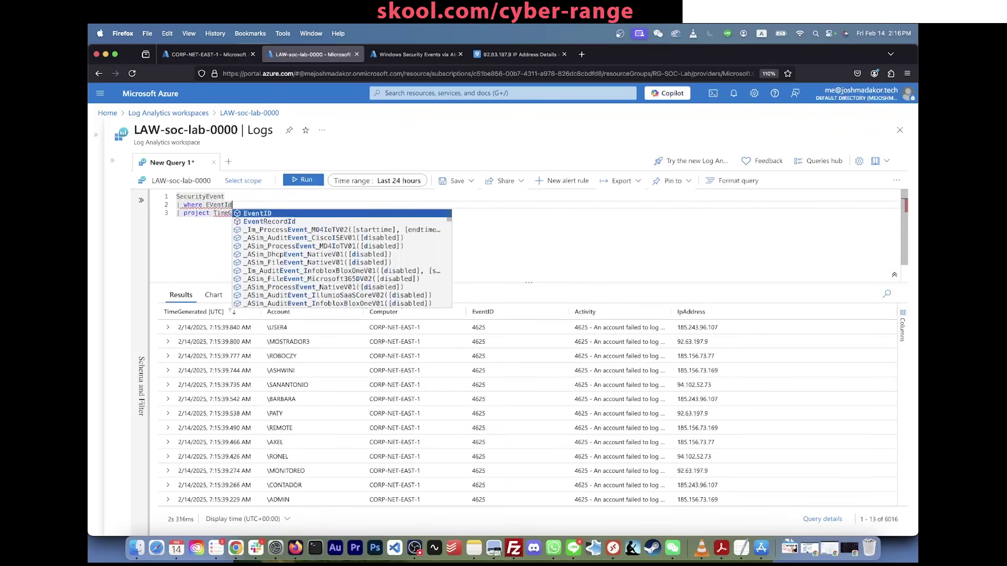
text(== 4625)
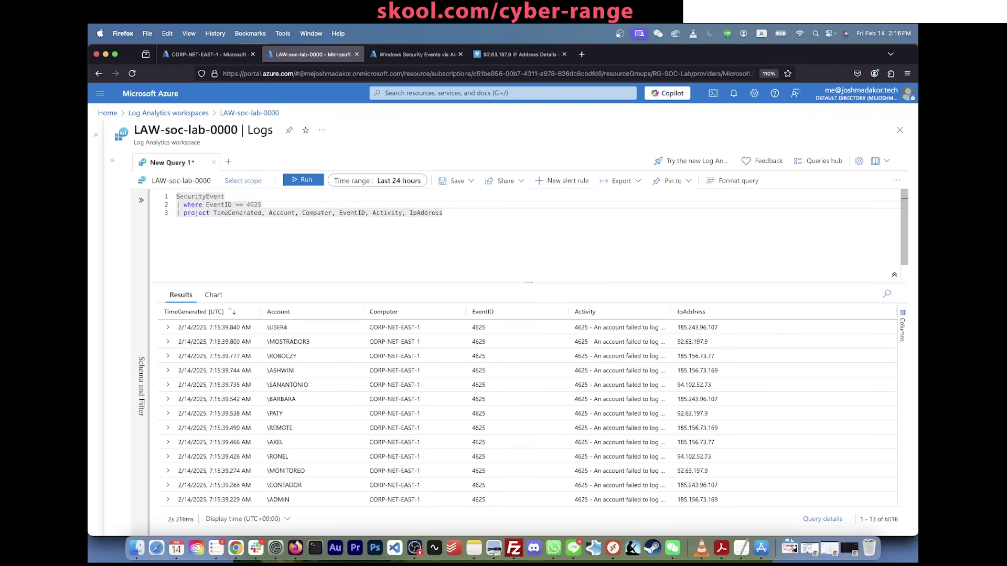
key(shift+Return)
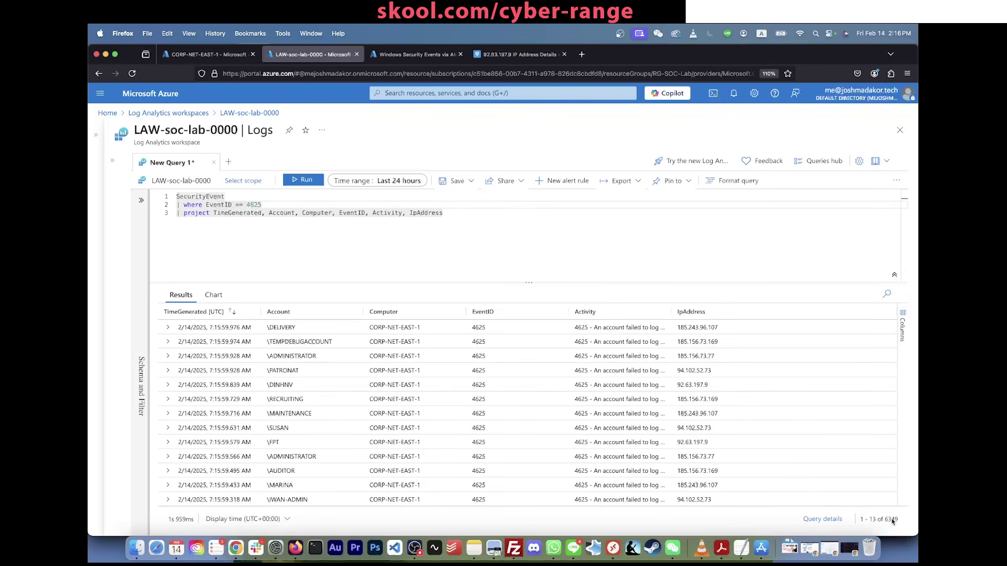
Step: Review the 6349 returned 4625 events, all against CORP-NET-EAST-1, and their result count
drag(898, 522, 889, 522)
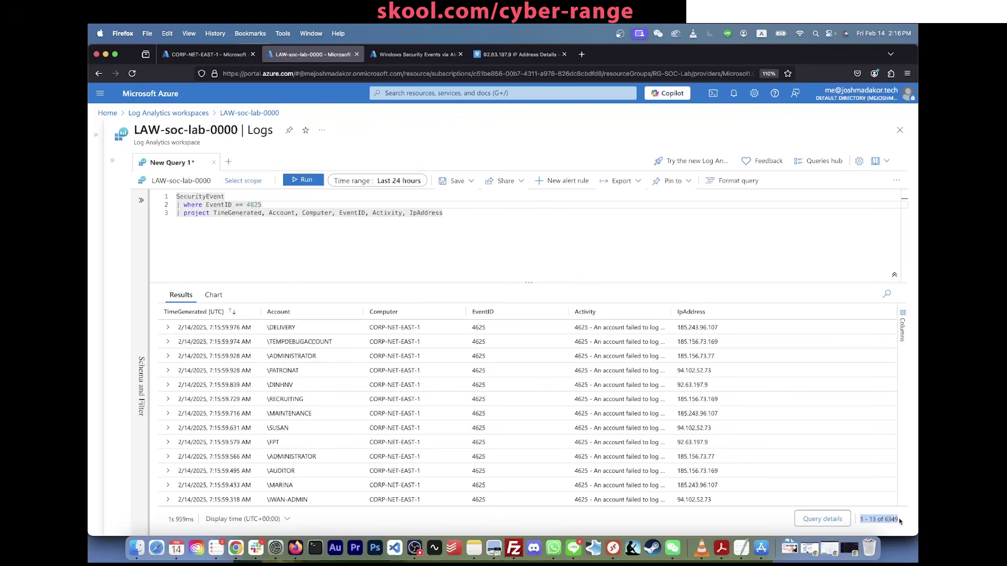
click(900, 521)
scroll(833, 407, down, 10)
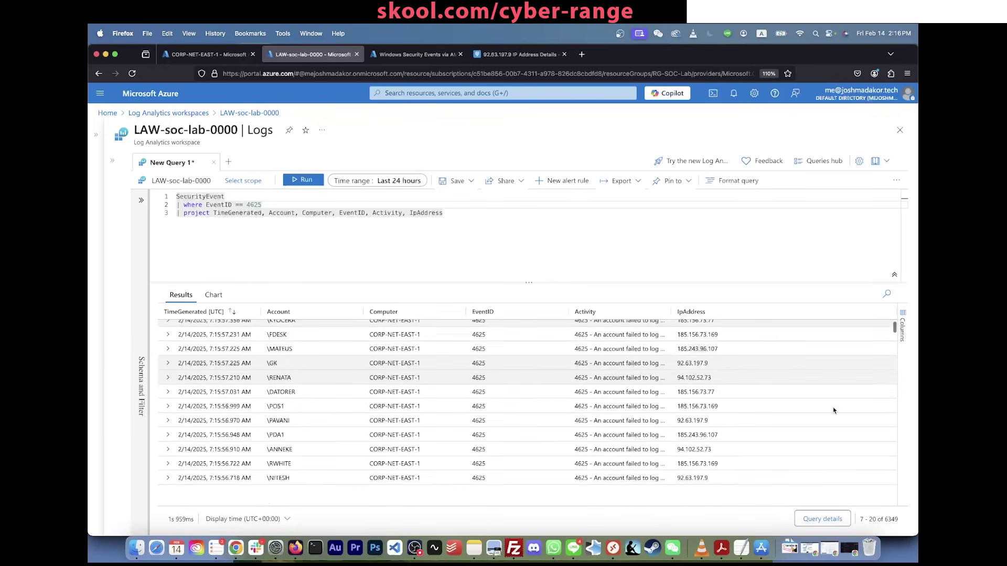
scroll(834, 411, up, 10)
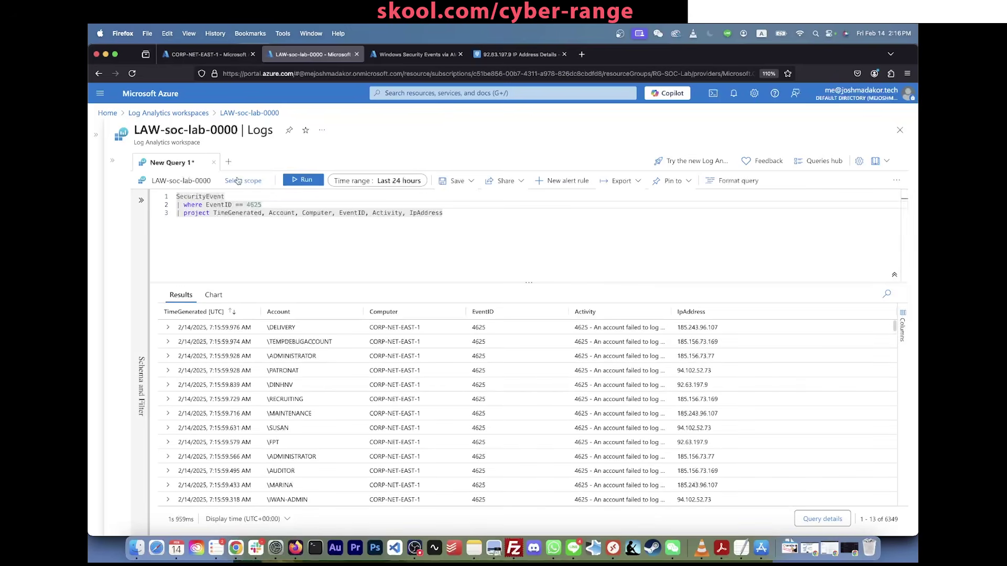
click(235, 196)
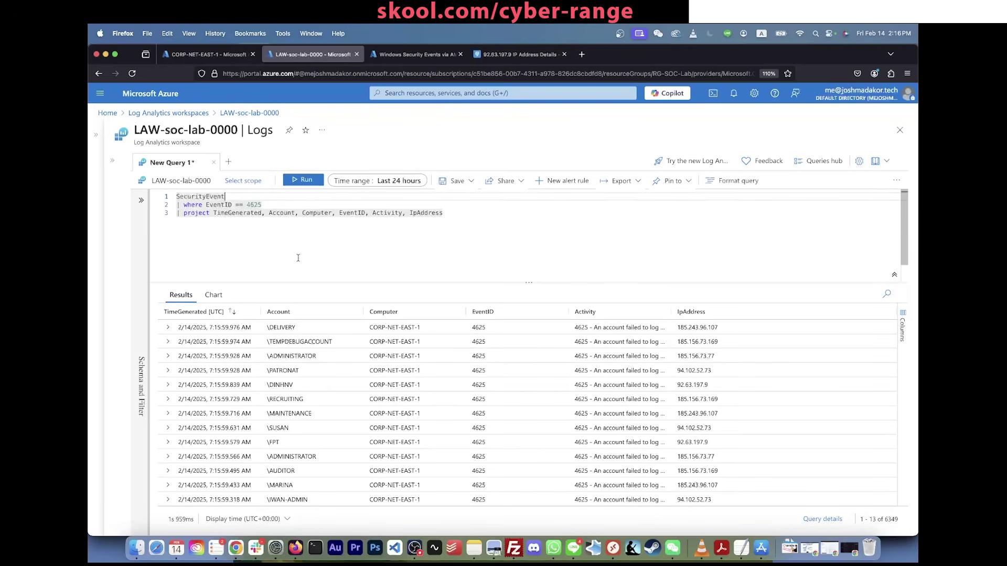
scroll(436, 385, down, 3)
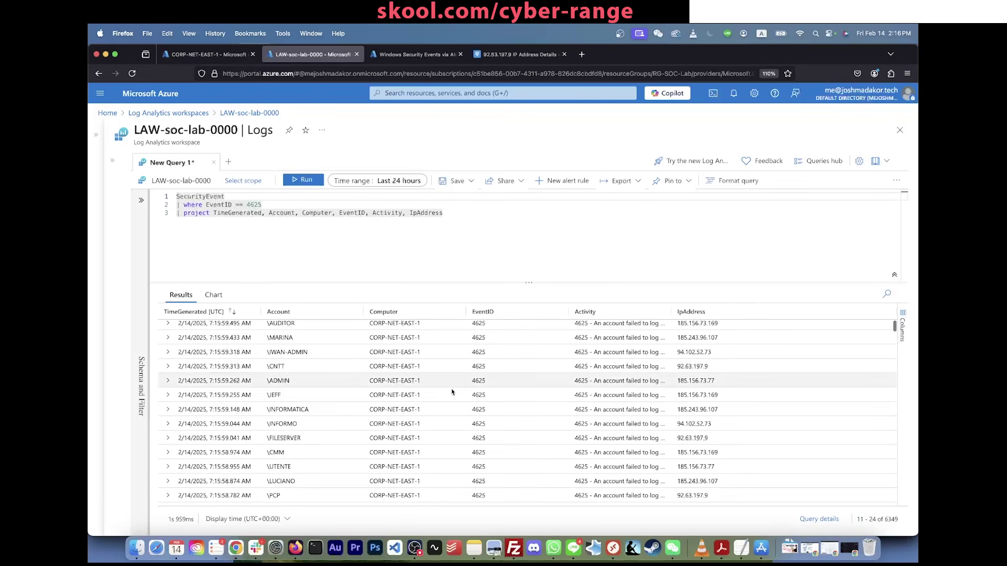
scroll(845, 480, up, 2)
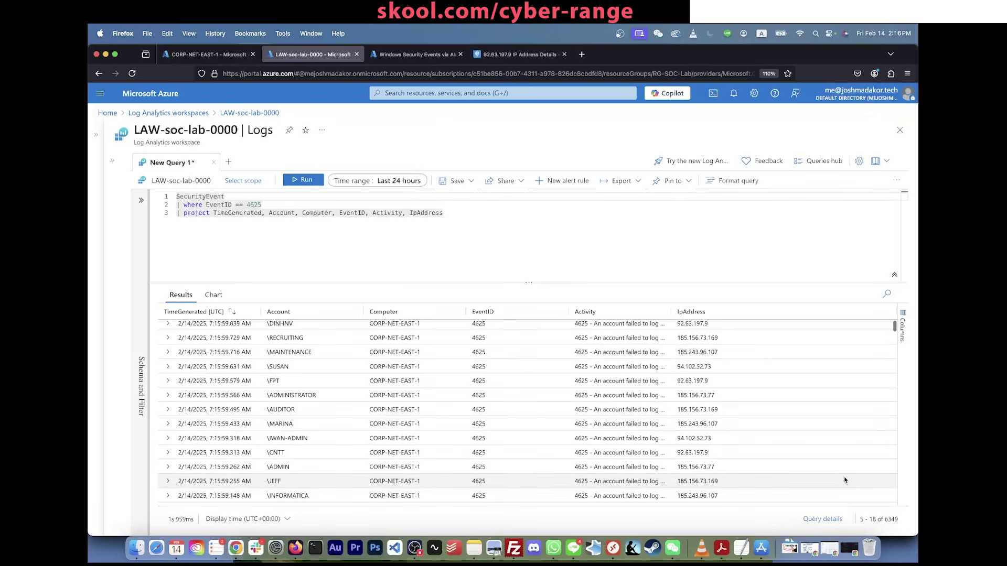
scroll(775, 440, down, 20)
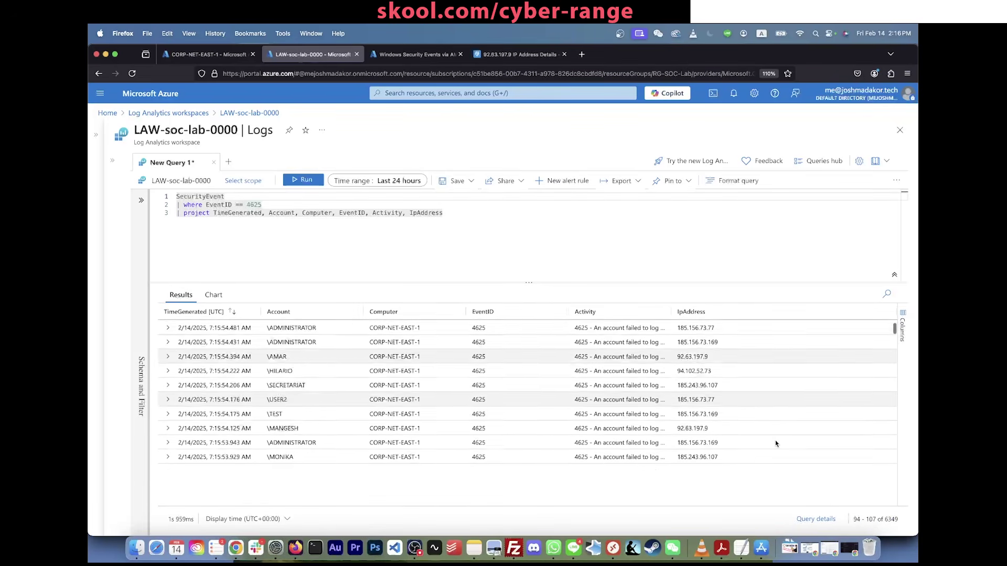
scroll(777, 444, down, 10)
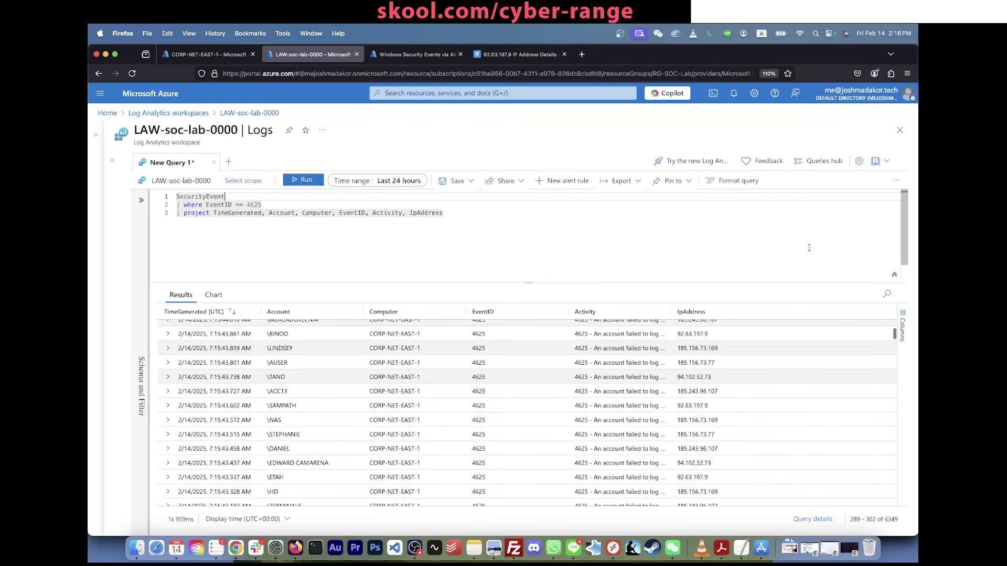
scroll(801, 459, down, 10)
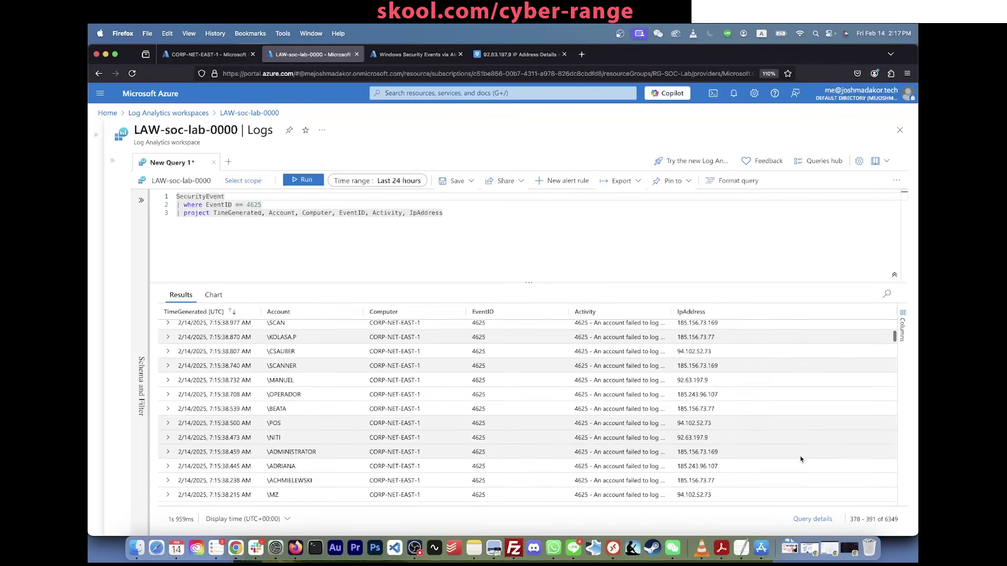
scroll(801, 459, up, 20)
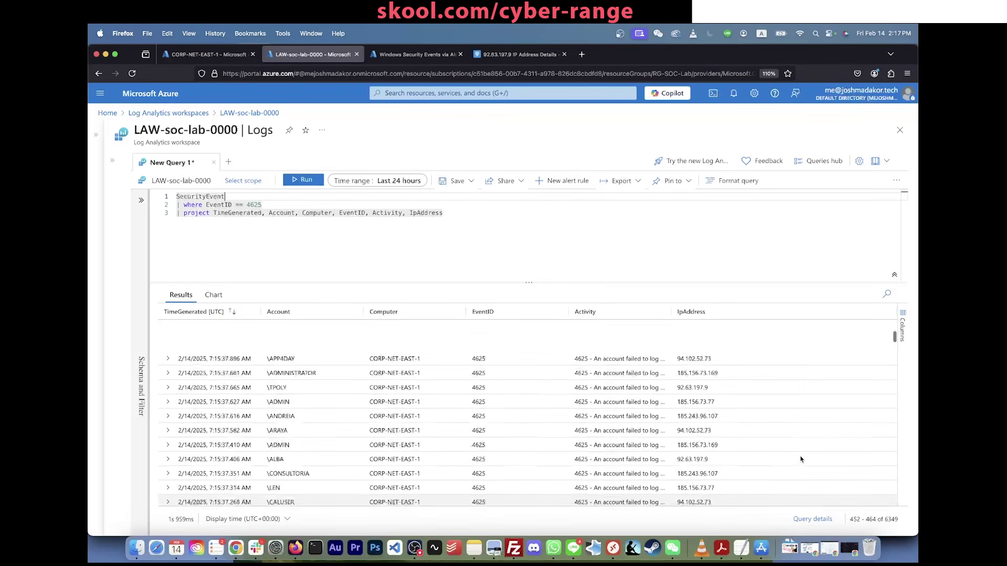
scroll(800, 459, up, 20)
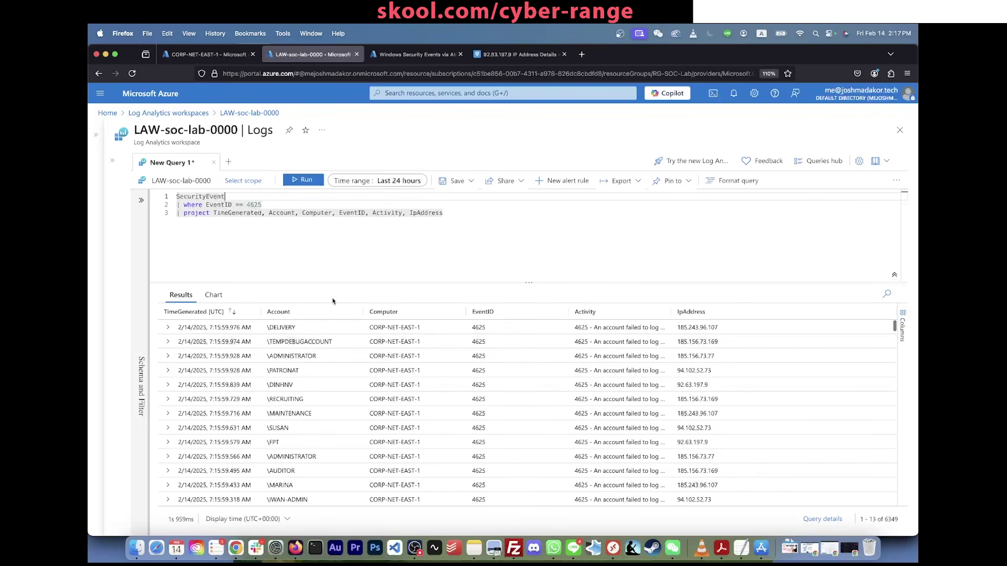
click(449, 237)
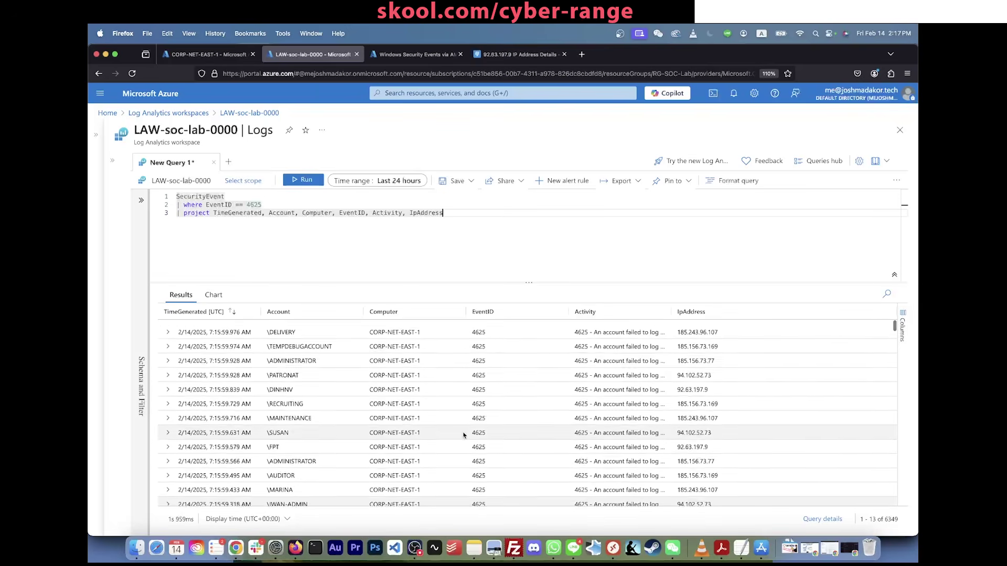
Step: Run bare SecurityEvent to inspect its columns, then remove blank lines and rerun the full query
click(239, 198)
key(Return)
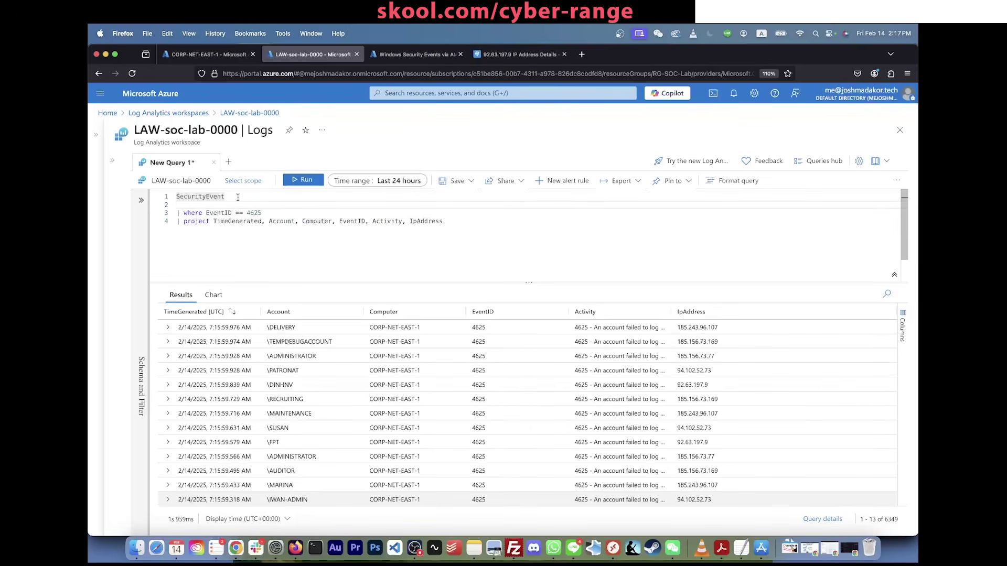
click(236, 196)
key(shift+Return)
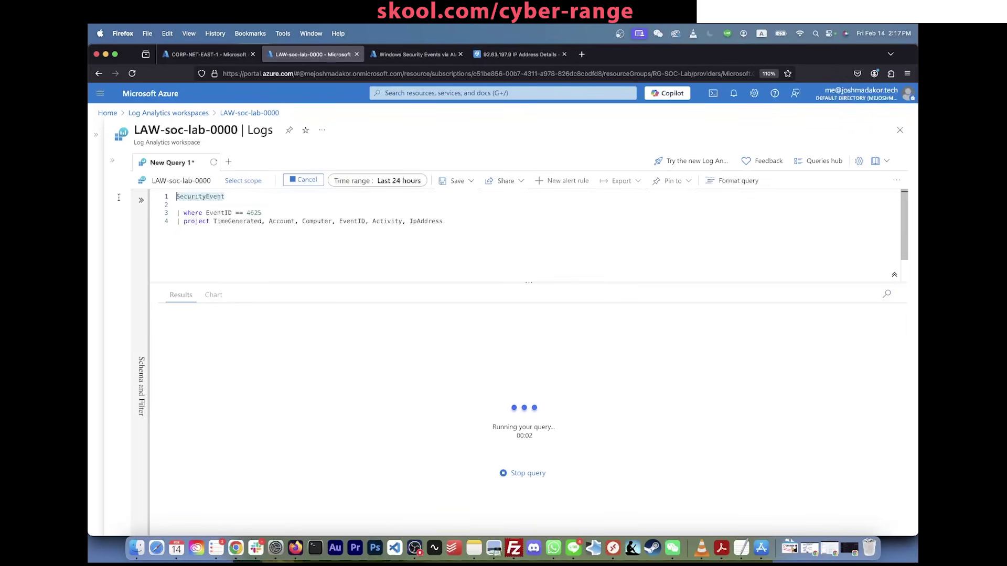
key(Return)
key(Return)
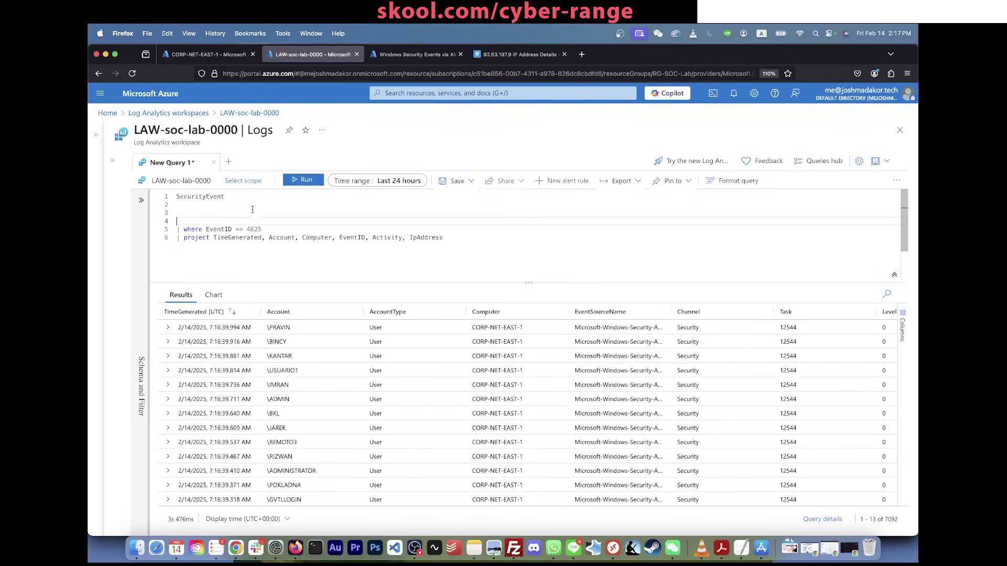
click(236, 195)
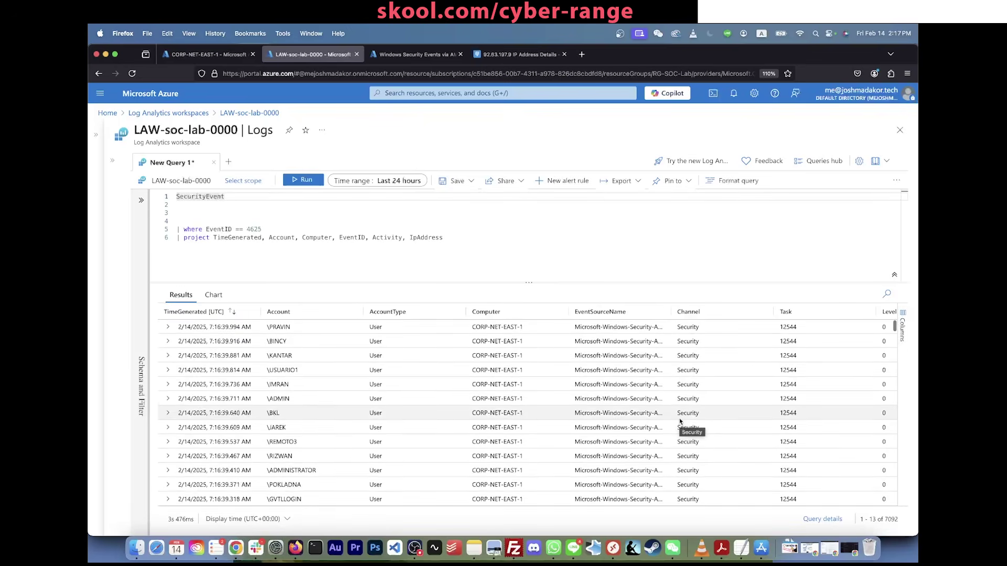
scroll(680, 421, right, 10)
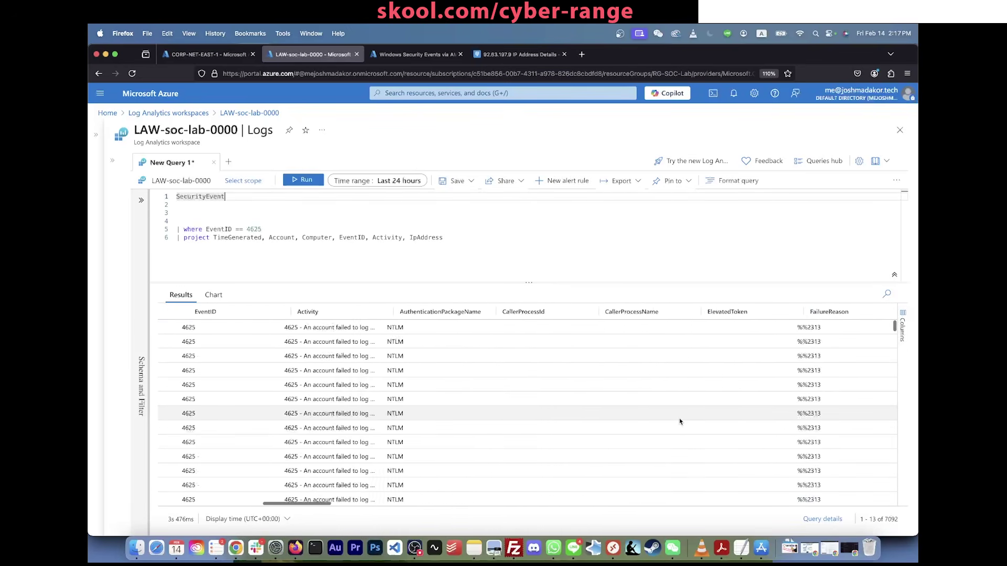
scroll(681, 421, left, 10)
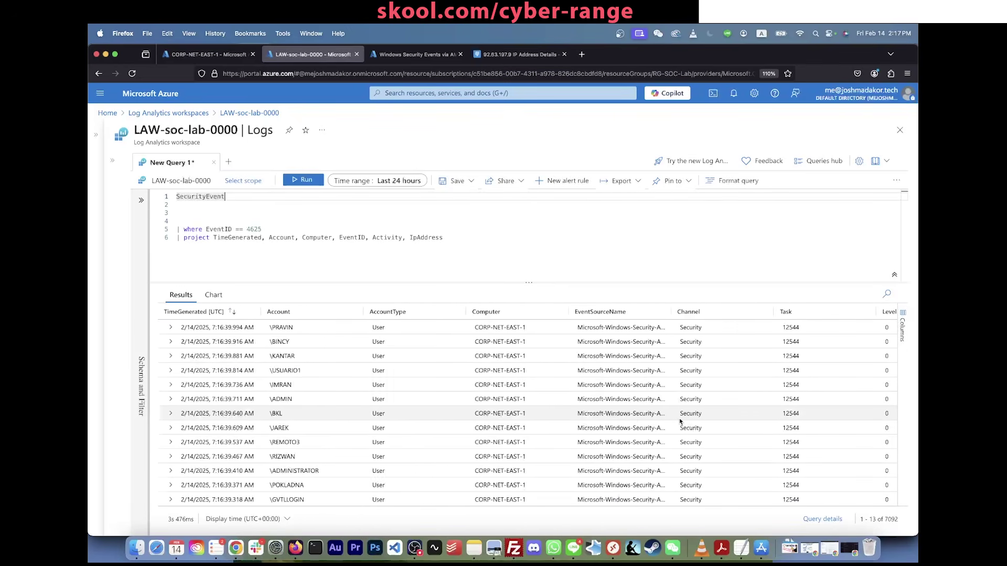
key(Delete)
key(Delete)
key(Delete)
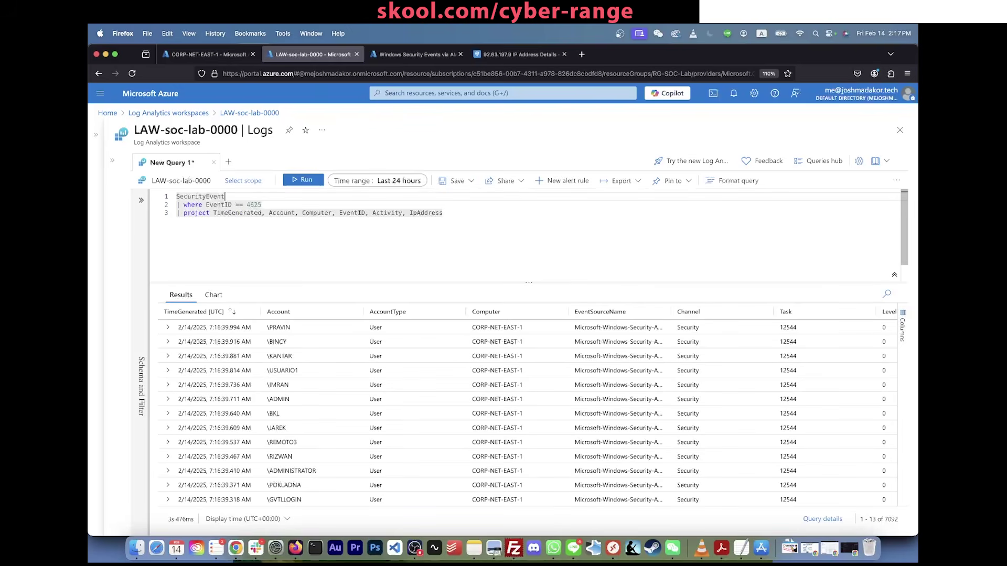
click(153, 210)
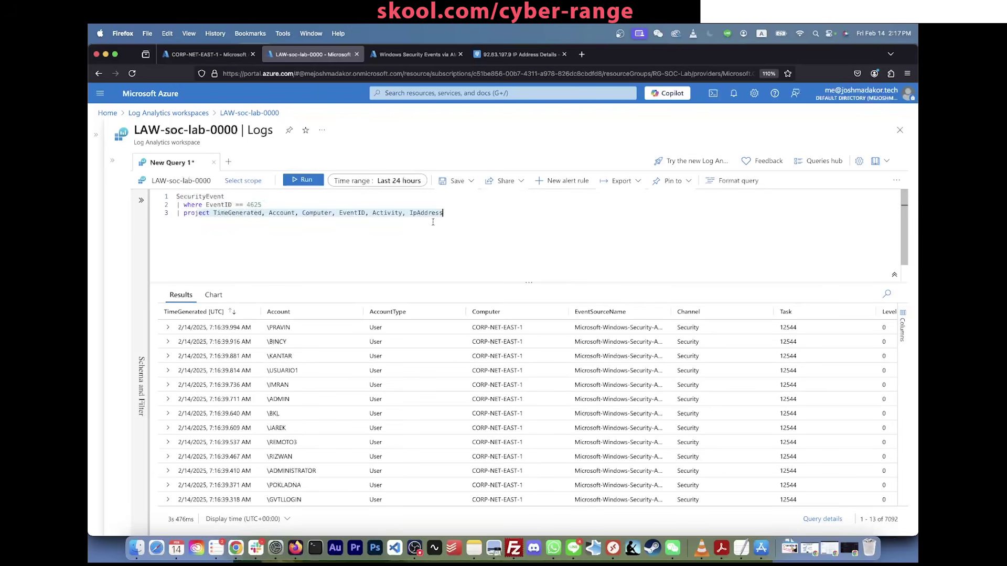
key(shift+Return)
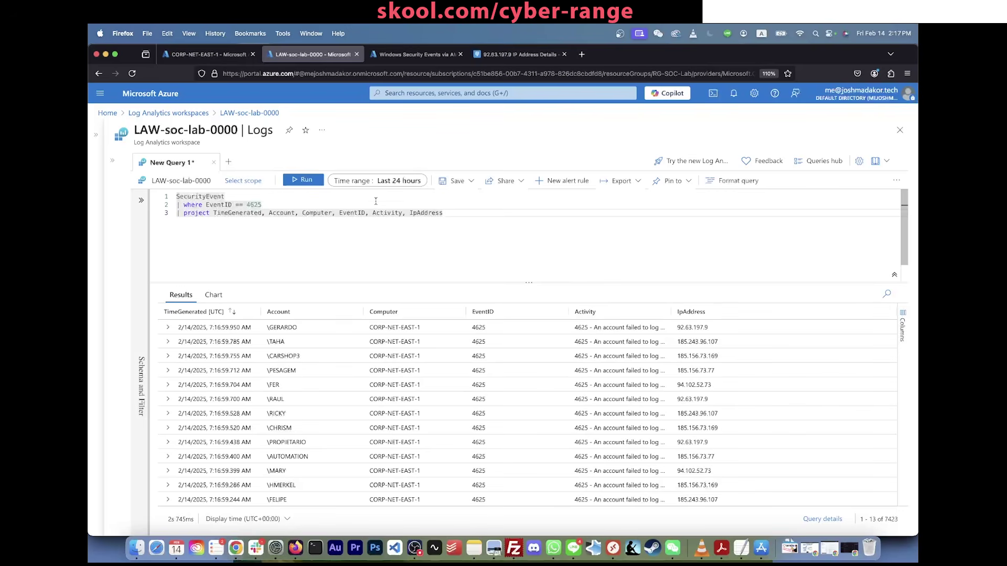
Step: Add '| where TimeGenerated > ago(5m)' below the EventID filter and run it, returning 4668 events
click(376, 201)
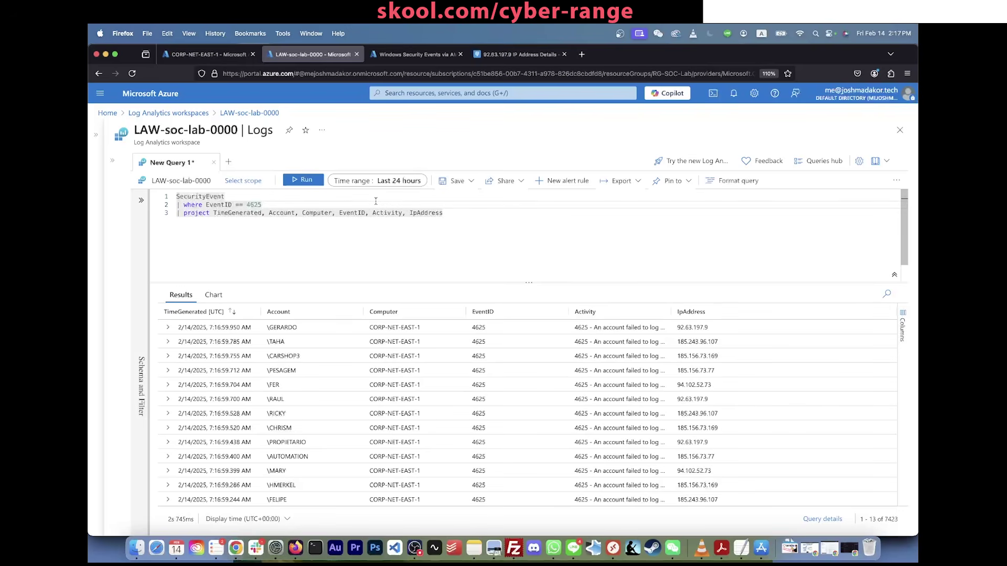
key(Return)
text(| whe)
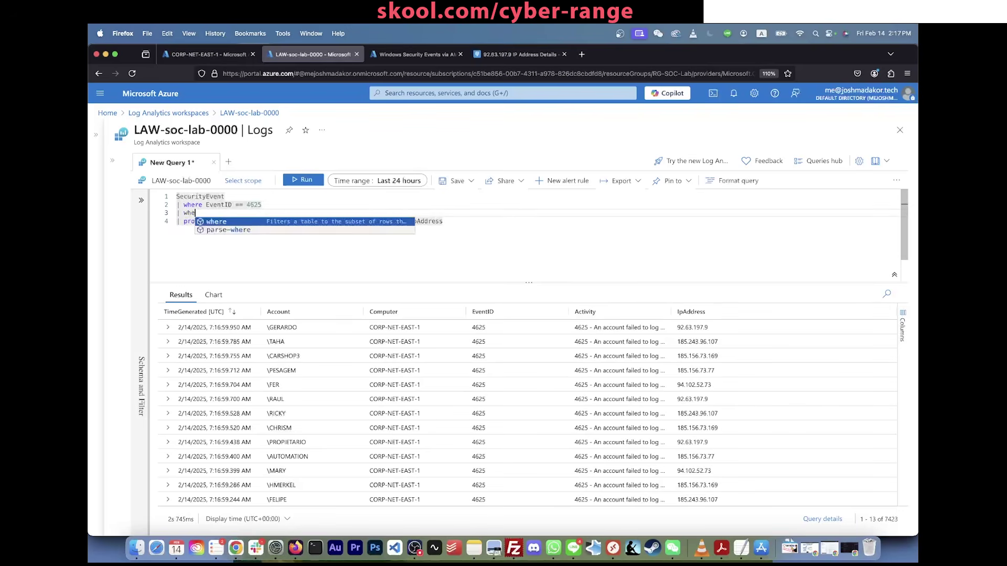
text(re TimeGenerated )
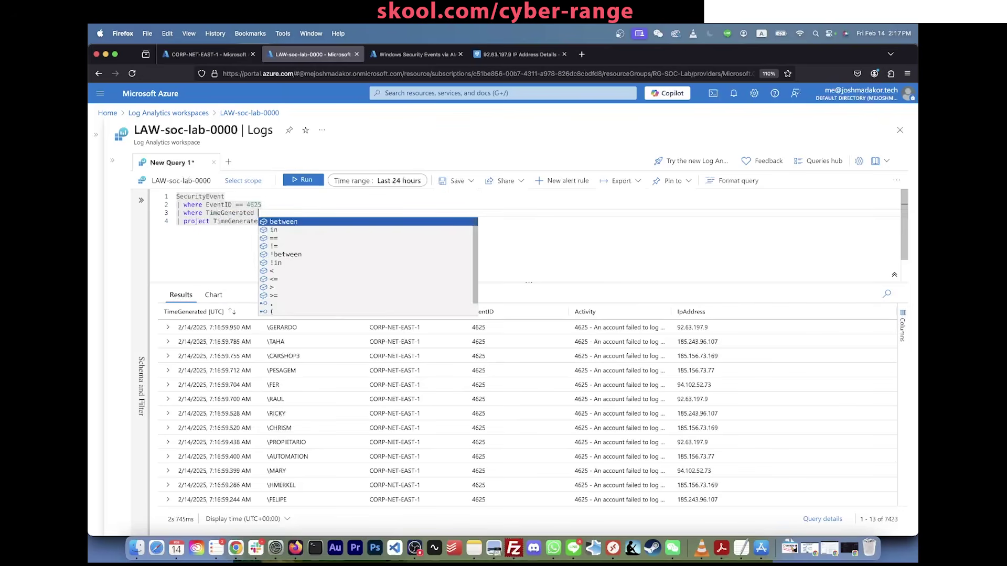
text(> ago()
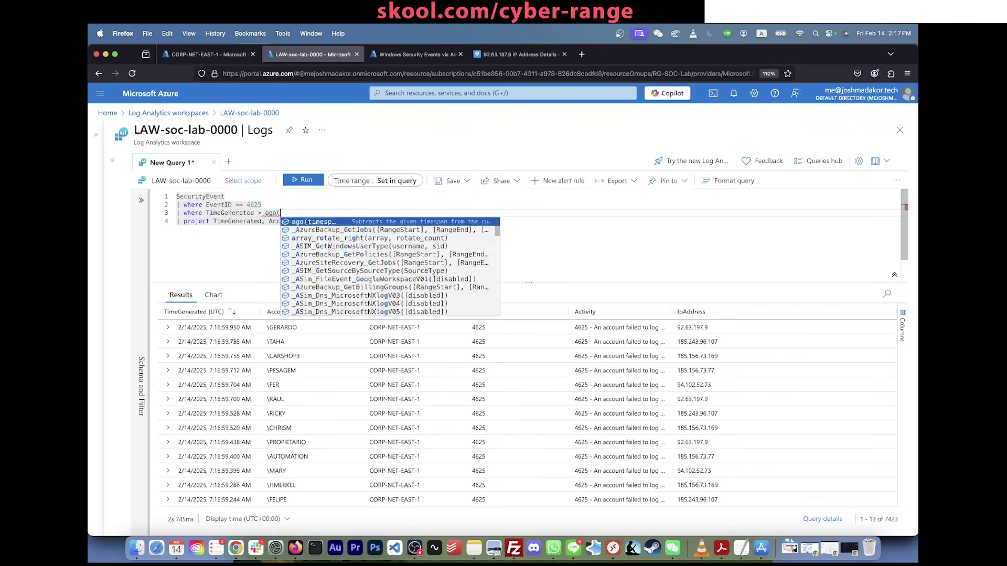
text(5m)
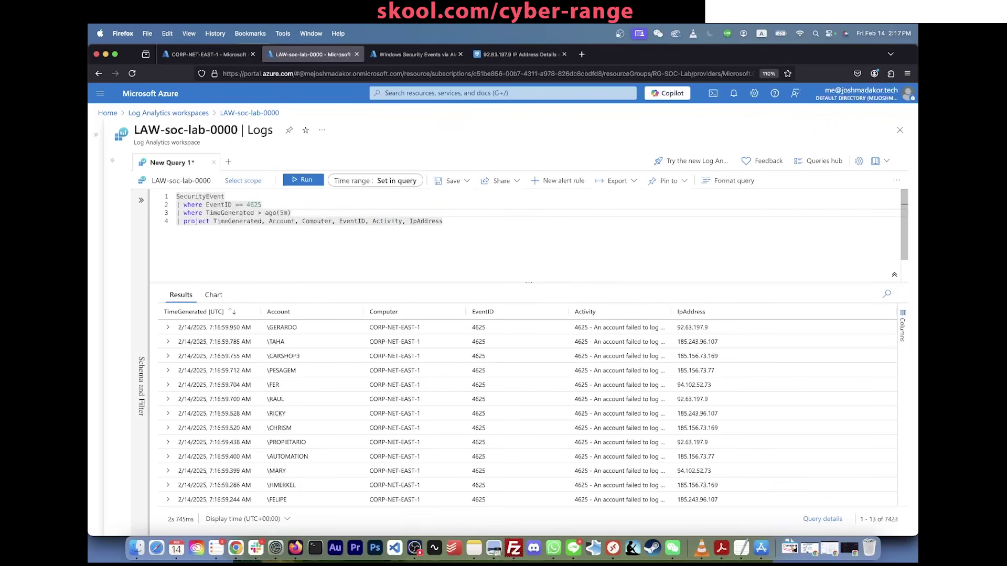
double_click(240, 214)
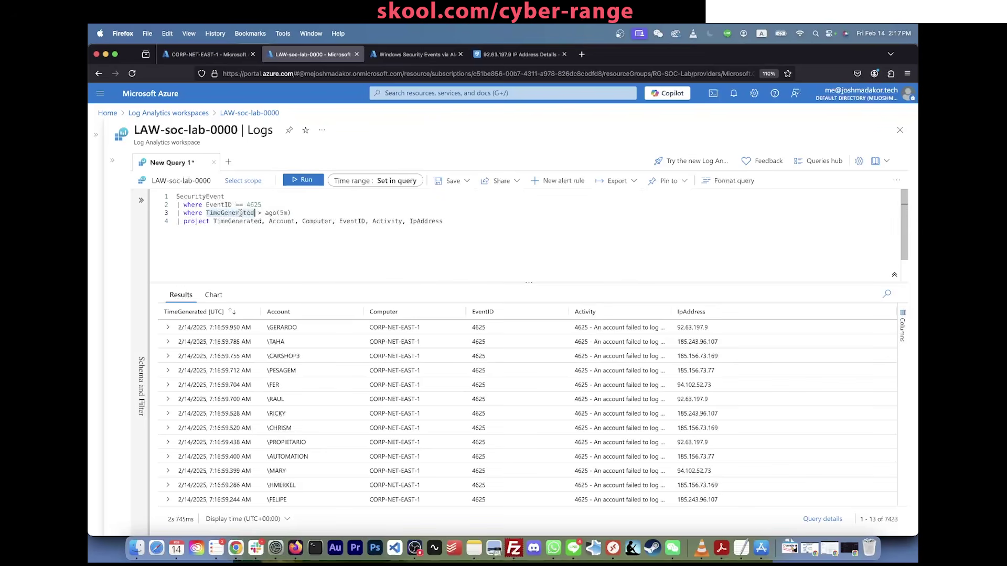
click(335, 215)
click(315, 181)
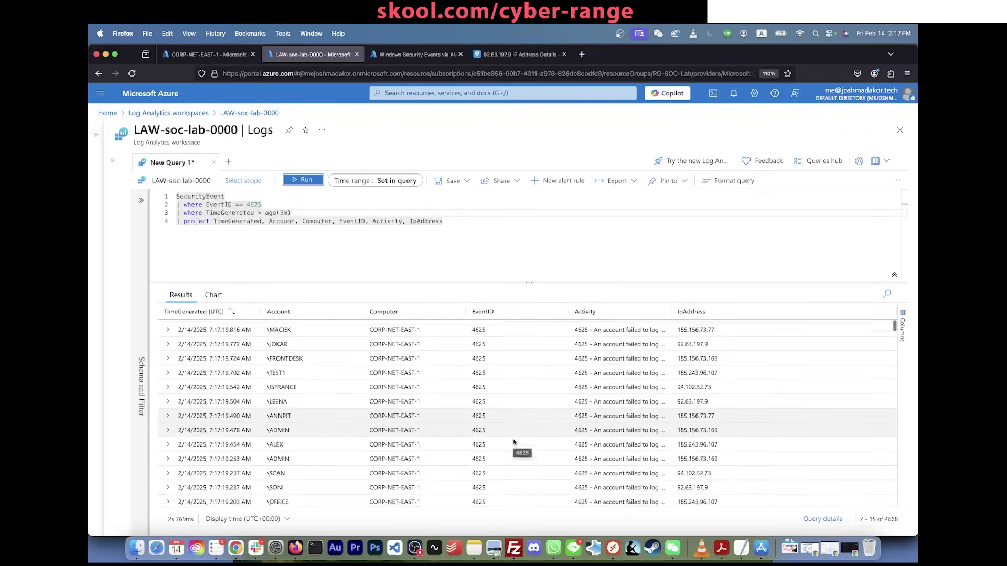
scroll(513, 442, down, 1)
scroll(514, 442, up, 2)
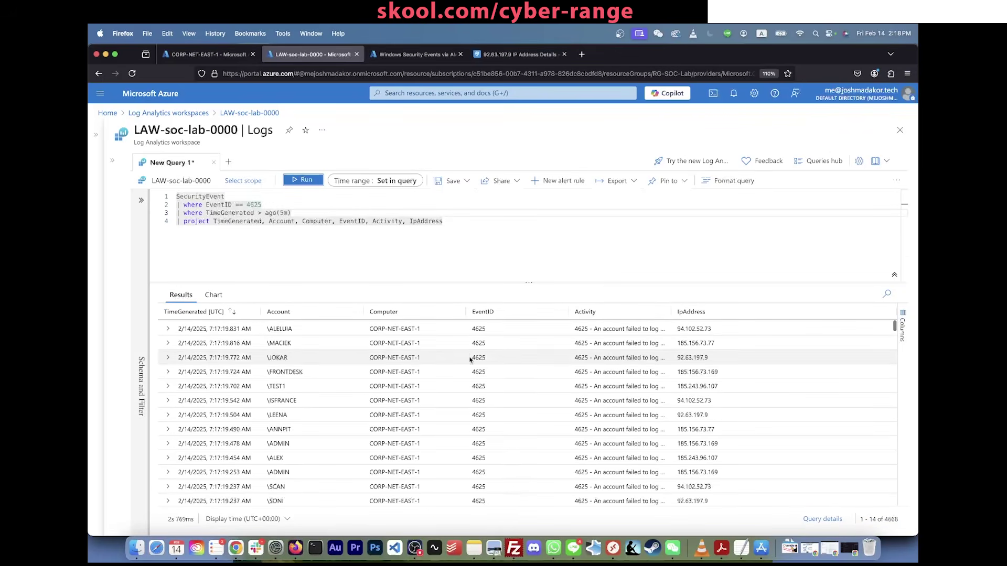
click(283, 212)
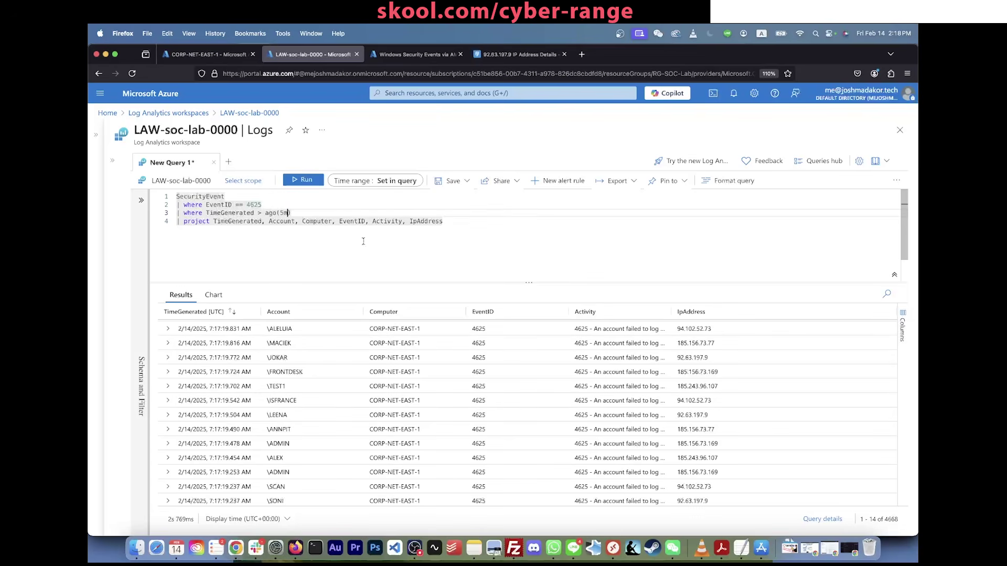
Step: Change the time window from ago(5m) to ago(1m), run it, and scroll the 443 results
key(BackSpace)
text(1)
click(304, 181)
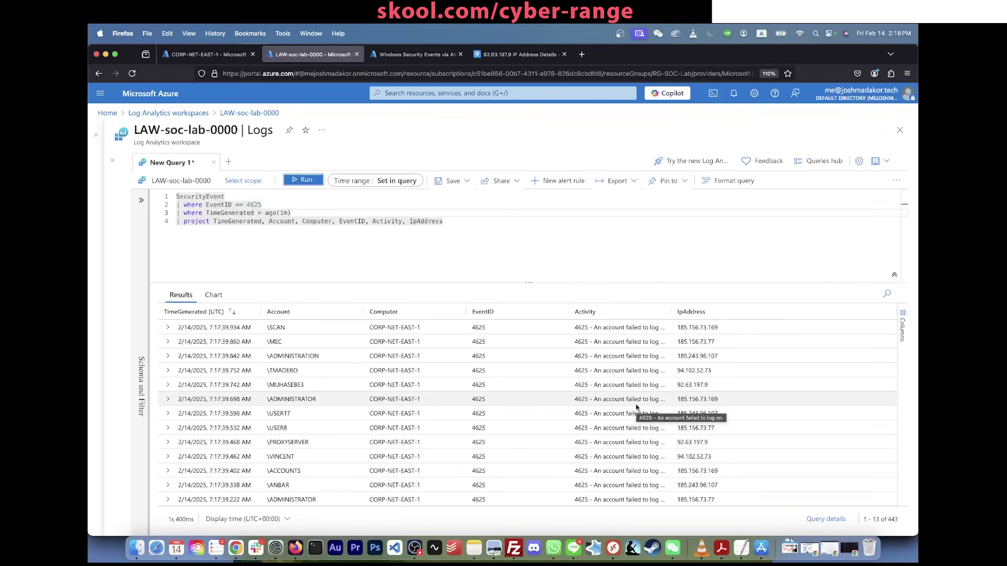
scroll(270, 407, down, 15)
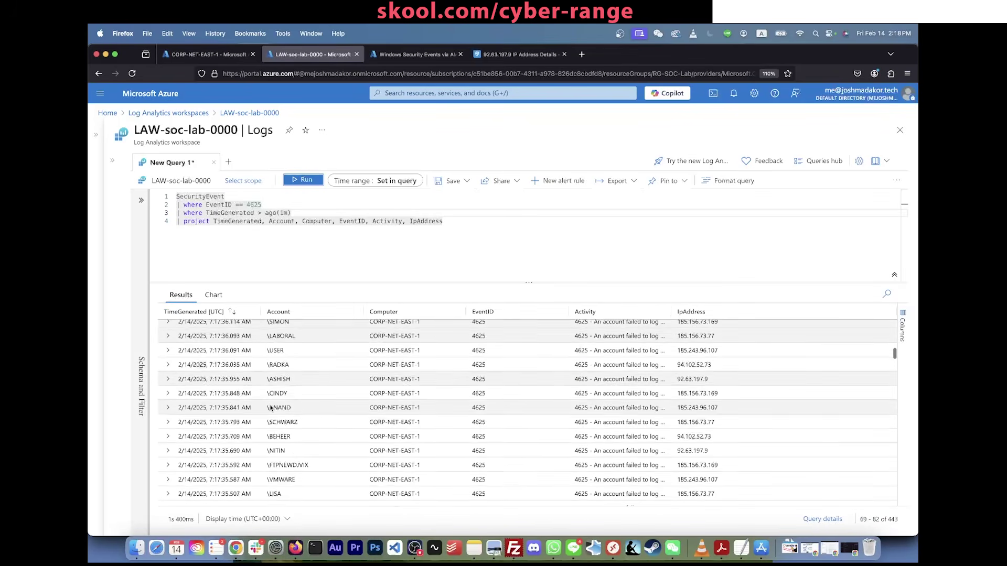
scroll(270, 407, up, 12)
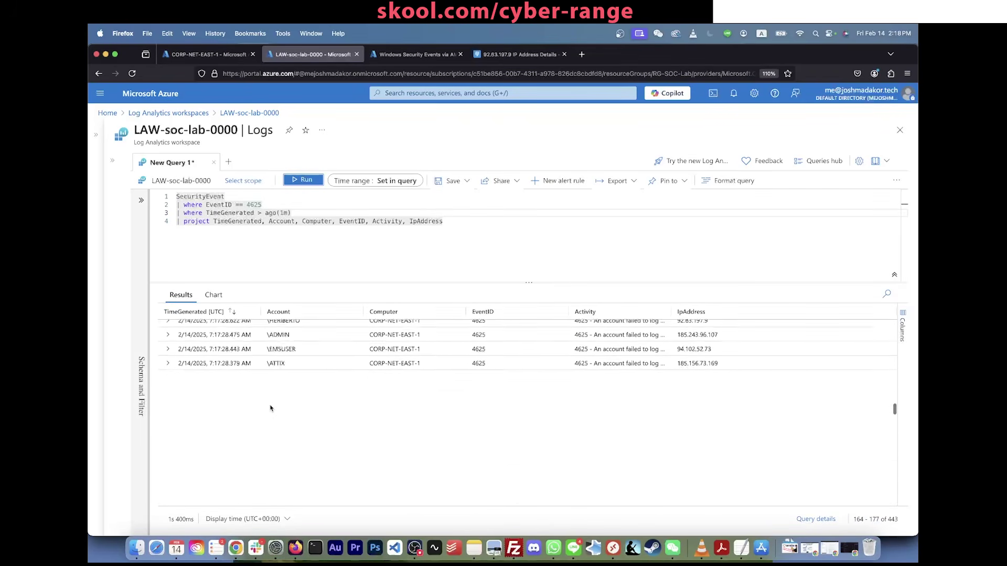
scroll(270, 407, up, 3)
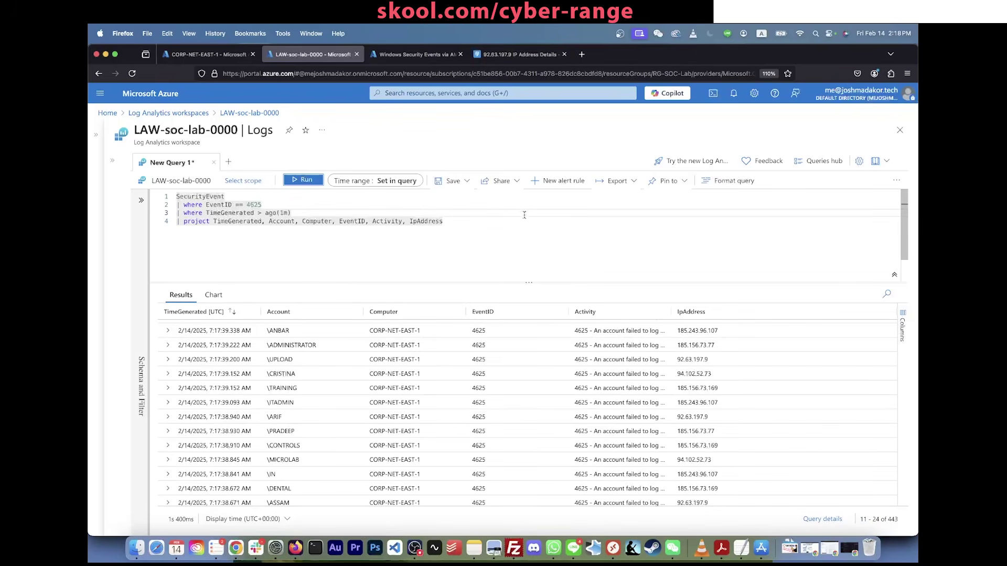
click(543, 237)
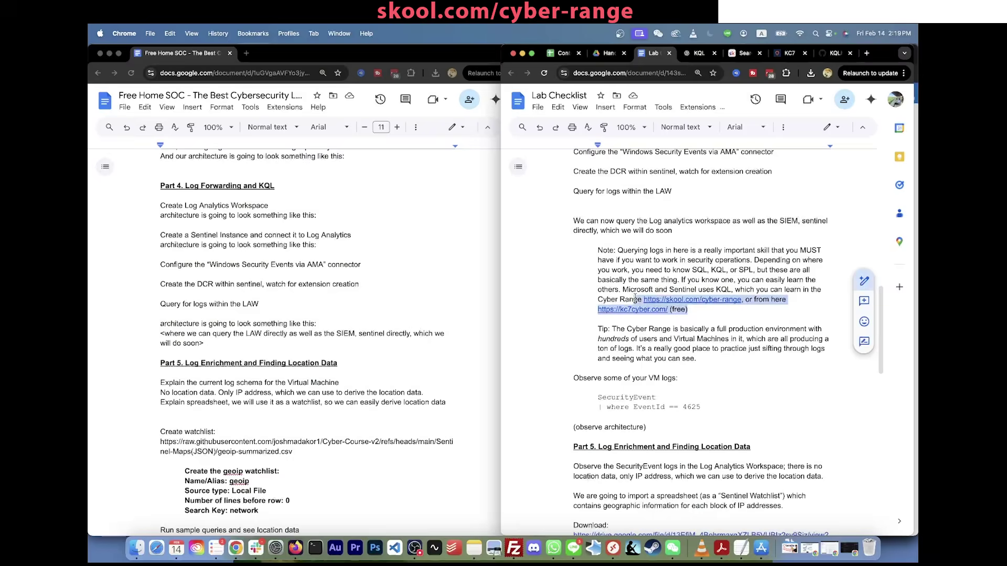
drag(595, 301, 688, 309)
click(595, 300)
click(715, 311)
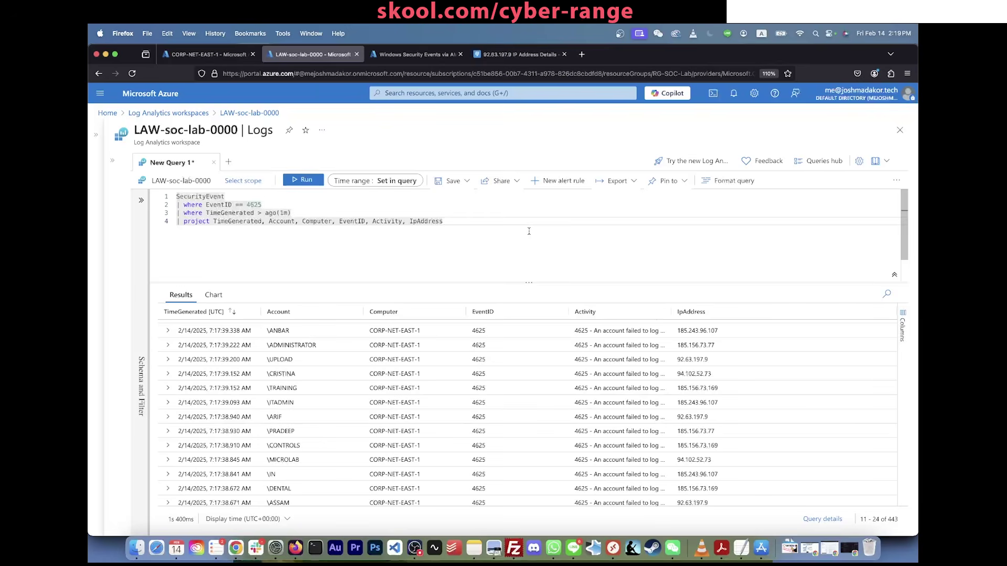
Step: Delete the project line from the query and rerun it to show all event fields
key(Return)
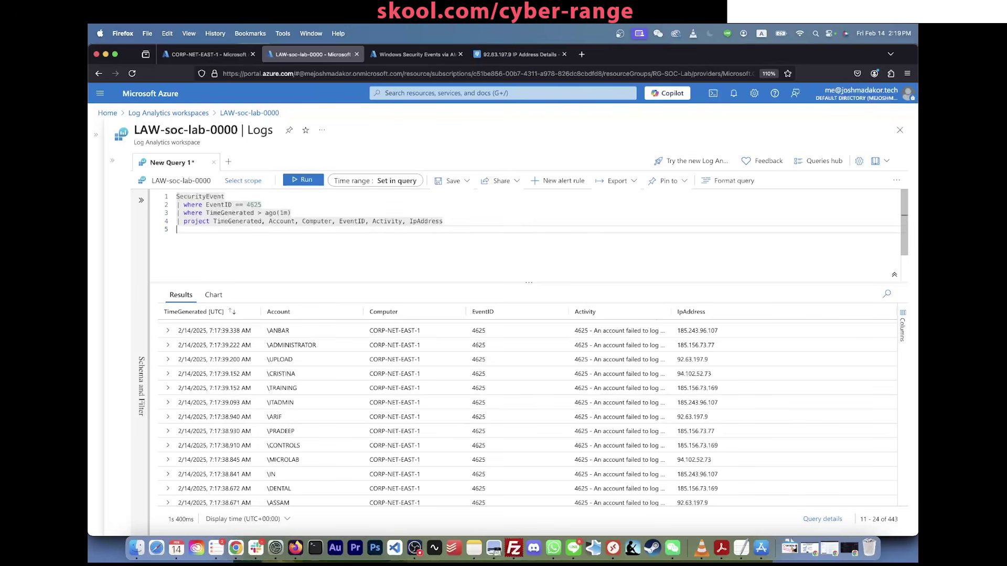
key(BackSpace)
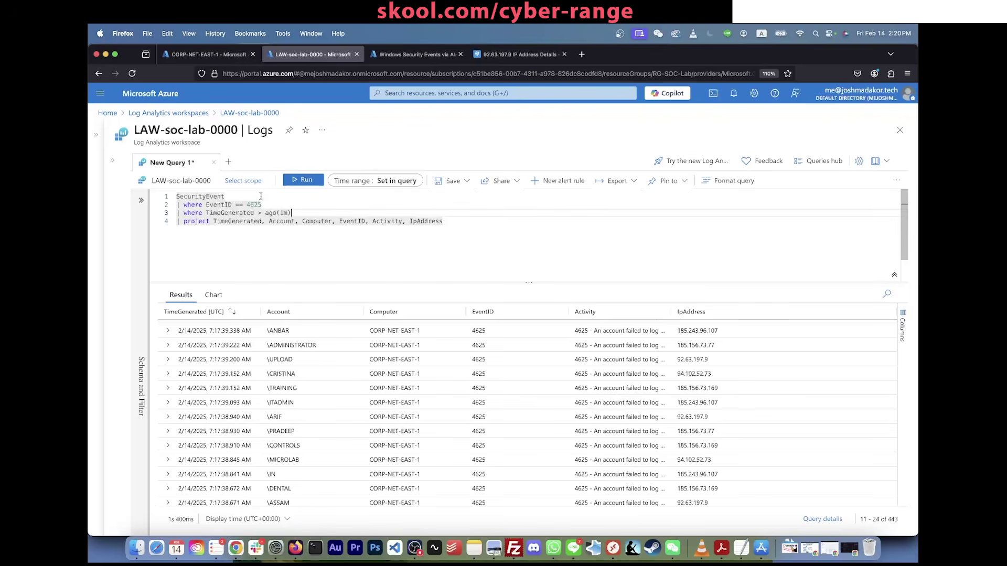
triple_click(323, 220)
key(BackSpace)
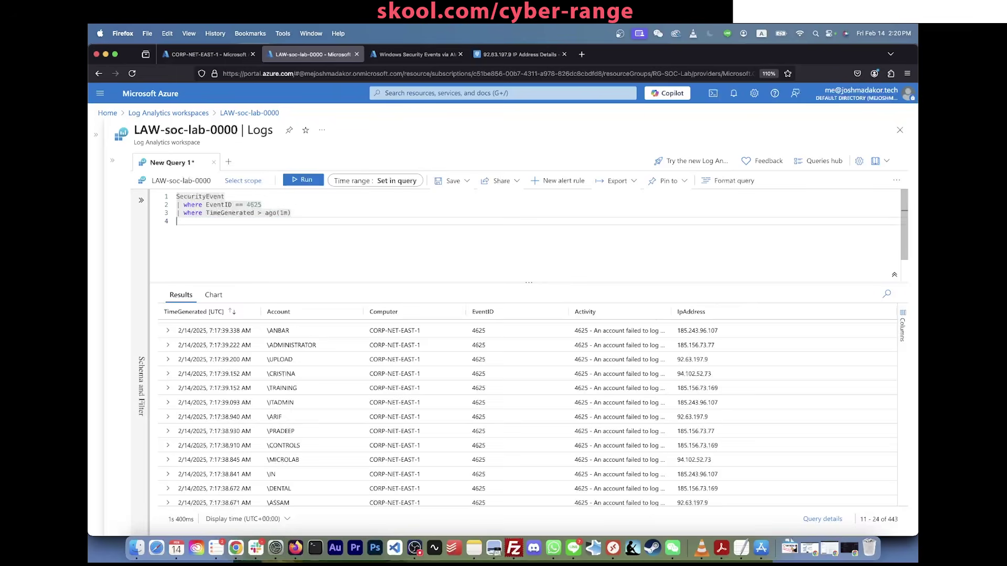
key(shift+Return)
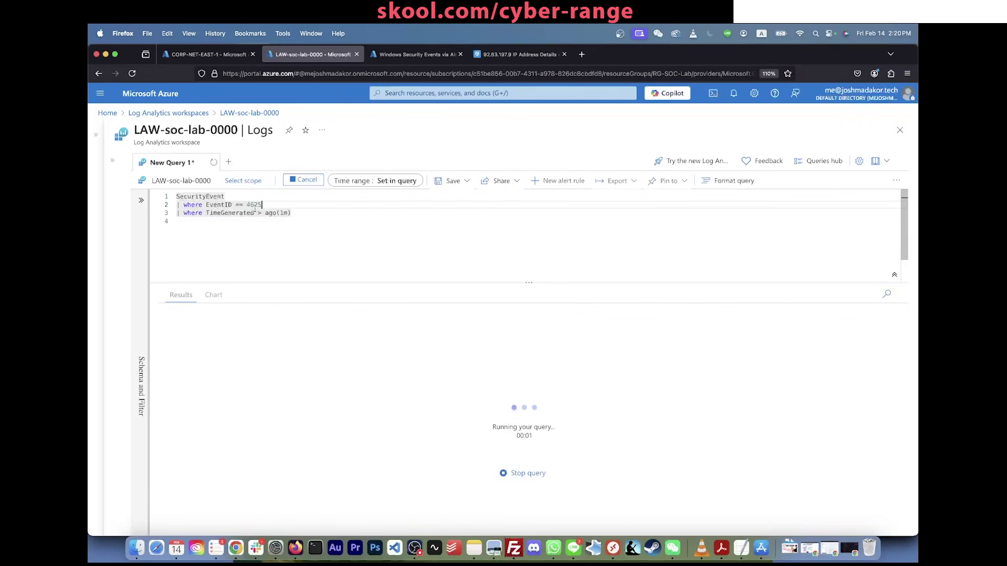
Step: Expand the first failed-logon event and select its IpAddress value 185.156.73.169
click(169, 328)
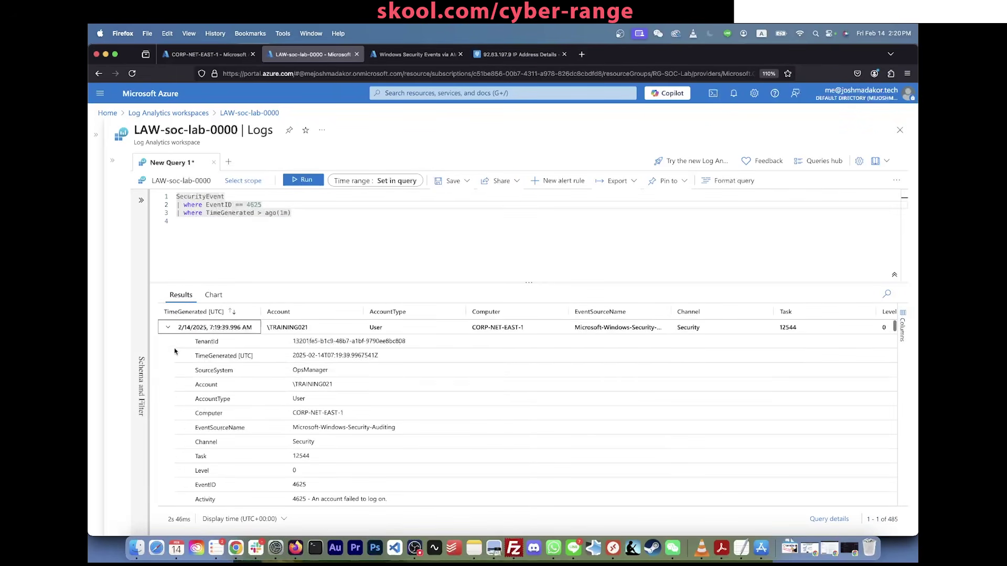
scroll(181, 357, down, 2)
scroll(186, 371, down, 5)
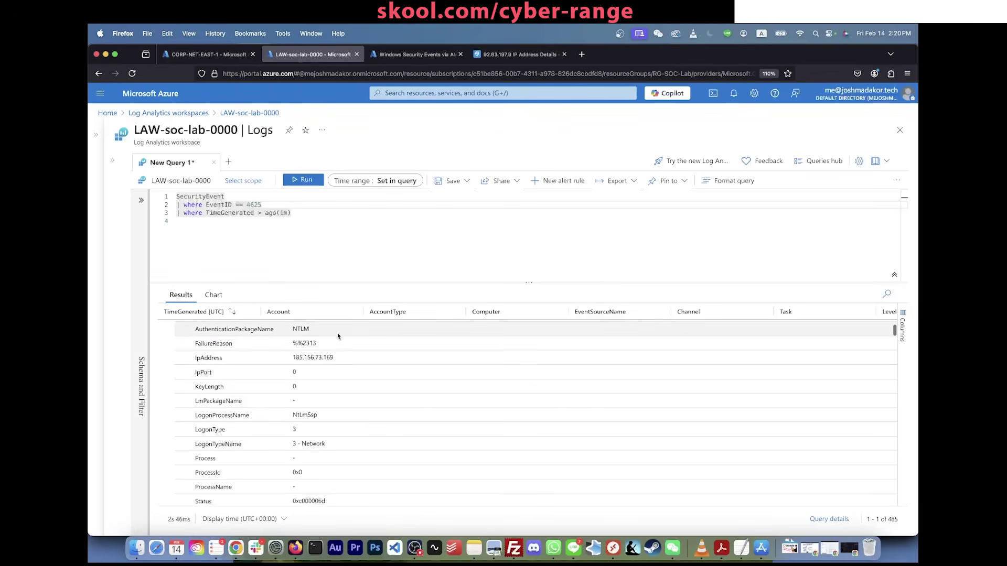
drag(335, 358, 292, 360)
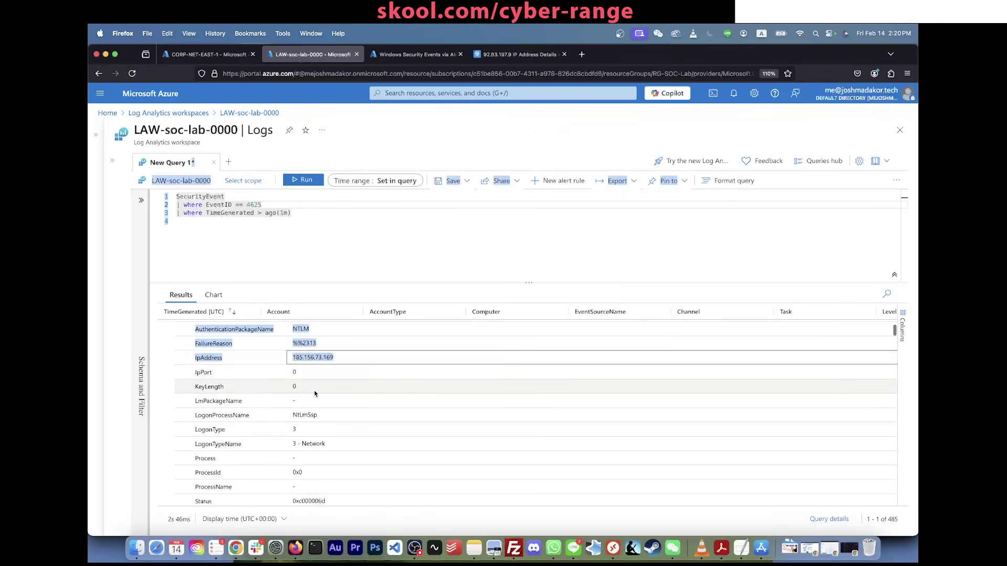
scroll(315, 393, down, 3)
scroll(315, 394, down, 15)
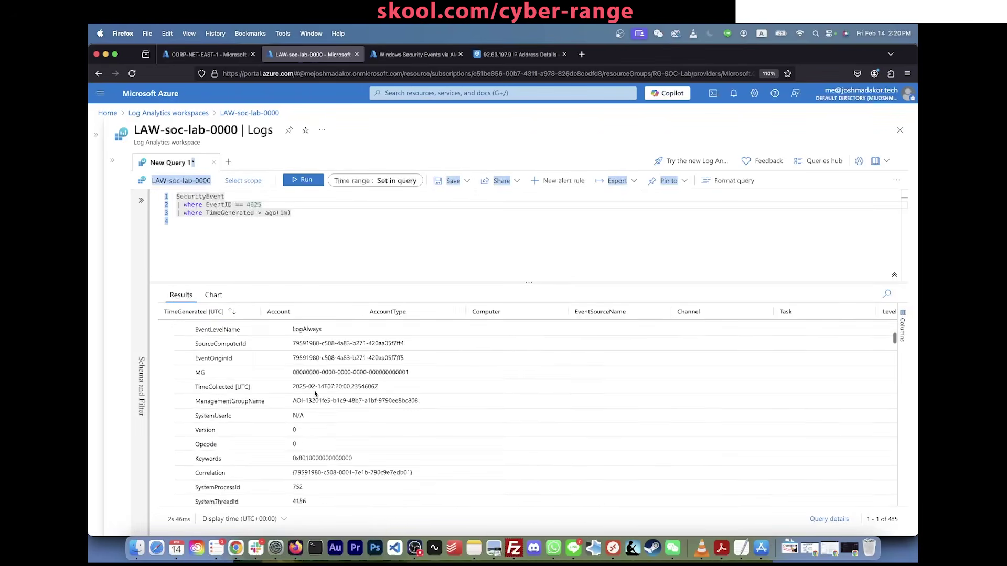
scroll(315, 394, down, 2)
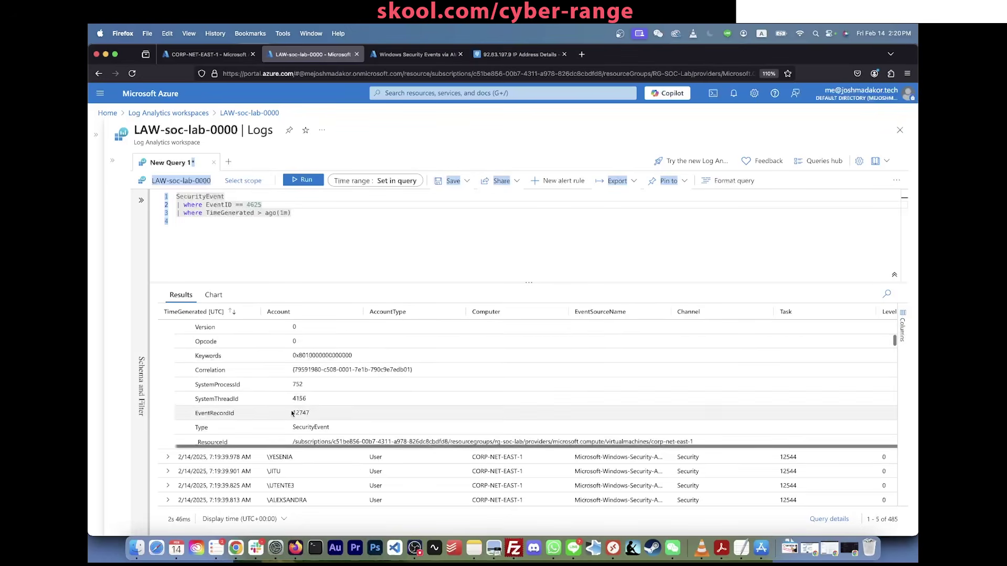
scroll(292, 414, up, 6)
scroll(292, 414, up, 8)
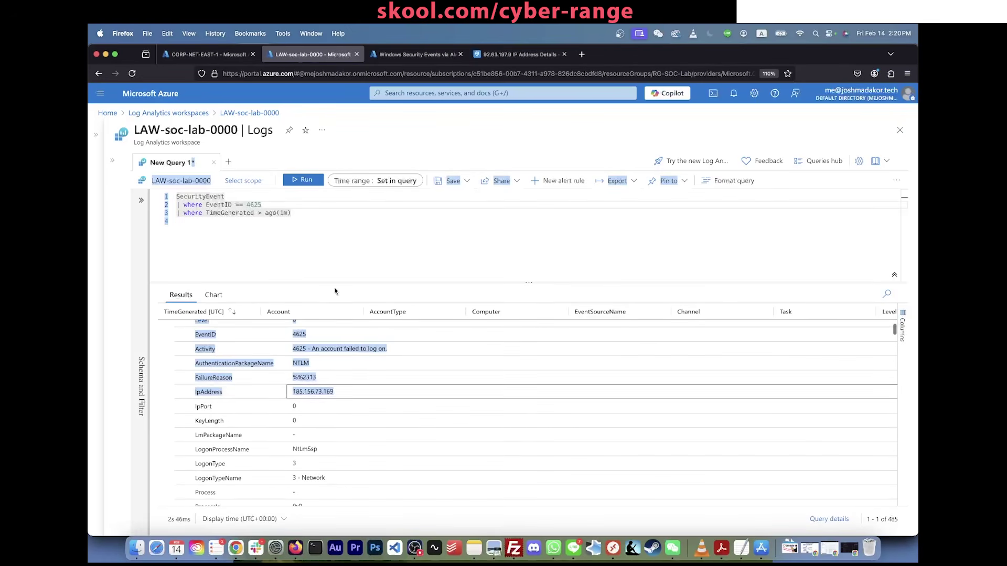
click(333, 389)
double_click(333, 391)
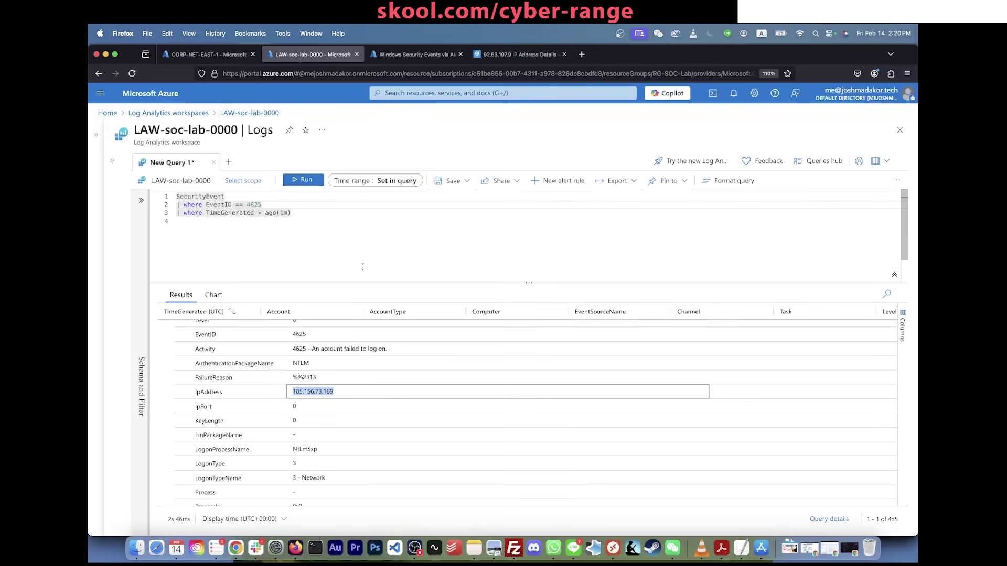
double_click(323, 392)
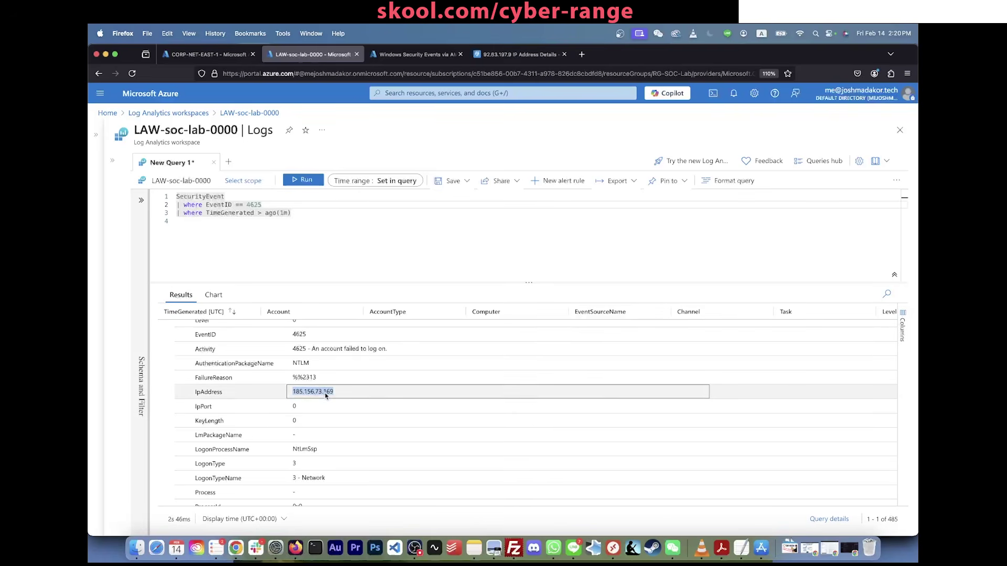
click(335, 250)
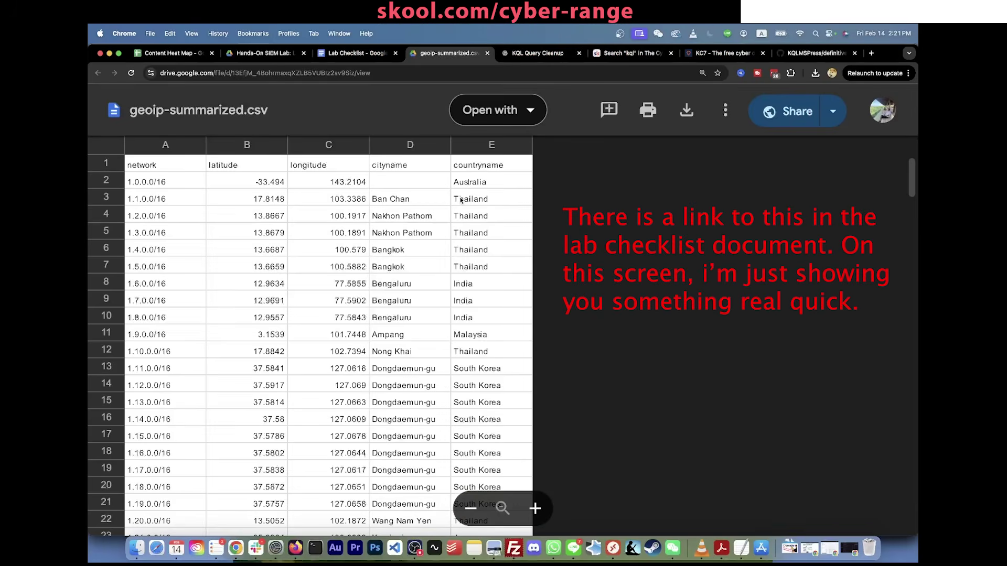
Step: Scroll geoip-summarized.csv and point out its latitude, longitude 143.2104, city Ban Chan and country Thailand values
scroll(463, 279, down, 10)
scroll(463, 278, up, 10)
scroll(463, 278, down, 15)
scroll(463, 278, up, 2)
scroll(463, 278, up, 10)
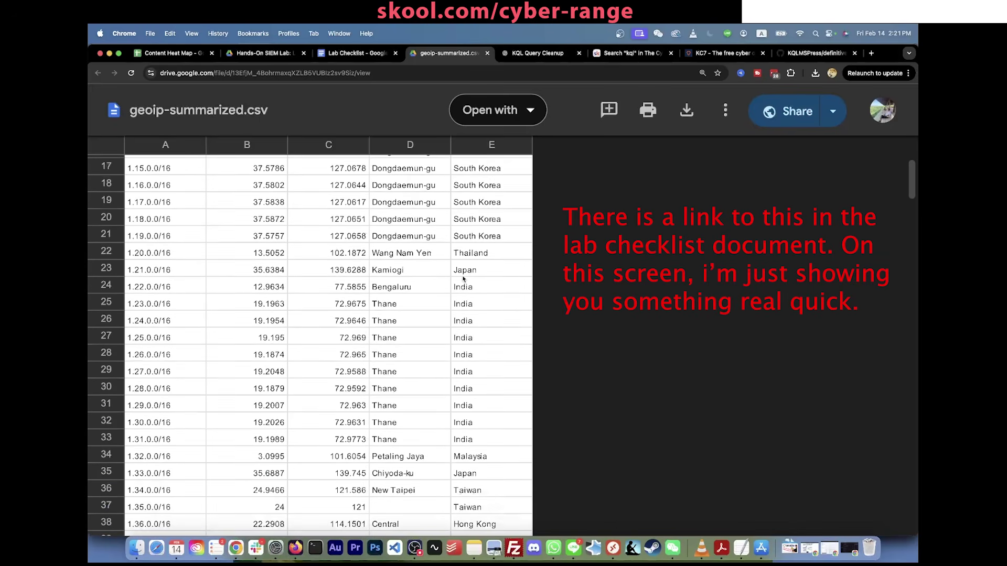
scroll(169, 266, up, 1)
scroll(169, 266, up, 5)
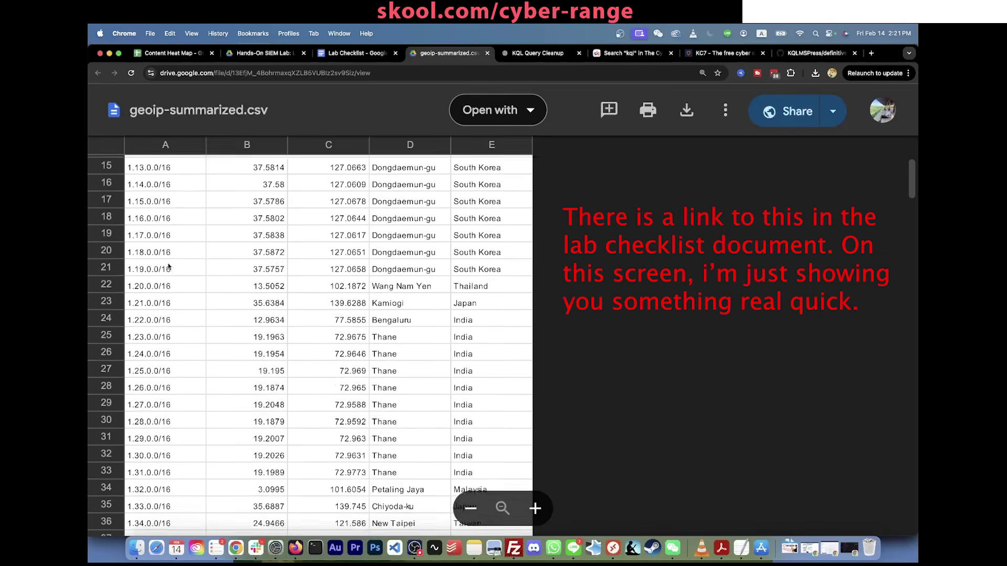
scroll(451, 220, up, 4)
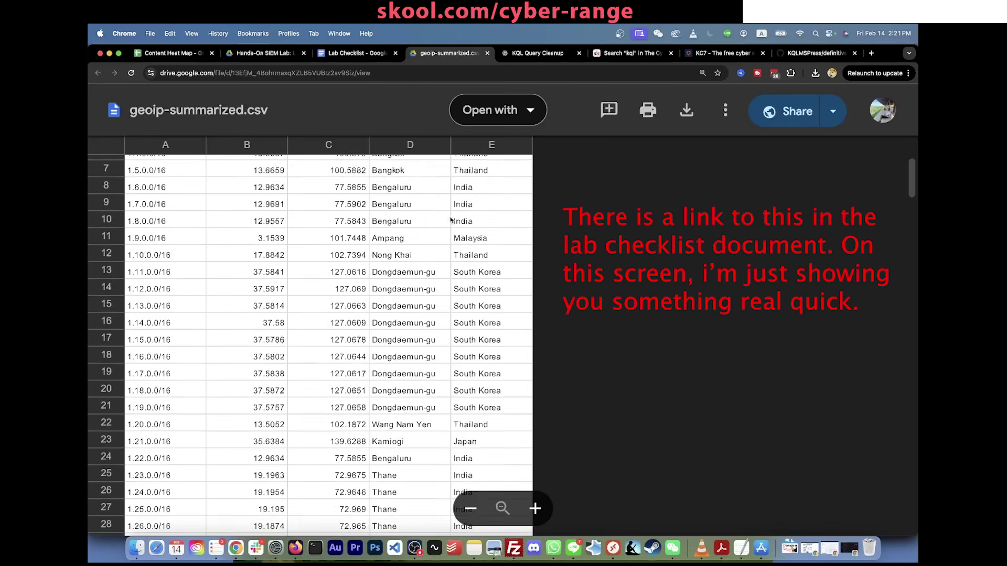
click(282, 182)
click(311, 183)
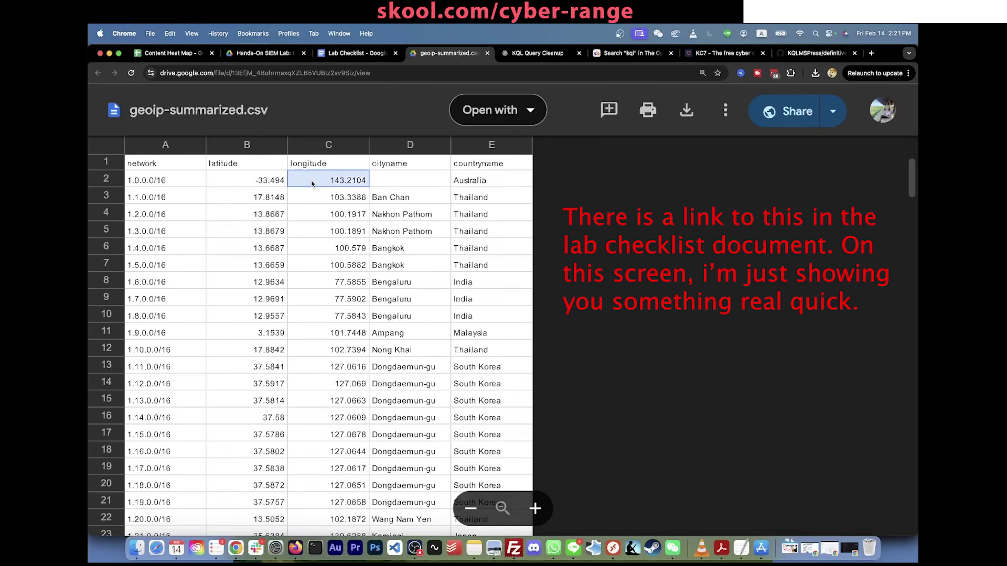
click(408, 200)
click(480, 198)
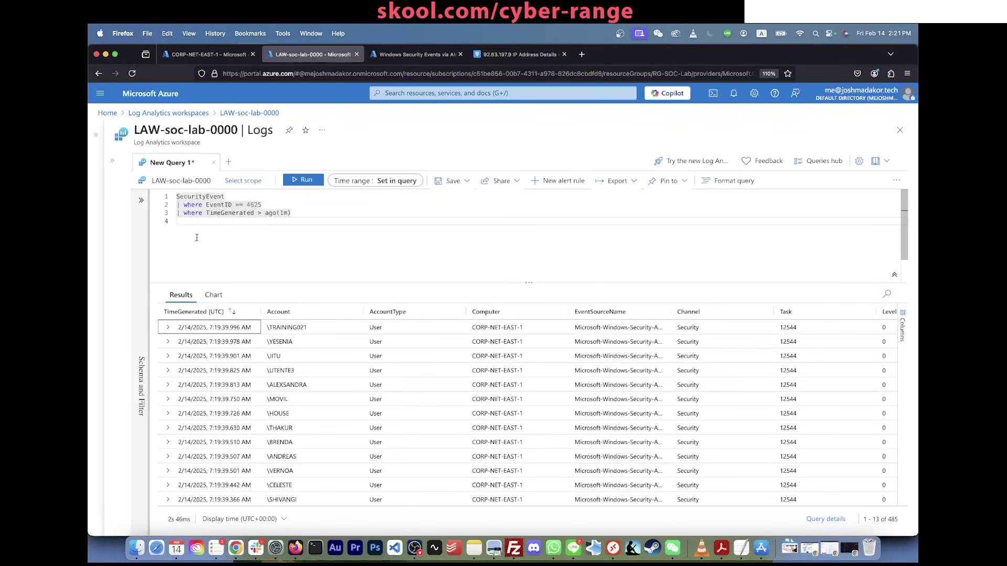
Step: Expand the first event, copy its IpAddress 185.156.73.169, collapse it, and switch to the CSV preview
click(168, 326)
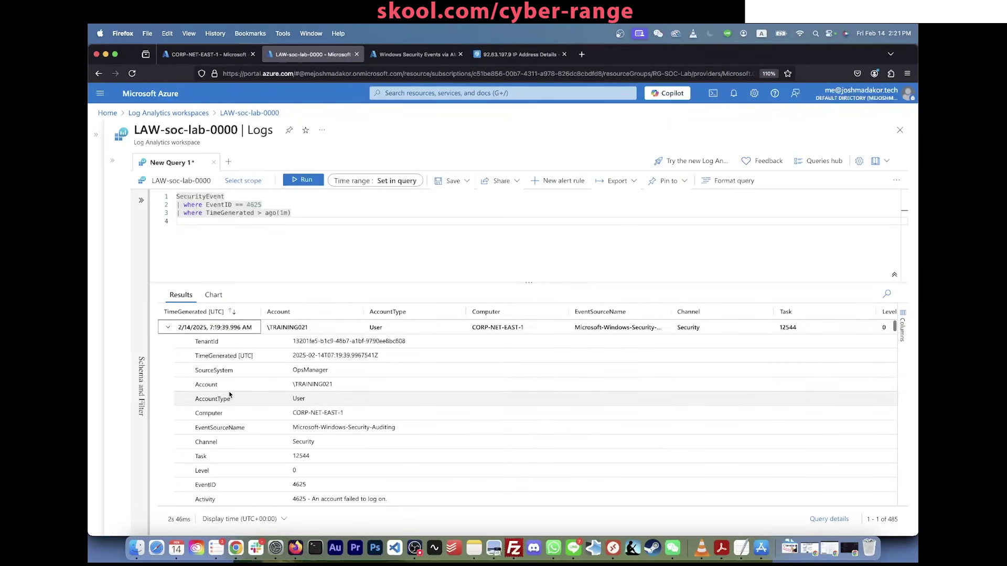
scroll(325, 418, down, 5)
drag(338, 418, 294, 420)
key(super+c)
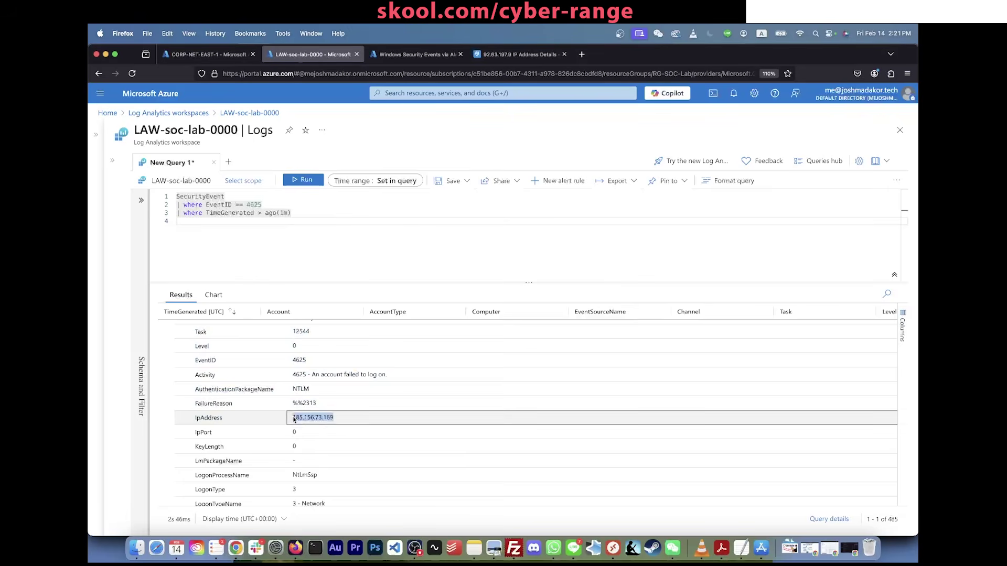
scroll(294, 420, up, 5)
click(168, 328)
key(super+Tab)
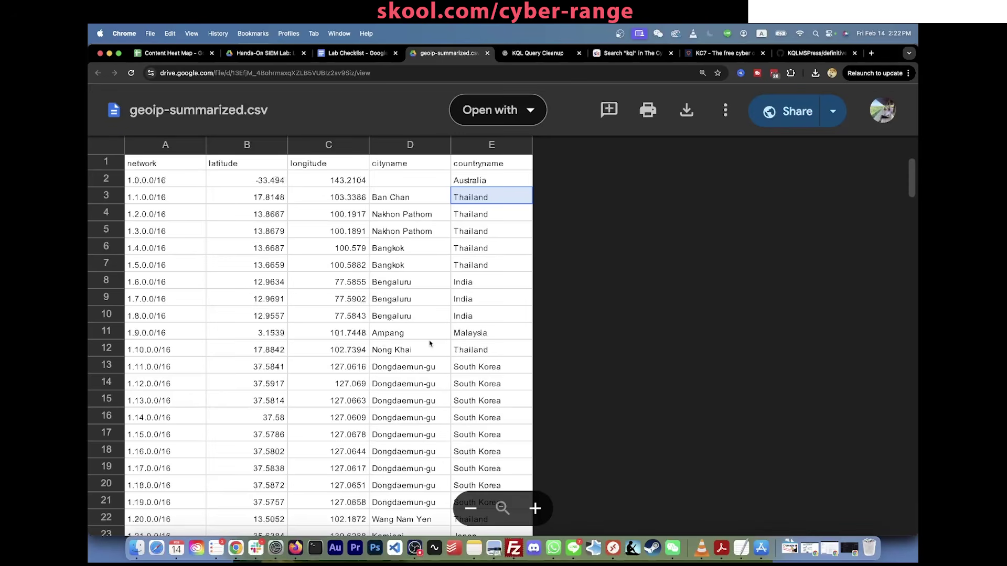
Step: Search the CSV preview for the pasted attacker IP trimmed to a shorter prefix, finding no matches
key(super+f)
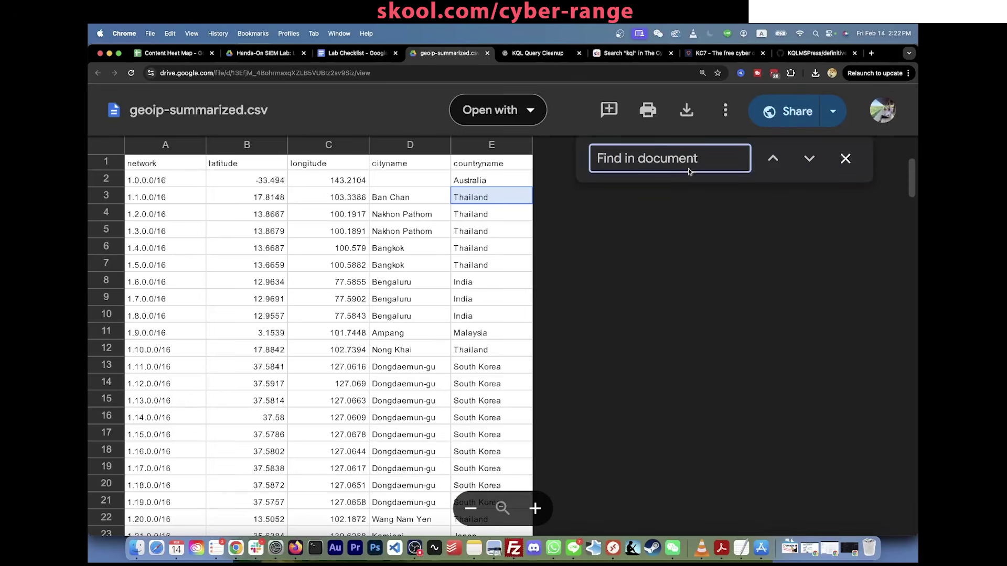
click(681, 158)
key(super+v)
key(BackSpace)
key(BackSpace)
key(BackSpace)
key(BackSpace)
key(BackSpace)
key(BackSpace)
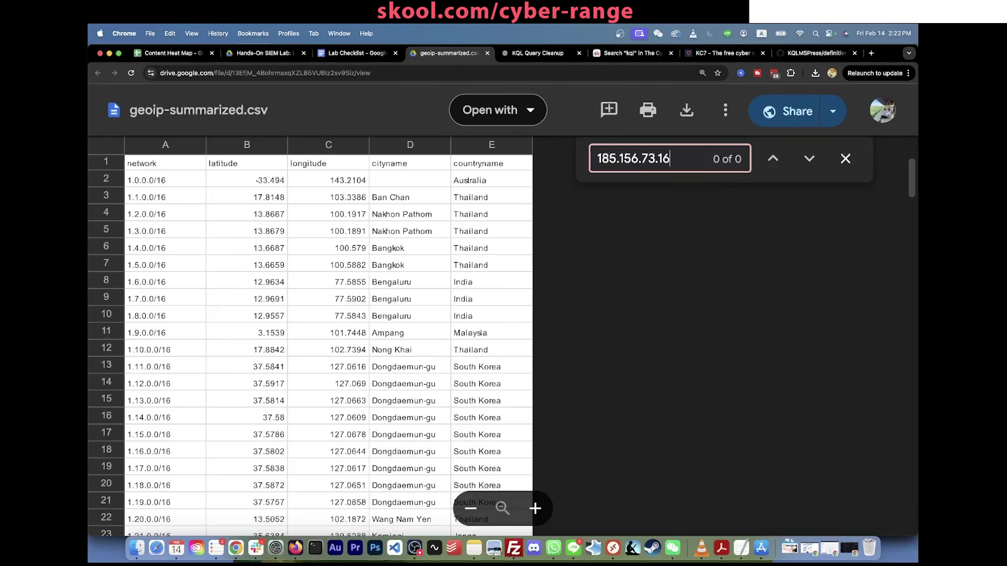
key(BackSpace)
key(BackSpace)
key(BackSpace)
scroll(632, 263, down, 15)
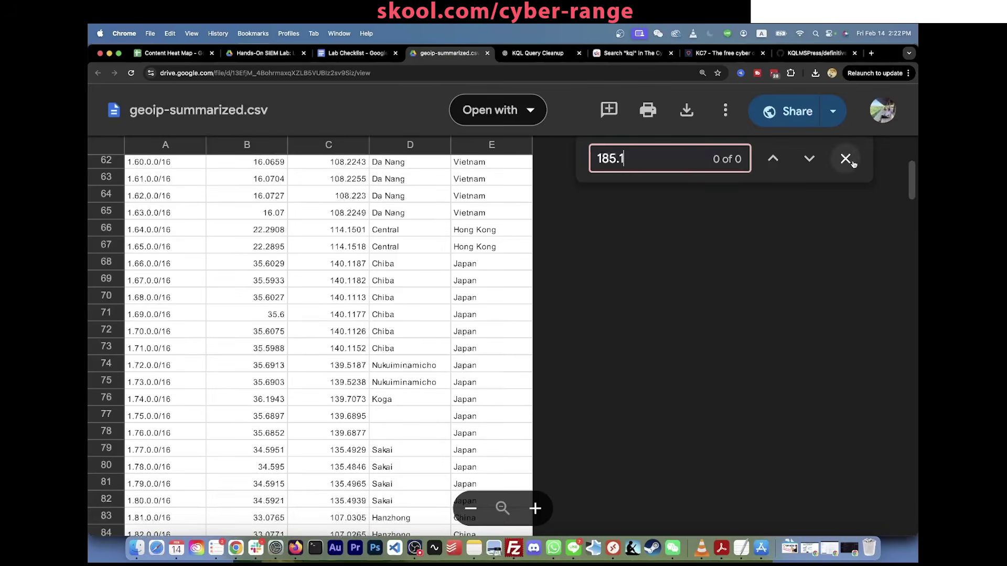
scroll(677, 377, down, 18)
click(852, 160)
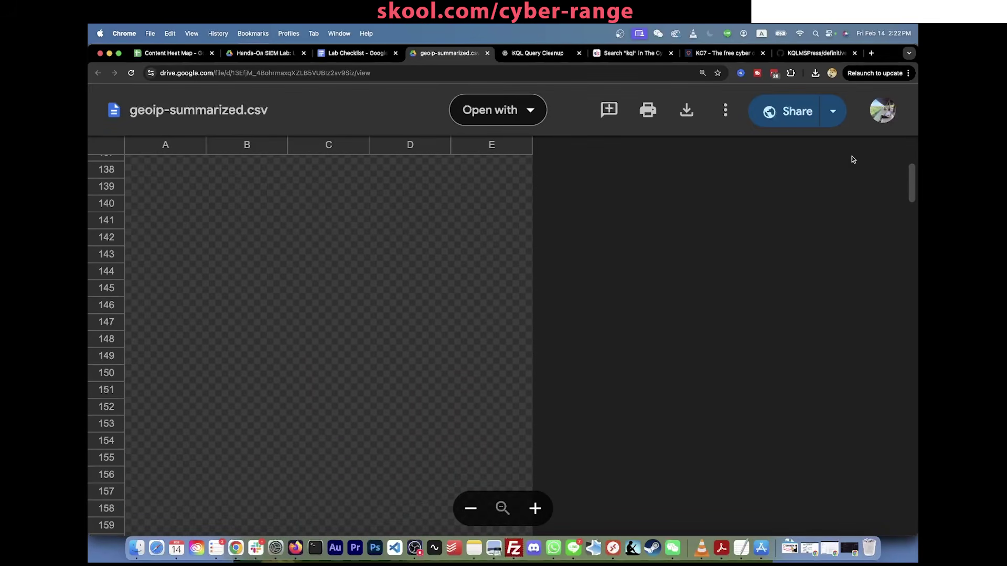
scroll(481, 299, up, 20)
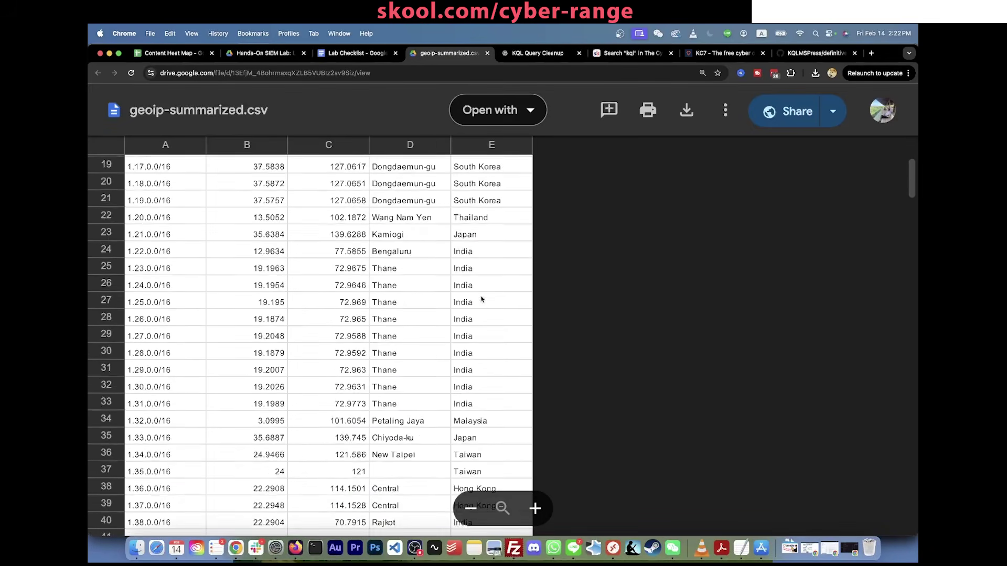
scroll(481, 299, up, 5)
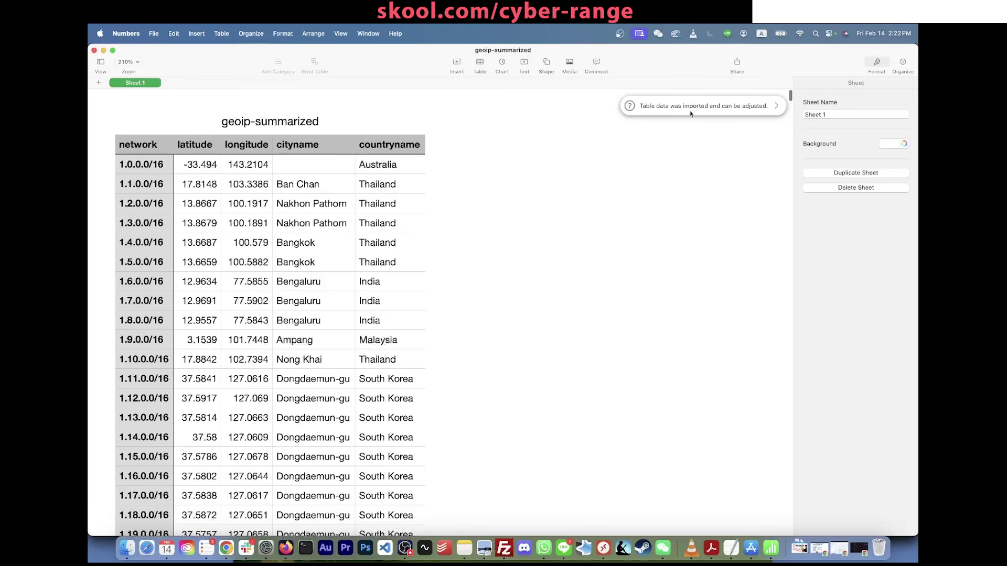
Step: Search the geoip-summarized sheet for 185.156.73.169 with Find & Replace
scroll(392, 281, up, 1)
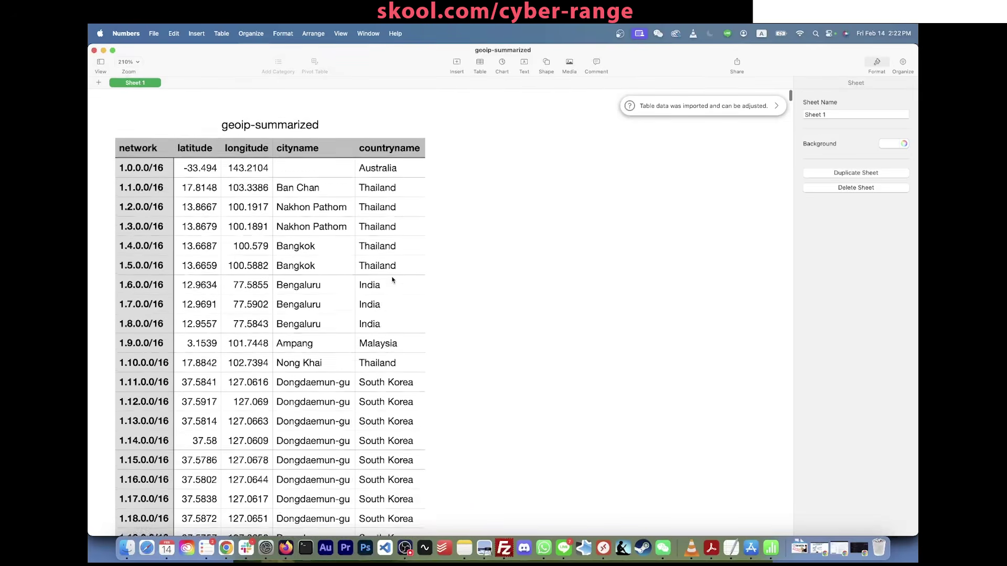
scroll(392, 281, down, 1)
key(super+f)
key(super+v)
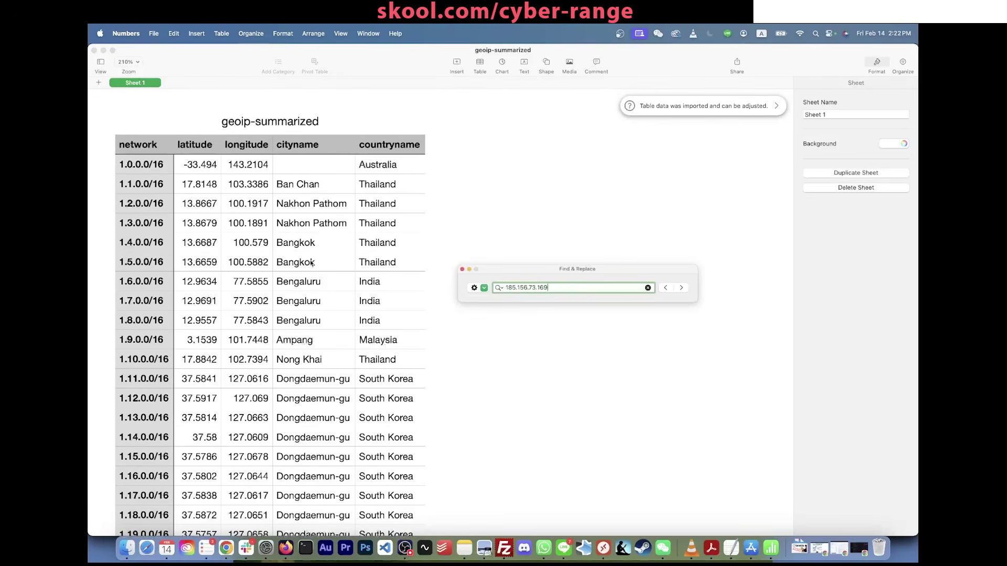
key(BackSpace)
key(BackSpace)
key(BackSpace)
key(BackSpace)
key(BackSpace)
key(BackSpace)
key(BackSpace)
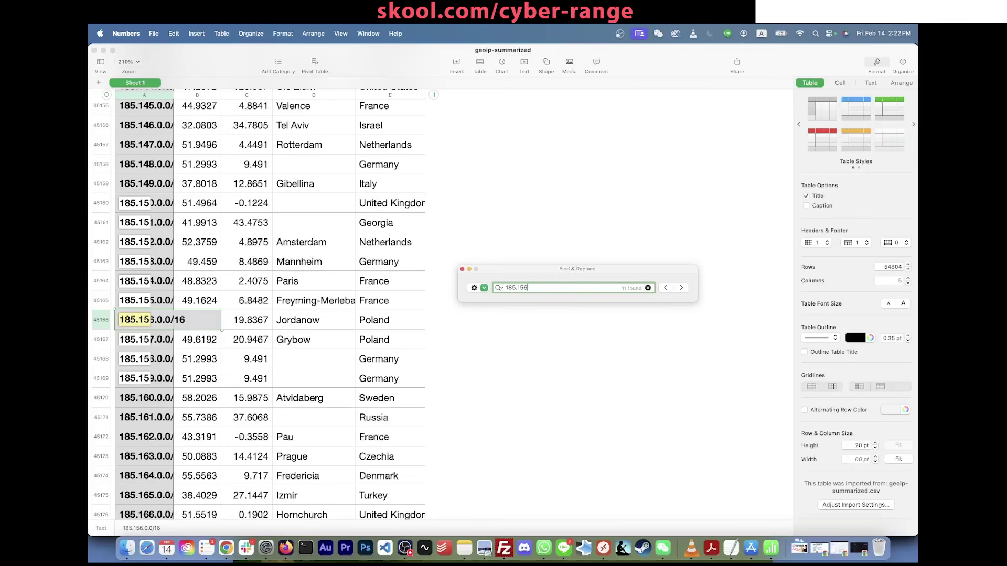
text(6.73.1)
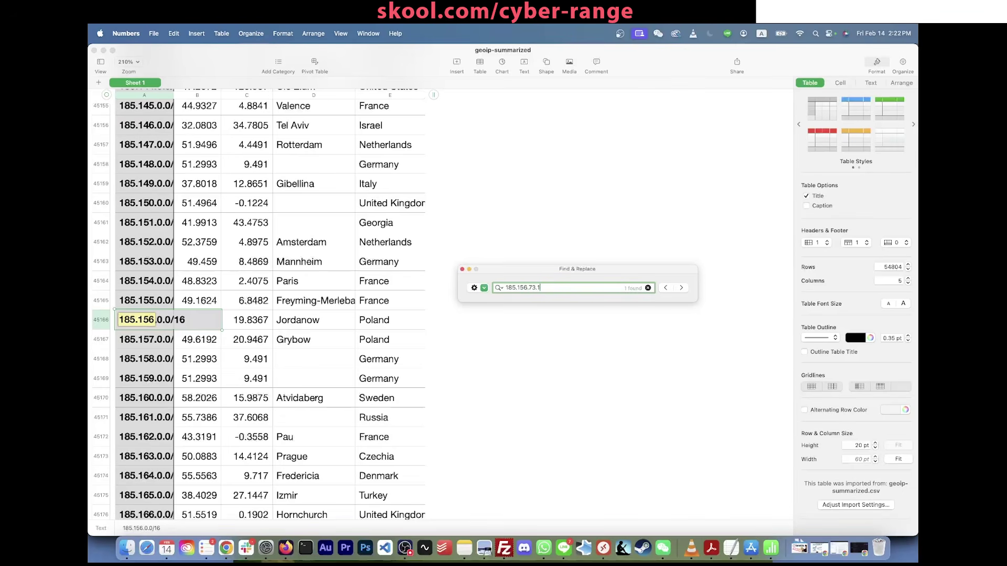
key(BackSpace)
text(.73.169)
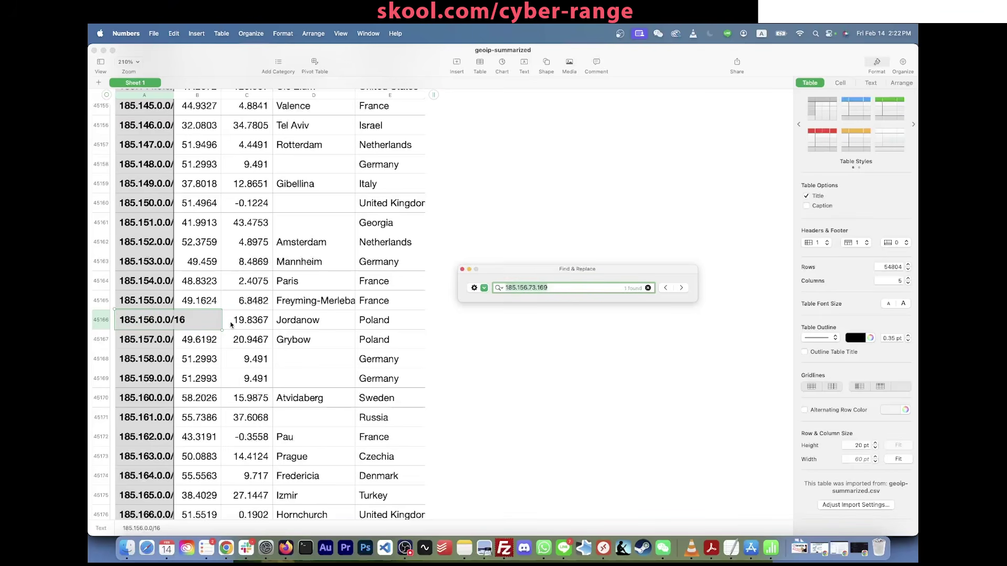
Step: Inspect row 45166 (network 185.156.0.0/16, longitude 19.8367), then switch back to the Azure results
click(101, 321)
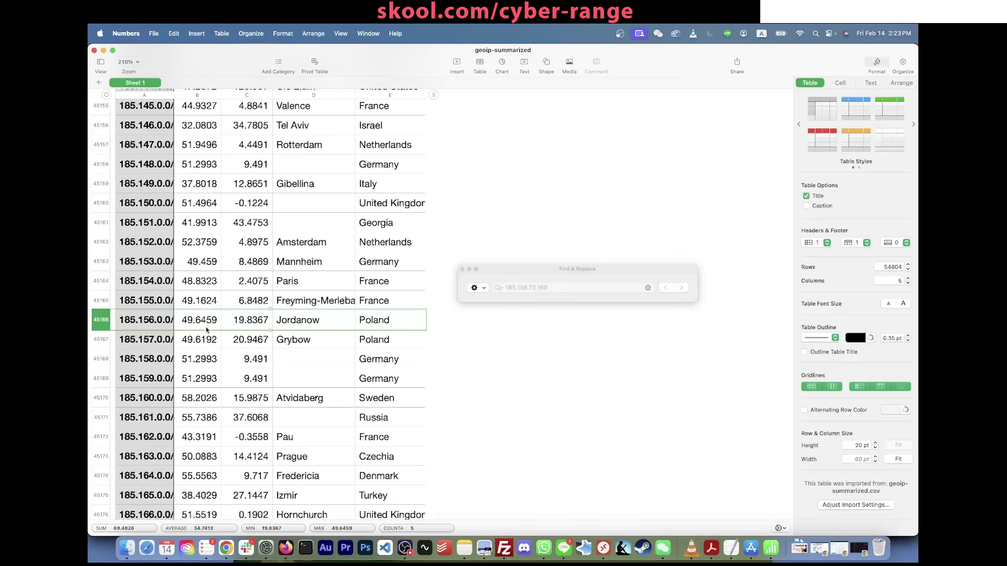
drag(131, 320, 385, 321)
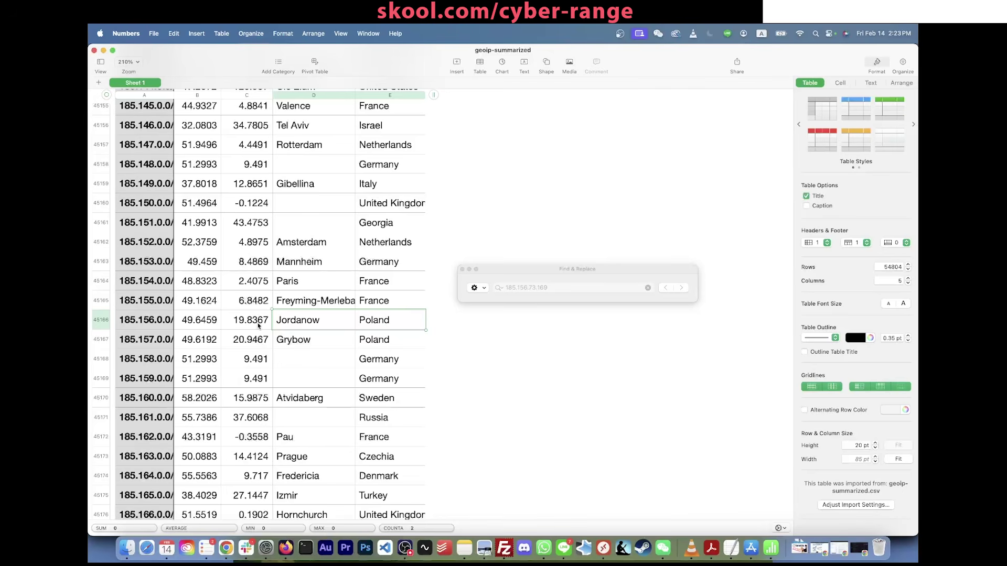
scroll(258, 325, down, 2)
click(485, 300)
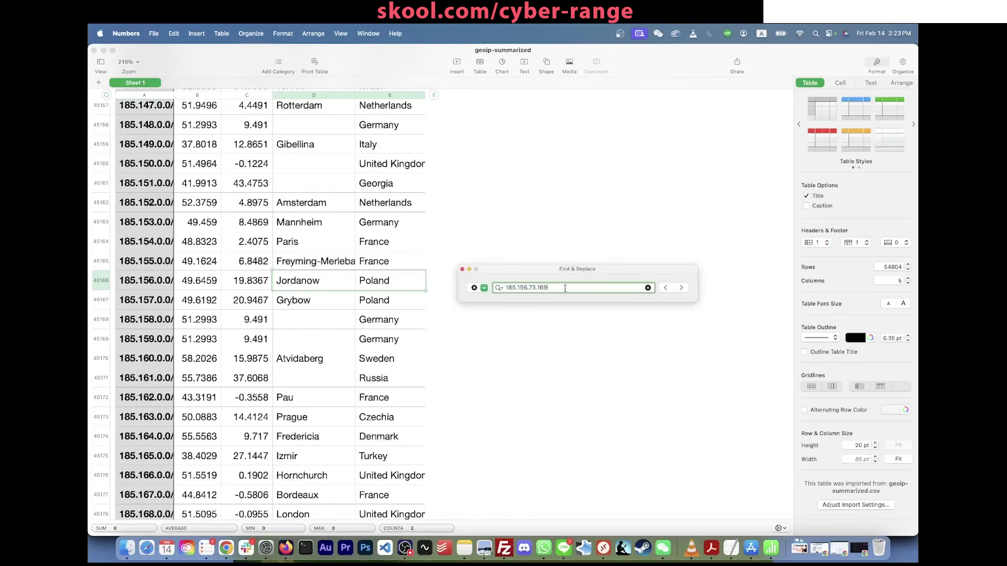
drag(549, 288, 453, 286)
click(231, 282)
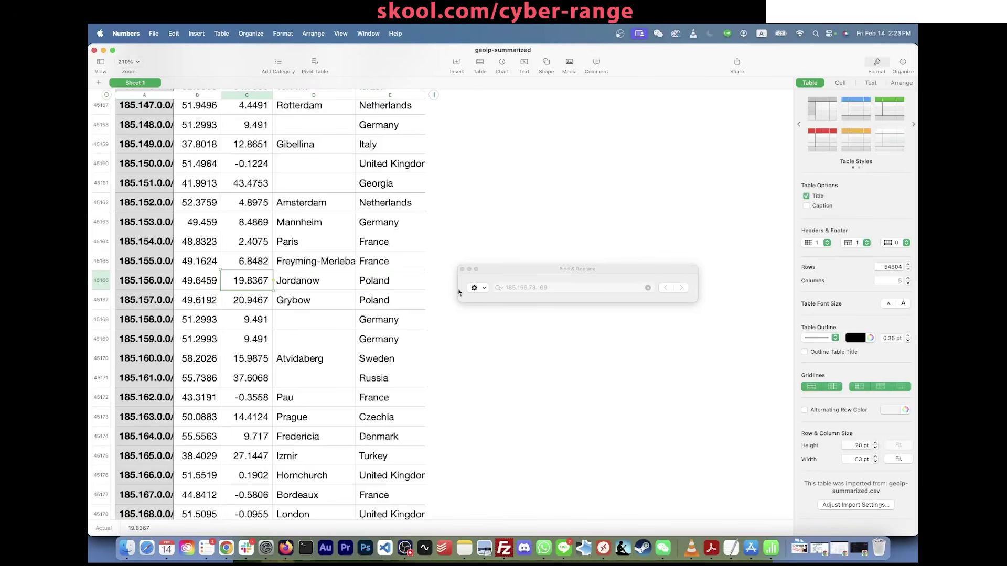
click(506, 263)
drag(506, 273, 499, 280)
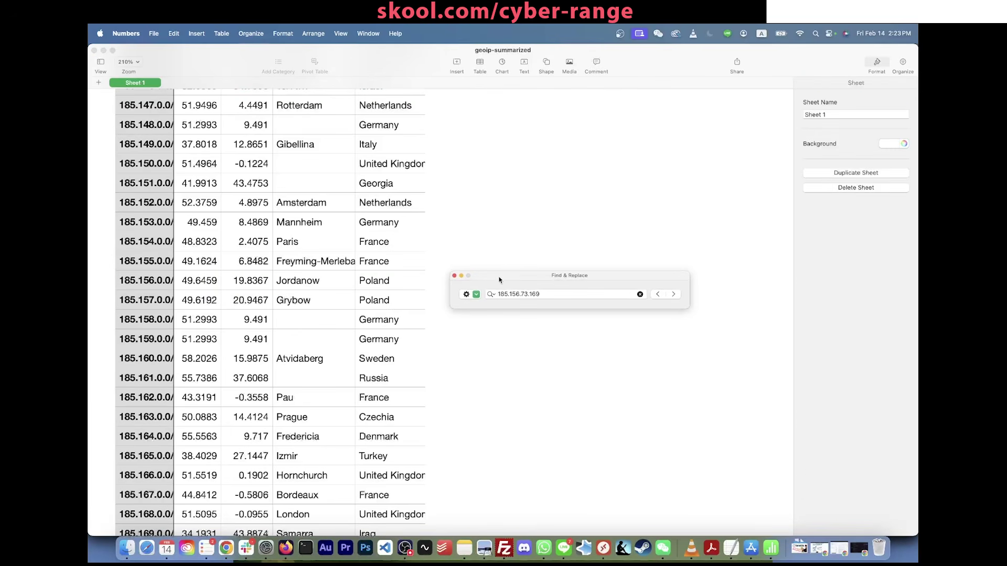
scroll(368, 257, up, 10)
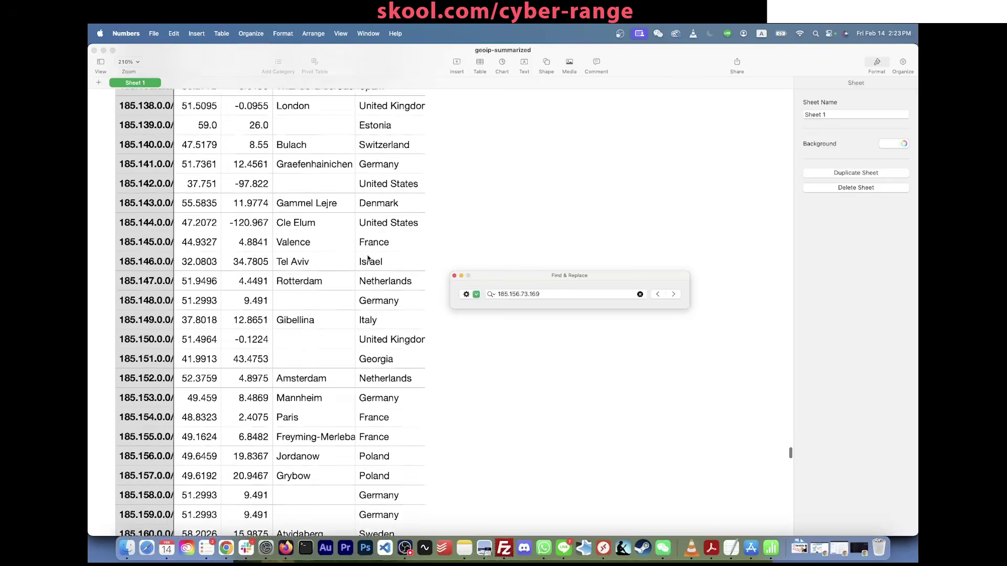
scroll(368, 258, down, 15)
scroll(368, 257, down, 15)
scroll(369, 257, up, 5)
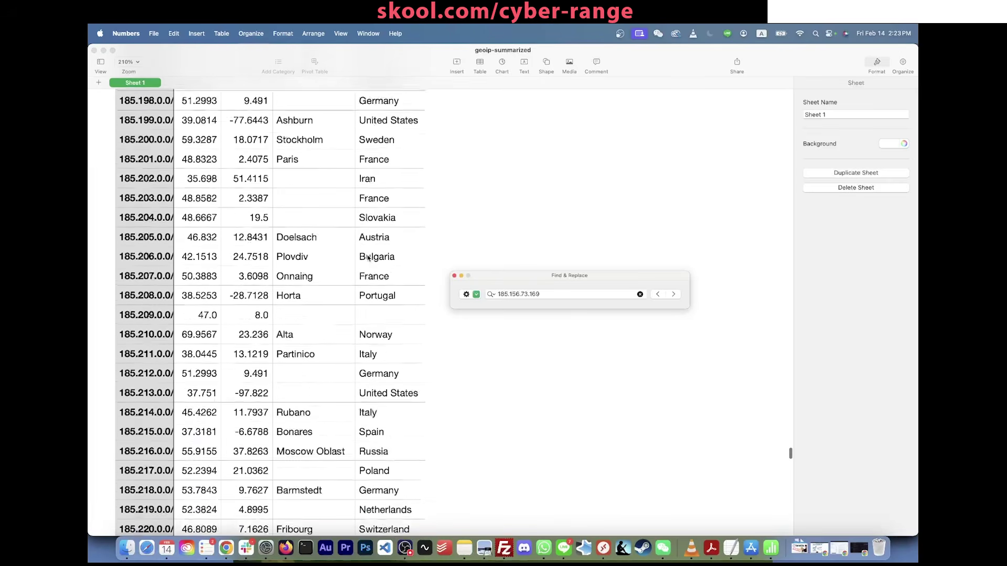
scroll(368, 257, up, 5)
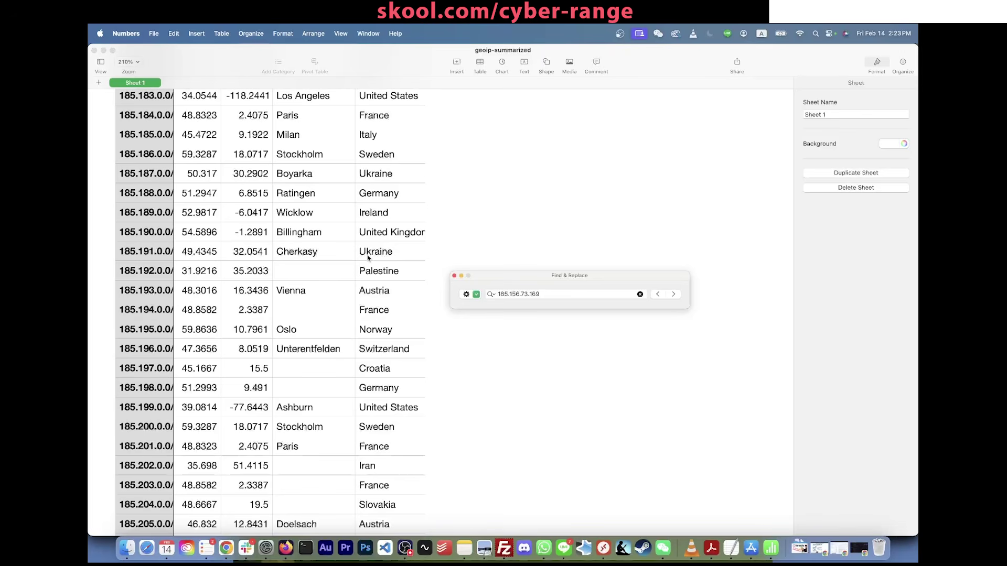
key(super+Tab)
key(super+Tab)
key(Tab)
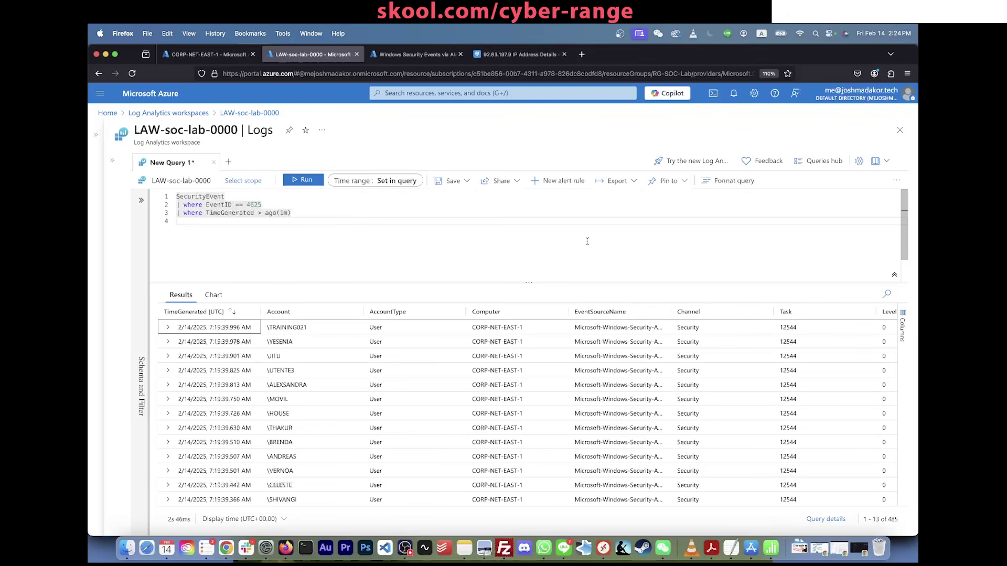
Step: Paste the geoip-summarized.csv Drive link below the query and load it in a new tab
click(588, 241)
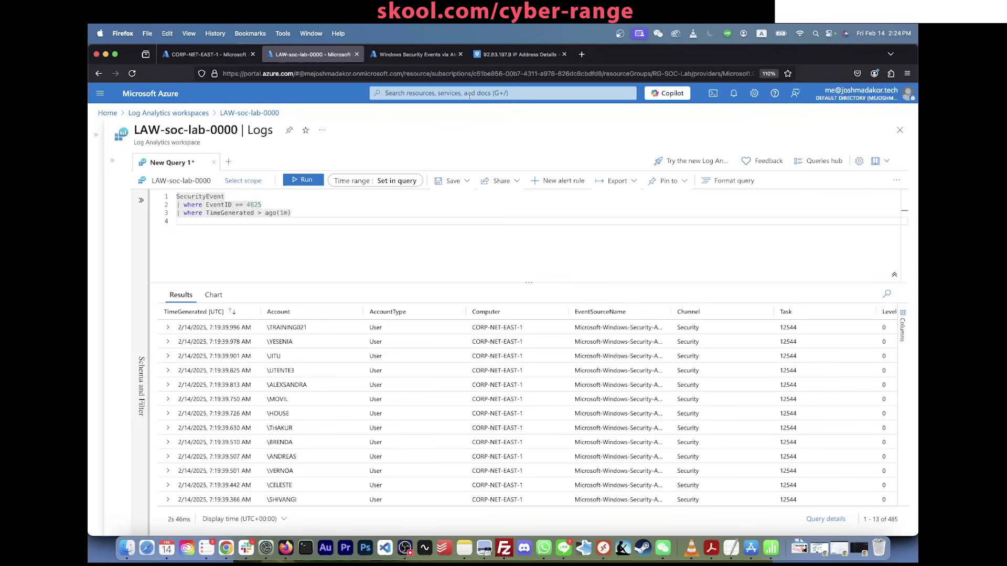
key(super+Tab)
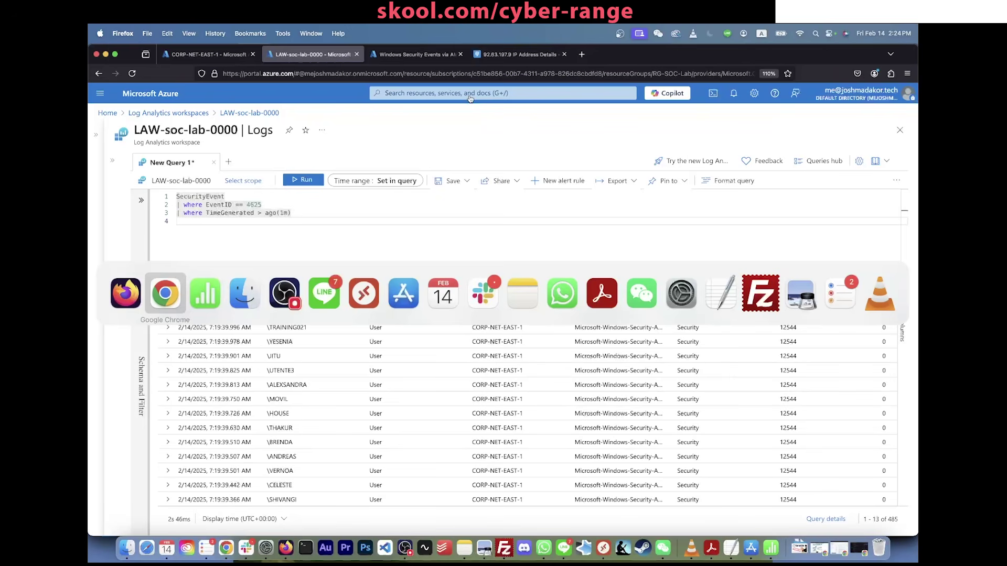
key(Escape)
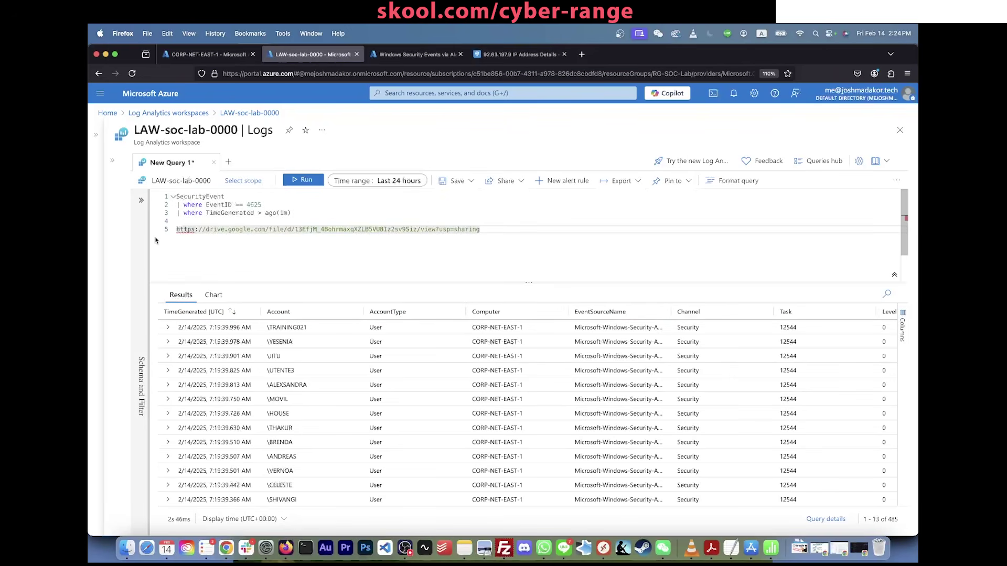
key(super+t)
key(Return)
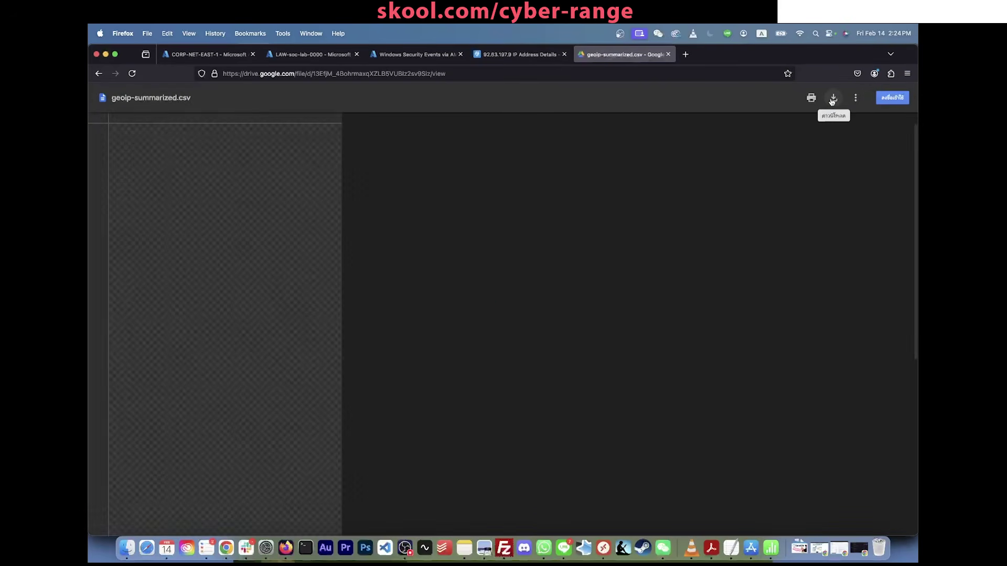
Step: Download geoip-summarized.csv from Drive, then close the blank, CSV preview and IPinfo tabs
click(833, 99)
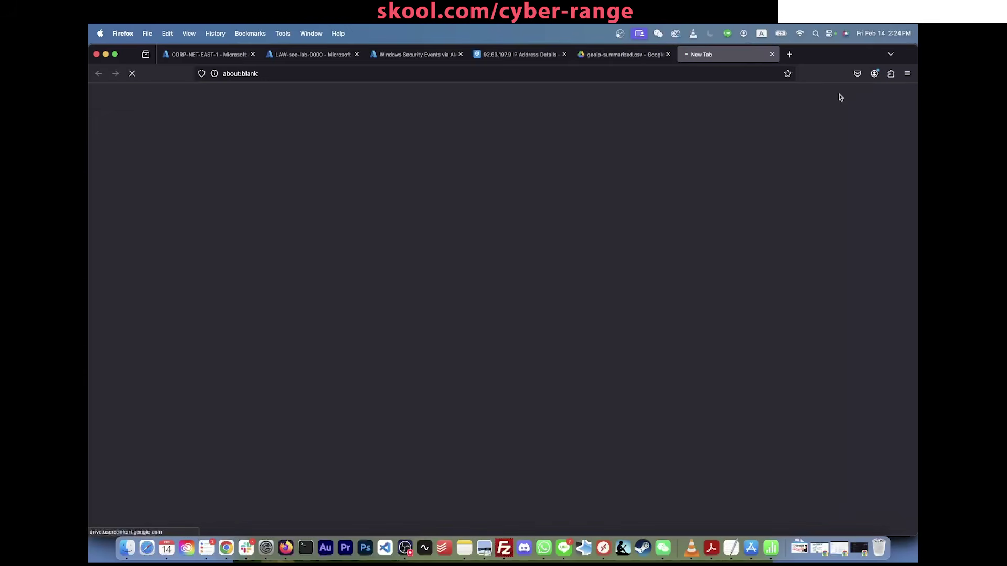
click(772, 55)
click(668, 54)
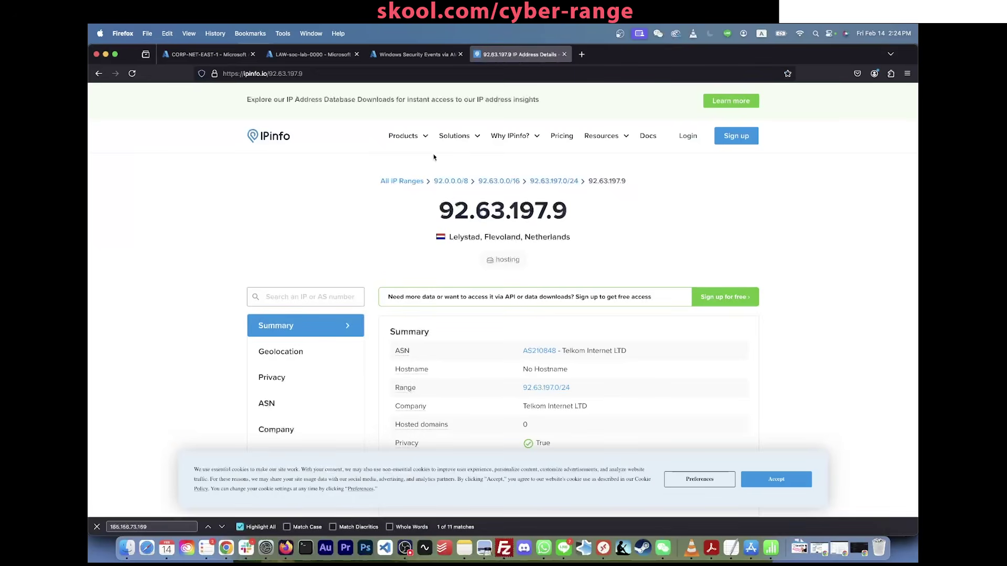
click(565, 54)
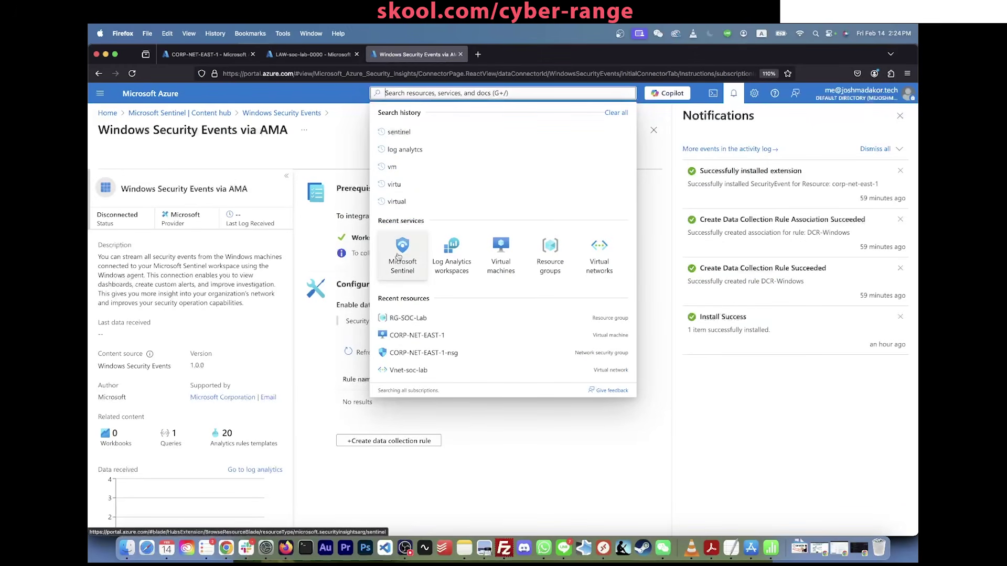
Step: Go to portal.azure.com and open the LAW-soc-lab-0000 workspace in Microsoft Sentinel
key(Escape)
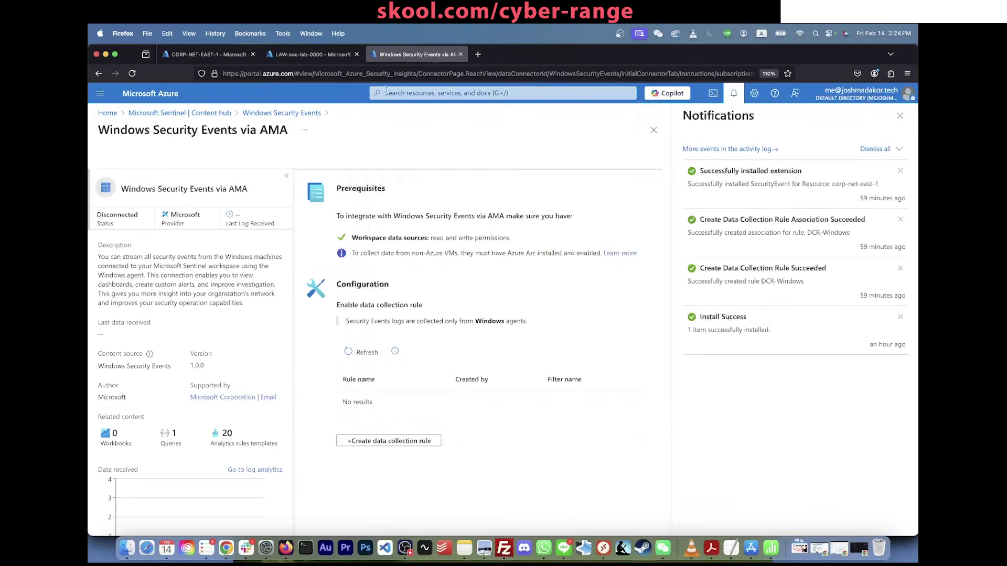
click(387, 91)
text(s)
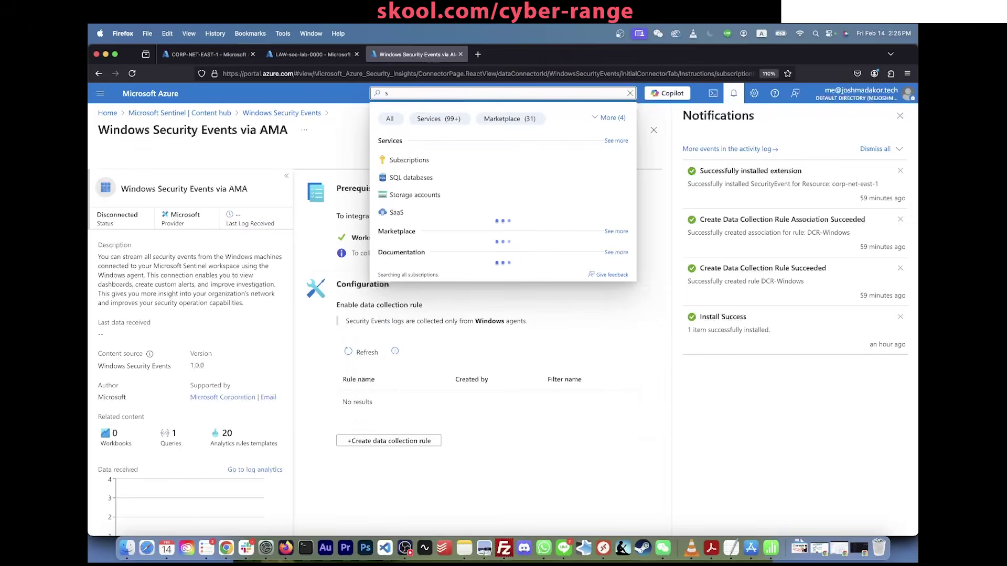
click(409, 73)
text(portal.azure.com/)
key(Return)
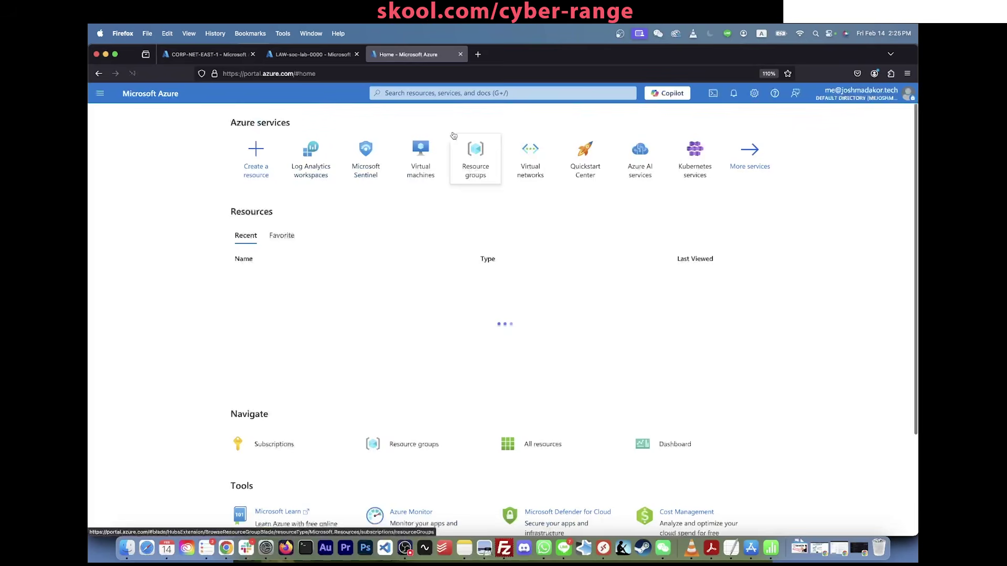
click(443, 93)
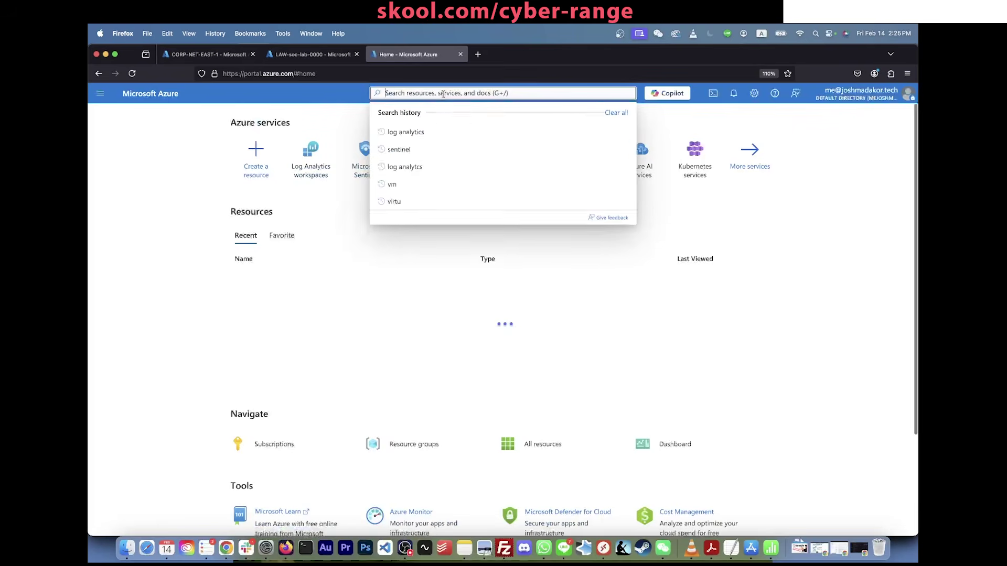
text(sentinel)
click(417, 160)
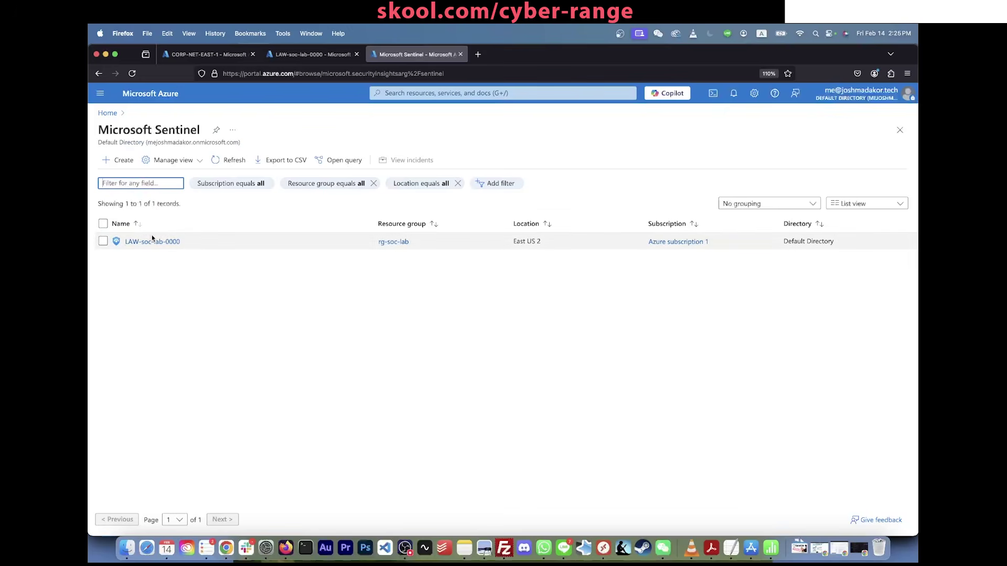
click(155, 242)
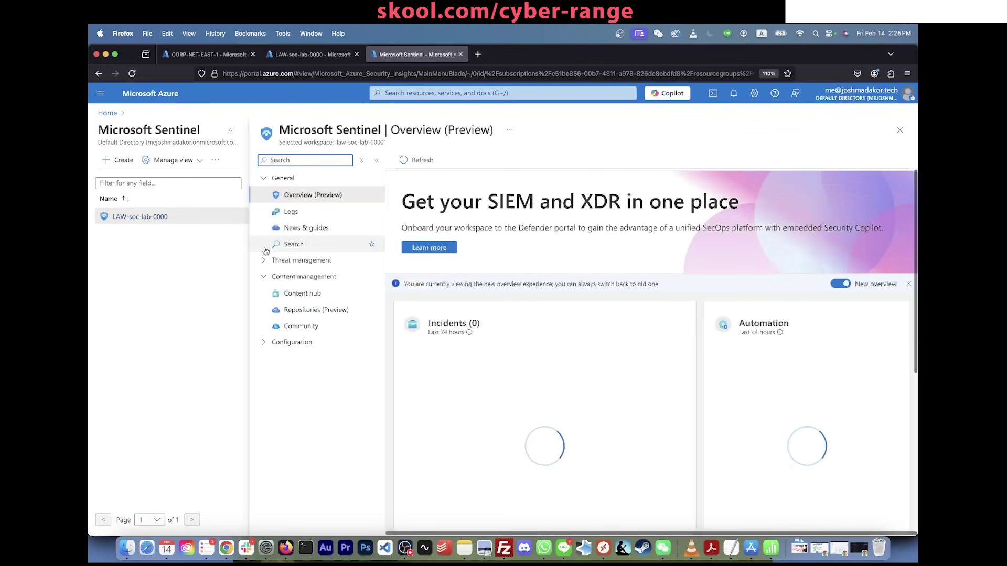
Step: Under Configuration, go to Watchlist and start a new watchlist
click(283, 177)
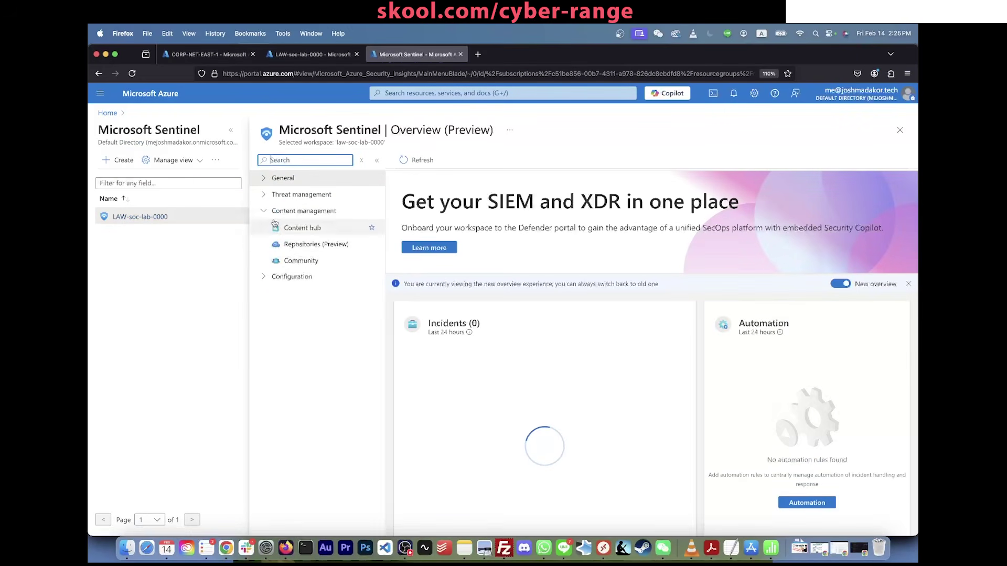
click(263, 277)
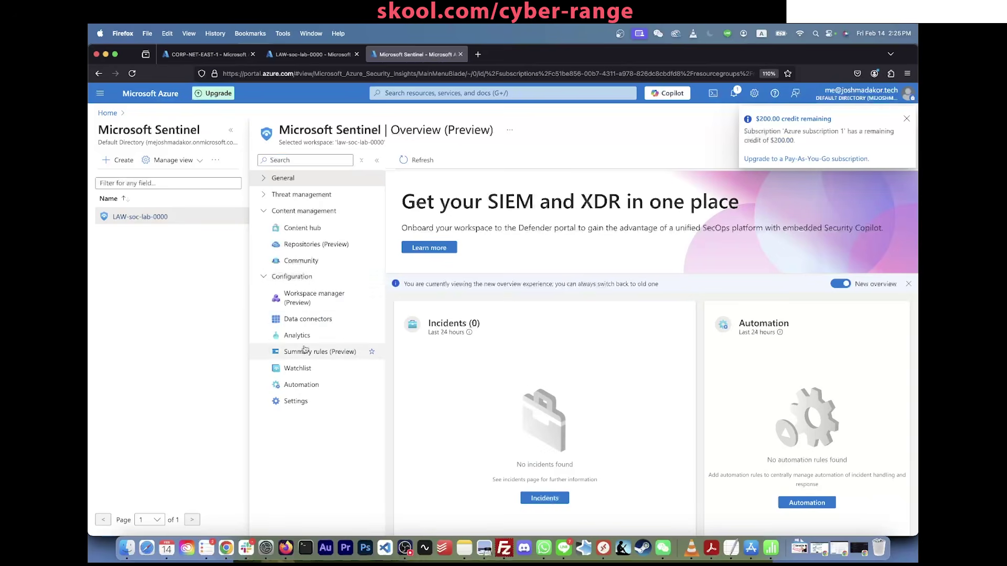
click(302, 370)
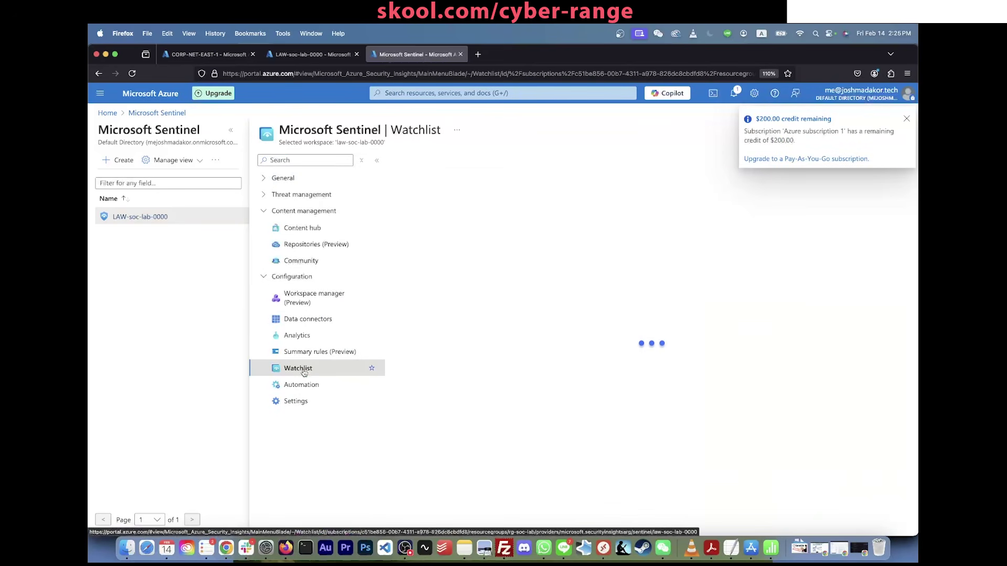
click(906, 118)
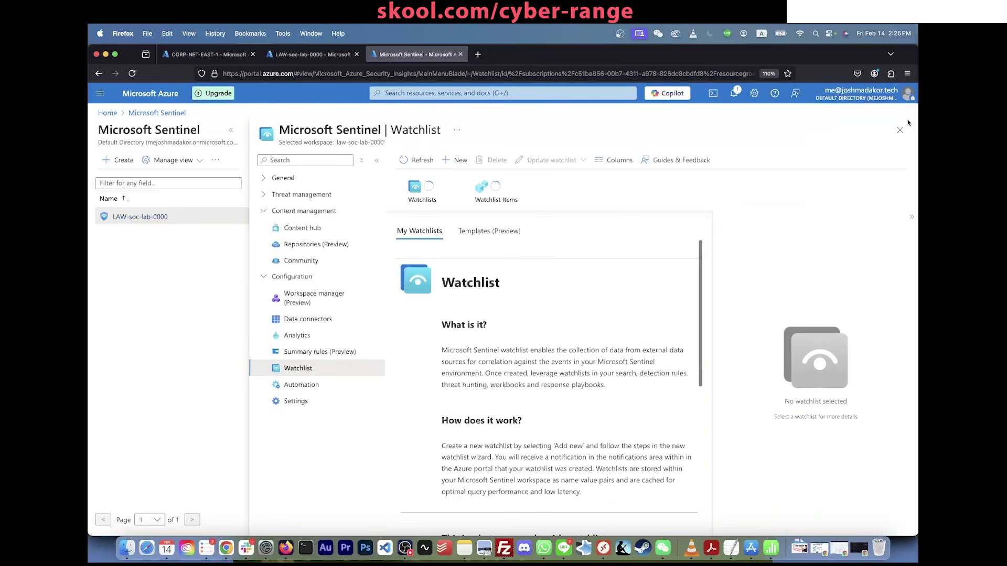
click(457, 161)
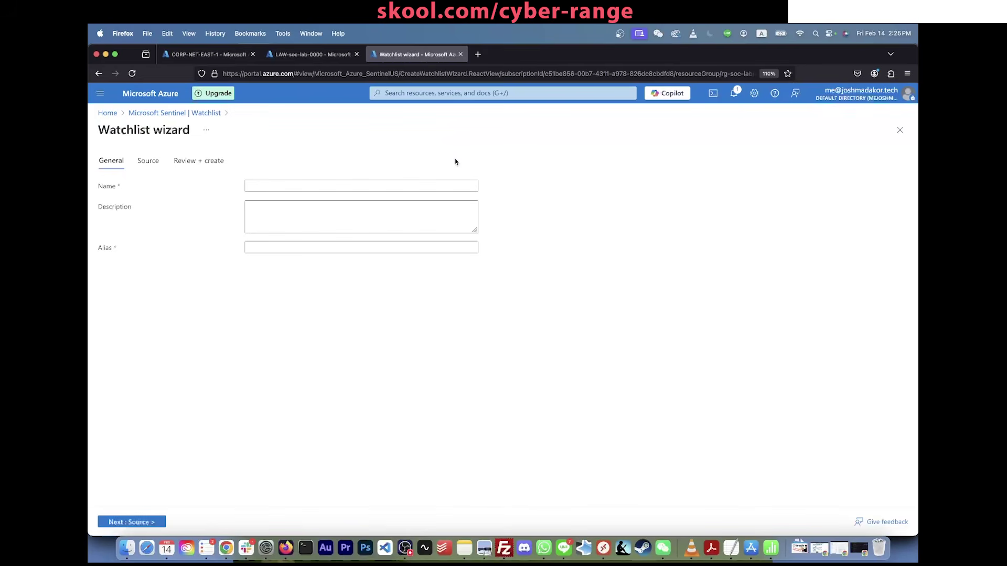
Step: Name the watchlist 'geoip' with alias 'geoip'
click(375, 185)
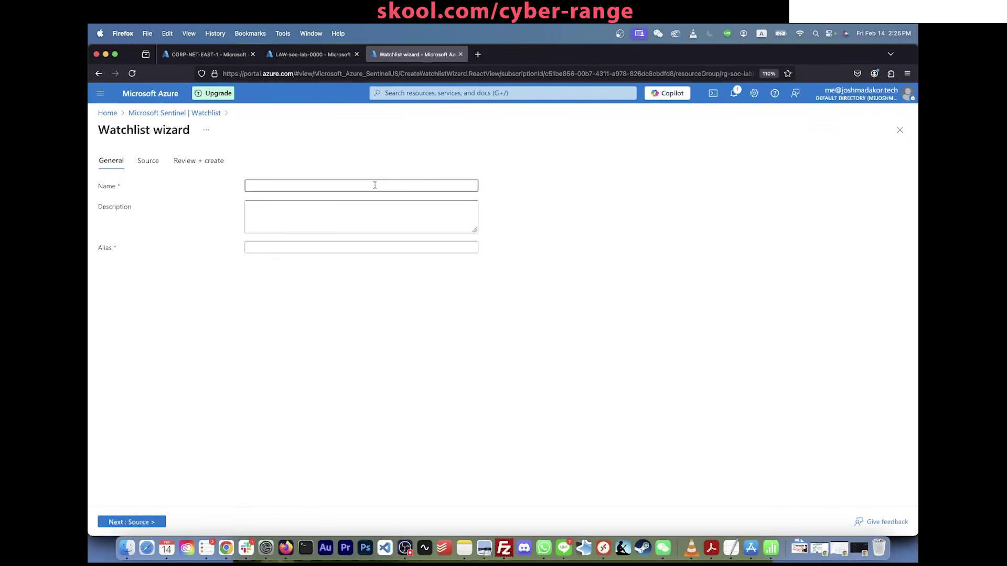
text(geoip)
click(300, 252)
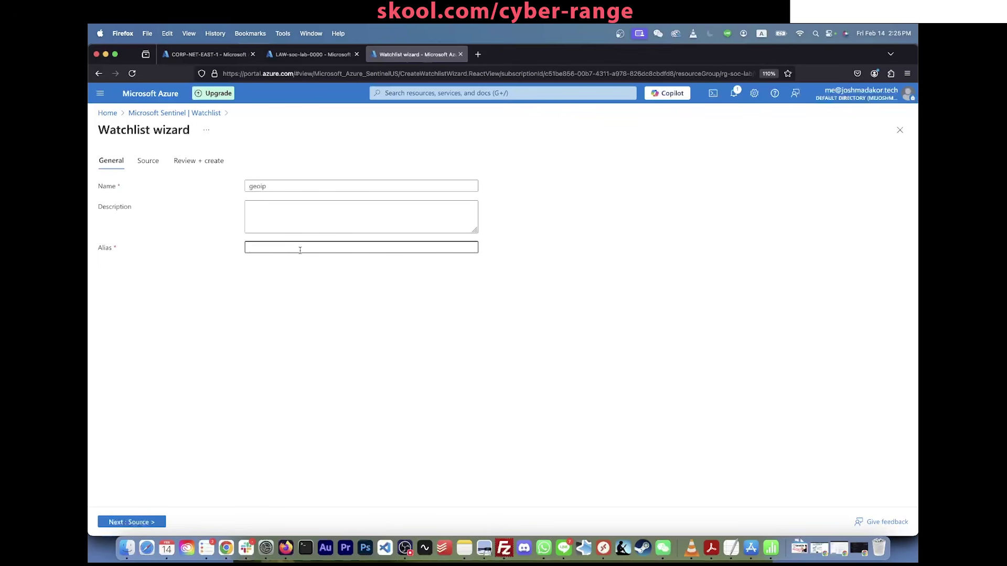
text(geoip)
click(157, 522)
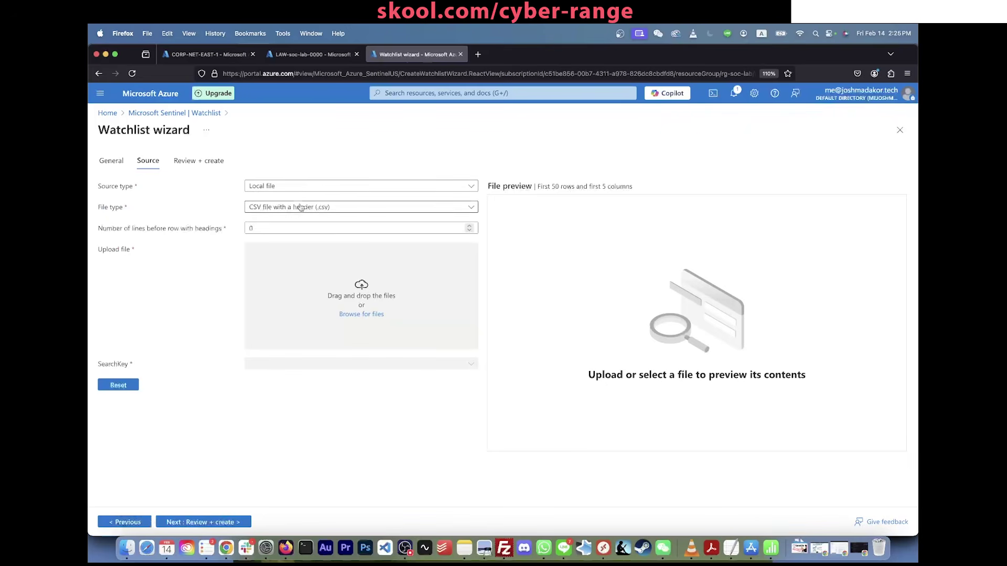
Step: Upload geoip-summarized.csv from Downloads as the watchlist source file
click(356, 315)
click(352, 253)
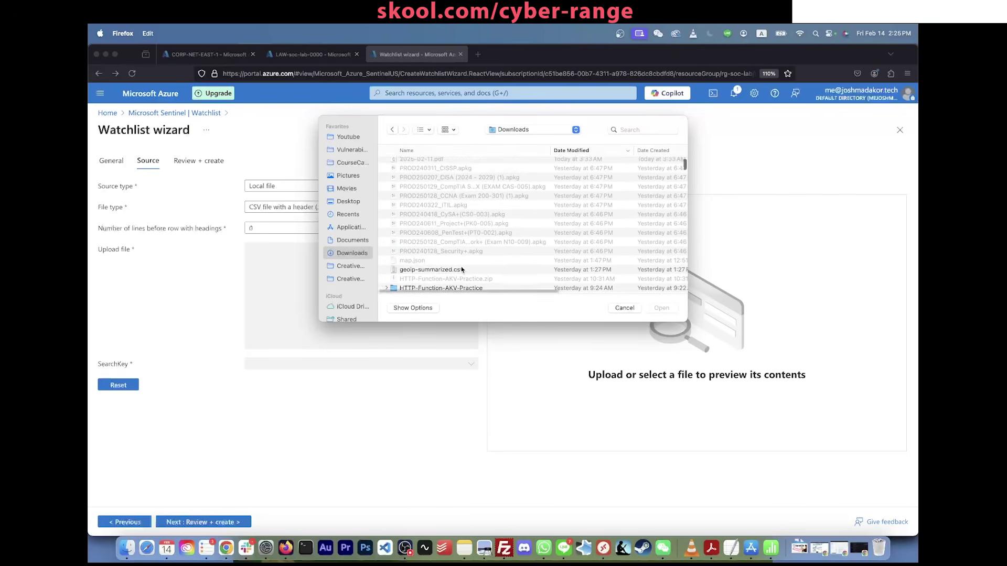
scroll(462, 269, down, 2)
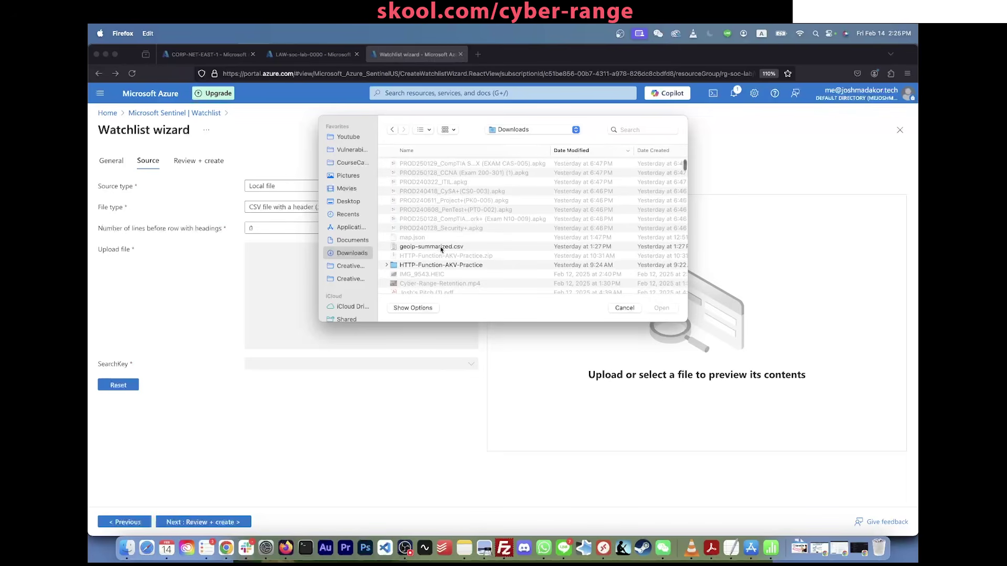
scroll(441, 249, down, 1)
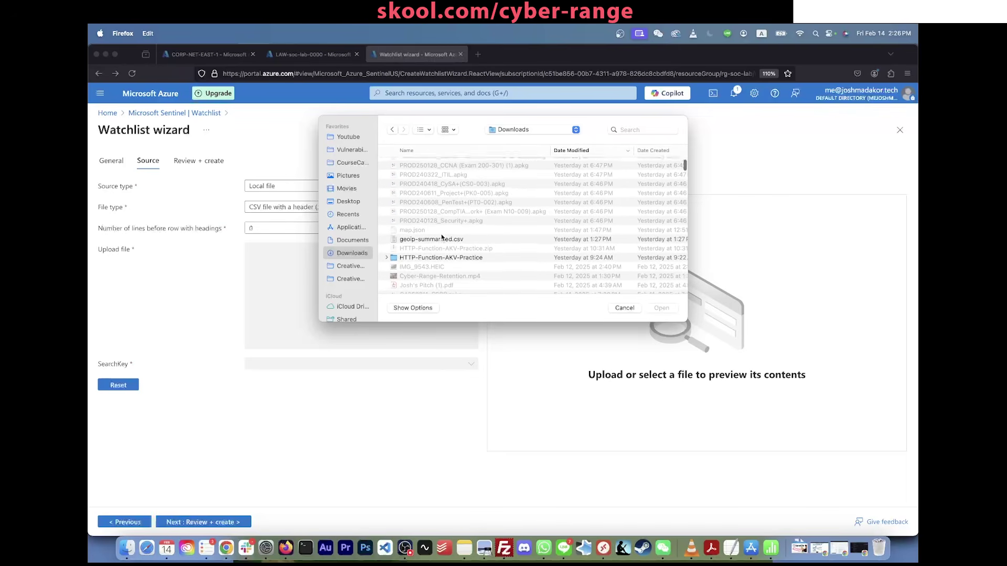
scroll(442, 246, up, 2)
double_click(443, 259)
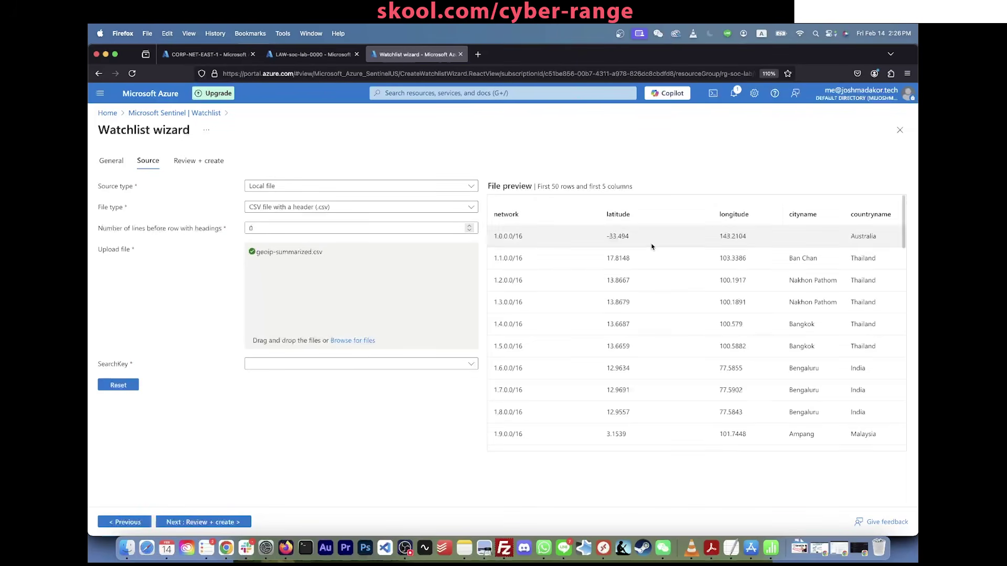
scroll(652, 247, down, 5)
scroll(652, 247, up, 5)
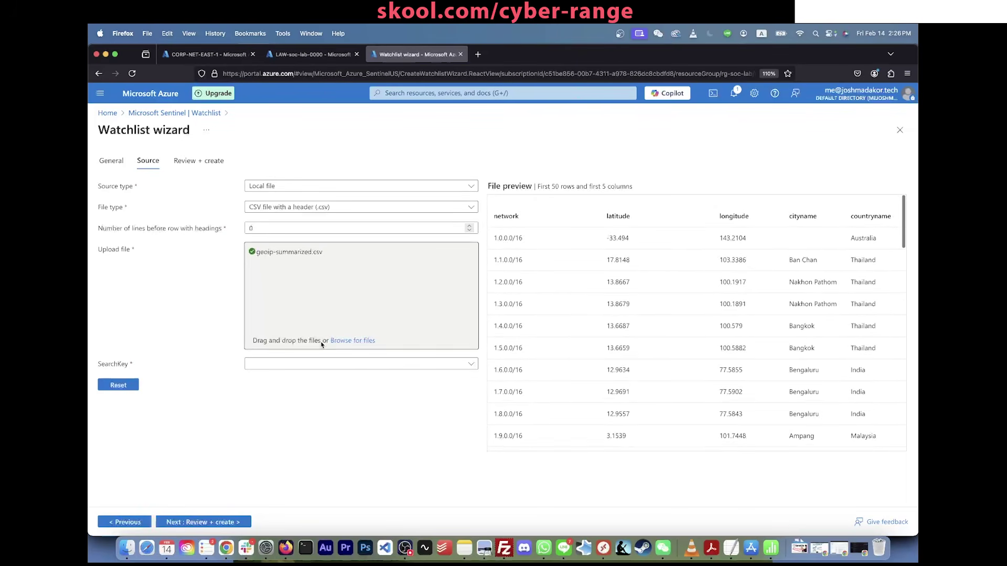
Step: Set the SearchKey to network, review, and create the watchlist
click(341, 364)
click(293, 382)
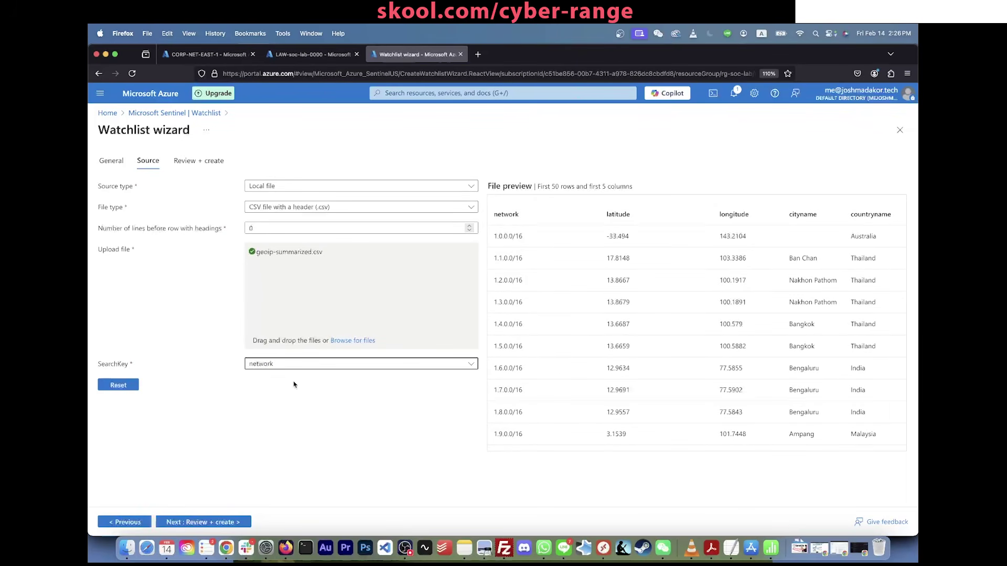
click(208, 523)
click(186, 522)
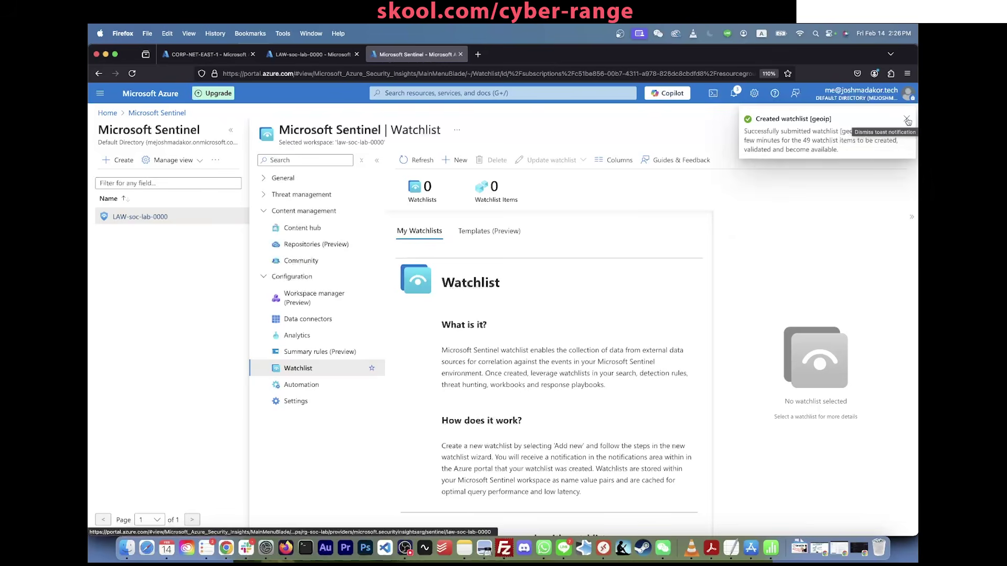
Step: Refresh the geoip watchlist details (upload at 1.82%), then bring Numbers forward
click(908, 121)
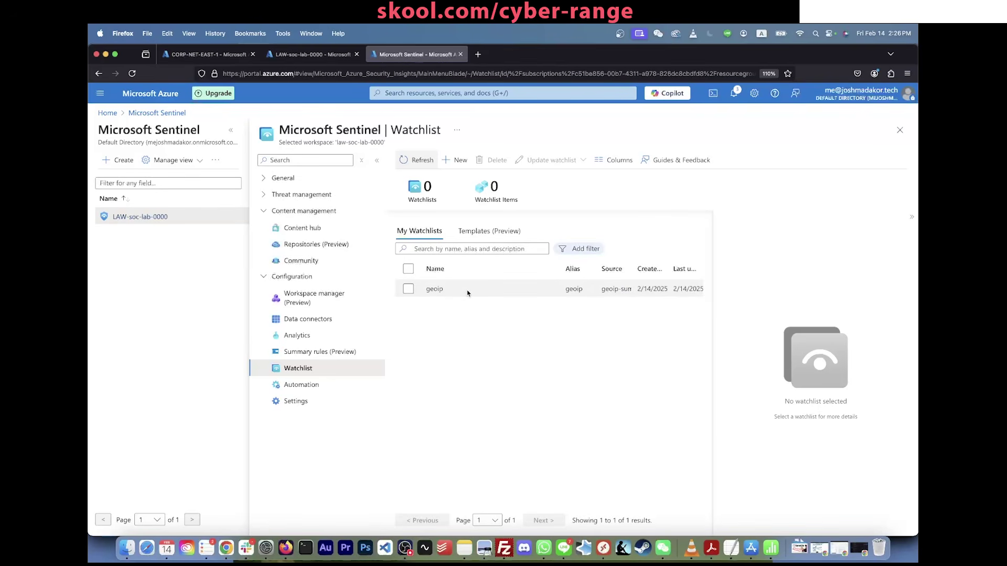
click(468, 294)
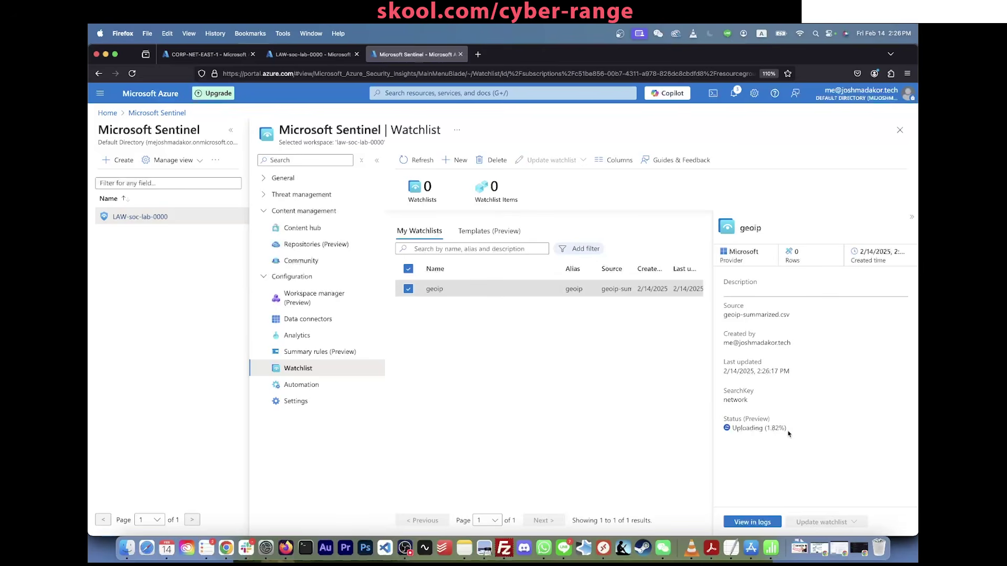
click(417, 160)
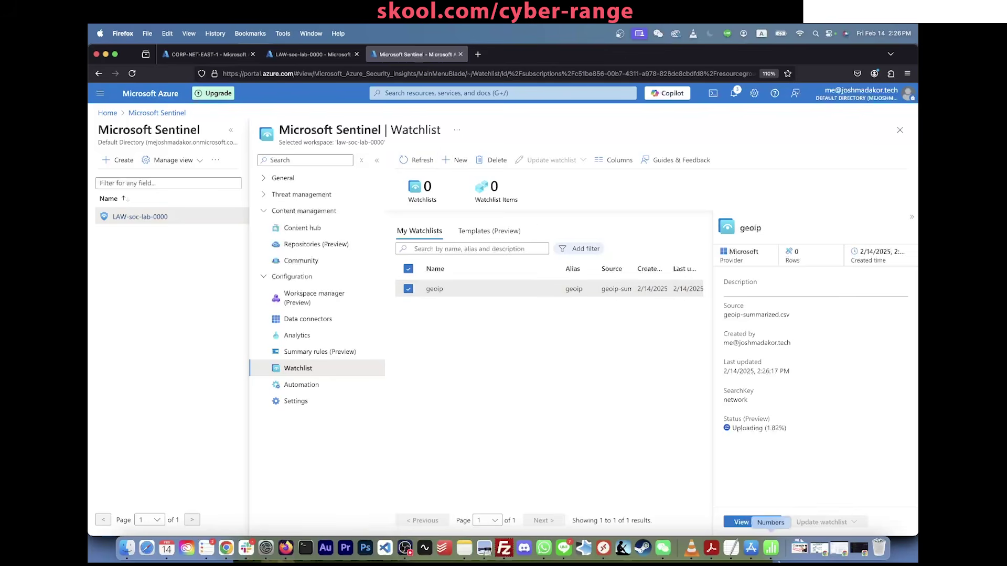
click(771, 548)
Step: Scroll to the sheet's last rows, then close Find & Replace and the geoip-summarized window
scroll(401, 312, down, 20)
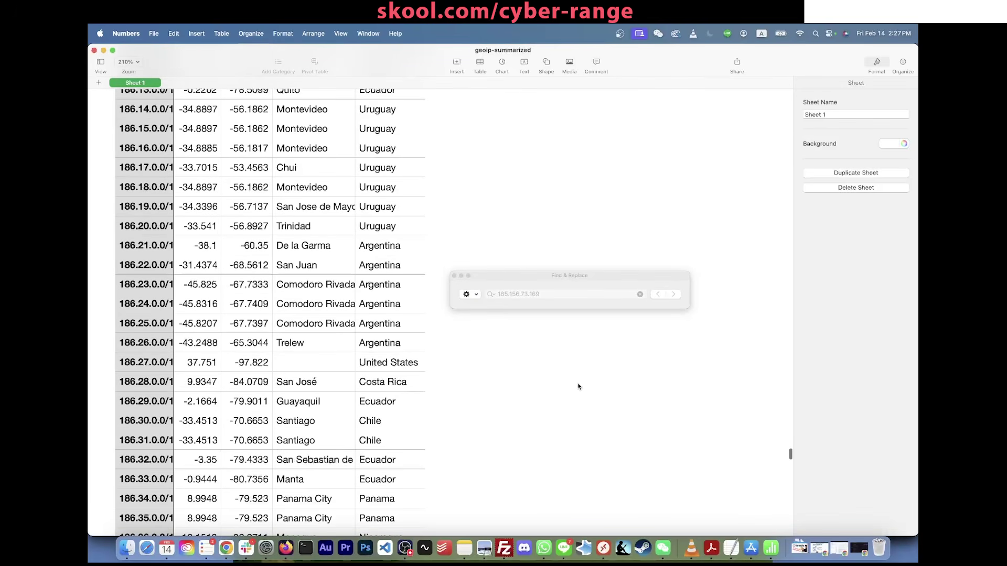
drag(791, 455, 792, 554)
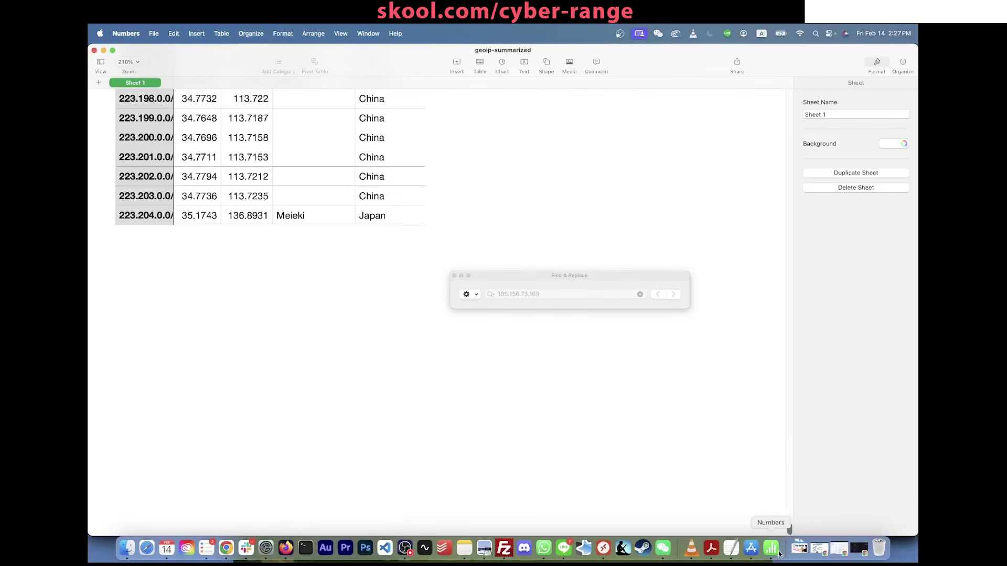
click(453, 276)
scroll(229, 119, up, 5)
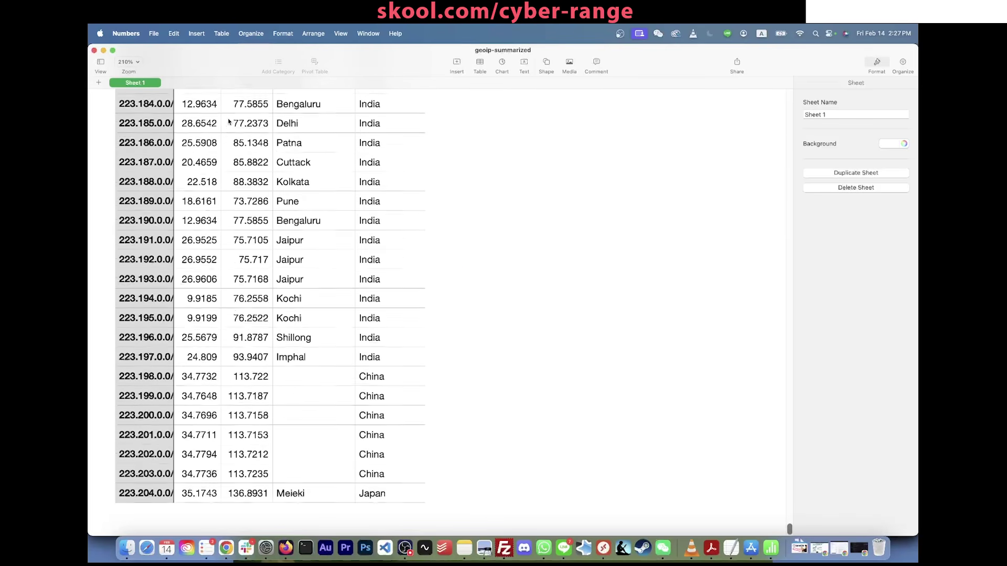
click(95, 51)
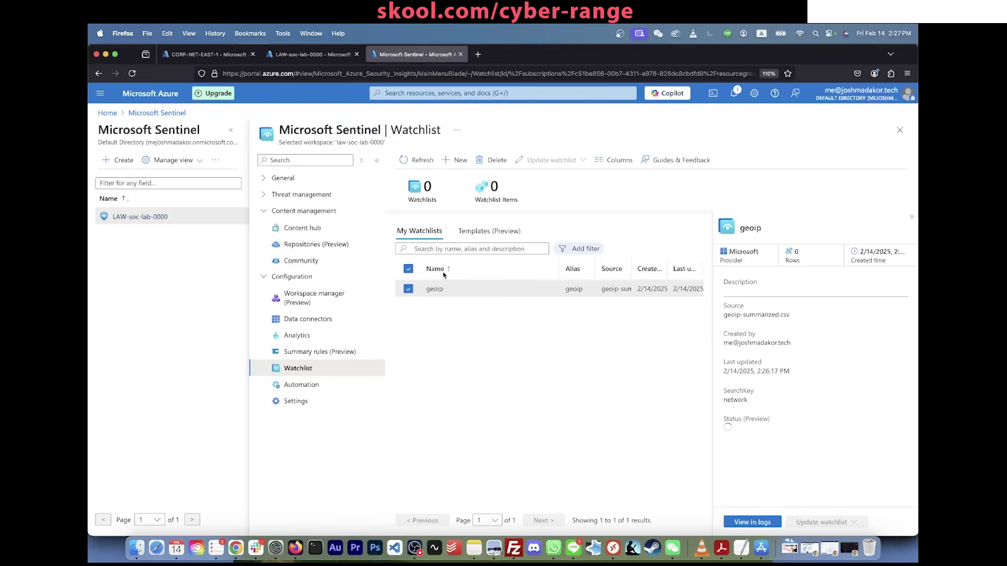
Step: Reopen the geoip watchlist details and confirm Status Succeeded with 55K items
click(405, 266)
click(420, 287)
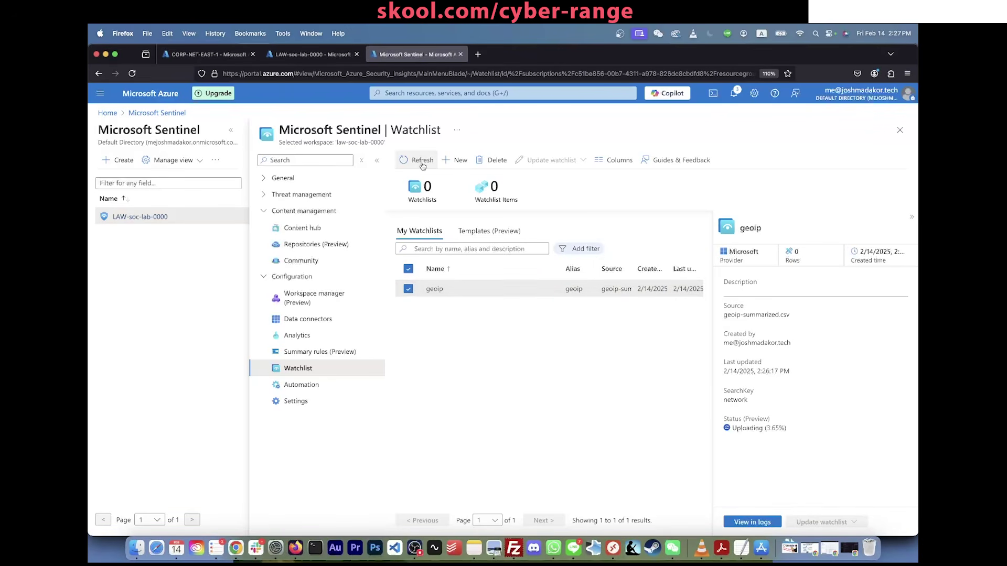
drag(788, 429, 736, 428)
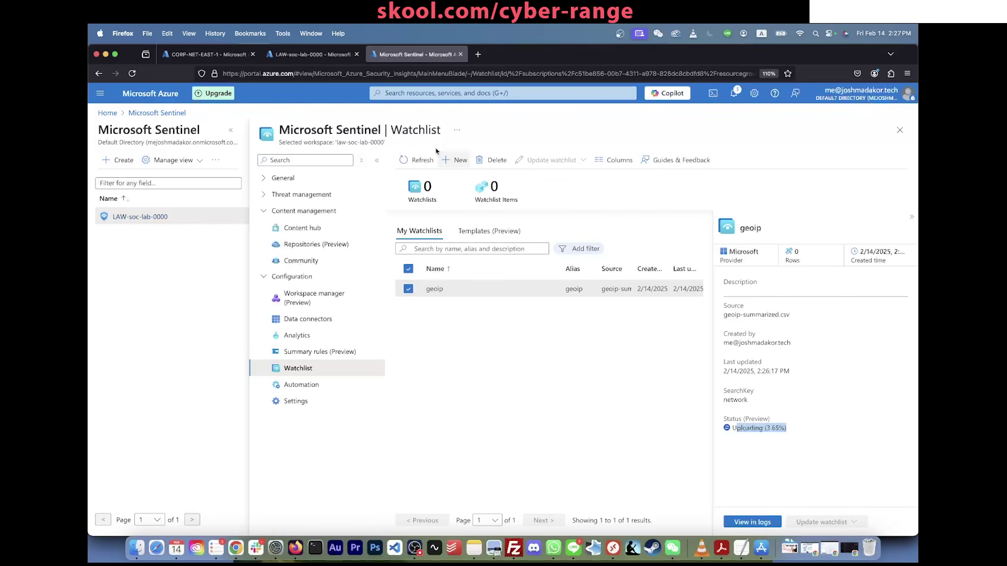
click(795, 431)
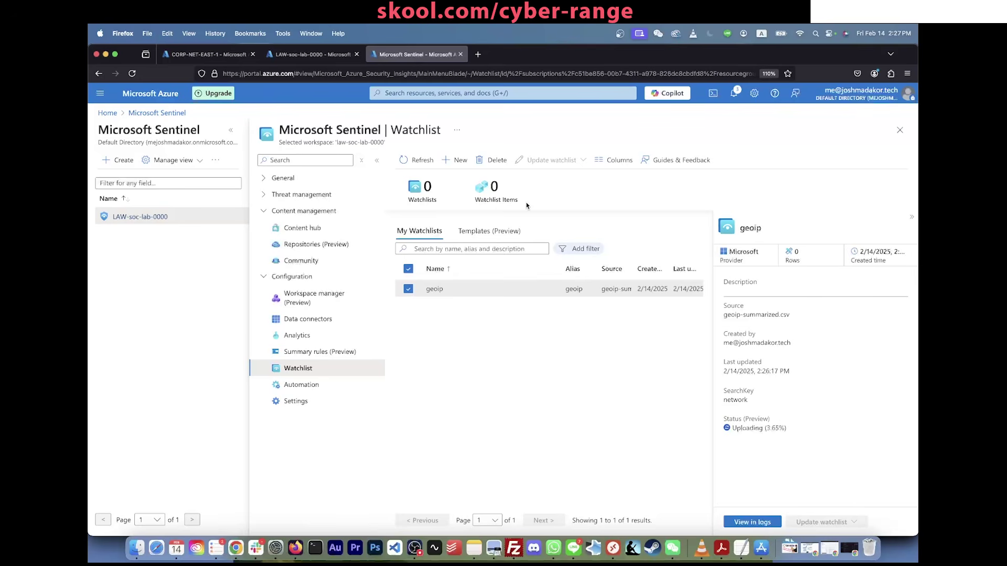
drag(527, 207, 481, 179)
click(509, 418)
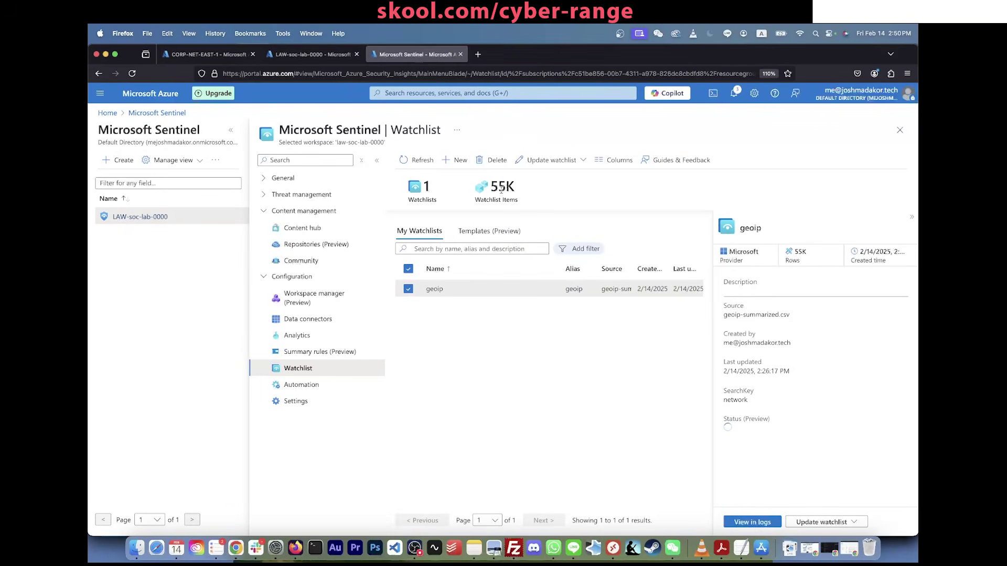
drag(517, 198, 489, 192)
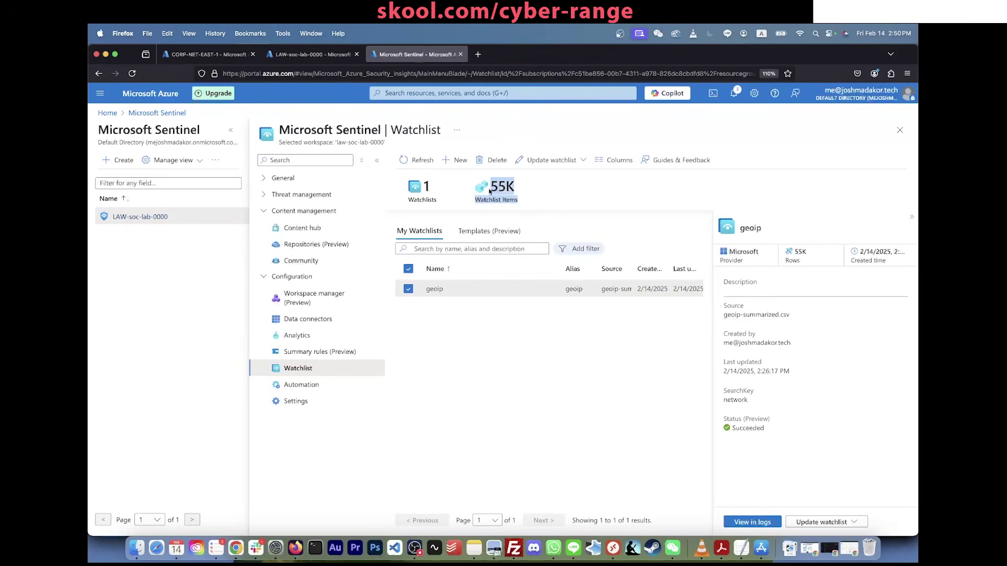
click(478, 188)
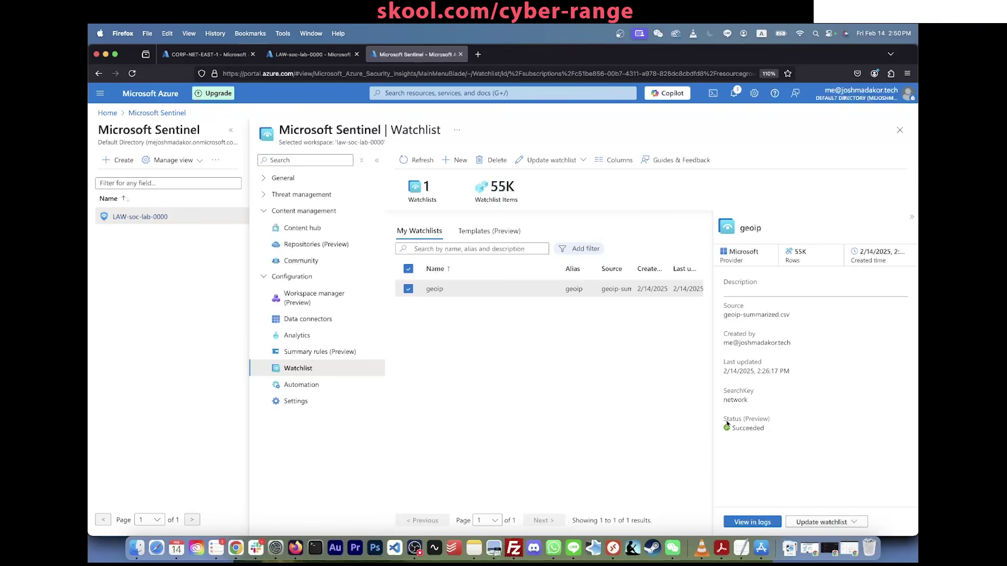
mouse_move(724, 419)
mouse_down()
mouse_move(771, 429)
mouse_move(734, 422)
mouse_up()
click(771, 429)
triple_click(734, 421)
click(762, 427)
mouse_move(309, 55)
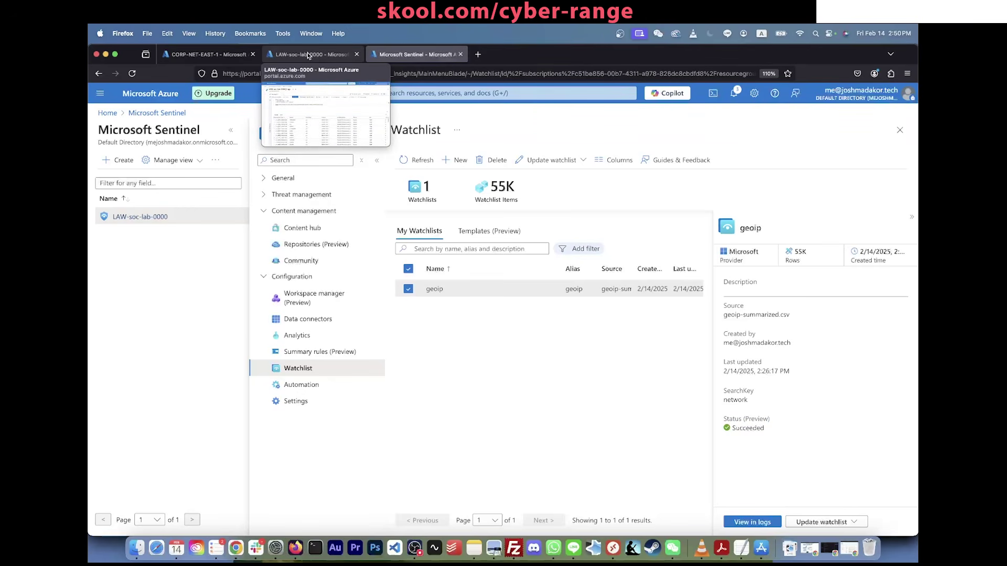
Step: Replace the old query with SecurityEvent, run it, and add _GetWatchlist("geoip") below
click(308, 55)
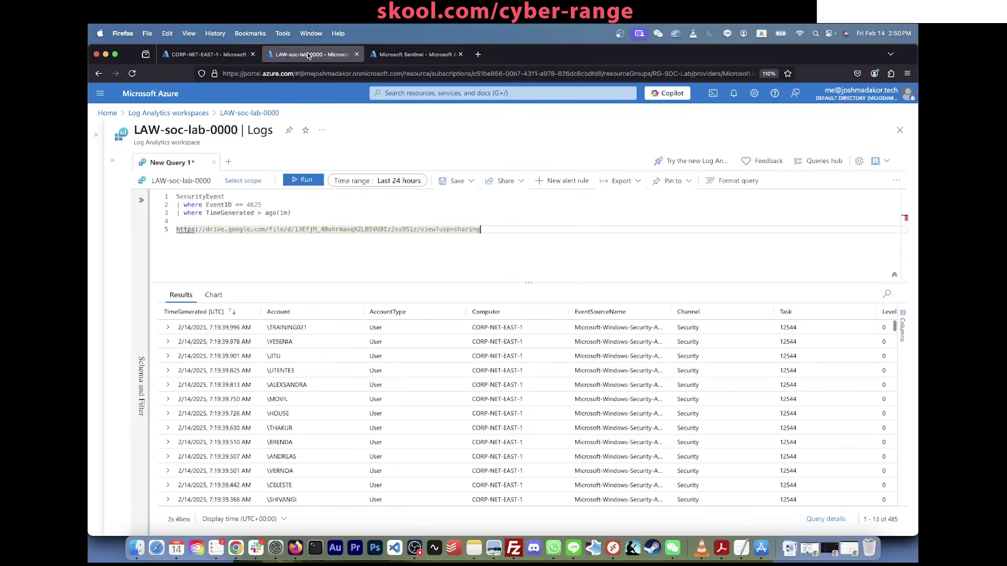
key(Return)
key(Return)
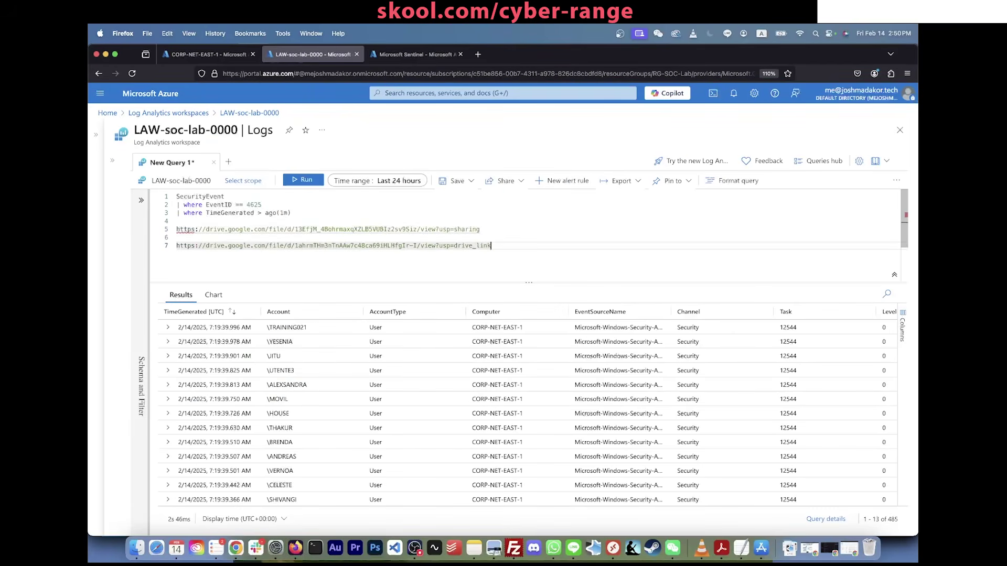
key(ctrl+a)
key(Delete)
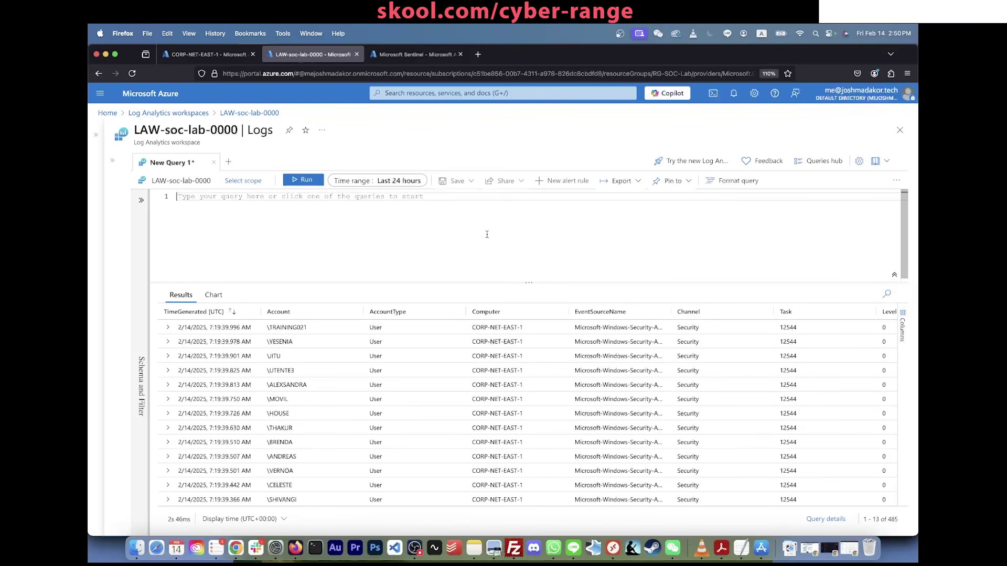
text(SecurityEvent)
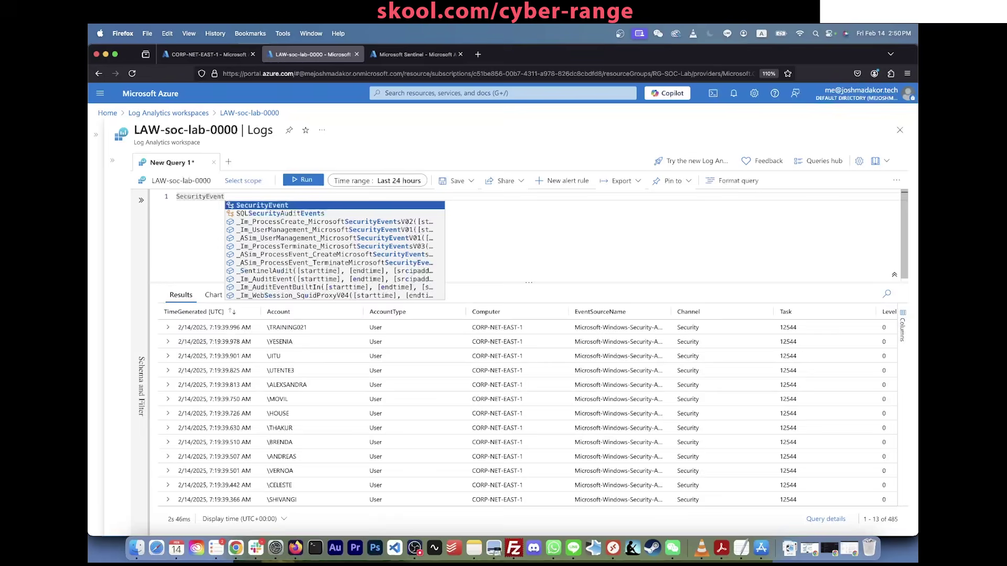
key(shift+Return)
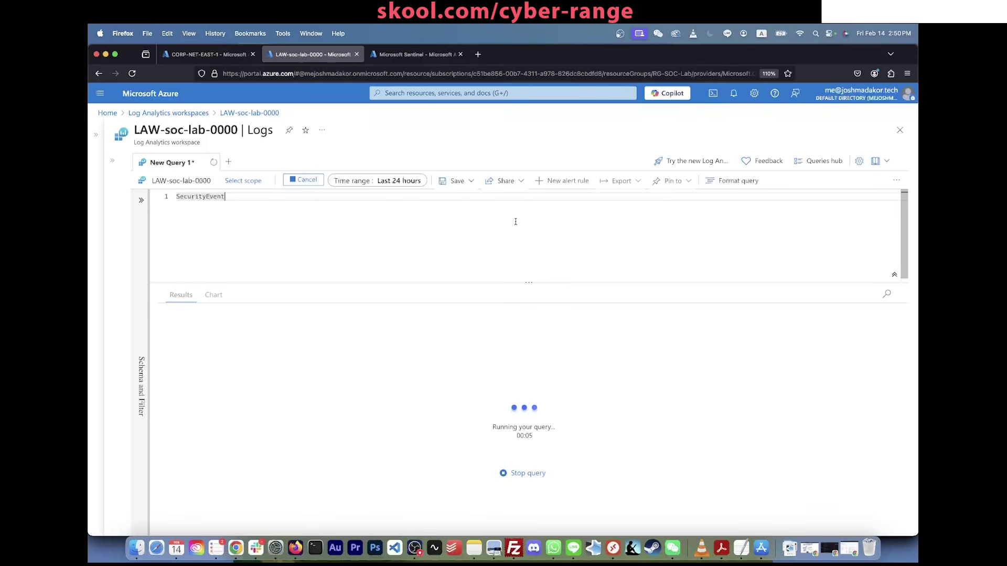
key(Return)
key(Return)
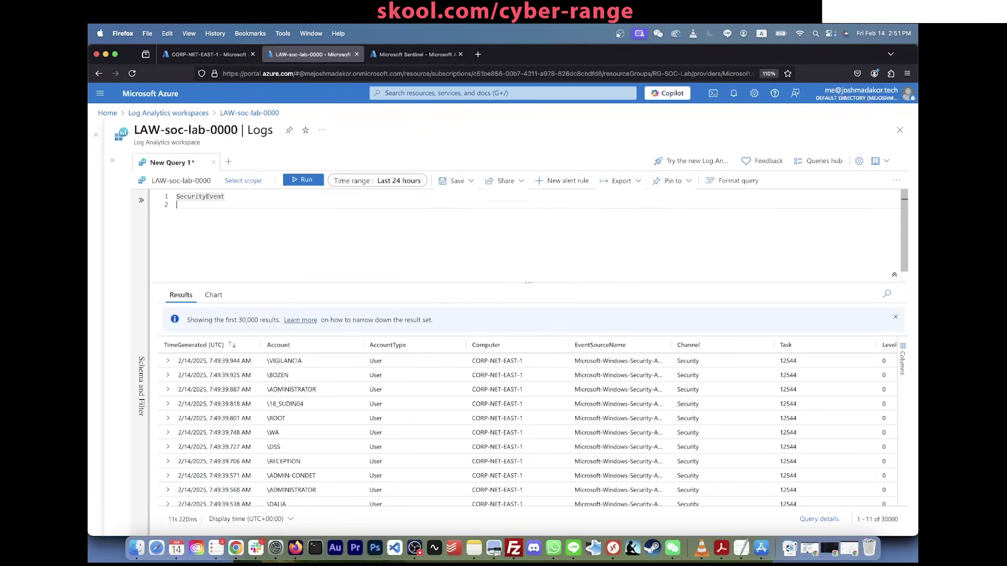
text(_GetWatchlist("geoip"))
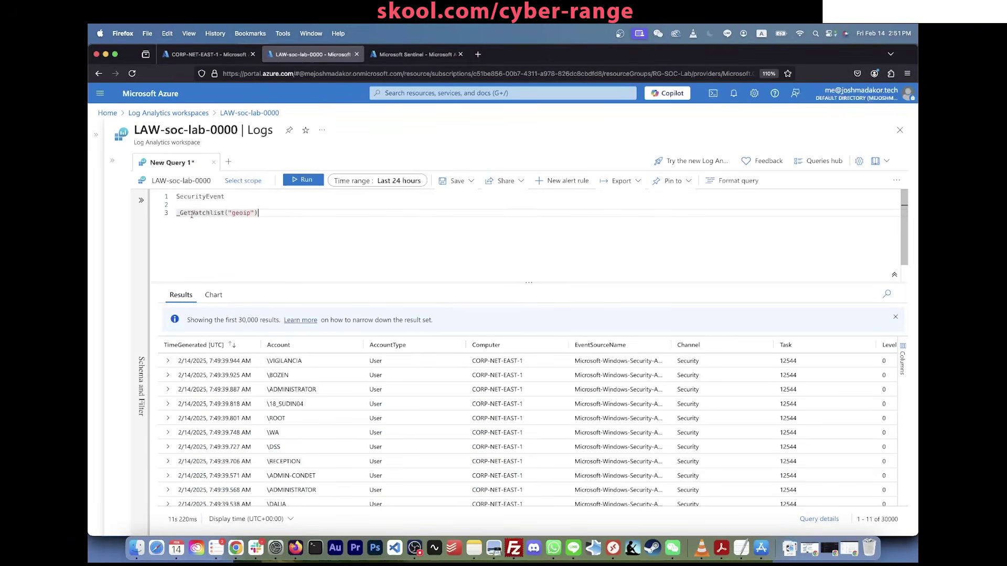
Step: Confirm the query's watchlist name matches Sentinel's geoip and run the watchlist query
drag(232, 213, 252, 212)
click(414, 54)
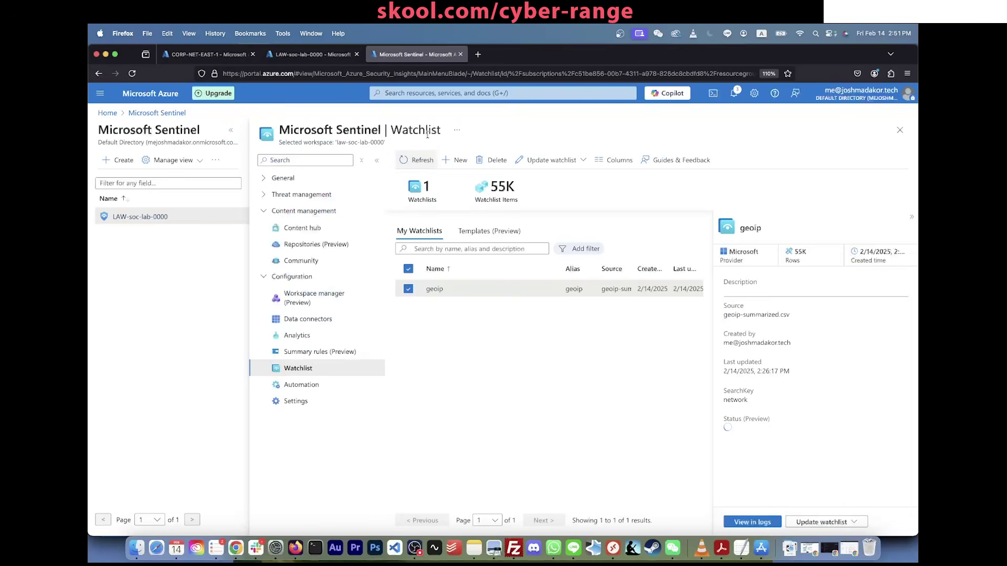
double_click(750, 228)
click(354, 55)
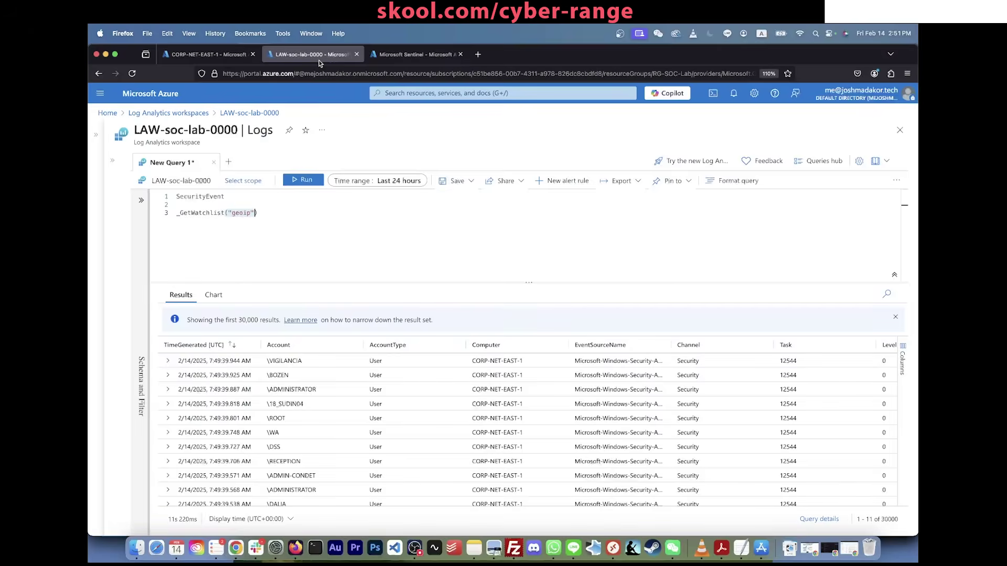
click(258, 213)
key(shift+Return)
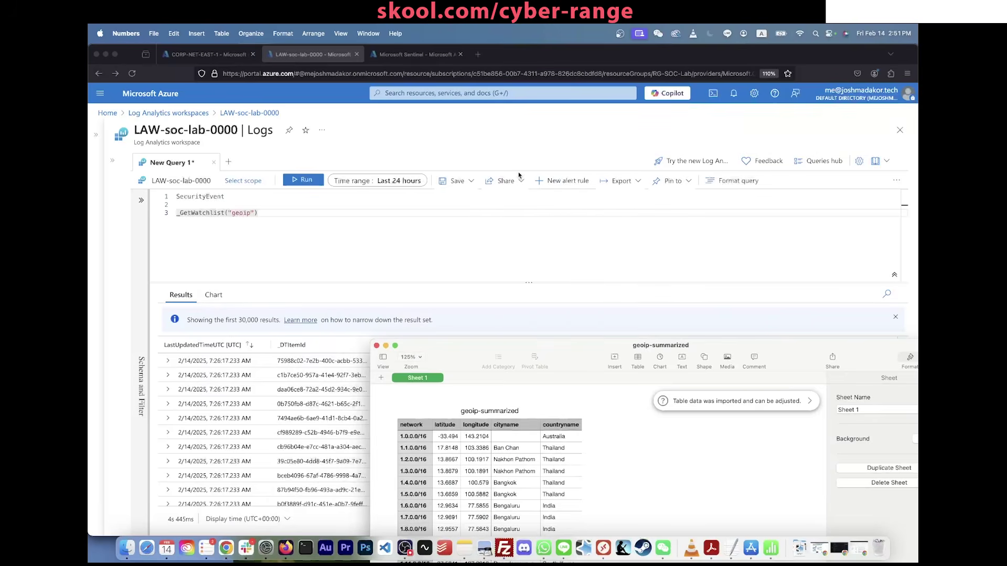
Step: Arrange the spreadsheet window beside the results and scroll through the watchlist rows
drag(514, 382, 701, 299)
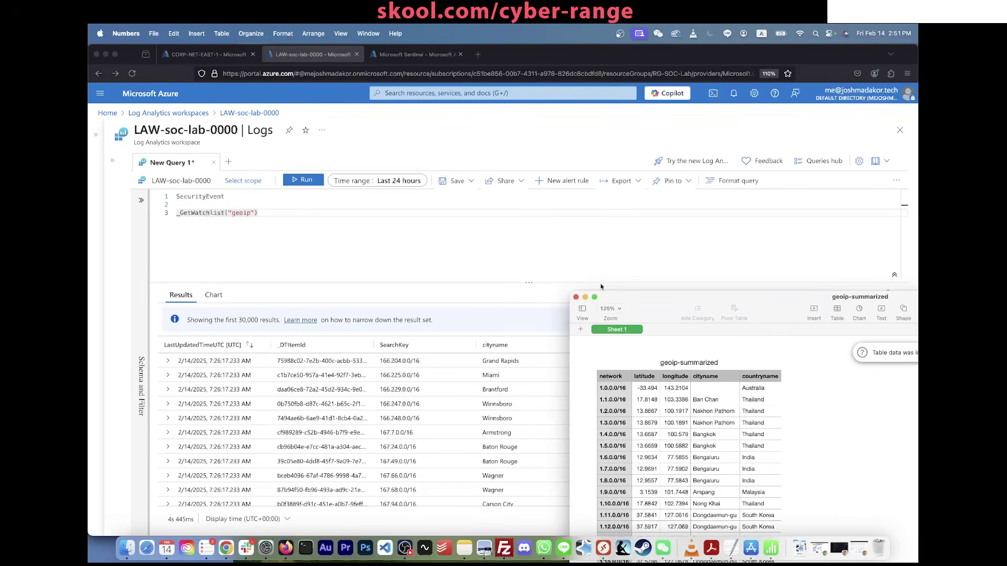
drag(620, 297, 683, 379)
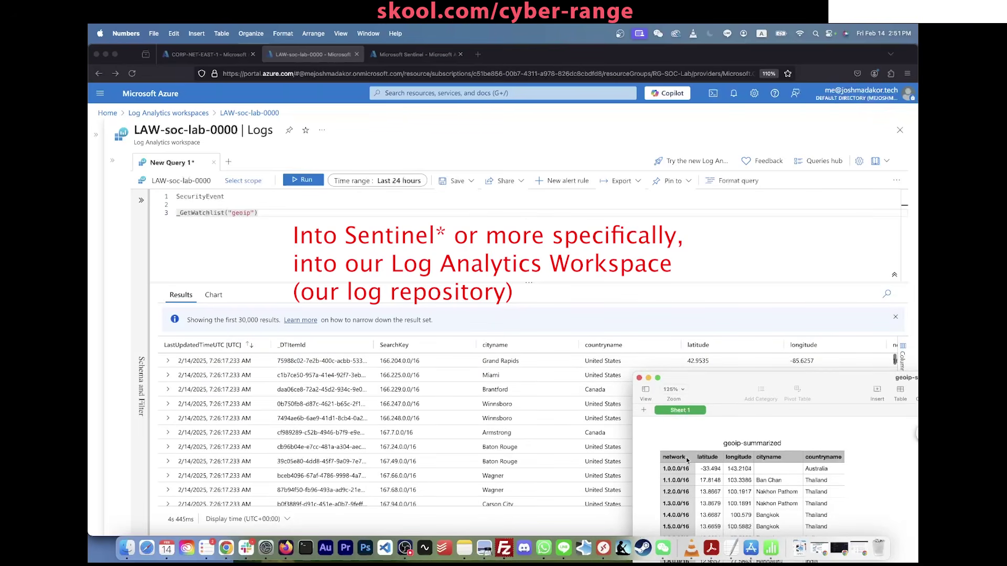
drag(682, 377, 581, 134)
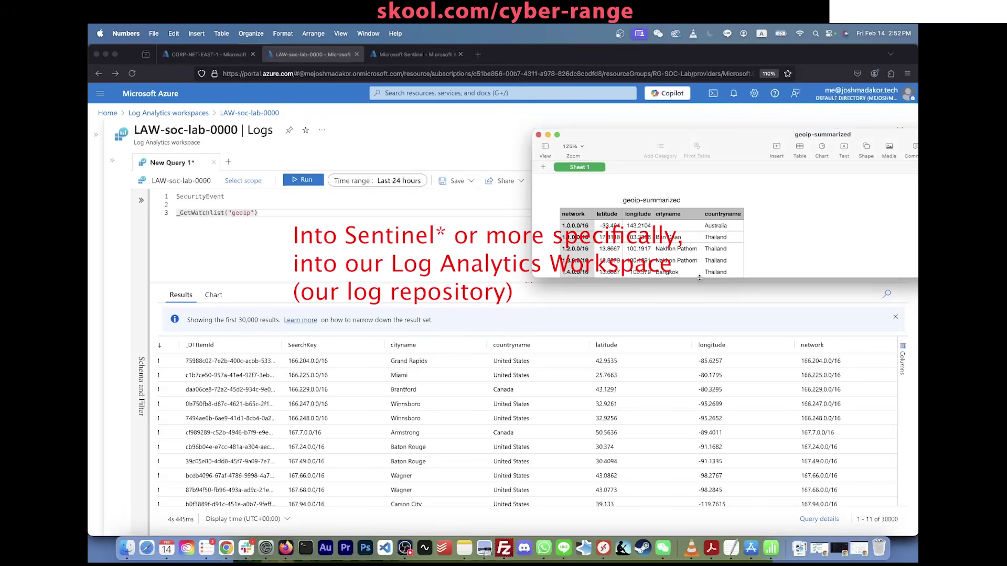
drag(700, 274, 699, 312)
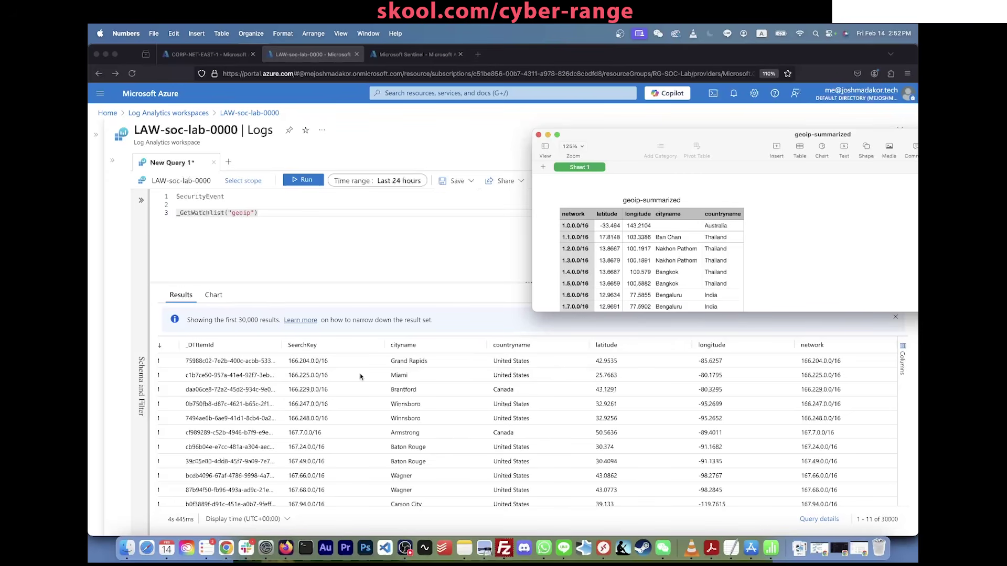
scroll(242, 394, left, 5)
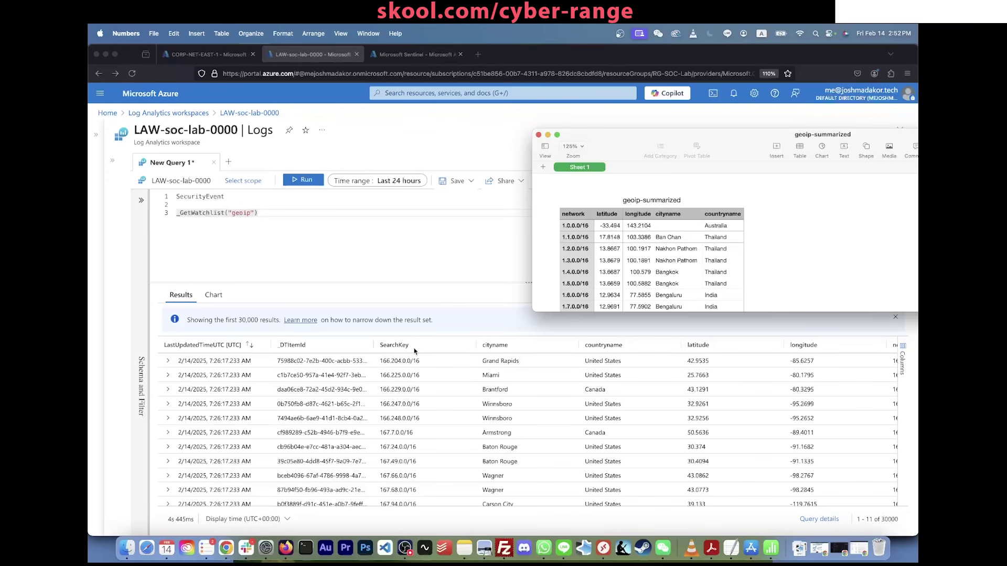
scroll(328, 402, down, 5)
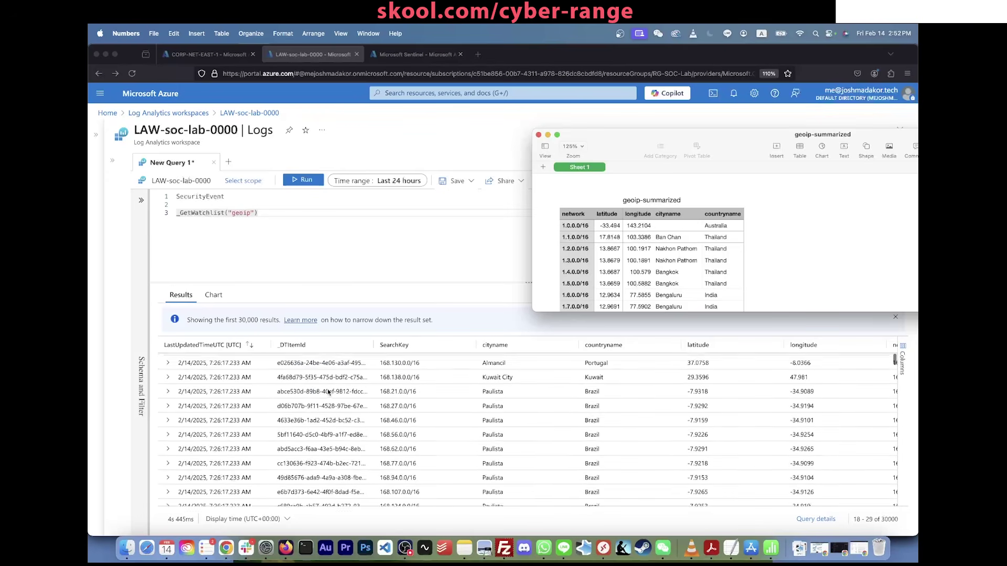
Step: Rewrite the query to filter EventID 4625 SecurityEvents and enrich them via ipv4_lookup on GeoIPDB_FULL
click(325, 416)
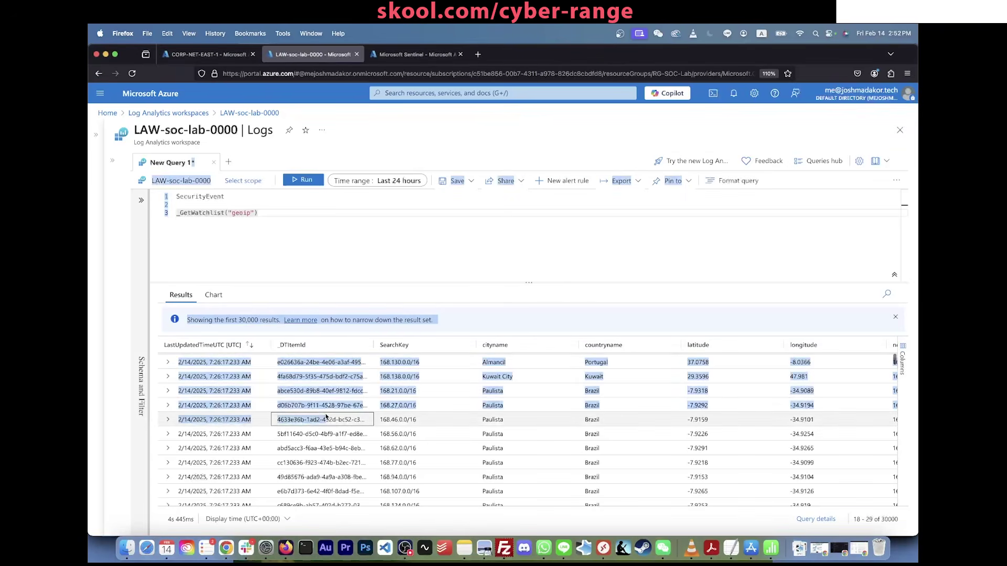
click(342, 226)
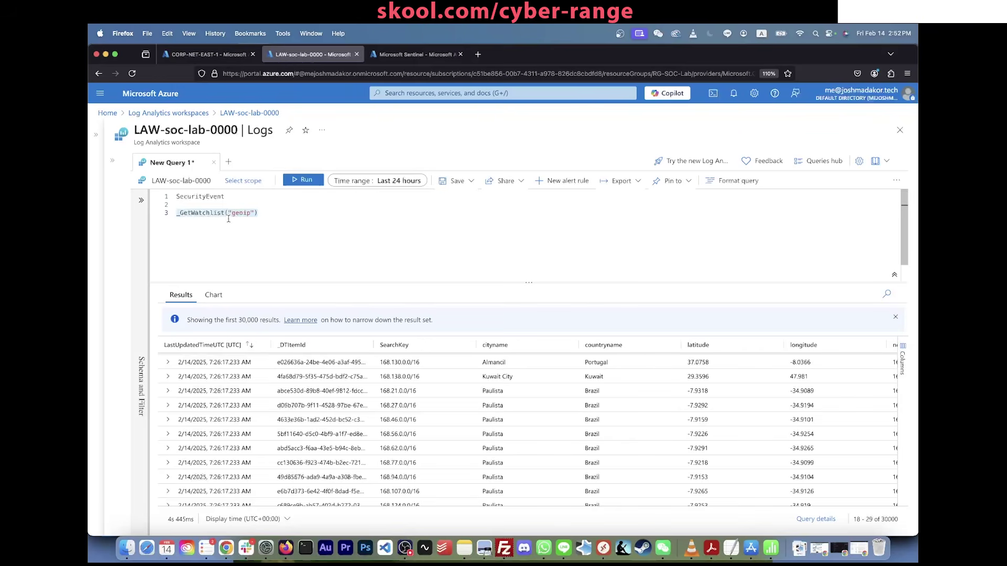
click(233, 195)
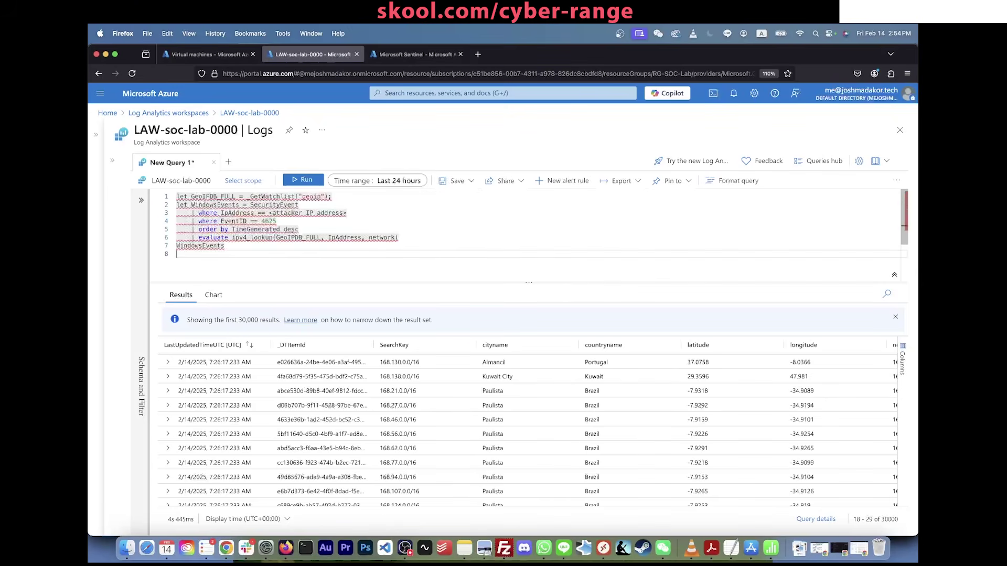
click(445, 258)
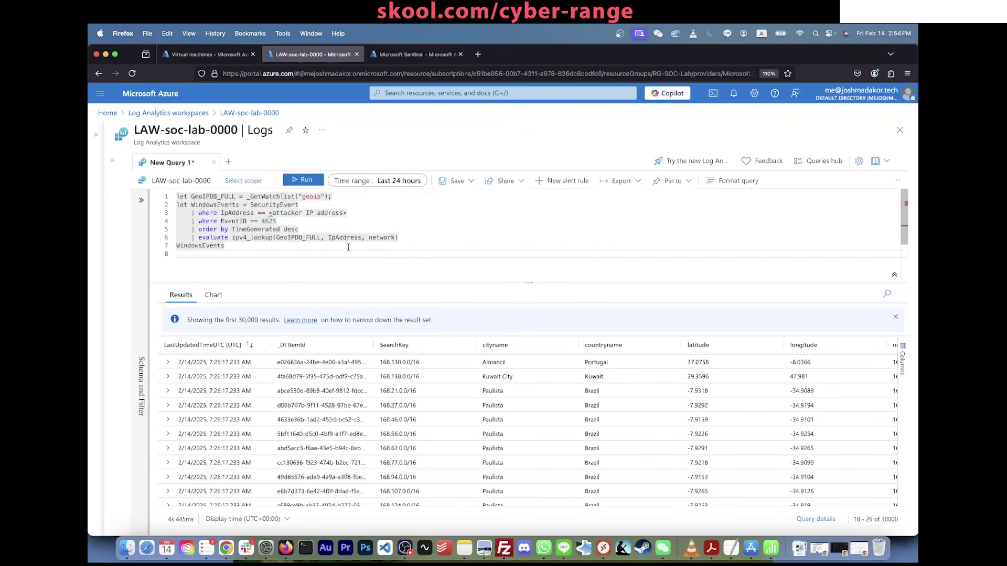
Step: Add blank lines below the geoip query to make room for a second query
drag(348, 247, 188, 211)
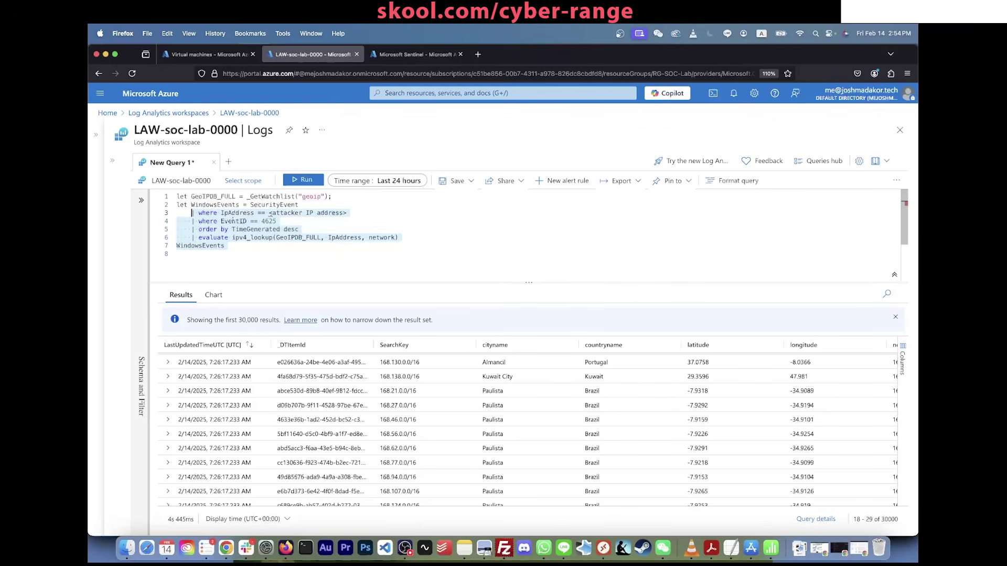
key(ctrl+a)
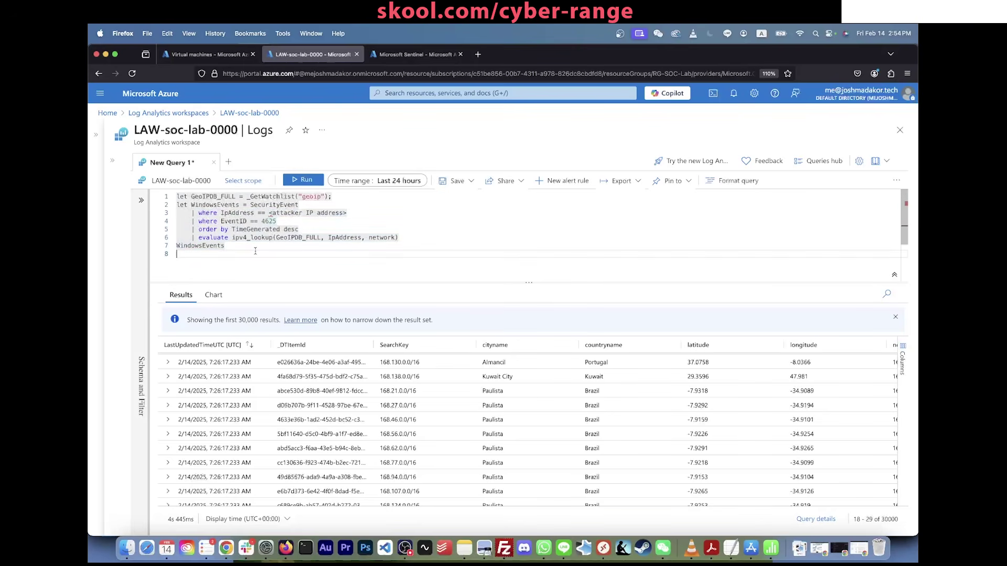
key(Return)
key(Return)
key(Up)
key(Up)
text(Security)
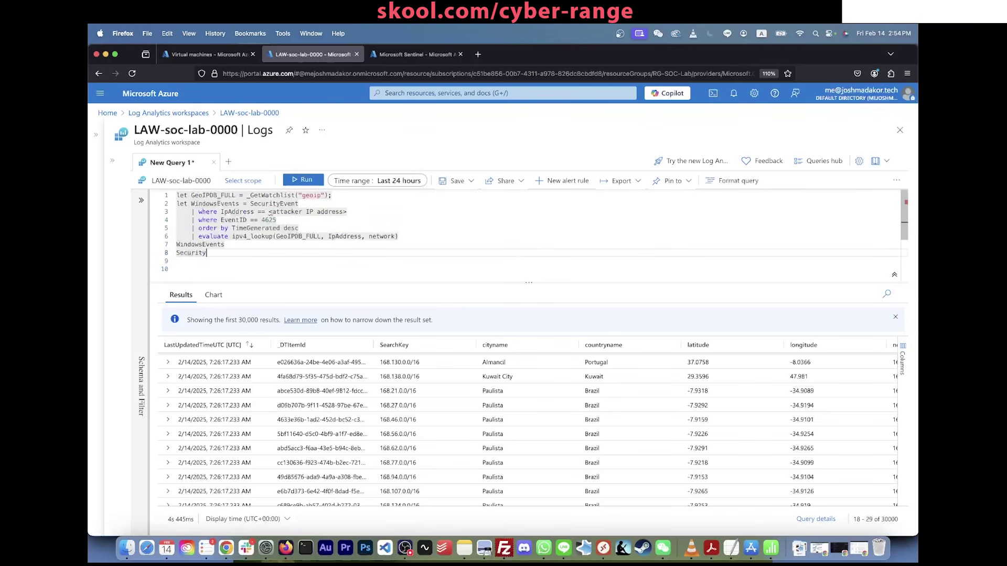
key(BackSpace)
key(BackSpace)
key(BackSpace)
key(BackSpace)
key(BackSpace)
key(BackSpace)
key(BackSpace)
key(Return)
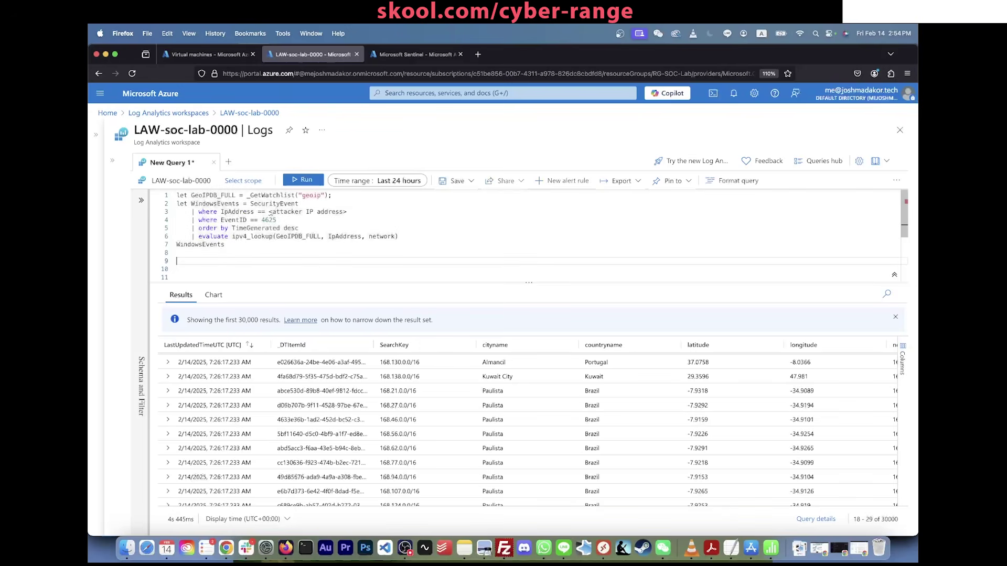
Step: Enter SecurityEvent | where EventID == "4625" using autocomplete and run it
text(Se)
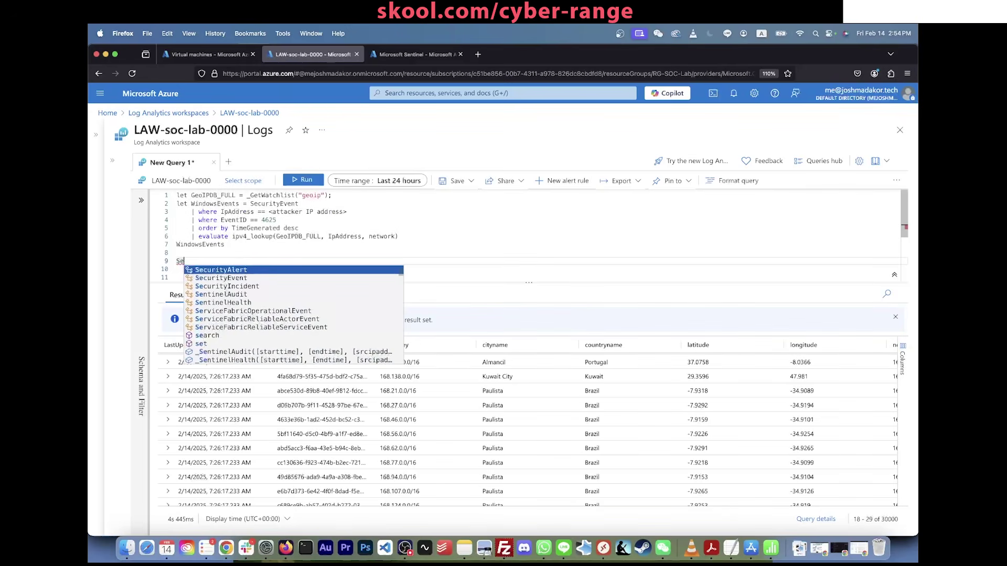
text(curity)
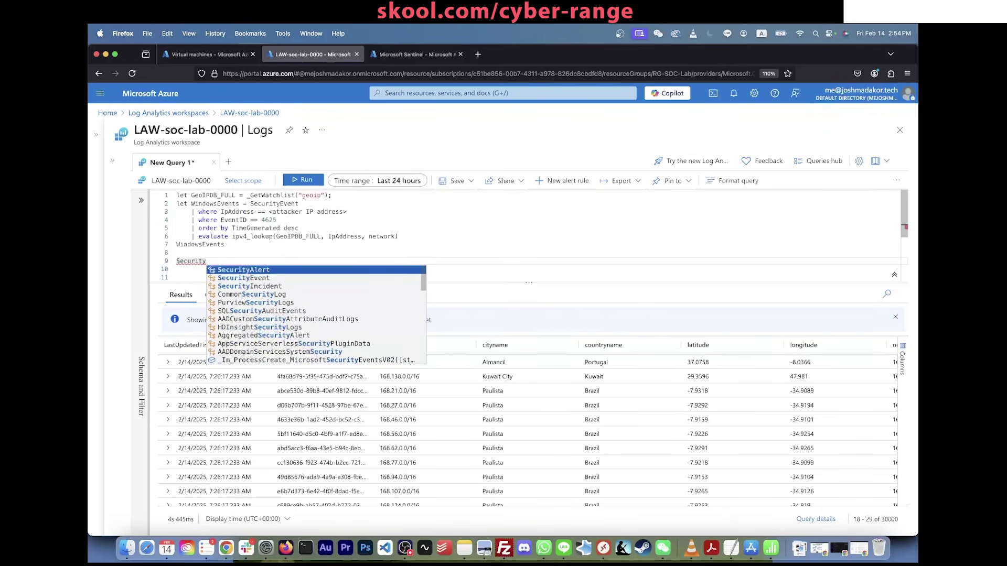
key(Down)
key(Return)
key(Return)
text(| whwer)
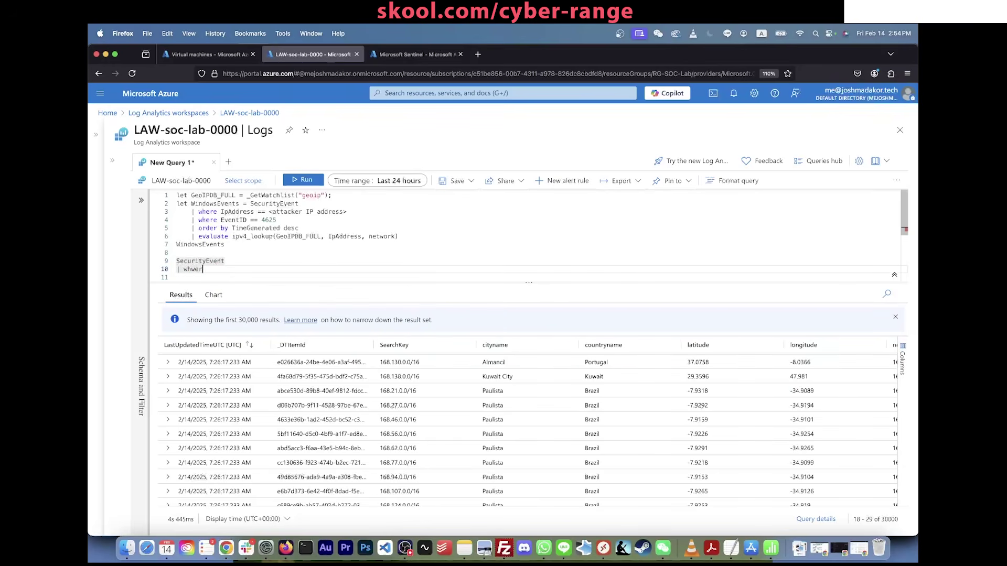
key(BackSpace)
key(BackSpace)
key(BackSpace)
text(her)
key(BackSpace)
key(BackSpace)
key(BackSpace)
text(ere EventID )
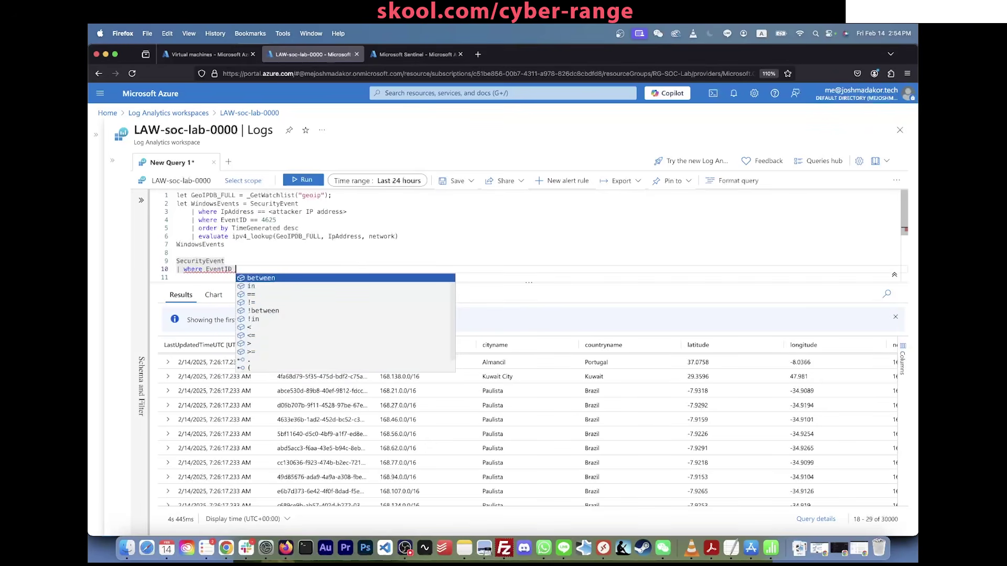
text(== "4625)
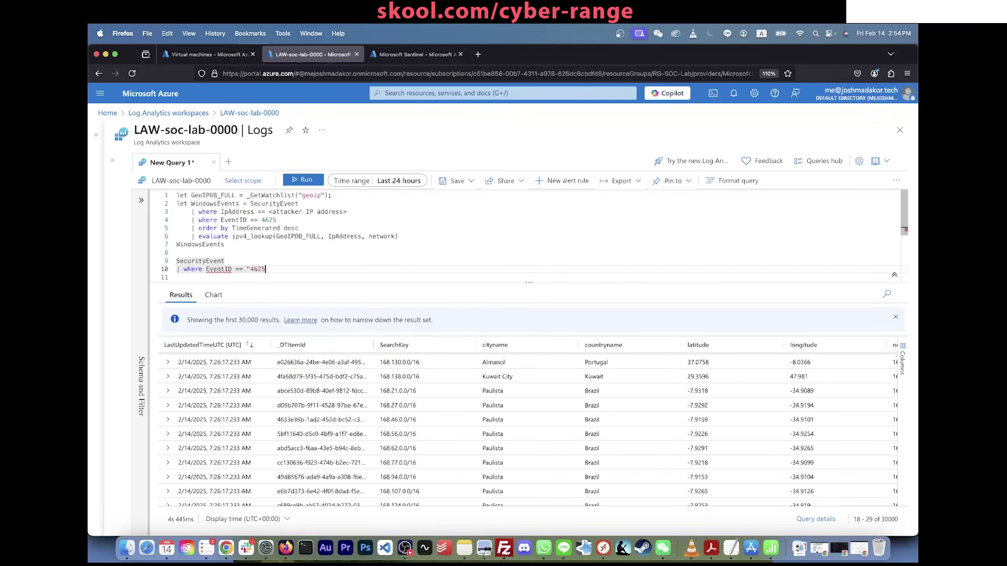
text(")
key(shift+Return)
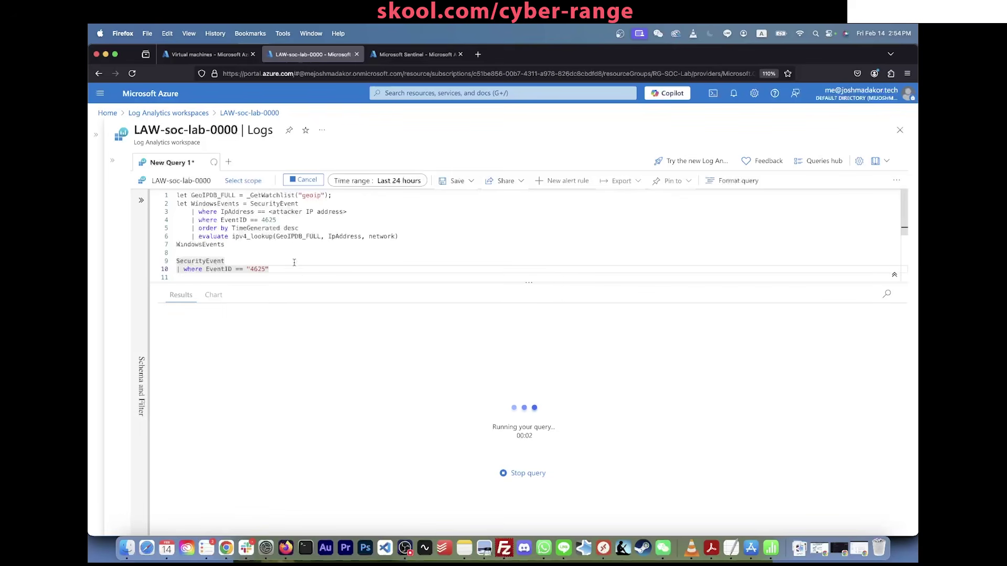
Step: Add a new blank line below the SecurityEvent query
drag(280, 269, 223, 261)
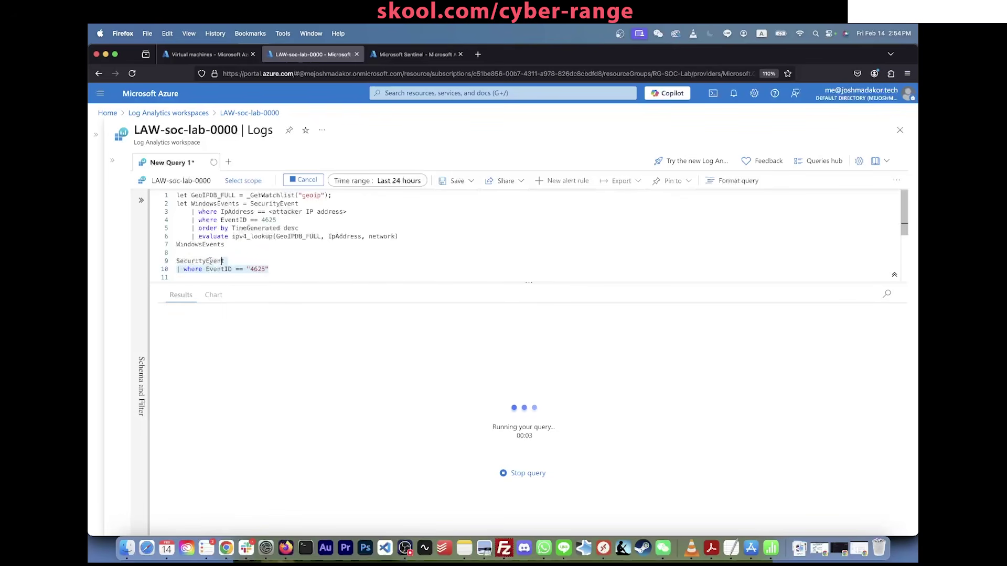
double_click(186, 261)
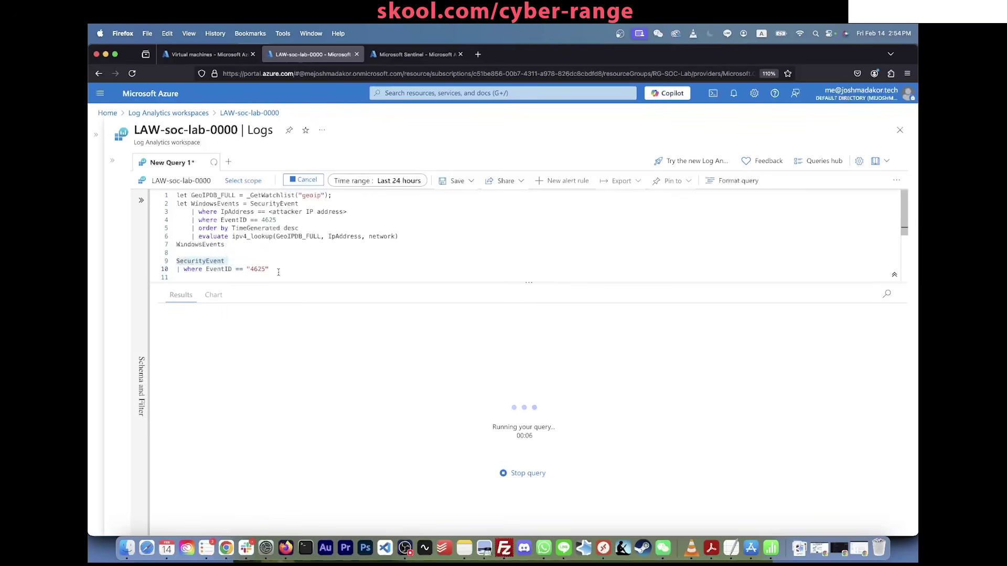
click(172, 274)
key(Return)
drag(172, 274, 175, 253)
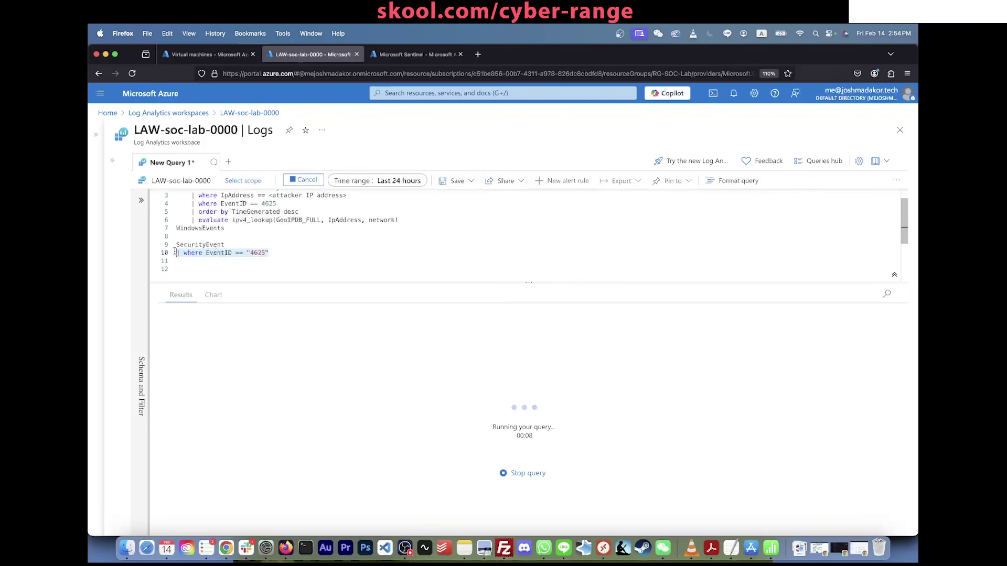
click(226, 262)
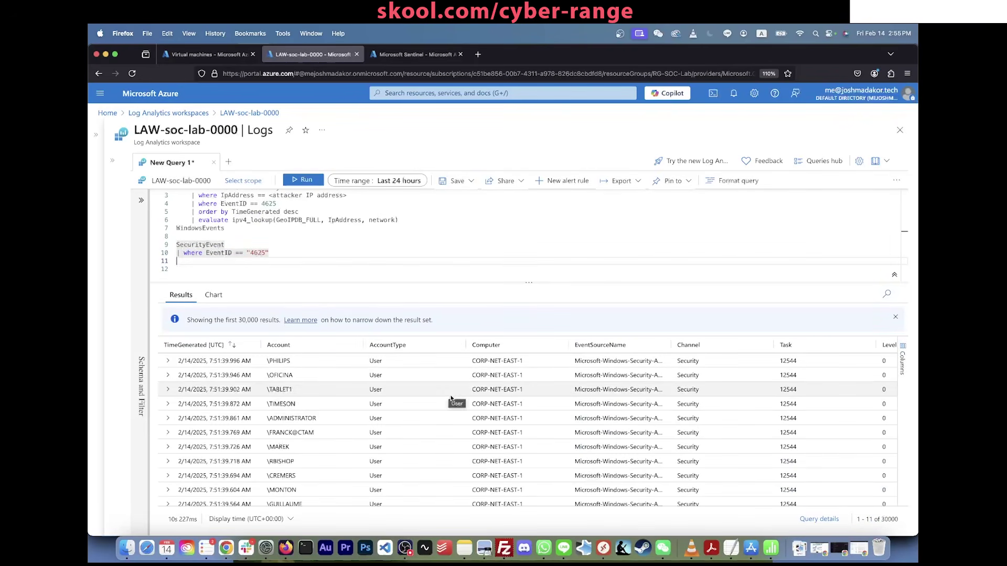
Step: Copy attacker IP 185.156.73.169 from the results and paste it, quoted, over the line 3 placeholder
scroll(466, 417, right, 10)
scroll(467, 418, right, 4)
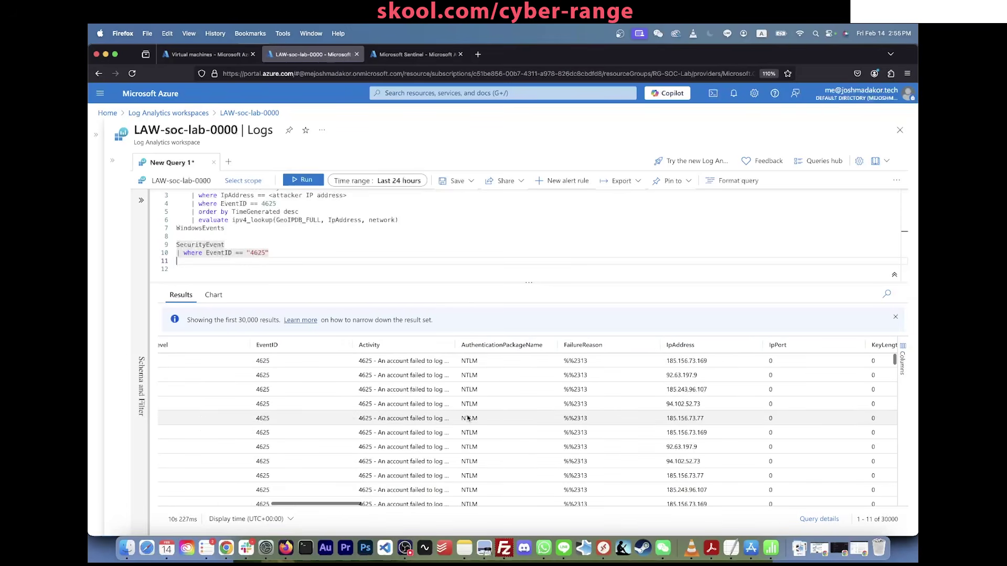
scroll(698, 365, left, 4)
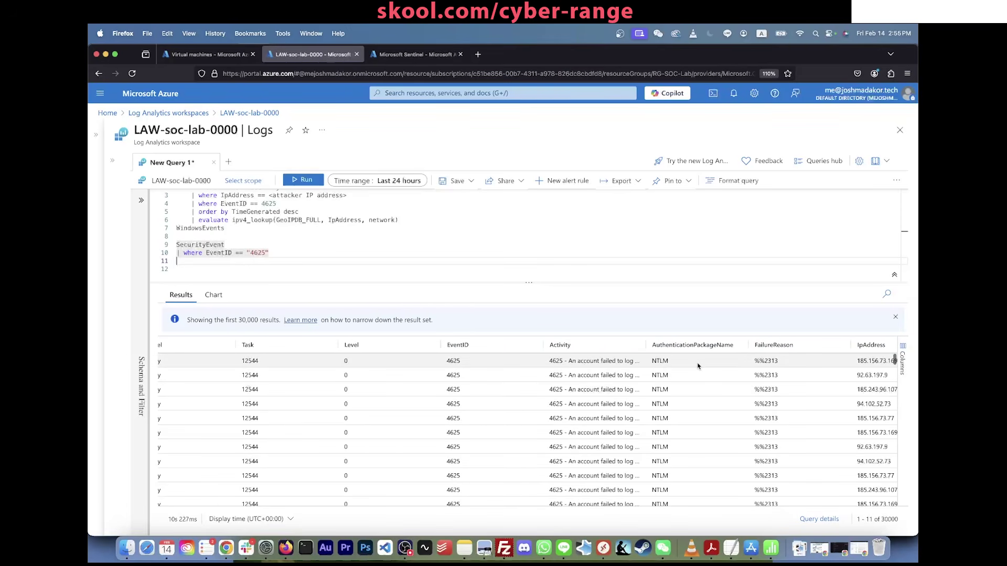
scroll(698, 365, right, 4)
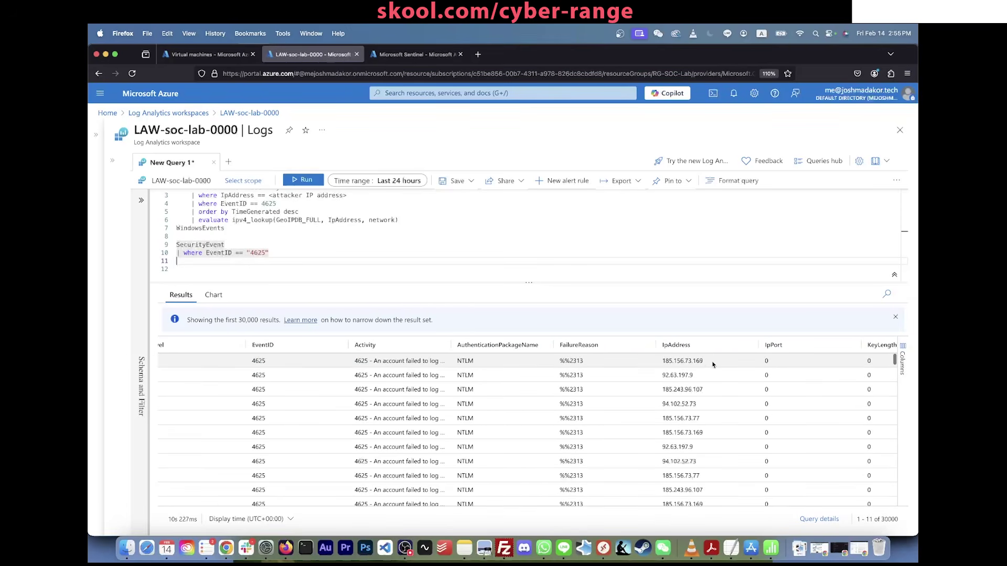
drag(706, 361, 663, 363)
key(super+c)
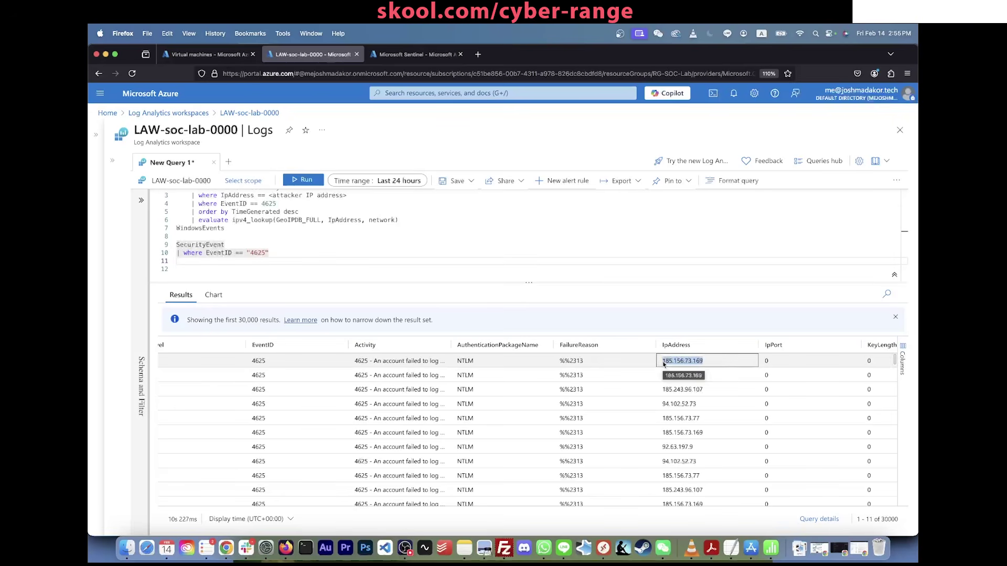
scroll(545, 246, up, 2)
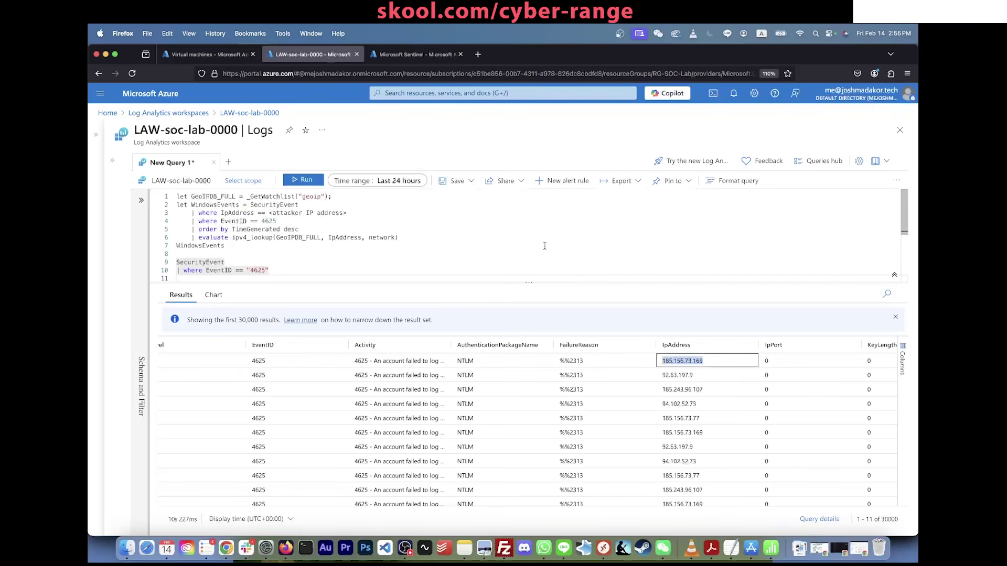
click(357, 258)
drag(353, 216, 269, 213)
text(")
key(super+v)
text(")
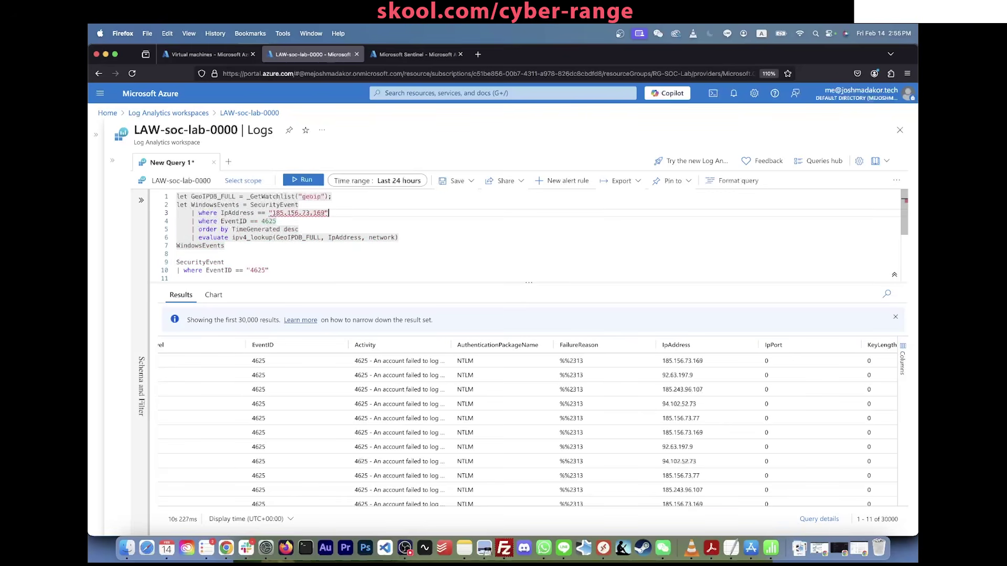
Step: Delete the separate SecurityEvent query, end line 6 with a semicolon, and run the geoip lookup
drag(200, 255, 282, 361)
key(BackSpace)
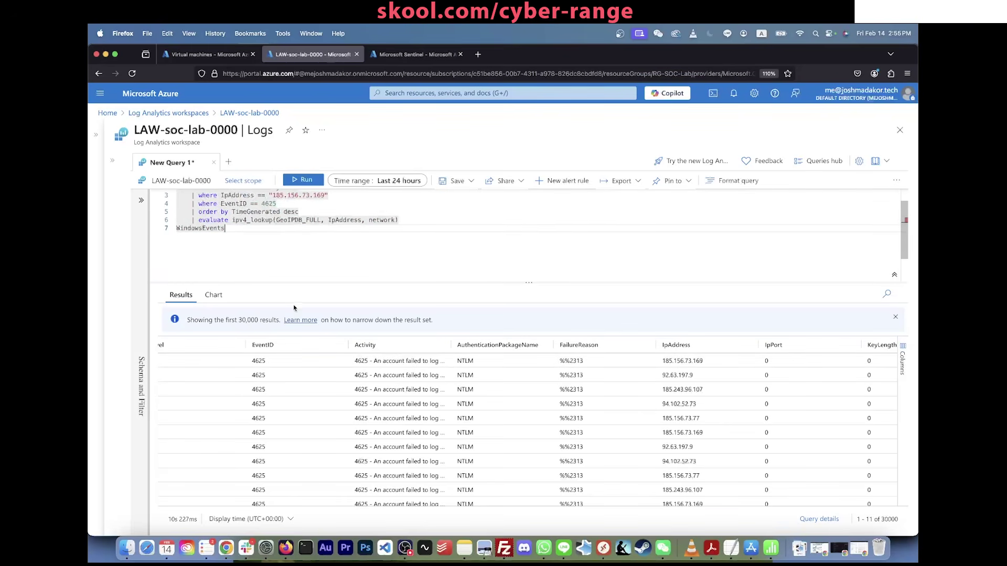
click(409, 237)
text(;)
key(shift+Return)
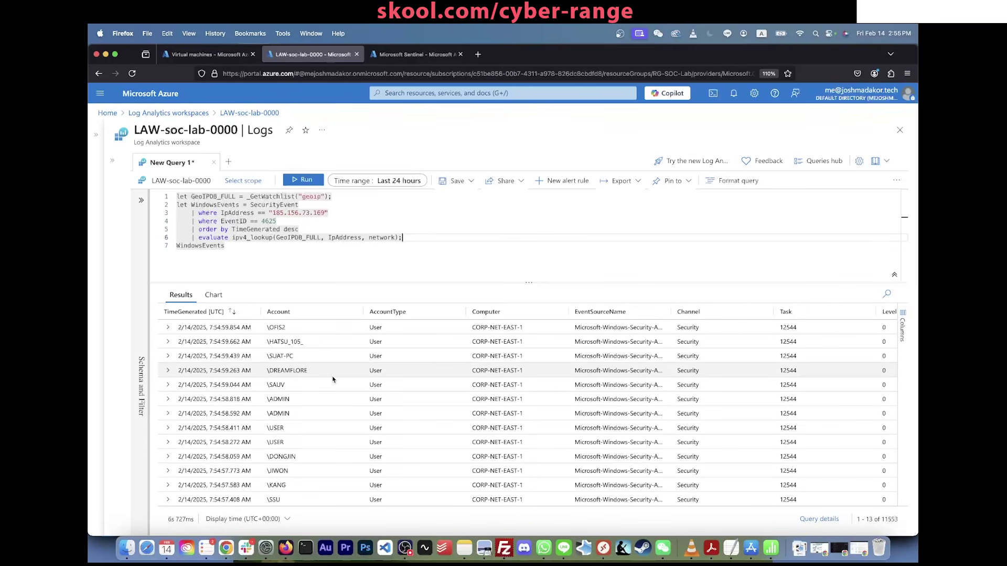
Step: Scroll the results to review cityname, countryname, latitude and longitude for 185.156.73.169
scroll(285, 398, down, 2)
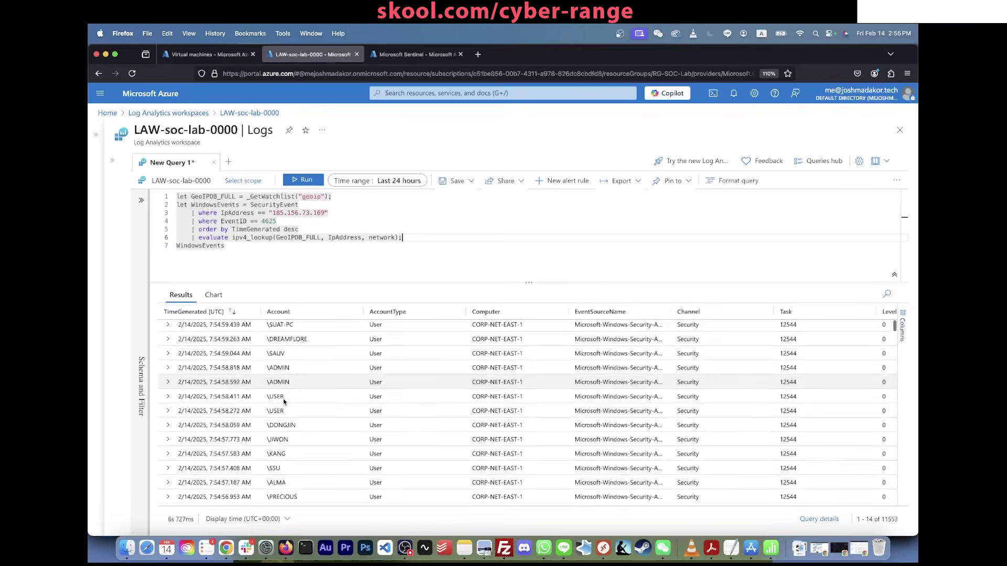
scroll(284, 401, down, 6)
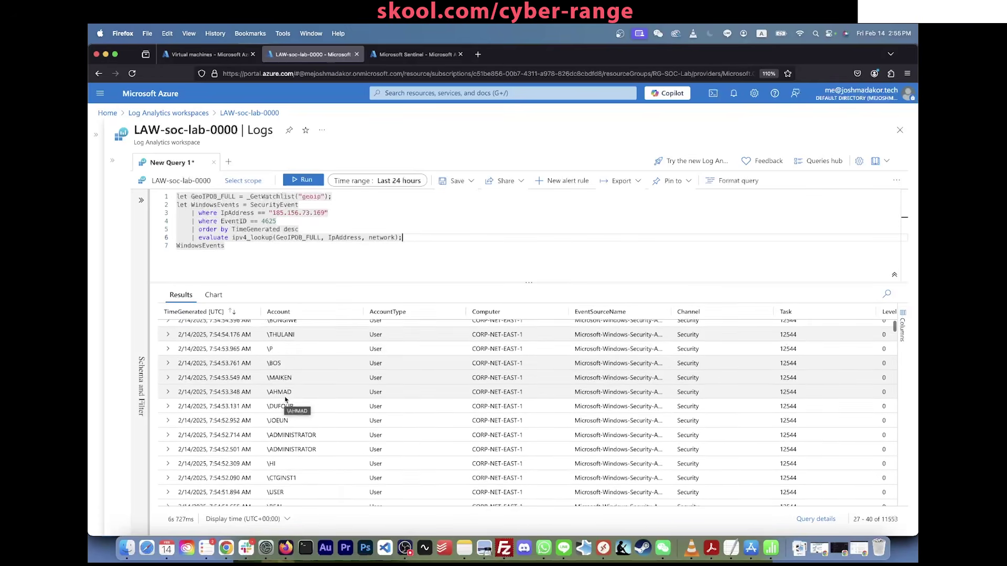
scroll(286, 400, up, 10)
scroll(388, 368, right, 3)
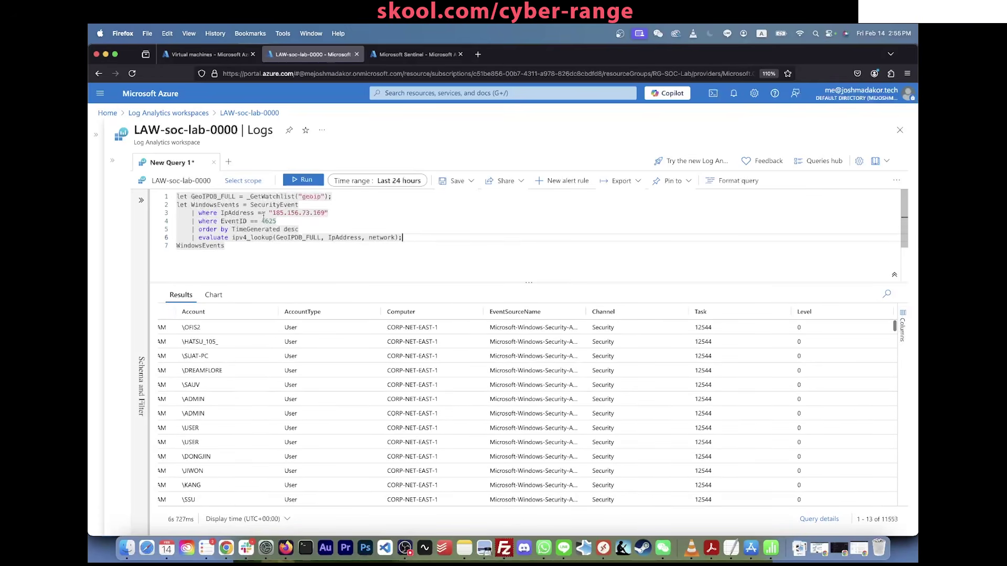
click(296, 199)
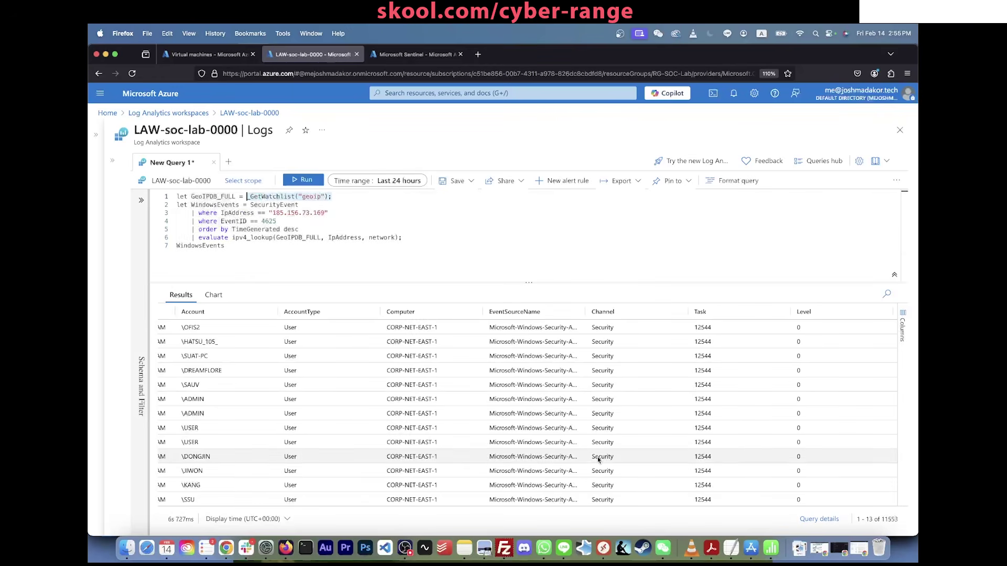
scroll(597, 457, right, 4)
drag(232, 504, 491, 510)
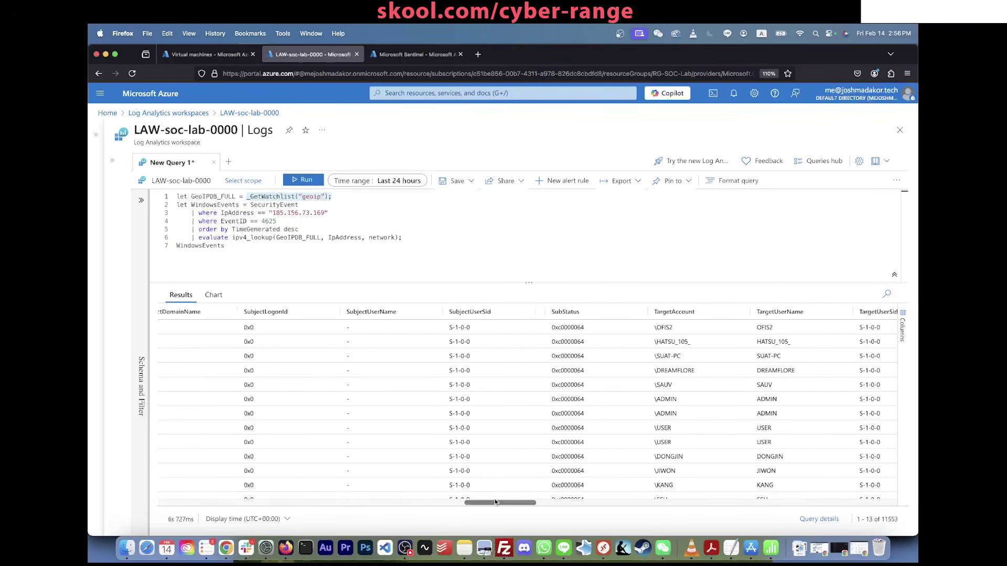
scroll(495, 502, right, 1)
drag(495, 503, 772, 516)
scroll(455, 386, right, 2)
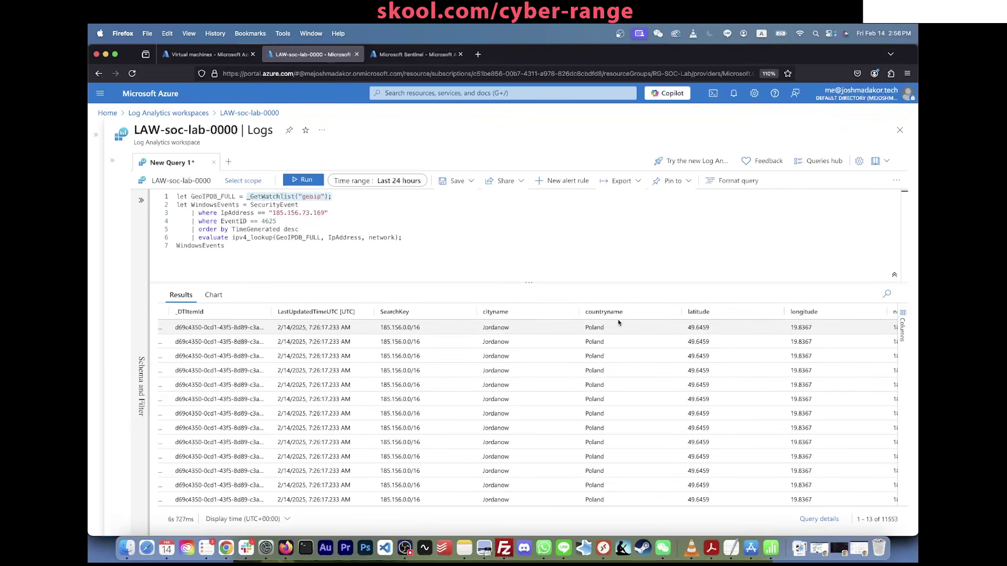
scroll(698, 331, right, 4)
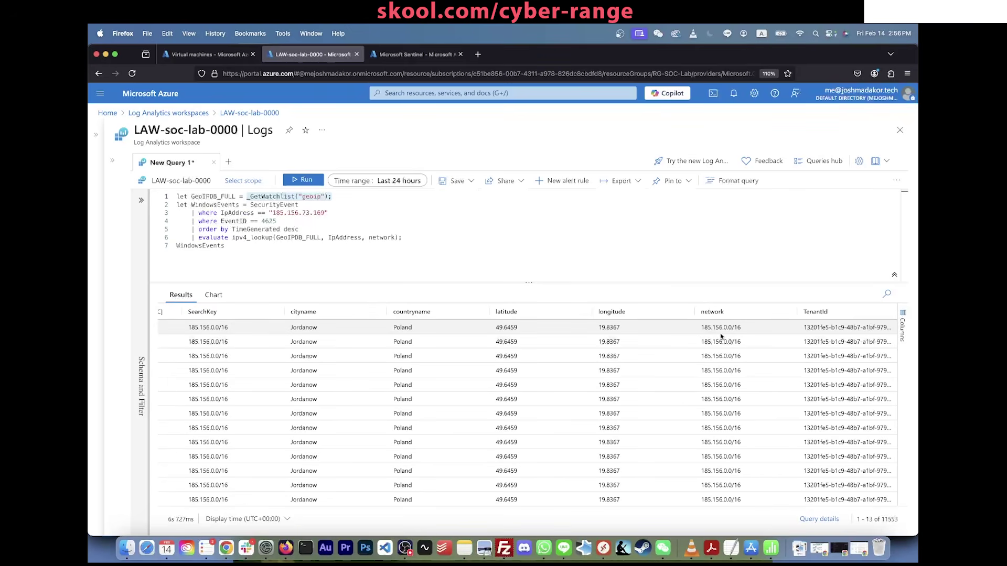
scroll(735, 333, right, 2)
scroll(756, 336, right, 3)
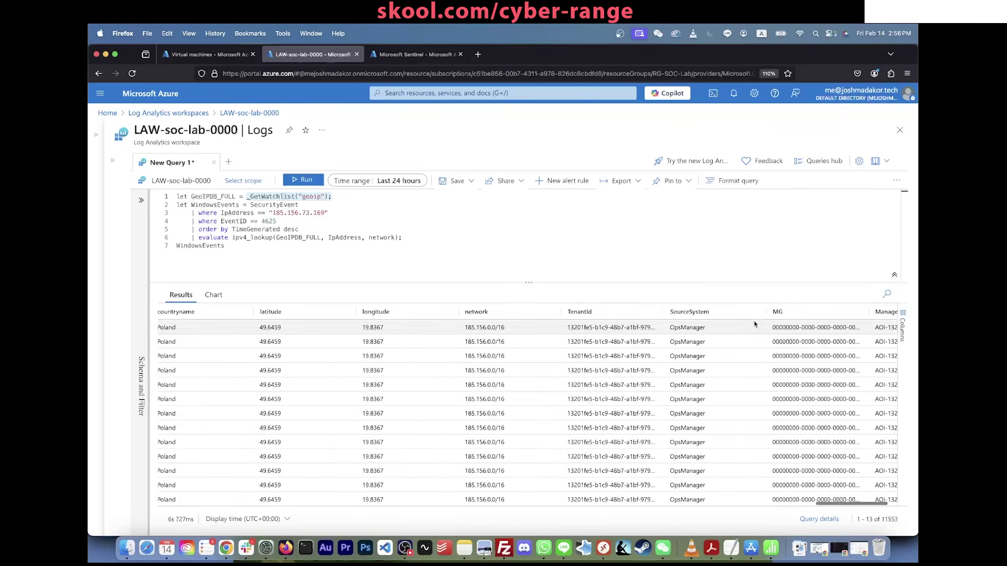
Step: Insert an empty line directly after WindowsEvents in the query
click(454, 258)
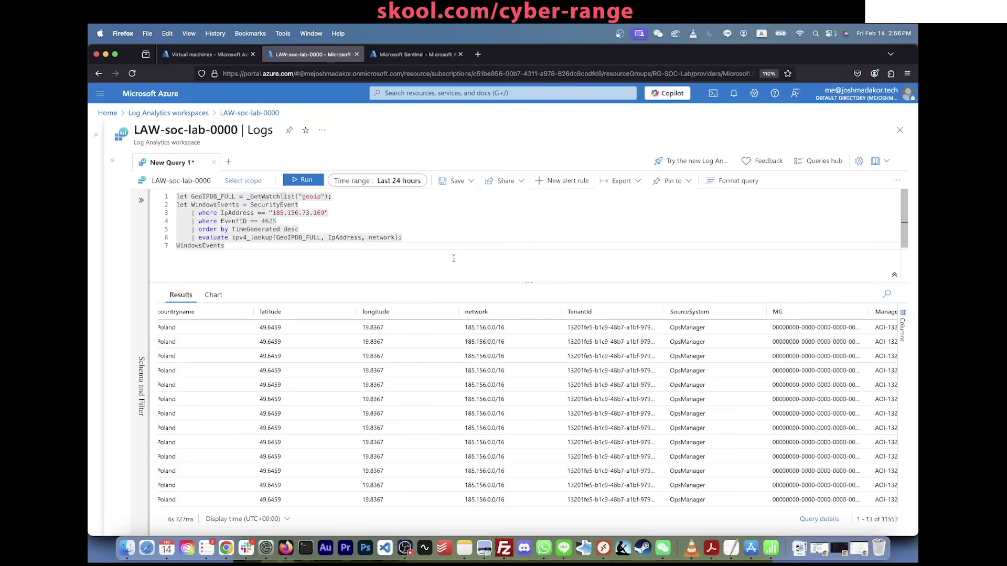
key(Return)
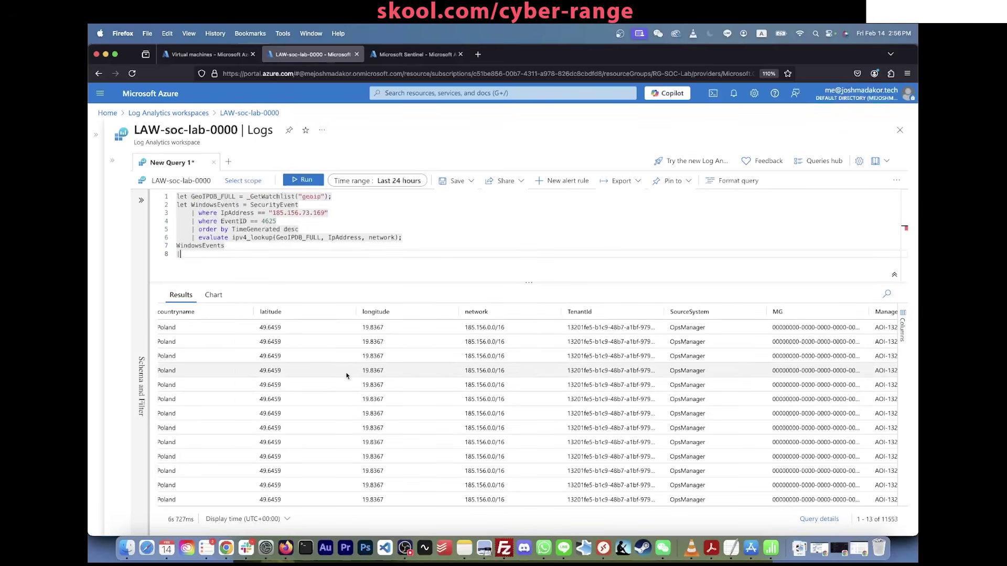
scroll(346, 375, left, 5)
scroll(346, 376, left, 3)
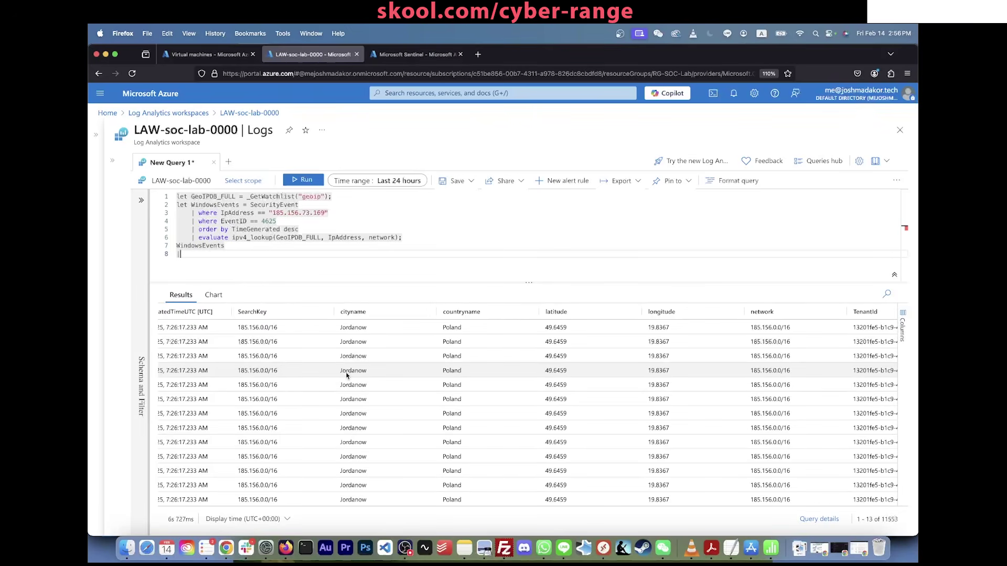
Step: Add '| project TimeGenerated, Computer, IpAddress, cityname, countryname, latitude, longitude' and run it
text(Timegproject Timeg)
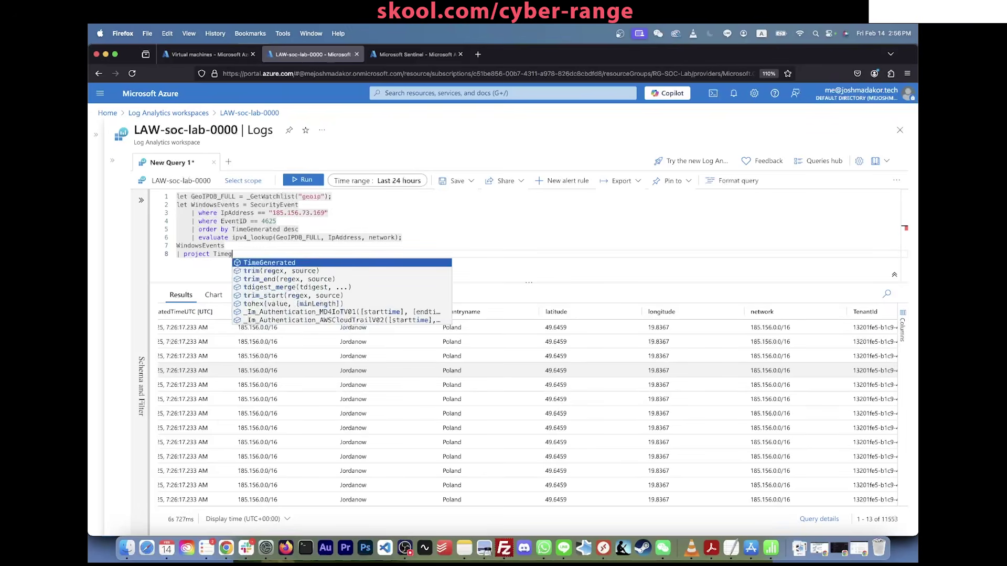
key(Tab)
text(, Comp)
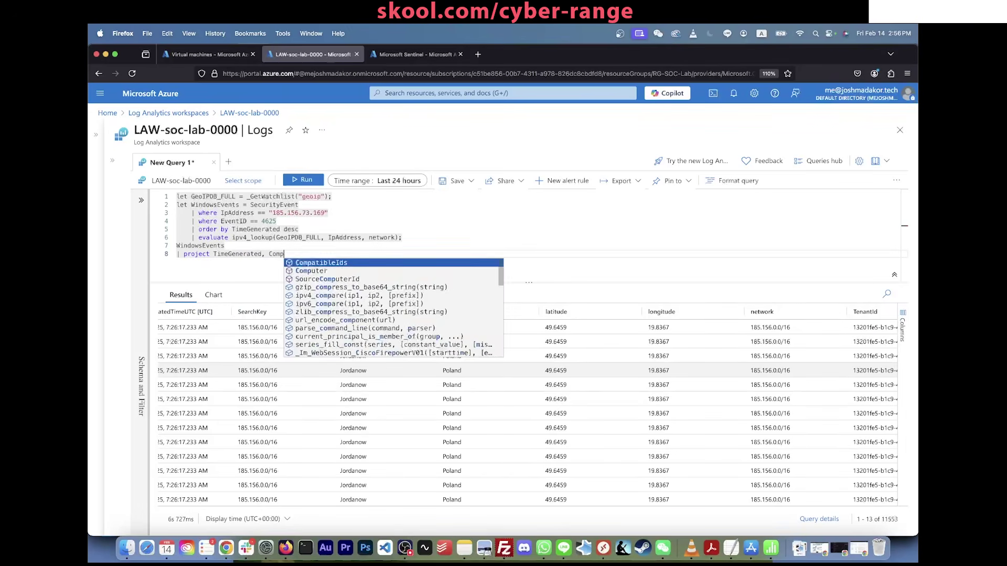
text(uter, )
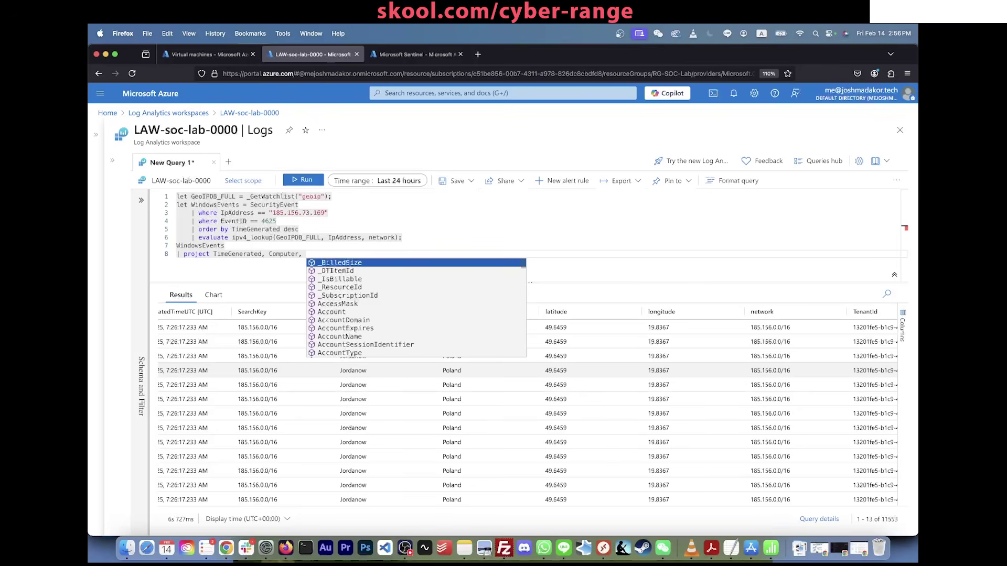
text(Ip)
key(Tab)
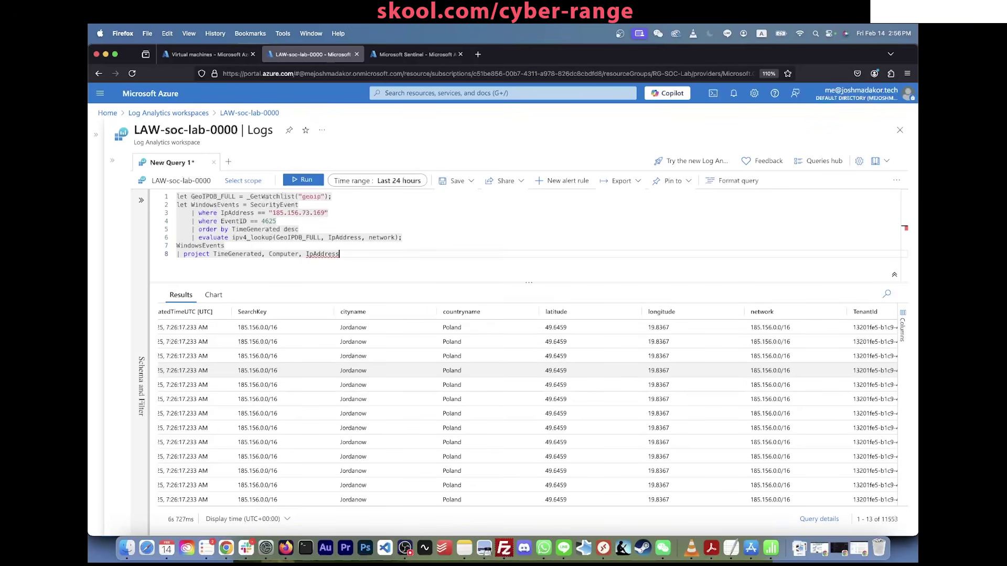
text(, array_iff()
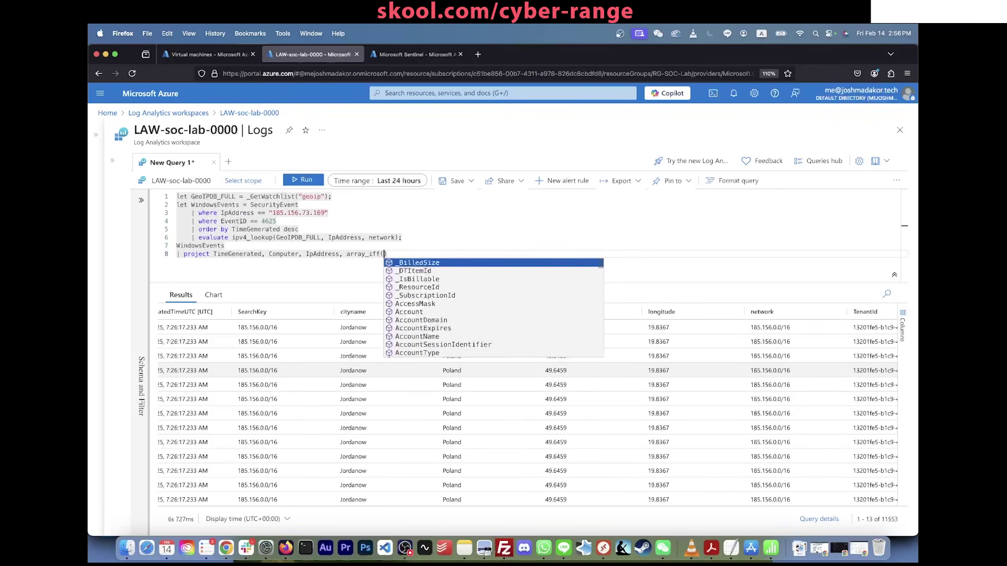
key(BackSpace)
key(BackSpace)
key(BackSpace)
key(BackSpace)
key(BackSpace)
key(BackSpace)
key(BackSpace)
key(BackSpace)
key(BackSpace)
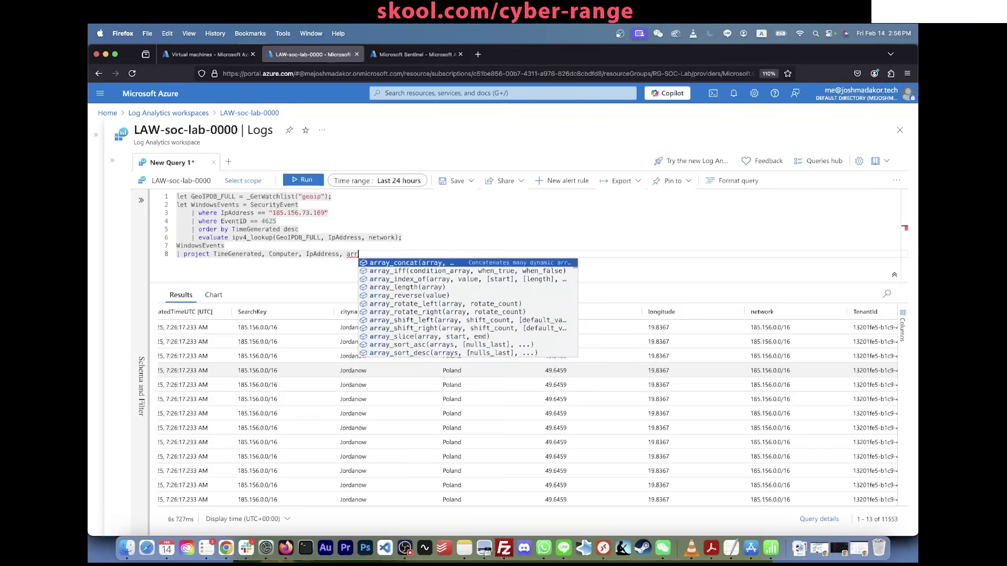
text(citynam)
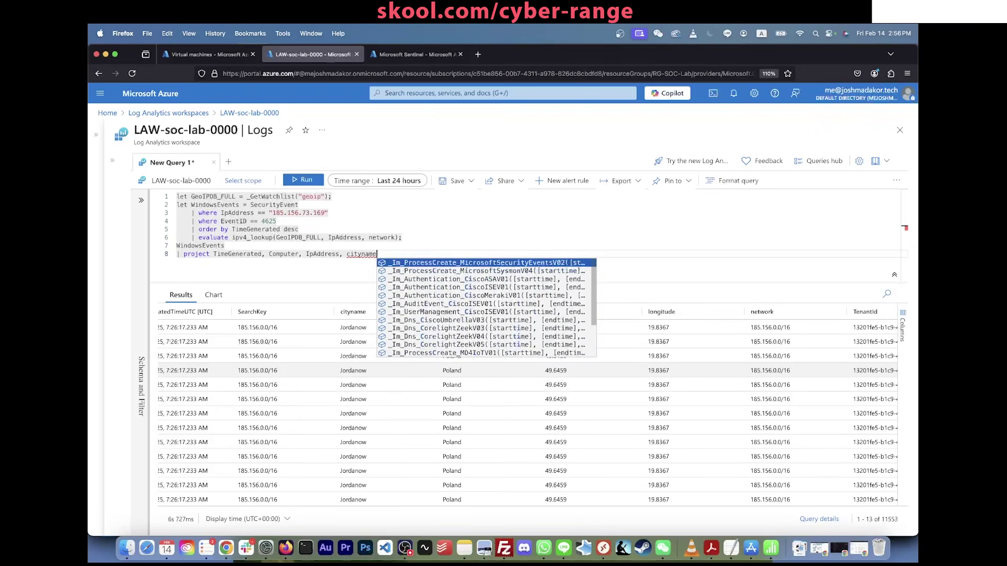
key(BackSpace)
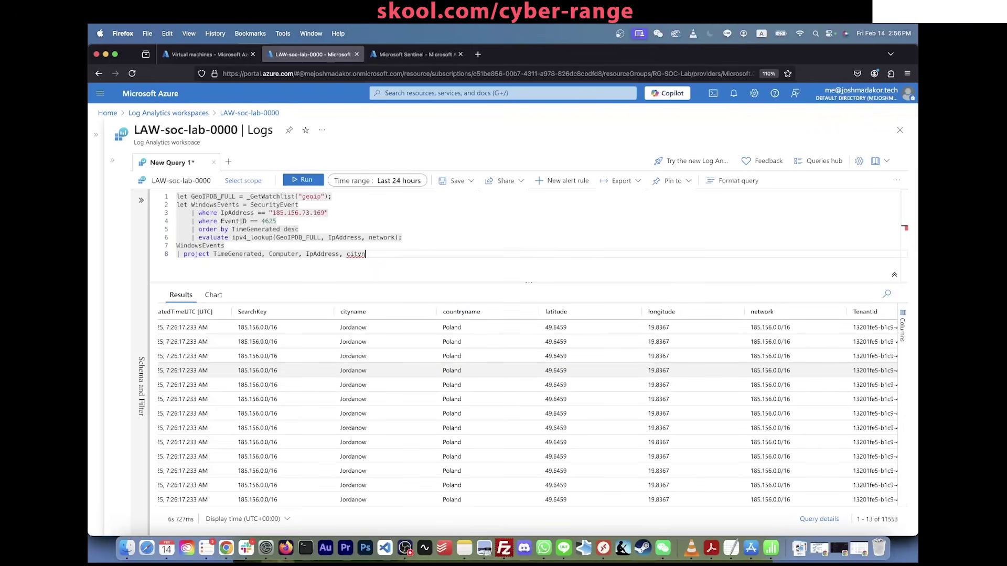
text(yname, coun)
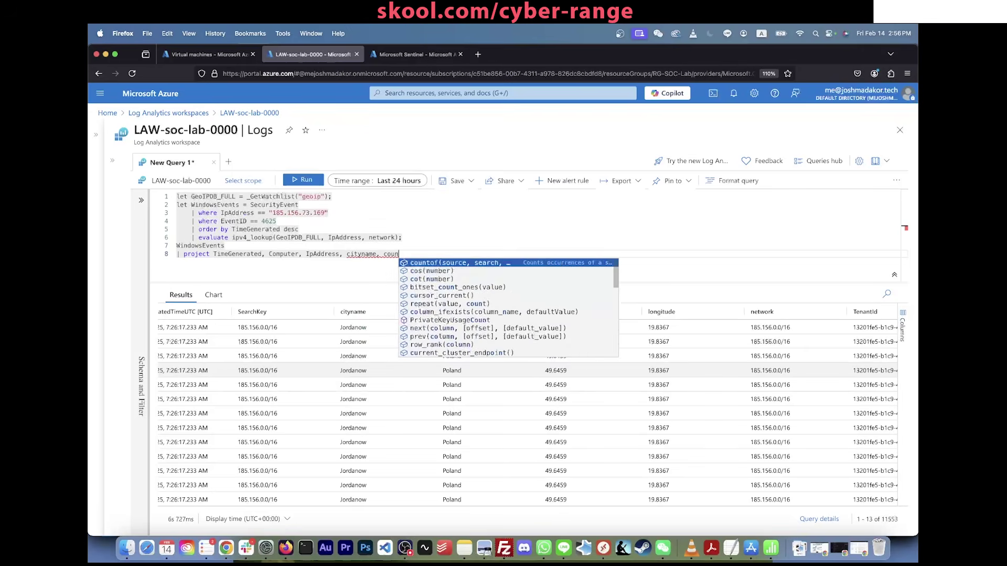
text(tryname, latitu)
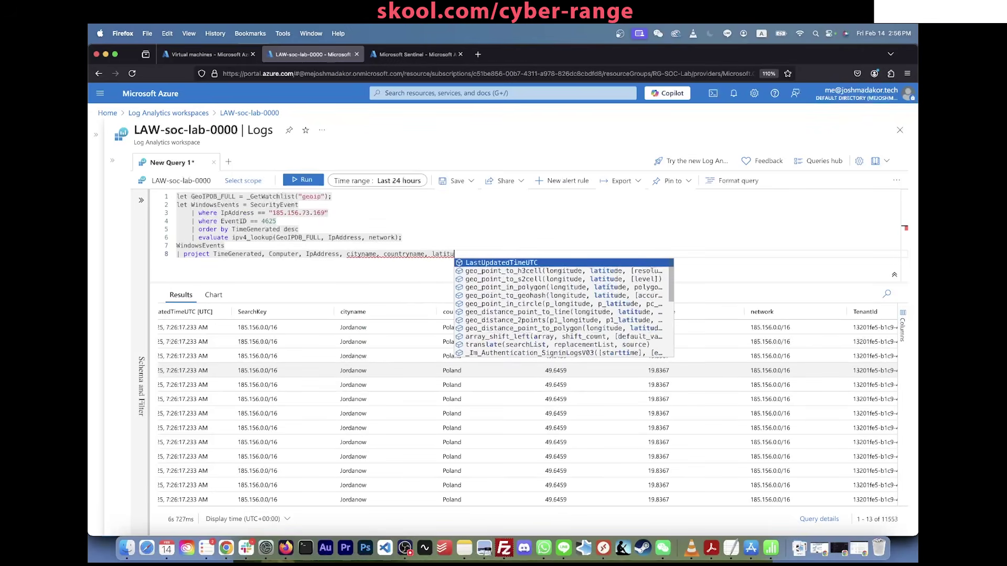
text(de, longitude)
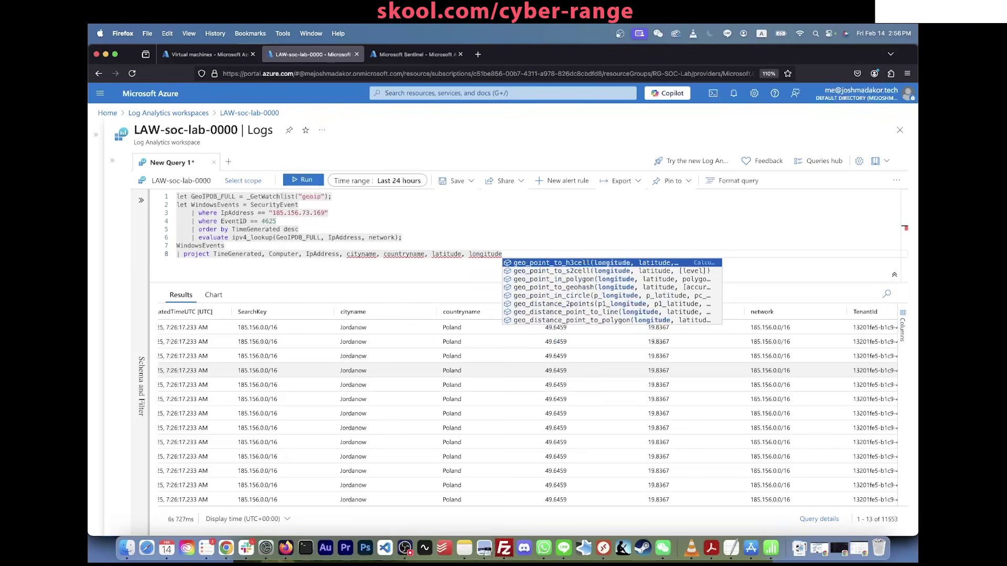
key(shift+Return)
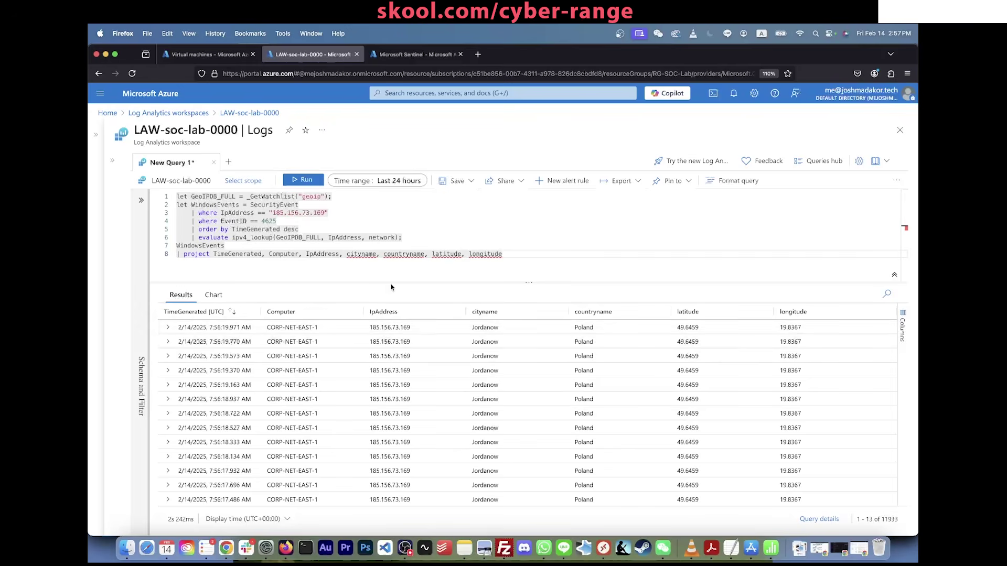
Step: Rename the IpAddress column in the project line to AttackerIp = IpAddress
click(306, 255)
text(Attack)
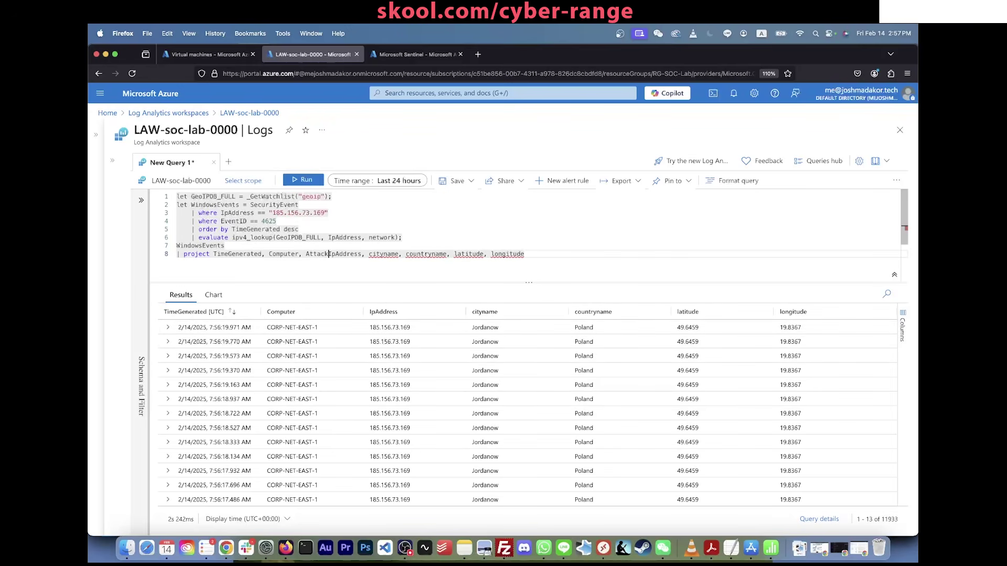
text(erIp)
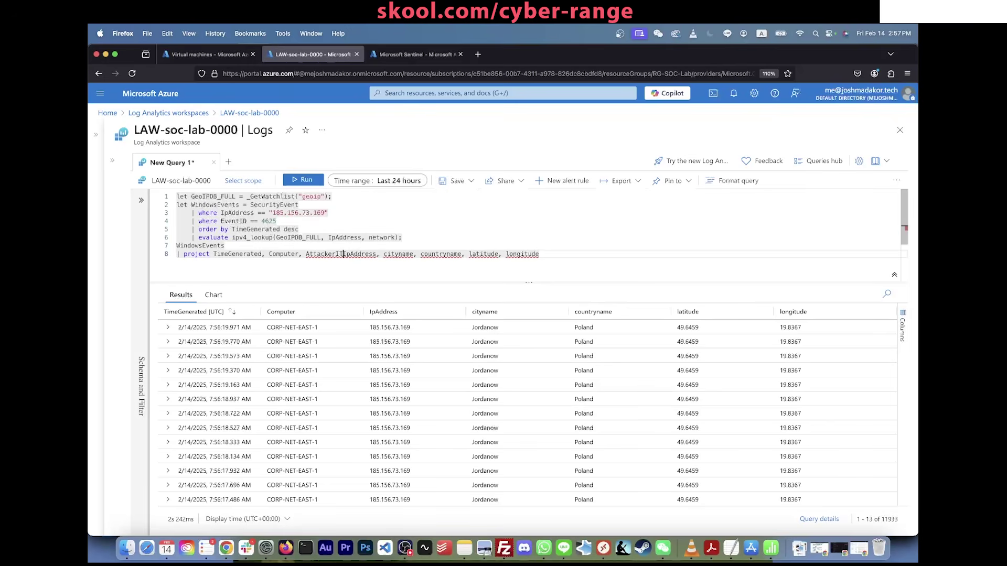
text( =)
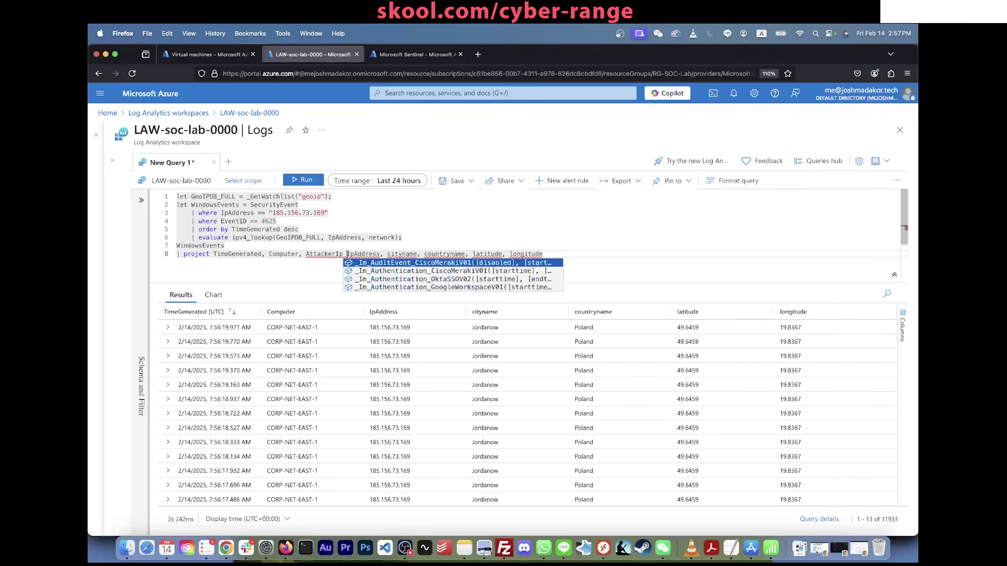
click(330, 227)
drag(380, 252, 313, 249)
click(313, 248)
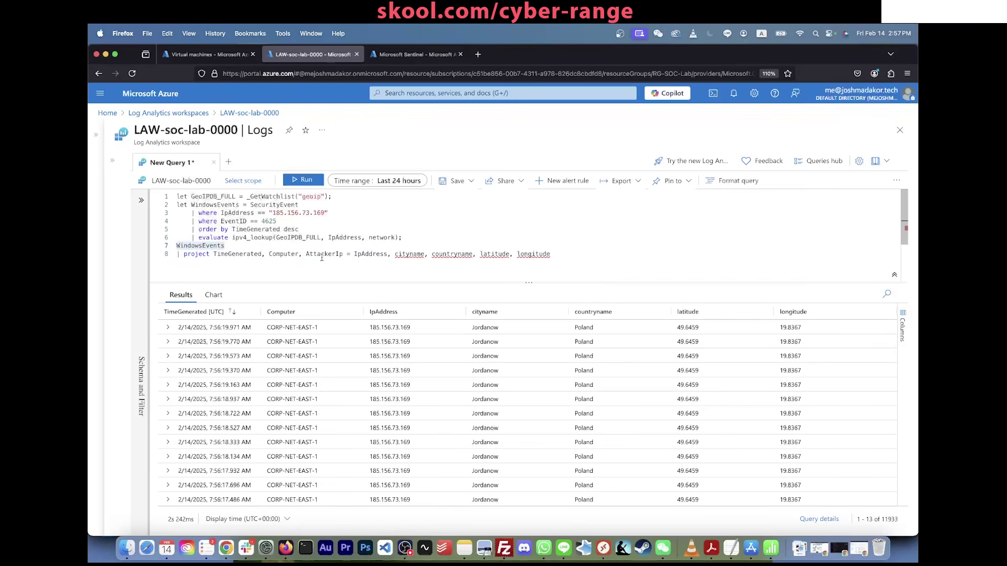
click(571, 257)
Step: Run the query with the AttackerIp column, then clear the entire query editor
key(shift+Return)
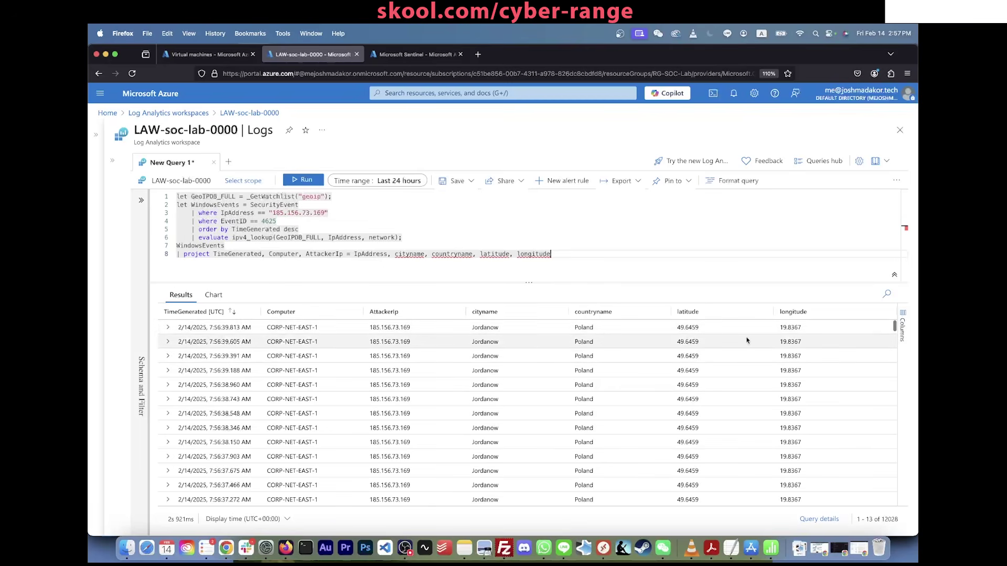
scroll(748, 341, down, 1)
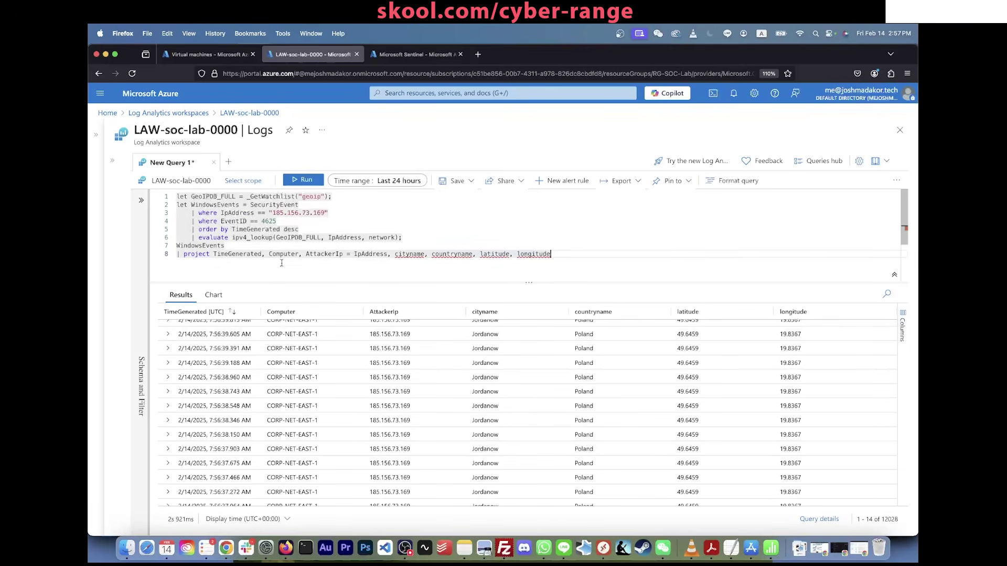
click(276, 213)
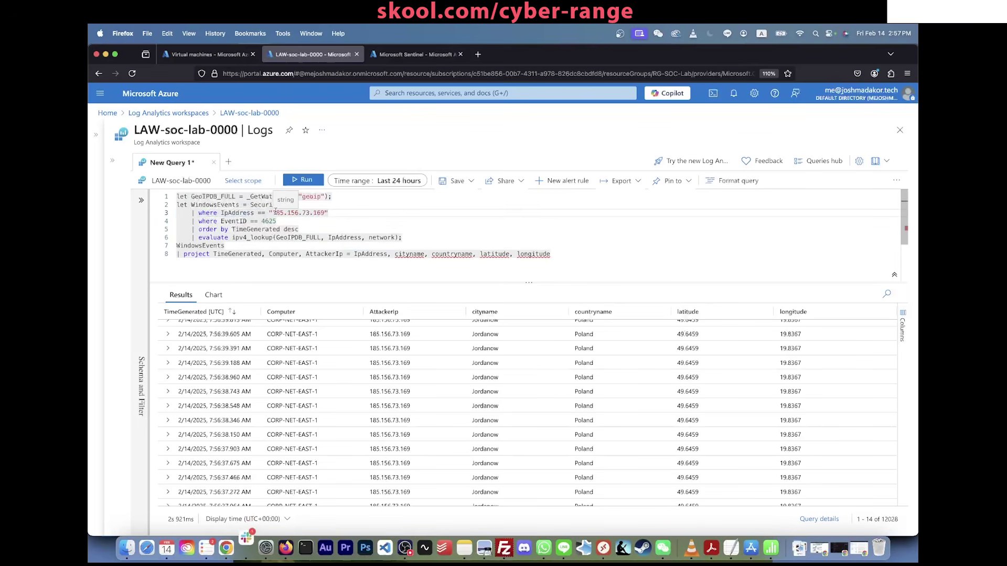
drag(274, 213, 326, 213)
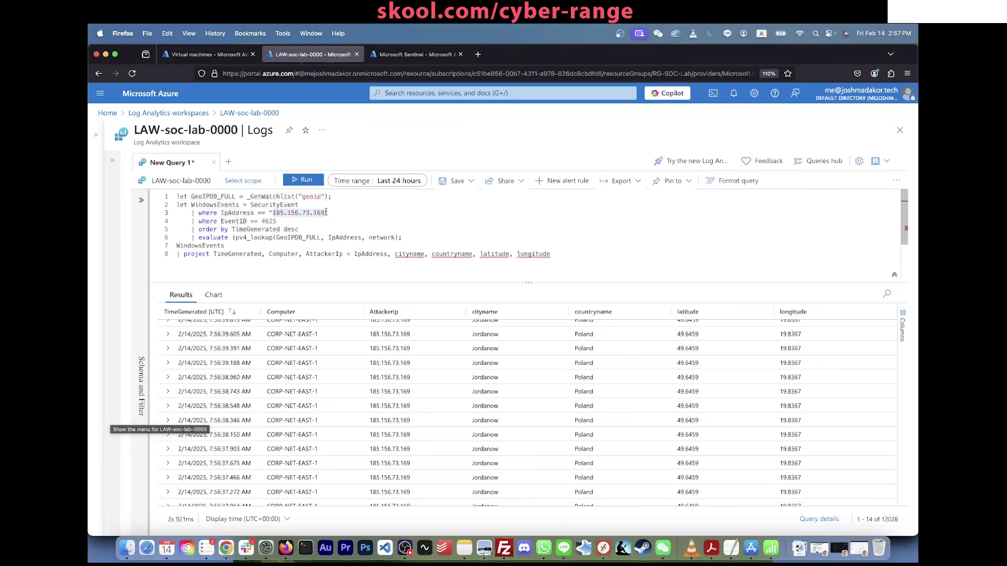
key(super+a)
key(super+c)
key(BackSpace)
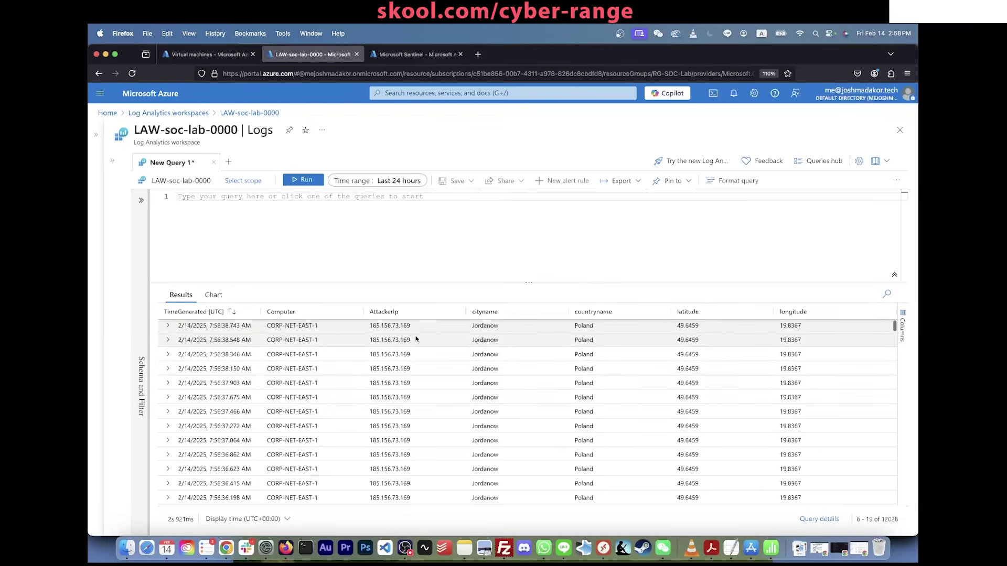
Step: Paste the prepared ipv4_lookup query against the geoip watchlist into the editor
scroll(416, 339, down, 2)
scroll(446, 411, up, 3)
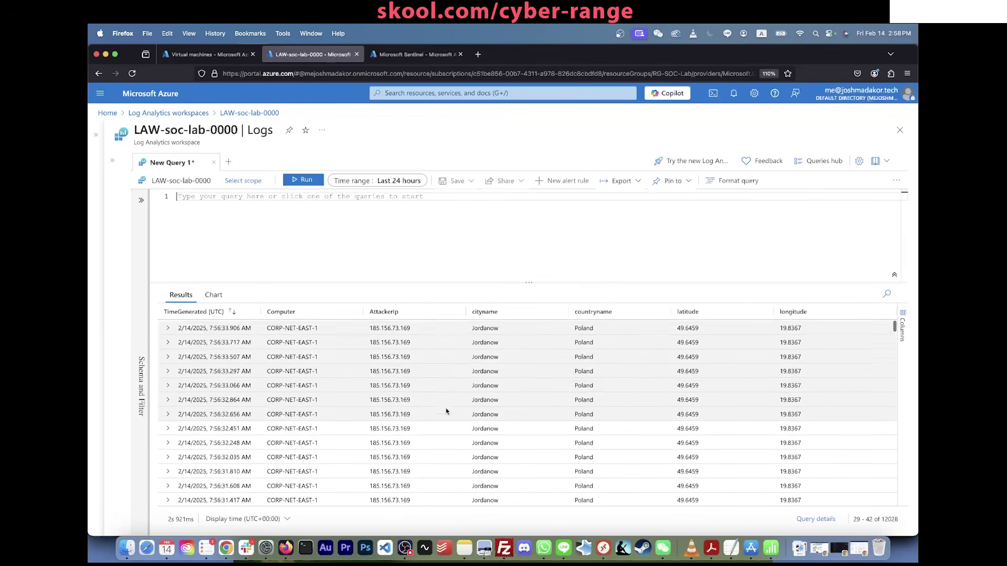
scroll(447, 411, down, 5)
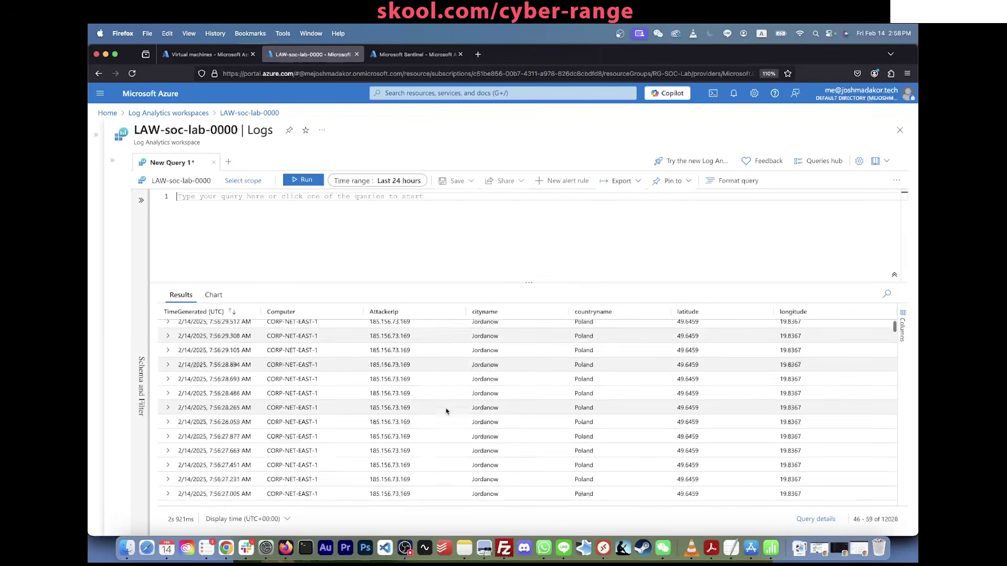
click(431, 256)
key(super+v)
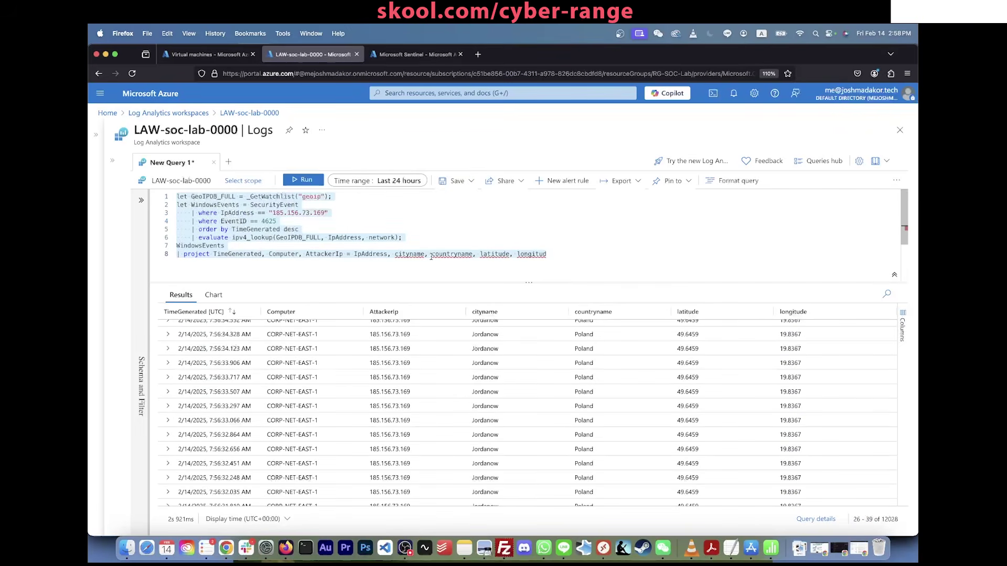
Step: Delete the 'where IpAddress' line, fix 'longitude', and rerun the query for all attackers
triple_click(359, 213)
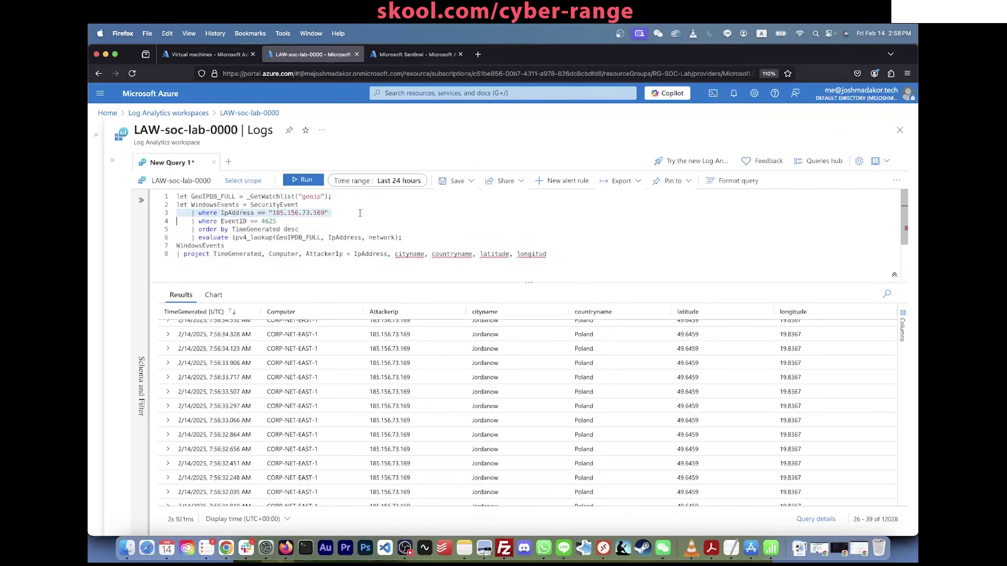
key(BackSpace)
key(shift+Return)
click(558, 247)
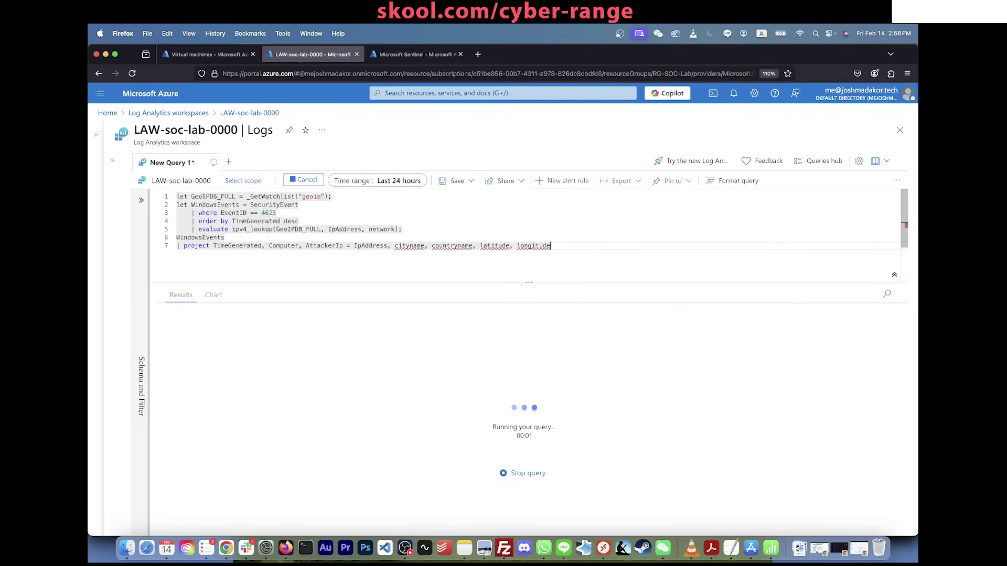
text(e)
key(Escape)
key(shift+Return)
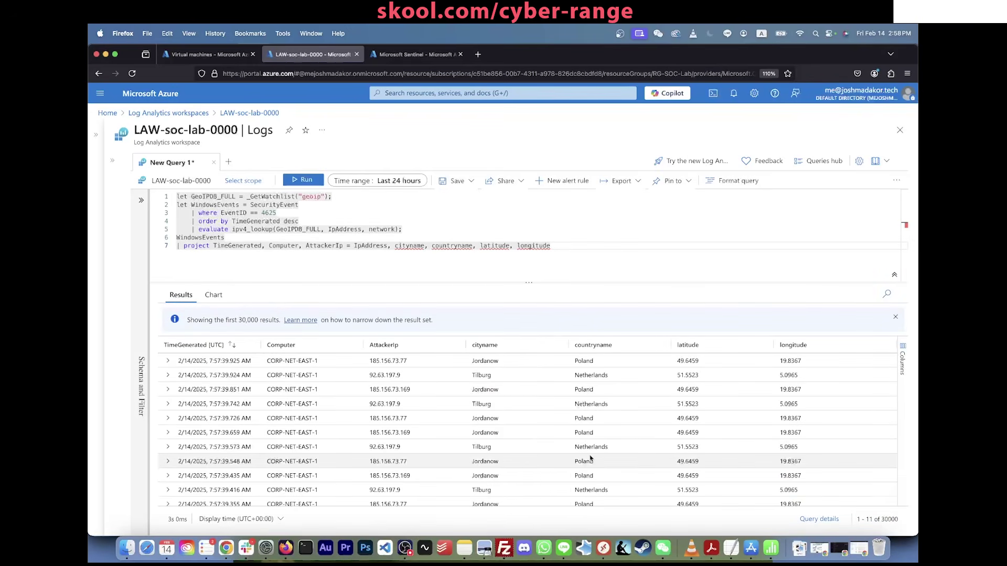
Step: Go to the Azure portal home page and open the Microsoft Sentinel service
mouse_move(429, 57)
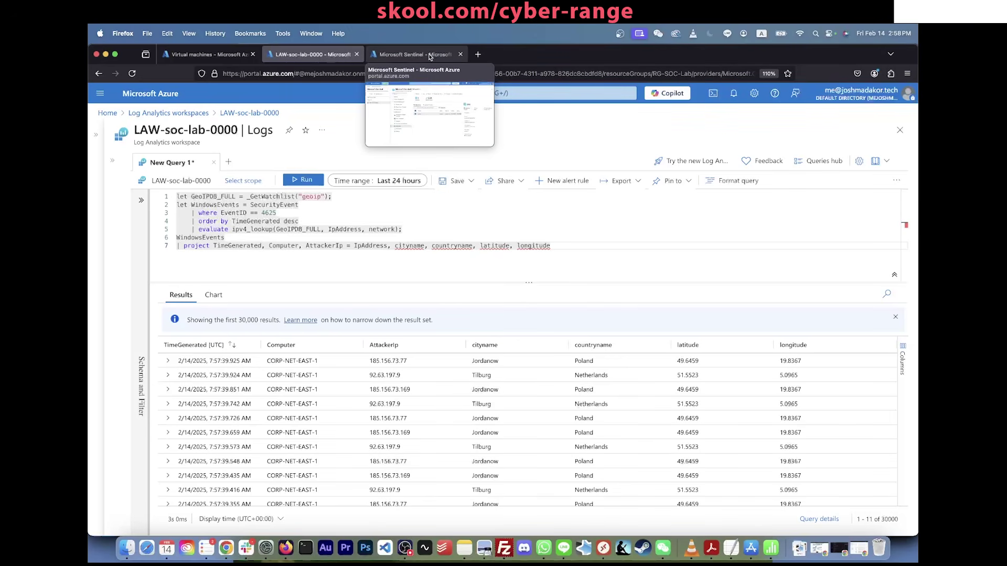
click(429, 55)
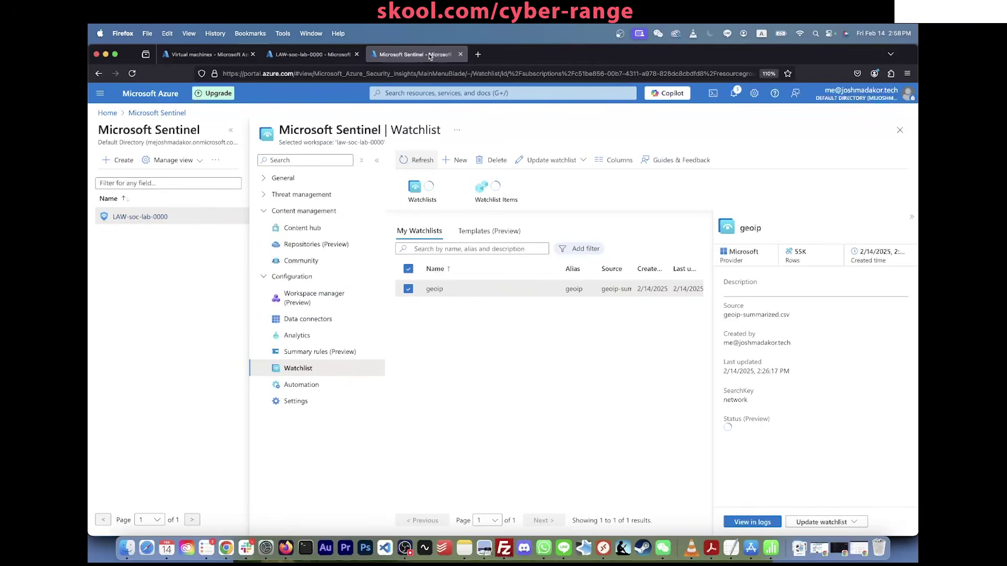
click(393, 93)
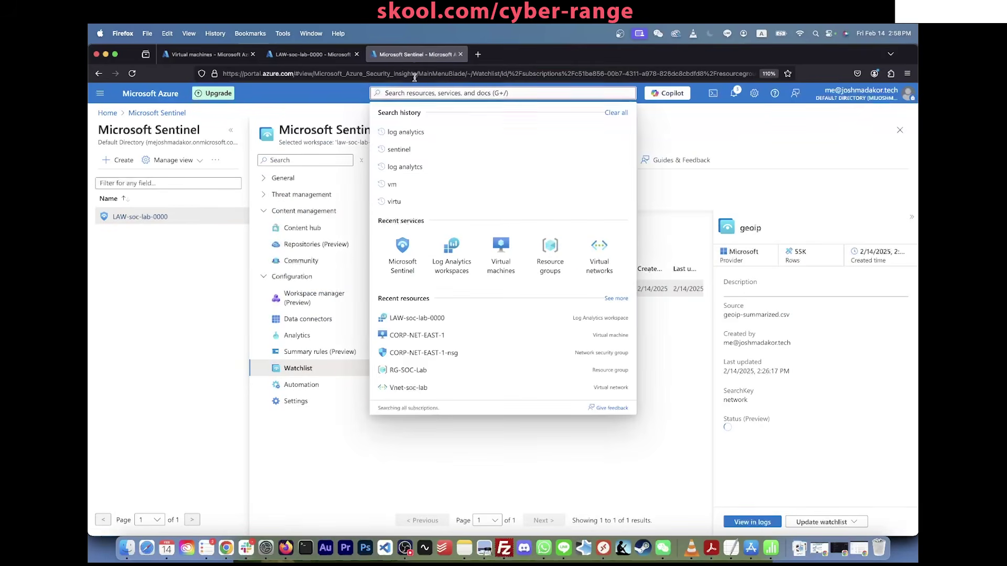
click(394, 73)
text(portal)
key(Return)
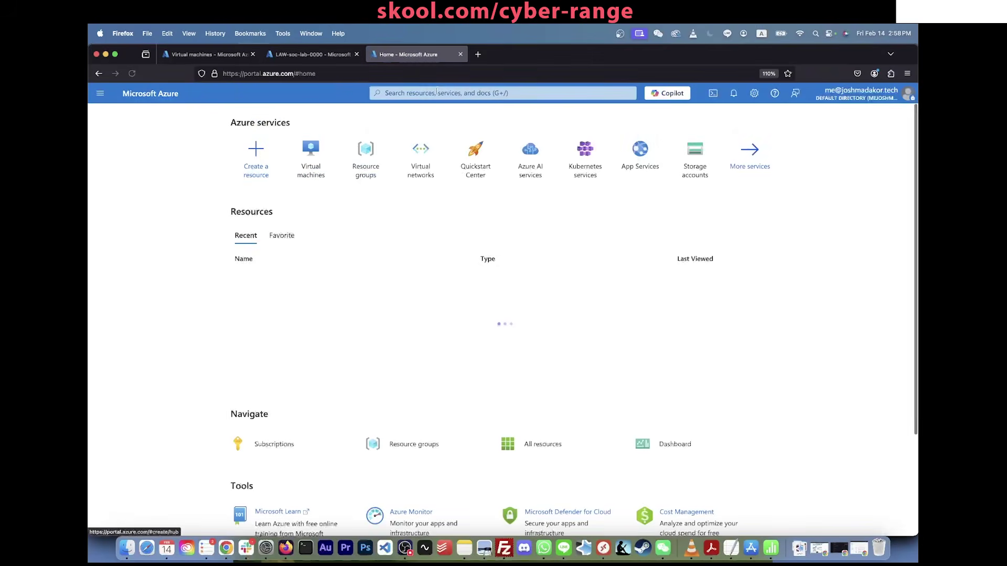
click(393, 93)
text(sentinel)
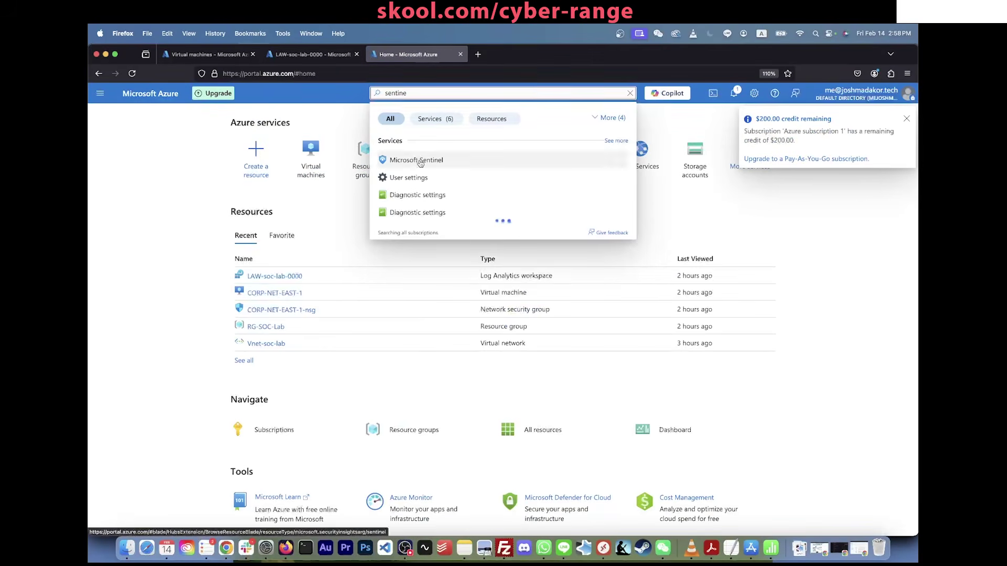
click(415, 160)
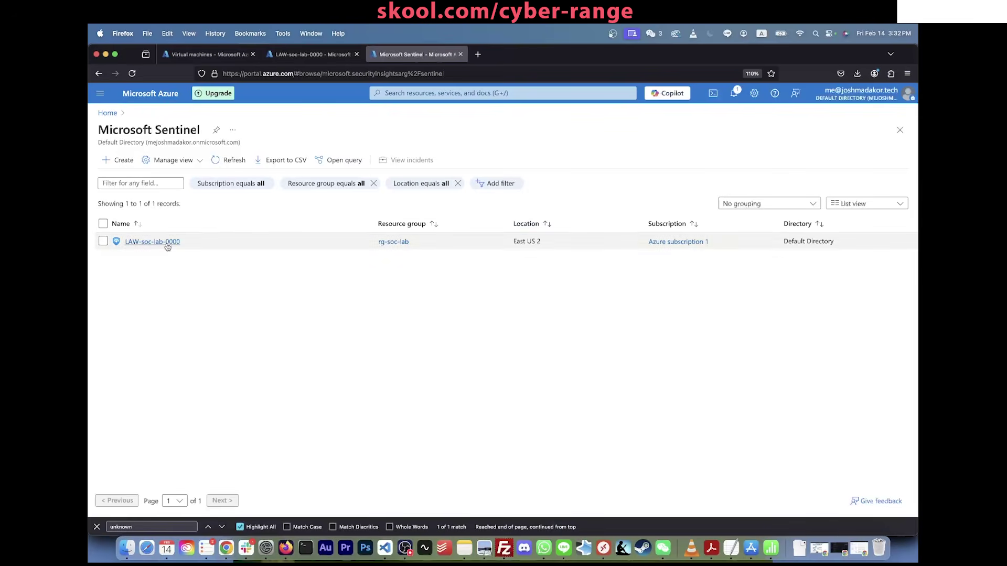
Step: Create a new workbook in the LAW-soc-lab-0000 Sentinel workspace and enter edit mode
click(166, 242)
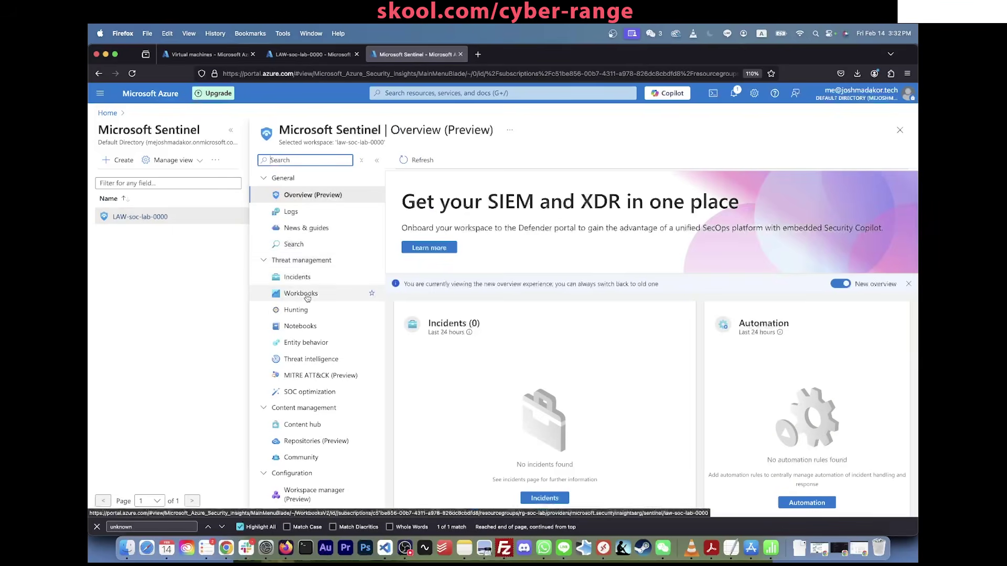
click(300, 293)
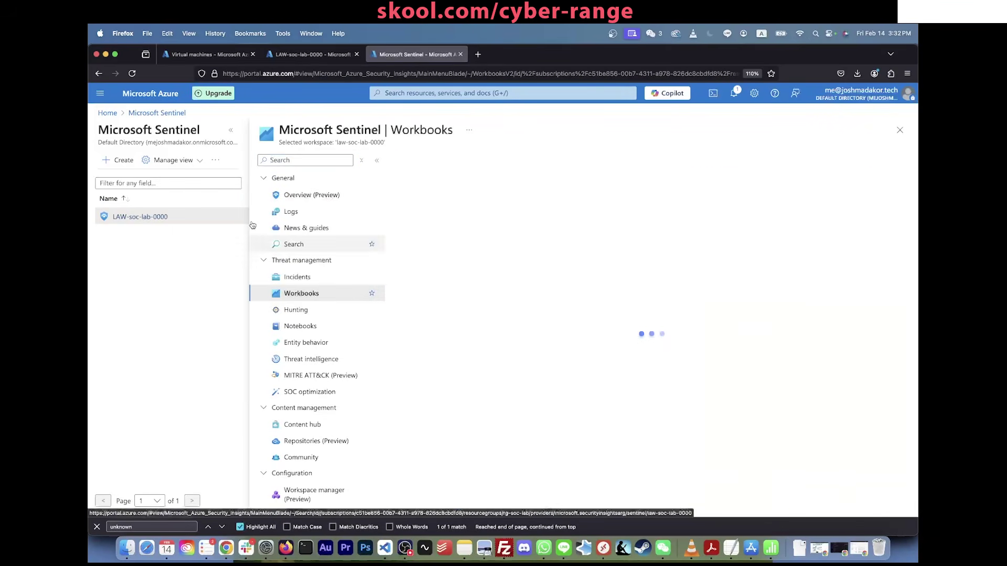
click(233, 132)
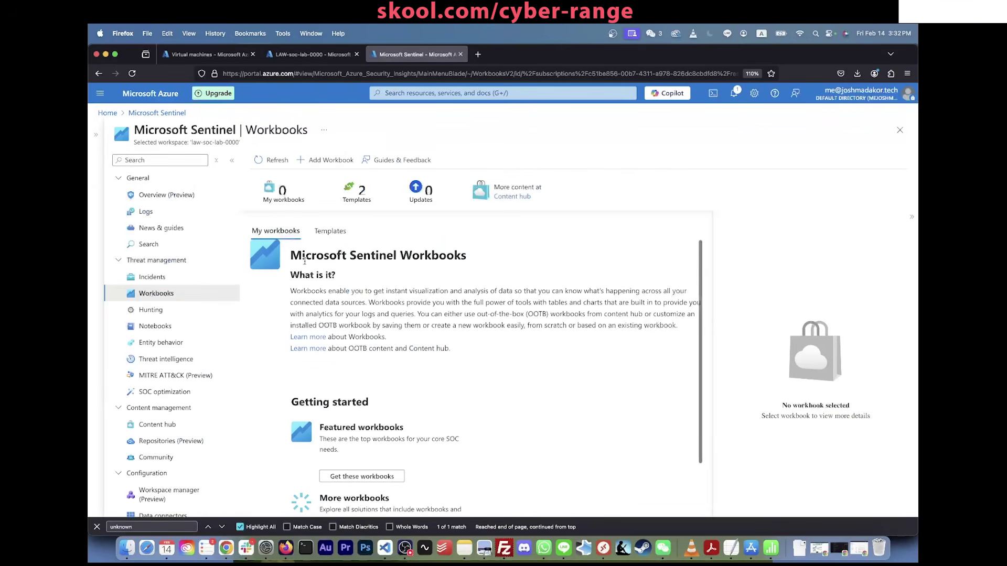
click(326, 159)
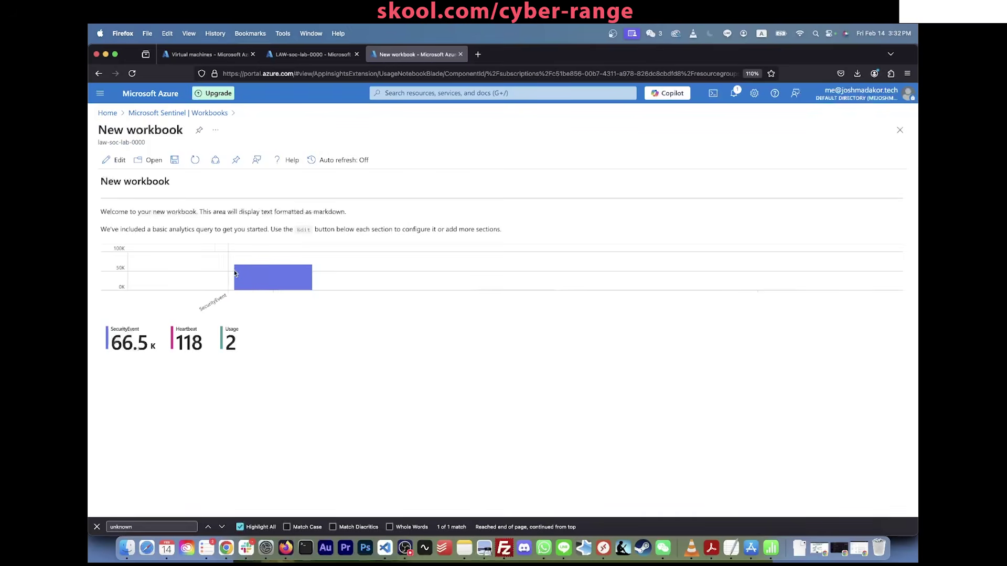
click(115, 160)
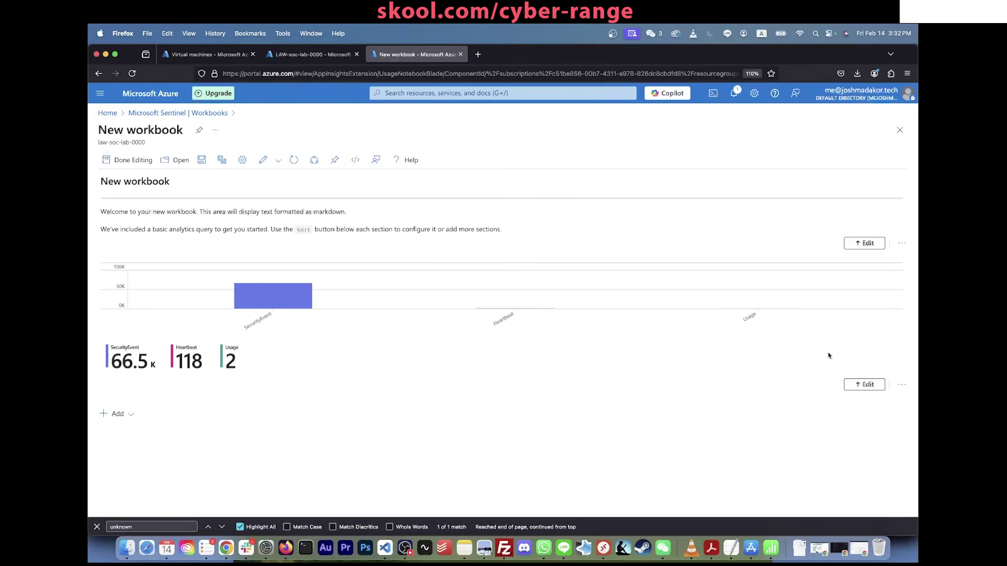
Step: Remove the default chart query section and welcome text section from the workbook
click(902, 387)
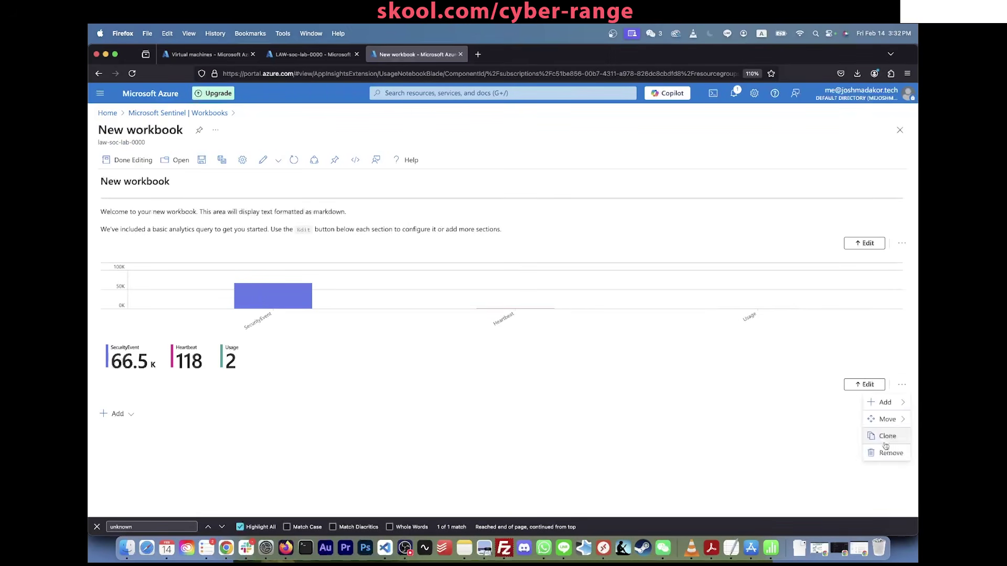
click(886, 444)
click(752, 446)
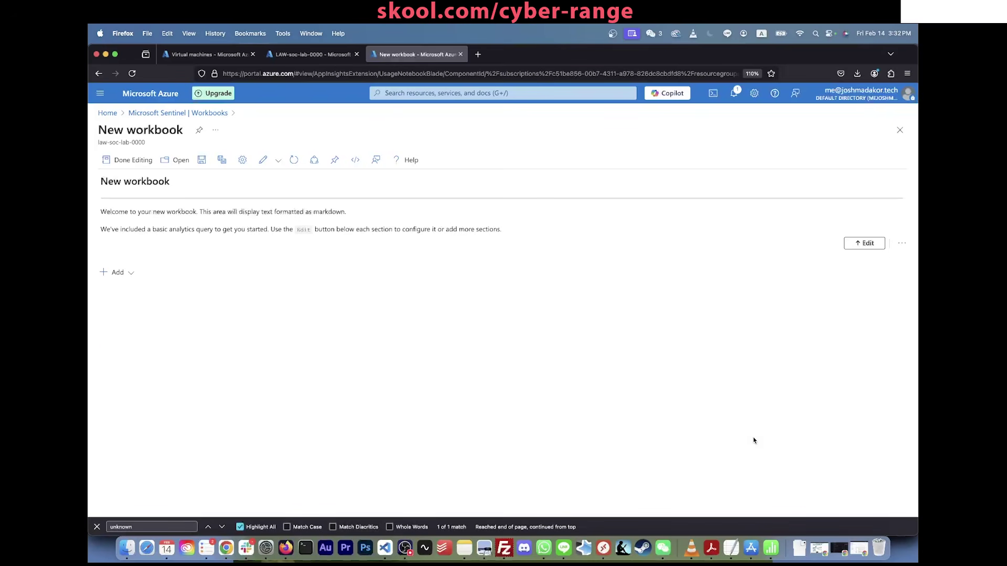
click(902, 243)
click(885, 311)
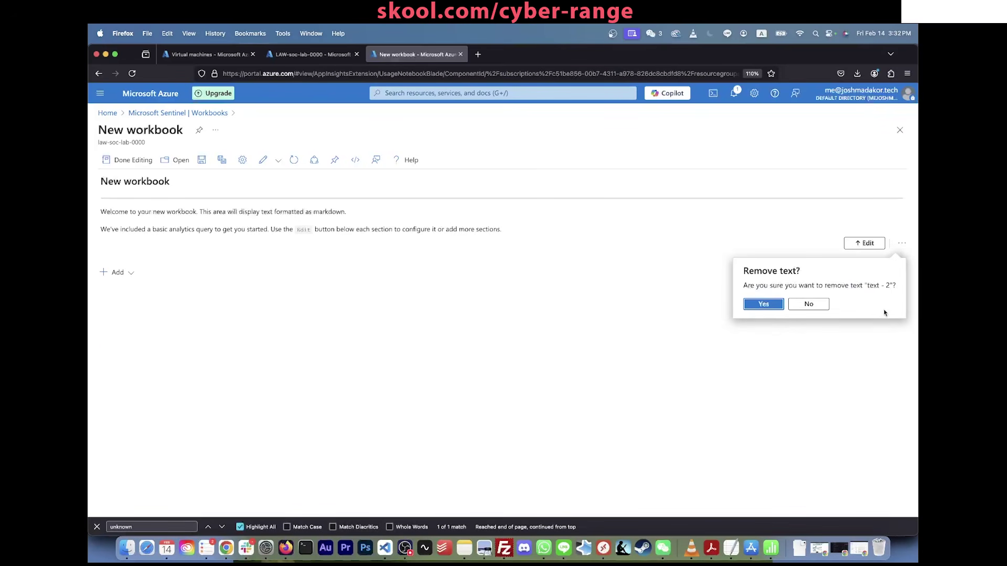
click(760, 306)
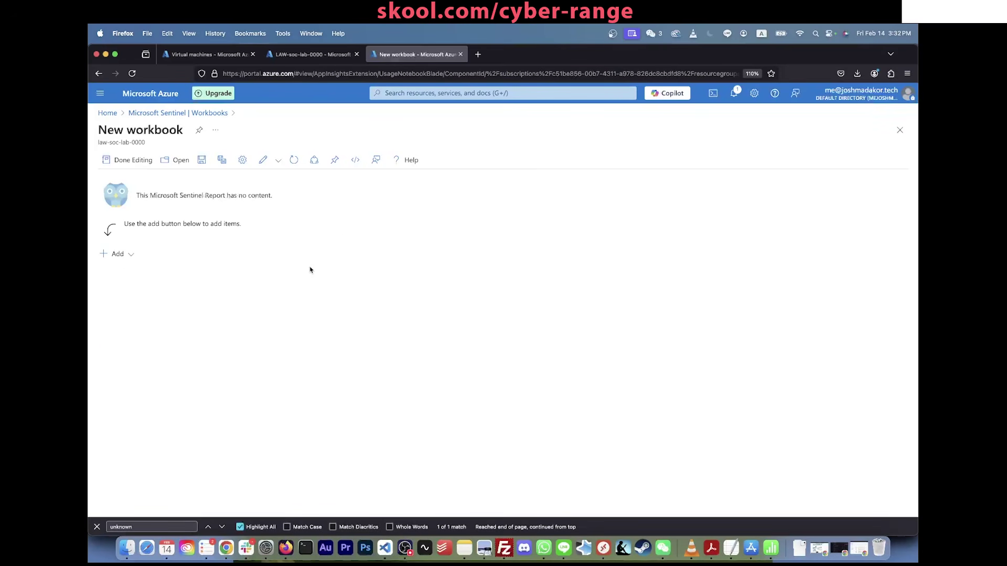
key(super+Tab)
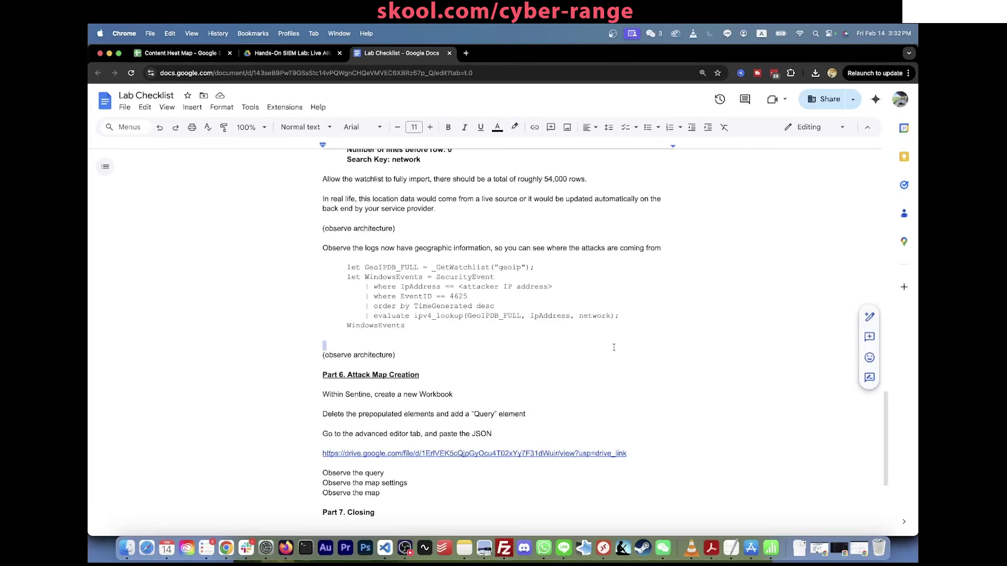
Step: Type 'Workbook (Attack map):' before the Drive link, leaving the link on its own line
click(463, 453)
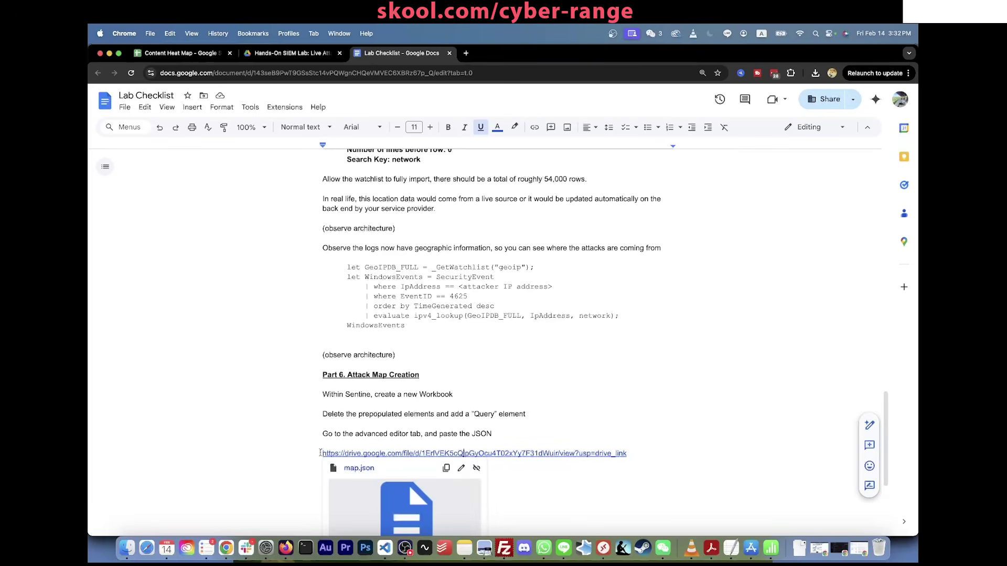
text(Workbook)
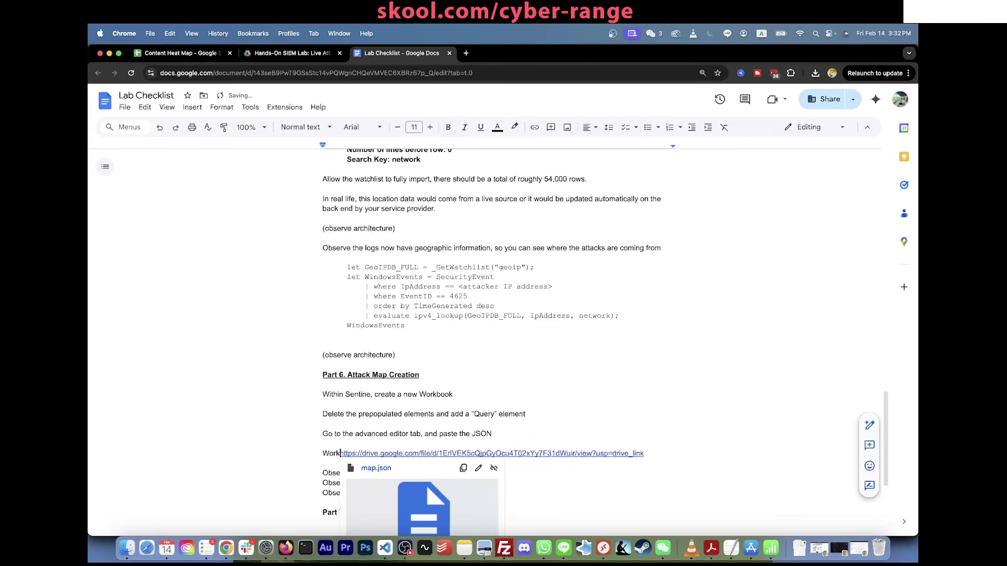
text( (Attack map))
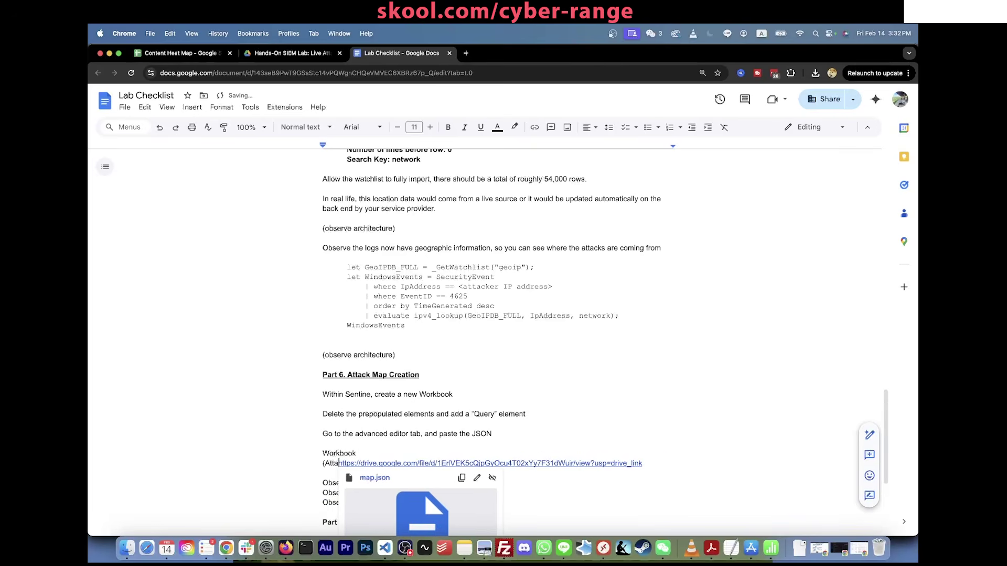
text(:)
key(Return)
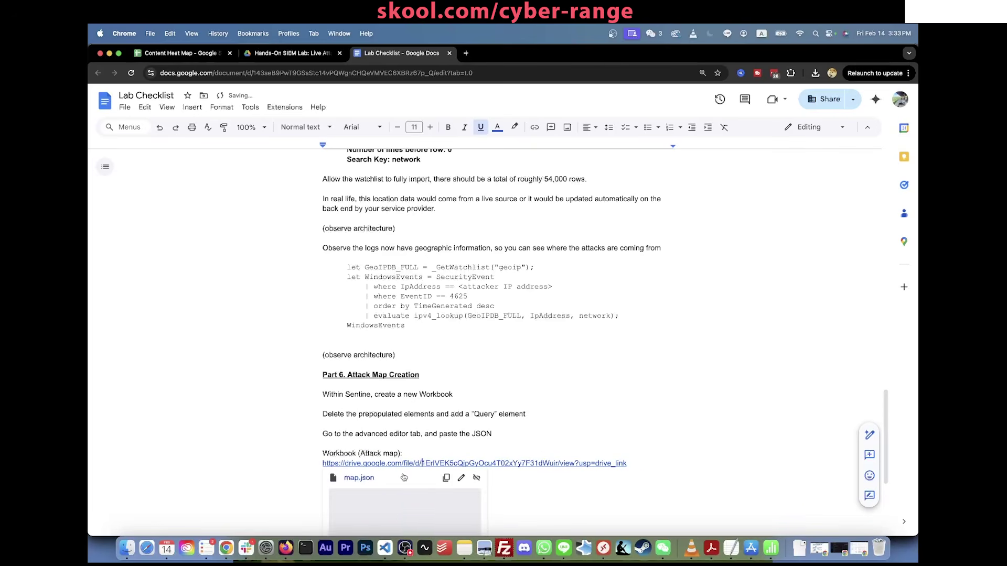
Step: Open map.json from the checklist link and copy all of its JSON
click(365, 478)
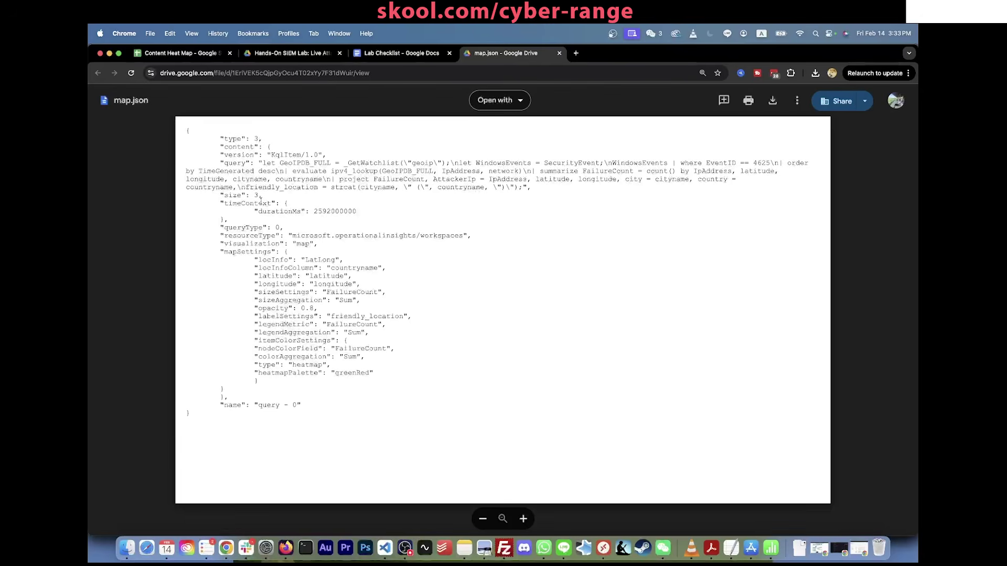
drag(199, 415, 185, 131)
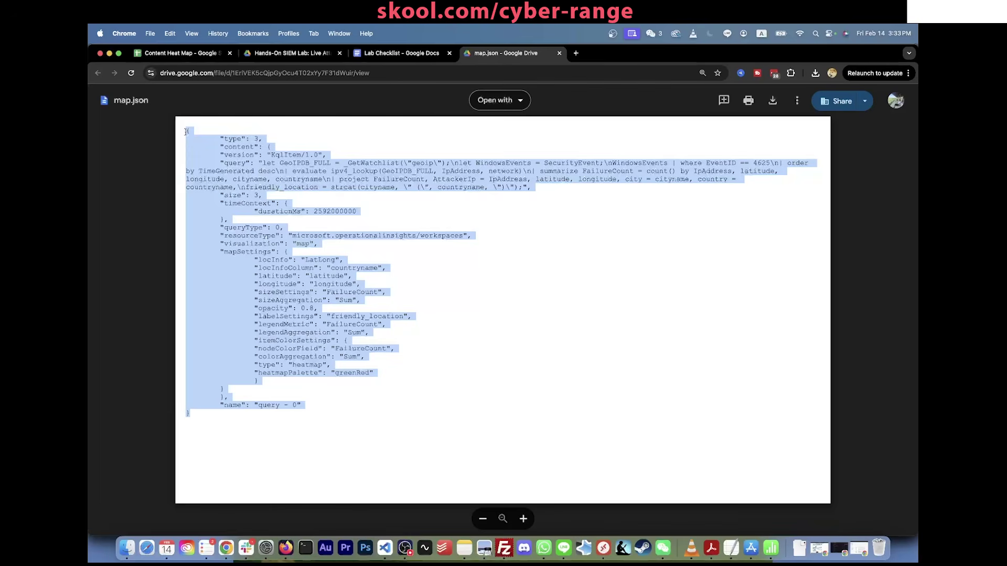
key(super+c)
key(super+Tab)
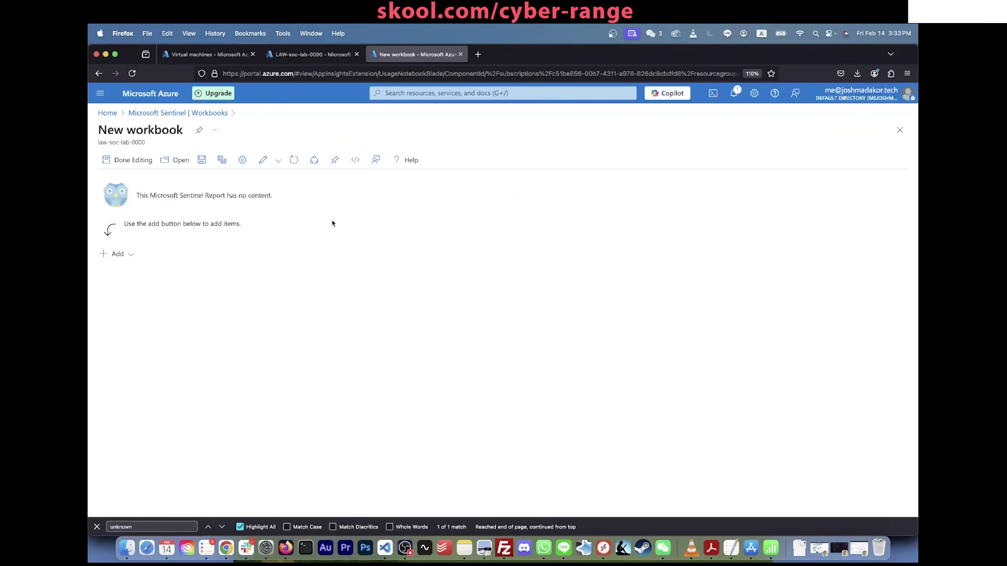
Step: Add a query item, replace its JSON with the copied map.json definition, and finish editing
click(130, 254)
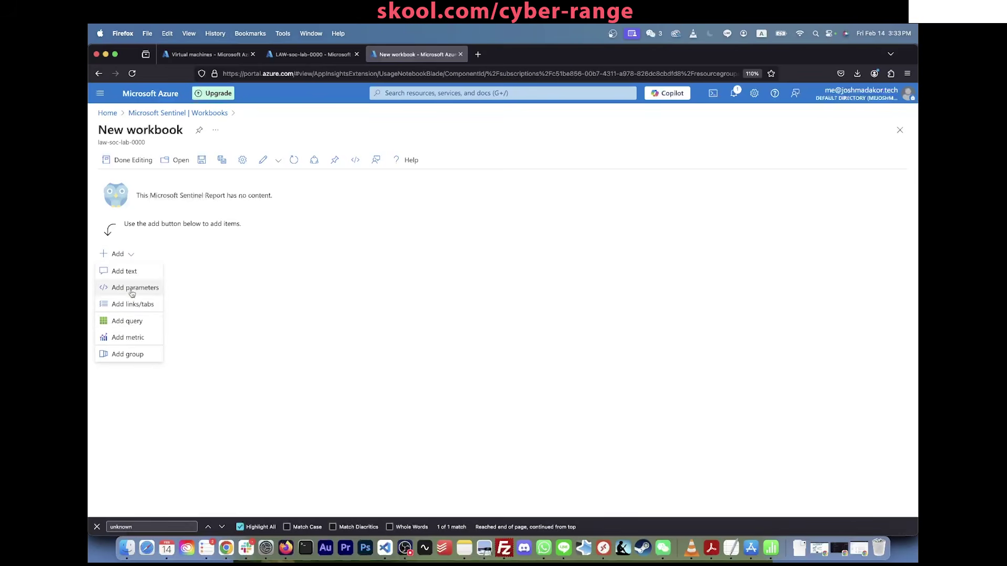
click(132, 321)
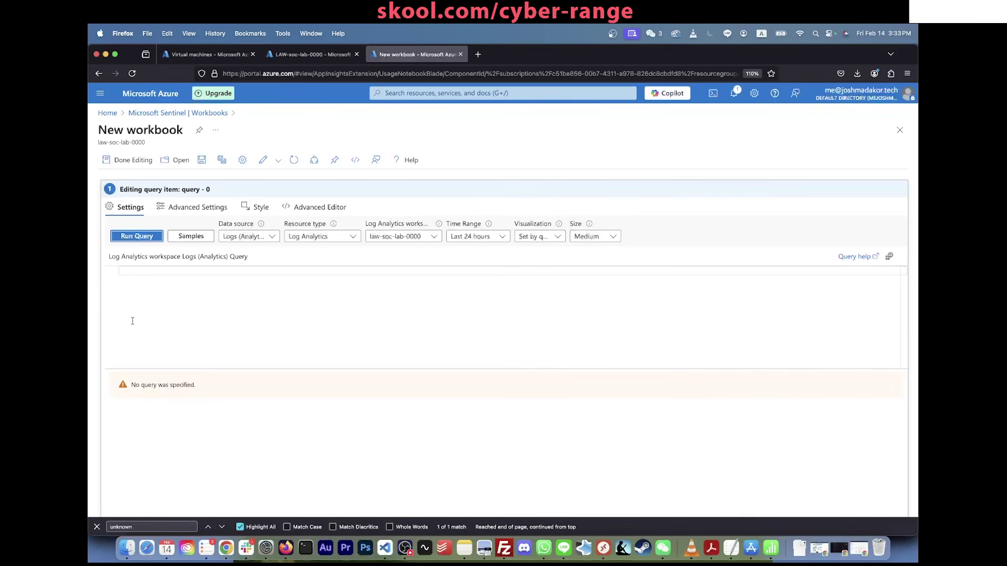
click(320, 207)
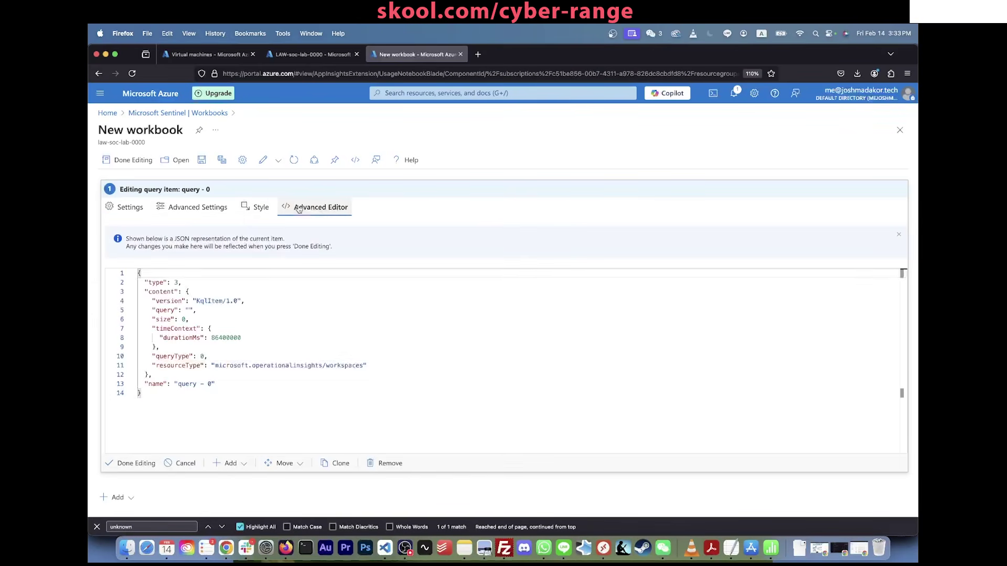
click(367, 361)
key(super+a)
key(BackSpace)
key(super+v)
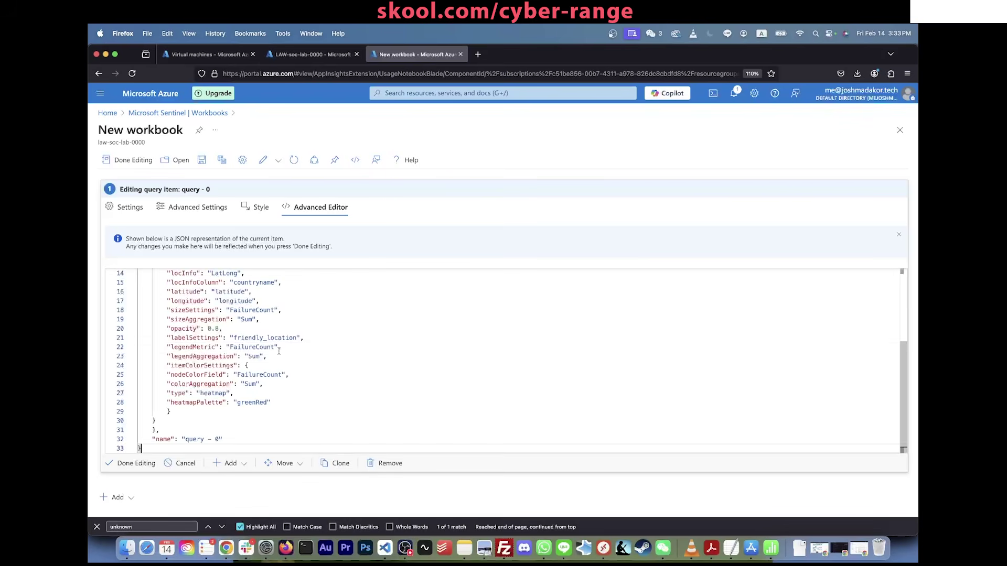
scroll(226, 367, up, 5)
scroll(225, 393, down, 5)
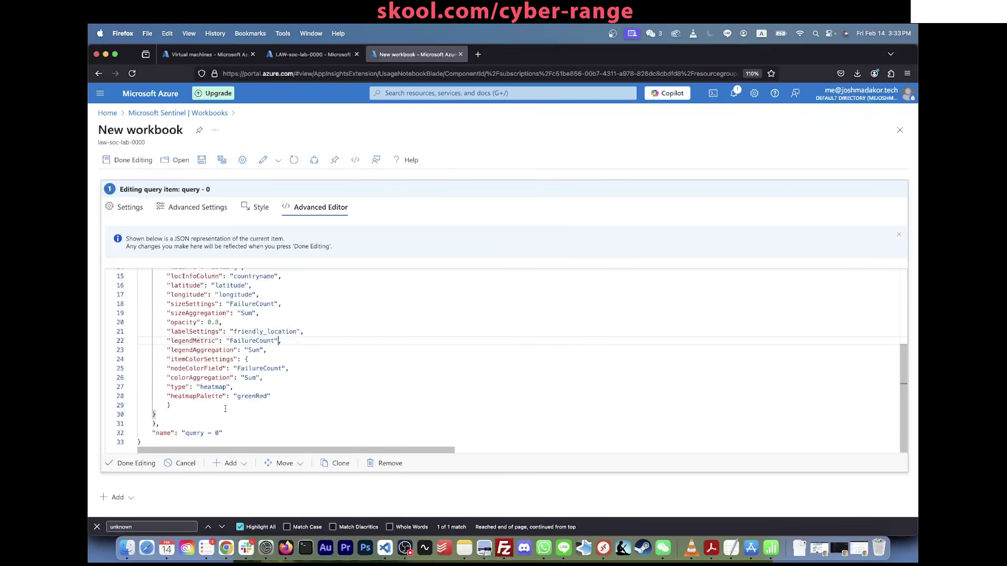
click(138, 463)
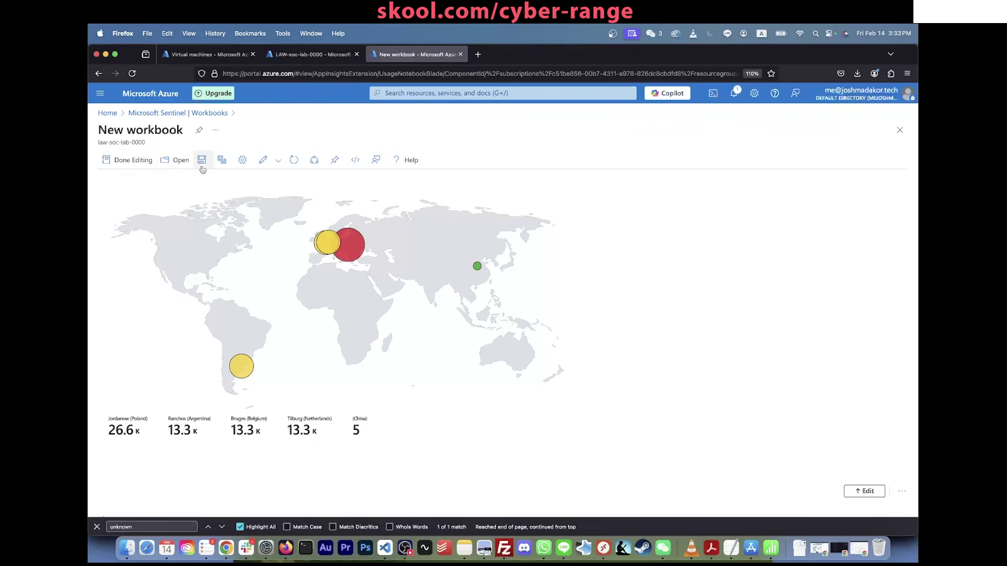
Step: Save the workbook as 'Windows VM Attack Map' in resource group RG-SOC-Lab
click(201, 159)
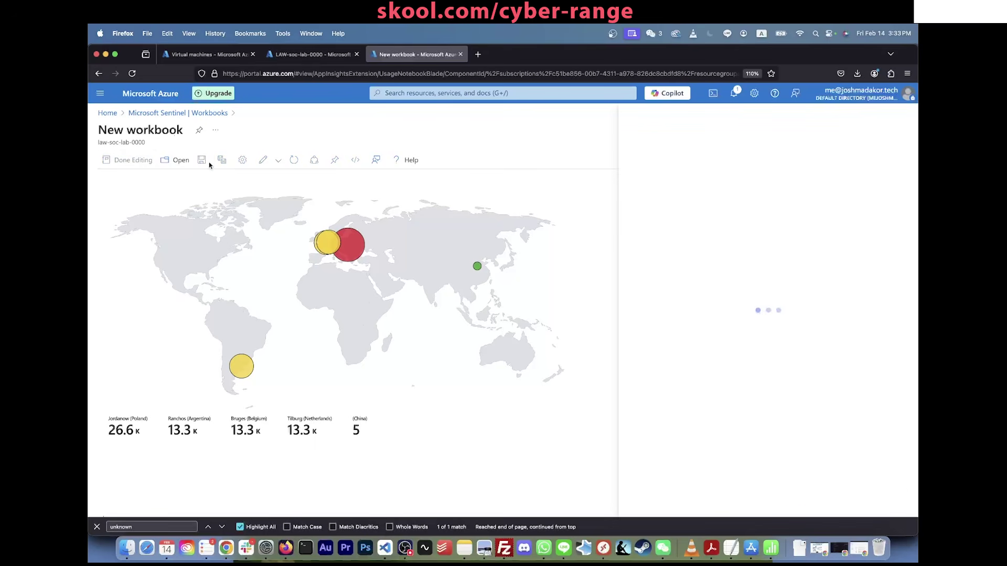
key(super+a)
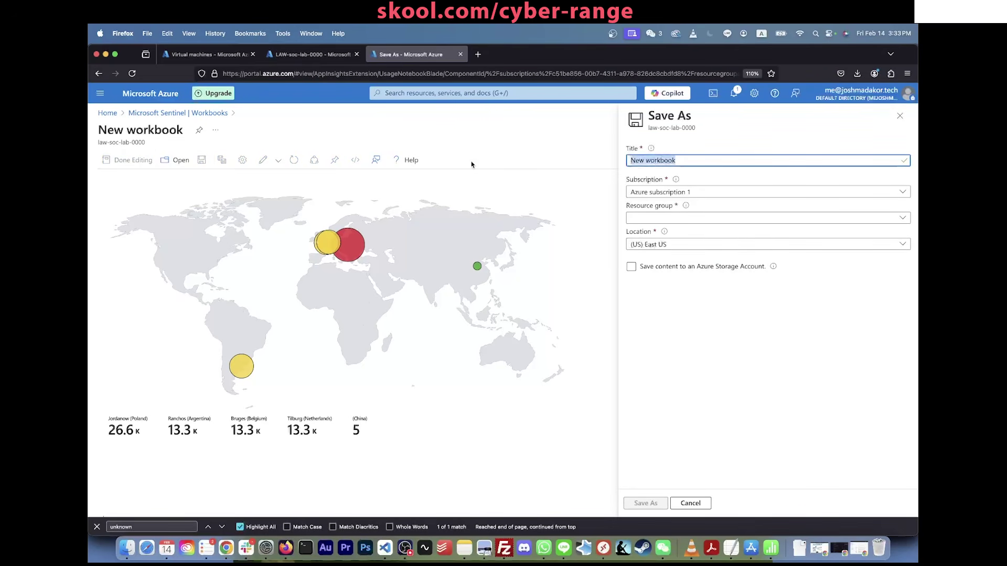
text(Attack M)
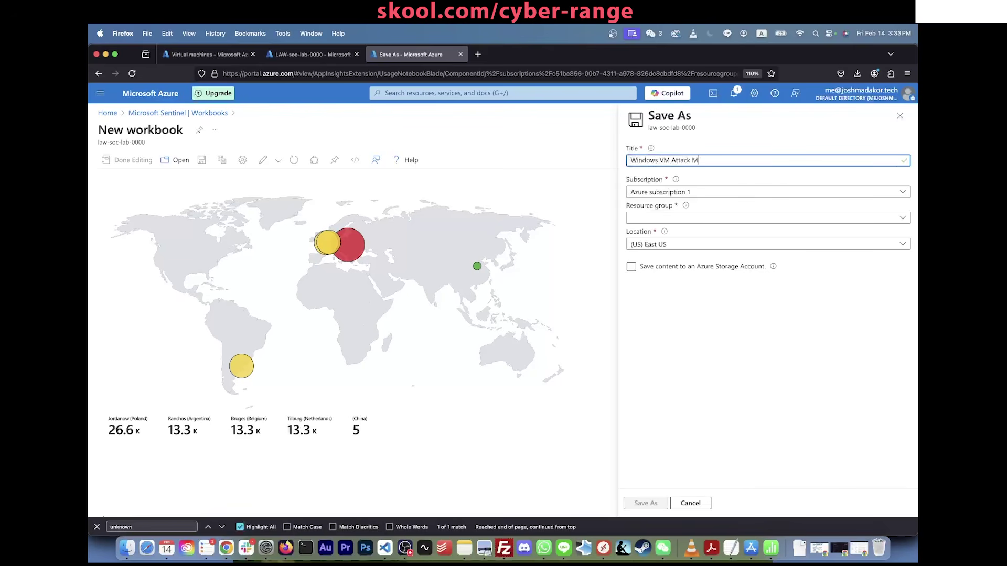
text(ap)
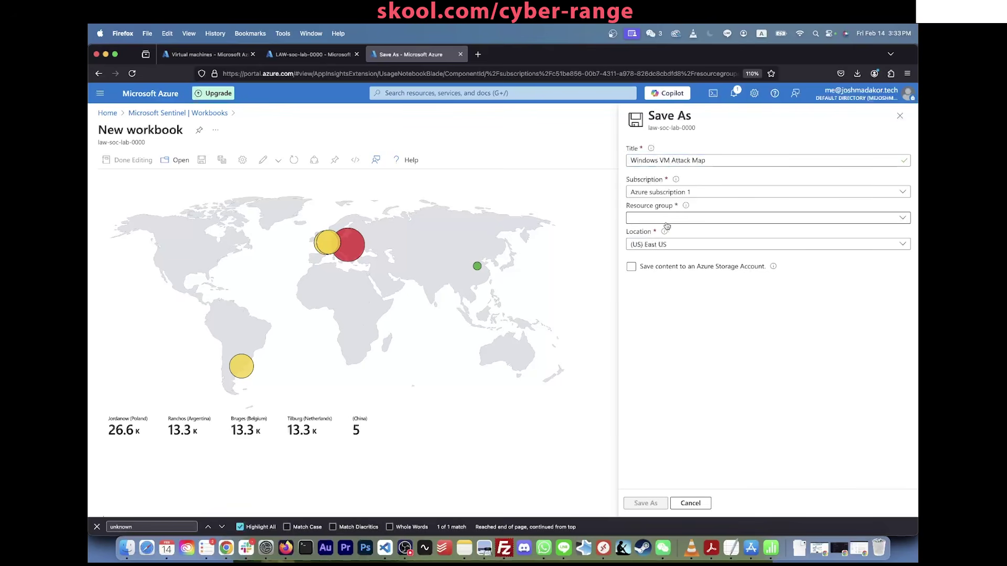
click(674, 218)
click(662, 270)
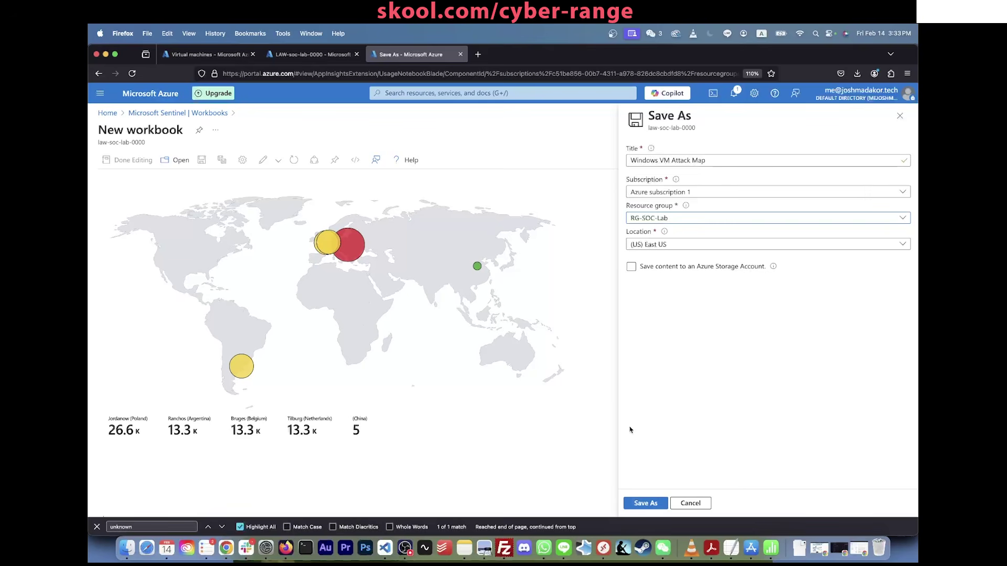
click(649, 503)
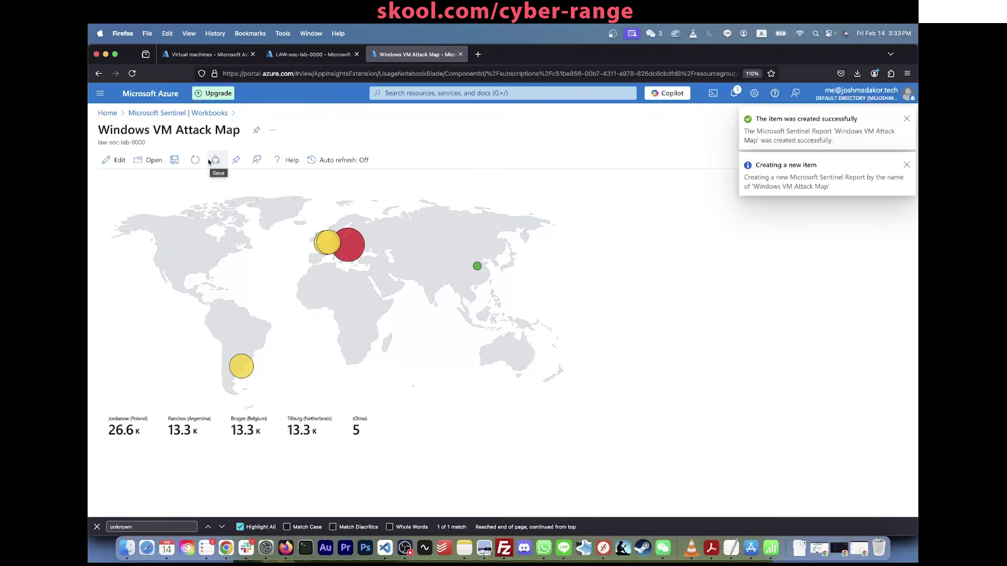
Step: Save the workbook again, dismiss the notifications, and reopen it in edit mode
click(176, 160)
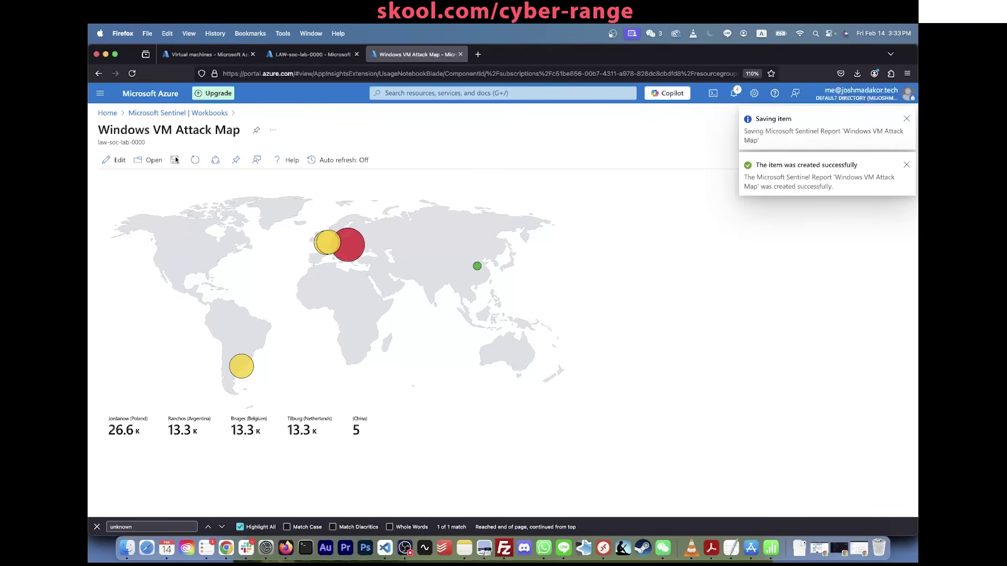
click(907, 166)
click(906, 123)
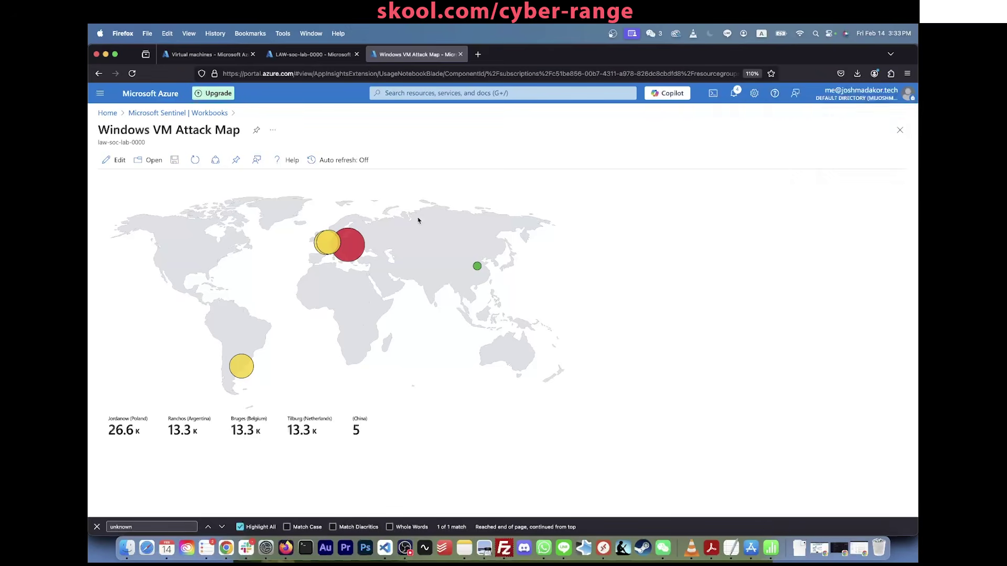
click(112, 160)
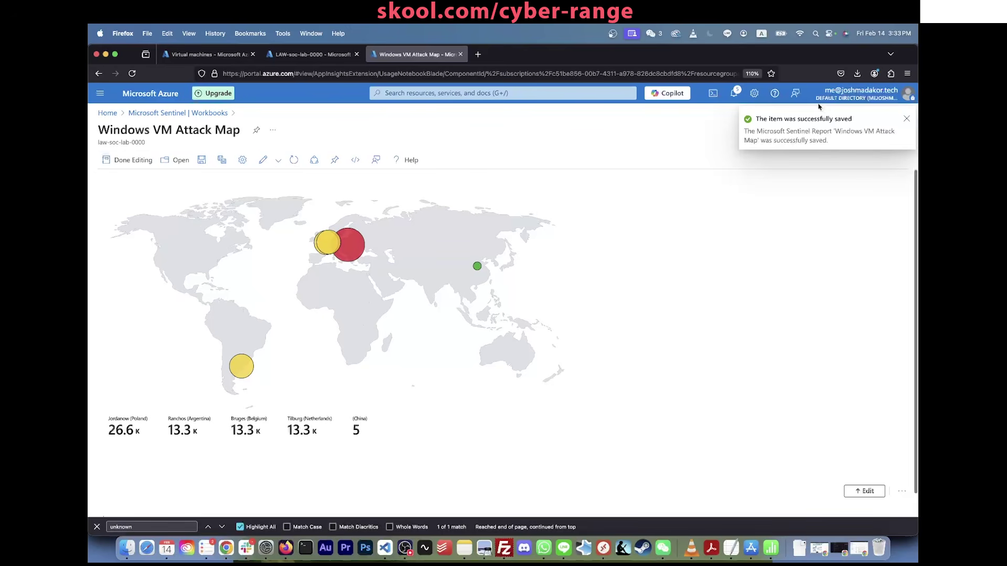
click(907, 119)
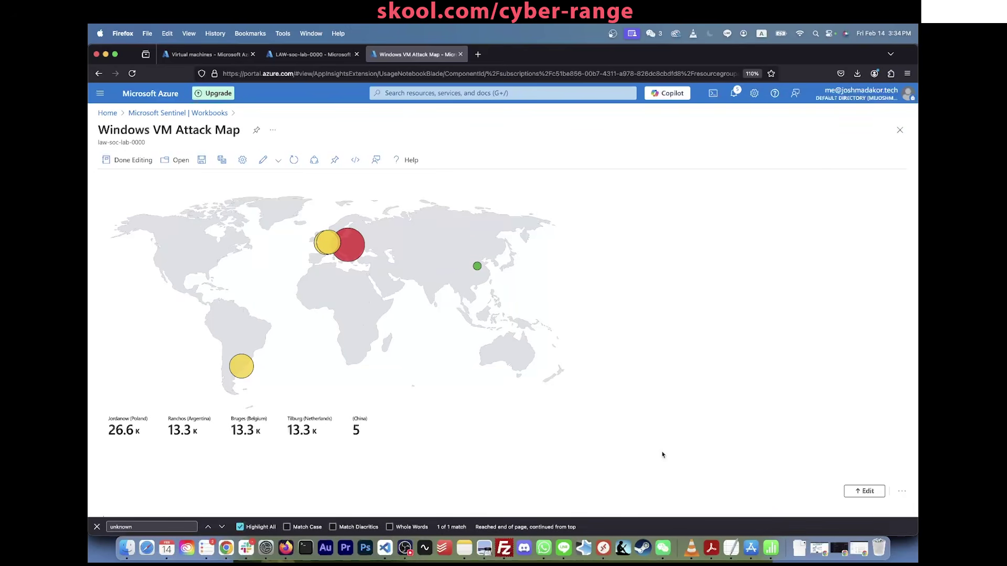
Step: Open the Windows VM Attack Map item for editing and bring up its Map Settings
click(864, 491)
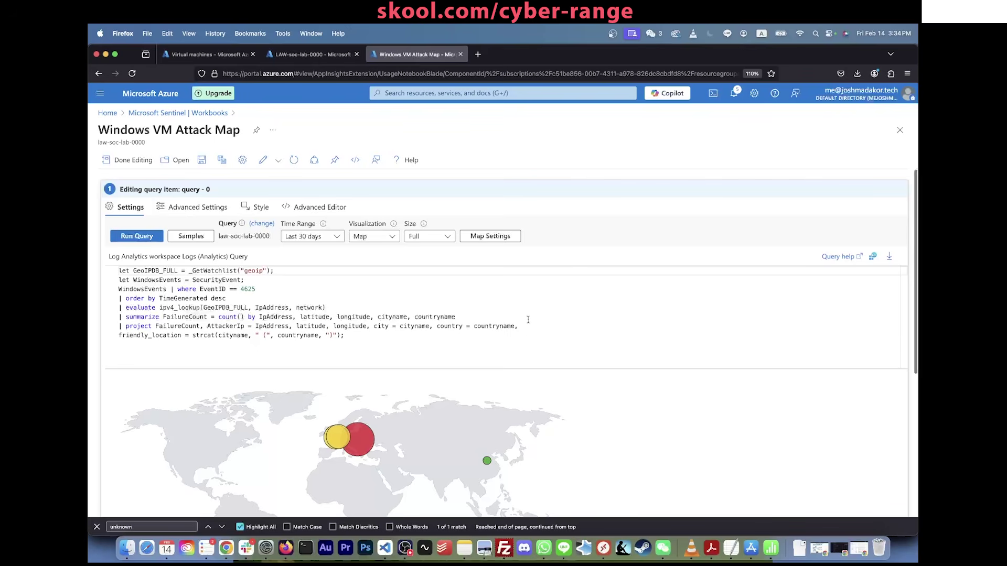
click(493, 236)
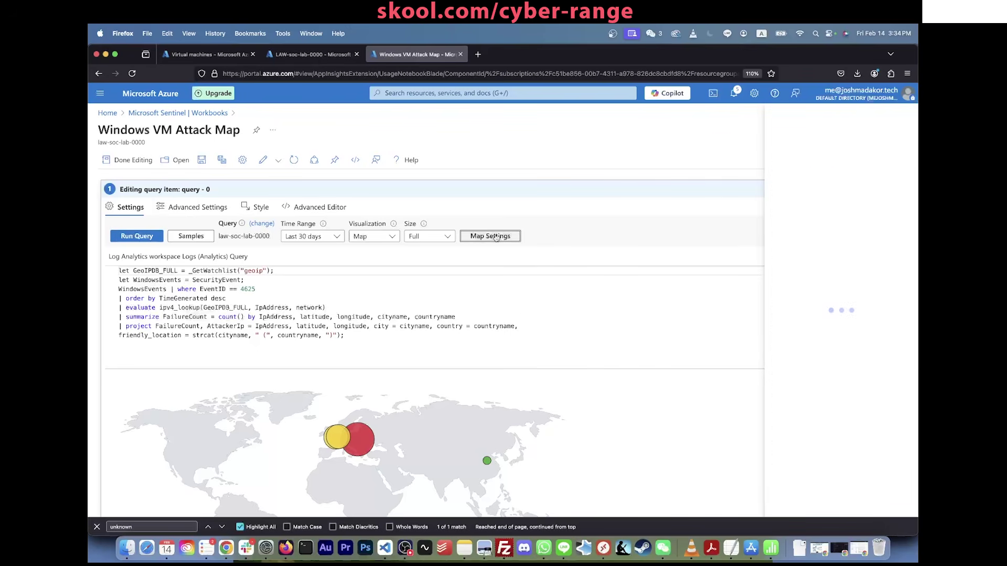
scroll(742, 287, down, 4)
scroll(742, 284, down, 2)
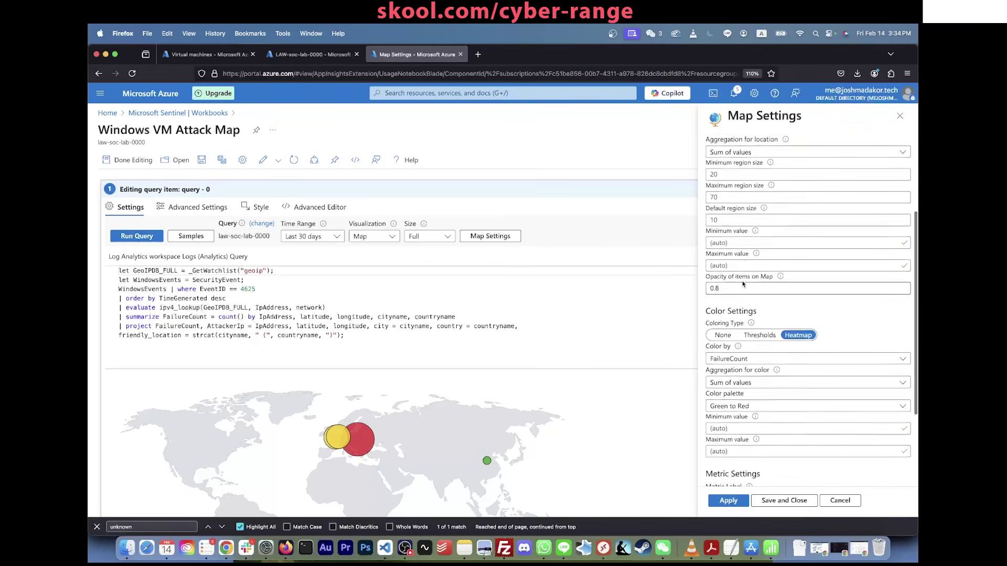
scroll(435, 390, down, 5)
scroll(435, 389, up, 3)
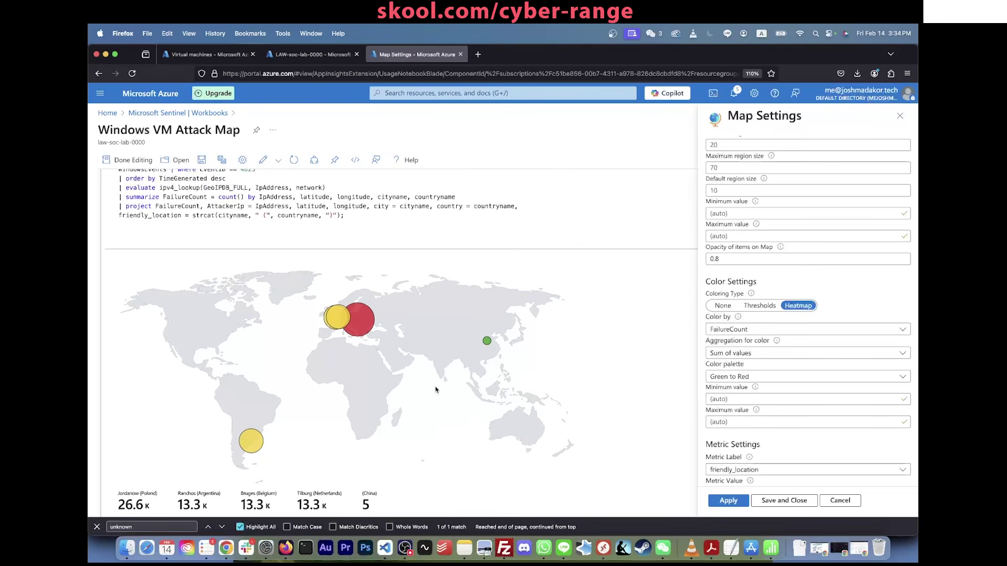
scroll(436, 390, down, 1)
scroll(435, 389, down, 1)
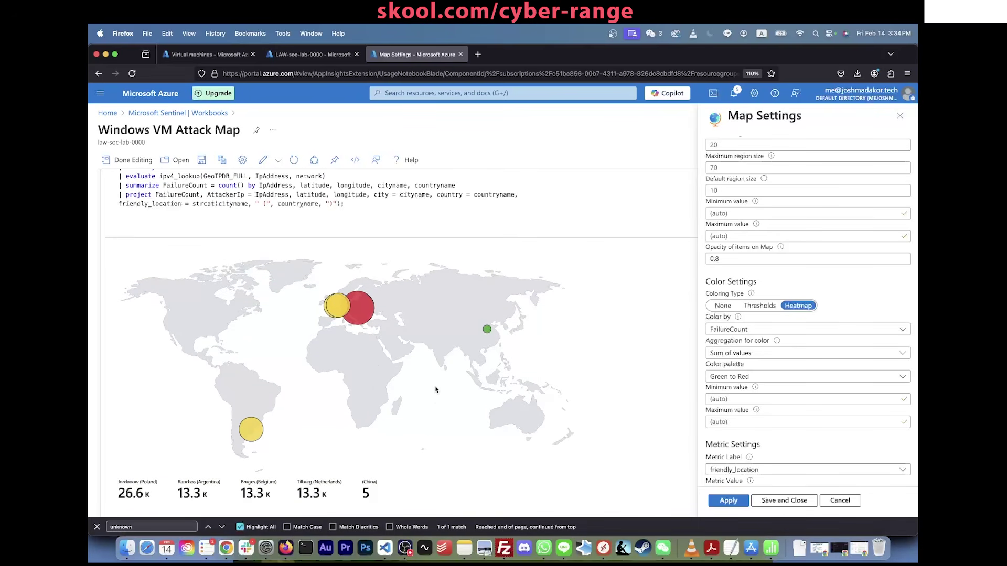
scroll(436, 390, down, 1)
scroll(436, 390, up, 2)
scroll(428, 391, down, 2)
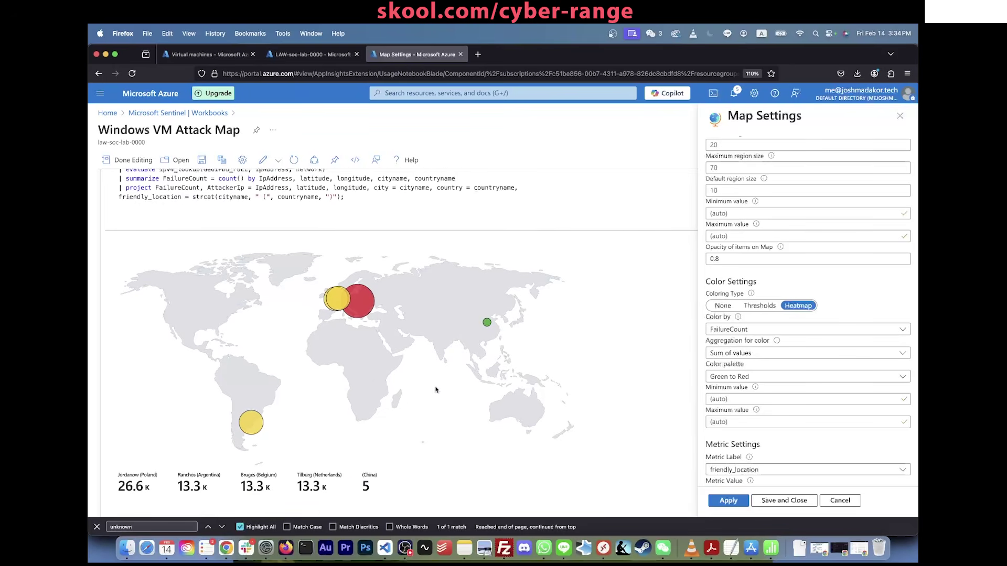
scroll(423, 392, up, 2)
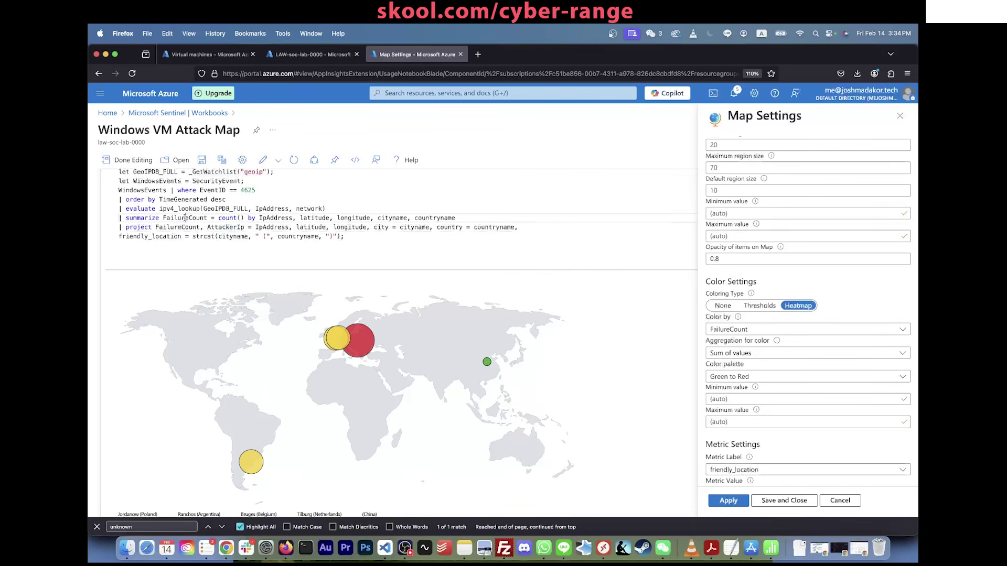
Step: Highlight FailureCount, cityname and the IpAddress-to-countryname grouping fields in the KQL query
double_click(185, 217)
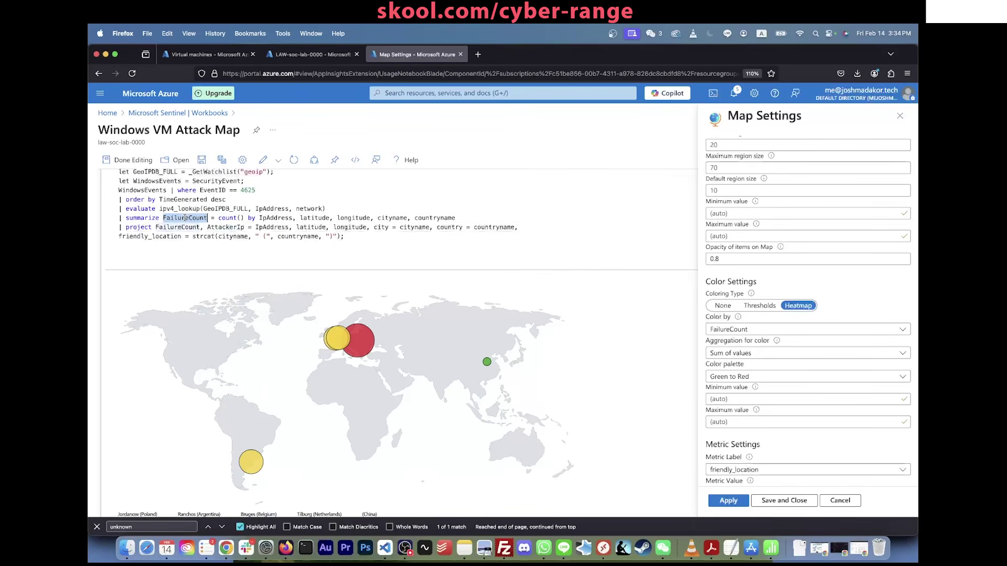
click(260, 218)
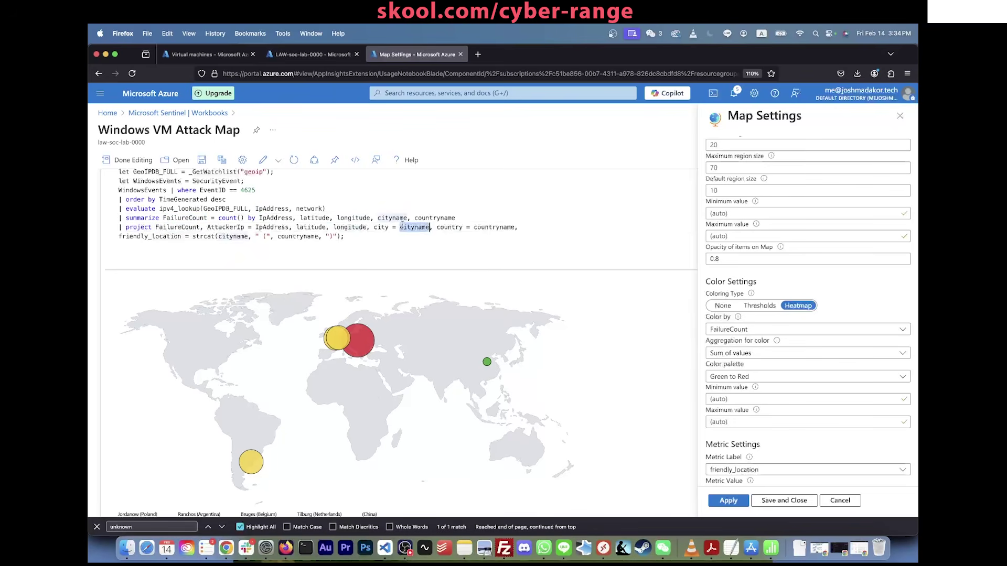
click(437, 227)
drag(455, 217, 259, 220)
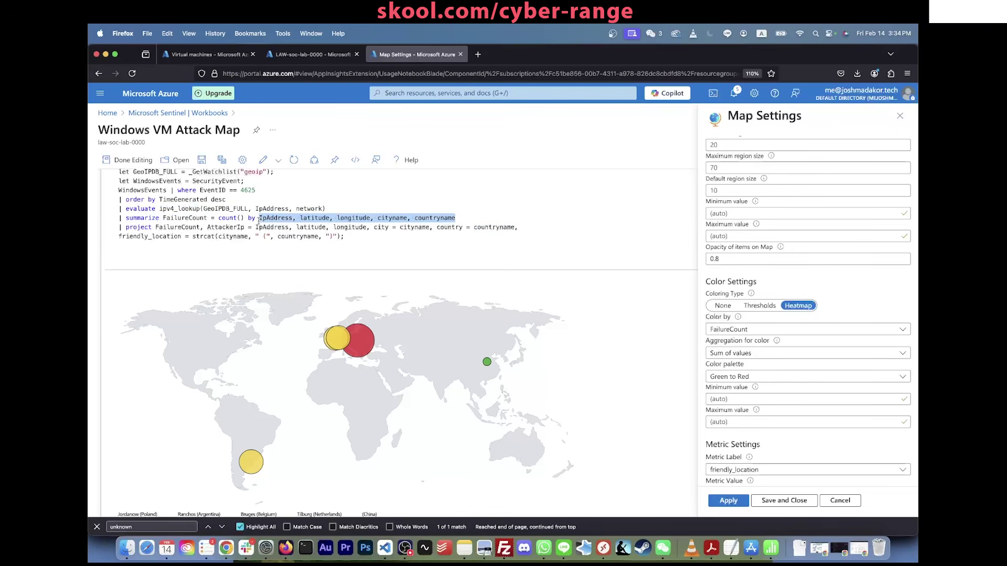
mouse_move(259, 220)
mouse_down()
mouse_move(464, 219)
mouse_move(257, 220)
mouse_up()
scroll(286, 358, down, 3)
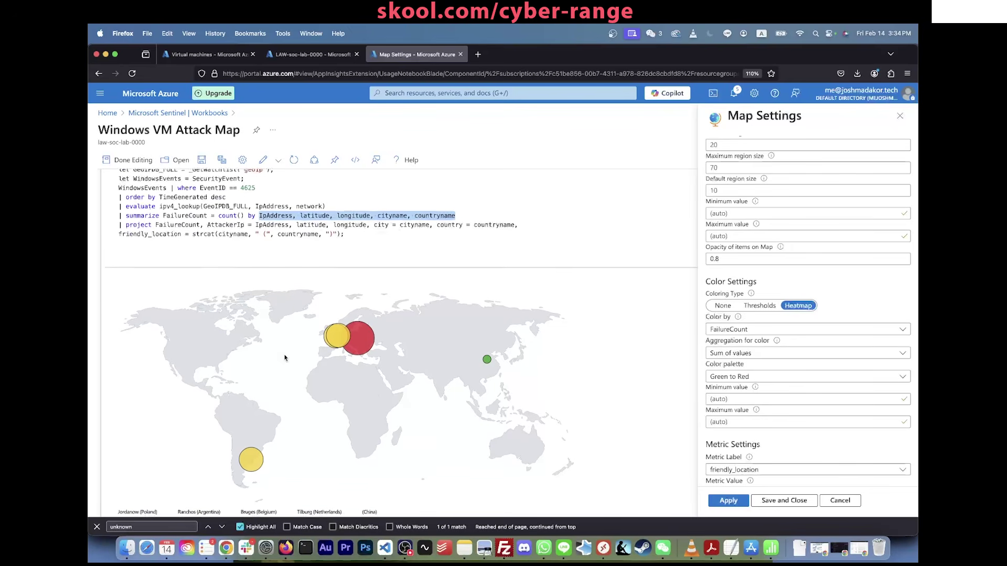
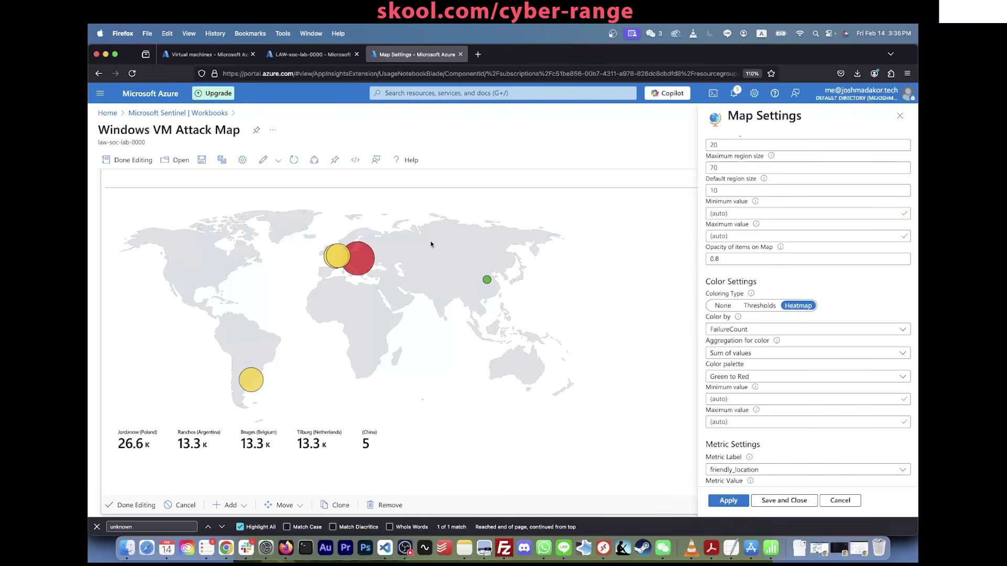
Step: Inspect the China location's attack count and review the colour aggregation options, leaving them unchanged
click(488, 280)
scroll(516, 293, down, 2)
scroll(441, 278, up, 4)
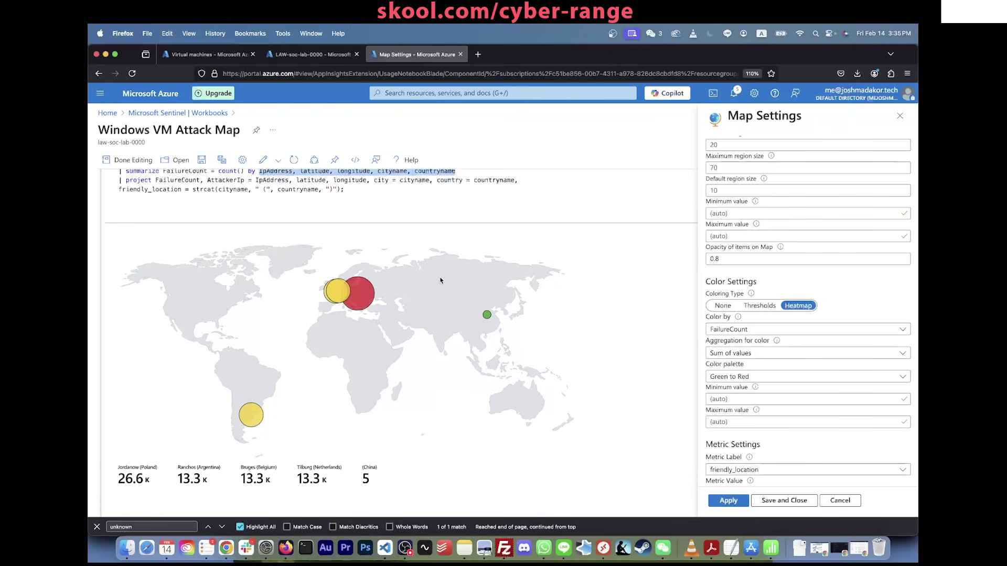
scroll(323, 381, down, 2)
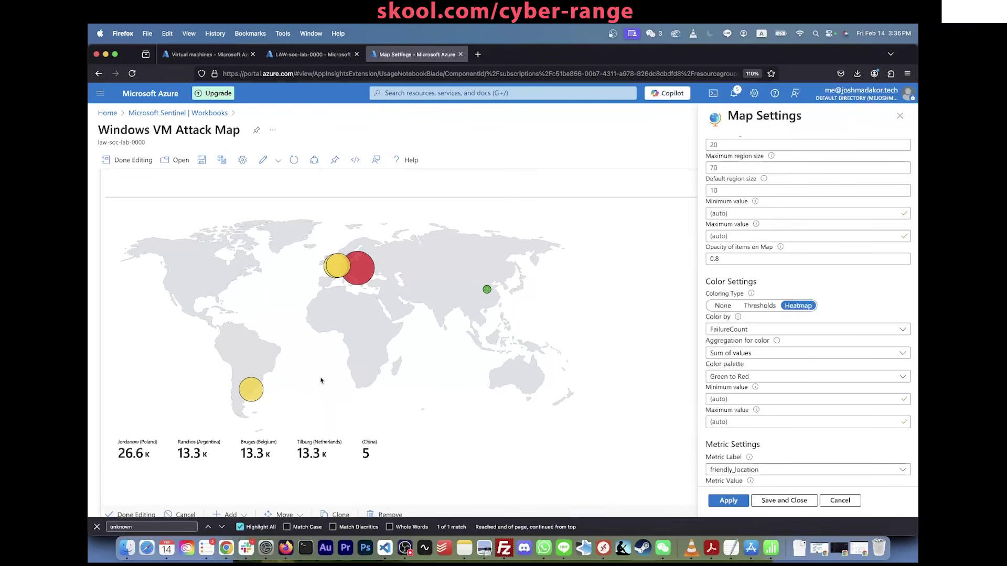
scroll(749, 370, down, 3)
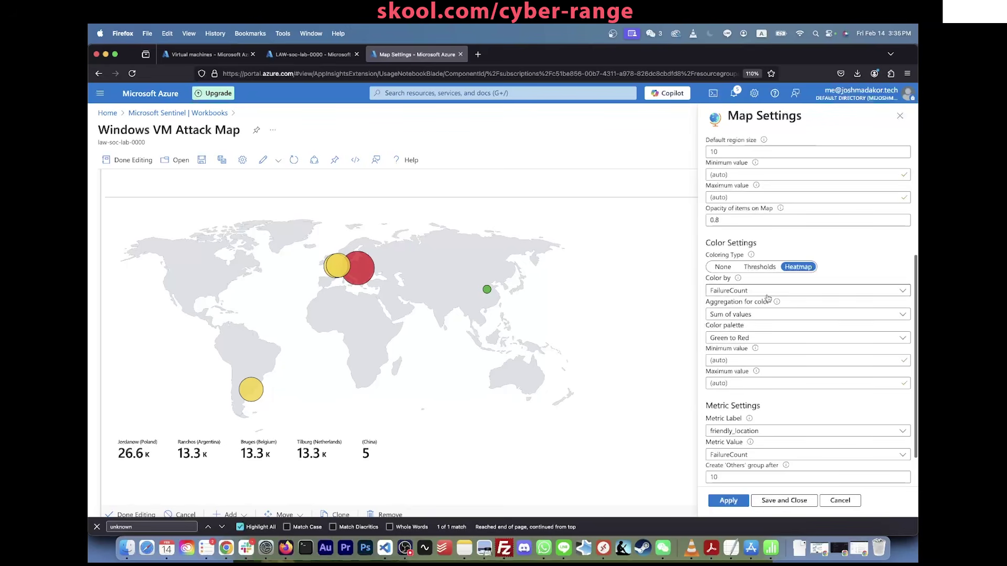
click(766, 314)
click(766, 314)
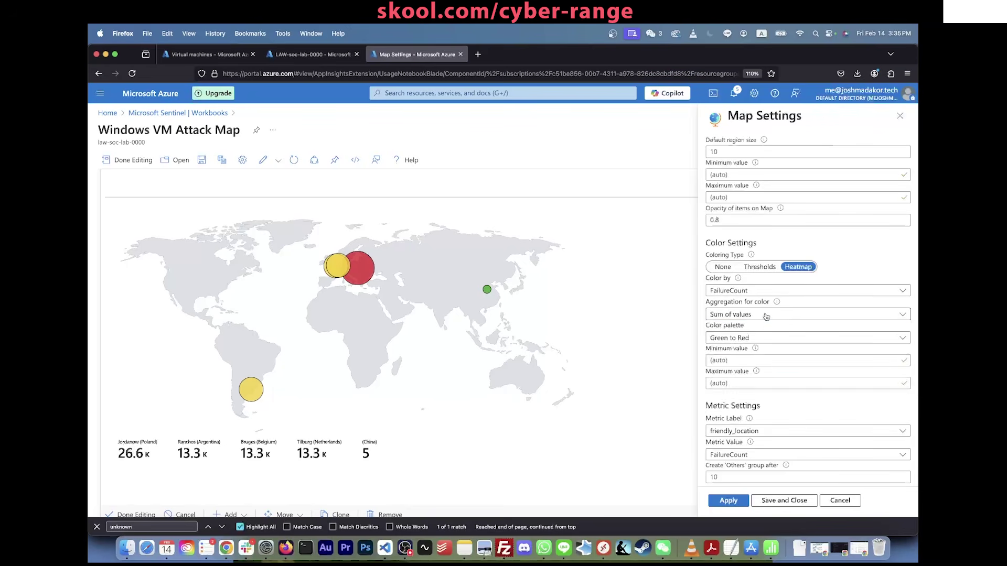
click(767, 315)
scroll(822, 223, down, 2)
Step: Try the Red to Green palette, then apply the Green to Red palette to the map
click(803, 295)
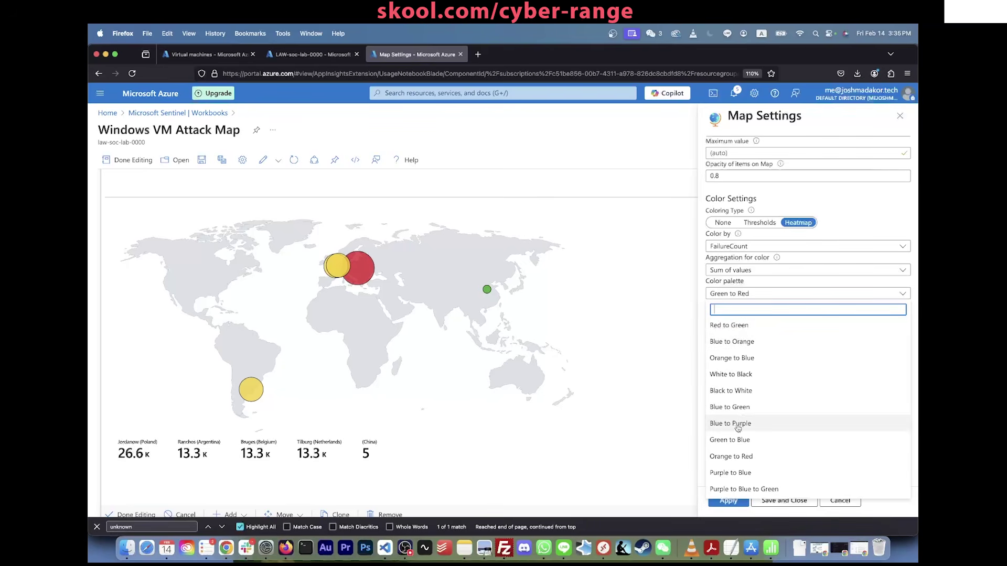
click(754, 333)
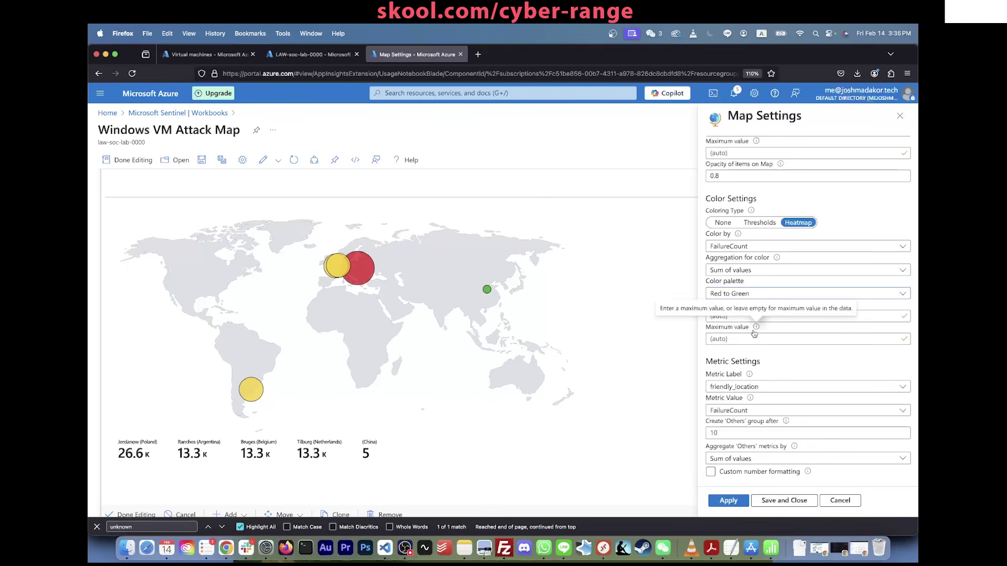
click(736, 503)
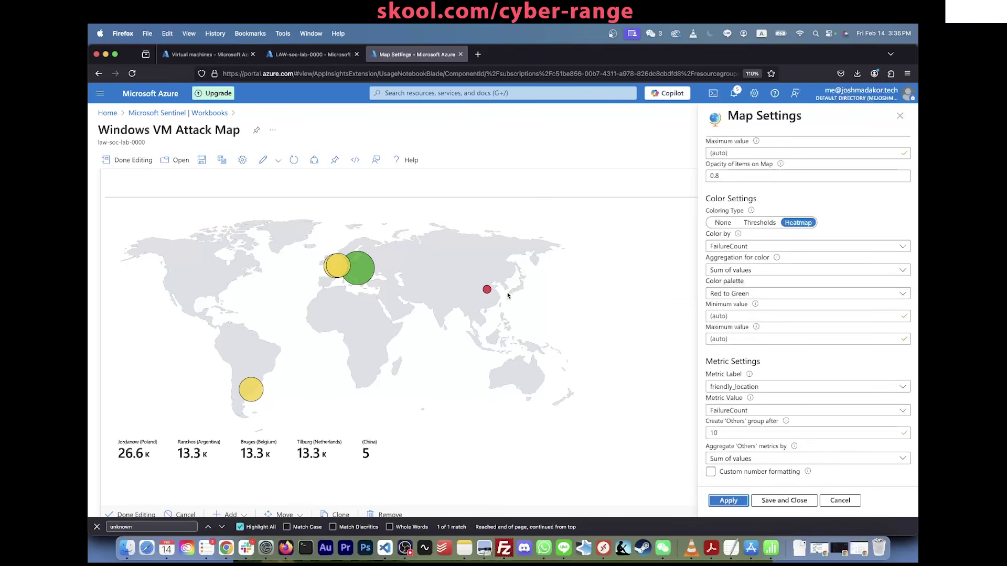
click(724, 293)
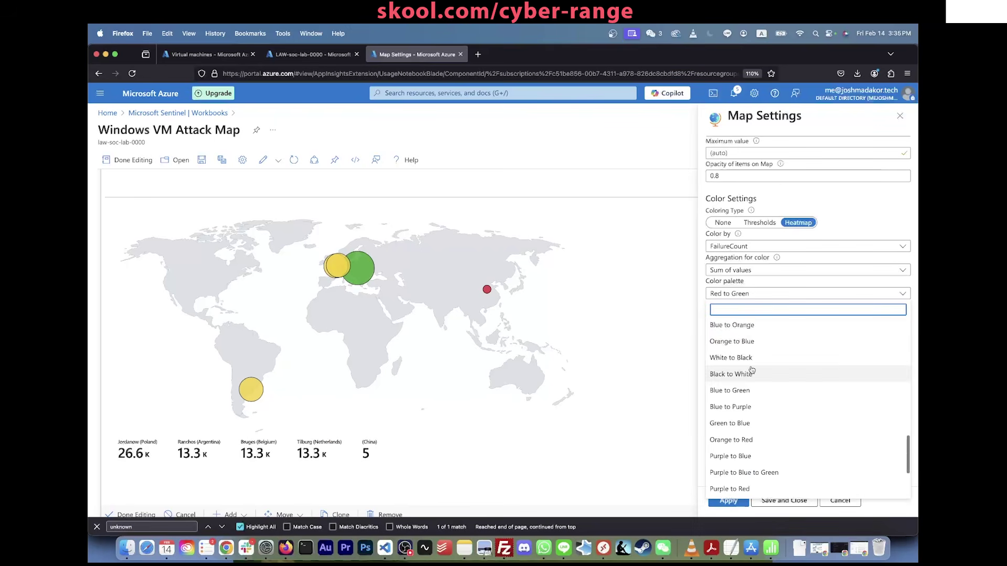
scroll(754, 415, down, 5)
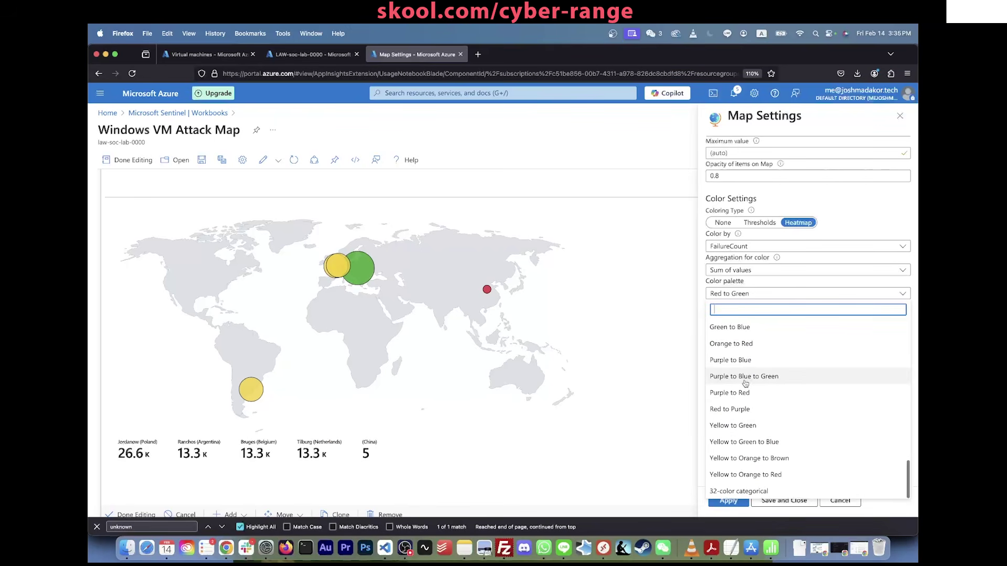
scroll(741, 362, up, 2)
scroll(741, 365, up, 5)
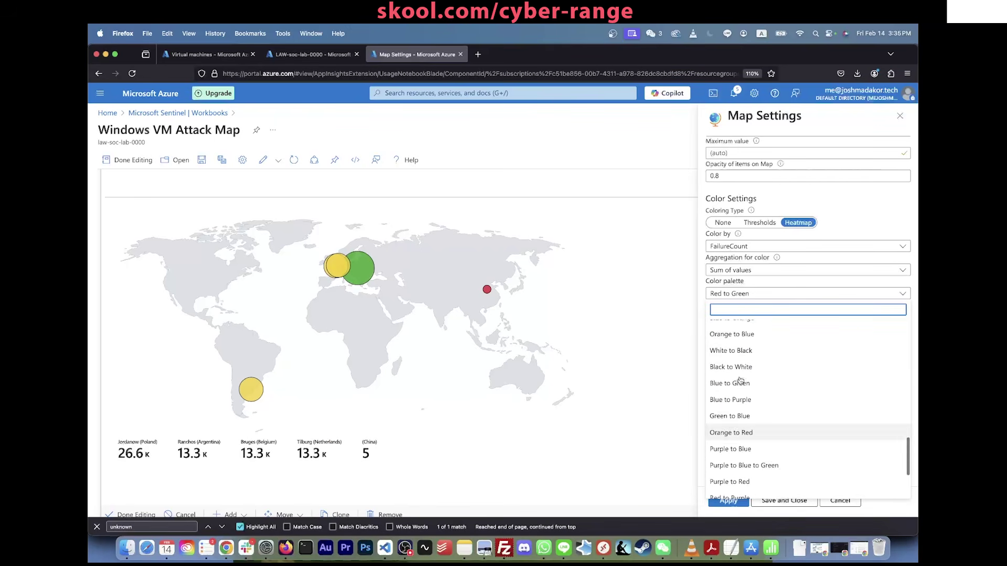
text(green t)
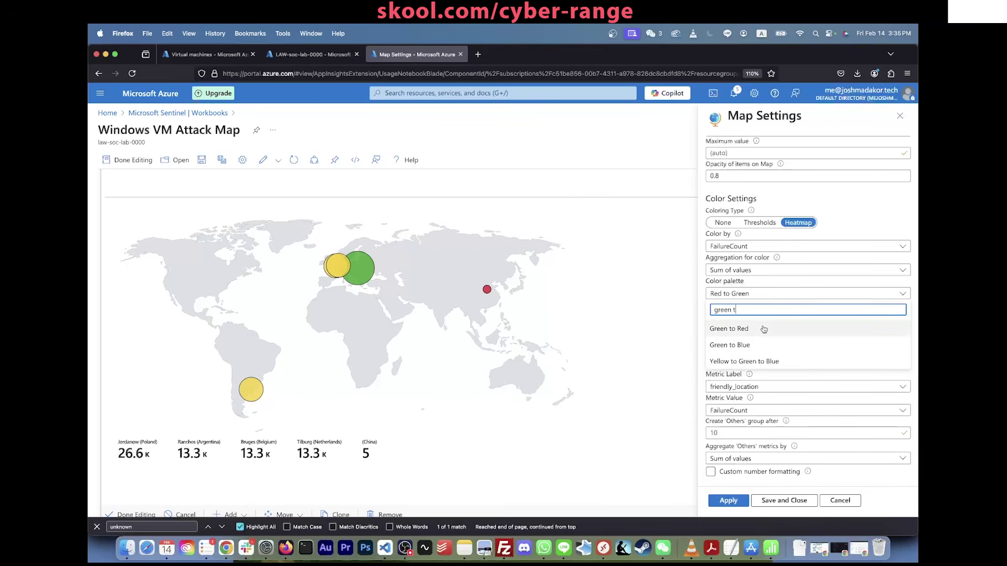
click(735, 329)
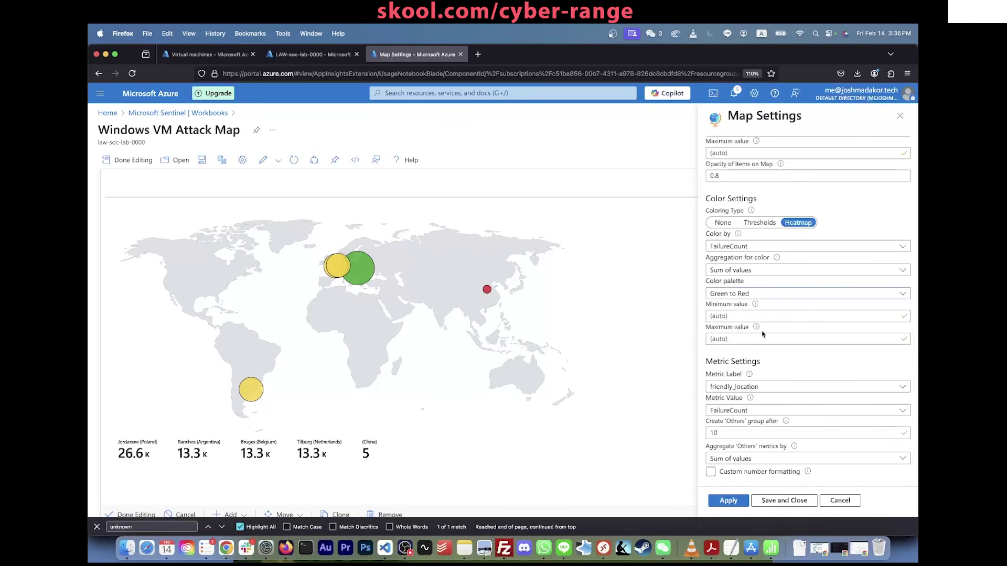
click(738, 506)
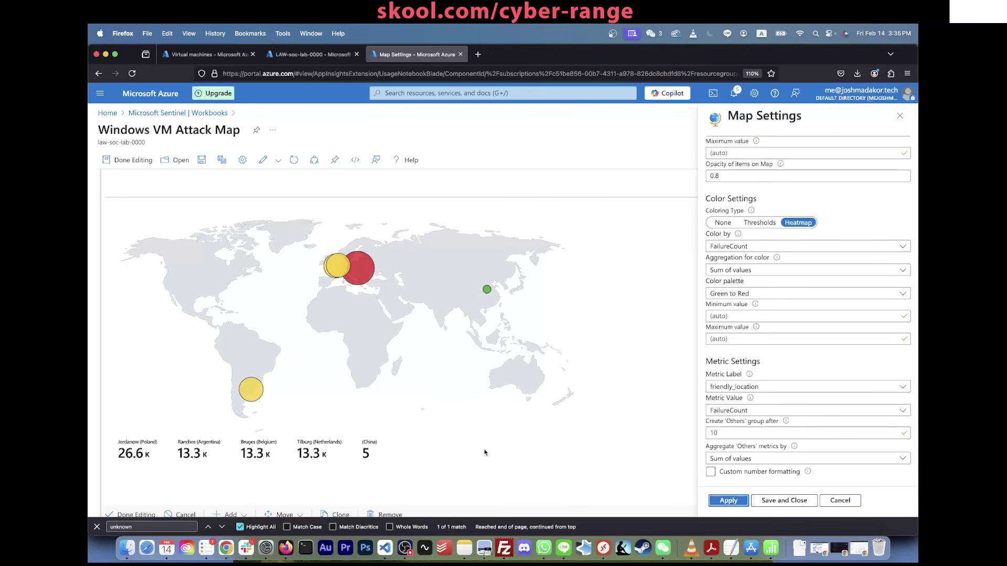
Step: Review the location label choices and the friendly_location cityname expression in the query
click(748, 389)
click(748, 390)
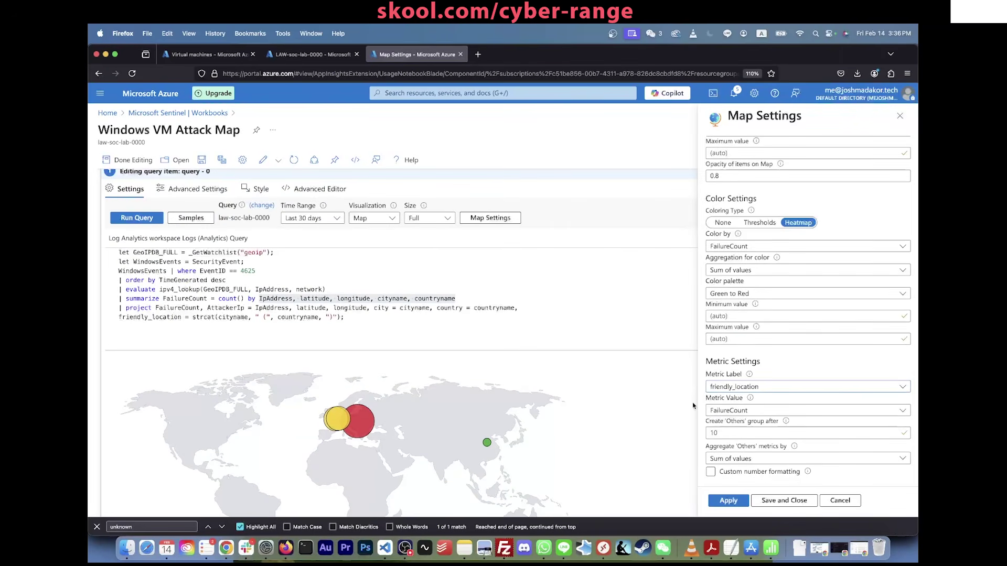
click(750, 390)
click(750, 391)
triple_click(168, 318)
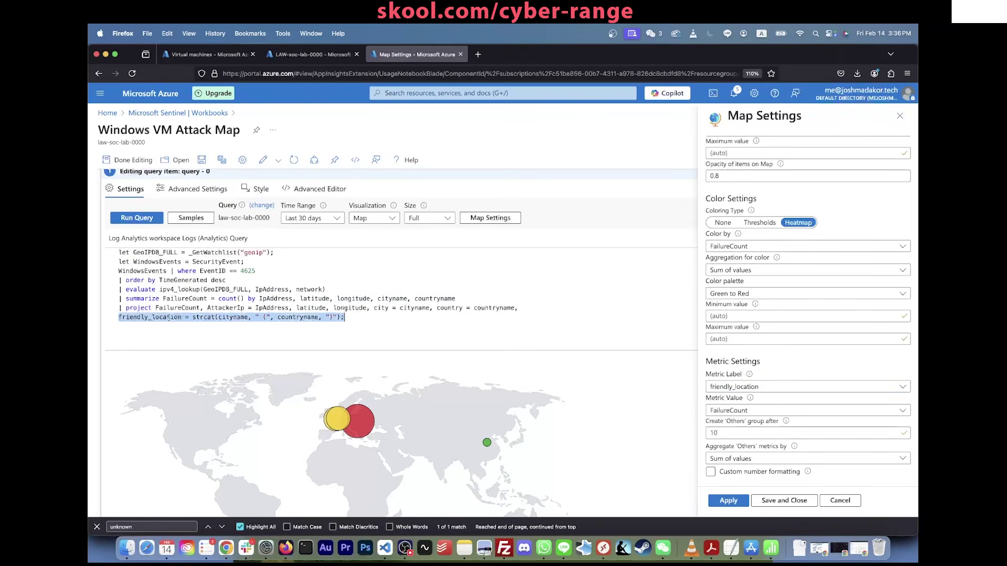
click(199, 317)
double_click(234, 317)
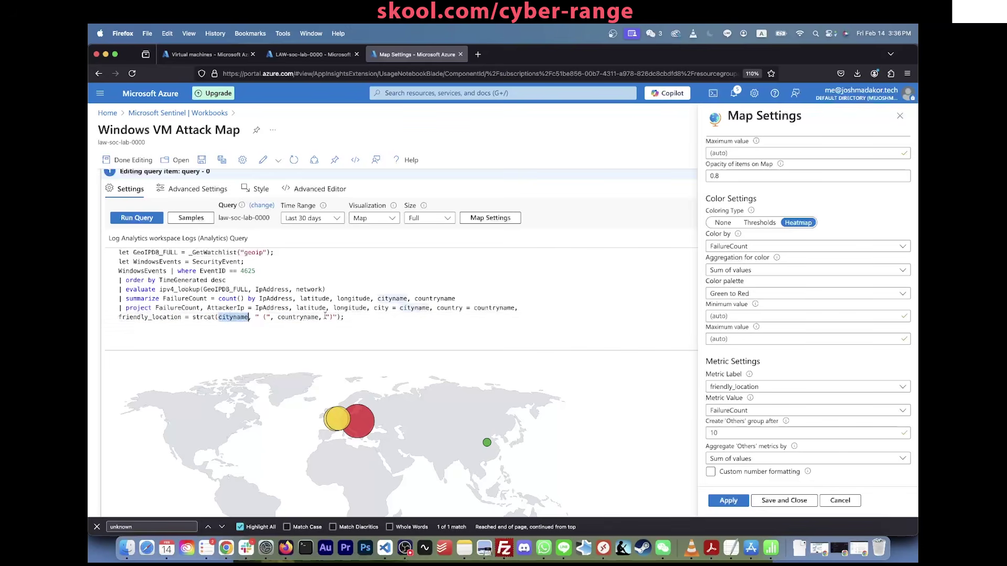
click(326, 317)
scroll(407, 402, down, 4)
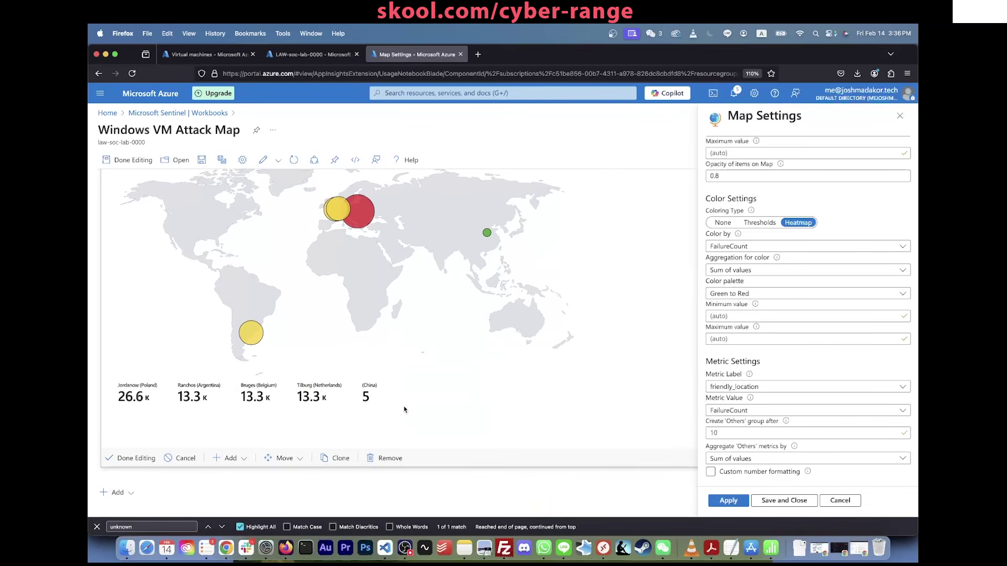
Step: Try city-only and country-only map labels, then restore friendly_location city-and-country labels
click(746, 388)
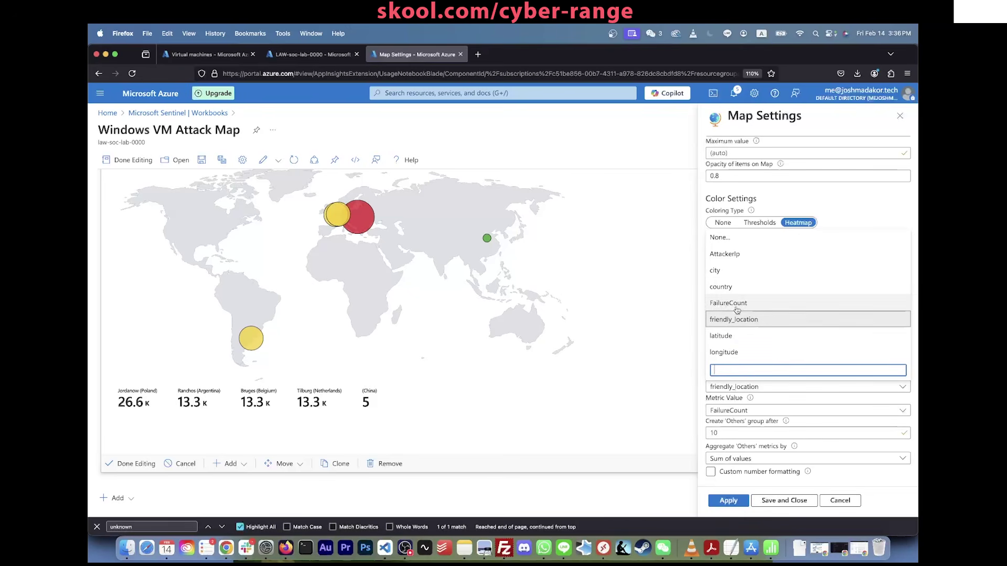
click(733, 271)
click(728, 501)
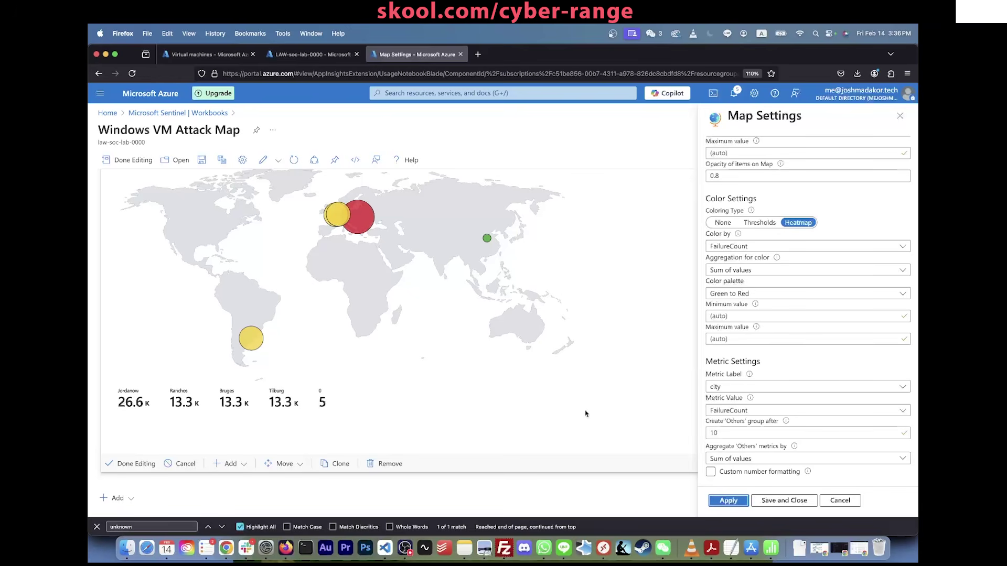
click(731, 388)
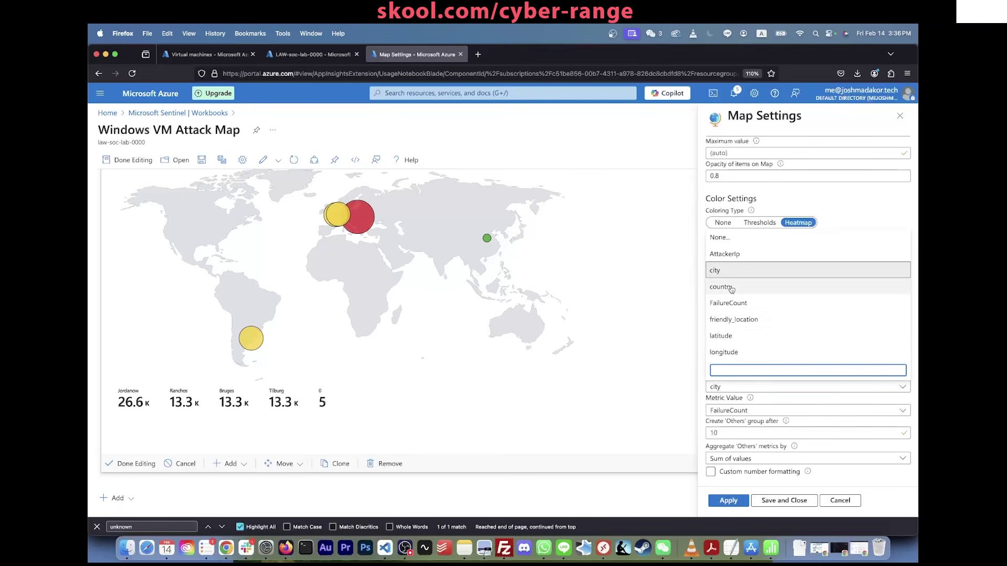
click(732, 288)
click(728, 501)
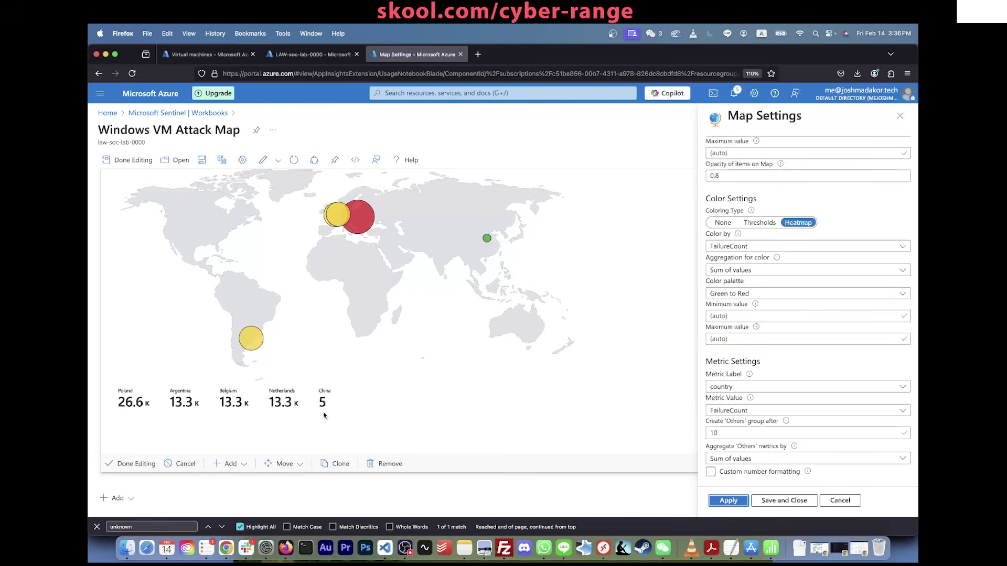
click(734, 387)
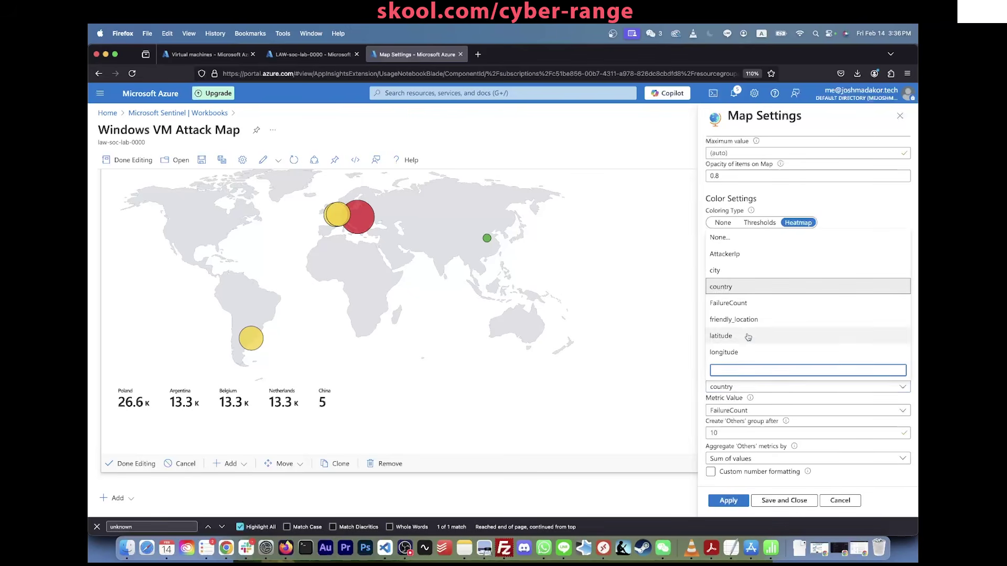
click(734, 319)
click(731, 501)
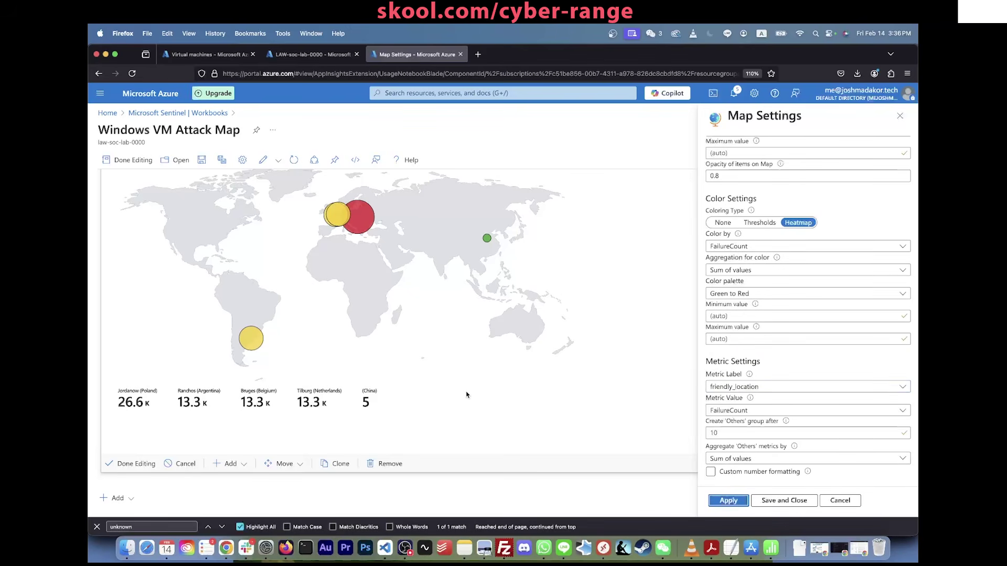
Step: Save the Map Settings, save the workbook, and refresh its data
scroll(466, 395, up, 2)
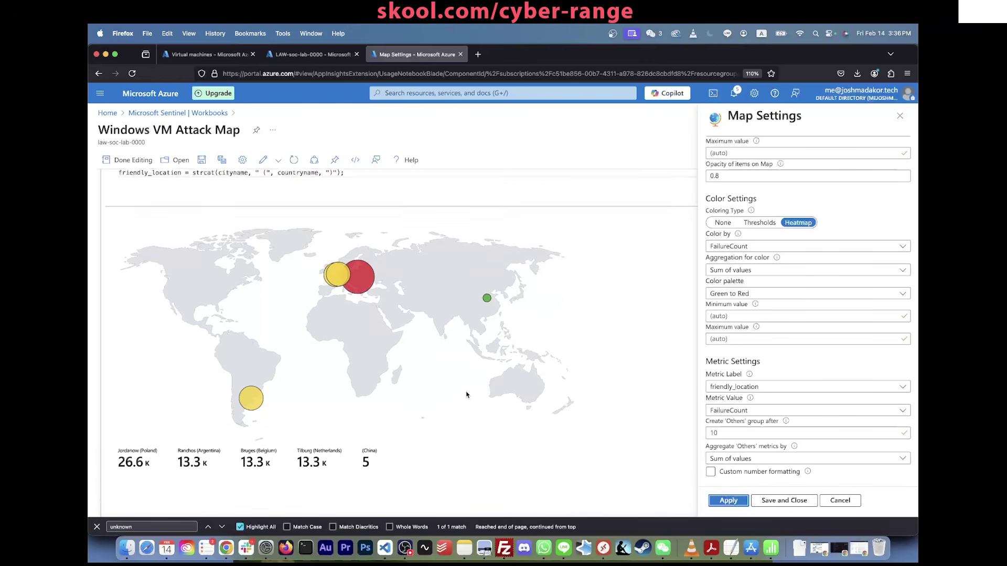
click(766, 500)
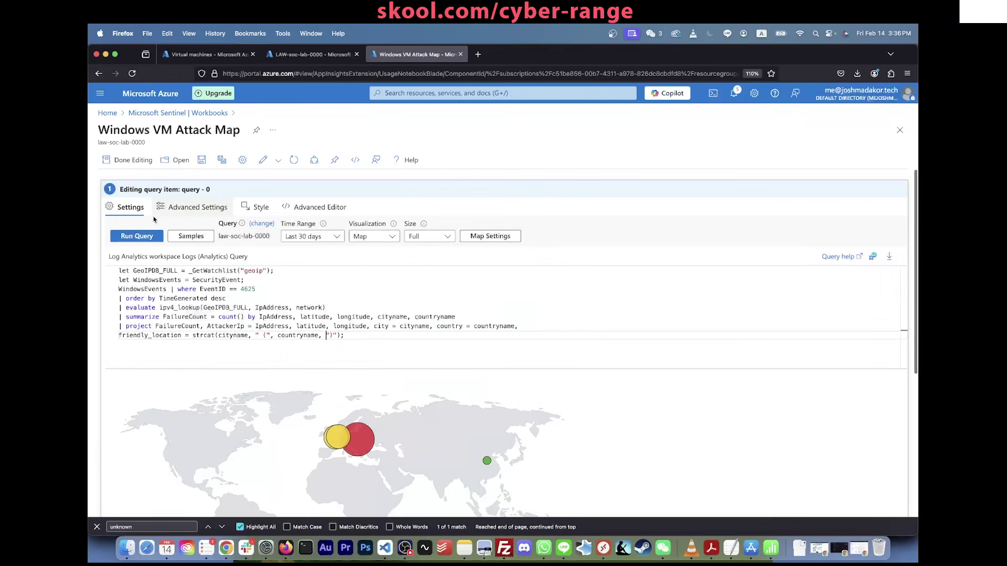
click(202, 159)
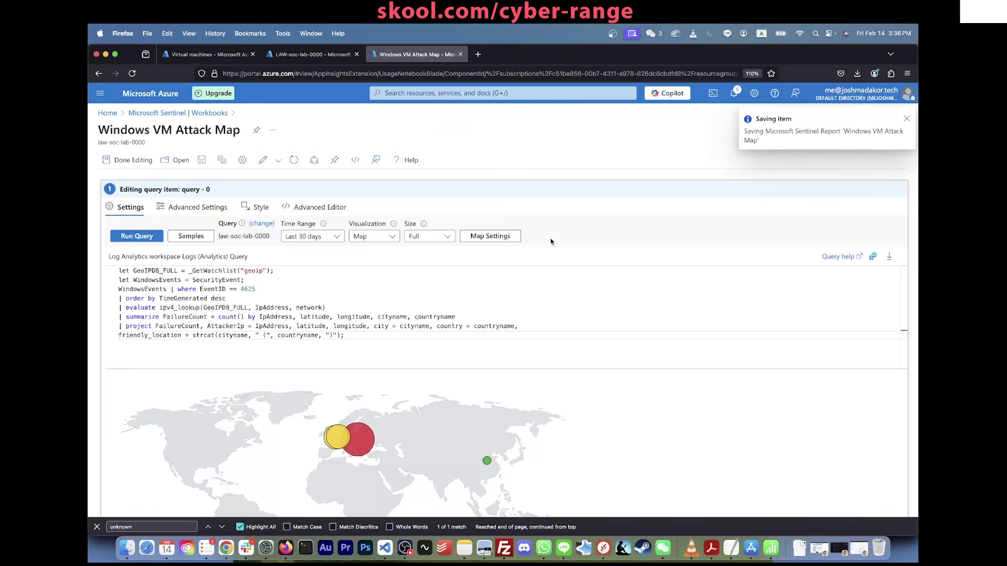
scroll(550, 241, down, 5)
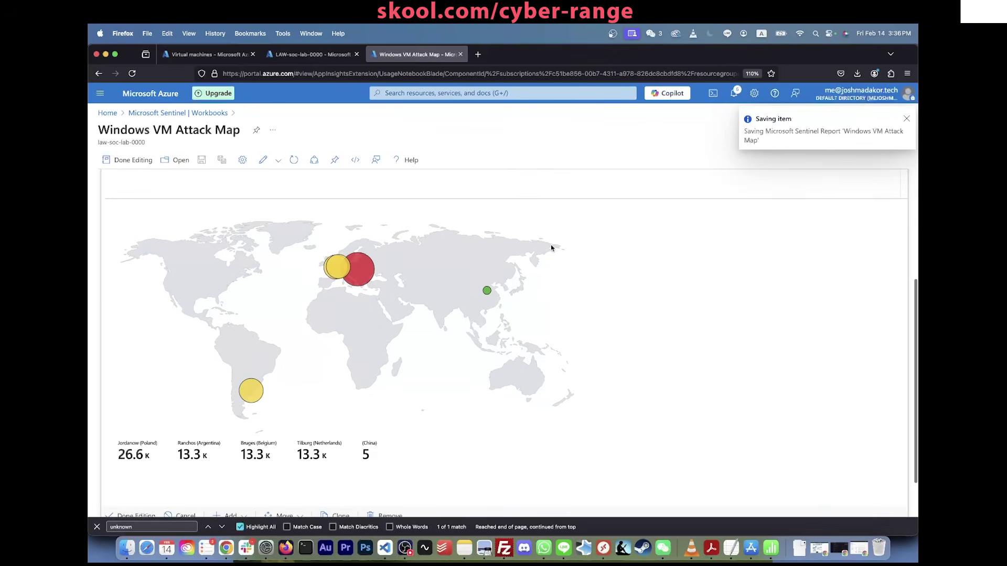
scroll(551, 248, up, 1)
click(294, 160)
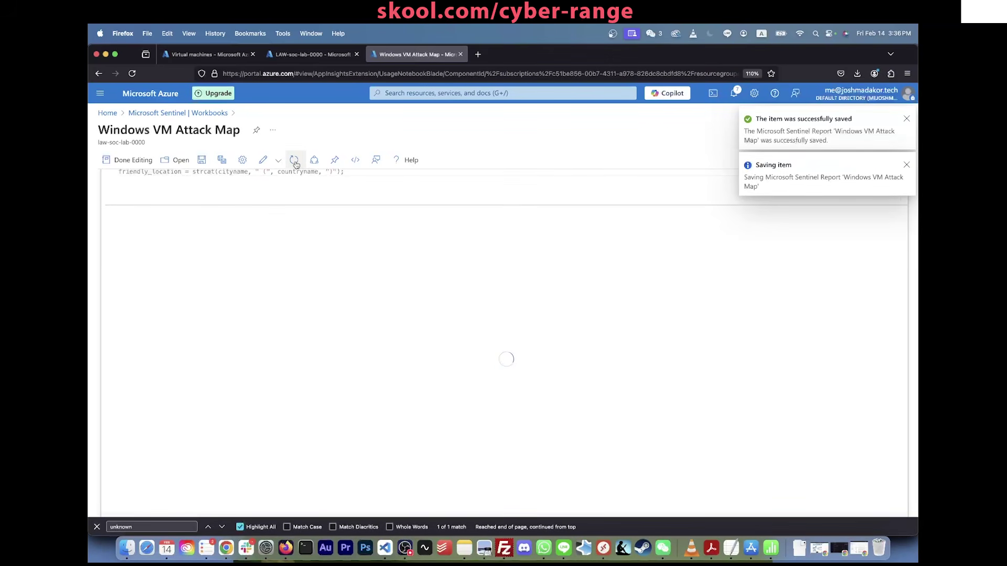